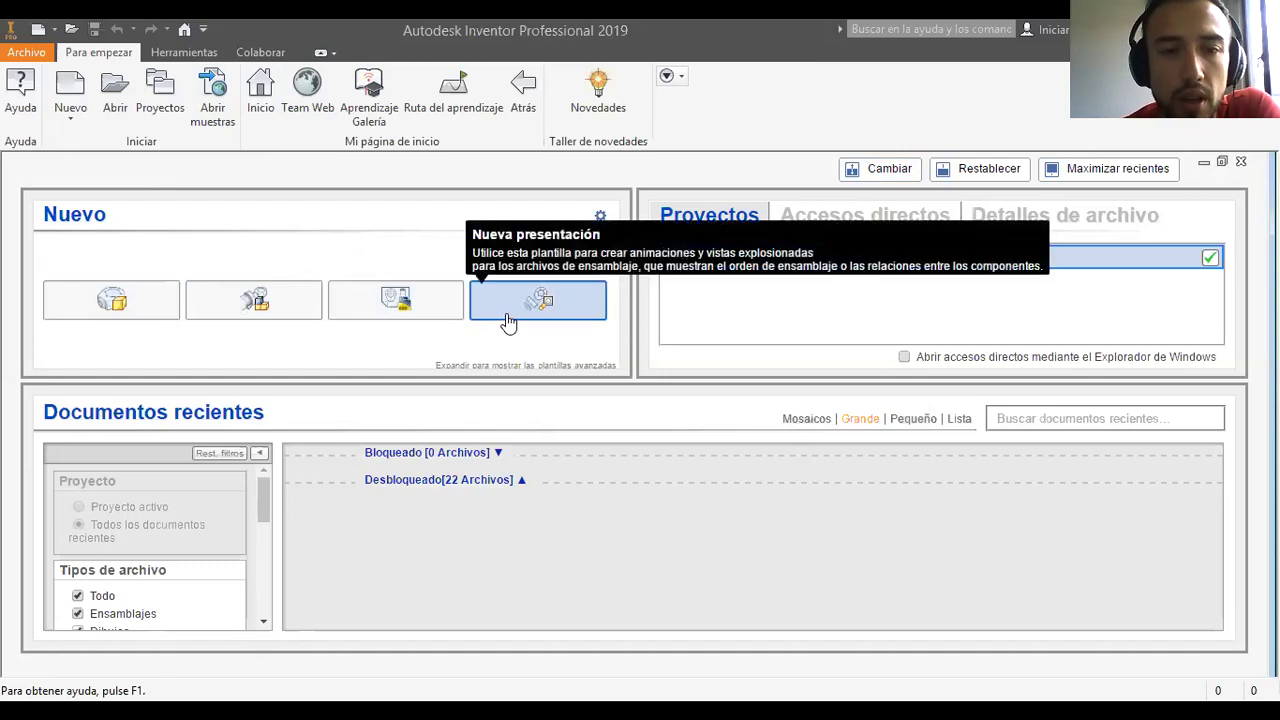
Step: Create a new assembly and browse to the Diseño II Automotriz folder for inserting a component
{"action": "left_click", "coordinate": [251, 303]}
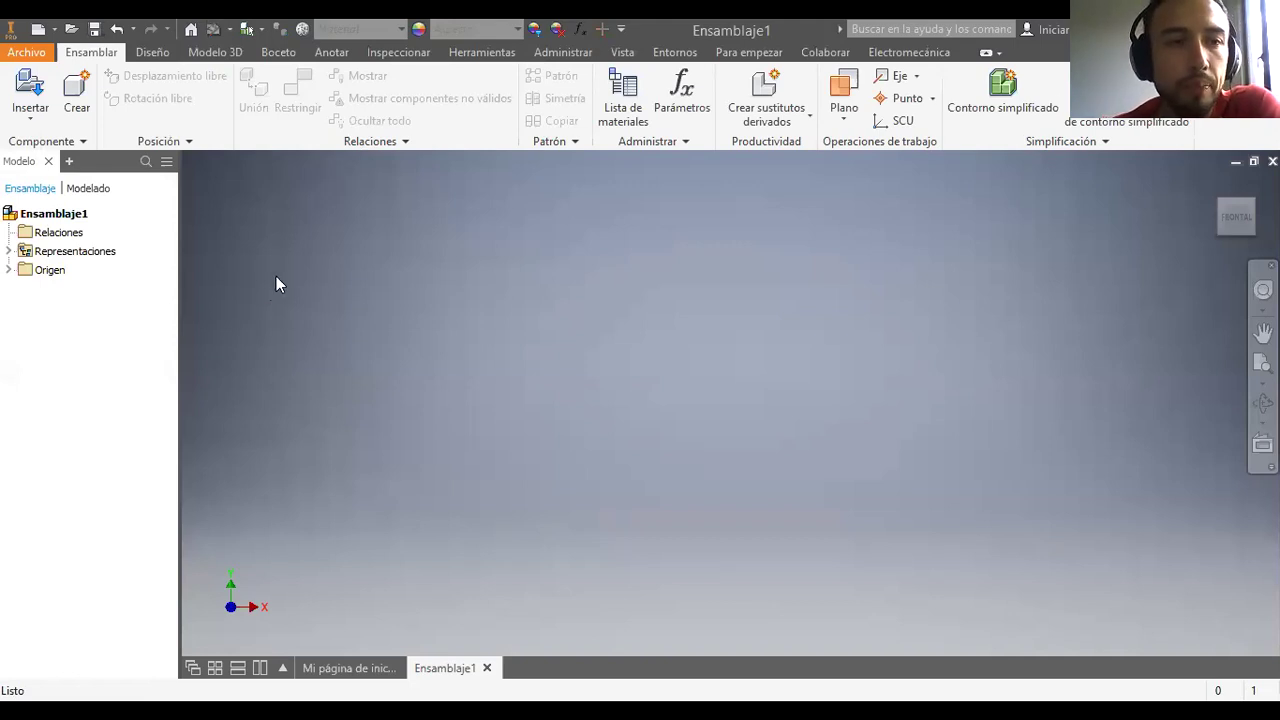
{"action": "left_click", "coordinate": [27, 96]}
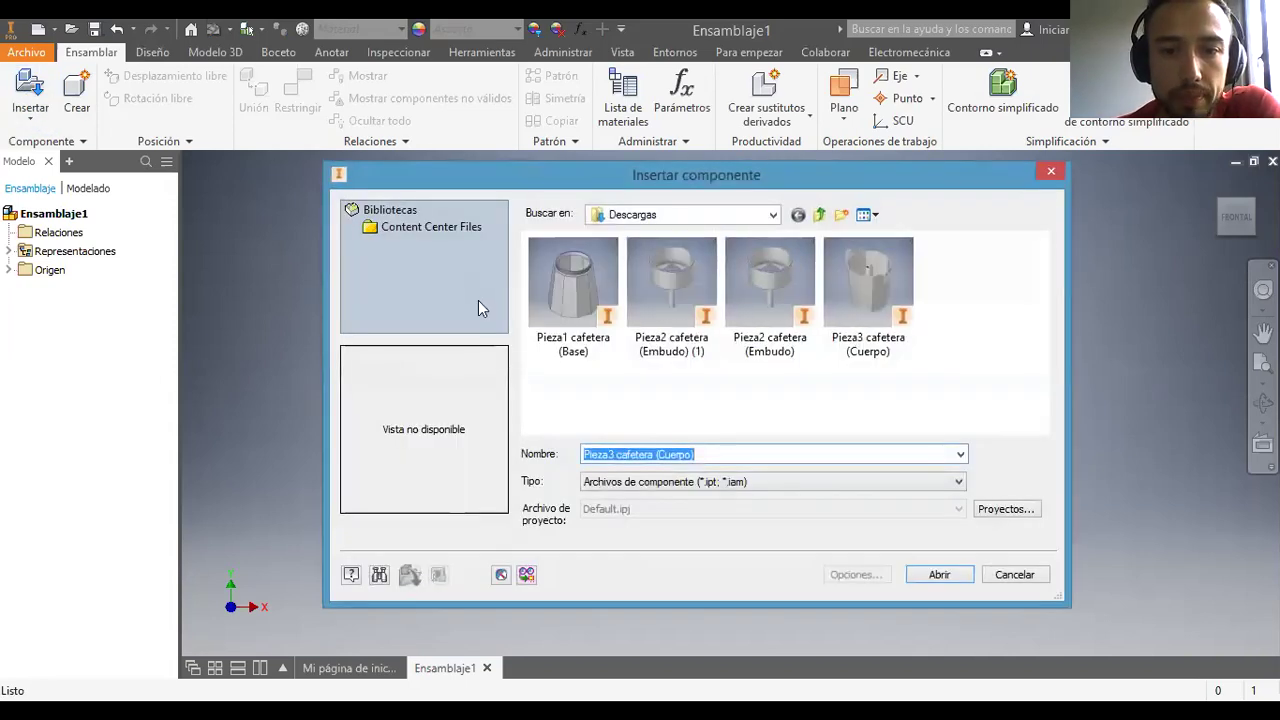
{"action": "left_click", "coordinate": [748, 216]}
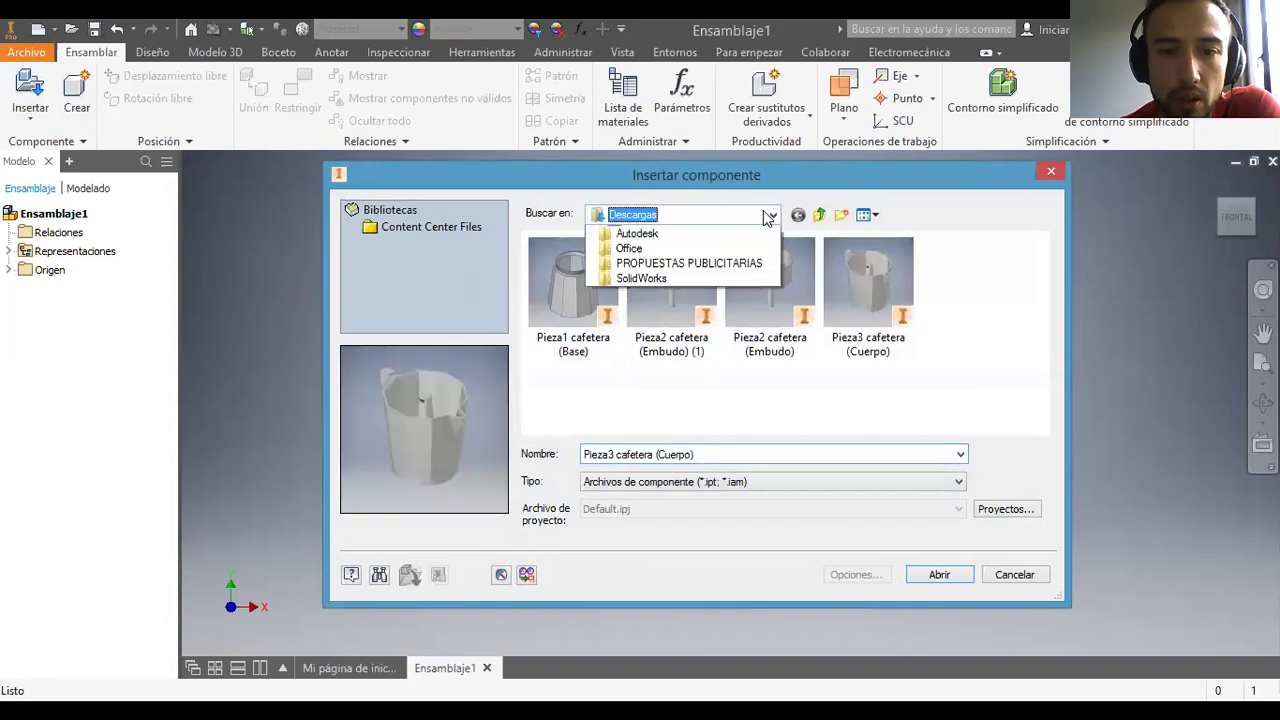
{"action": "left_click", "coordinate": [653, 353]}
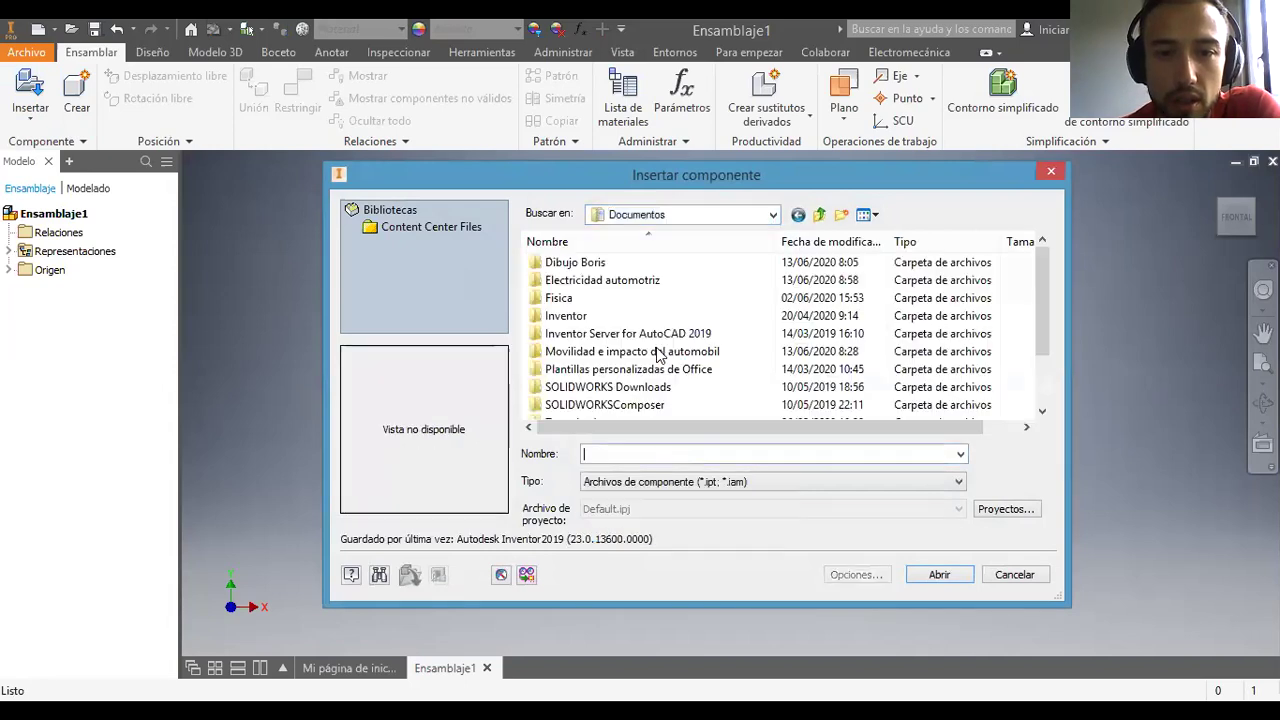
{"action": "double_click", "coordinate": [575, 262]}
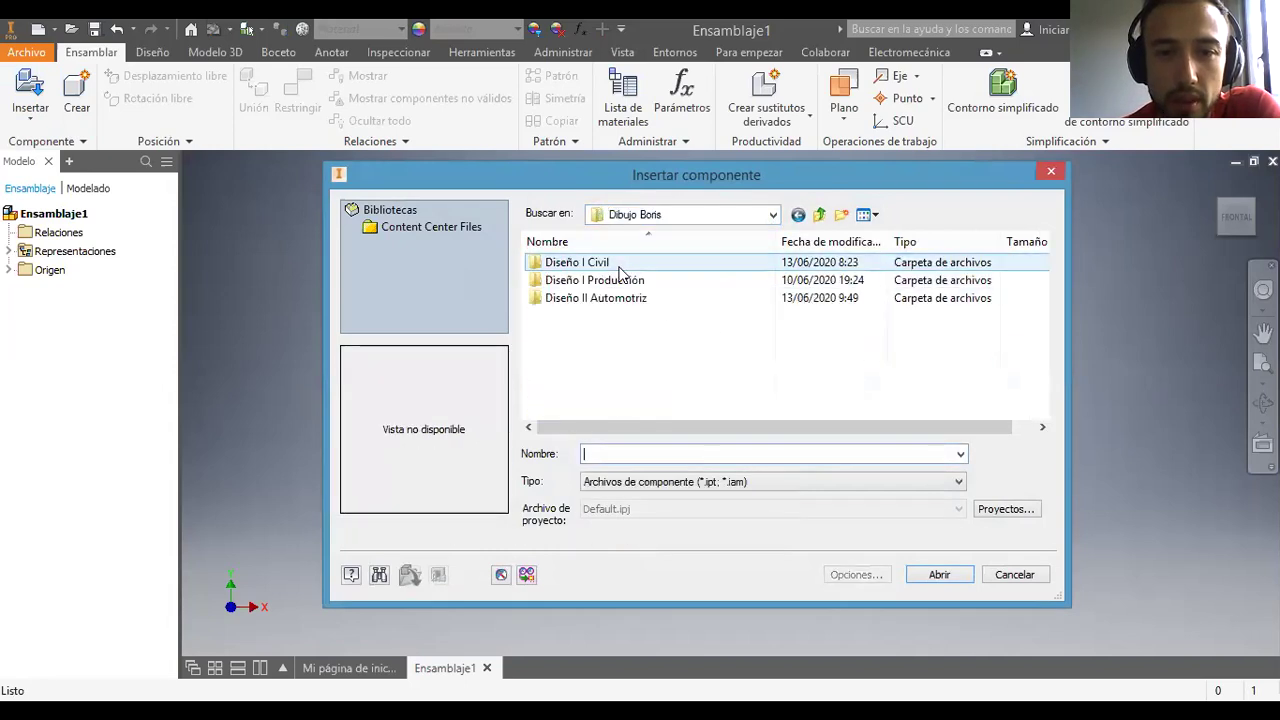
{"action": "double_click", "coordinate": [608, 299]}
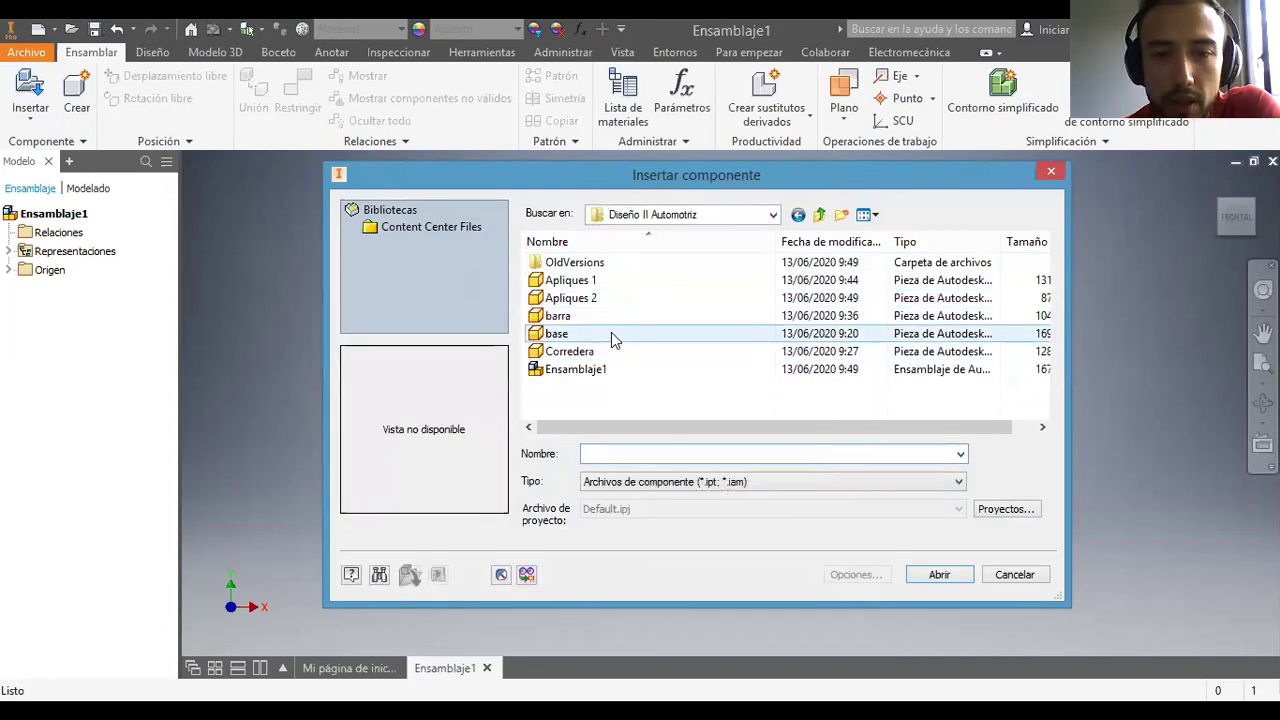
Step: Place a single instance of the base part in the assembly
{"action": "left_click", "coordinate": [611, 332]}
{"action": "left_click", "coordinate": [937, 575]}
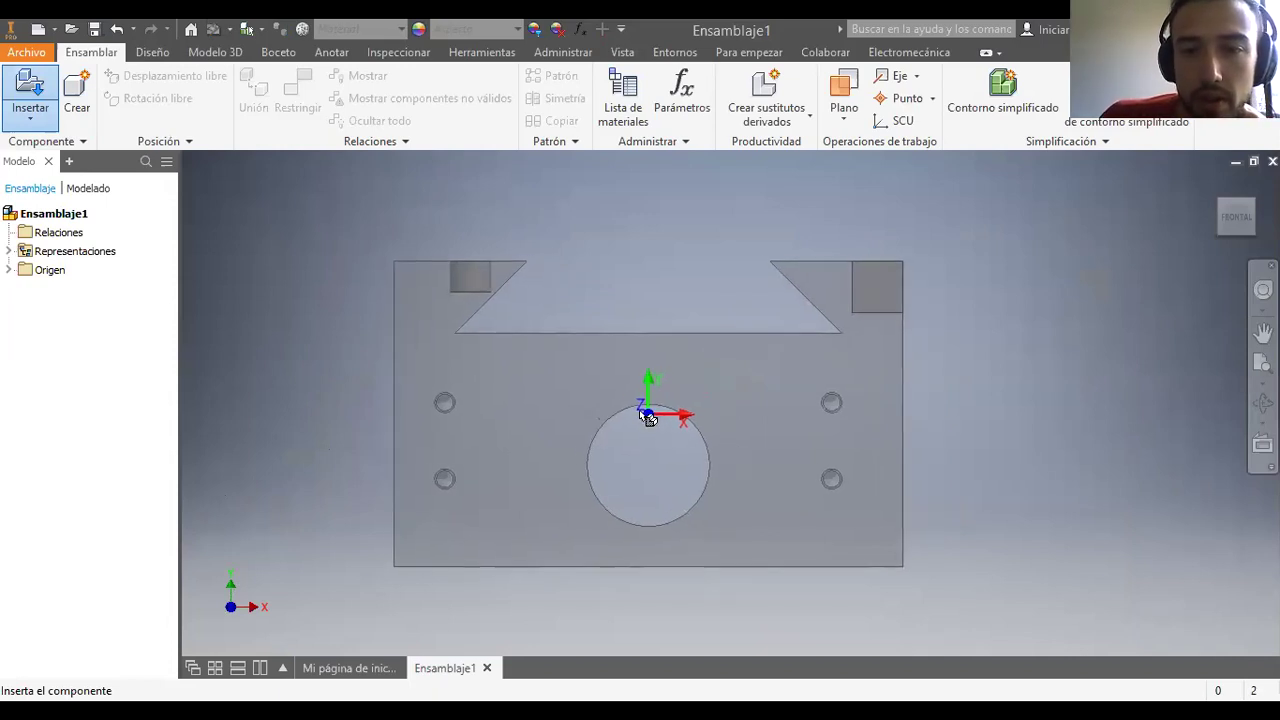
{"action": "left_click", "coordinate": [641, 413]}
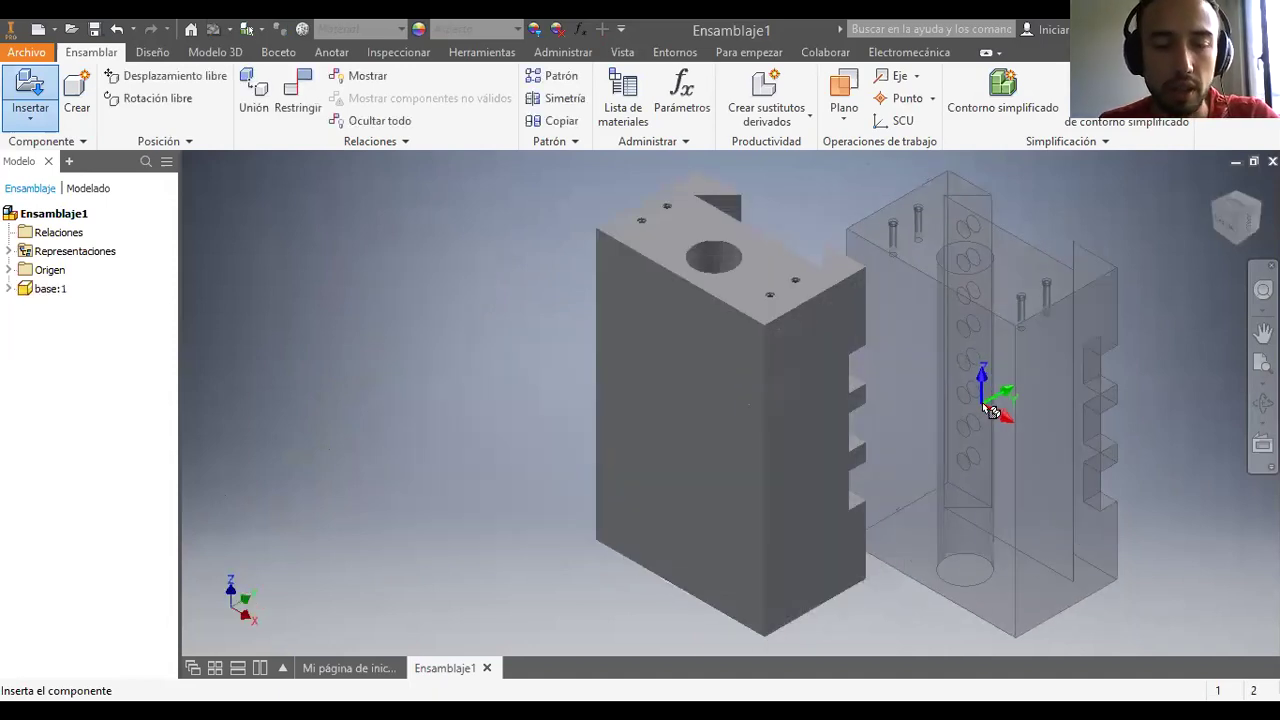
{"action": "key", "text": "Escape"}
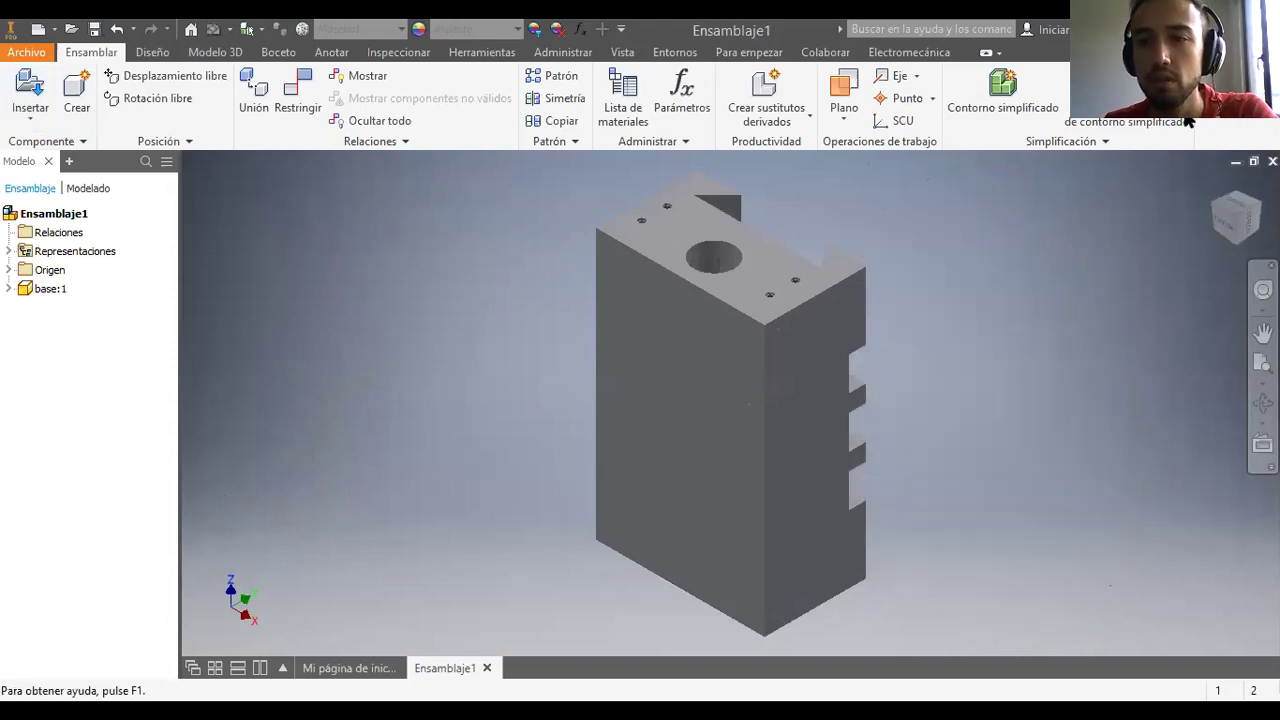
Step: Try to assign the material Latón, amarillo claro to the base part through the material browser
{"action": "left_click", "coordinate": [1231, 232]}
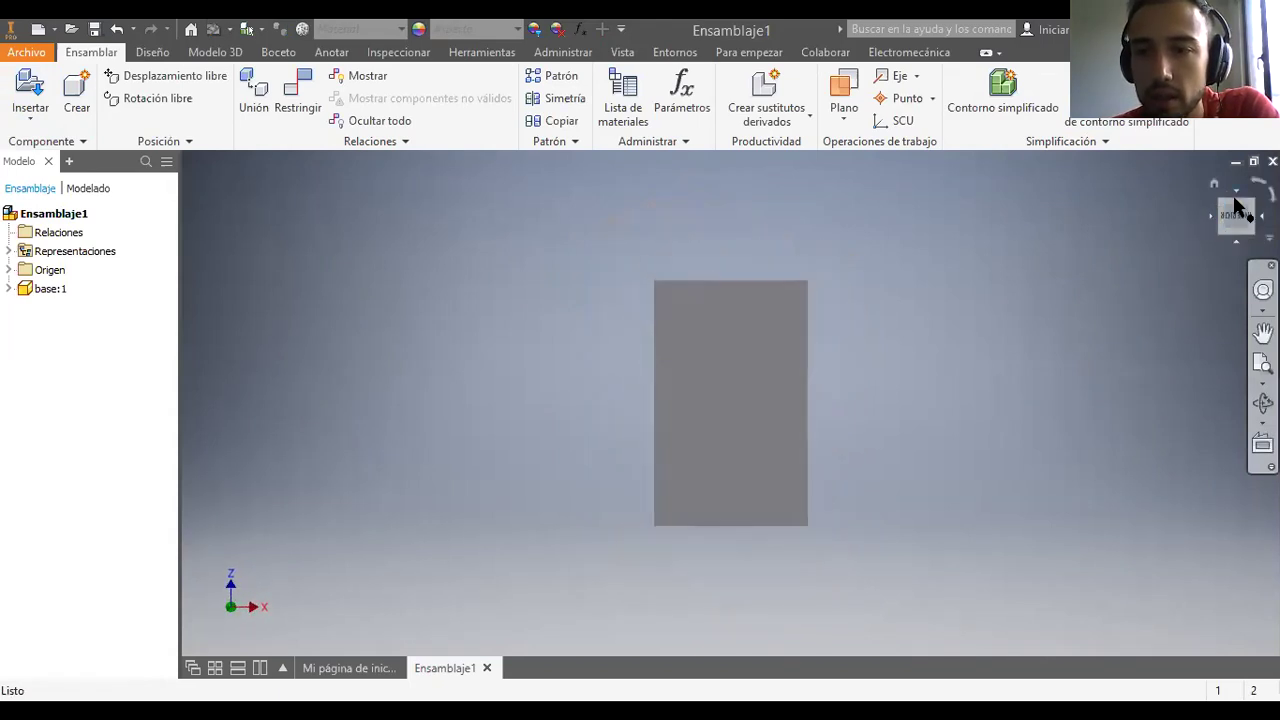
{"action": "left_click", "coordinate": [1237, 210]}
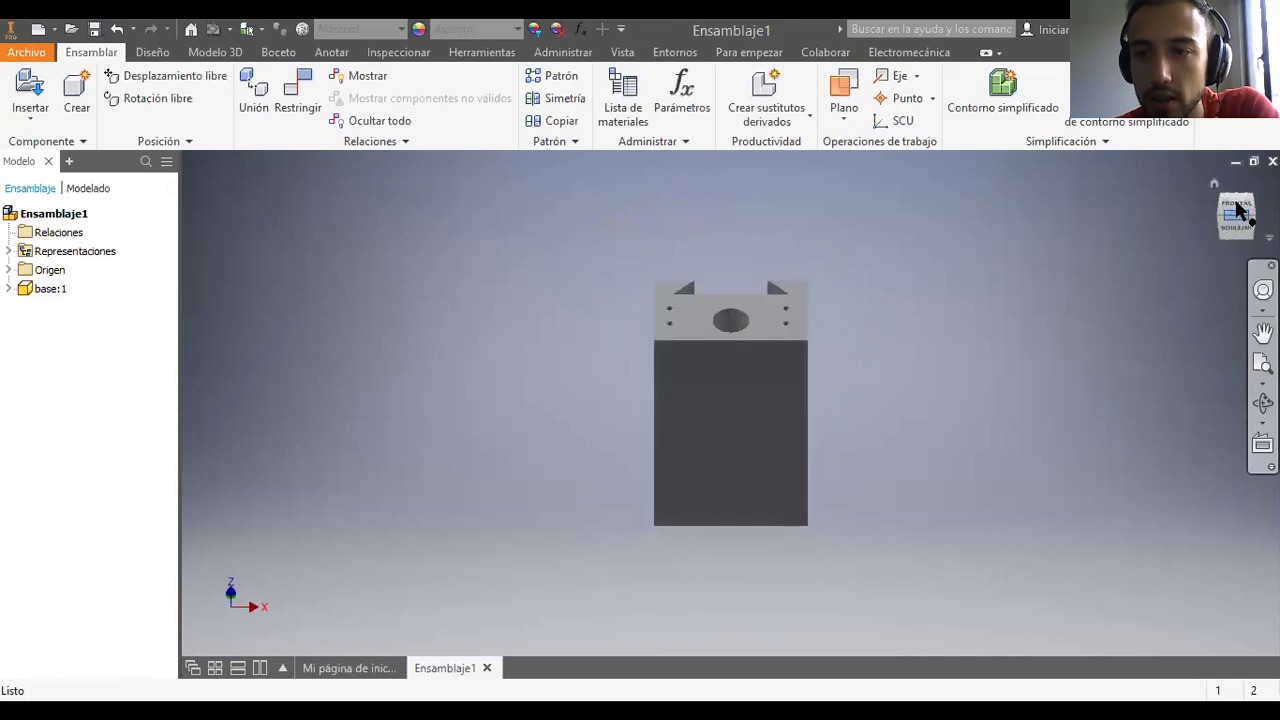
{"action": "left_click", "coordinate": [1237, 210]}
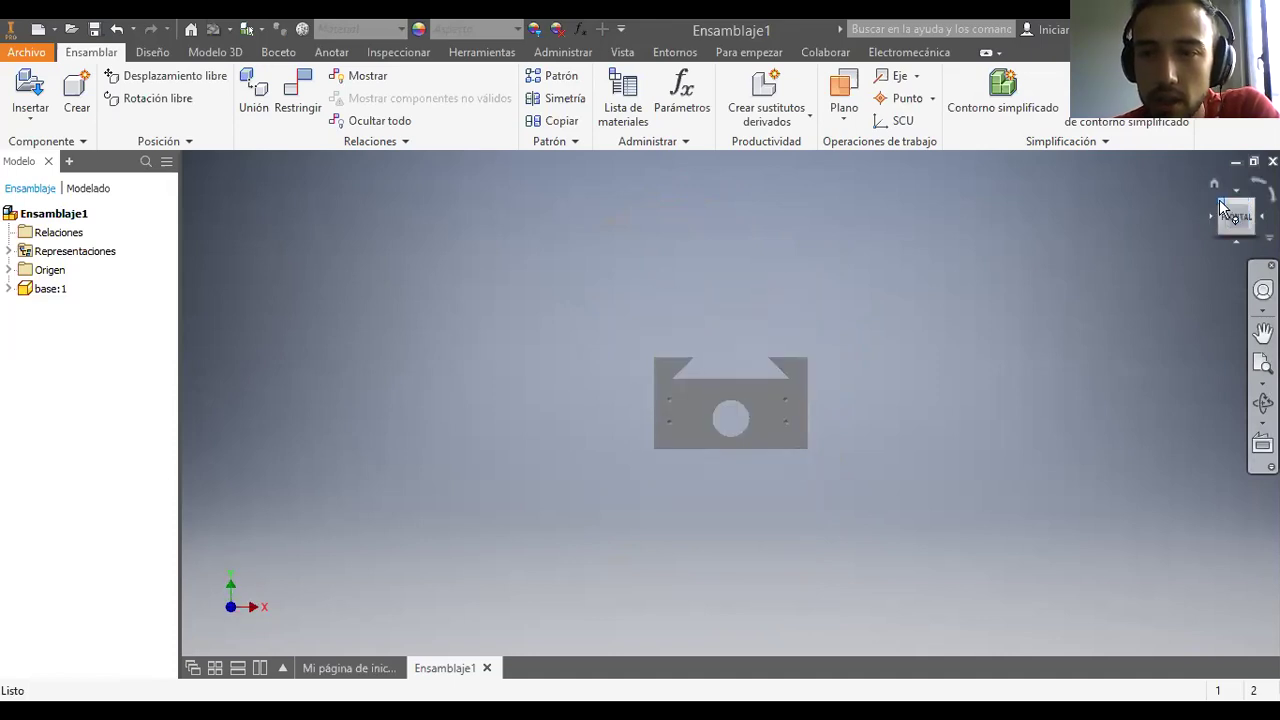
{"action": "left_click", "coordinate": [1220, 200]}
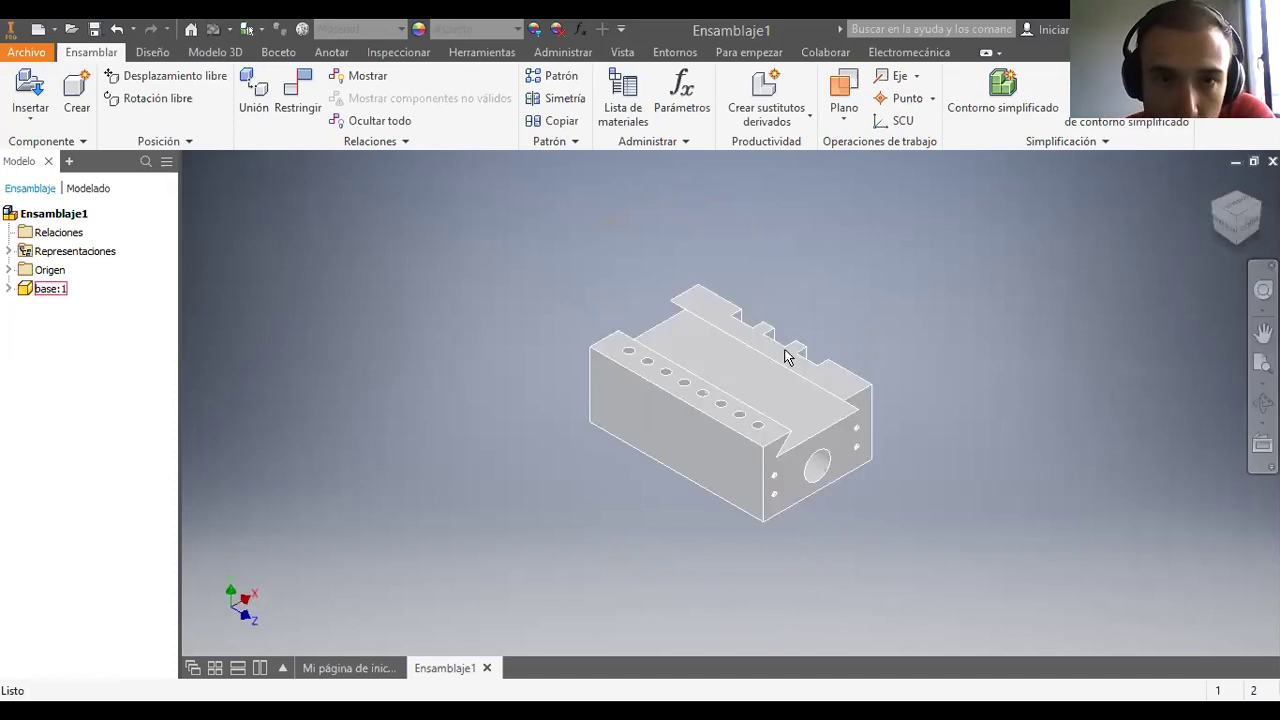
{"action": "left_click", "coordinate": [711, 354]}
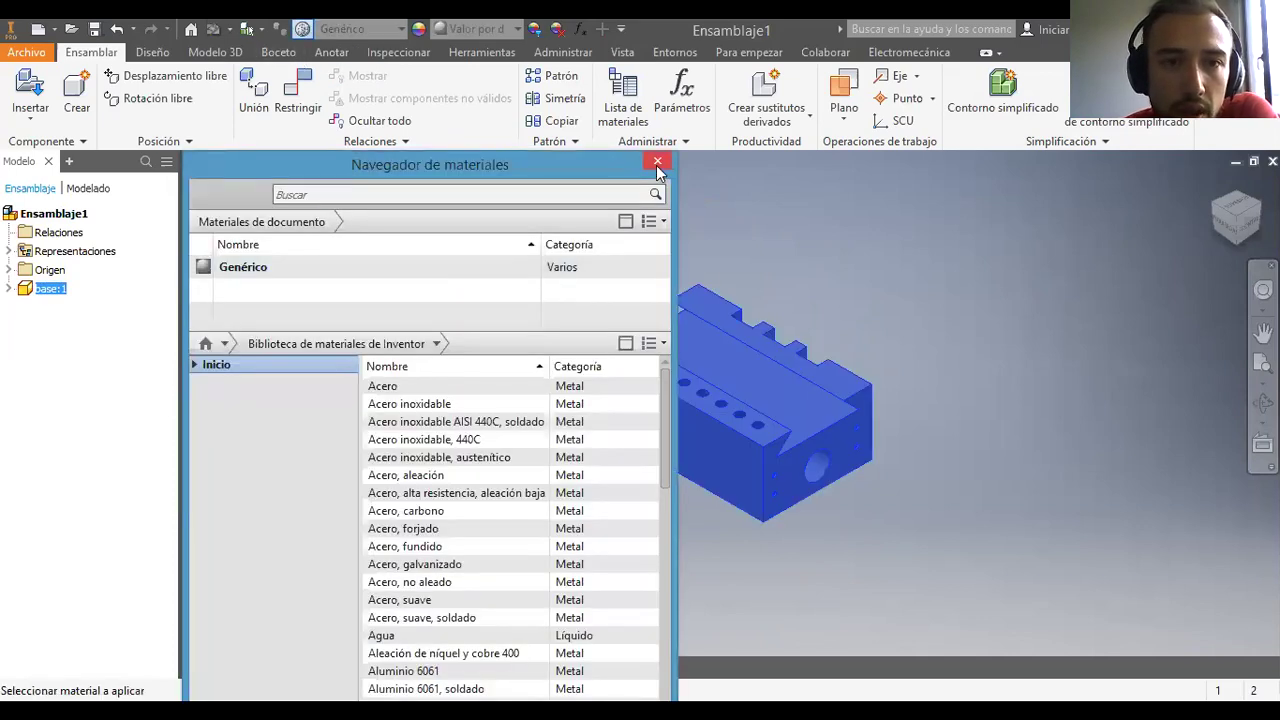
{"action": "left_click", "coordinate": [657, 164]}
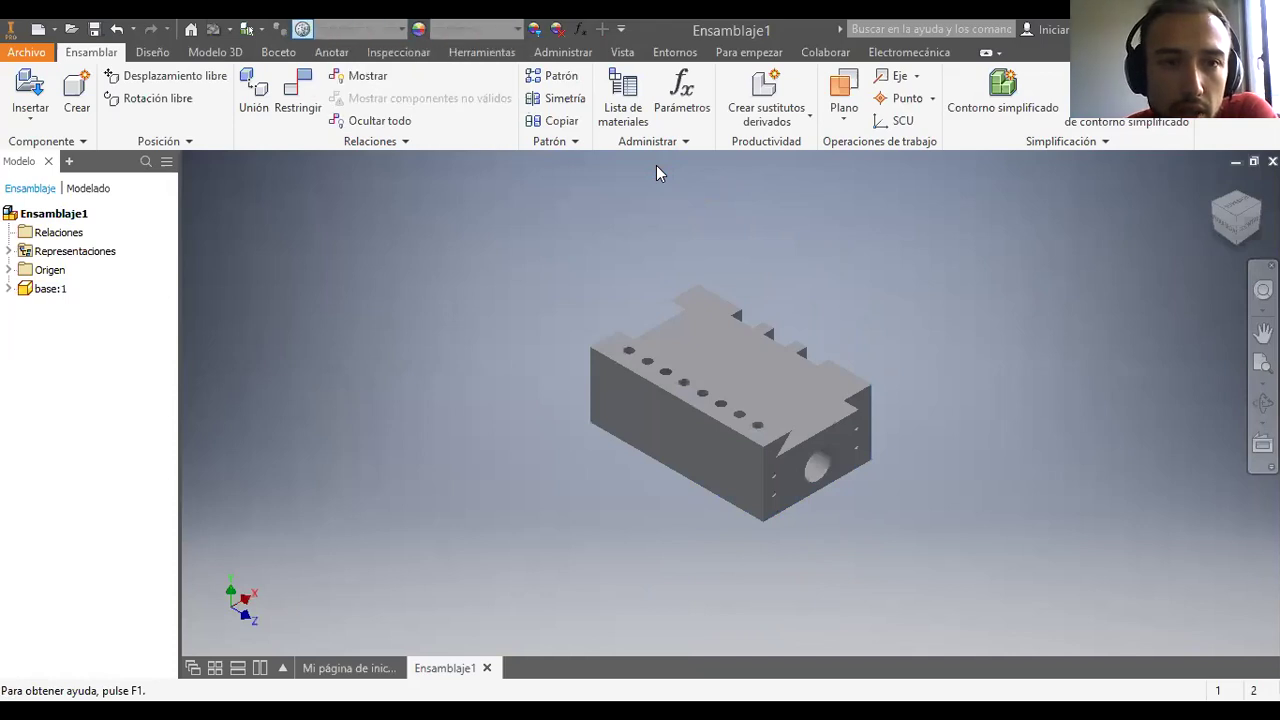
{"action": "left_click", "coordinate": [303, 30]}
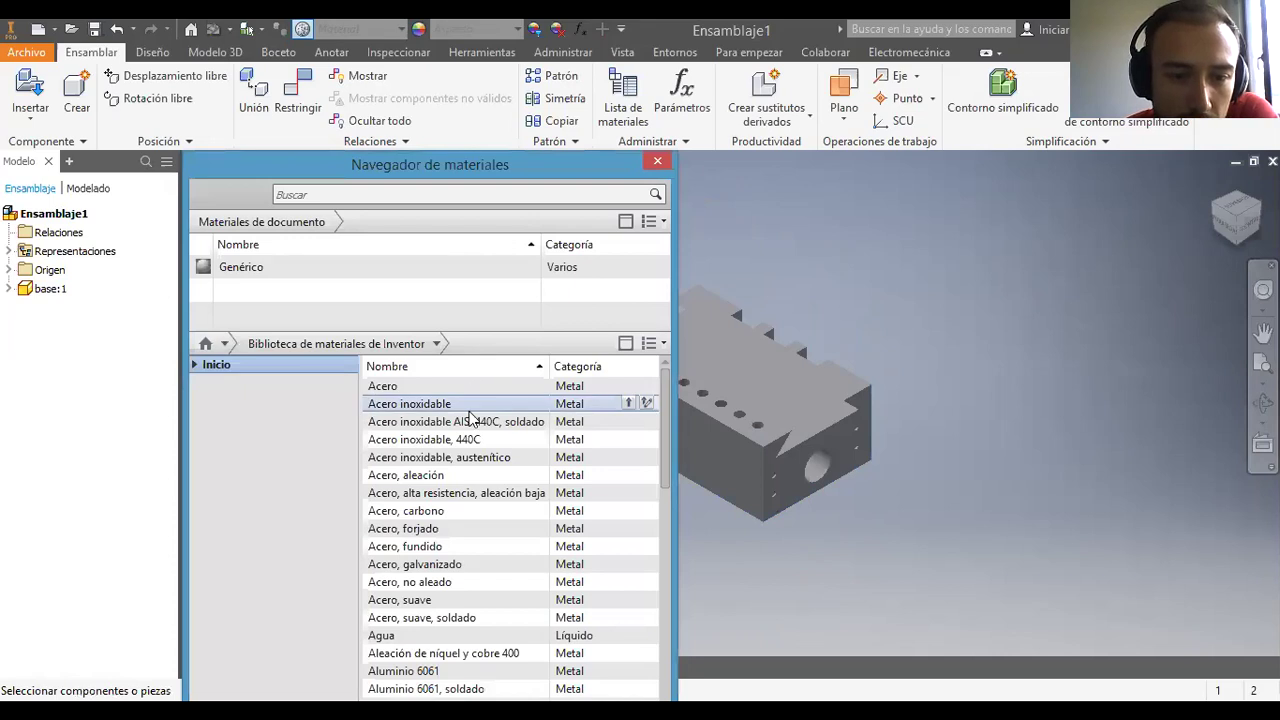
{"action": "scroll", "coordinate": [469, 413], "scroll_direction": "down", "scroll_amount": 7}
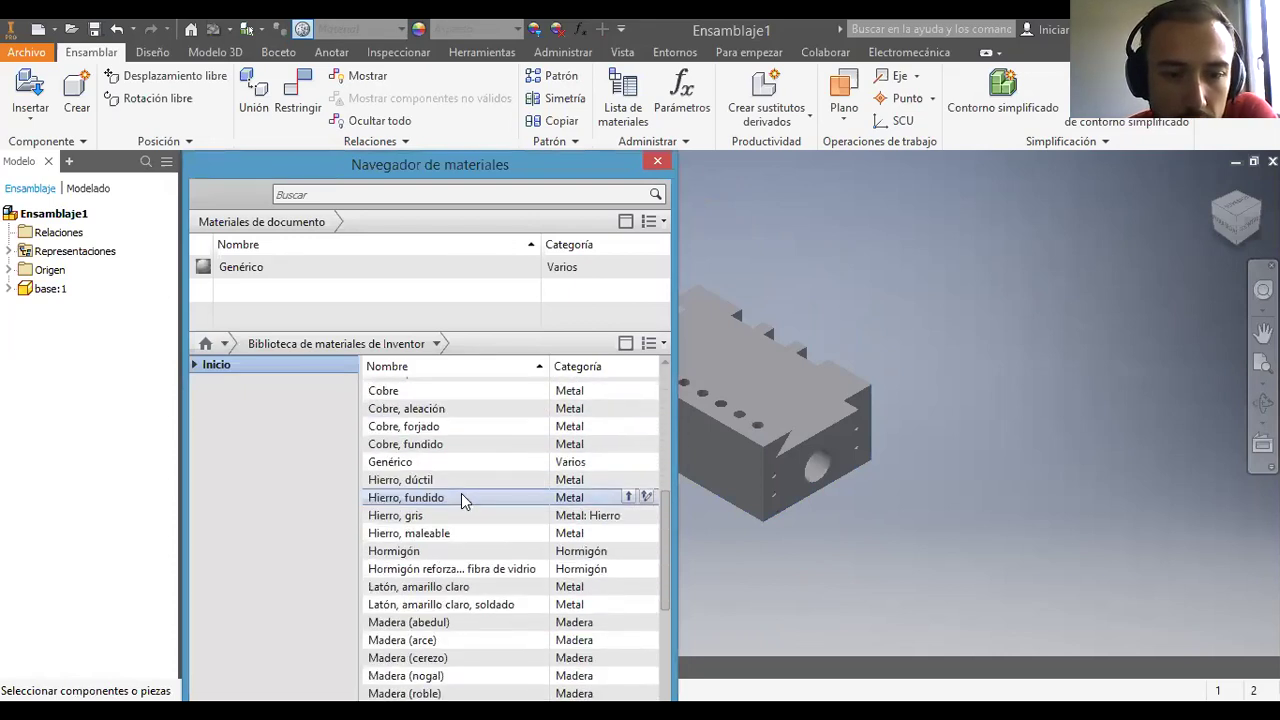
{"action": "scroll", "coordinate": [463, 498], "scroll_direction": "down", "scroll_amount": 3}
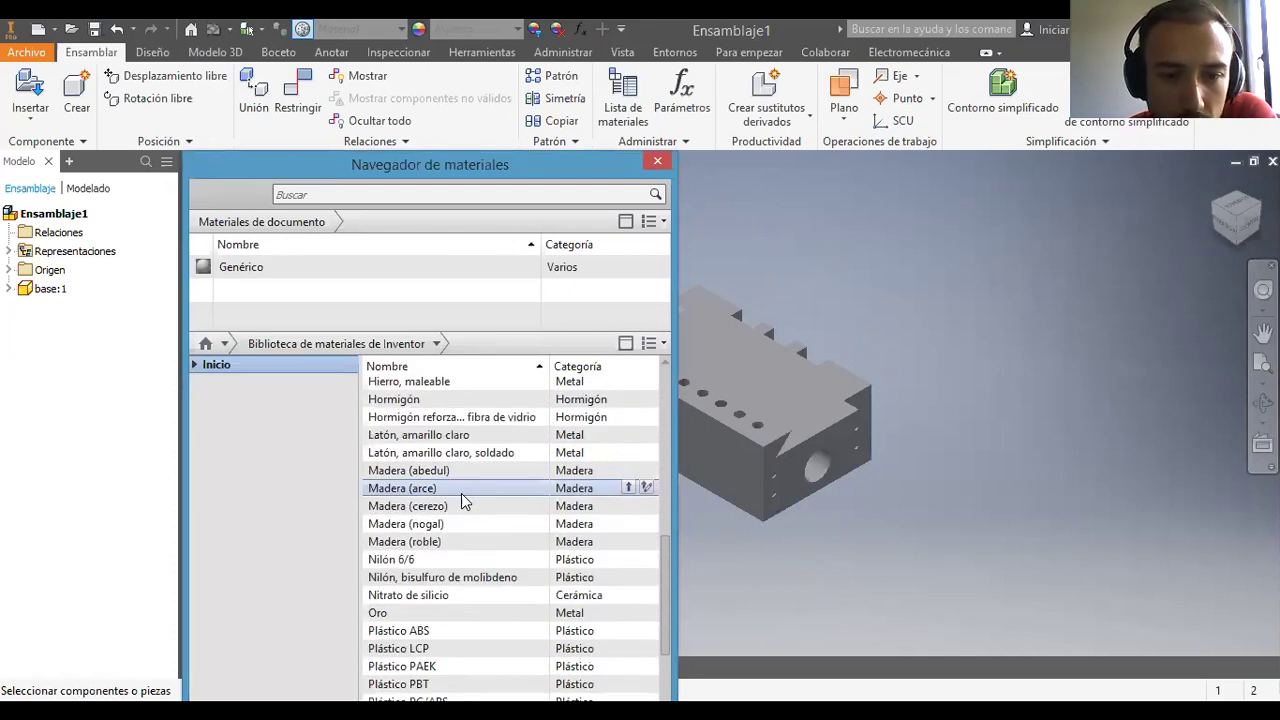
{"action": "left_click", "coordinate": [442, 436]}
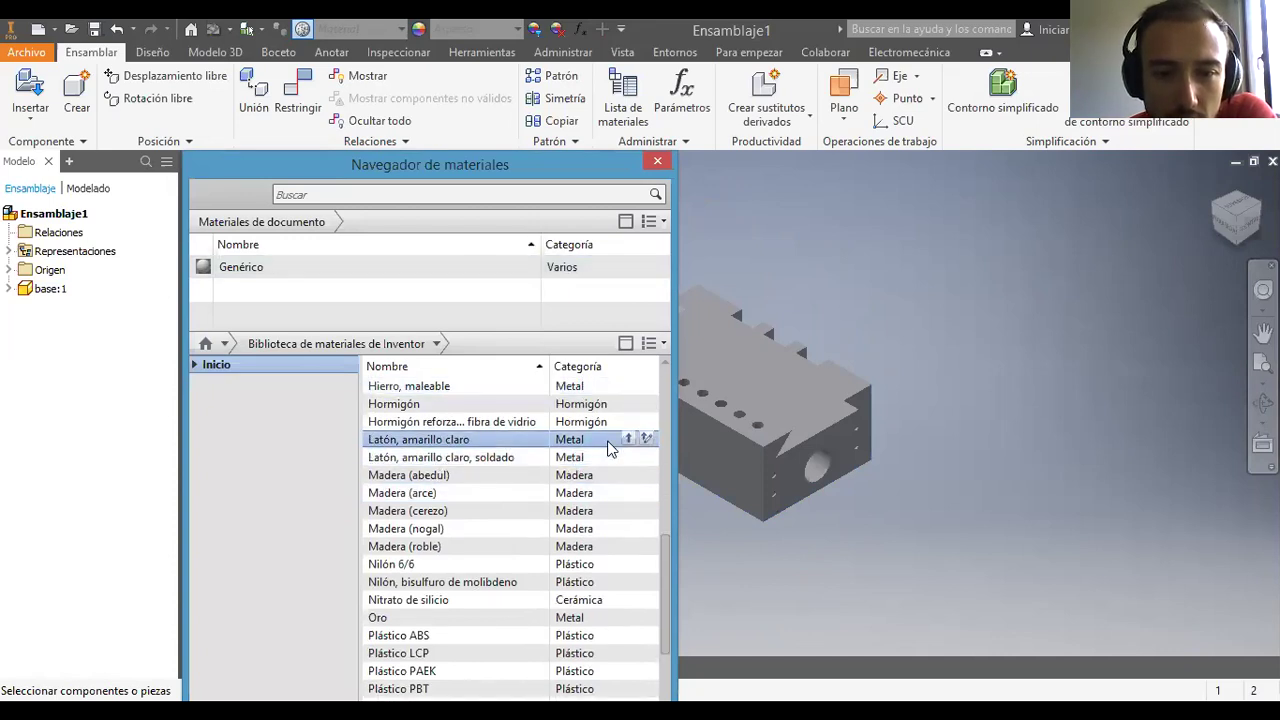
{"action": "left_click", "coordinate": [626, 439]}
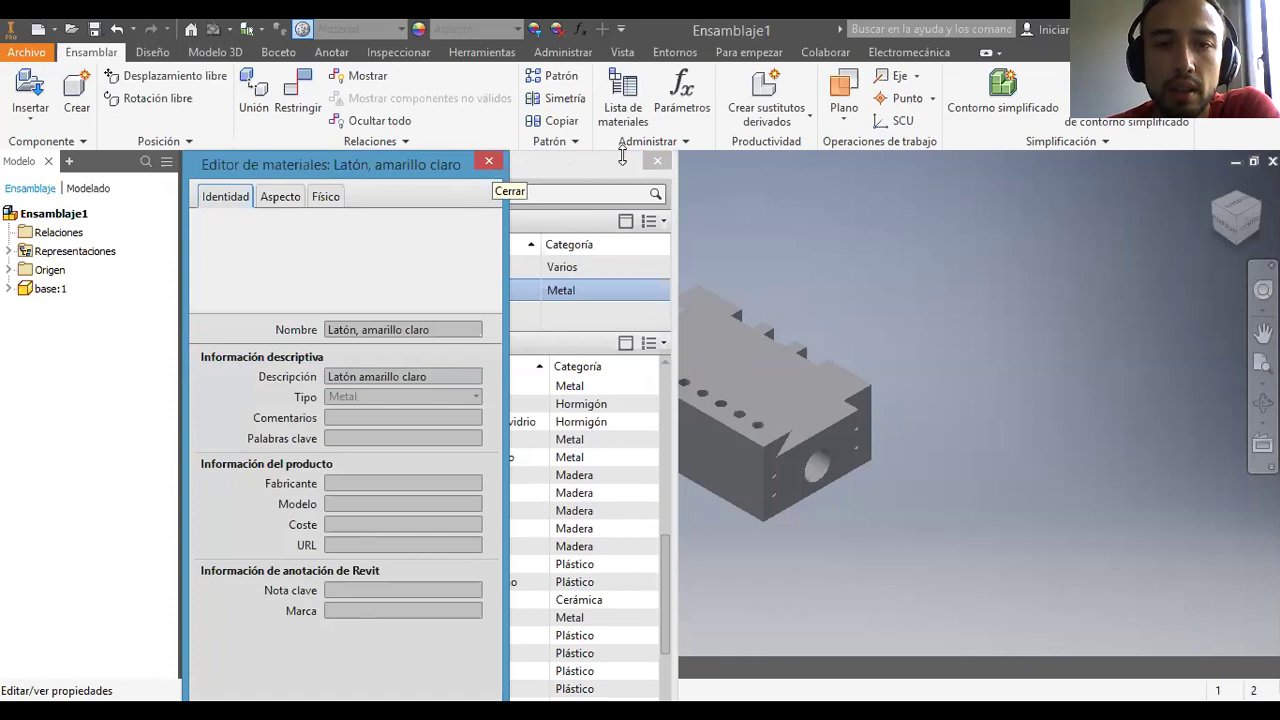
{"action": "left_click", "coordinate": [658, 162]}
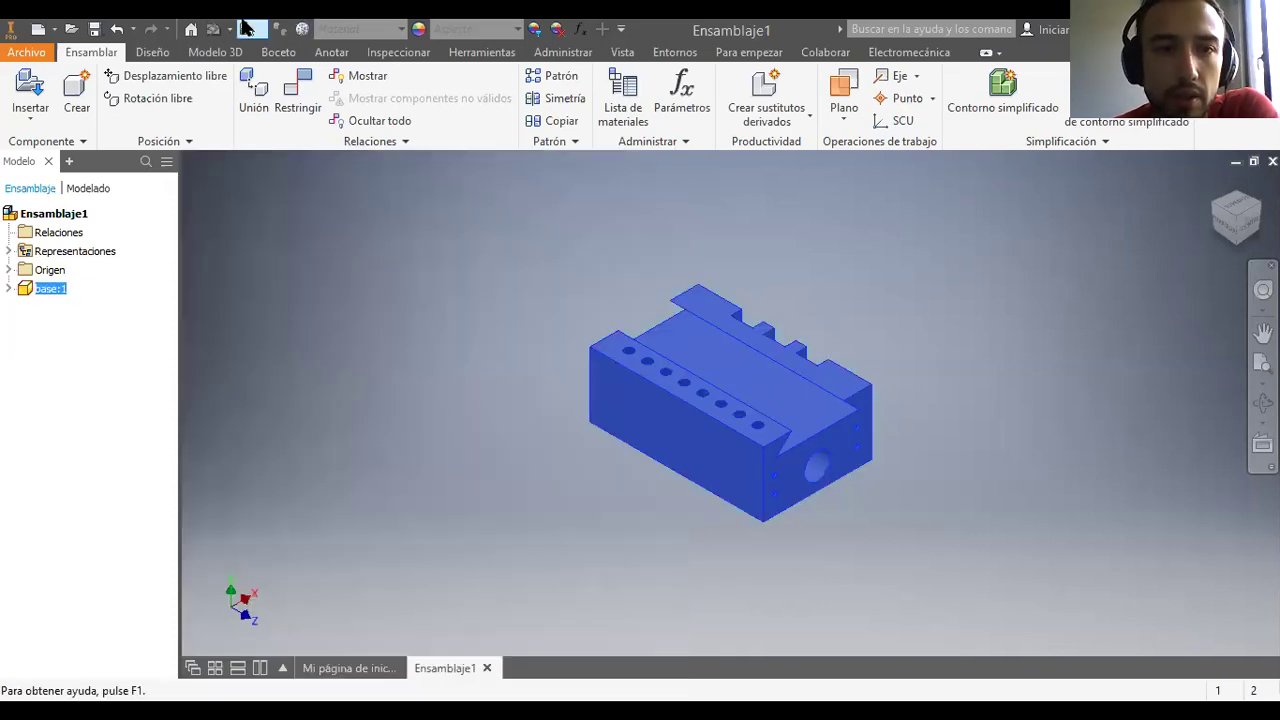
Step: Set the base part's material to Cobre, forjado from the Inventor material library
{"action": "left_click", "coordinate": [400, 29]}
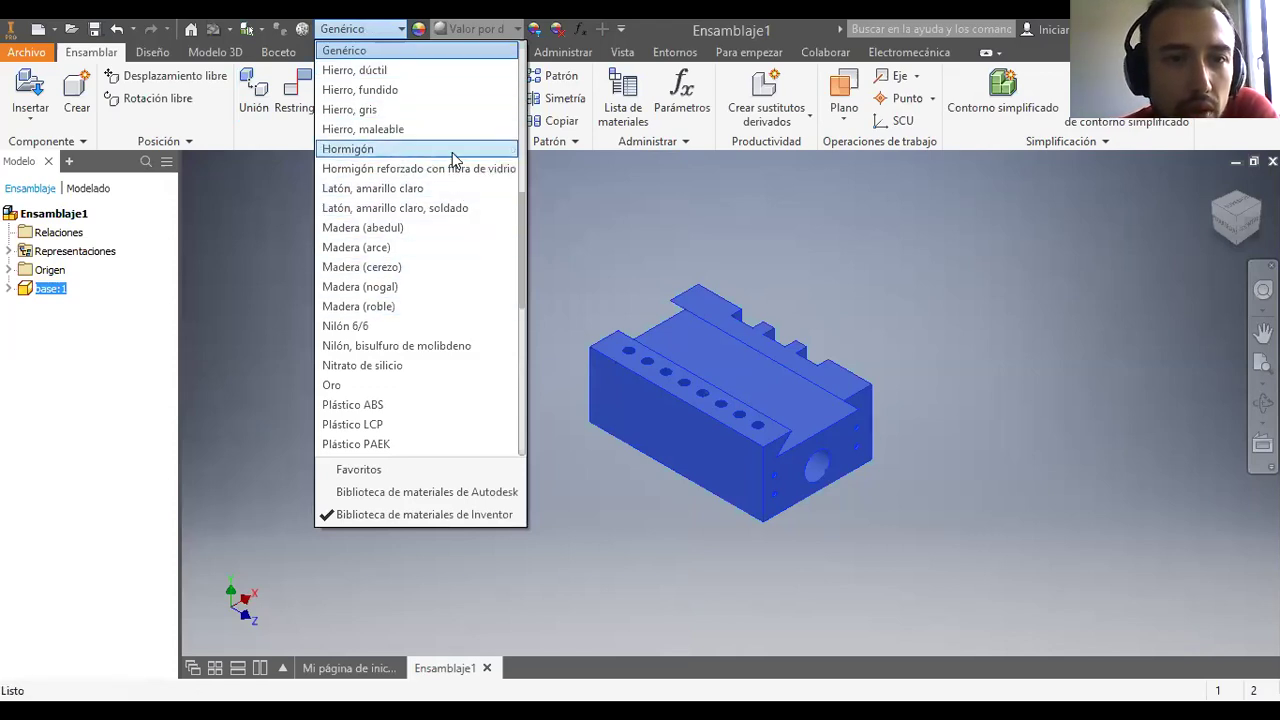
{"action": "scroll", "coordinate": [452, 155], "scroll_direction": "down", "scroll_amount": 8}
{"action": "scroll", "coordinate": [452, 155], "scroll_direction": "down", "scroll_amount": 1}
{"action": "scroll", "coordinate": [452, 155], "scroll_direction": "up", "scroll_amount": 5}
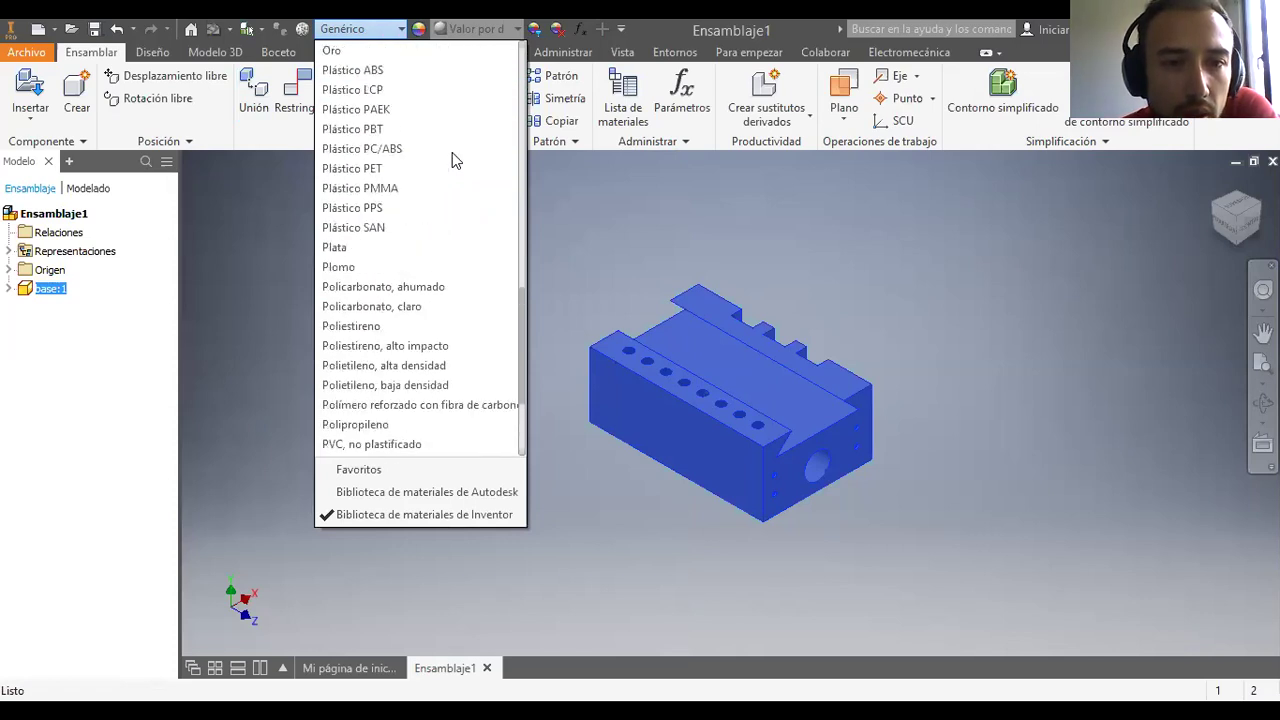
{"action": "scroll", "coordinate": [452, 155], "scroll_direction": "up", "scroll_amount": 5}
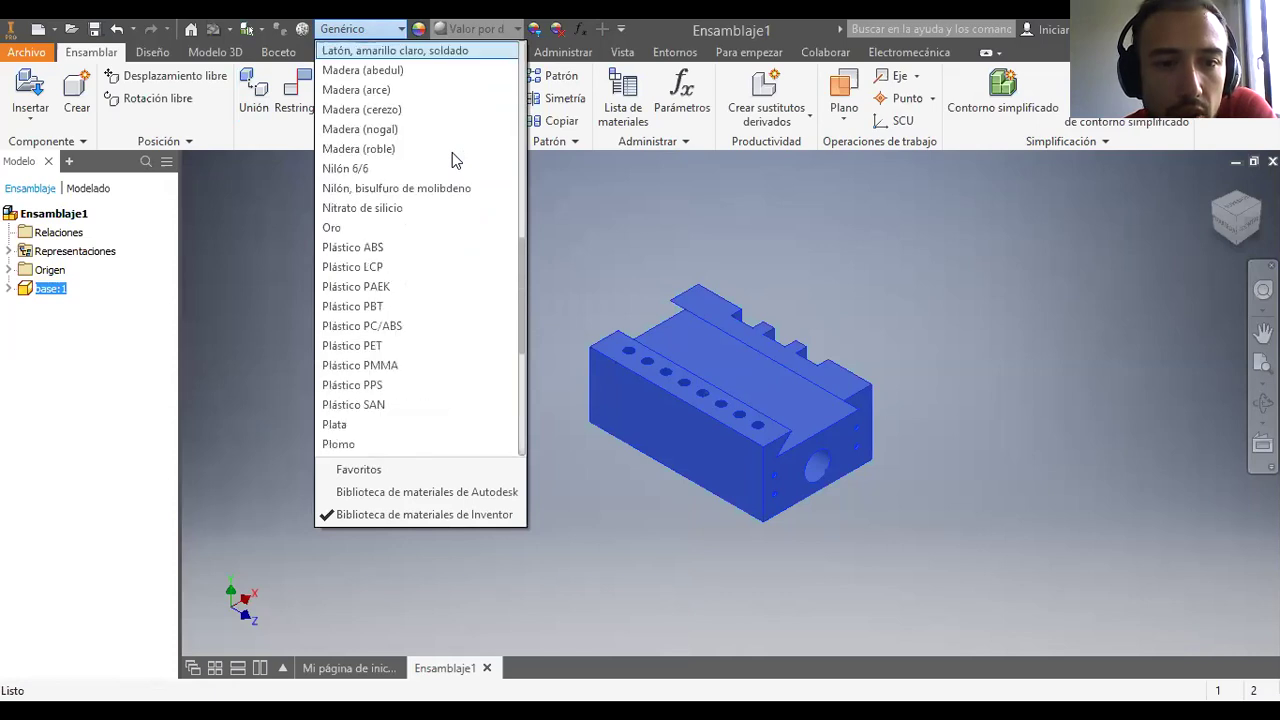
{"action": "scroll", "coordinate": [452, 155], "scroll_direction": "up", "scroll_amount": 2}
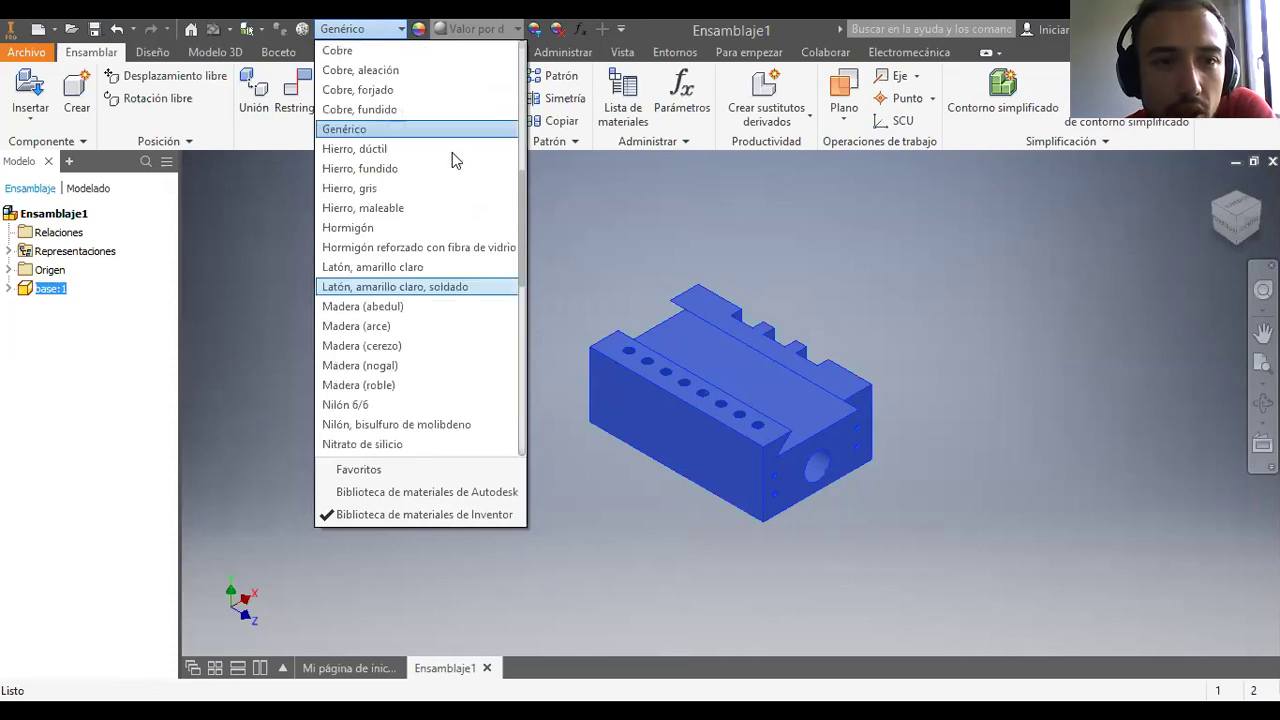
{"action": "scroll", "coordinate": [452, 155], "scroll_direction": "up", "scroll_amount": 2}
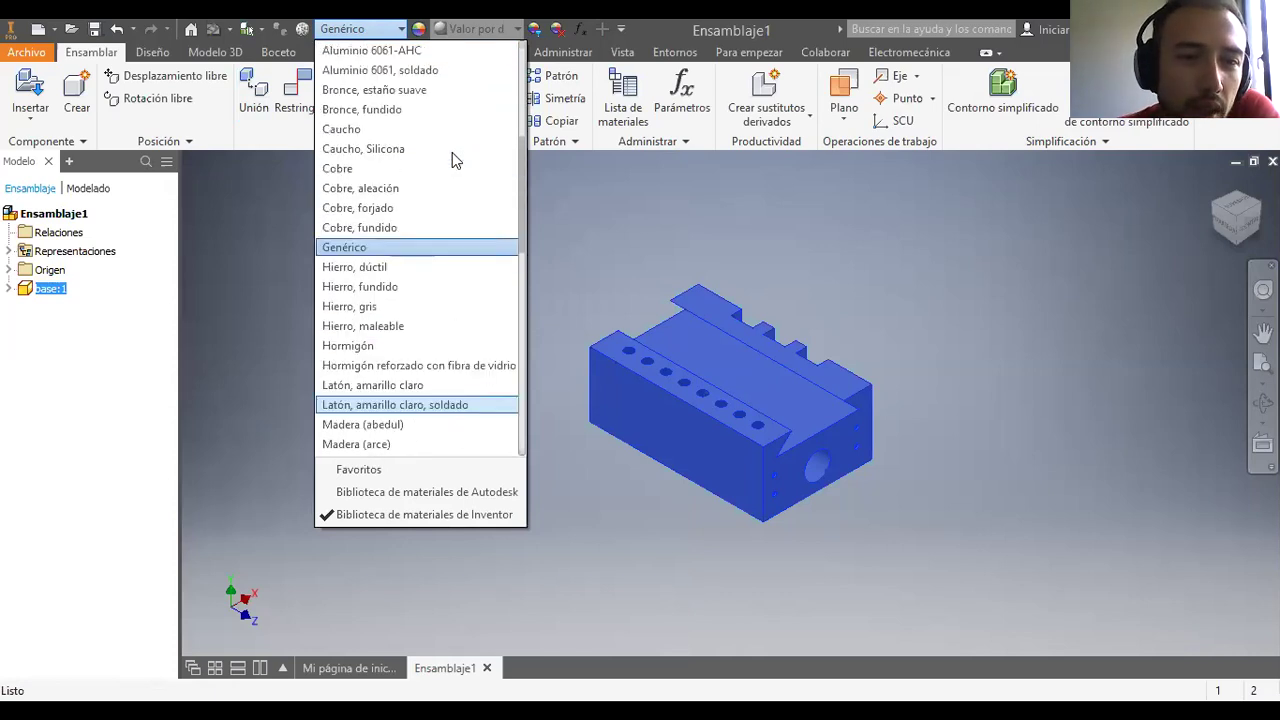
{"action": "left_click", "coordinate": [420, 208]}
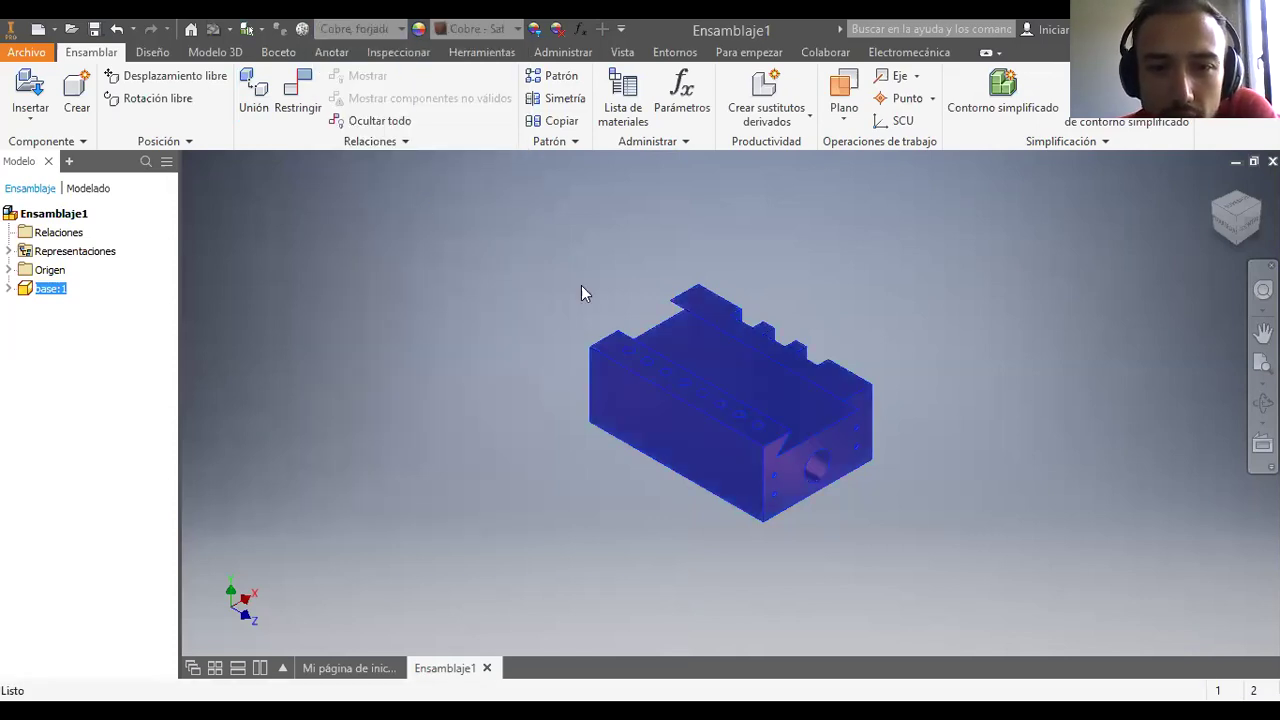
{"action": "left_click", "coordinate": [967, 416]}
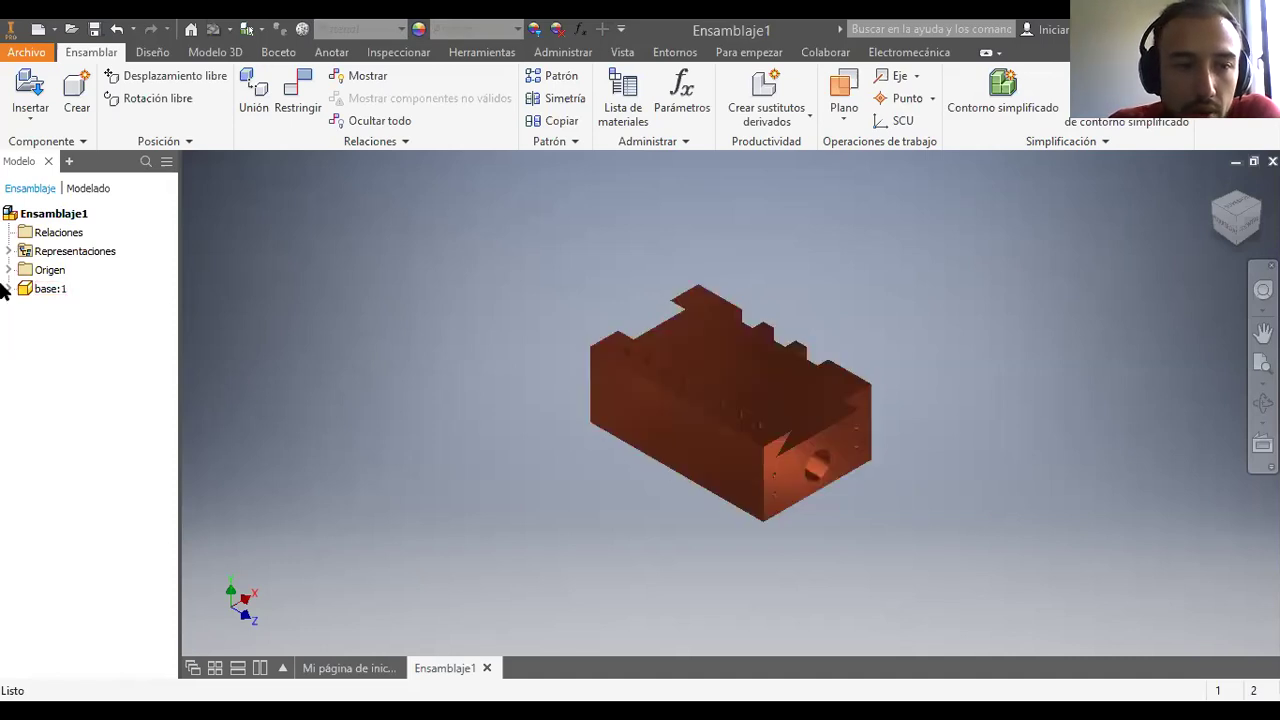
Step: Ground the base part so it stays fixed (Fijo) in the assembly
{"action": "left_click", "coordinate": [669, 449]}
{"action": "right_click", "coordinate": [669, 449]}
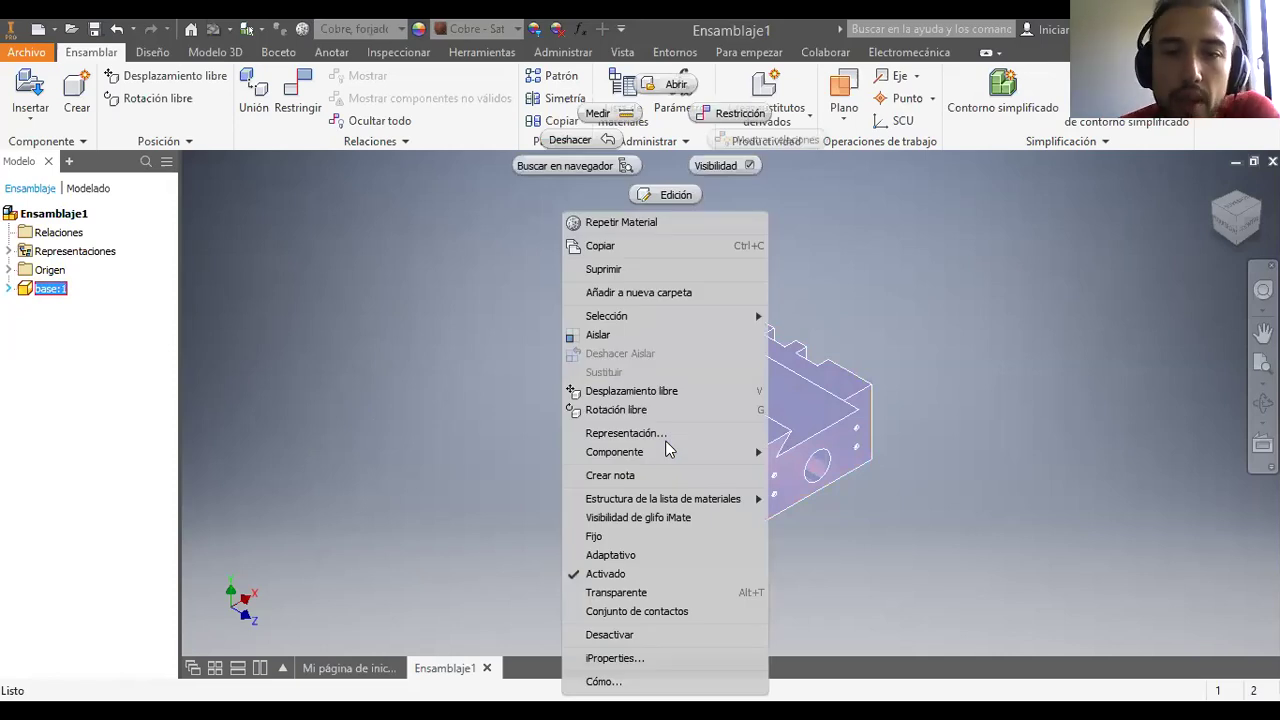
{"action": "left_click", "coordinate": [630, 538]}
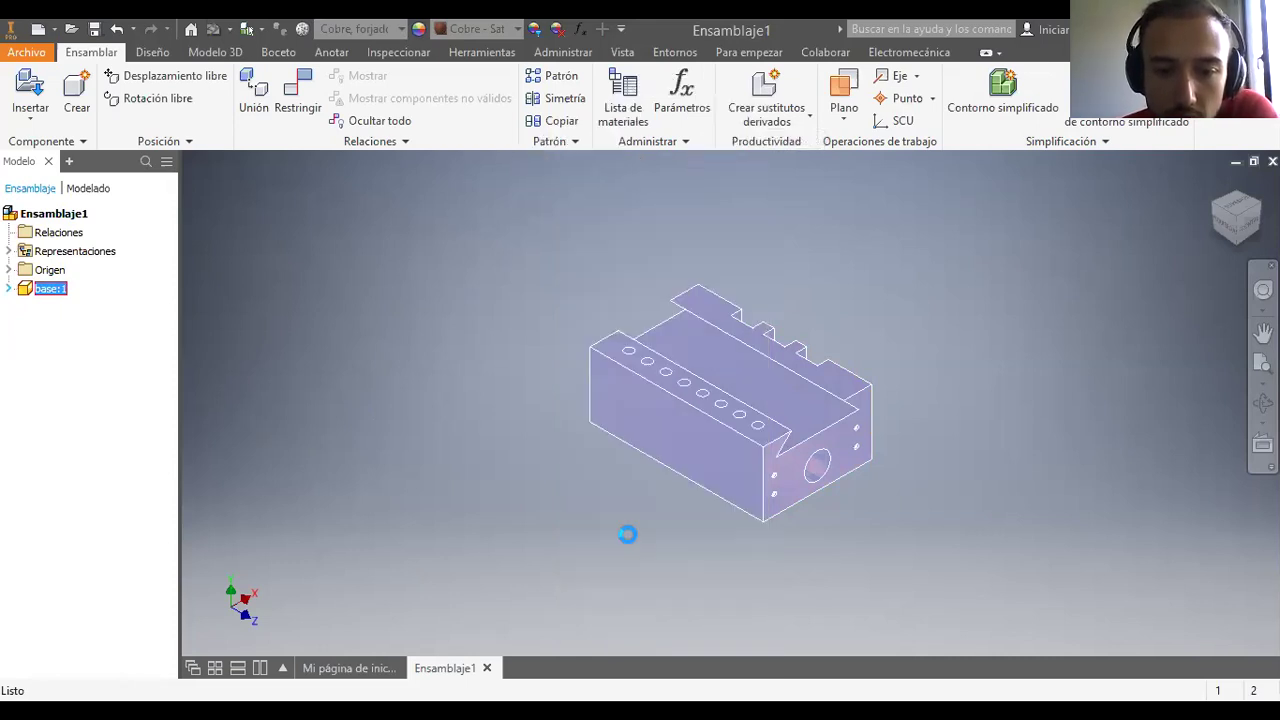
{"action": "left_click", "coordinate": [1014, 481]}
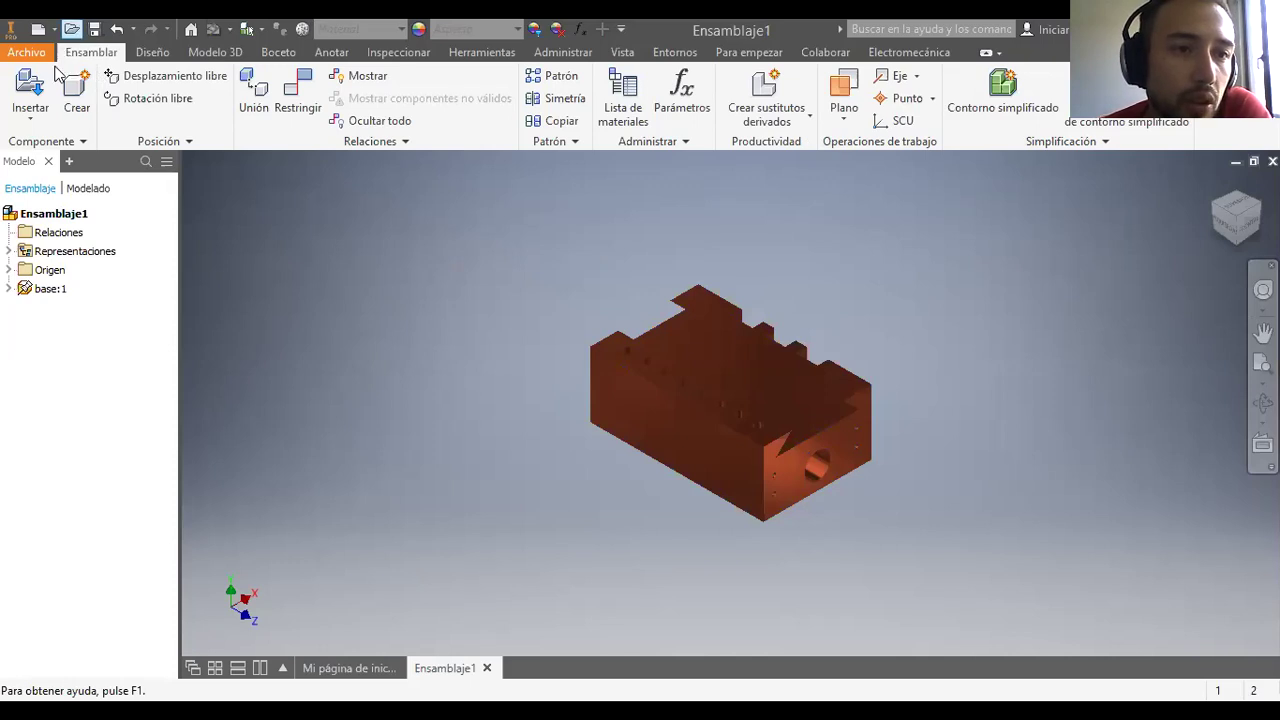
Step: Insert the Apliques 1 part and place one instance in the empty space beside the base
{"action": "left_click", "coordinate": [30, 88]}
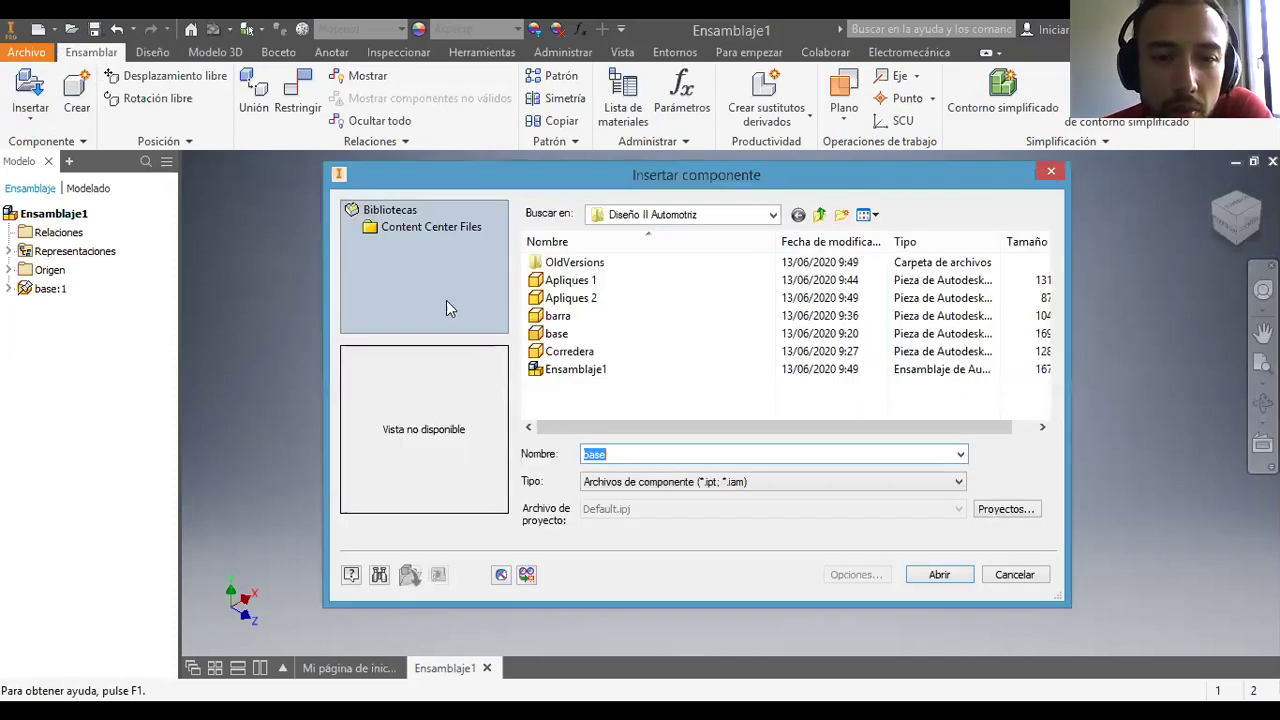
{"action": "left_click", "coordinate": [593, 286]}
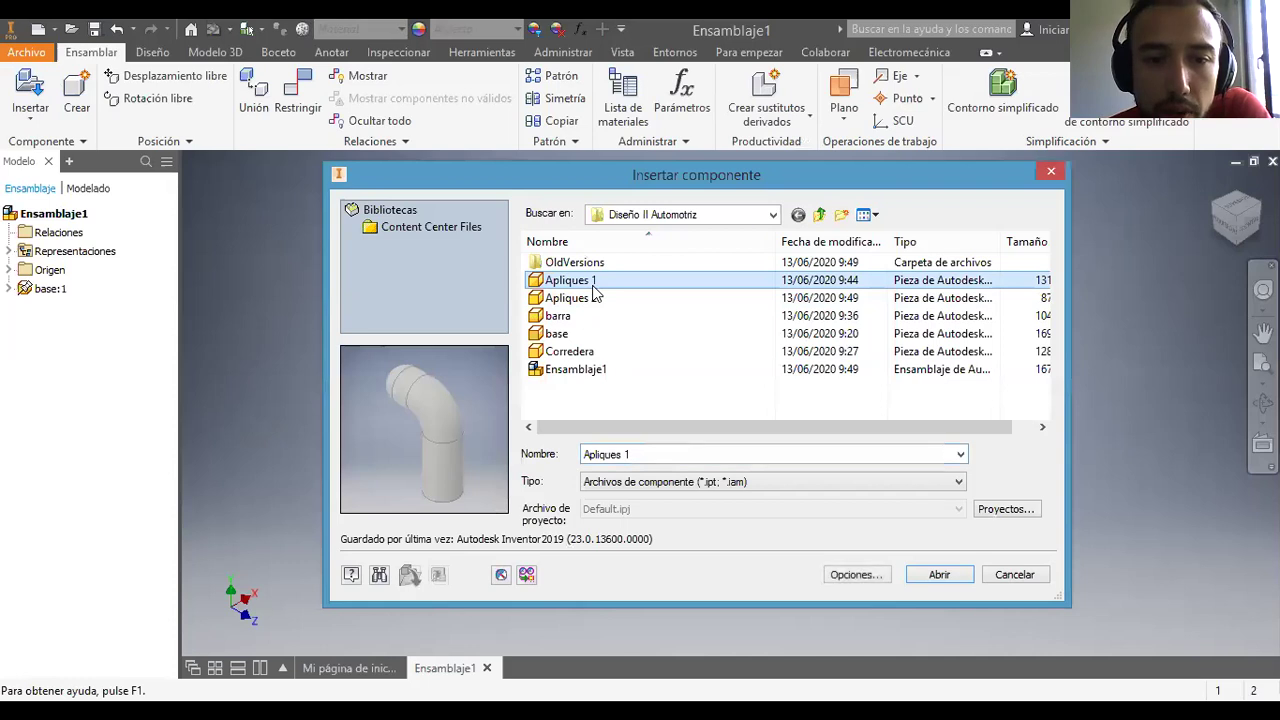
{"action": "left_click", "coordinate": [940, 575]}
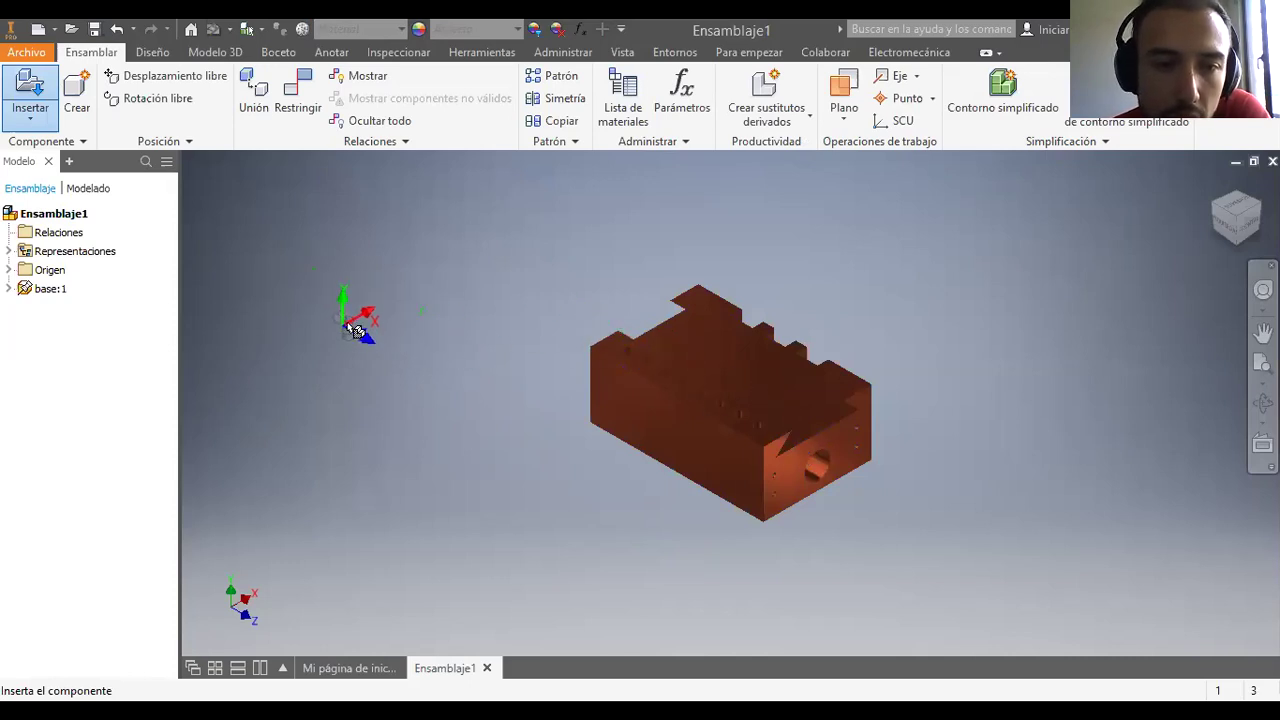
{"action": "left_click", "coordinate": [381, 361]}
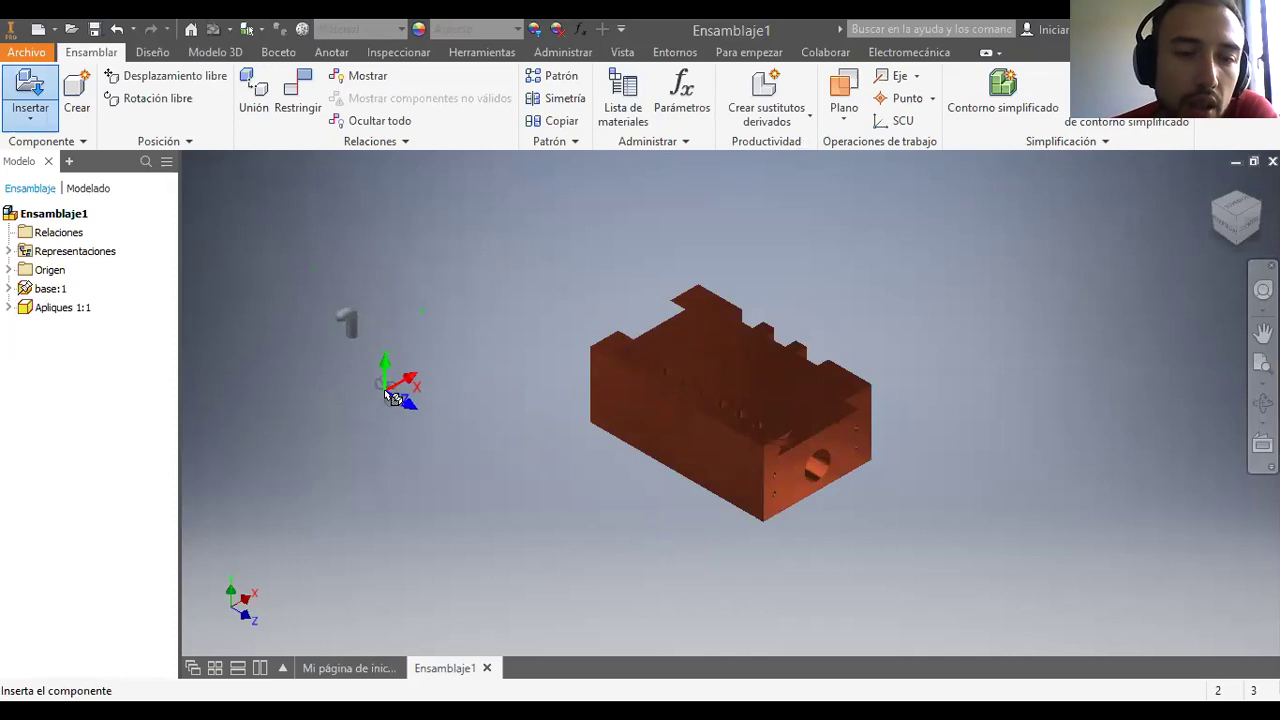
Step: Place two more instances of the Apliques 1 part in the empty space beside the base and finish inserting
{"action": "left_click", "coordinate": [392, 402]}
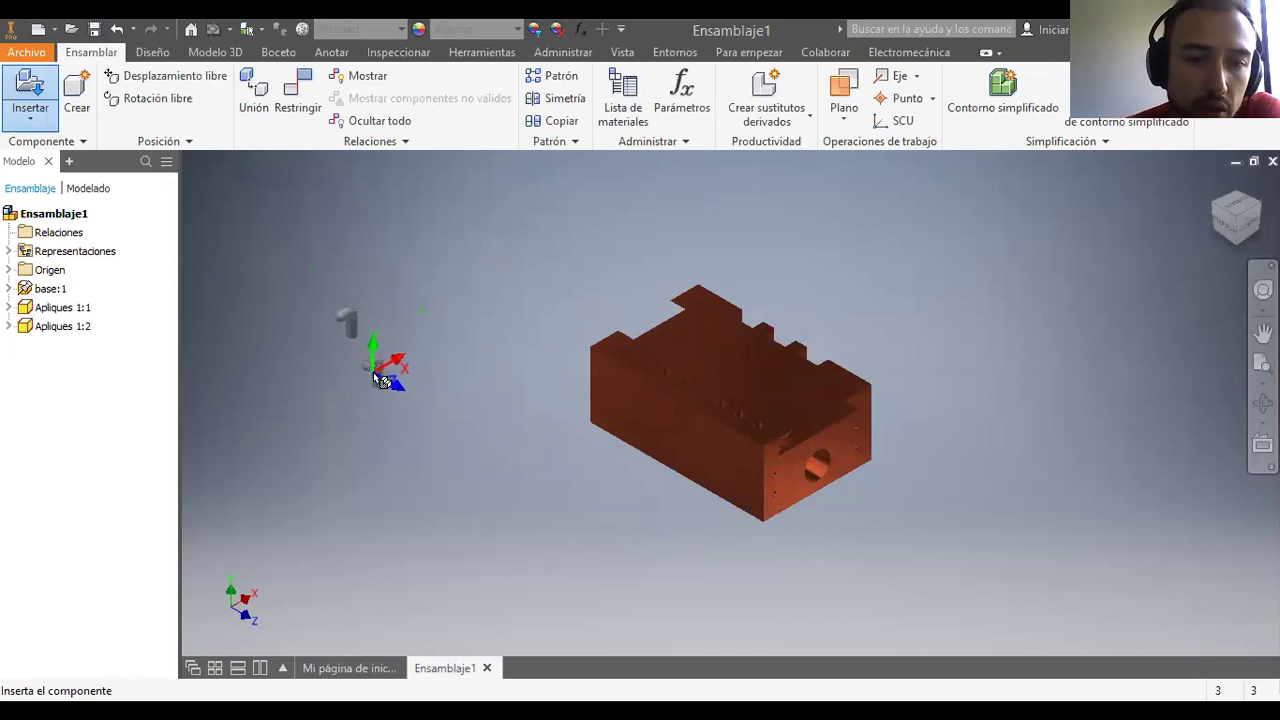
{"action": "left_click", "coordinate": [404, 432]}
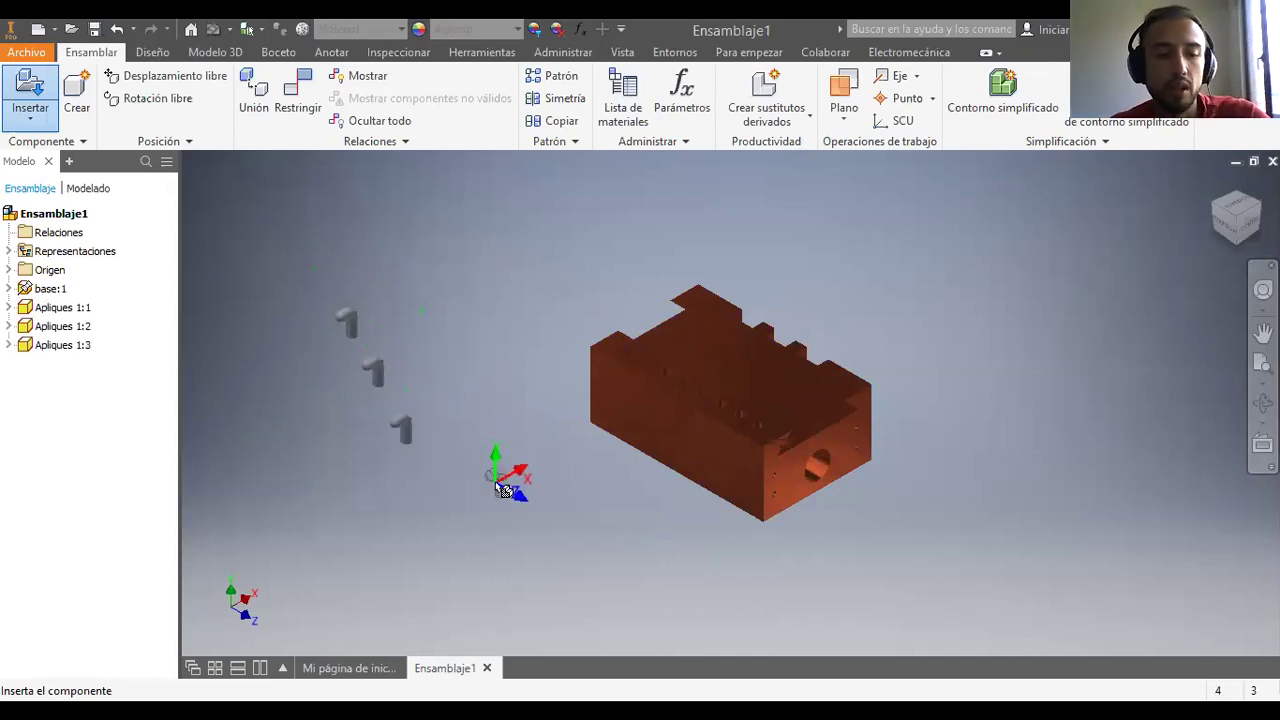
{"action": "key", "text": "Escape"}
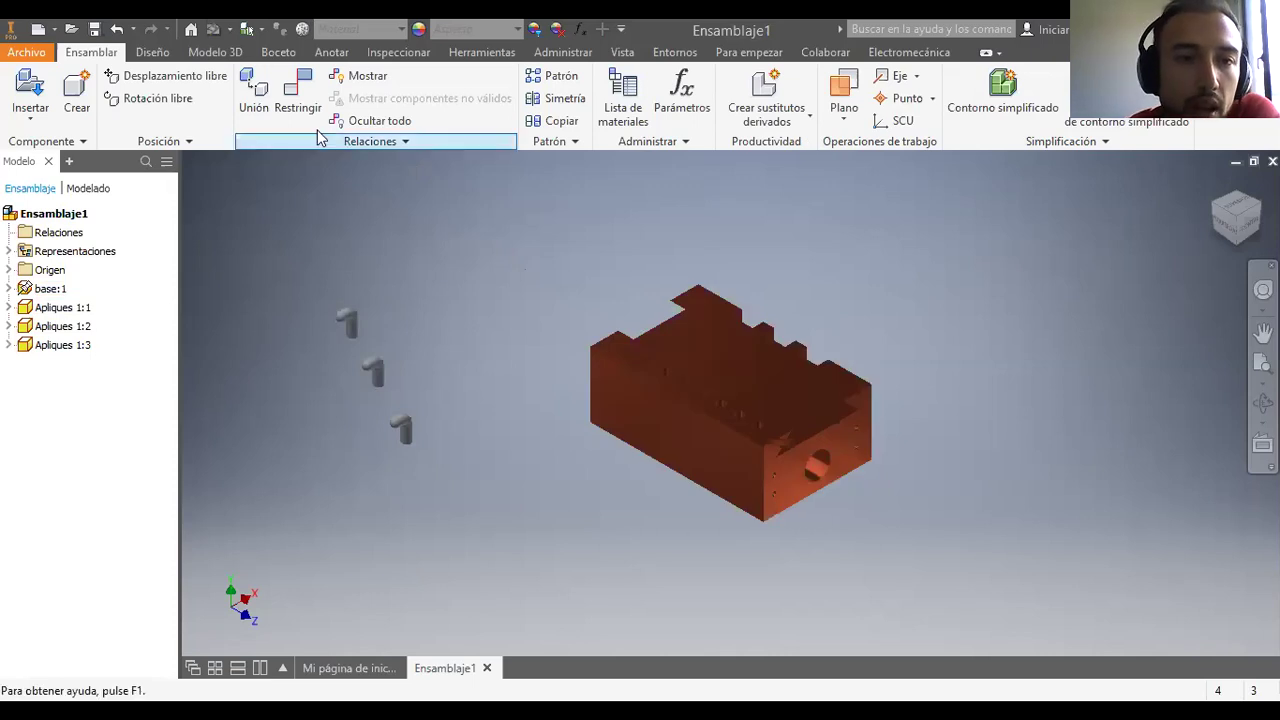
Step: Set up a coincidence constraint with 0,000 mm offset between the straight-leg axis of Apliques 1:3 and the axis of the base's front end hole
{"action": "left_click", "coordinate": [299, 96]}
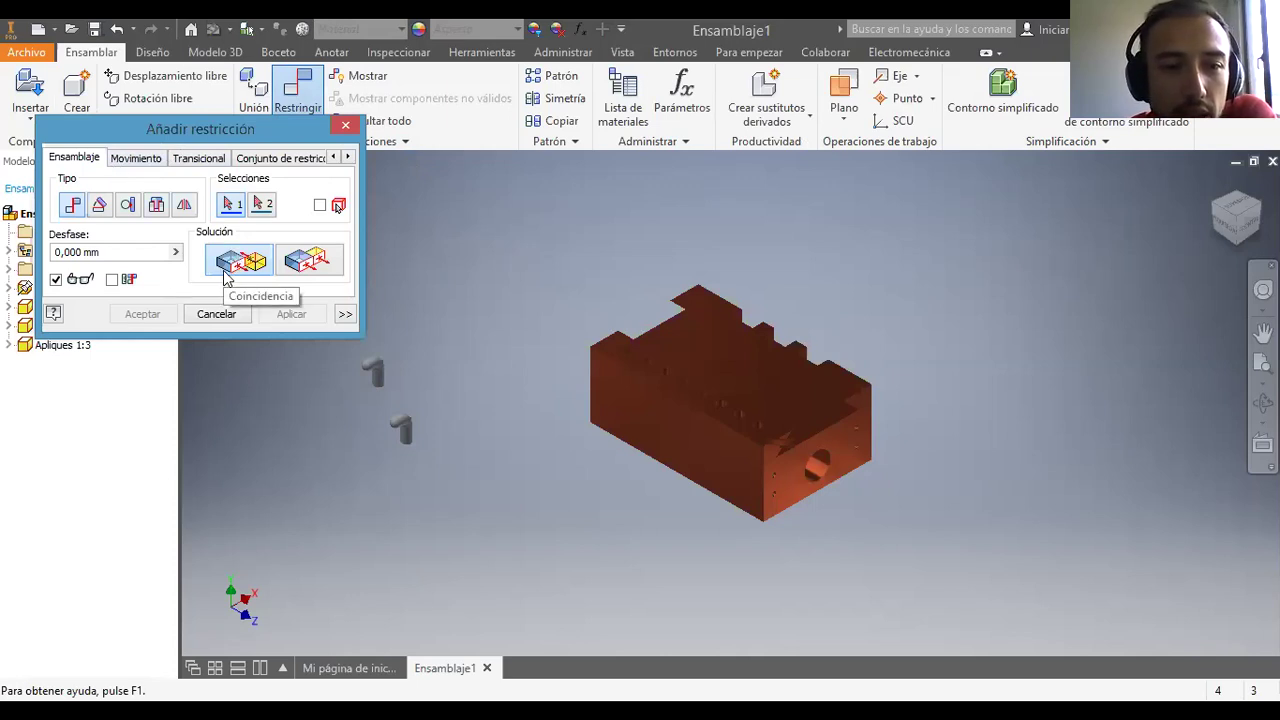
{"action": "left_click", "coordinate": [232, 210]}
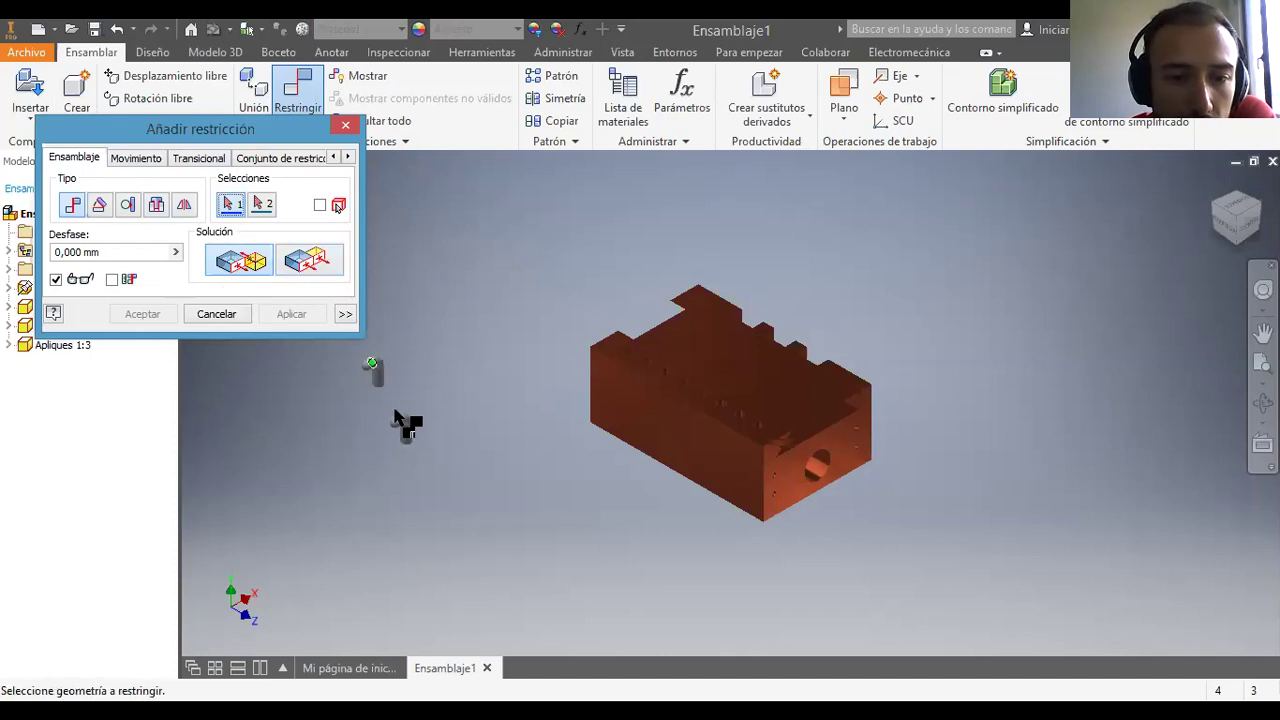
{"action": "scroll", "coordinate": [414, 457], "scroll_direction": "down", "scroll_amount": 5}
{"action": "scroll", "coordinate": [414, 457], "scroll_direction": "up", "scroll_amount": 10}
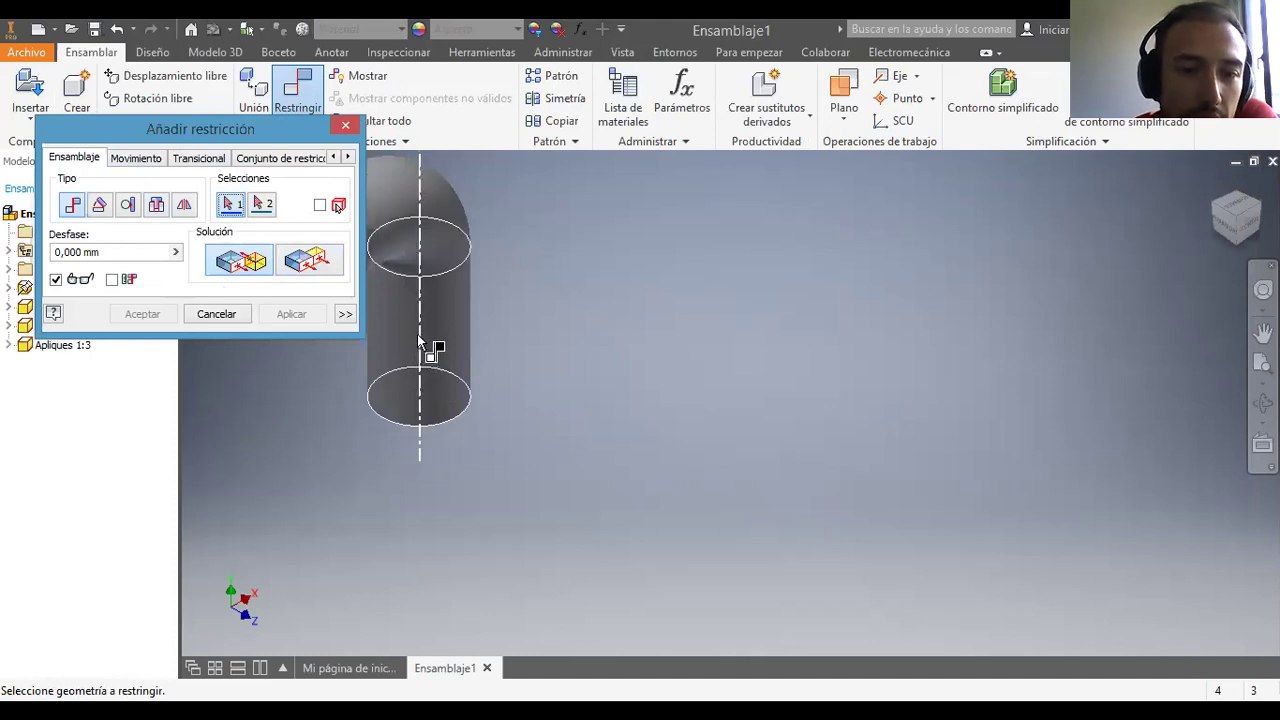
{"action": "left_click", "coordinate": [420, 343]}
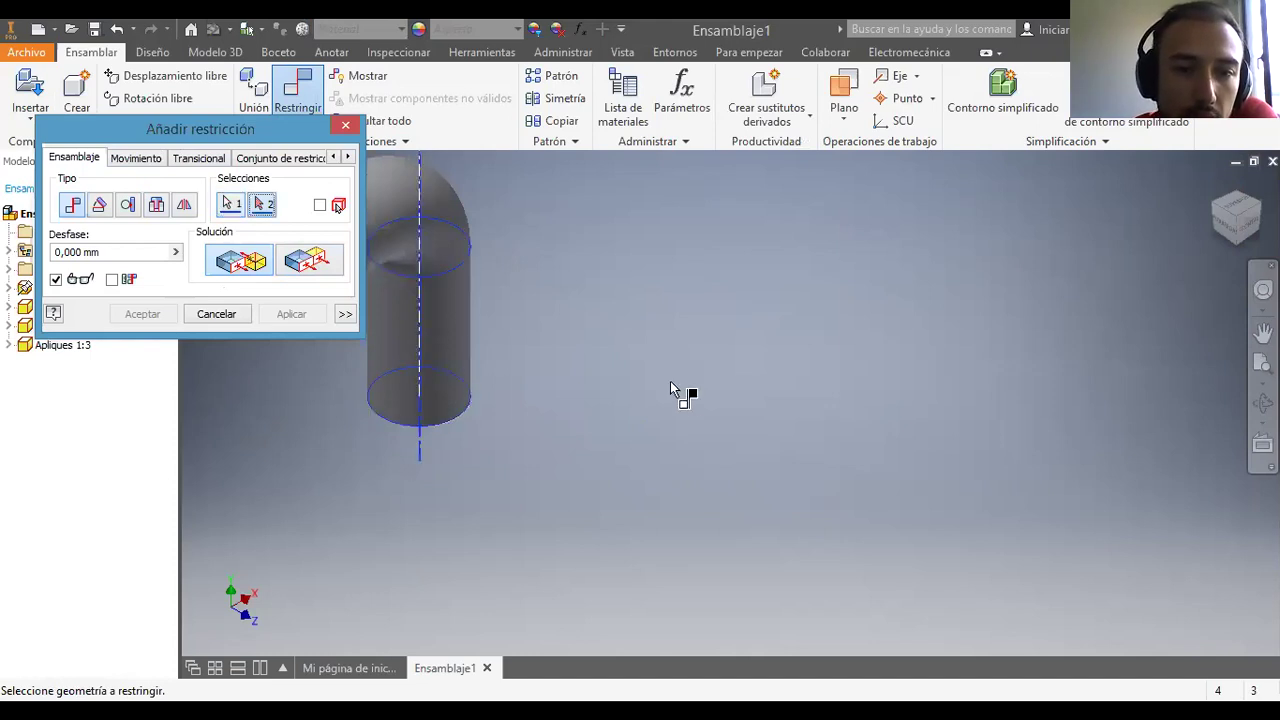
{"action": "scroll", "coordinate": [683, 389], "scroll_direction": "down", "scroll_amount": 3}
{"action": "middle_click_drag", "start_coordinate": [1043, 347], "coordinate": [280, 425]}
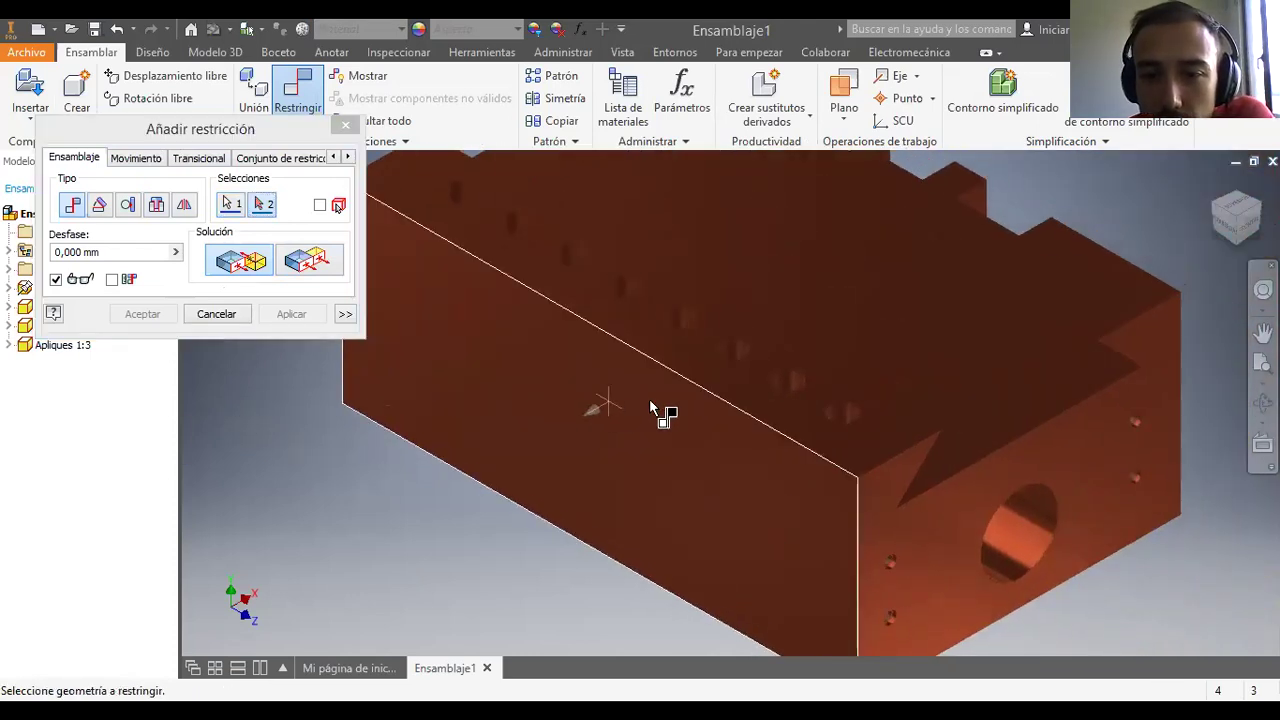
{"action": "left_click", "coordinate": [875, 447]}
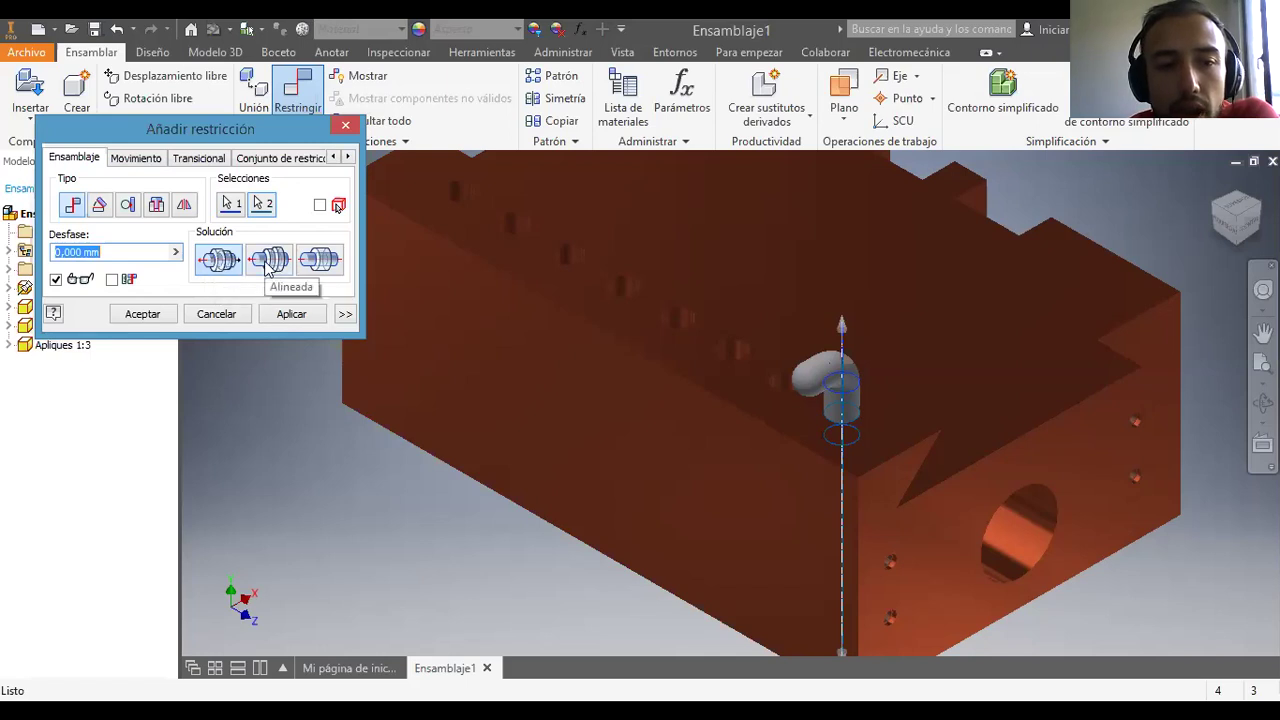
Step: Compare the axis direction solutions, accept the one with the pin's bend above the base, and slide the pin up along the hole's axis
{"action": "left_click", "coordinate": [333, 262]}
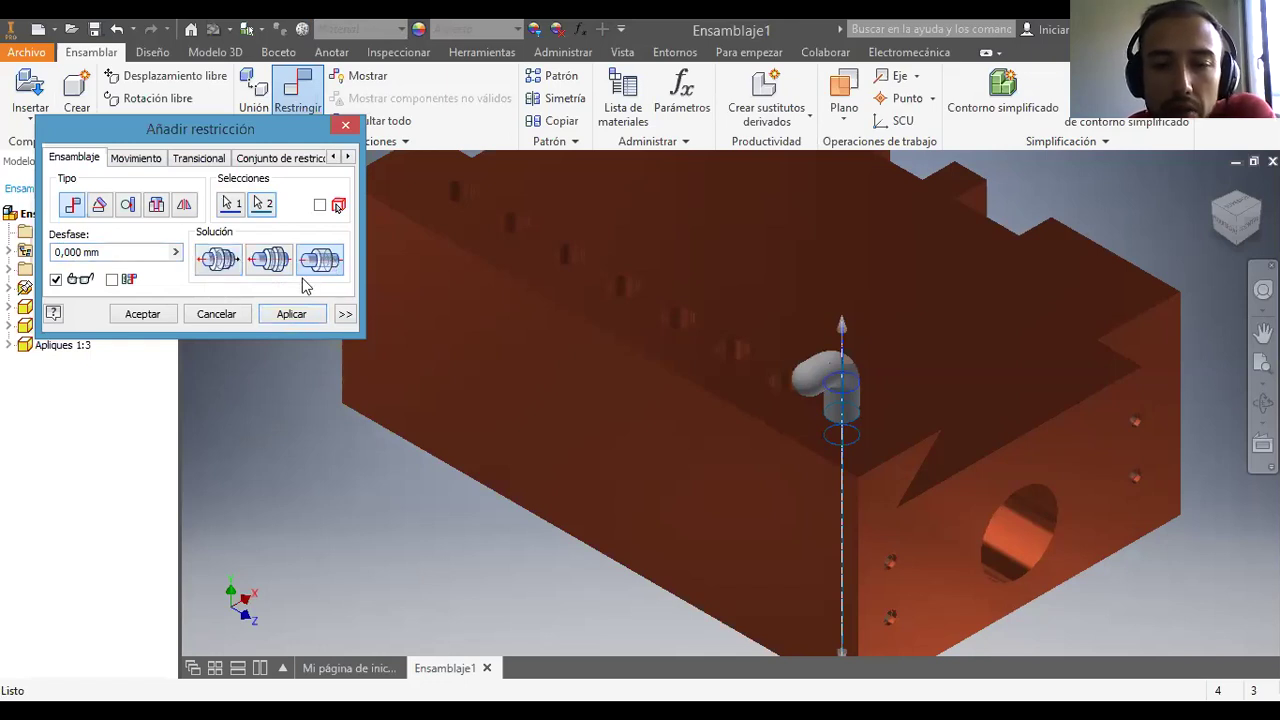
{"action": "left_click", "coordinate": [264, 266]}
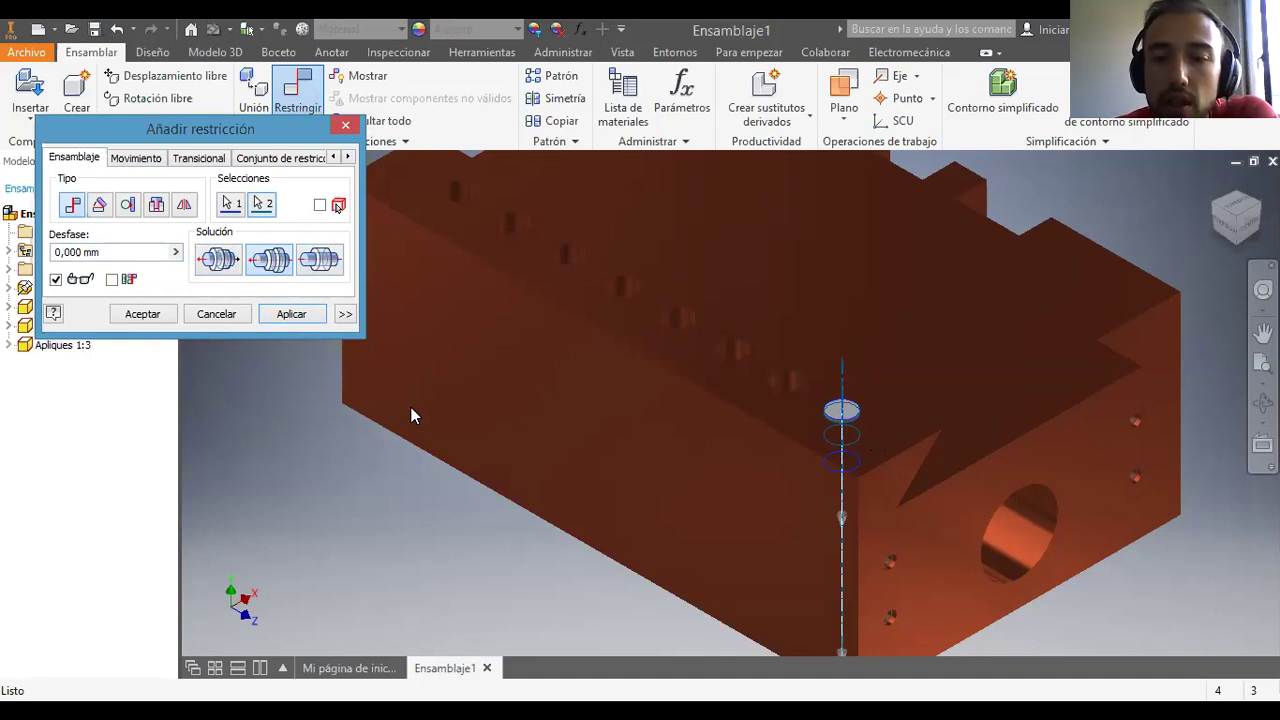
{"action": "left_click", "coordinate": [219, 268]}
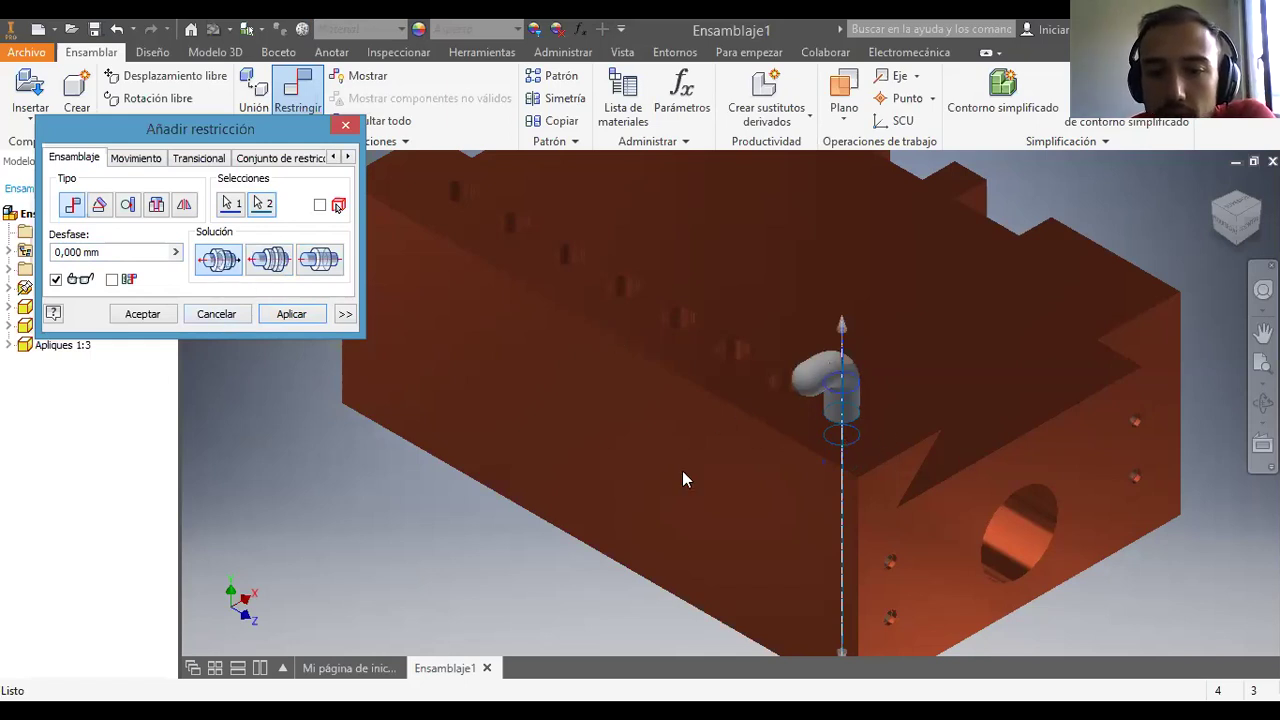
{"action": "left_click", "coordinate": [143, 314]}
{"action": "left_click_drag", "start_coordinate": [826, 393], "coordinate": [782, 269]}
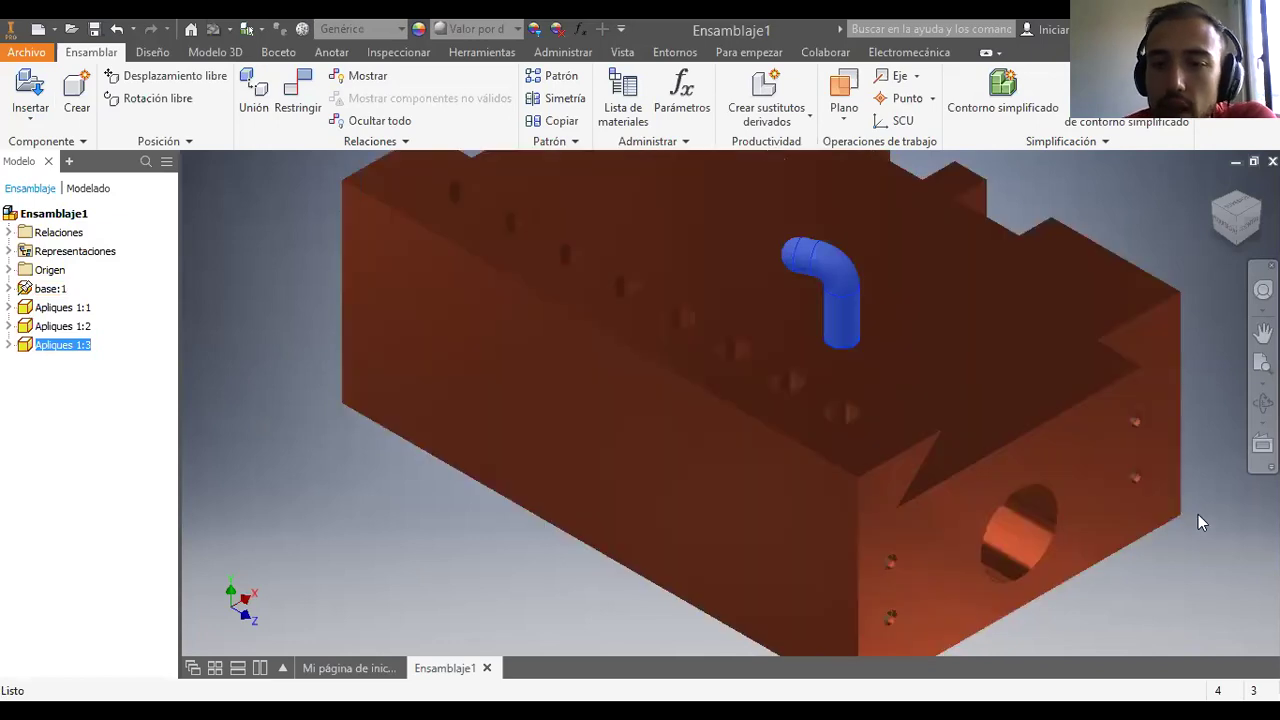
{"action": "left_click", "coordinate": [1220, 517]}
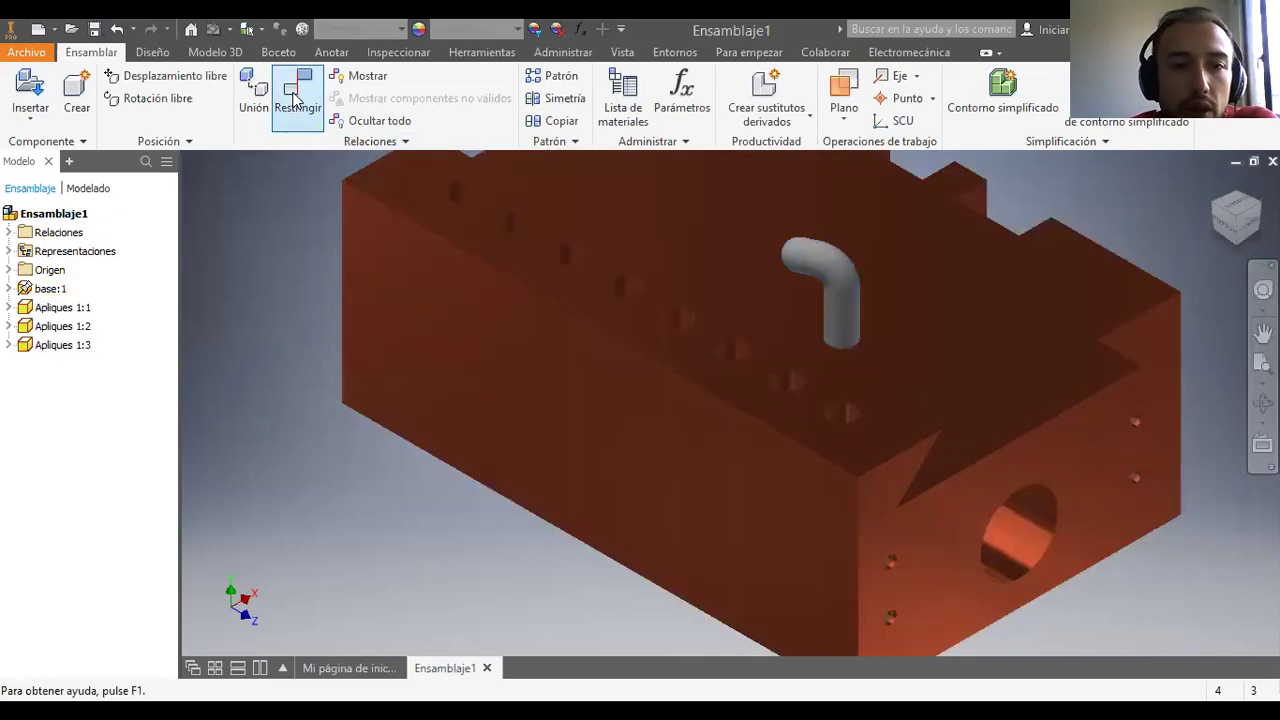
Step: Constrain the flat end face of Apliques 1:3 coincident with the bottom face of its hole, with 0,000 mm offset
{"action": "left_click", "coordinate": [295, 97]}
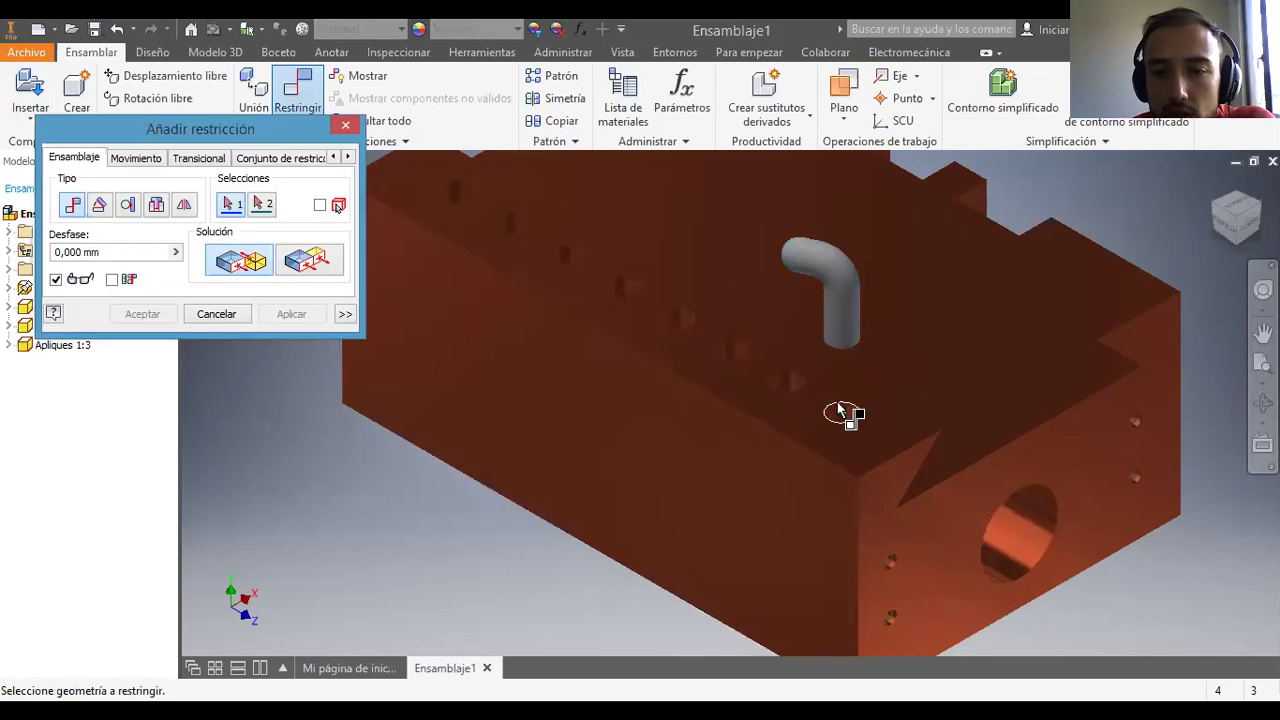
{"action": "left_click", "coordinate": [1263, 402]}
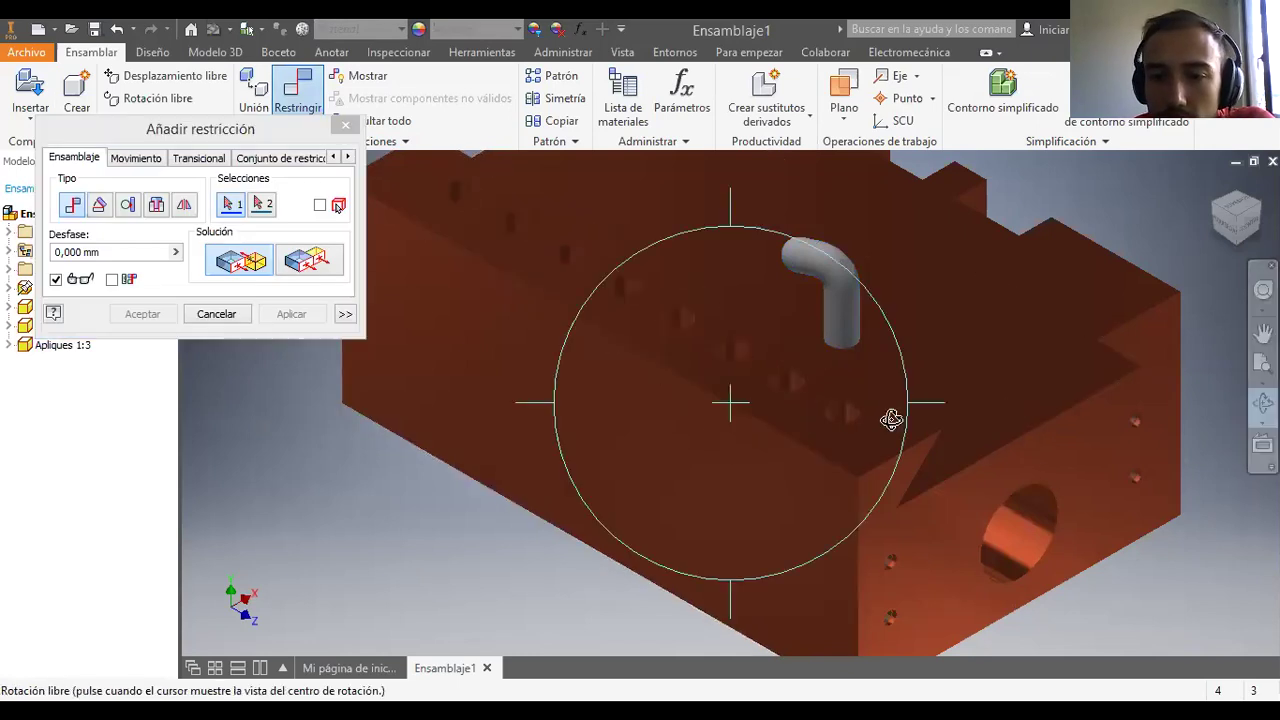
{"action": "left_click_drag", "start_coordinate": [760, 391], "coordinate": [763, 191]}
{"action": "middle_click_drag", "start_coordinate": [789, 191], "coordinate": [713, 507]}
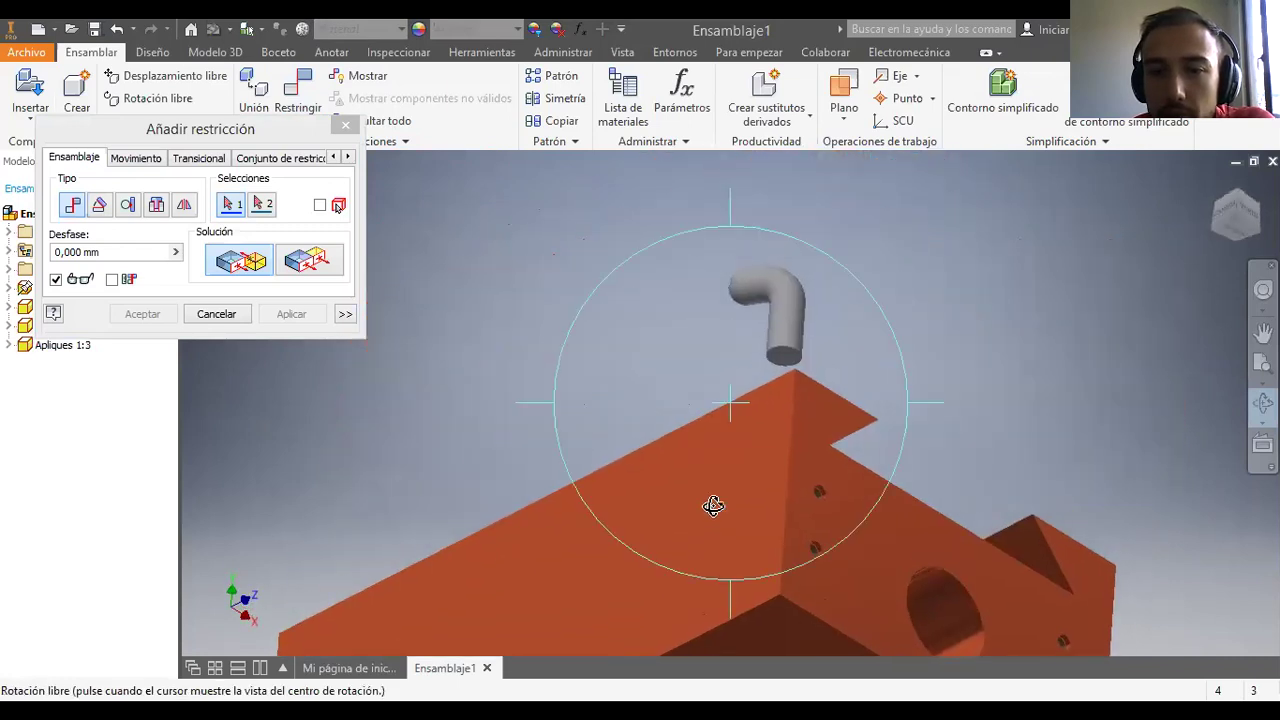
{"action": "left_click", "coordinate": [231, 260]}
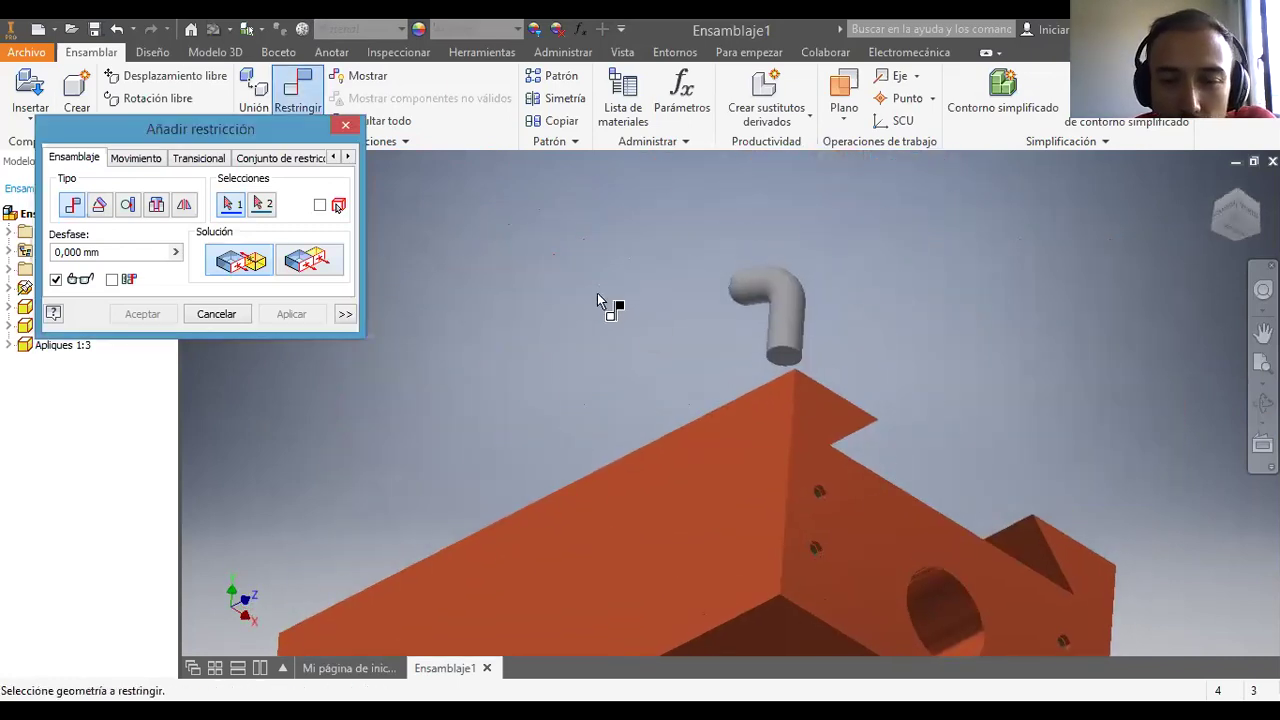
{"action": "left_click", "coordinate": [785, 363]}
{"action": "left_click", "coordinate": [1263, 403]}
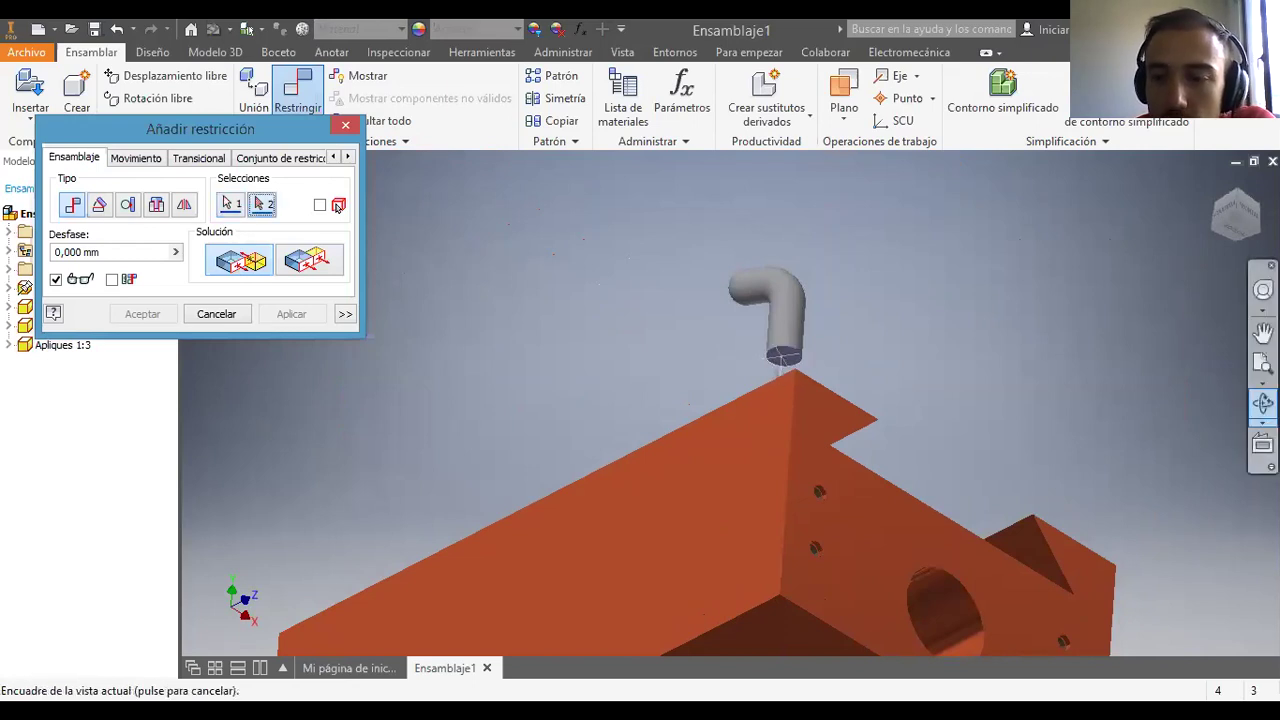
{"action": "left_click_drag", "start_coordinate": [755, 390], "coordinate": [763, 563]}
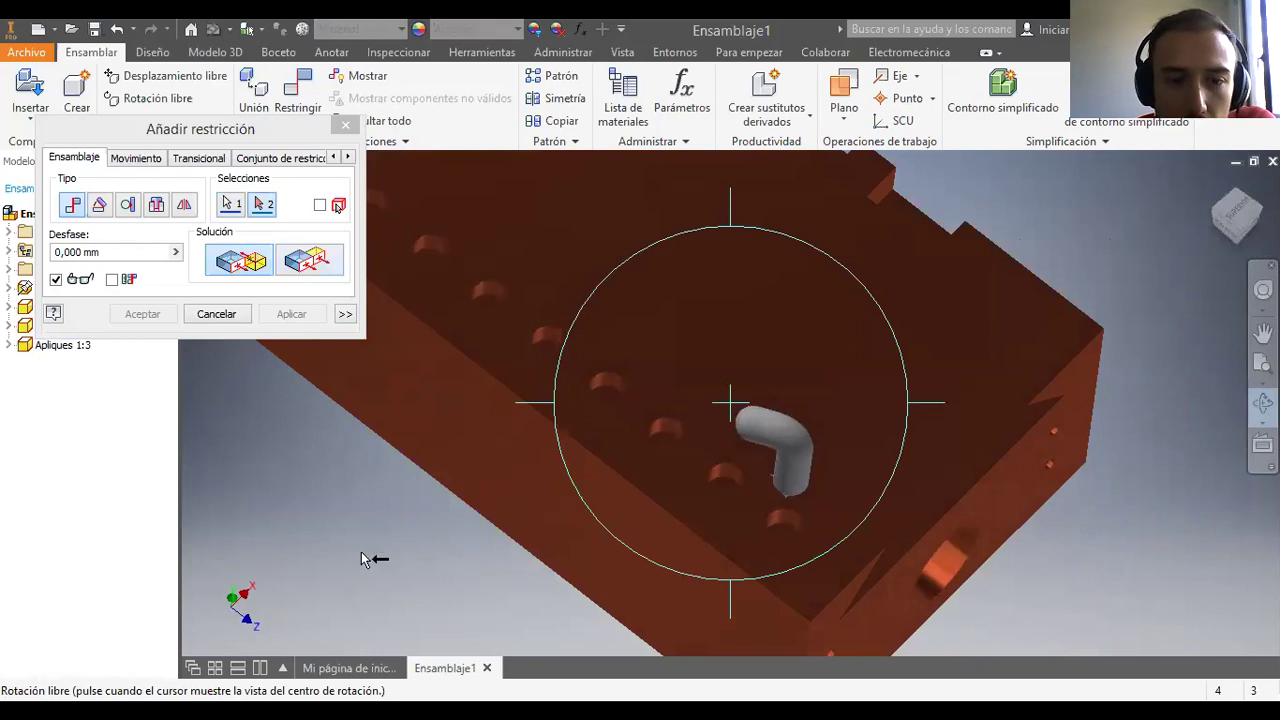
{"action": "key", "text": "Escape"}
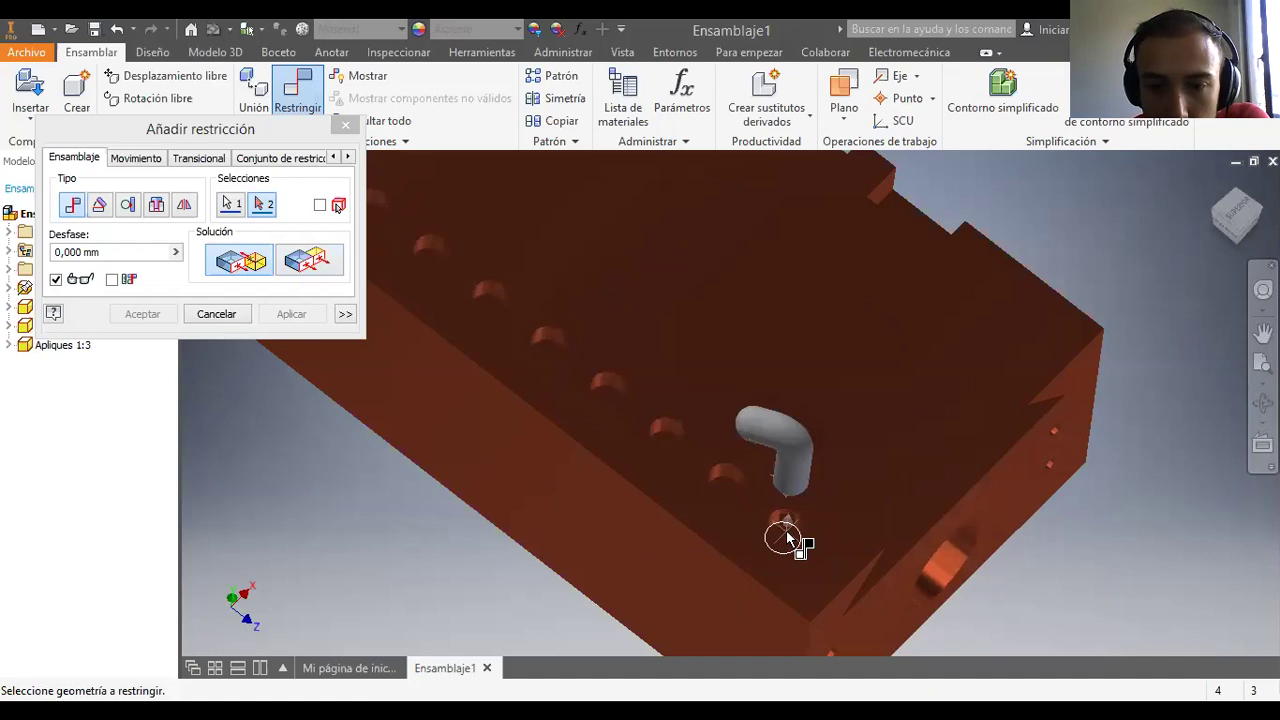
{"action": "left_click", "coordinate": [786, 537]}
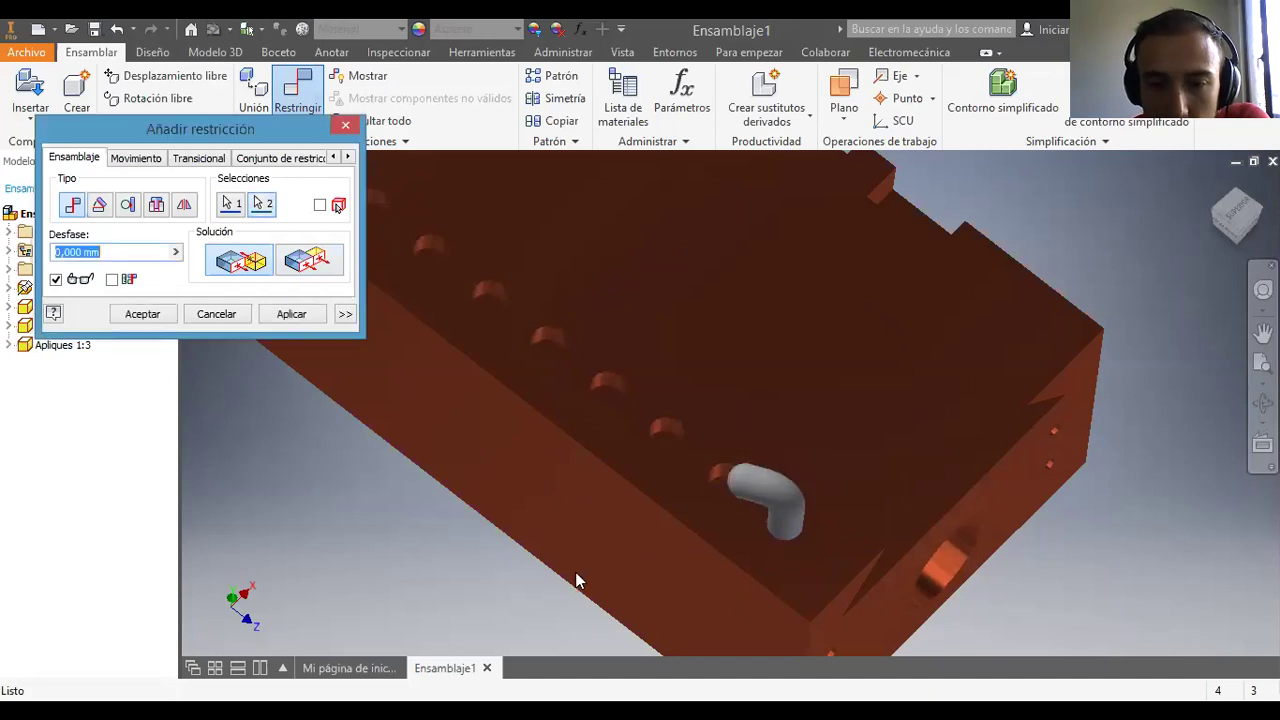
{"action": "left_click", "coordinate": [142, 314]}
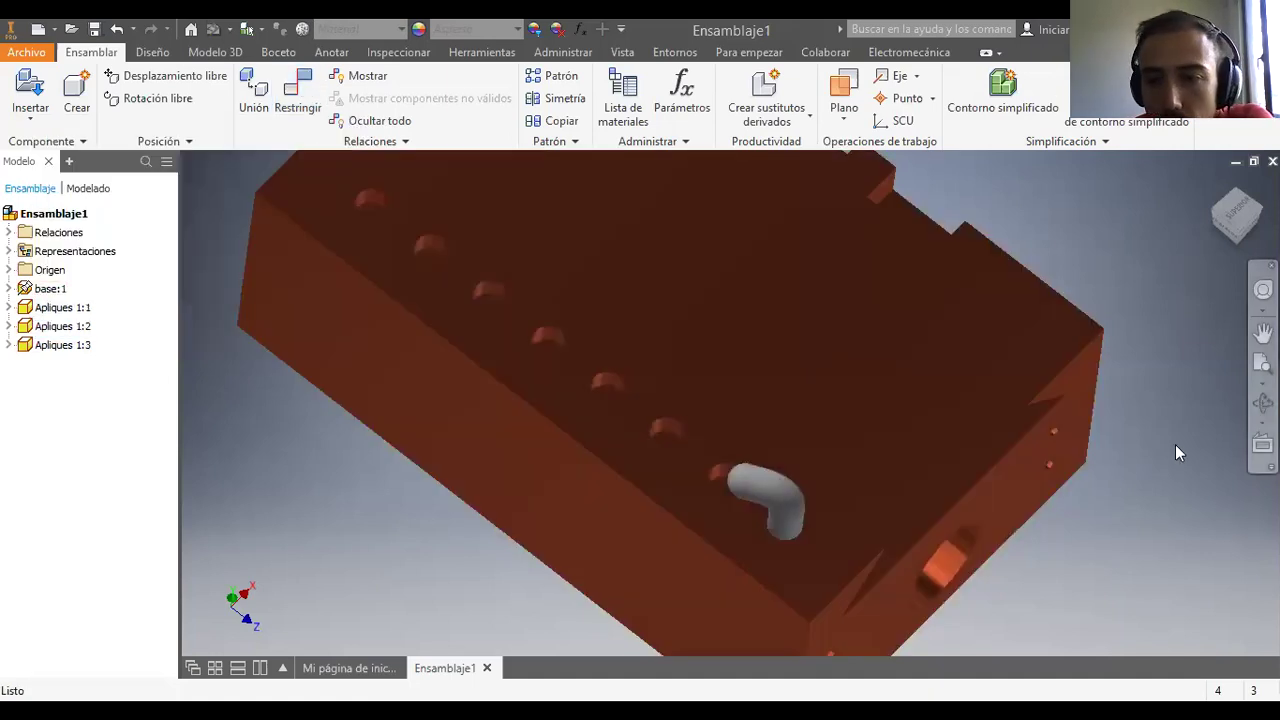
Step: Rotate the seated Apliques 1:3 pin about its hole axis to swing its bent end around
{"action": "left_click", "coordinate": [1240, 232]}
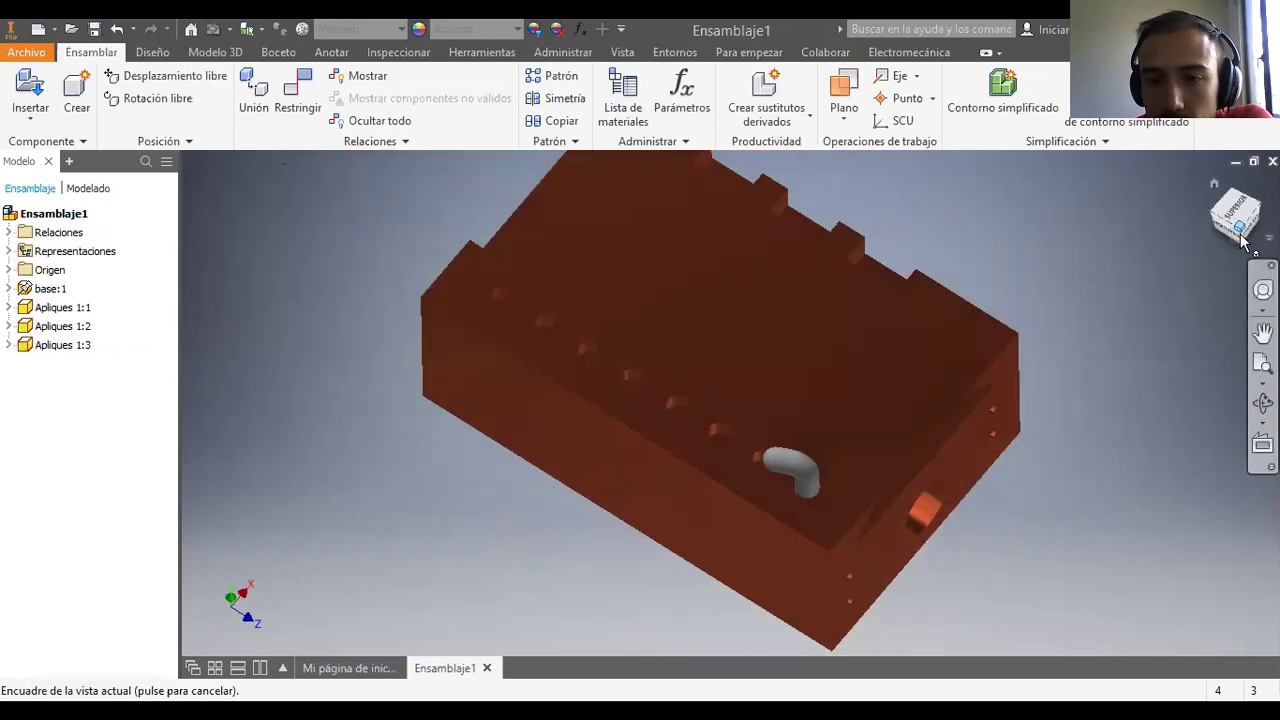
{"action": "scroll", "coordinate": [800, 351], "scroll_direction": "down", "scroll_amount": 10}
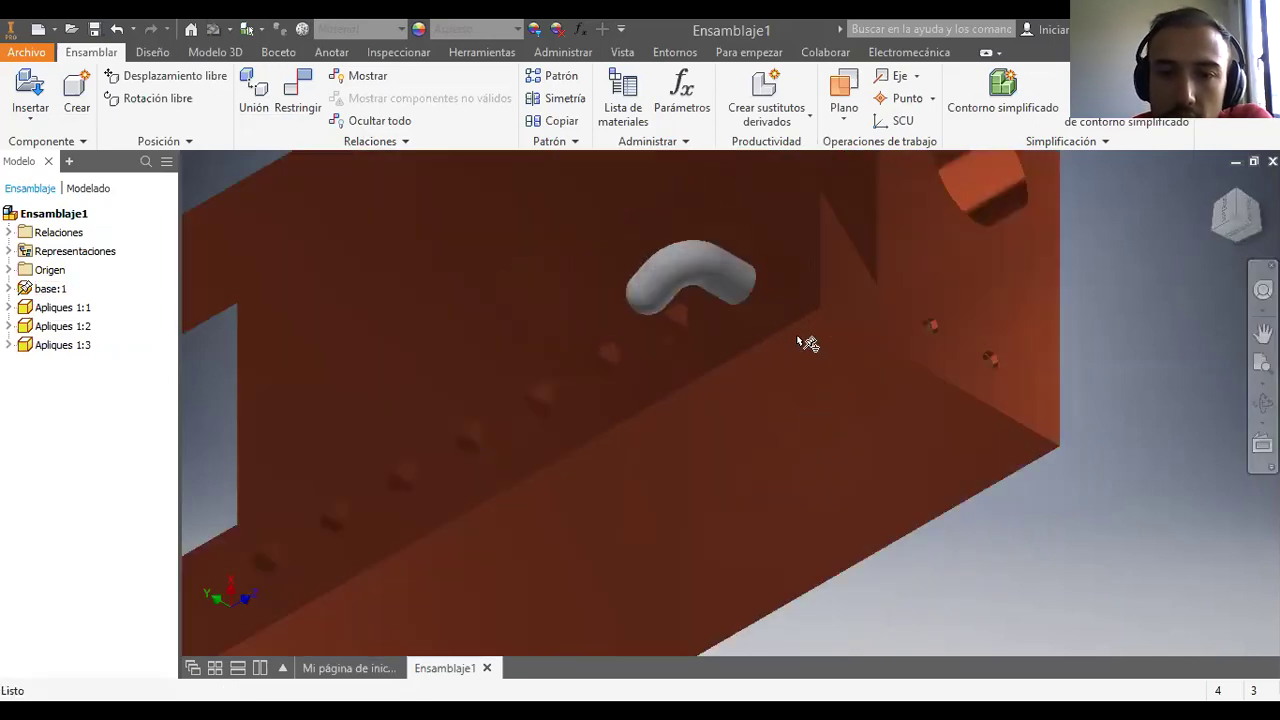
{"action": "left_click_drag", "start_coordinate": [661, 285], "coordinate": [662, 476]}
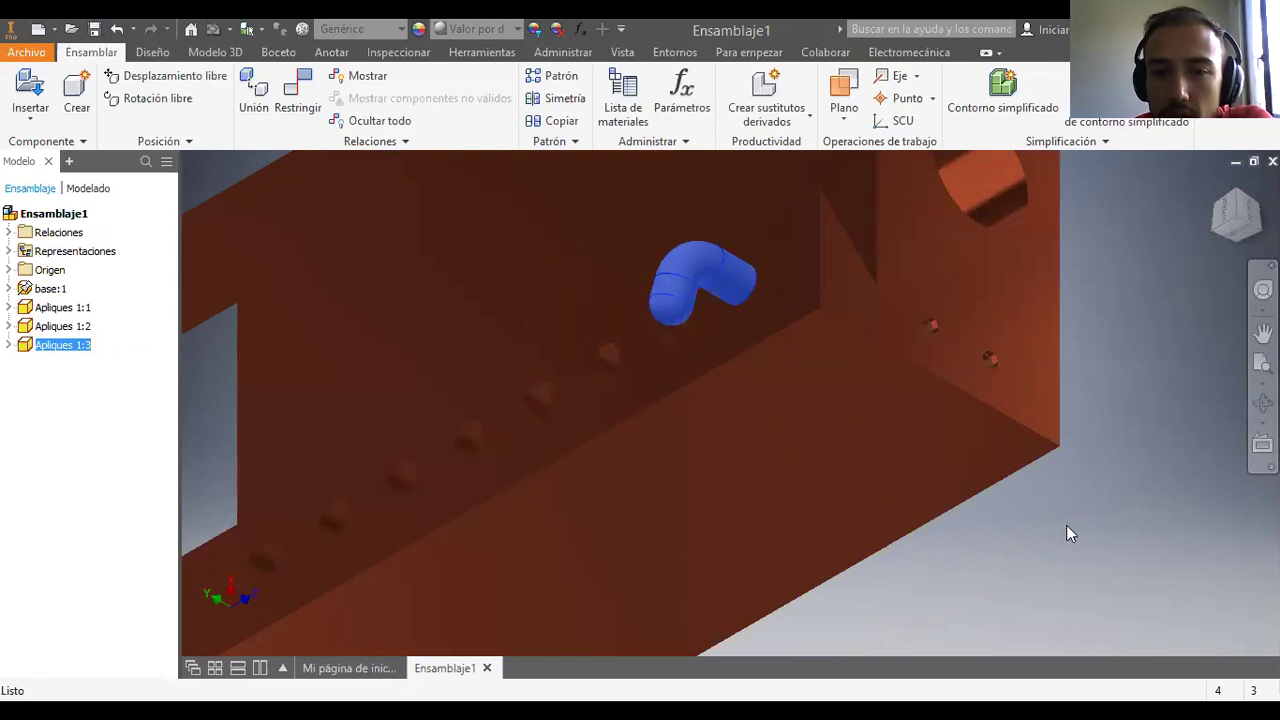
{"action": "left_click", "coordinate": [1119, 521]}
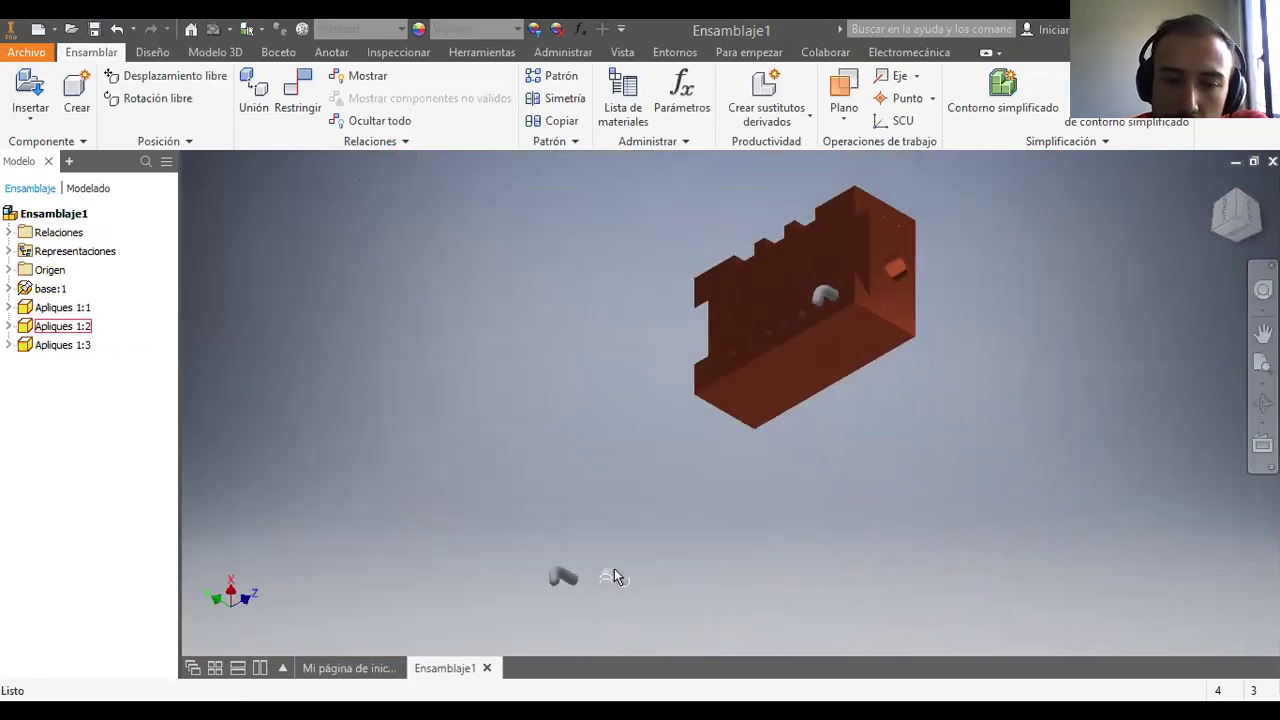
Step: Move the two loose Apliques 1 pins closer to the base, beside its row of holes
{"action": "left_click_drag", "start_coordinate": [614, 577], "coordinate": [641, 410]}
{"action": "left_click_drag", "start_coordinate": [558, 578], "coordinate": [655, 370]}
{"action": "left_click", "coordinate": [707, 487]}
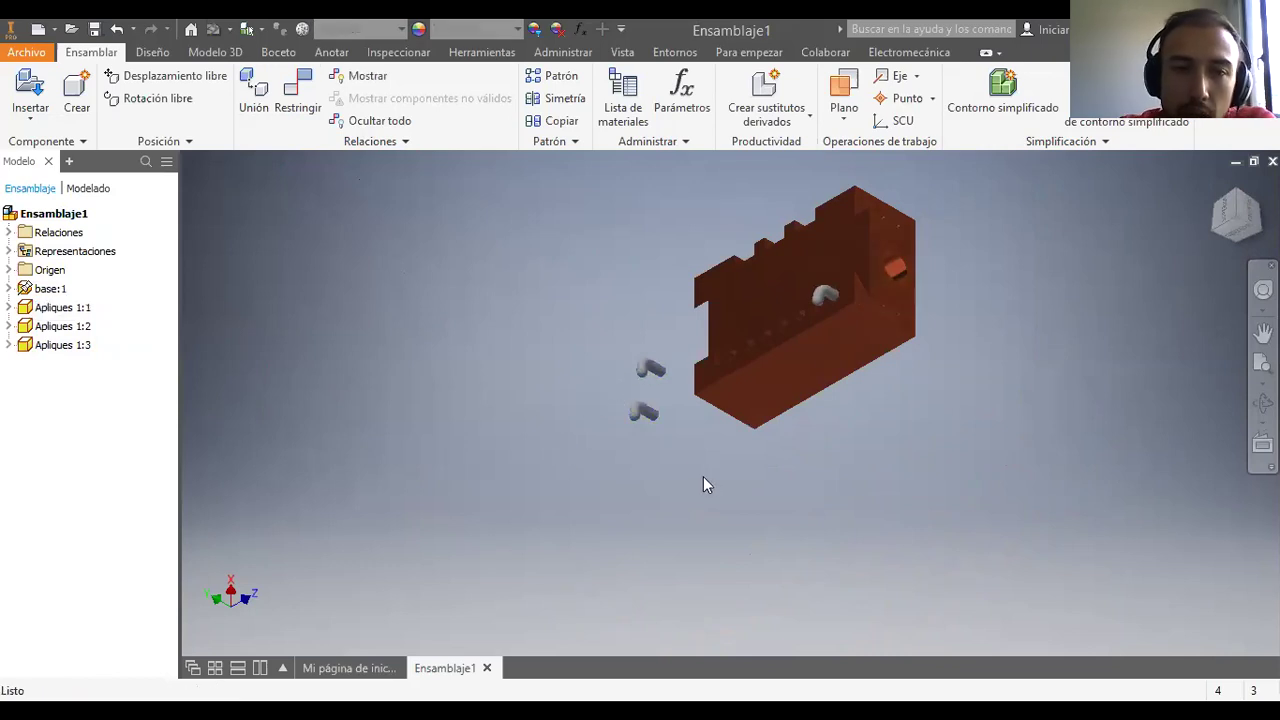
Step: Set the material of the Apliques 1 part to Oro from the Inventor material library
{"action": "scroll", "coordinate": [667, 384], "scroll_direction": "up", "scroll_amount": 4}
{"action": "middle_click_drag", "start_coordinate": [686, 265], "coordinate": [521, 380]}
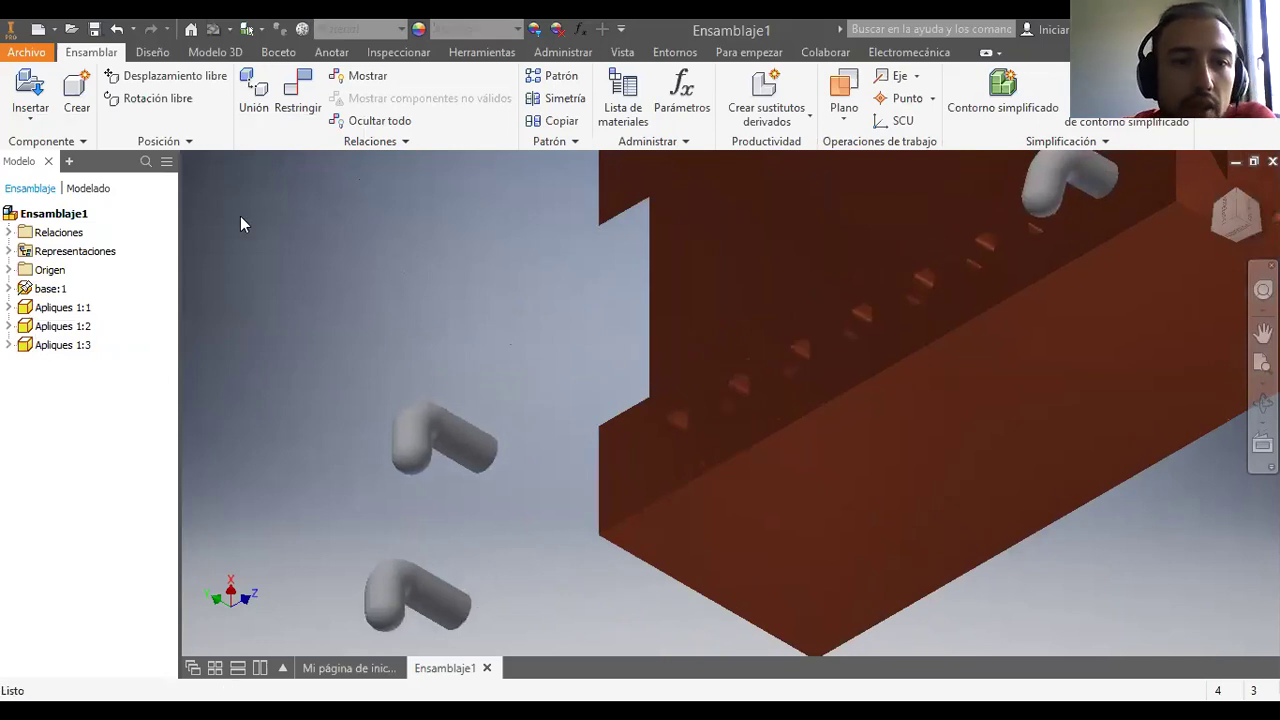
{"action": "left_click", "coordinate": [412, 428]}
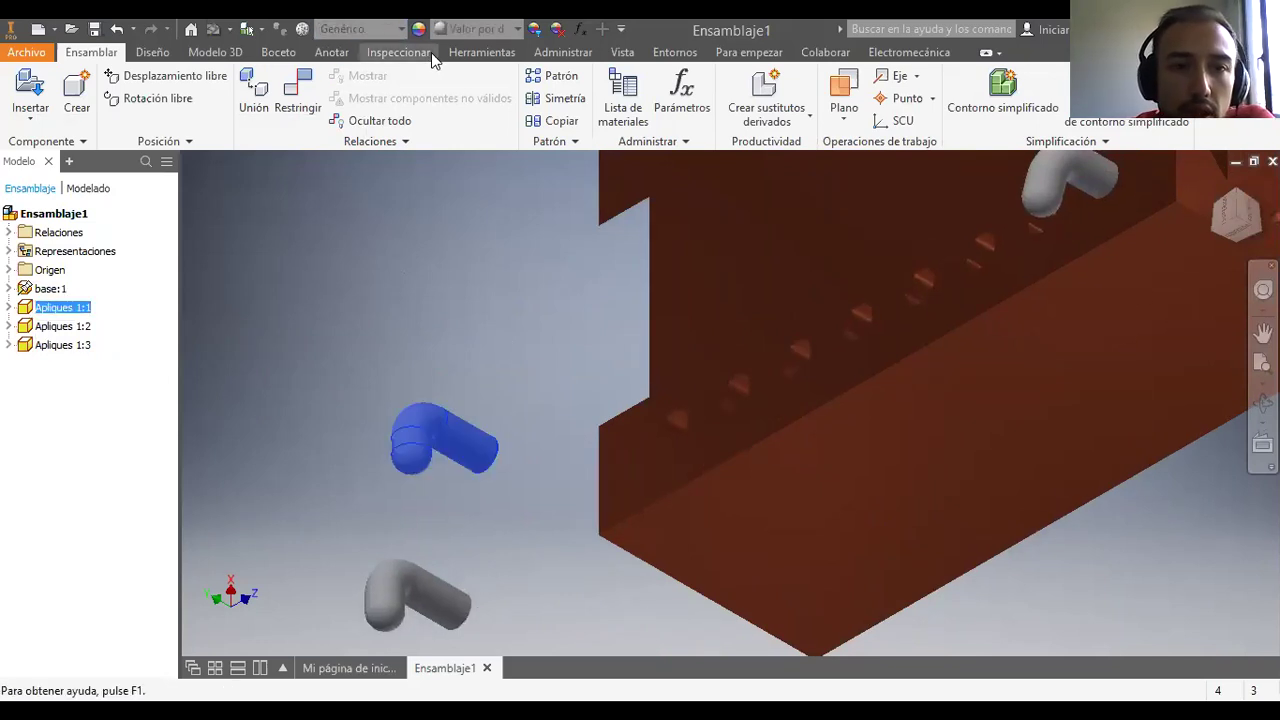
{"action": "left_click", "coordinate": [400, 28]}
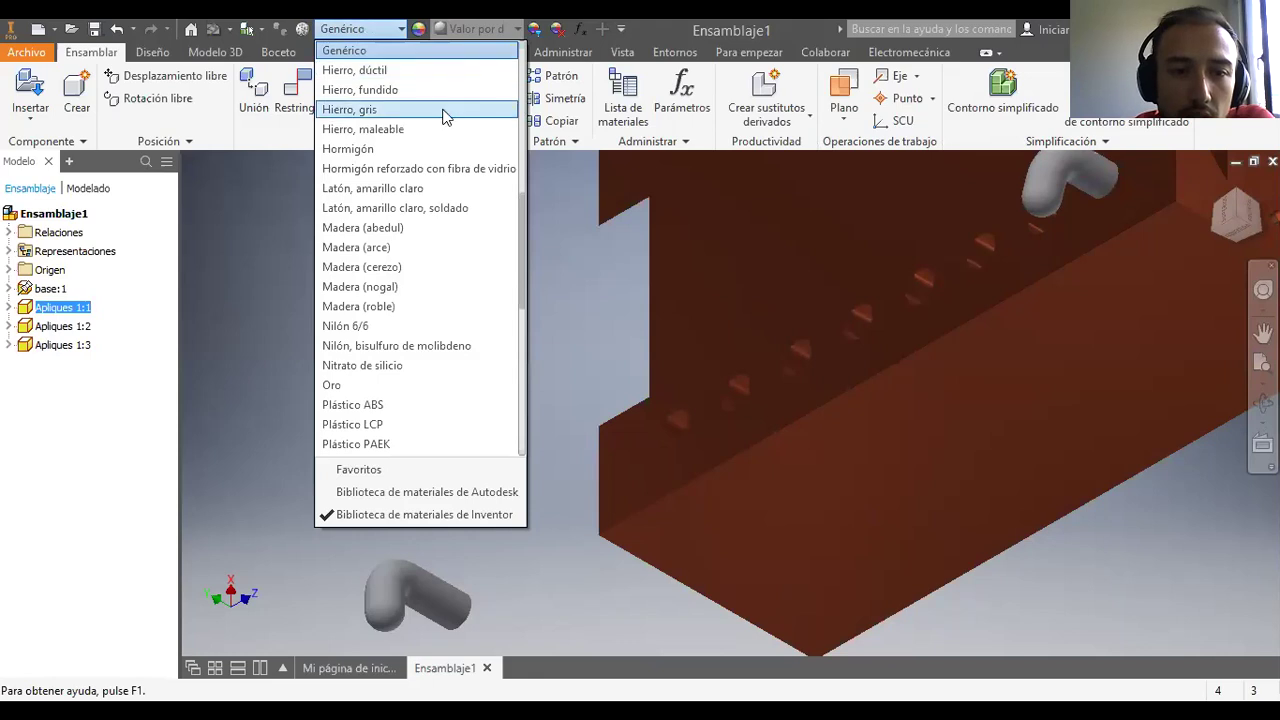
{"action": "left_click", "coordinate": [367, 385]}
{"action": "left_click", "coordinate": [514, 333]}
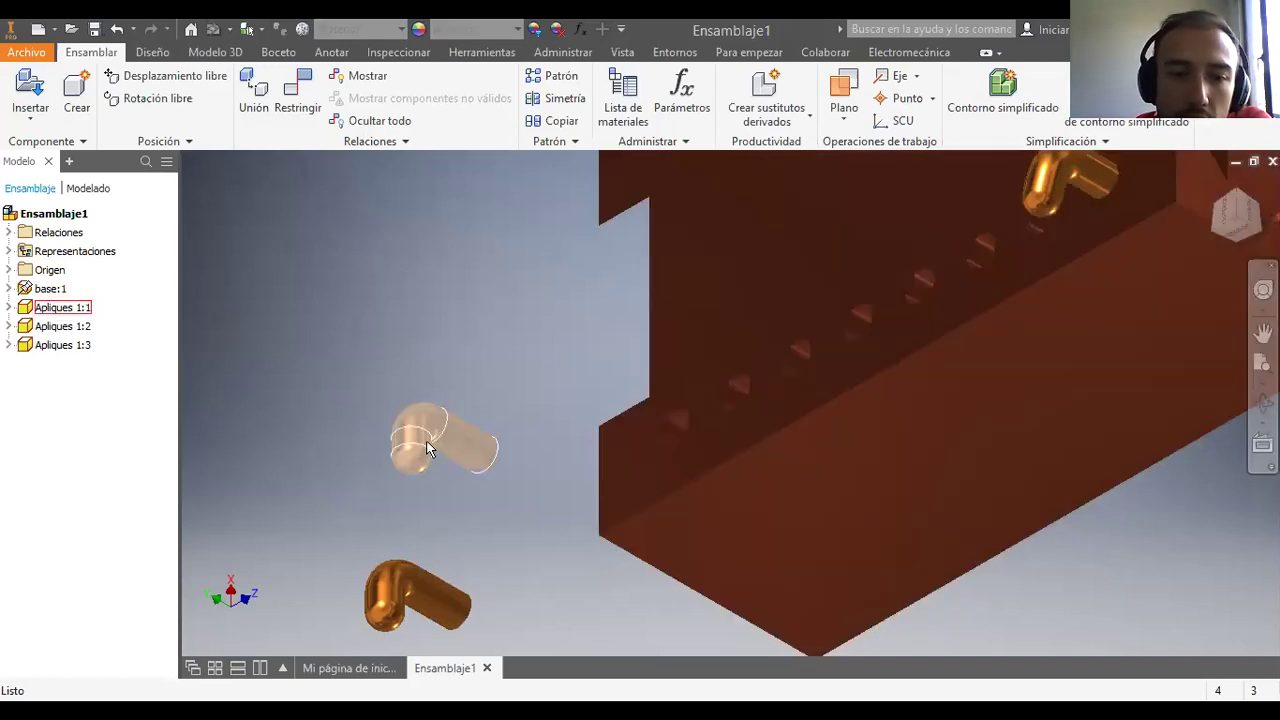
Step: Constrain the shank axis of Apliques 1:1 to the third hole from the far end of the base's row, and slide the pin clear
{"action": "left_click", "coordinate": [293, 122]}
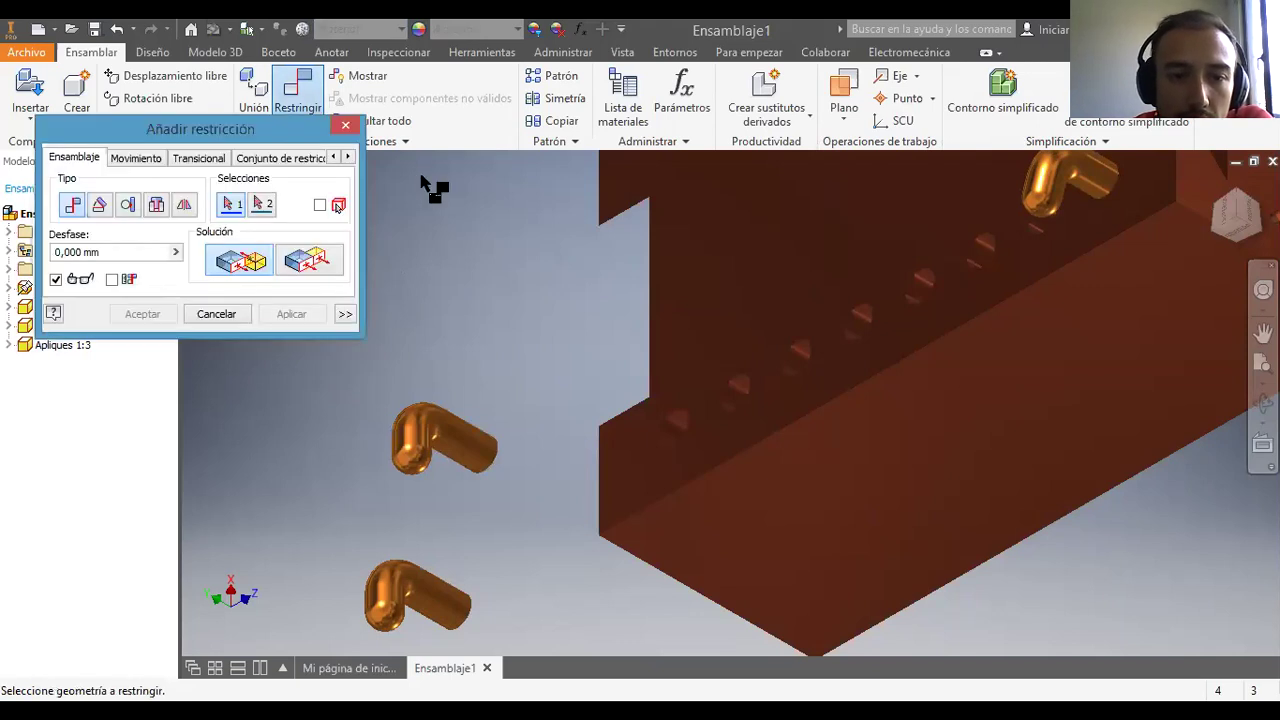
{"action": "left_click", "coordinate": [478, 452]}
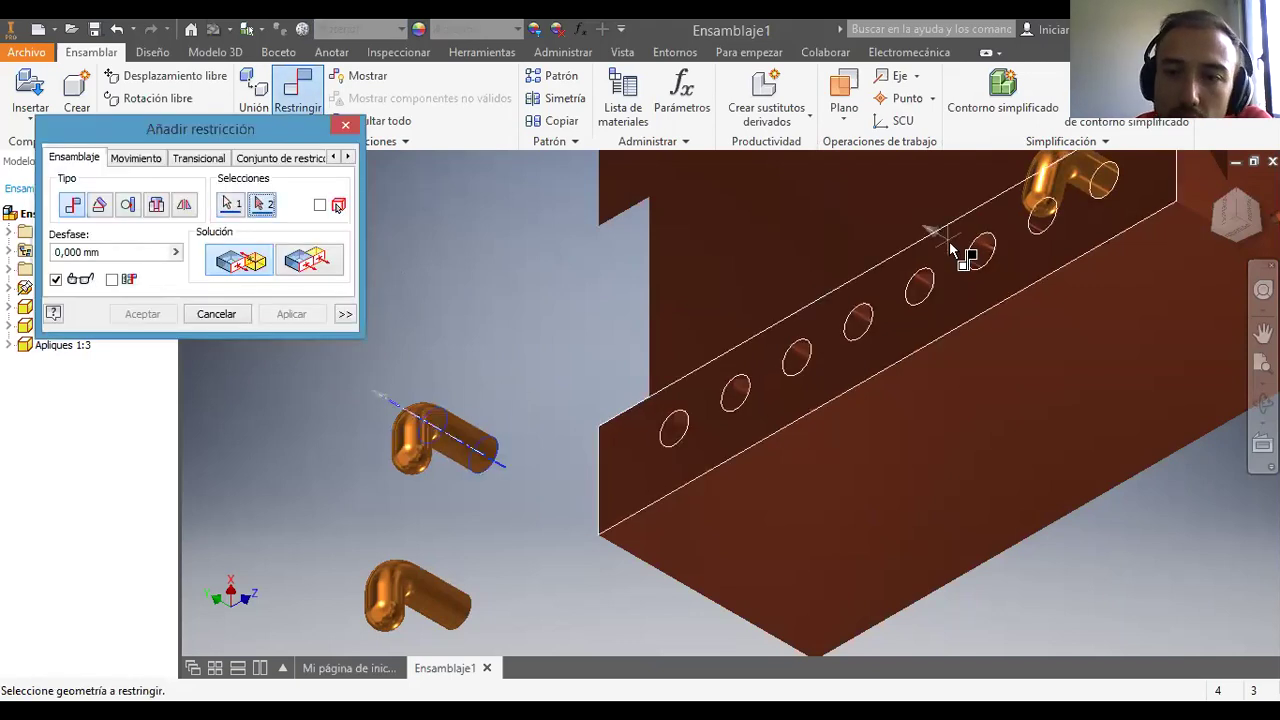
{"action": "left_click", "coordinate": [997, 268]}
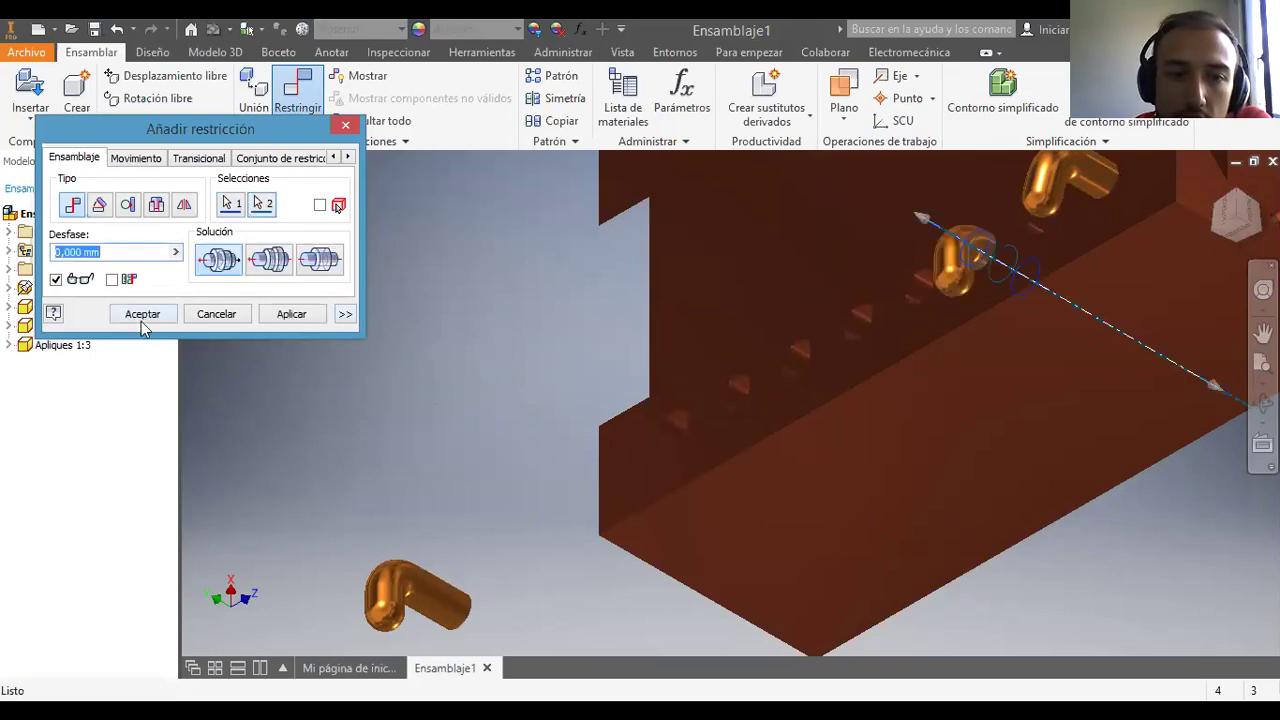
{"action": "left_click", "coordinate": [285, 316]}
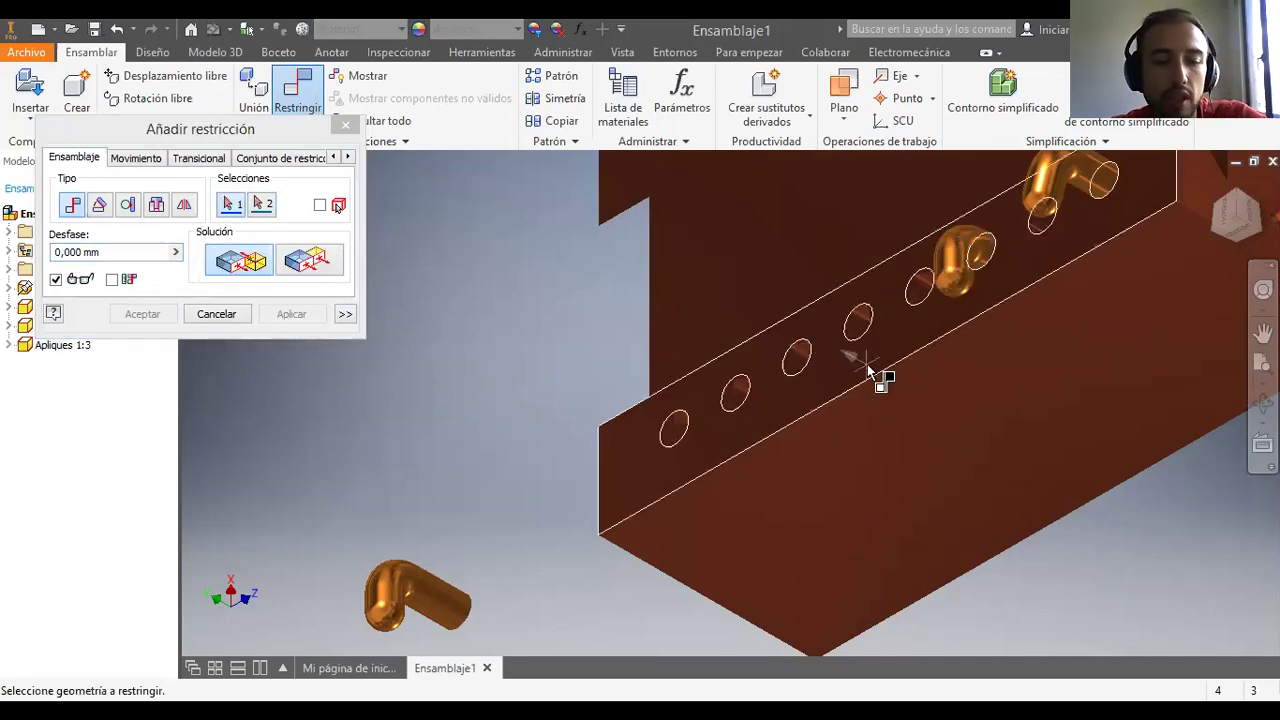
{"action": "key", "text": "Escape"}
{"action": "left_click_drag", "start_coordinate": [966, 251], "coordinate": [788, 208]}
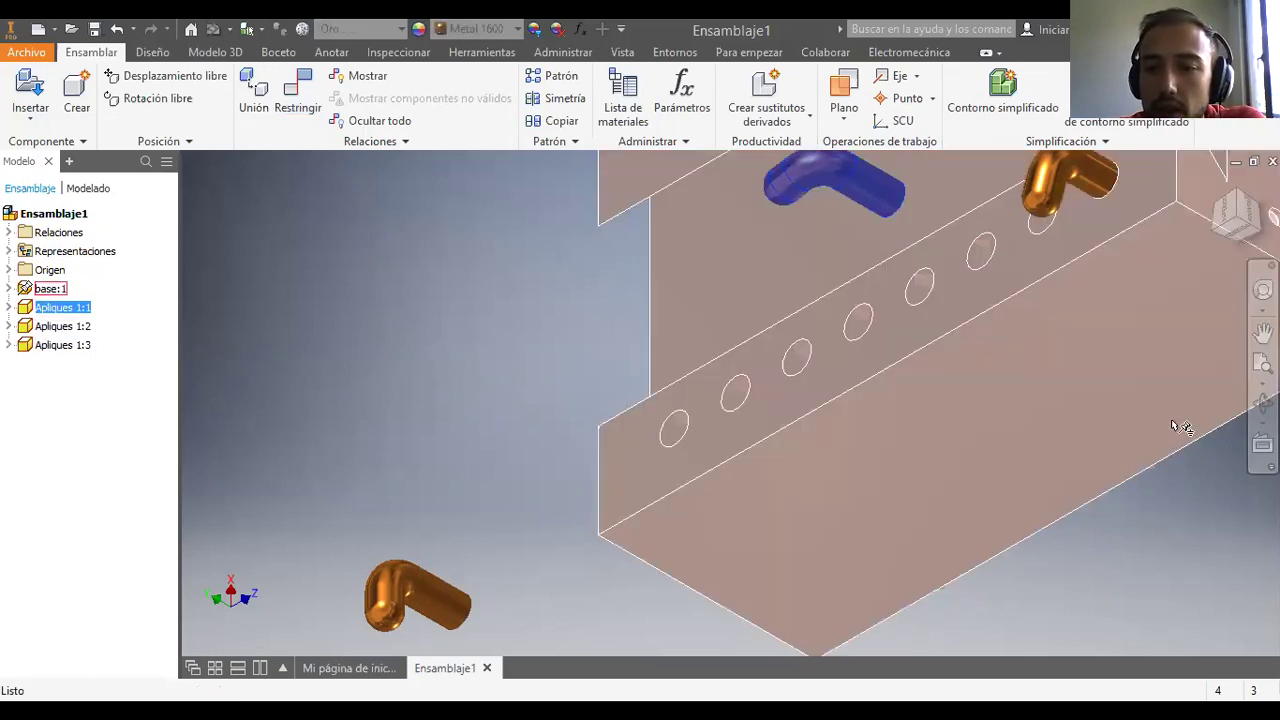
{"action": "left_click", "coordinate": [1173, 508]}
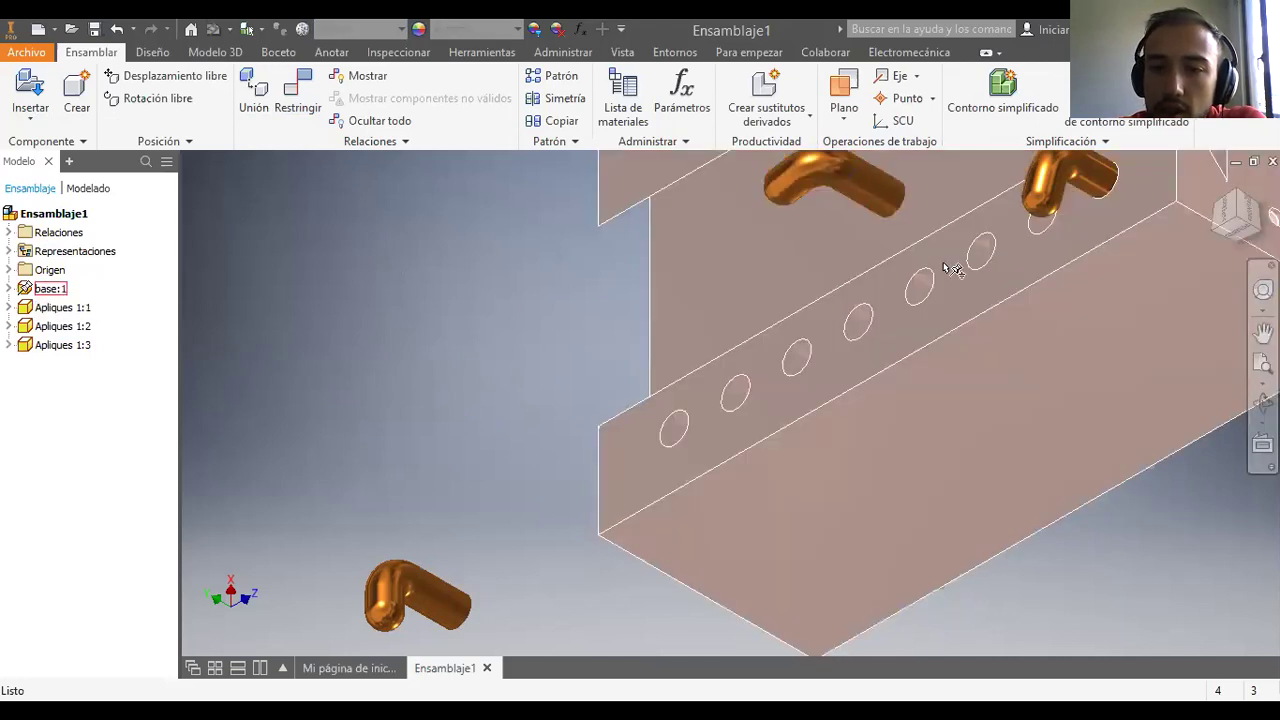
Step: Constrain the flat end face of Apliques 1:1 coincident with the bottom face of its hole, with 0,000 mm offset
{"action": "middle_click_drag", "start_coordinate": [949, 278], "coordinate": [996, 448]}
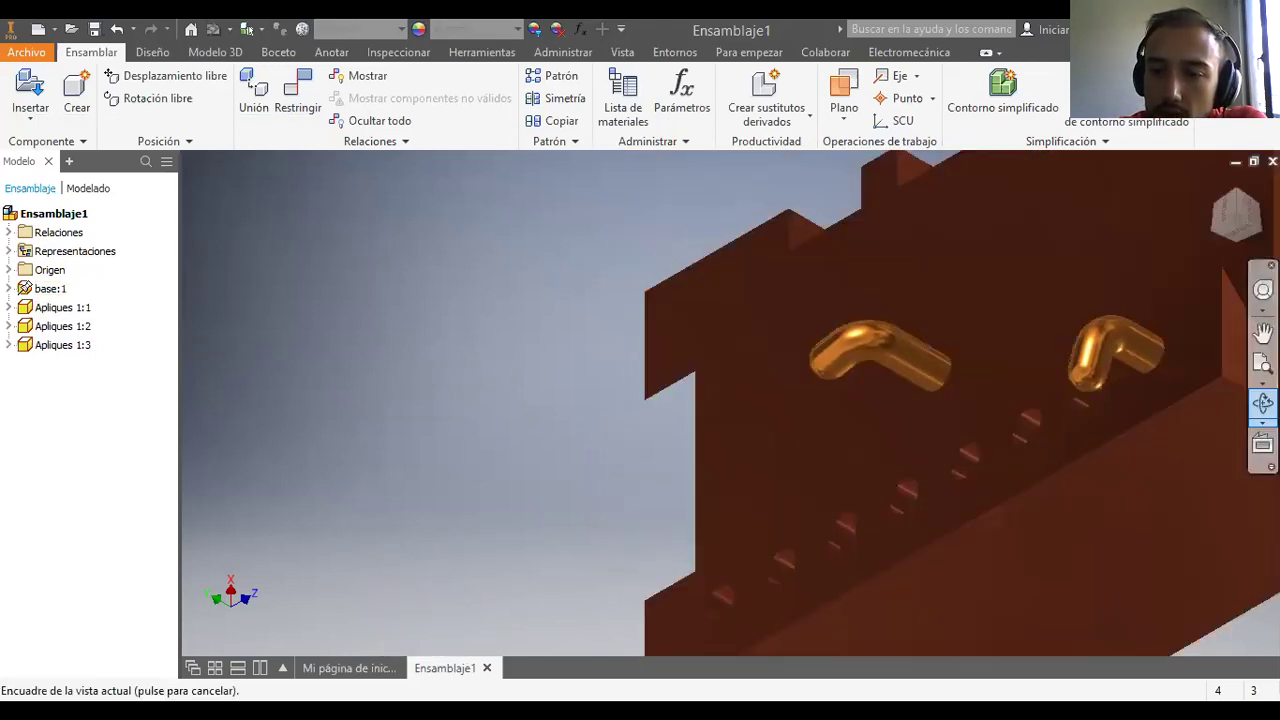
{"action": "left_click_drag", "start_coordinate": [829, 437], "coordinate": [884, 449]}
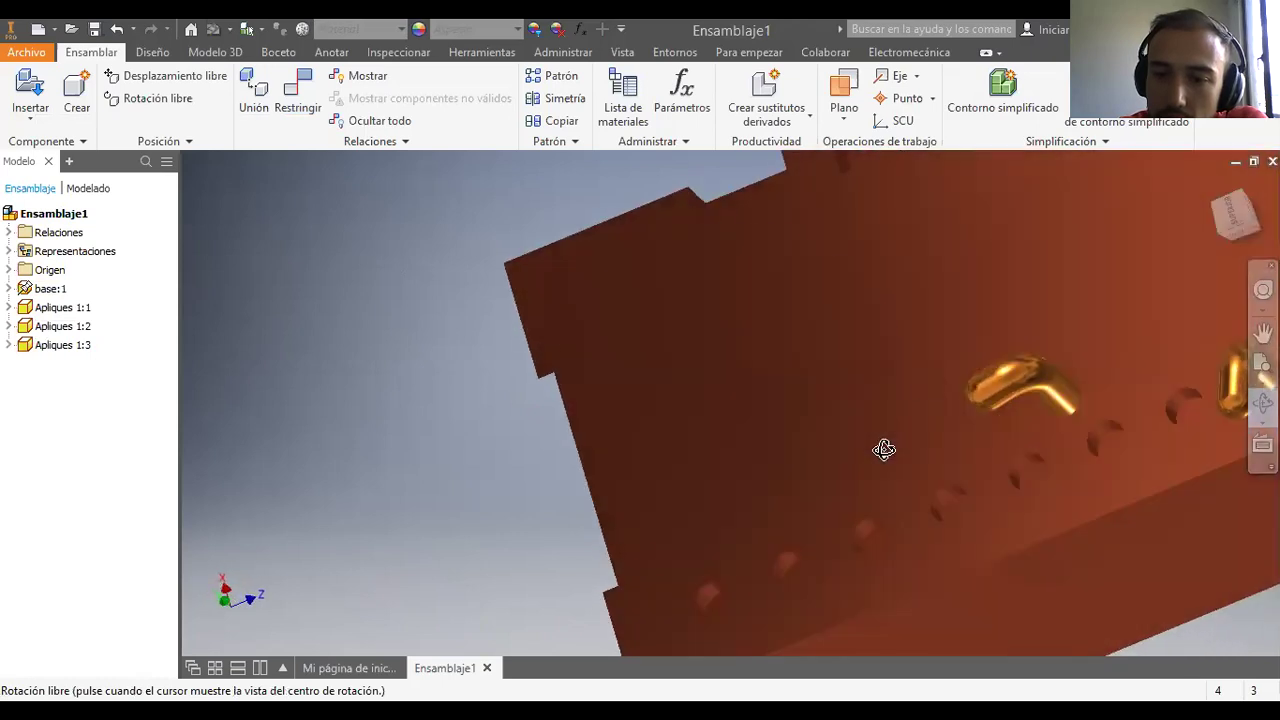
{"action": "left_click", "coordinate": [301, 97]}
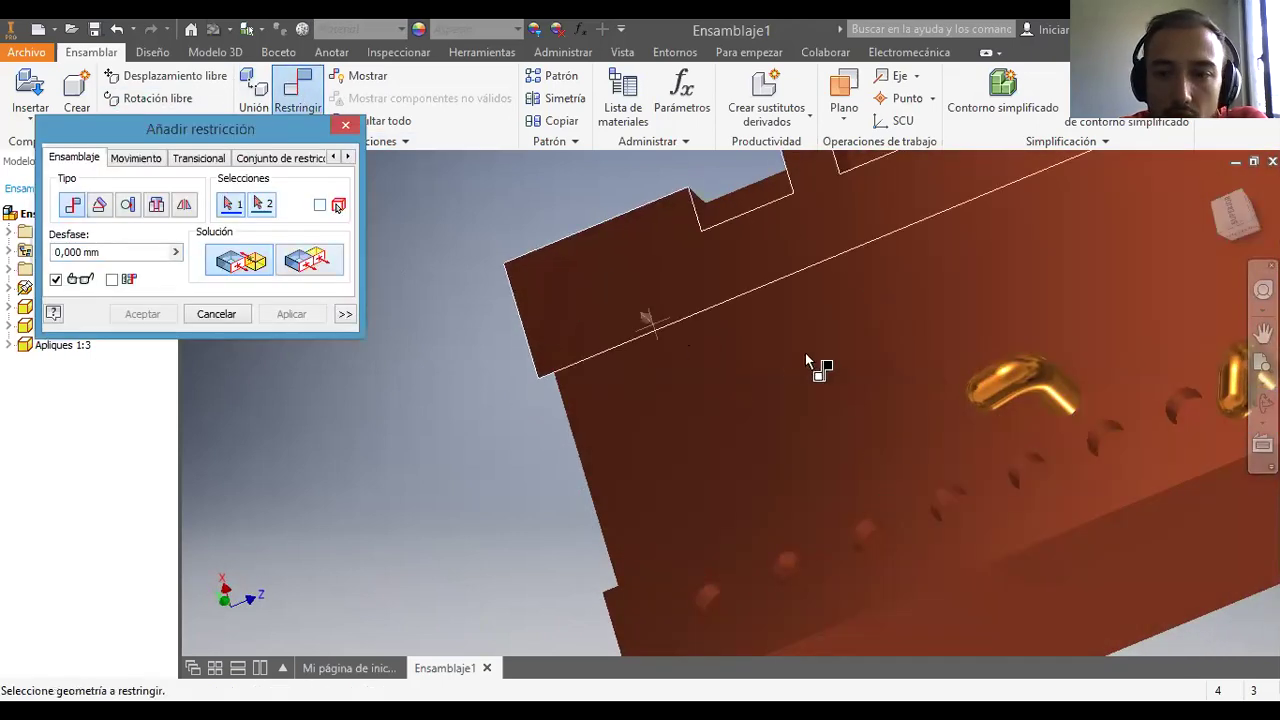
{"action": "left_click", "coordinate": [1112, 442]}
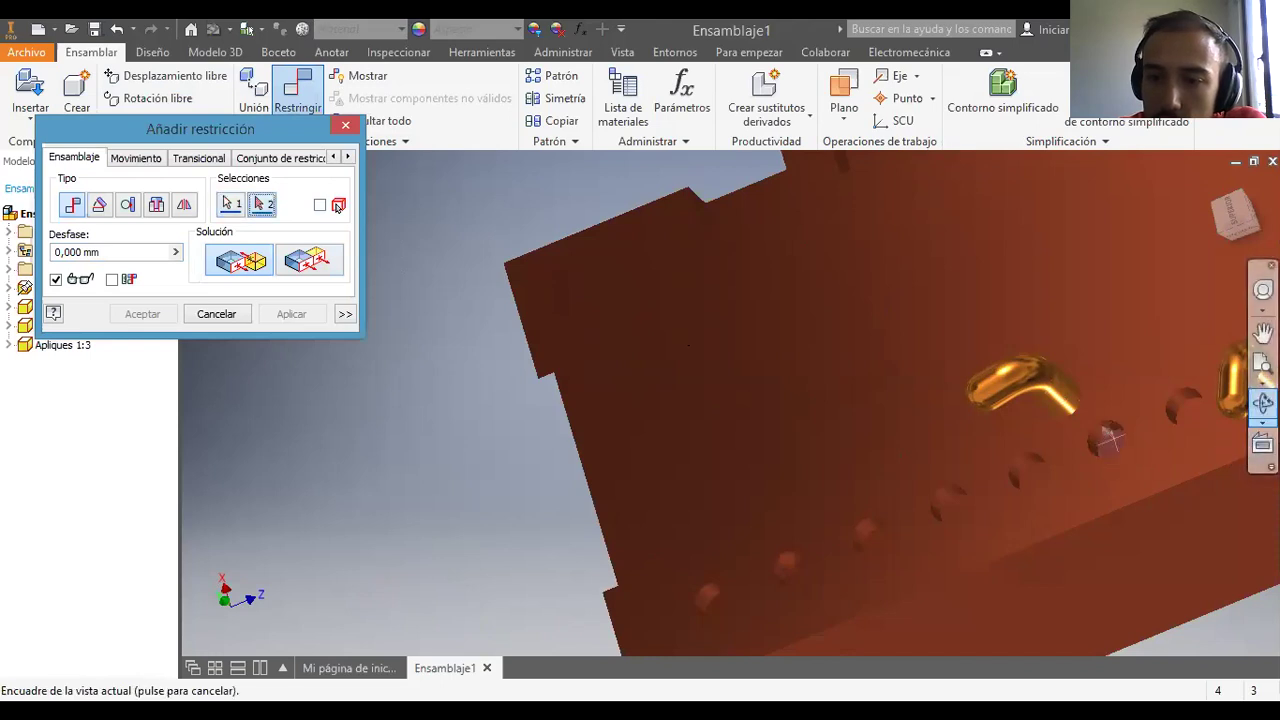
{"action": "left_click", "coordinate": [1263, 402]}
{"action": "left_click_drag", "start_coordinate": [839, 418], "coordinate": [594, 343]}
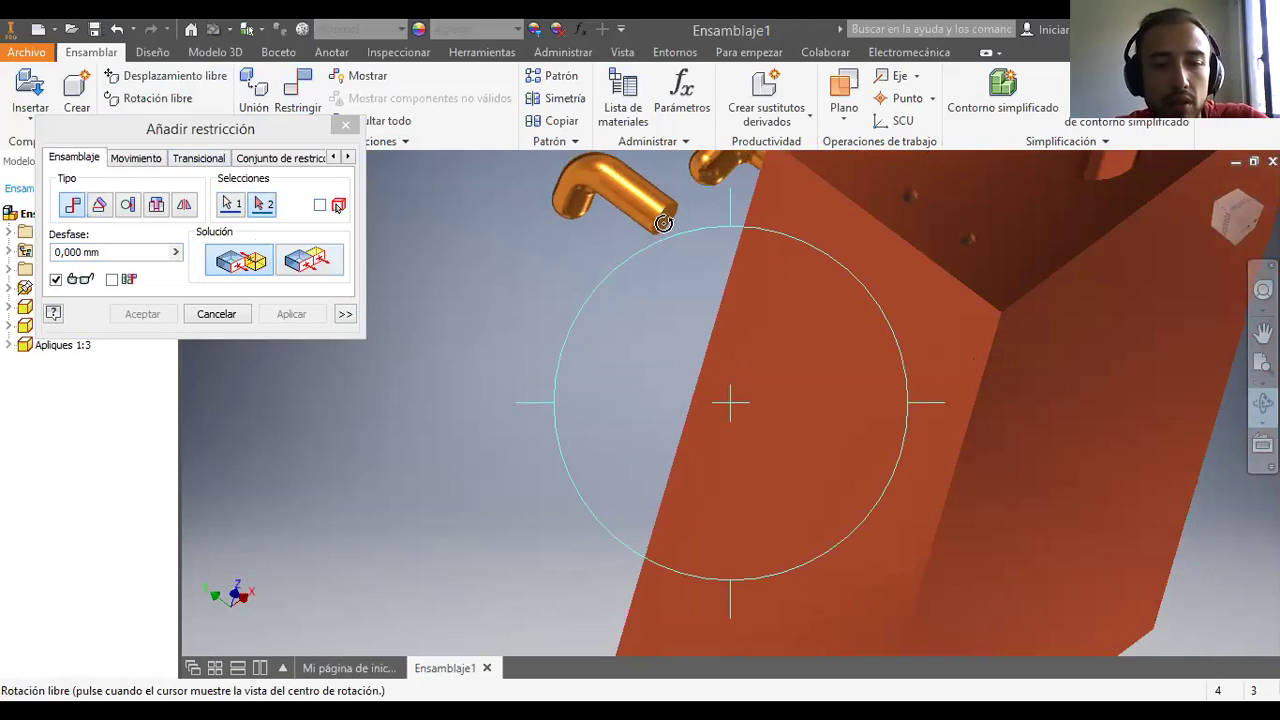
{"action": "key", "text": "Escape"}
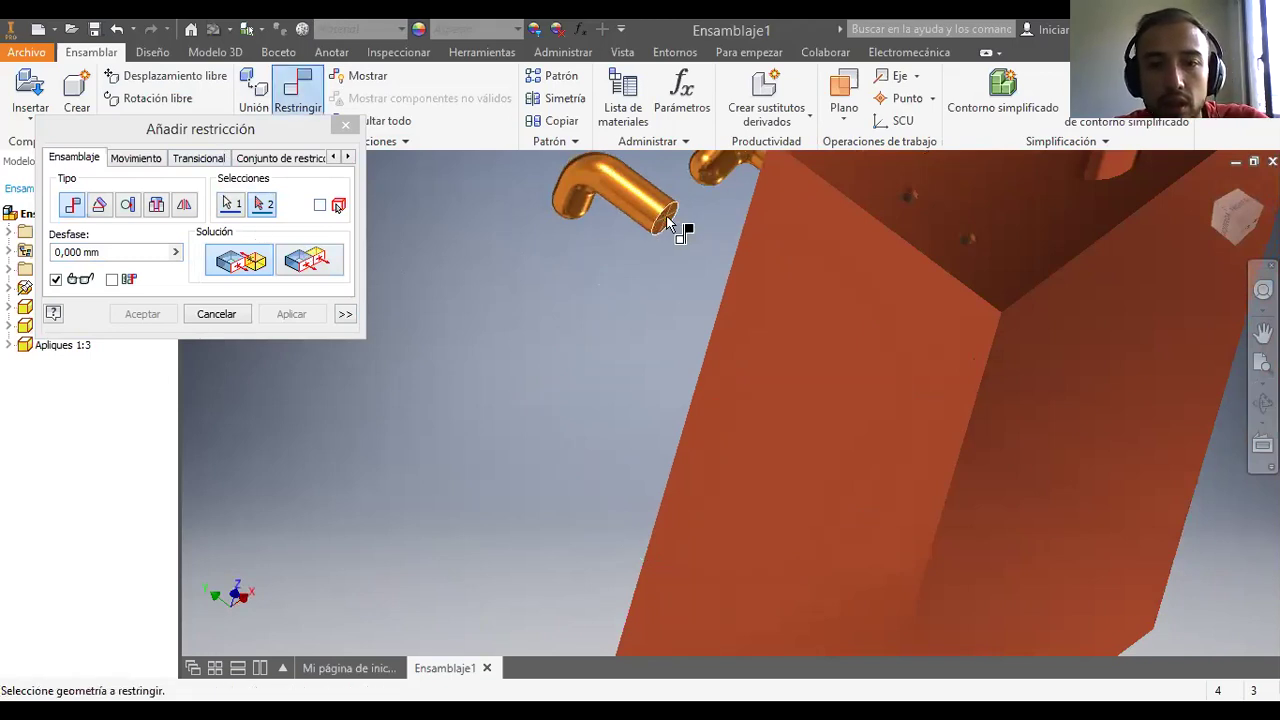
{"action": "left_click", "coordinate": [668, 222]}
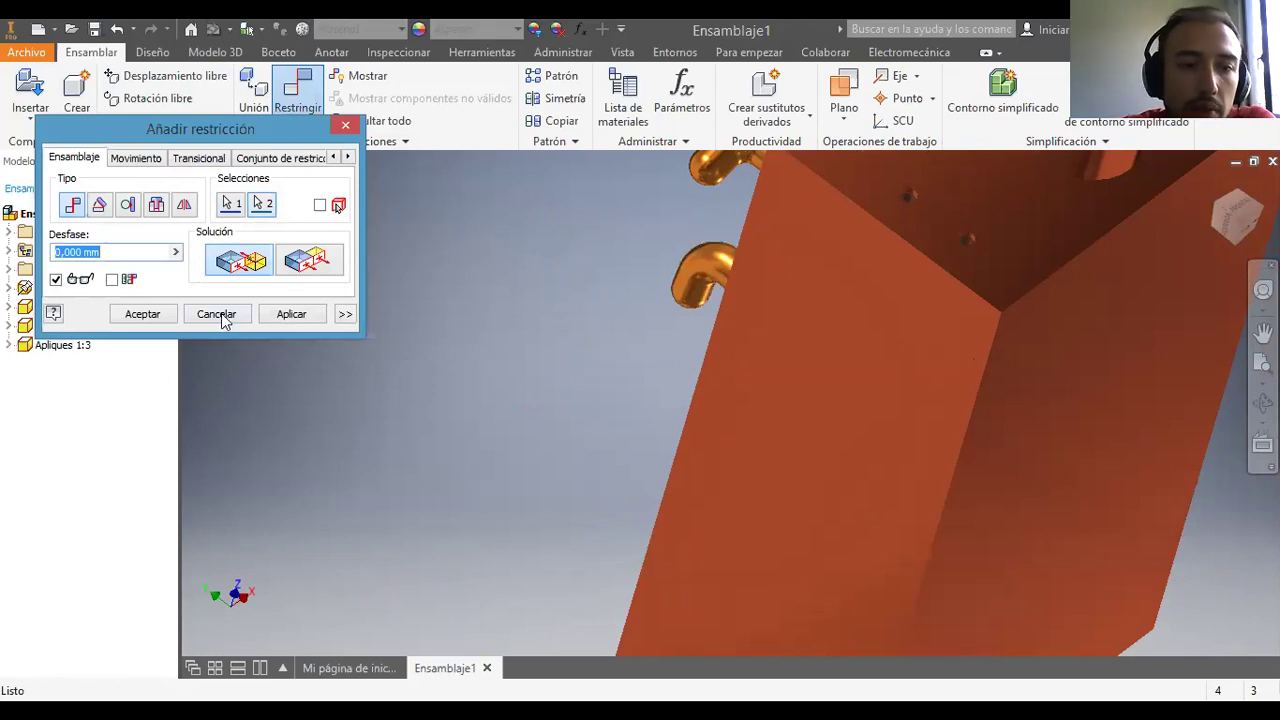
{"action": "left_click", "coordinate": [143, 314]}
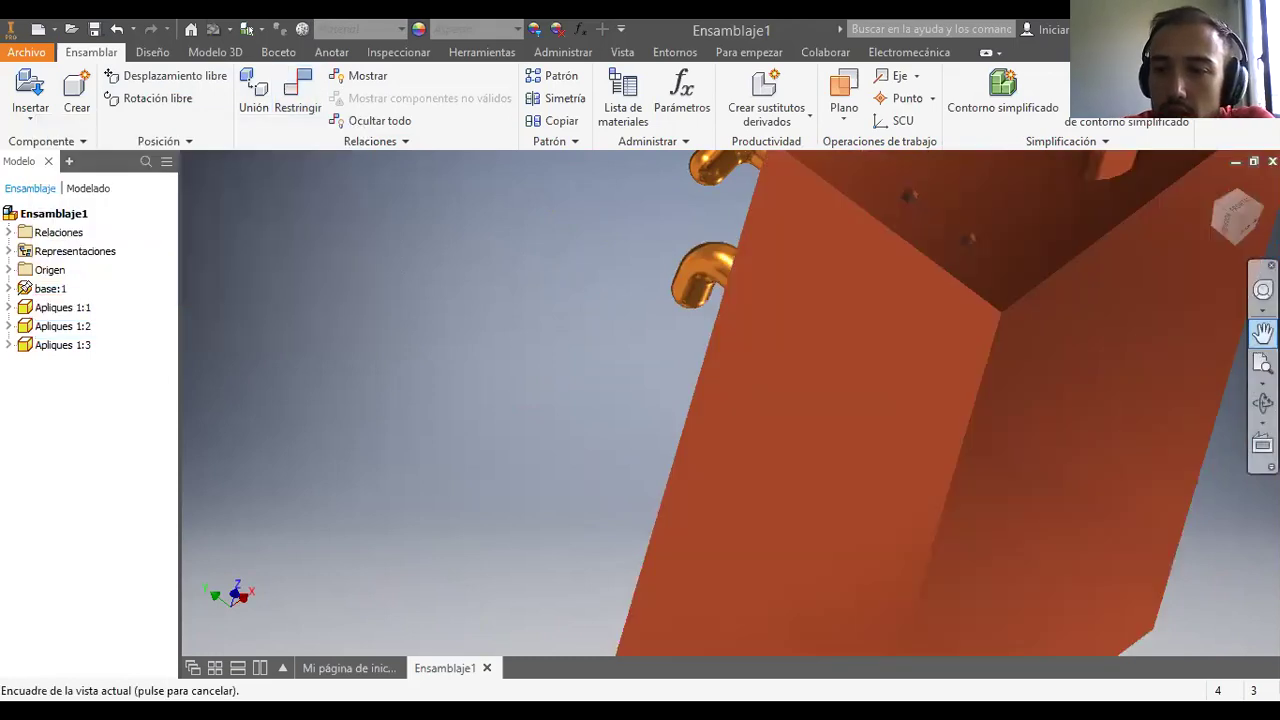
Step: Rotate the seated Apliques 1:1 and Apliques 1:3 pins about their hole axes to swing their bent ends around
{"action": "left_click", "coordinate": [1262, 364]}
{"action": "left_click", "coordinate": [1263, 402]}
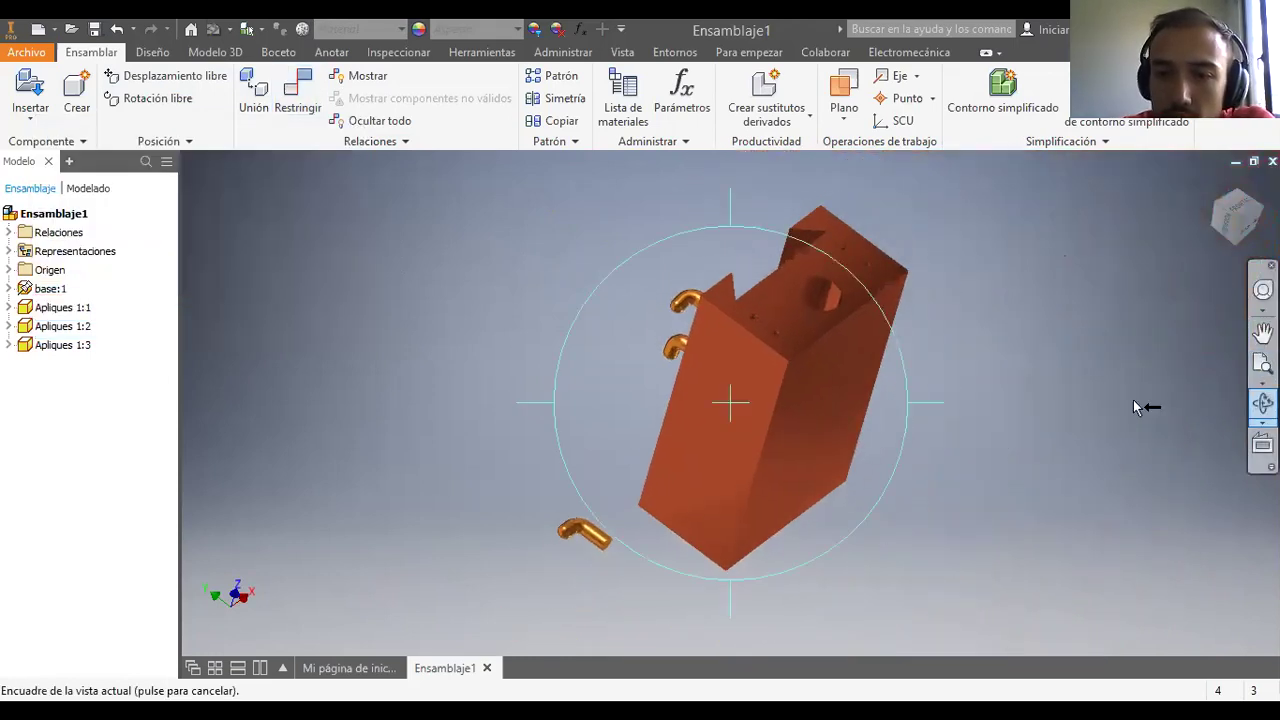
{"action": "left_click_drag", "start_coordinate": [737, 380], "coordinate": [835, 412]}
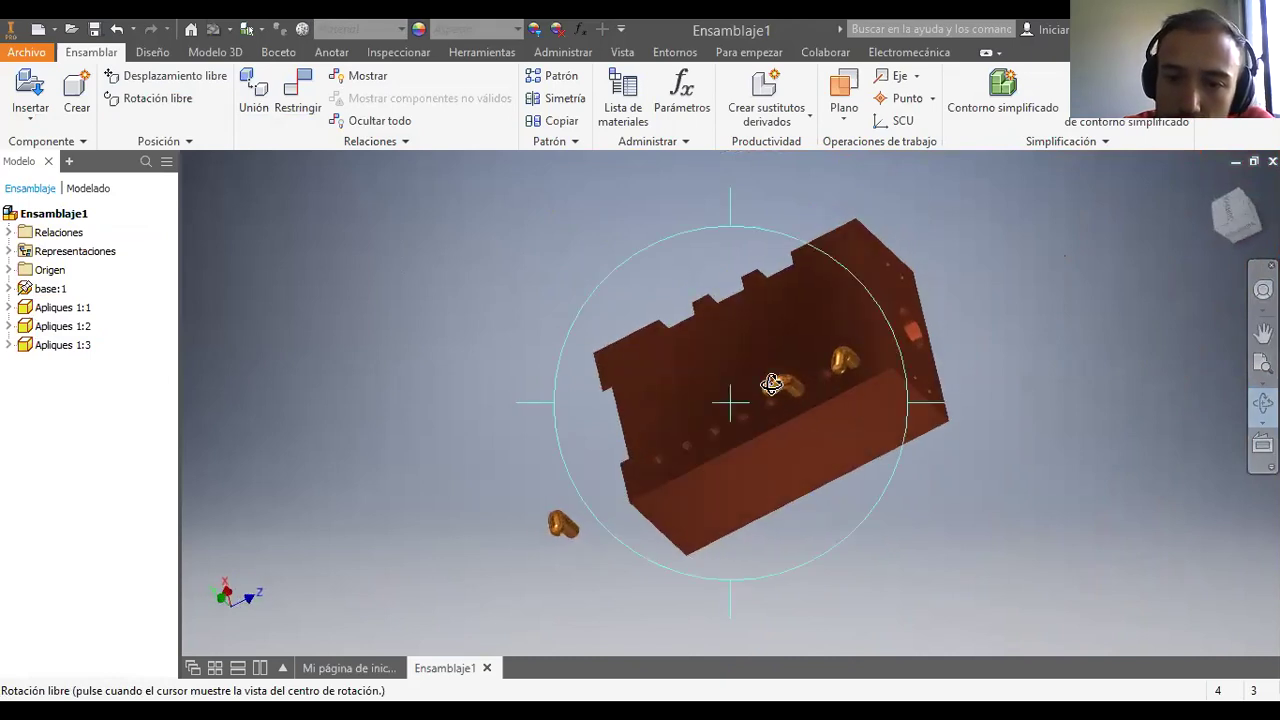
{"action": "key", "text": "Escape"}
{"action": "left_click", "coordinate": [781, 386]}
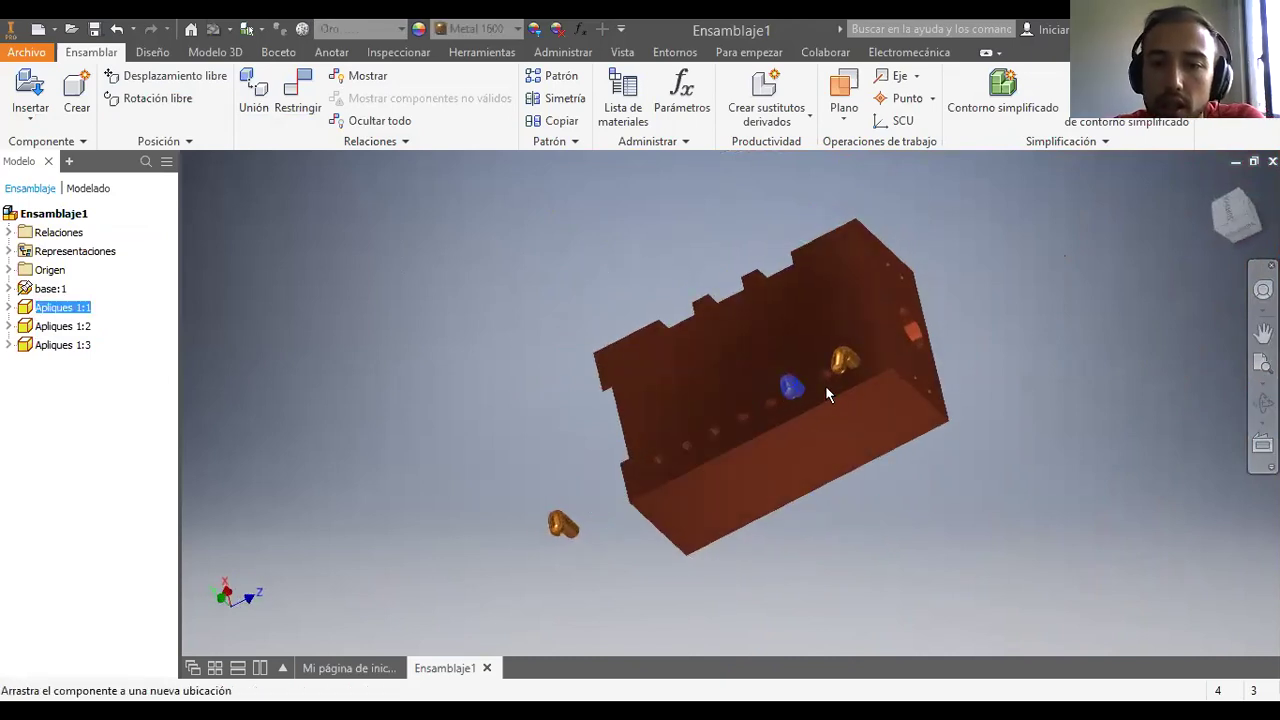
{"action": "left_click_drag", "start_coordinate": [838, 359], "coordinate": [912, 362]}
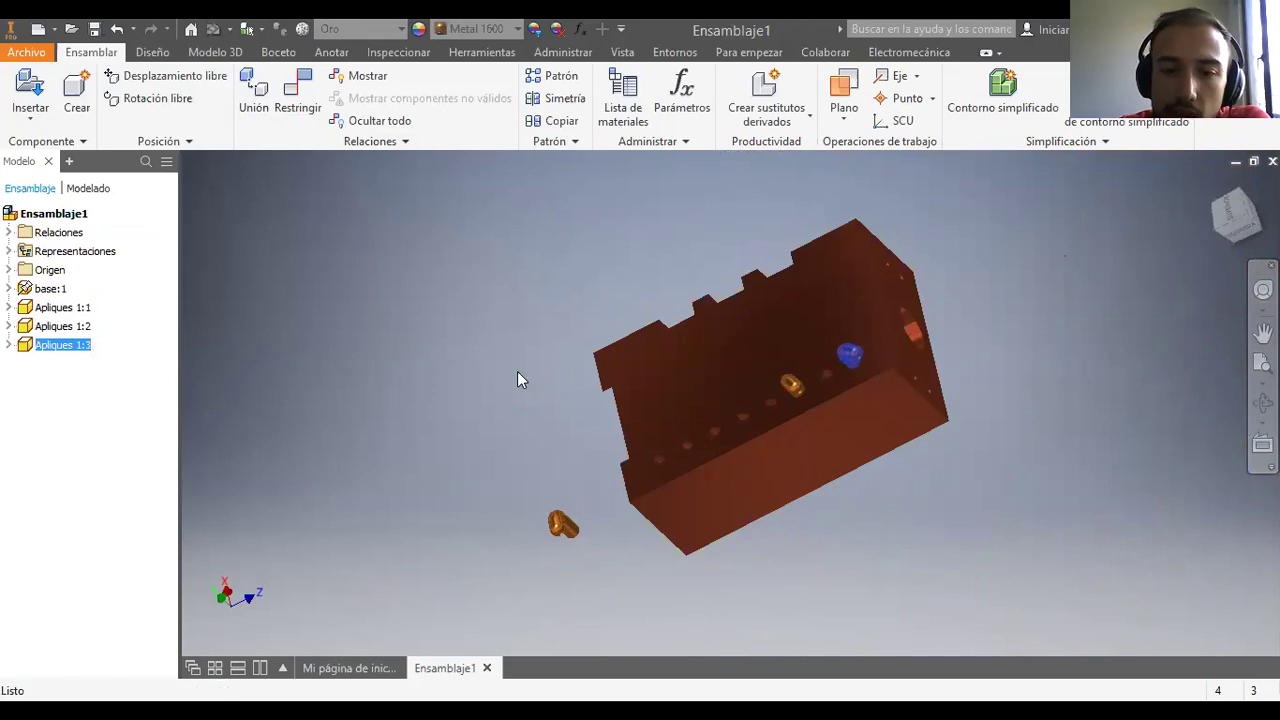
{"action": "left_click", "coordinate": [489, 380]}
Step: Seat Apliques 1:2 in the base's second hole from the near end with an Insert constraint on its bend edge, aligned solution, 0,000 mm offset
{"action": "left_click", "coordinate": [297, 92]}
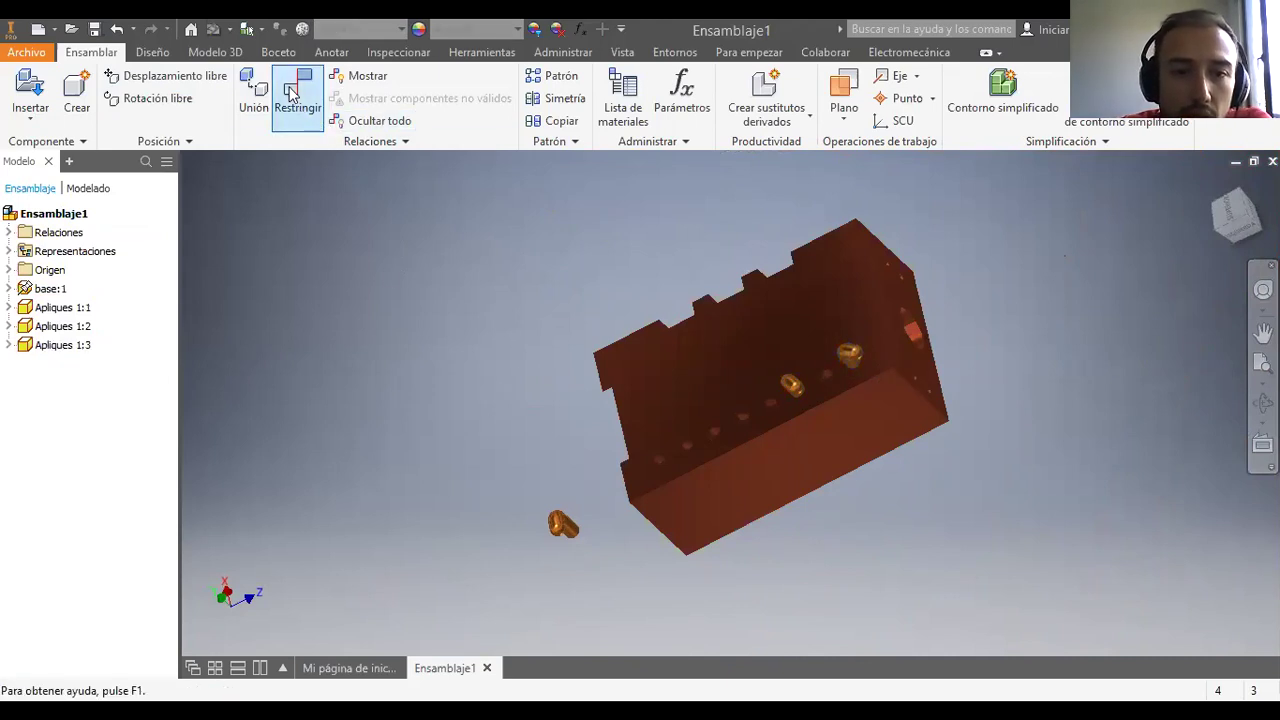
{"action": "left_click", "coordinate": [160, 212]}
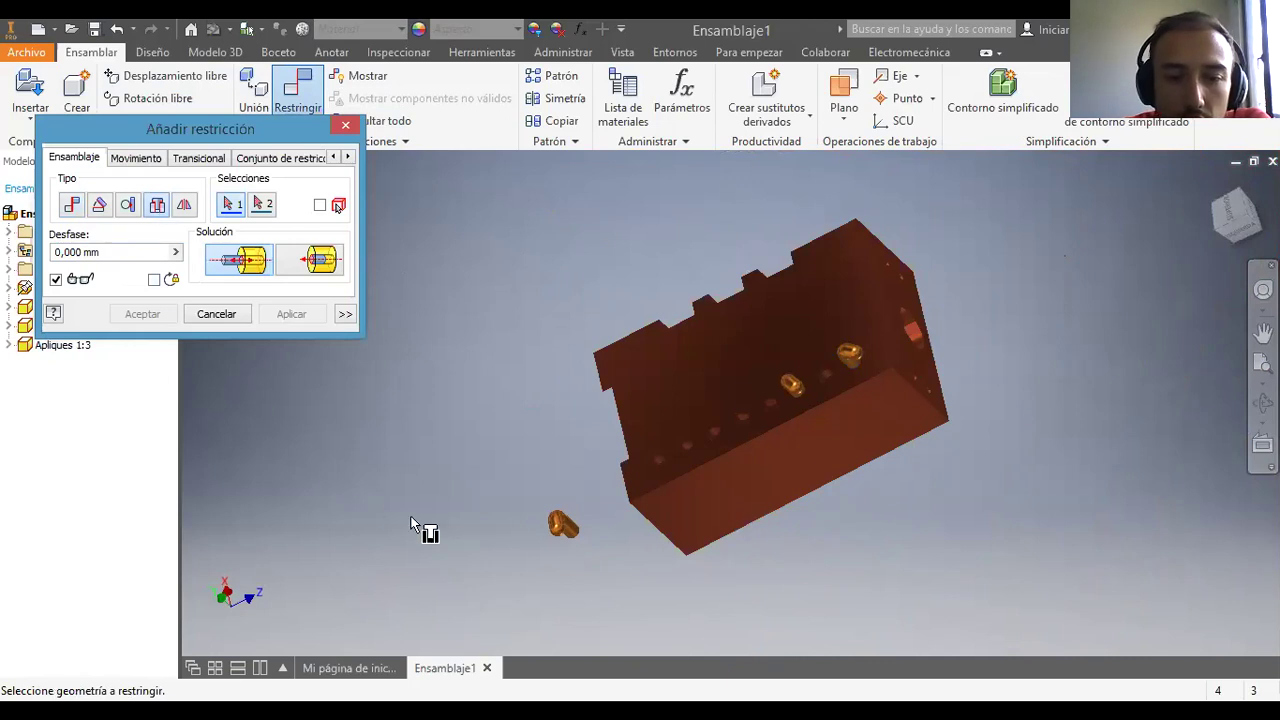
{"action": "scroll", "coordinate": [543, 491], "scroll_direction": "down", "scroll_amount": 2}
{"action": "scroll", "coordinate": [457, 480], "scroll_direction": "up", "scroll_amount": 5}
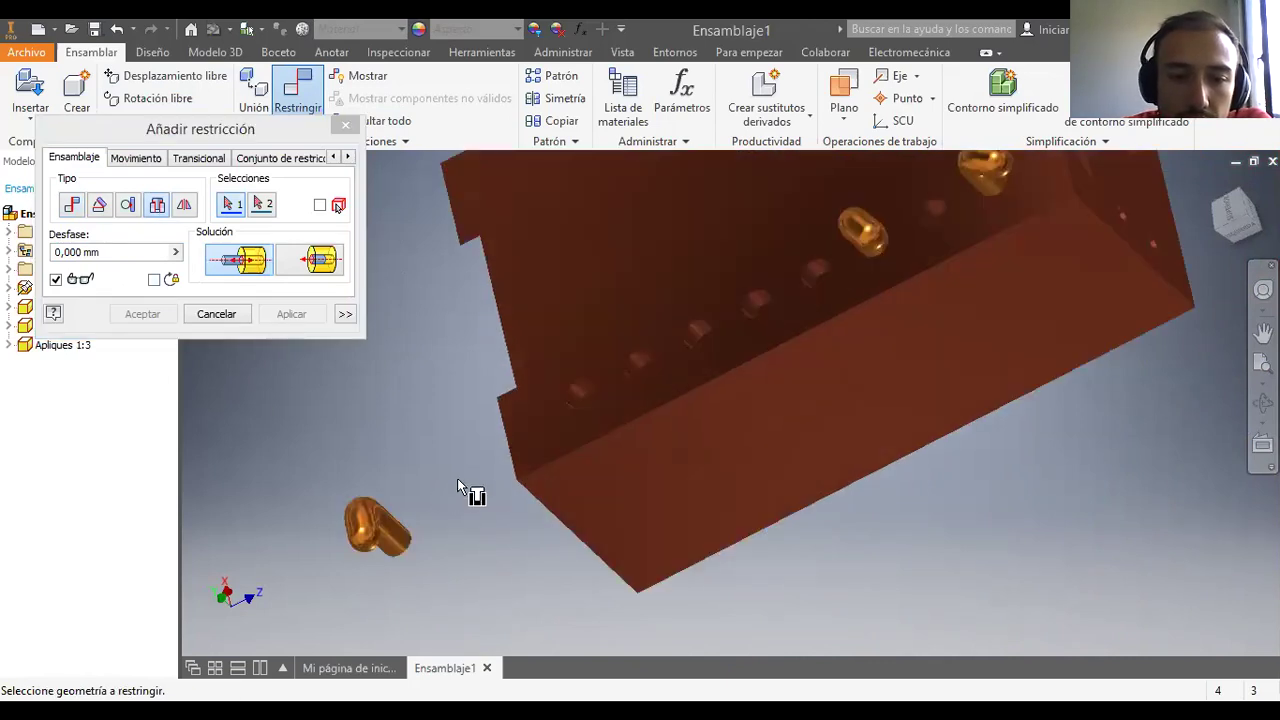
{"action": "scroll", "coordinate": [383, 515], "scroll_direction": "up", "scroll_amount": 2}
{"action": "scroll", "coordinate": [470, 487], "scroll_direction": "up", "scroll_amount": 2}
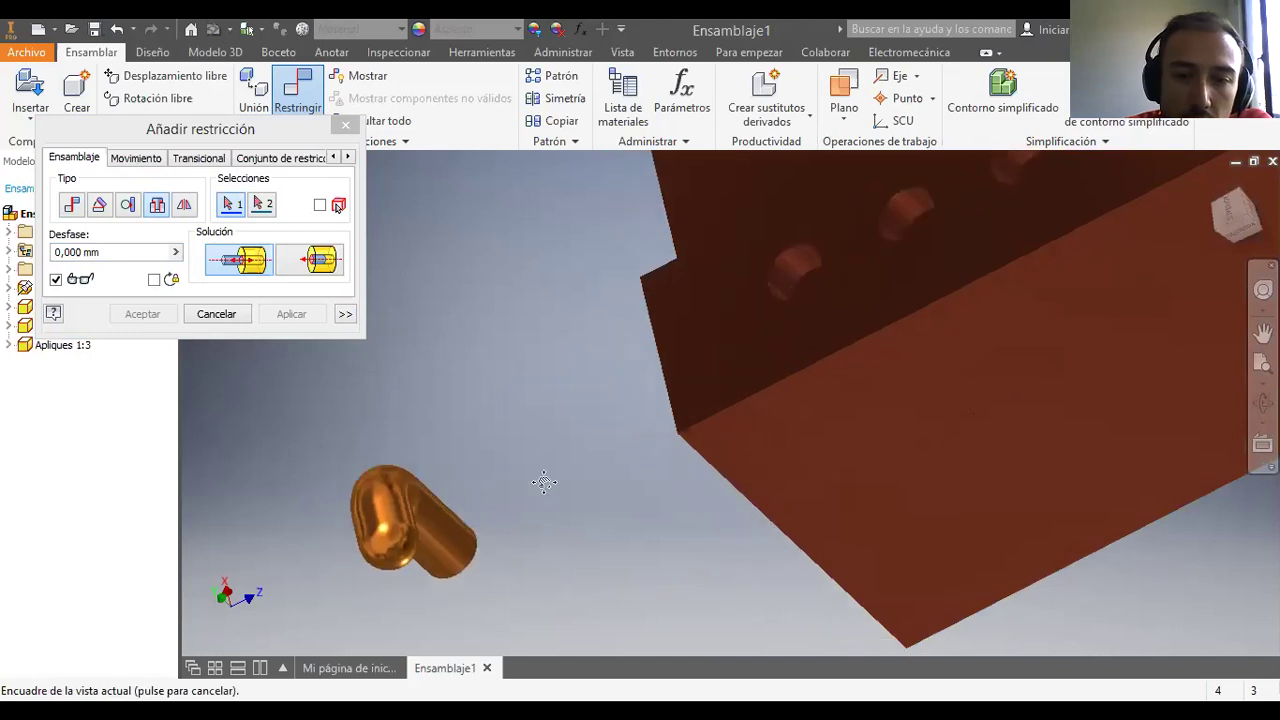
{"action": "left_click", "coordinate": [455, 490]}
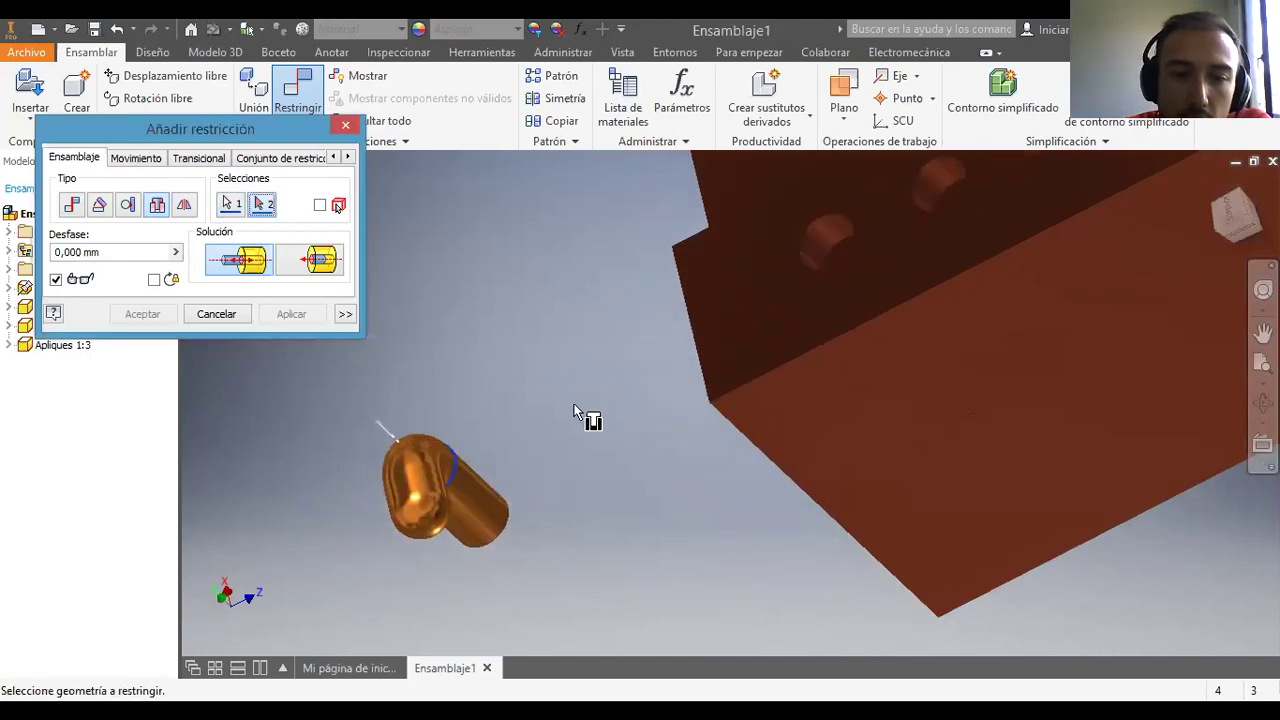
{"action": "middle_click_drag", "start_coordinate": [564, 366], "coordinate": [401, 613]}
{"action": "scroll", "coordinate": [401, 613], "scroll_direction": "up", "scroll_amount": 2}
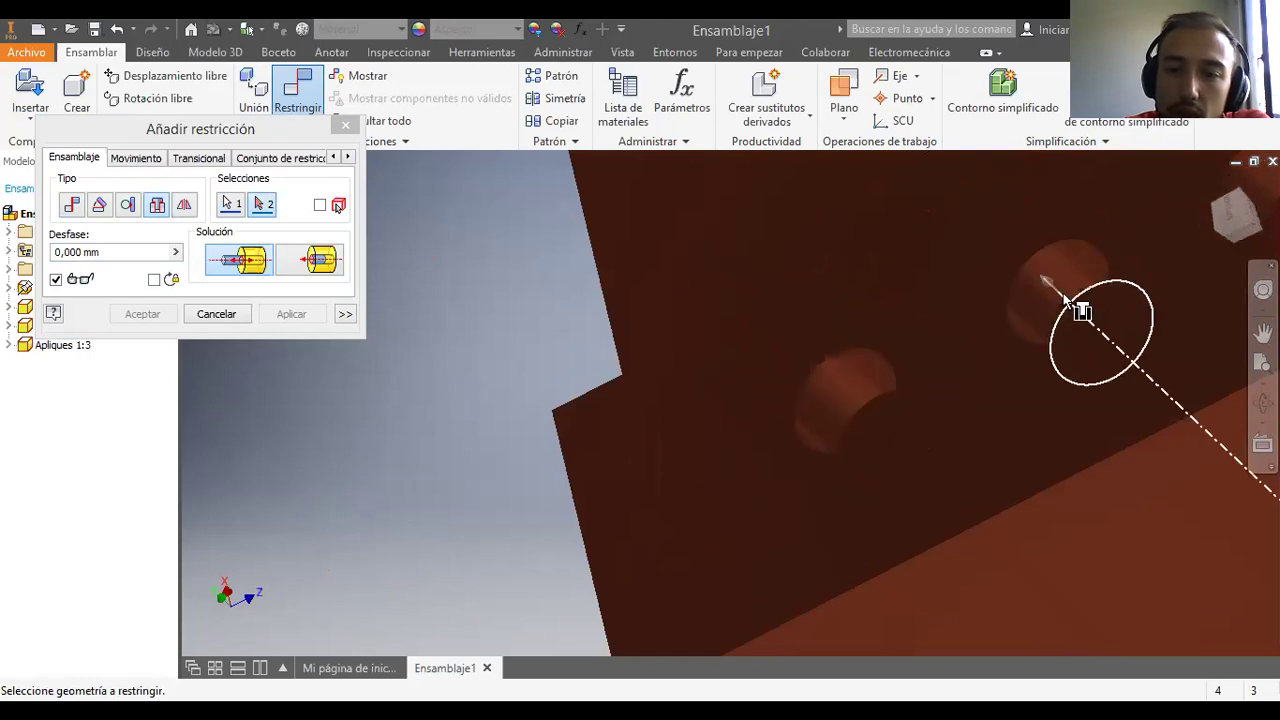
{"action": "left_click", "coordinate": [1065, 298]}
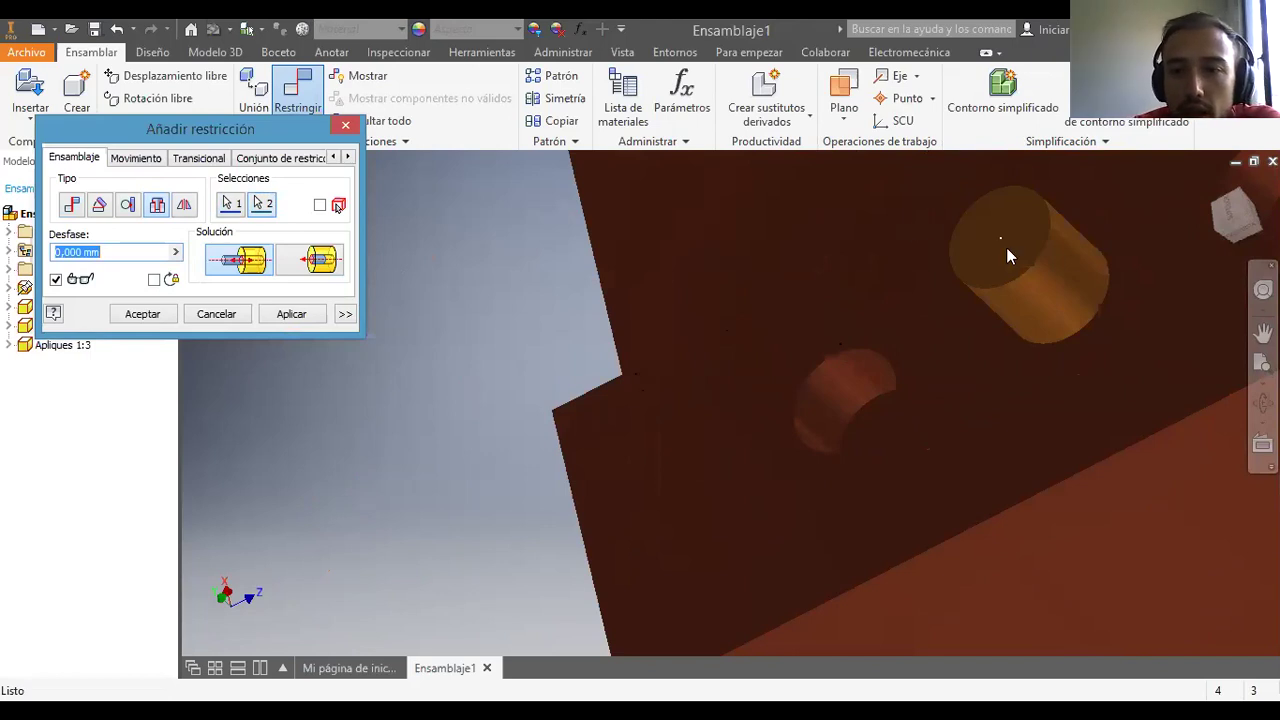
{"action": "left_click", "coordinate": [312, 261]}
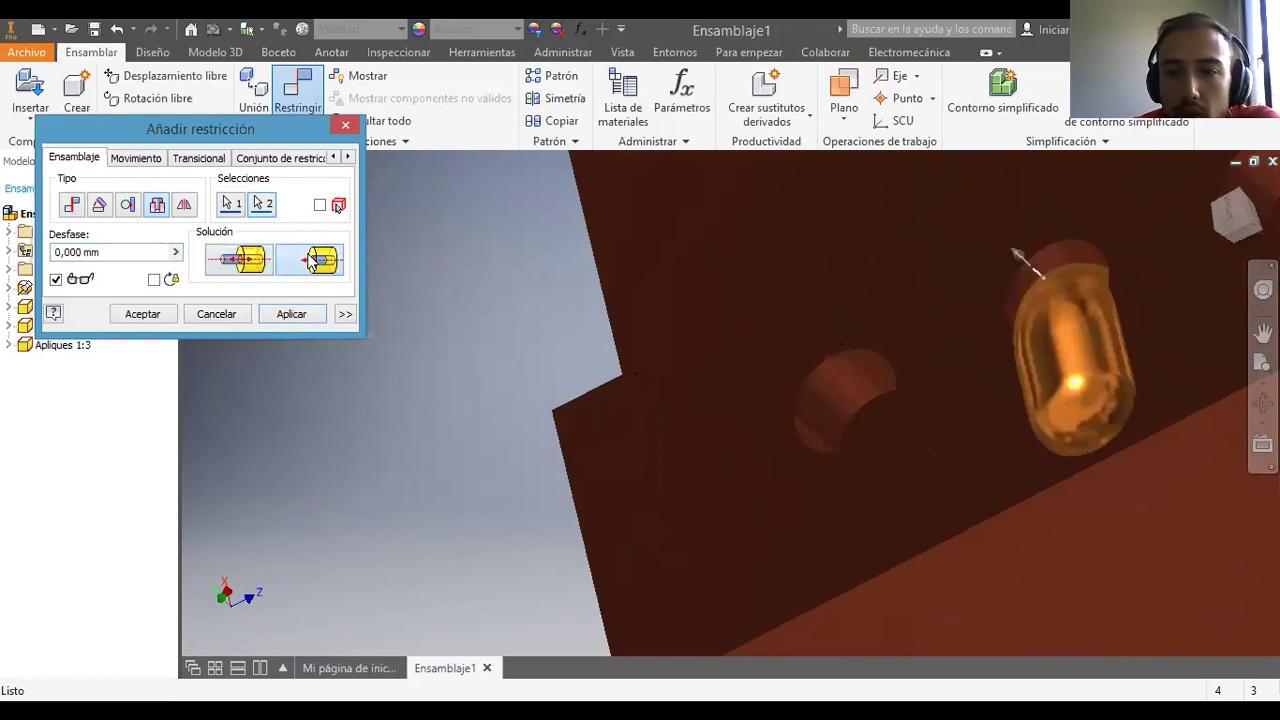
{"action": "left_click", "coordinate": [251, 259]}
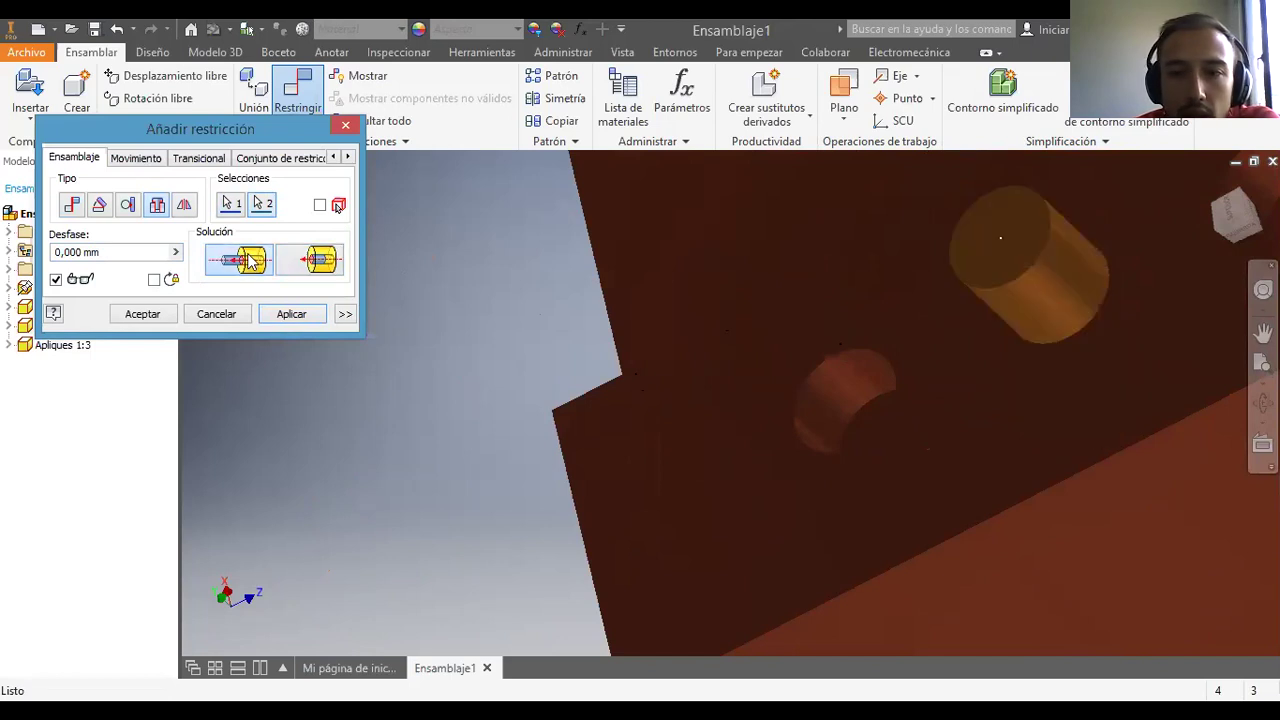
{"action": "left_click", "coordinate": [314, 261]}
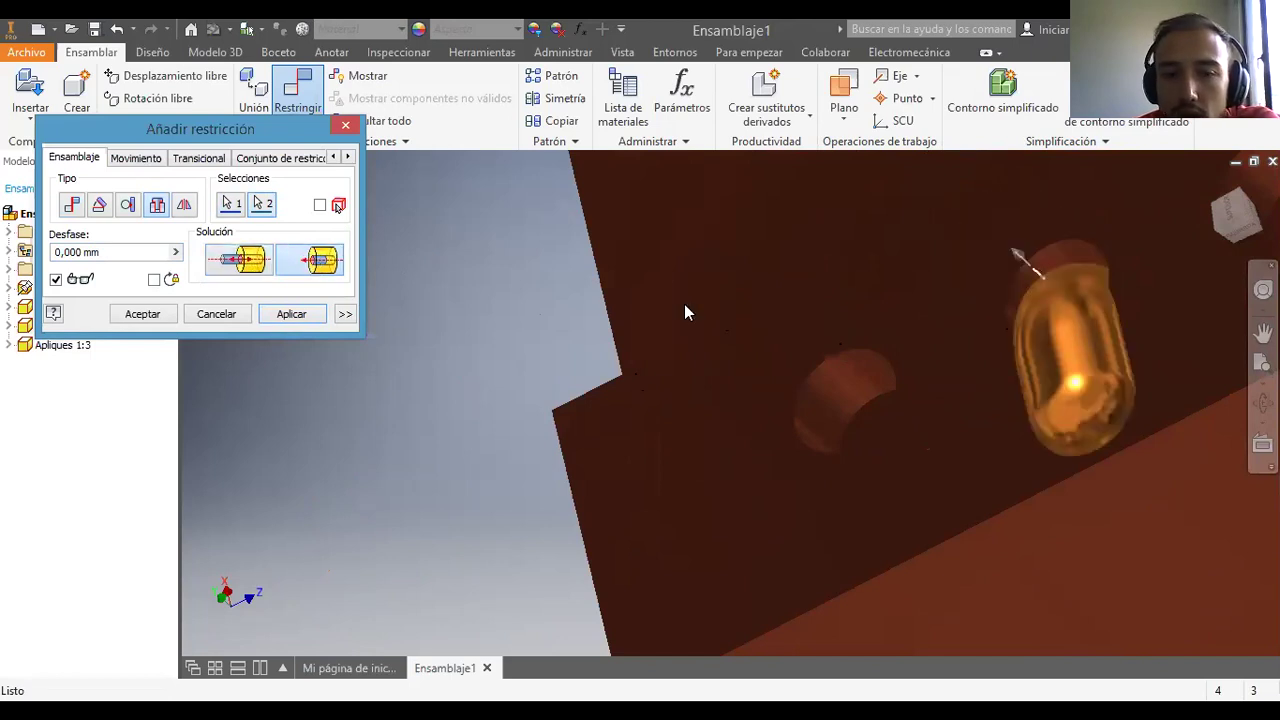
{"action": "left_click", "coordinate": [148, 315]}
Step: Rotate the inserted Apliques 1:2 pin about its hole axis and examine the seated pins from another side
{"action": "left_click_drag", "start_coordinate": [1075, 341], "coordinate": [932, 289]}
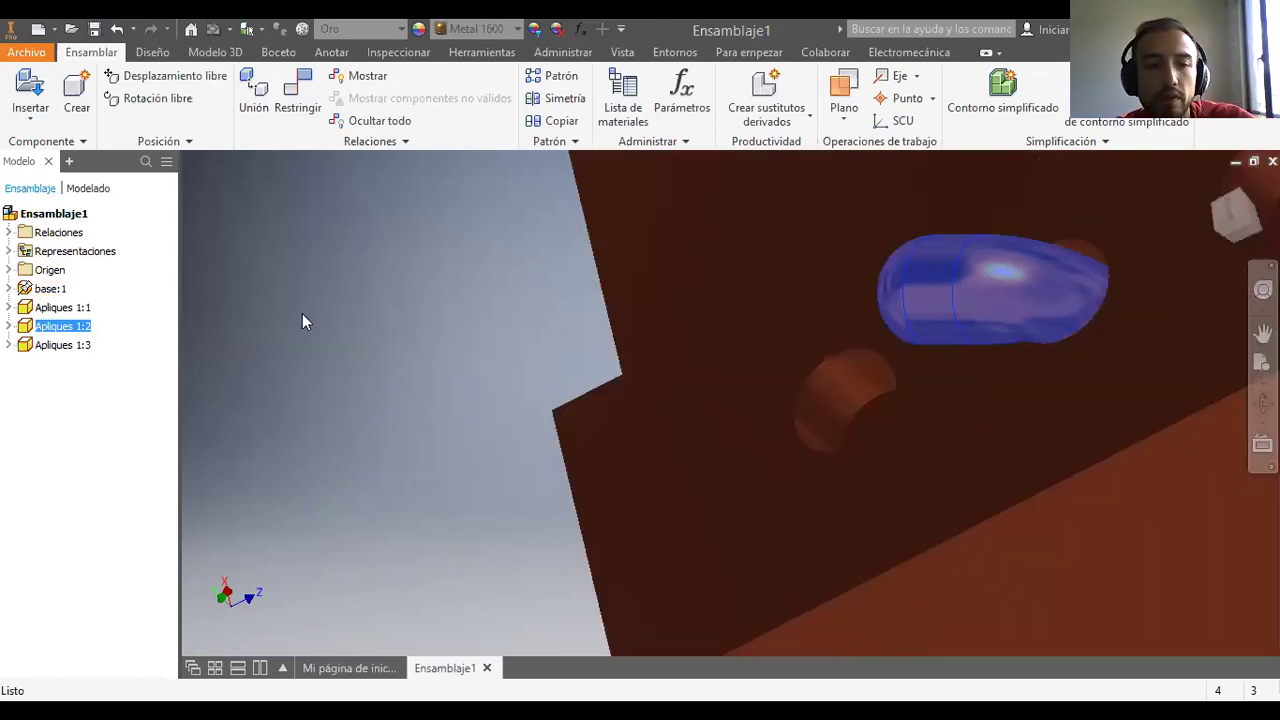
{"action": "left_click", "coordinate": [298, 322]}
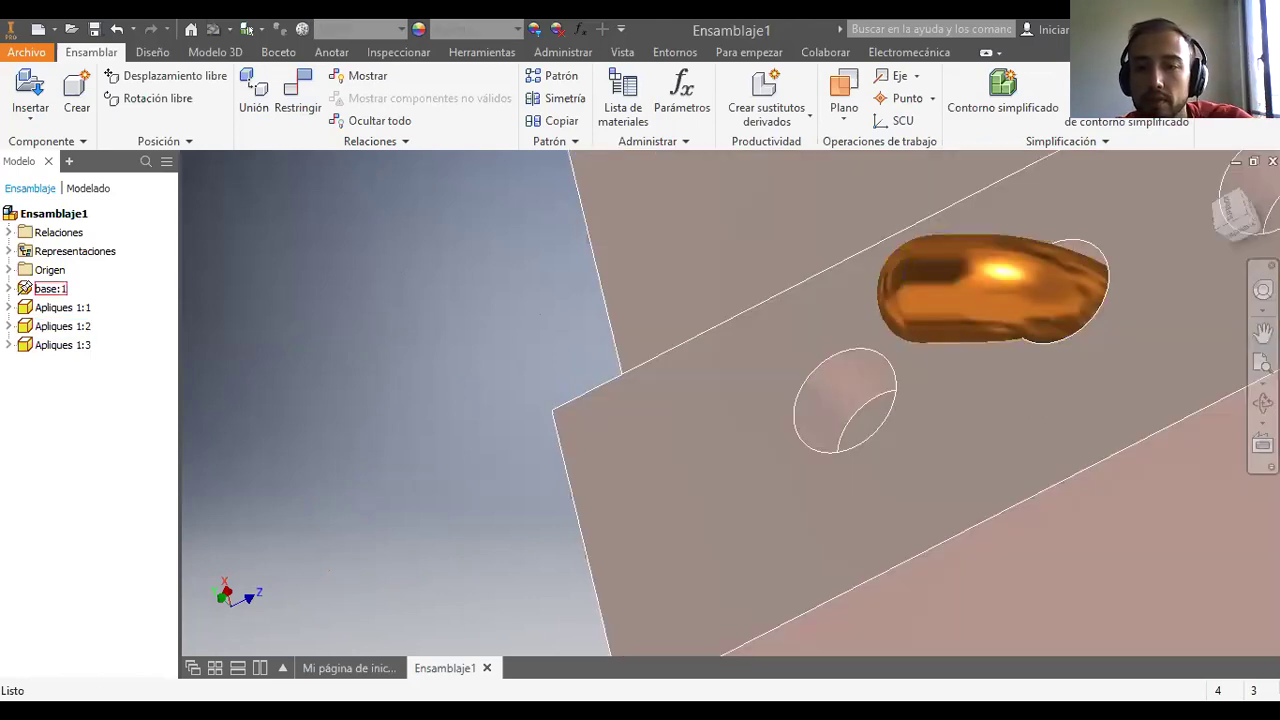
{"action": "left_click", "coordinate": [1263, 362]}
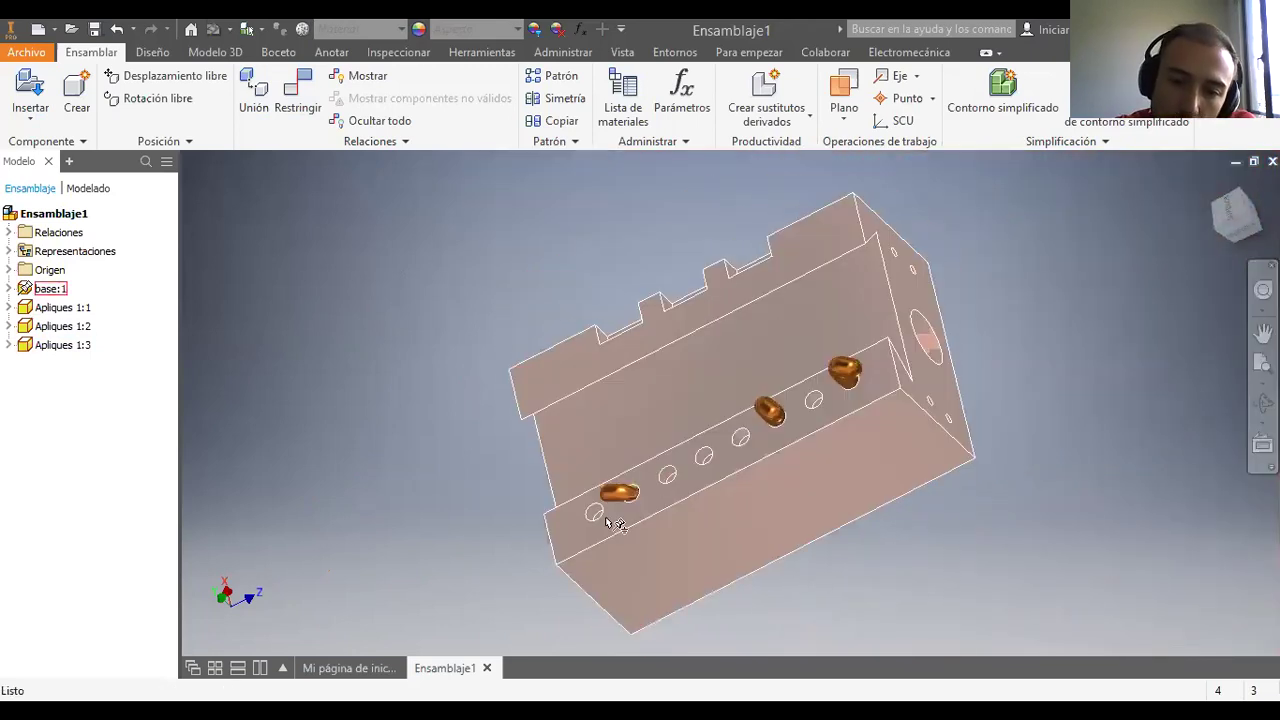
{"action": "left_click_drag", "start_coordinate": [614, 497], "coordinate": [641, 519]}
{"action": "left_click_drag", "start_coordinate": [670, 443], "coordinate": [627, 563]}
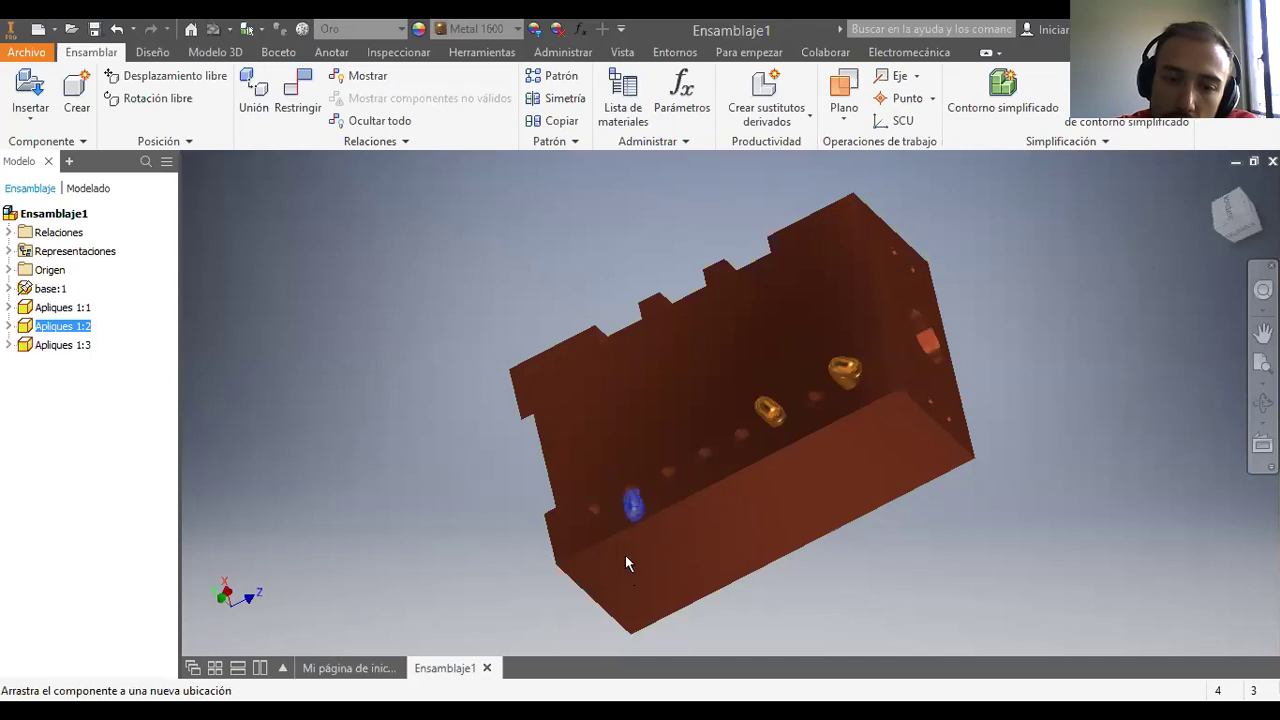
{"action": "left_click_drag", "start_coordinate": [614, 465], "coordinate": [612, 521]}
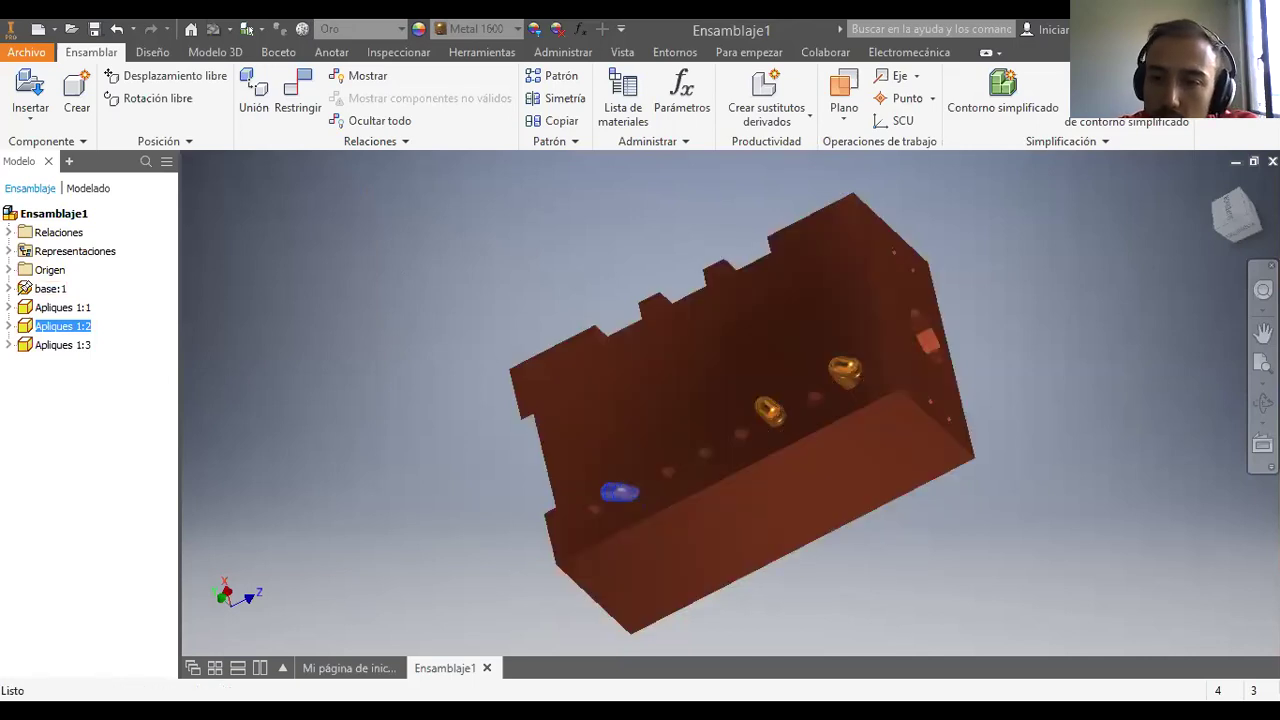
{"action": "left_click", "coordinate": [1263, 401]}
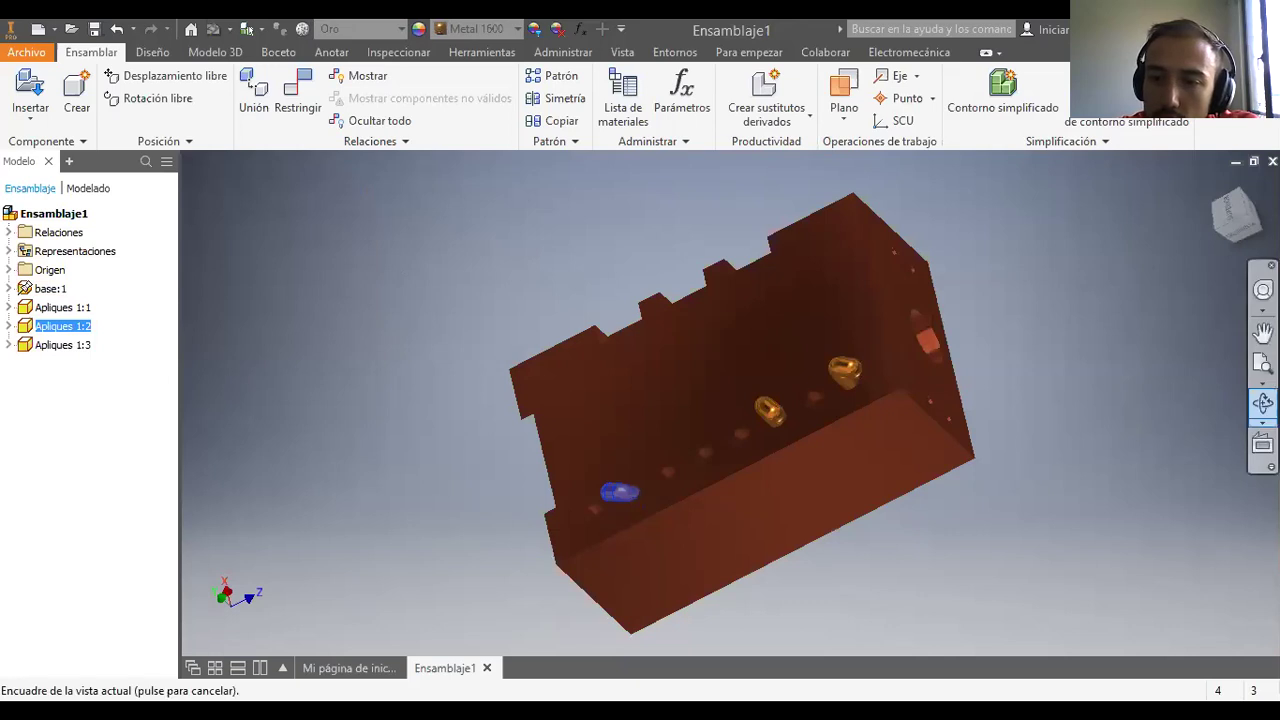
{"action": "left_click_drag", "start_coordinate": [669, 493], "coordinate": [660, 391]}
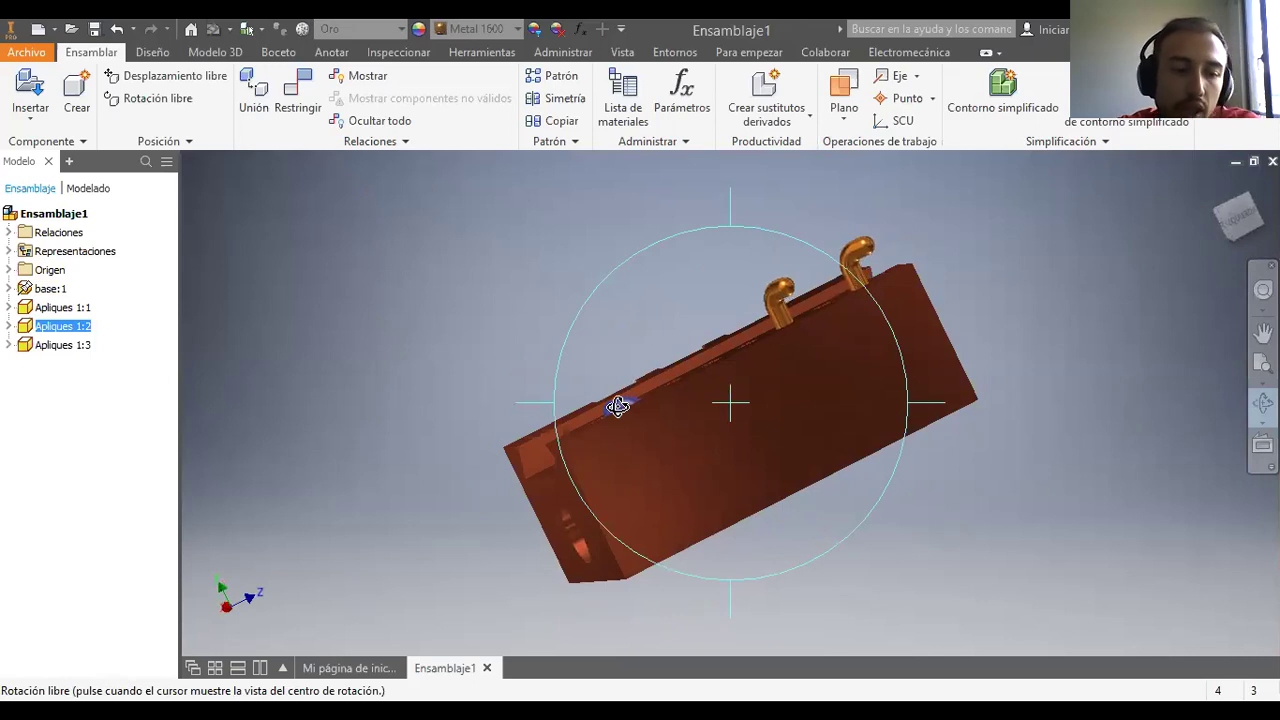
Step: Undo the rotation and the Insert constraint of the Apliques 1:2 pin
{"action": "key", "text": "Escape"}
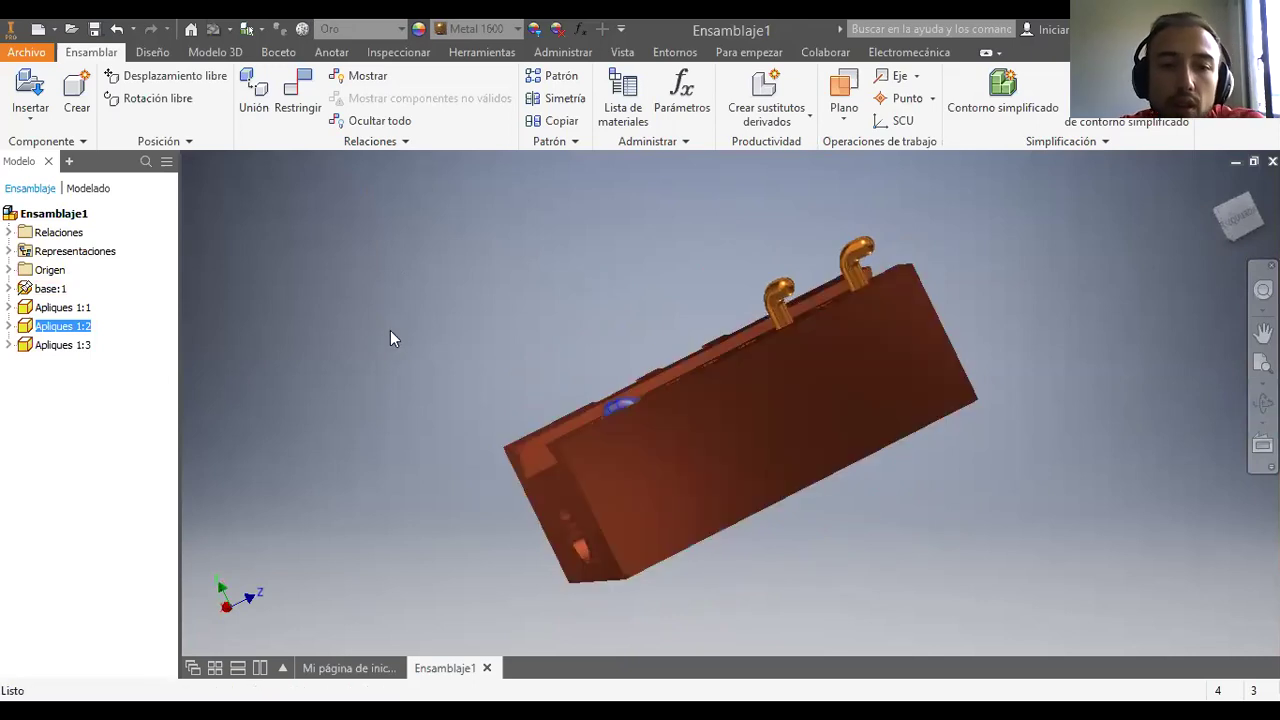
{"action": "scroll", "coordinate": [624, 417], "scroll_direction": "down", "scroll_amount": 5}
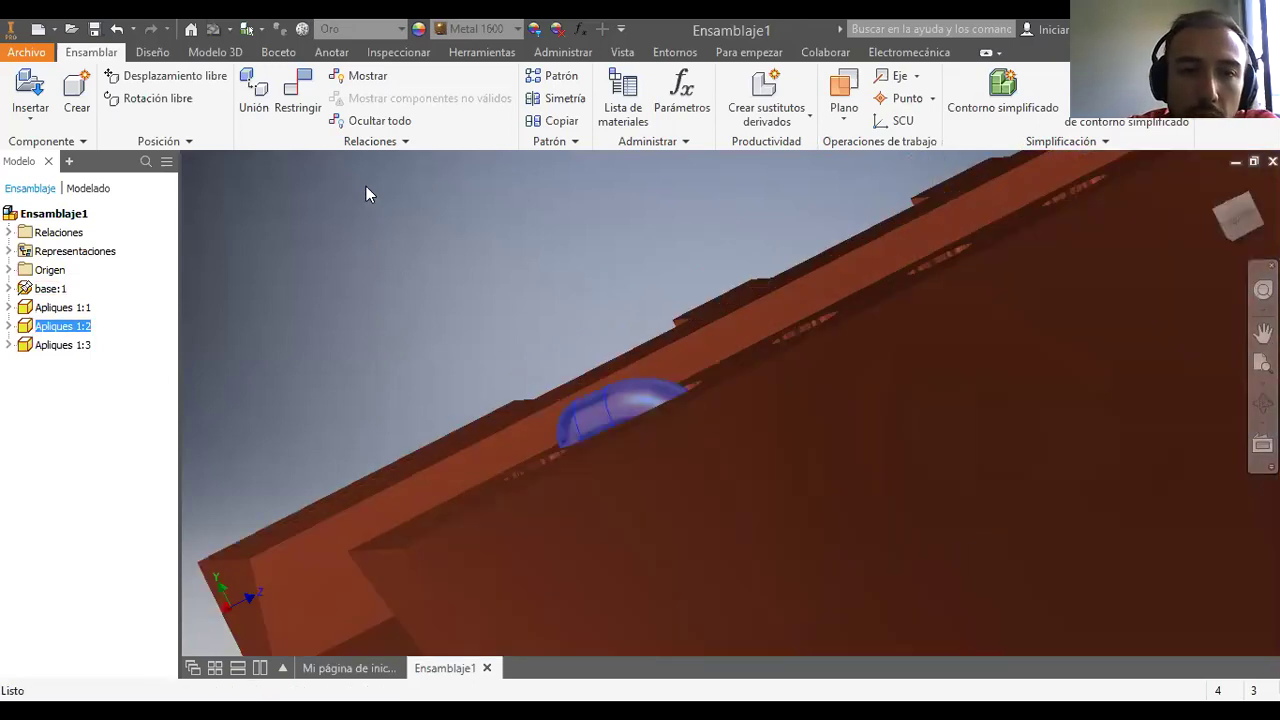
{"action": "left_click", "coordinate": [117, 31]}
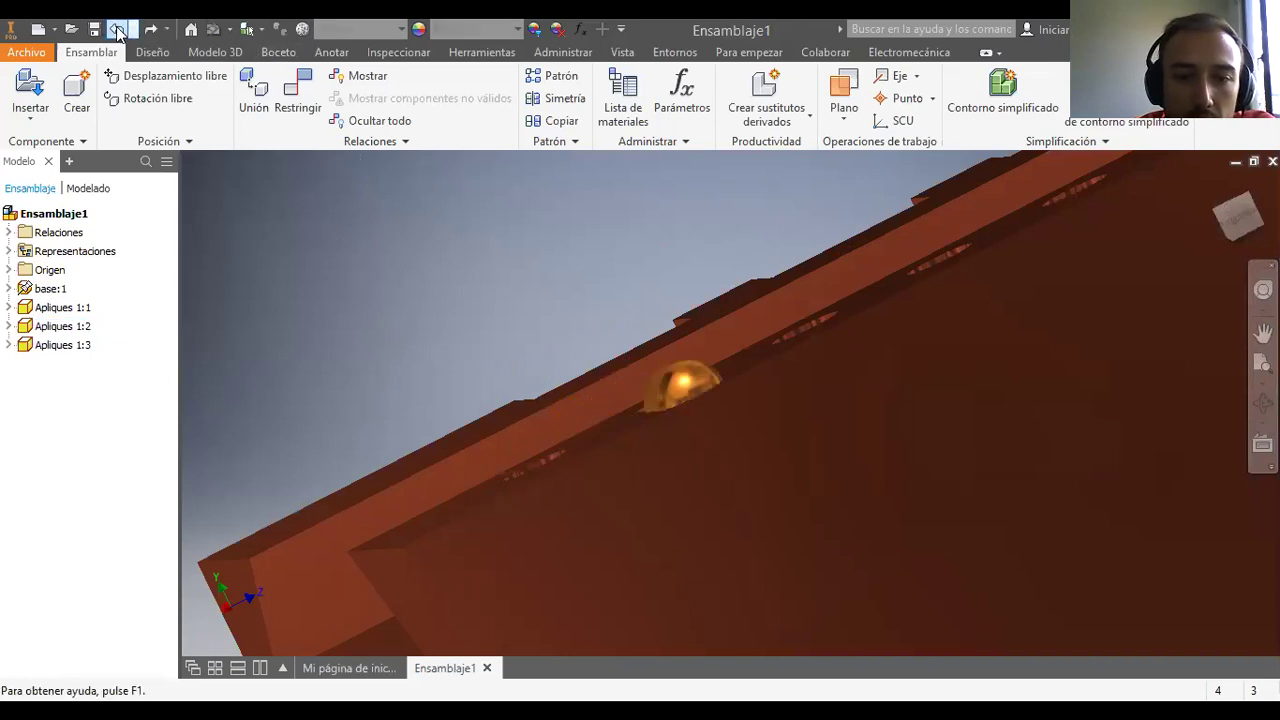
{"action": "left_click", "coordinate": [117, 31]}
{"action": "scroll", "coordinate": [446, 256], "scroll_direction": "down", "scroll_amount": 5}
{"action": "scroll", "coordinate": [454, 270], "scroll_direction": "up", "scroll_amount": 5}
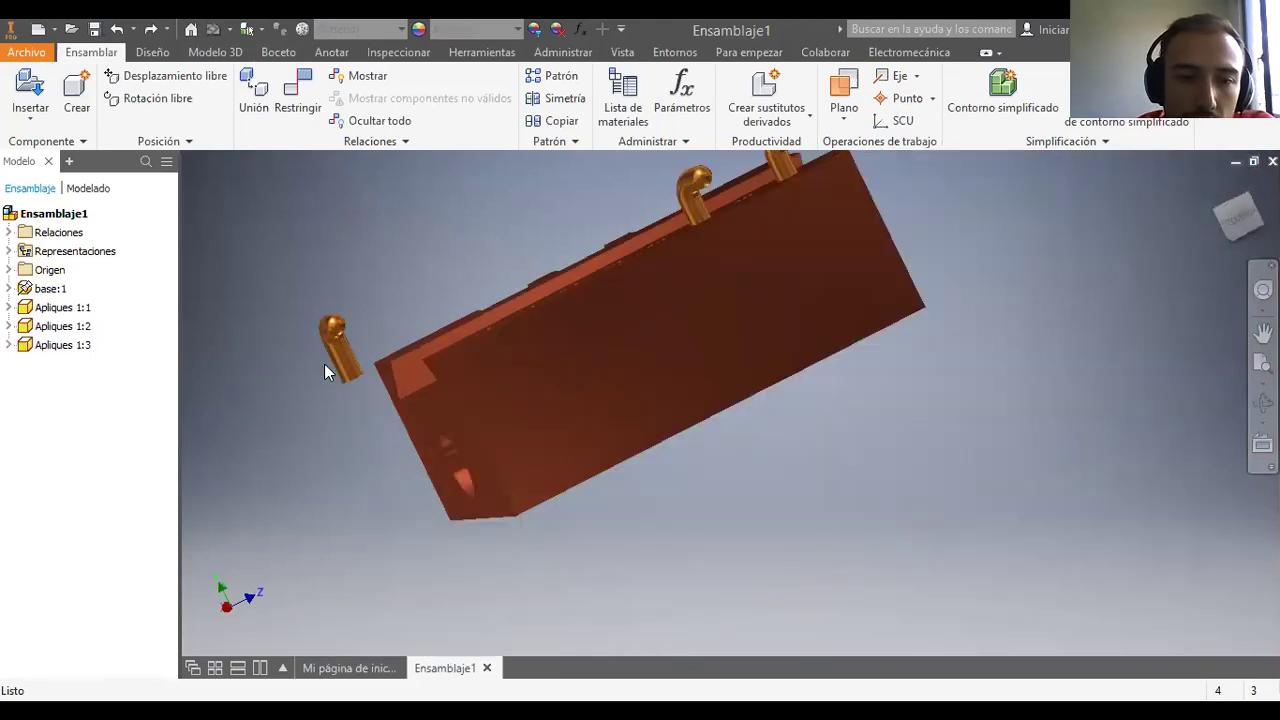
Step: Set up an Insert constraint between the flat end edge of Apliques 1:2 and the rim of the base's second hole from the near end
{"action": "left_click", "coordinate": [308, 90]}
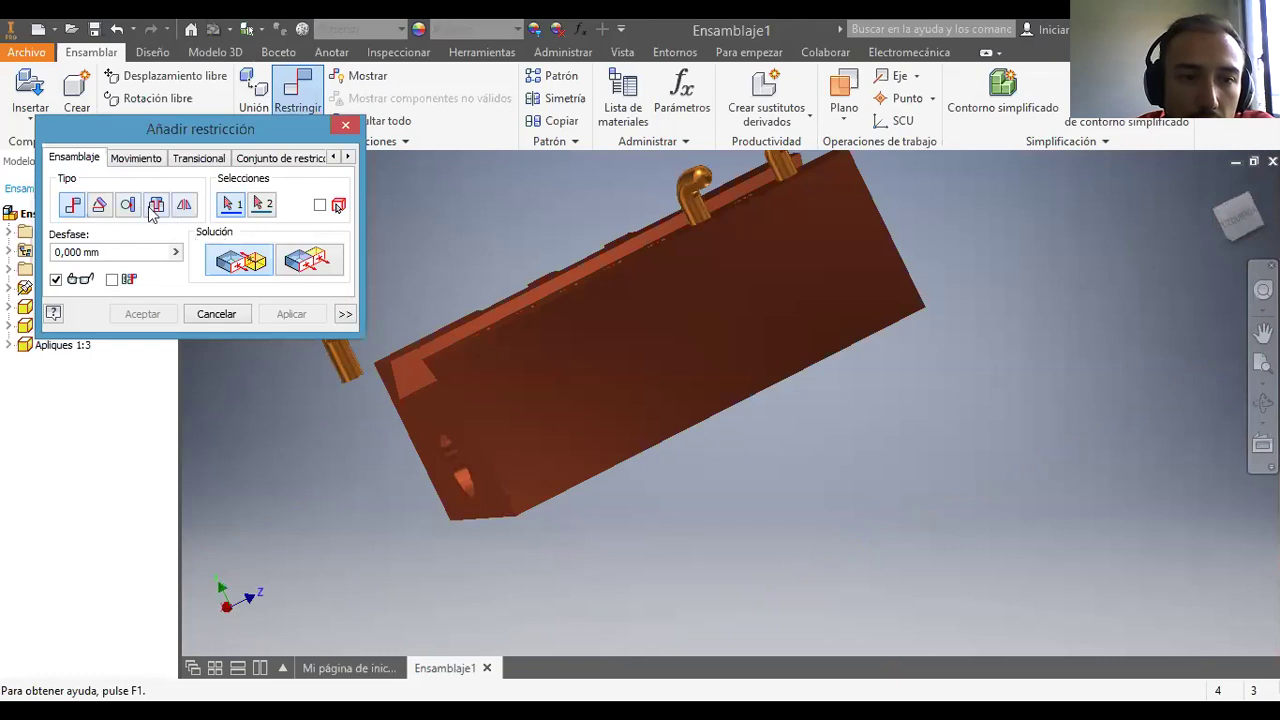
{"action": "left_click", "coordinate": [155, 207]}
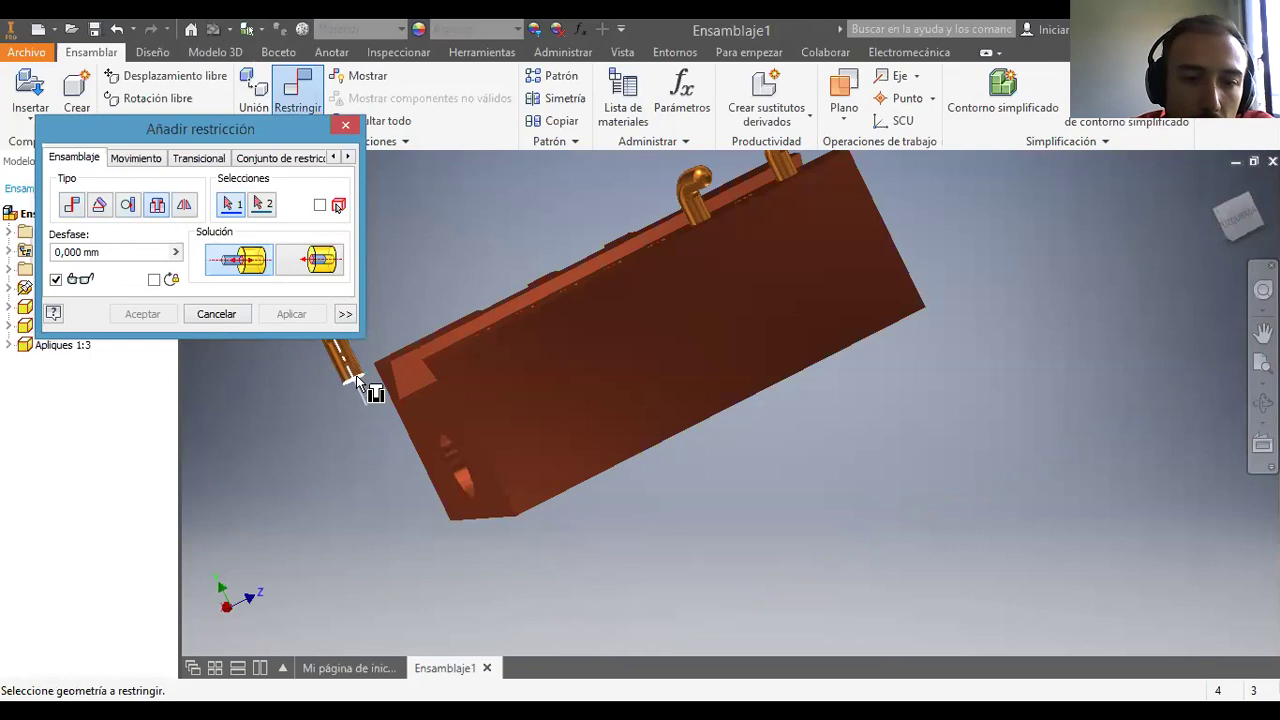
{"action": "scroll", "coordinate": [356, 375], "scroll_direction": "up", "scroll_amount": 1}
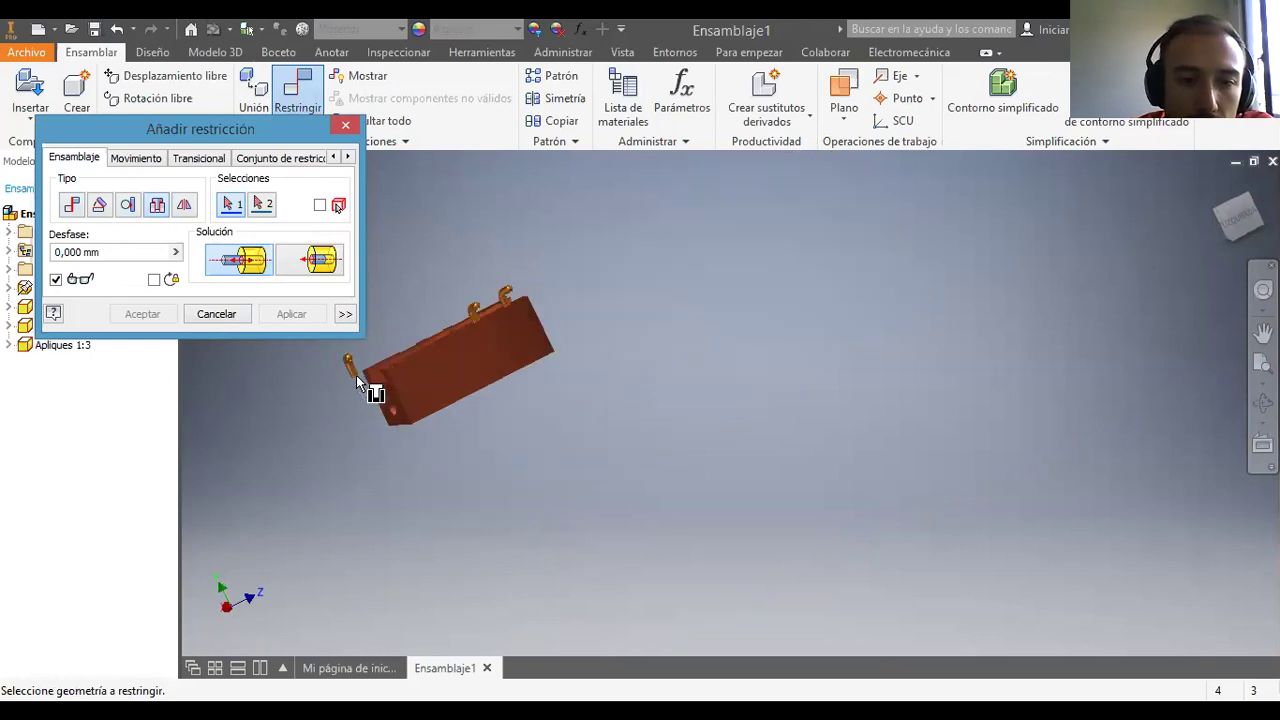
{"action": "scroll", "coordinate": [356, 375], "scroll_direction": "down", "scroll_amount": 5}
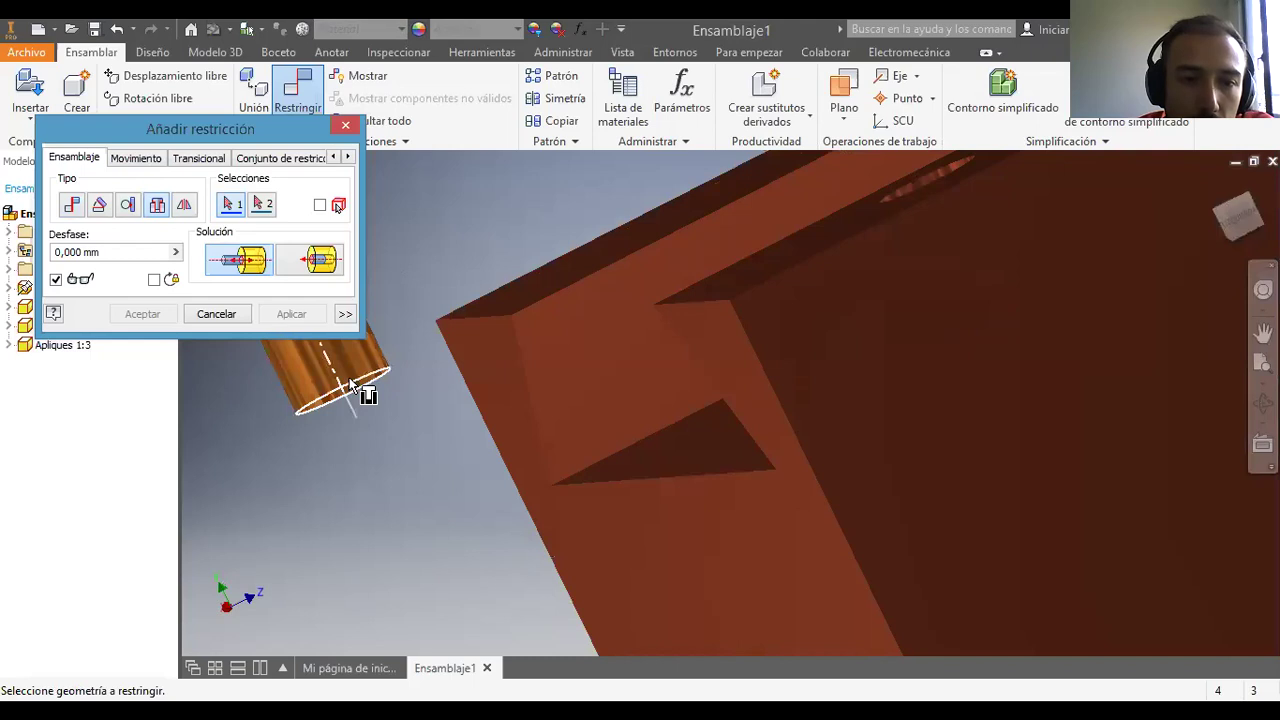
{"action": "left_click", "coordinate": [351, 385]}
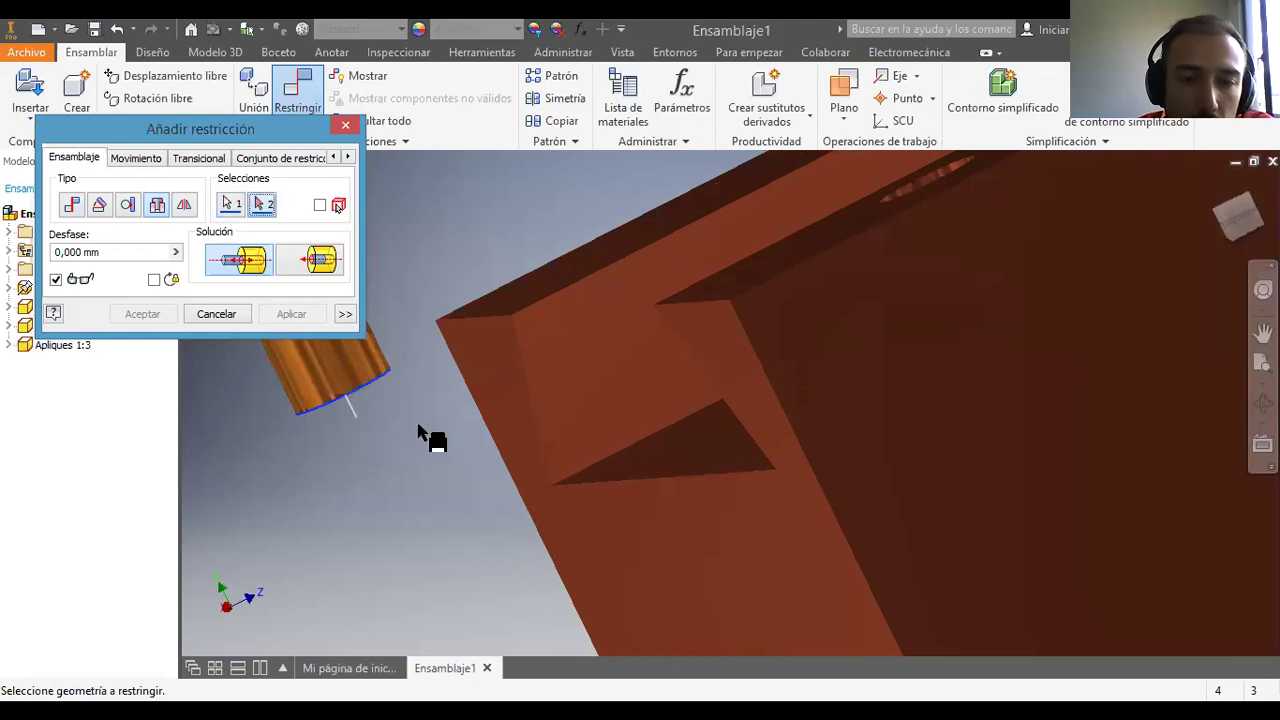
{"action": "scroll", "coordinate": [418, 431], "scroll_direction": "down", "scroll_amount": 2}
{"action": "scroll", "coordinate": [842, 388], "scroll_direction": "up", "scroll_amount": 2}
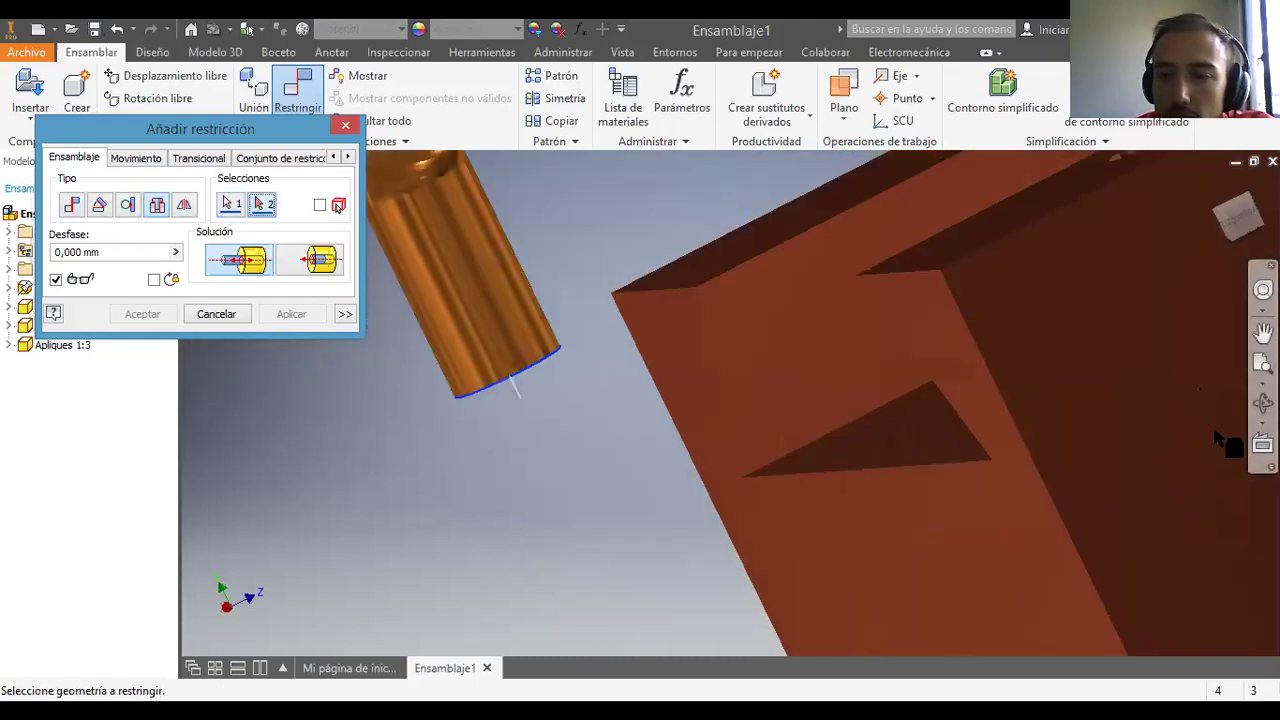
{"action": "scroll", "coordinate": [1220, 440], "scroll_direction": "up", "scroll_amount": 4}
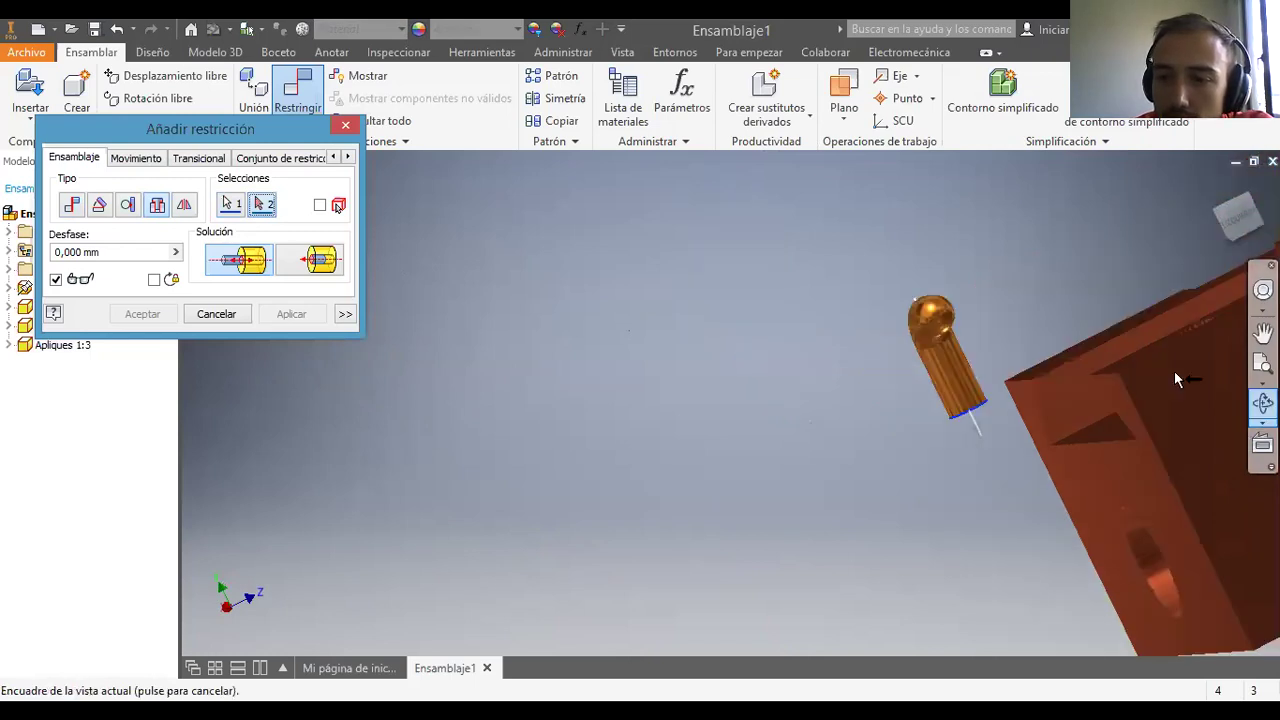
{"action": "left_click_drag", "start_coordinate": [786, 394], "coordinate": [970, 415]}
{"action": "left_click_drag", "start_coordinate": [1022, 364], "coordinate": [831, 534]}
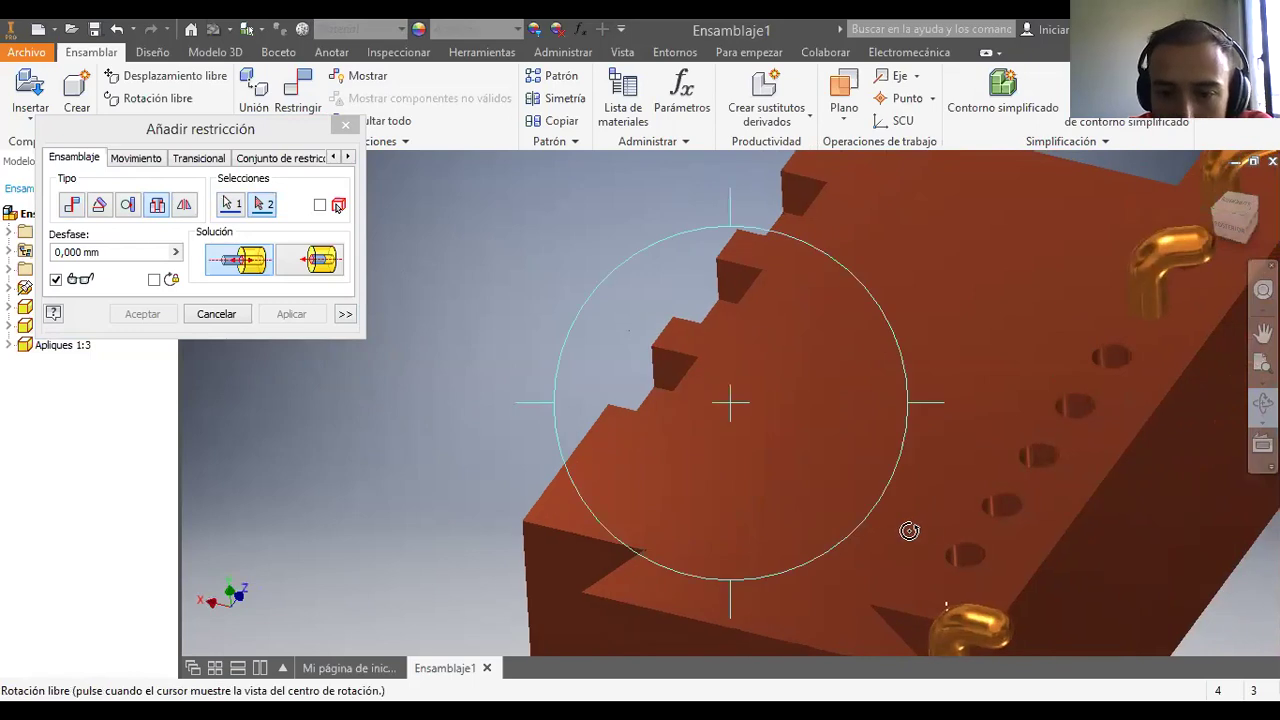
{"action": "key", "text": "Escape"}
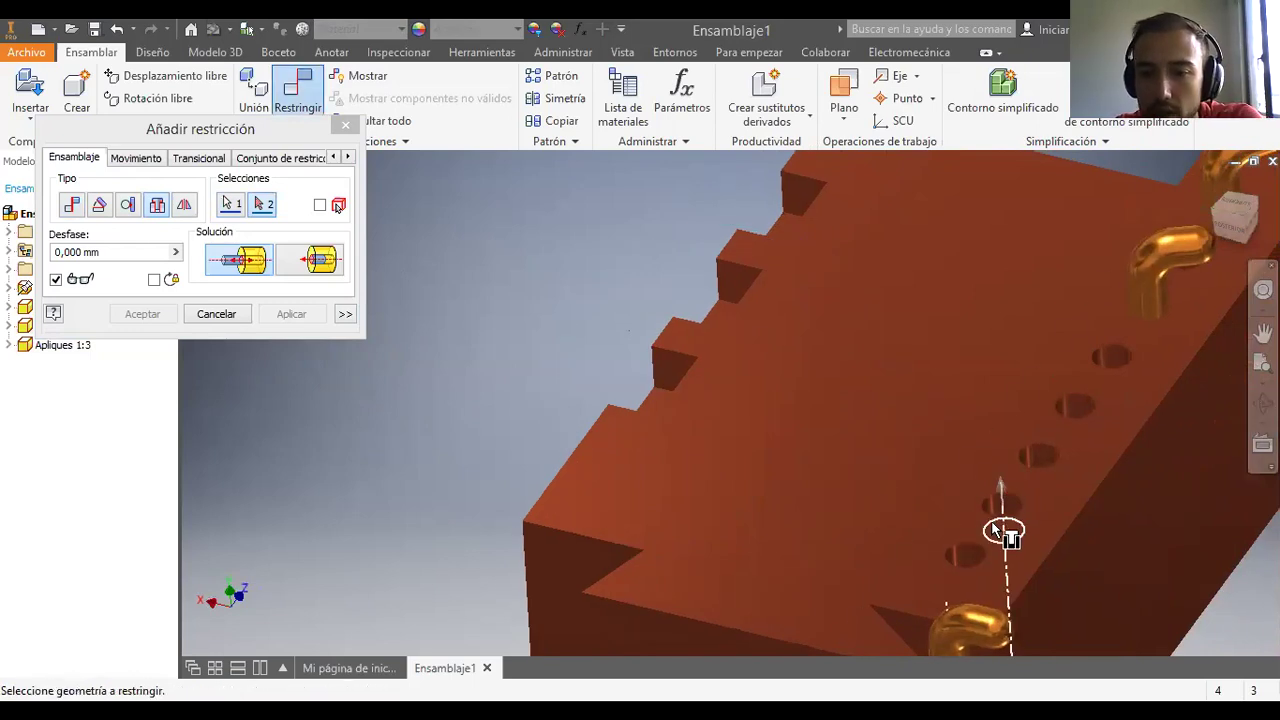
{"action": "left_click", "coordinate": [1000, 508]}
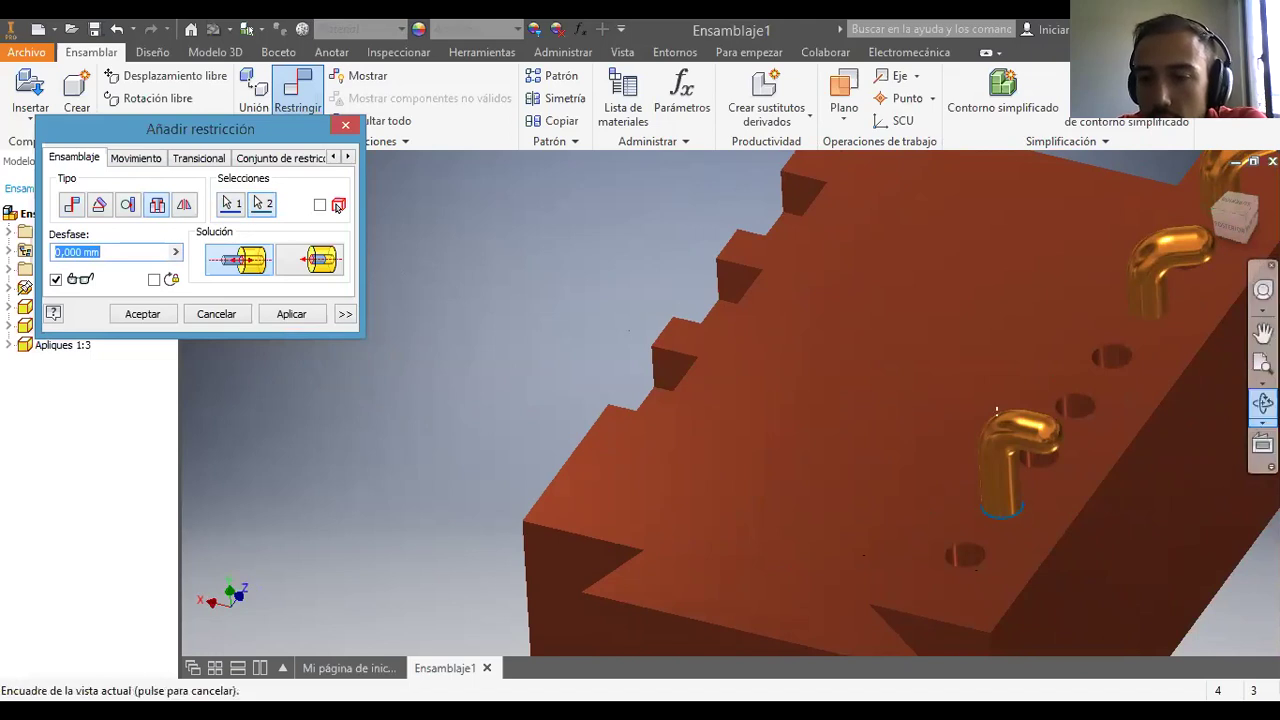
Step: Check the previewed pin position from the side and accept the Insert constraint with the opposed solution and 0,000 mm offset
{"action": "left_click", "coordinate": [1263, 402]}
{"action": "left_click_drag", "start_coordinate": [811, 471], "coordinate": [680, 483]}
{"action": "middle_click_drag", "start_coordinate": [1014, 503], "coordinate": [446, 461]}
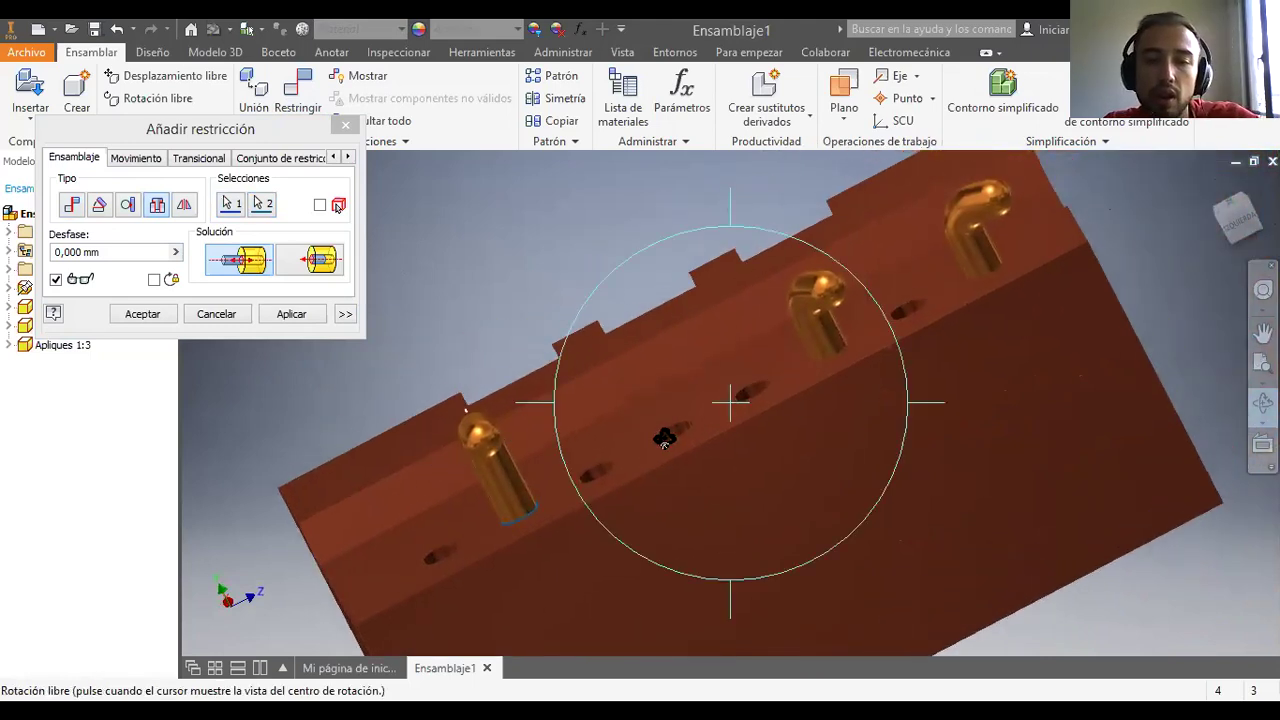
{"action": "key", "text": "Escape"}
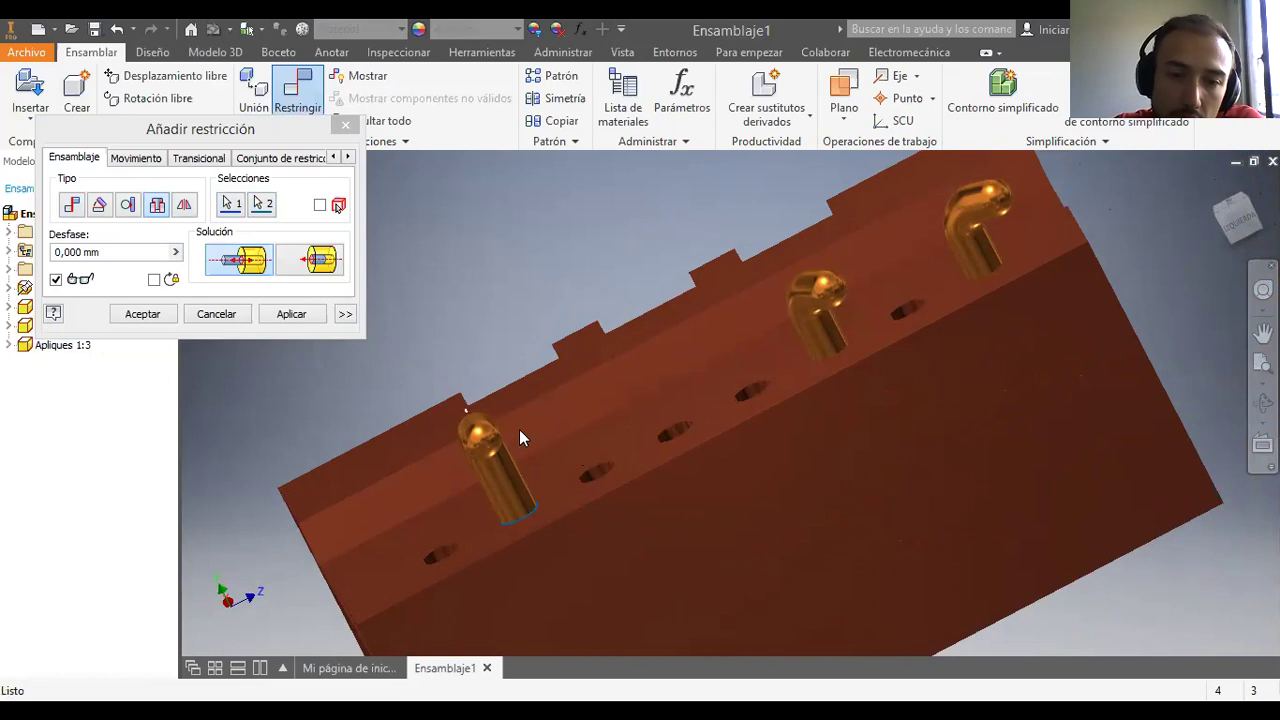
{"action": "left_click", "coordinate": [143, 314]}
Step: Rotate Apliques 1:2 about its hole axis to swing its bent end around, and view the base from the notched side
{"action": "left_click_drag", "start_coordinate": [514, 434], "coordinate": [572, 358]}
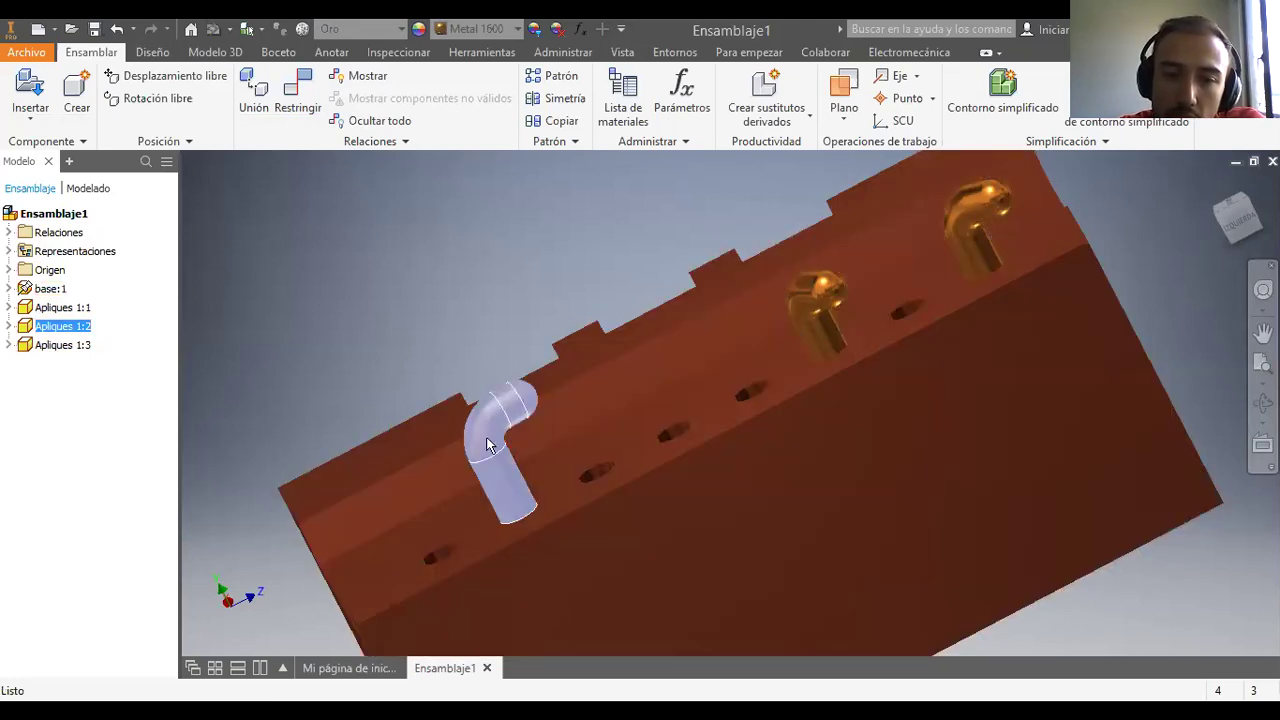
{"action": "left_click_drag", "start_coordinate": [485, 440], "coordinate": [397, 355]}
{"action": "mouse_move", "coordinate": [477, 438]}
{"action": "left_mouse_down"}
{"action": "mouse_move", "coordinate": [503, 455]}
{"action": "mouse_move", "coordinate": [445, 467]}
{"action": "mouse_move", "coordinate": [478, 448]}
{"action": "left_mouse_up"}
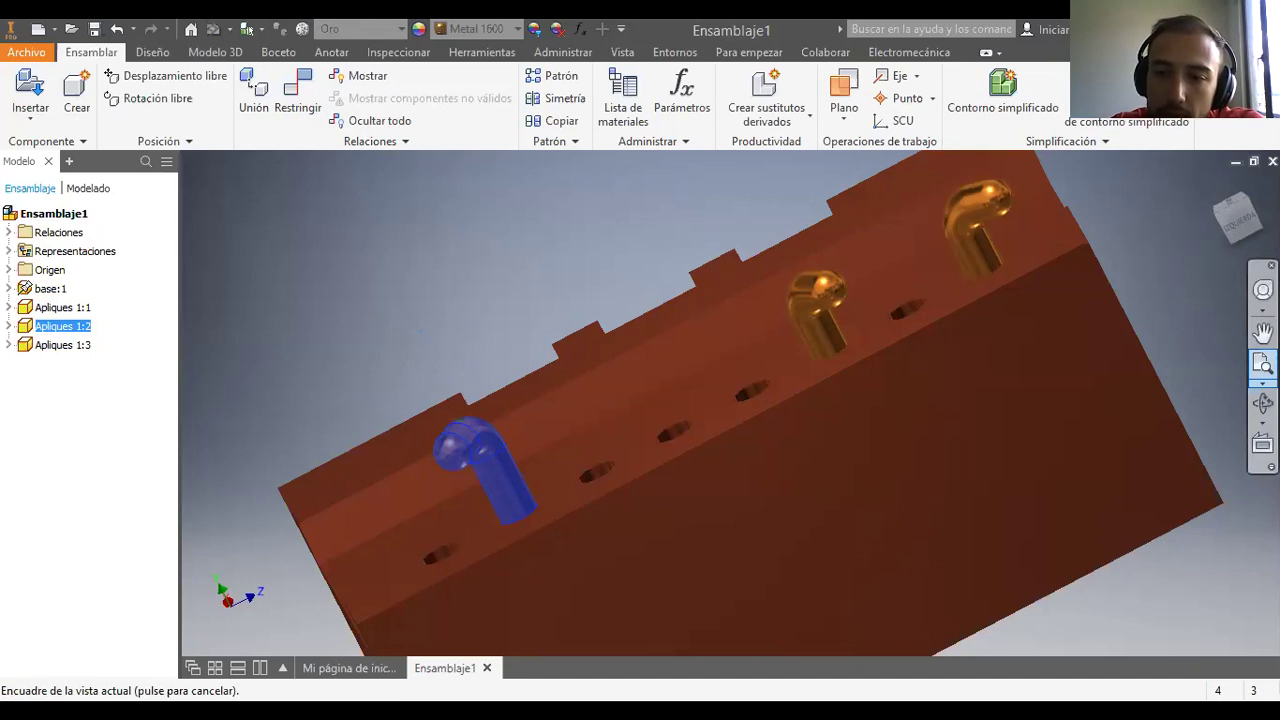
{"action": "left_click", "coordinate": [1262, 403]}
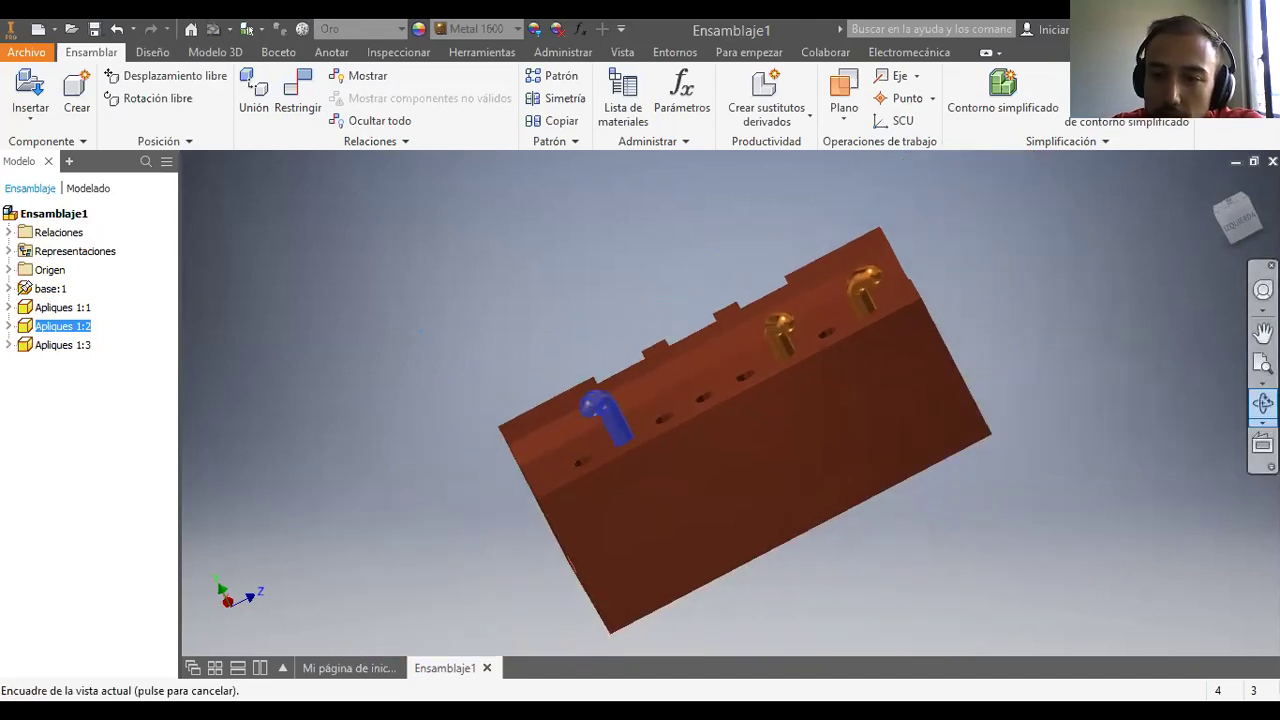
{"action": "left_click_drag", "start_coordinate": [886, 380], "coordinate": [580, 600]}
{"action": "left_click_drag", "start_coordinate": [800, 437], "coordinate": [815, 472]}
{"action": "key", "text": "Escape"}
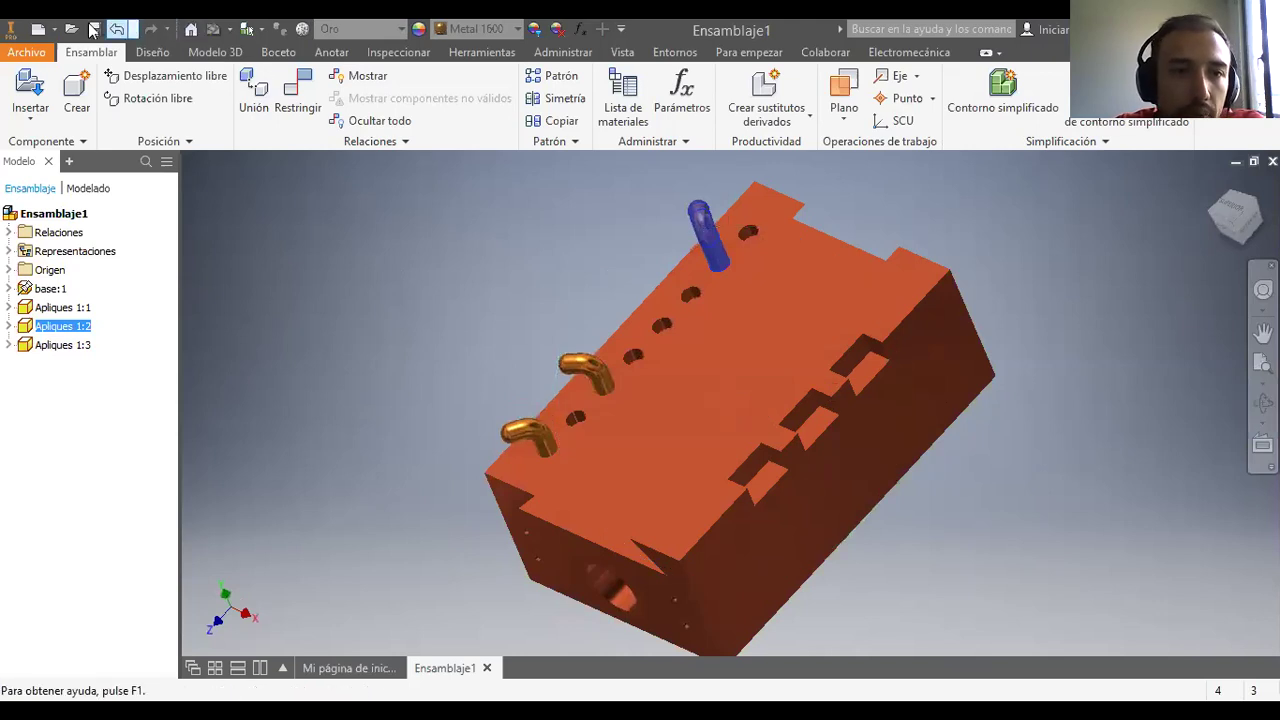
Step: Insert three instances of the Apliques 2 part from the Diseño II Automotriz folder beside the base
{"action": "left_click", "coordinate": [71, 30]}
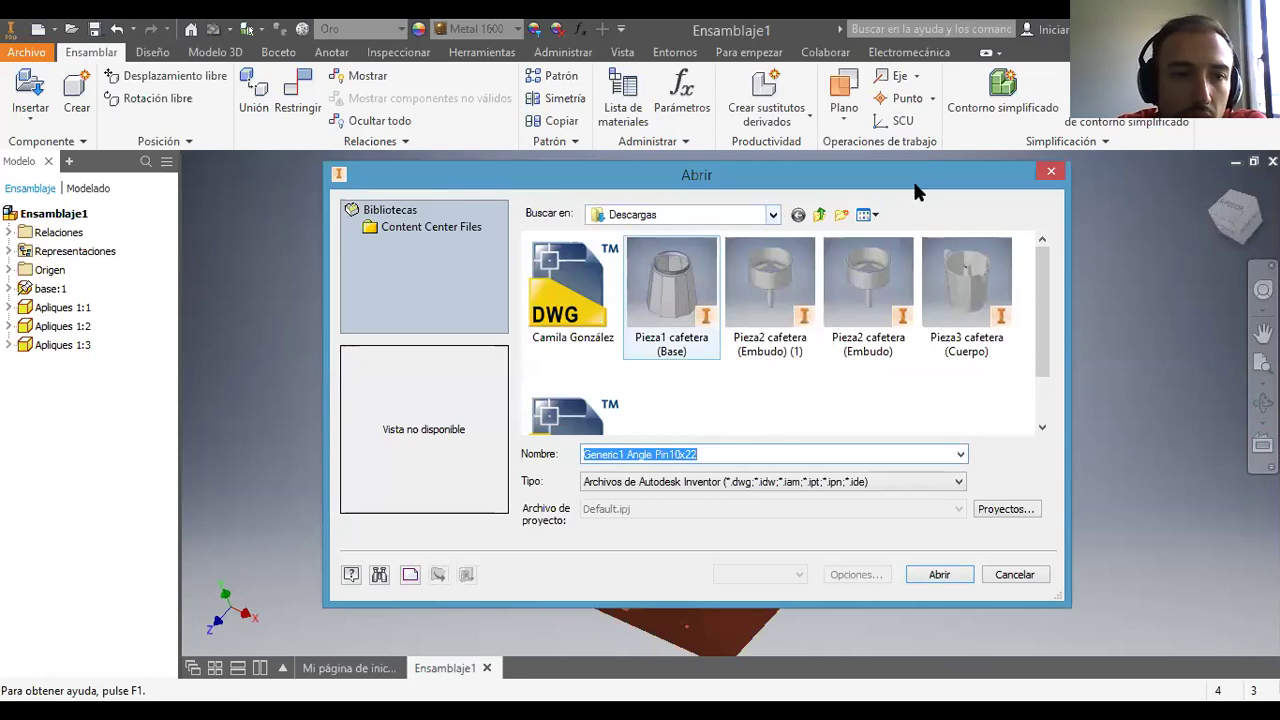
{"action": "key", "text": "Escape"}
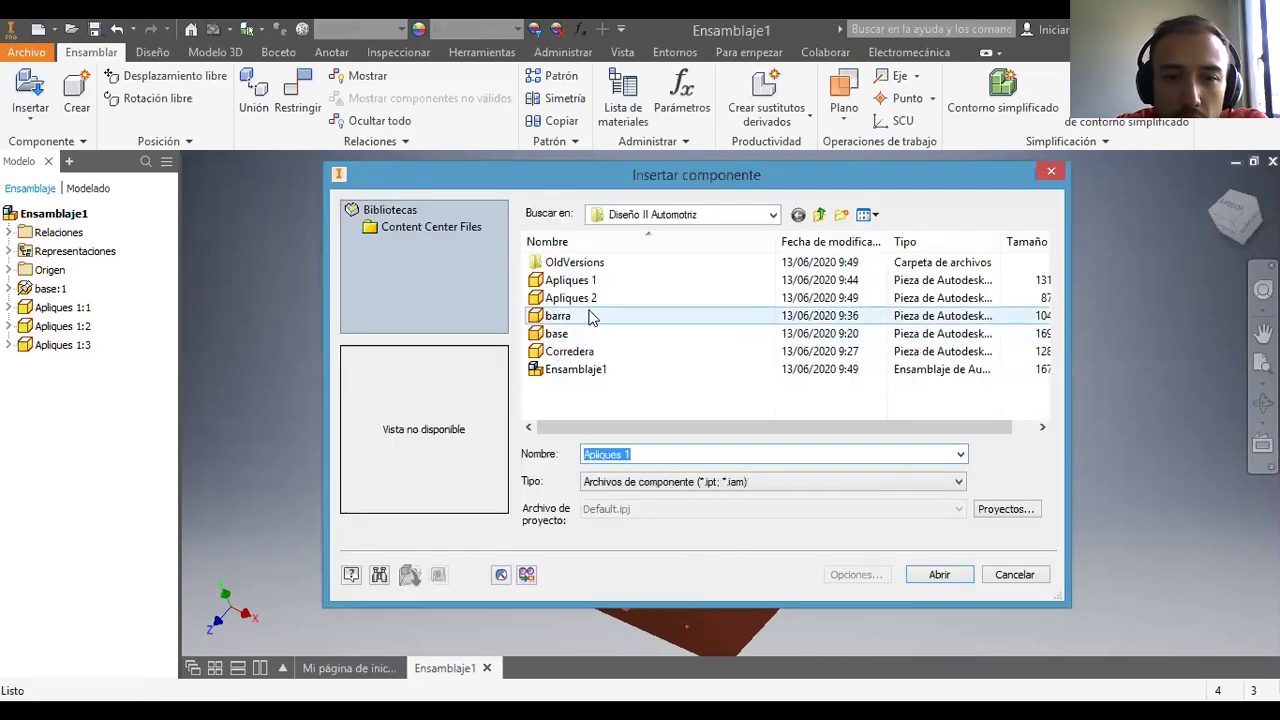
{"action": "left_click", "coordinate": [937, 574]}
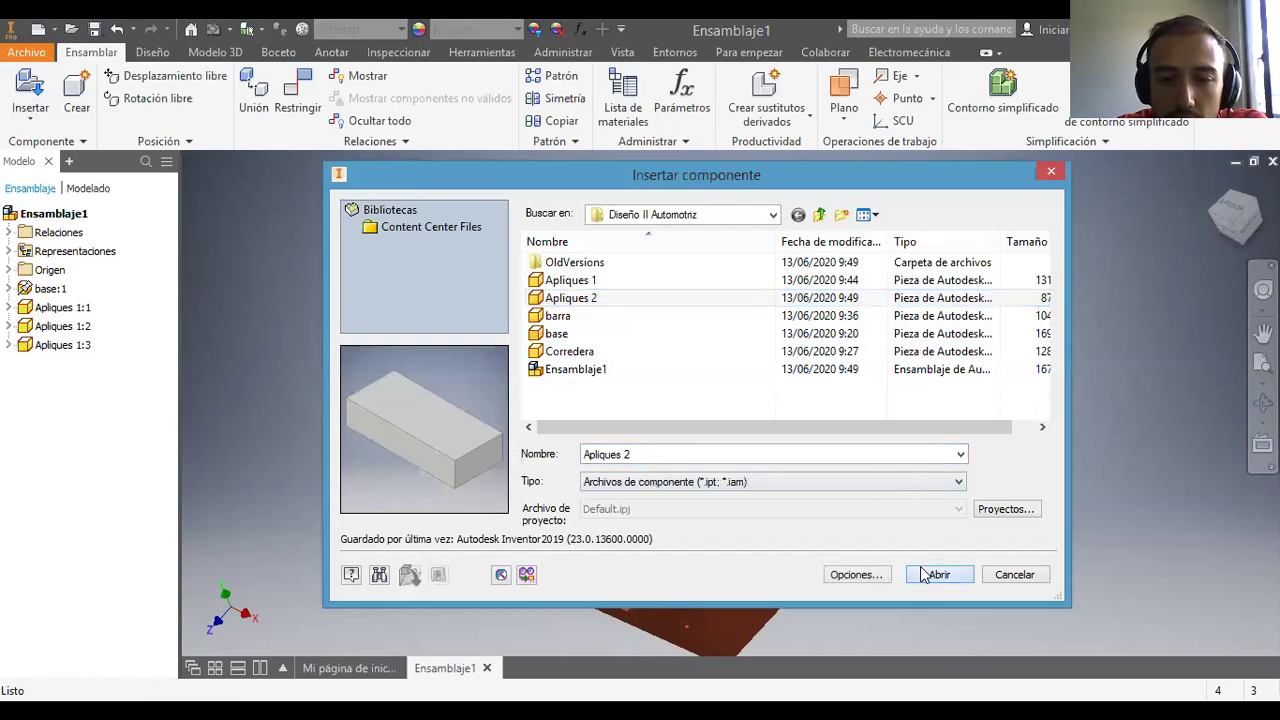
{"action": "left_click", "coordinate": [318, 355]}
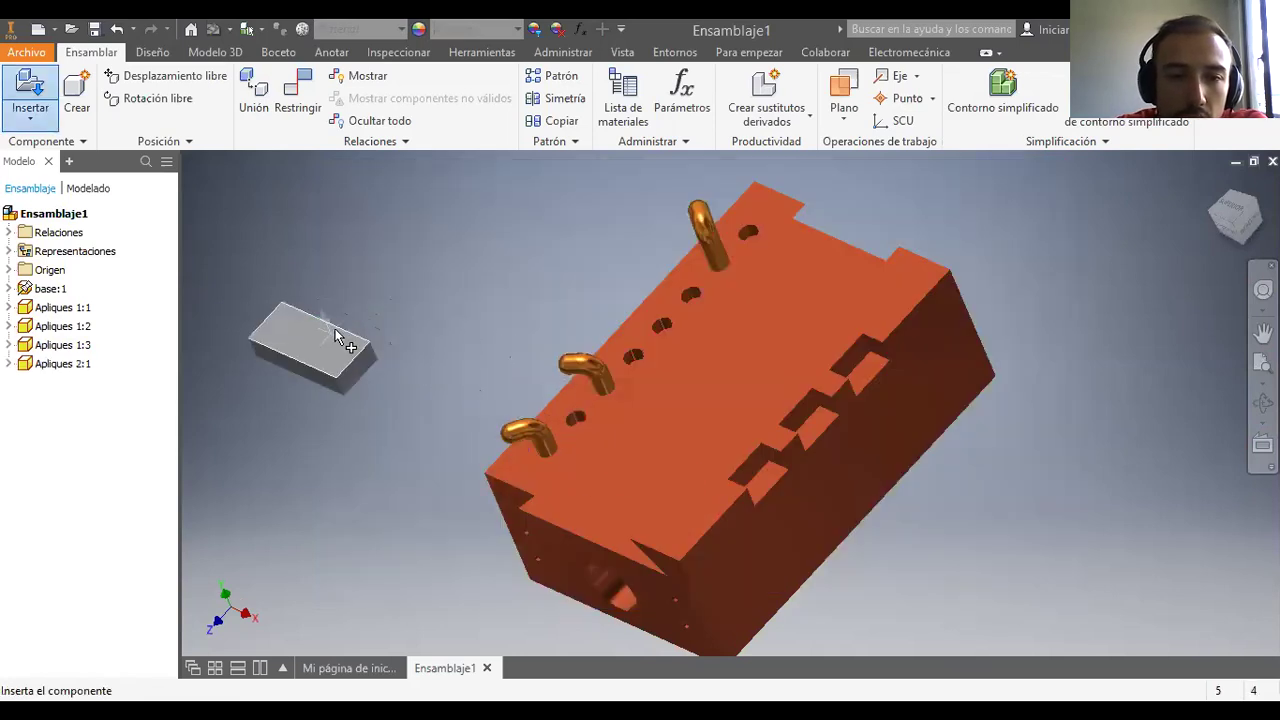
{"action": "left_click", "coordinate": [390, 307]}
{"action": "left_click", "coordinate": [489, 268]}
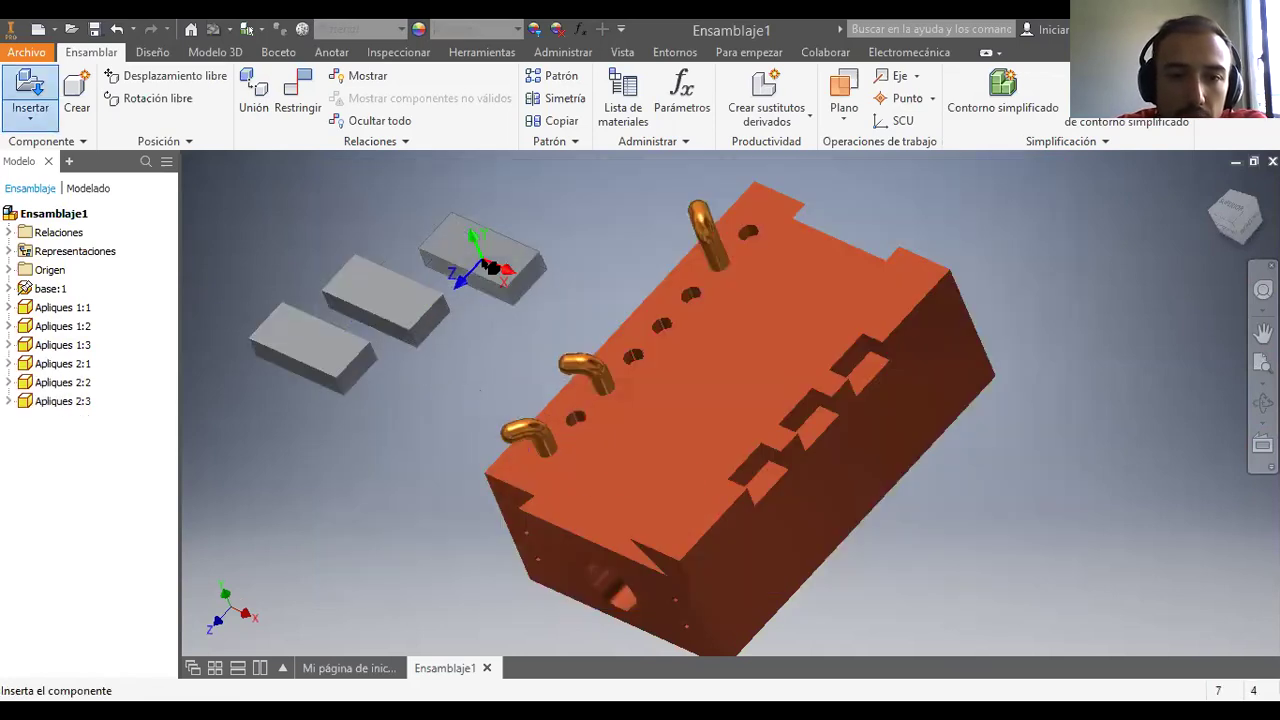
{"action": "key", "text": "Escape"}
Step: Assign the Hormigón material to the Apliques 2 blocks
{"action": "left_click", "coordinate": [480, 258]}
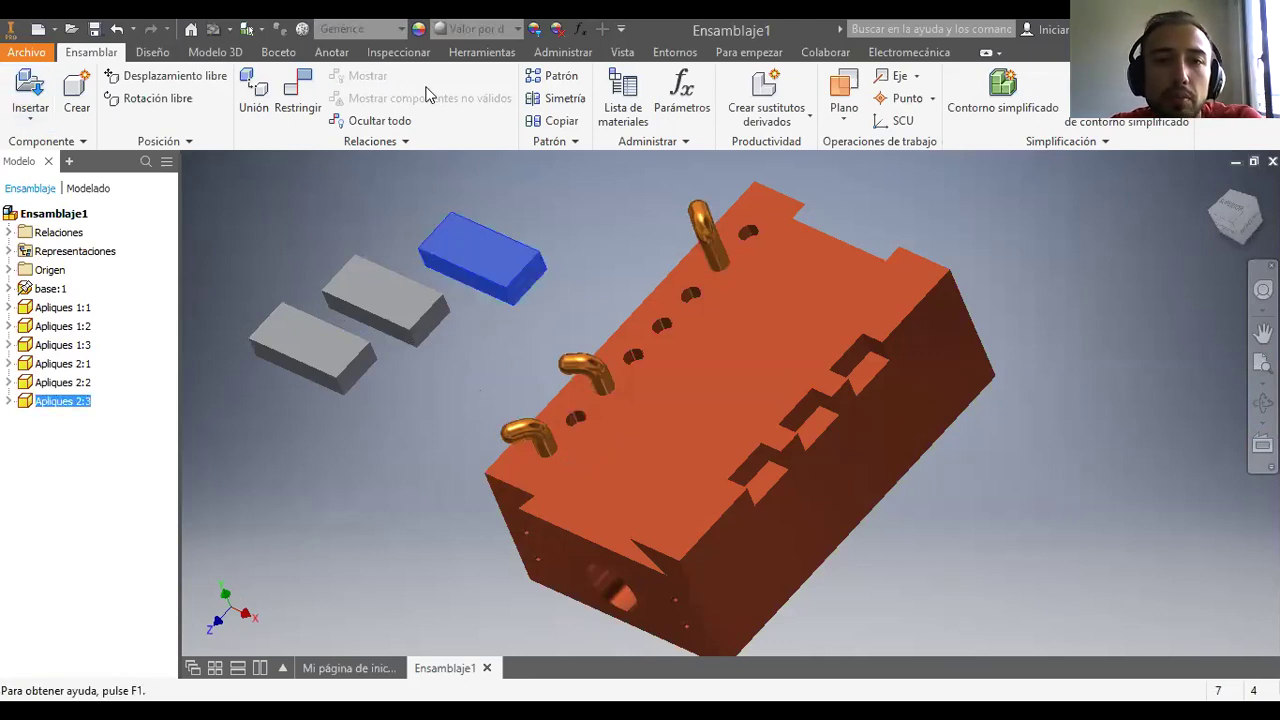
{"action": "left_click", "coordinate": [400, 28]}
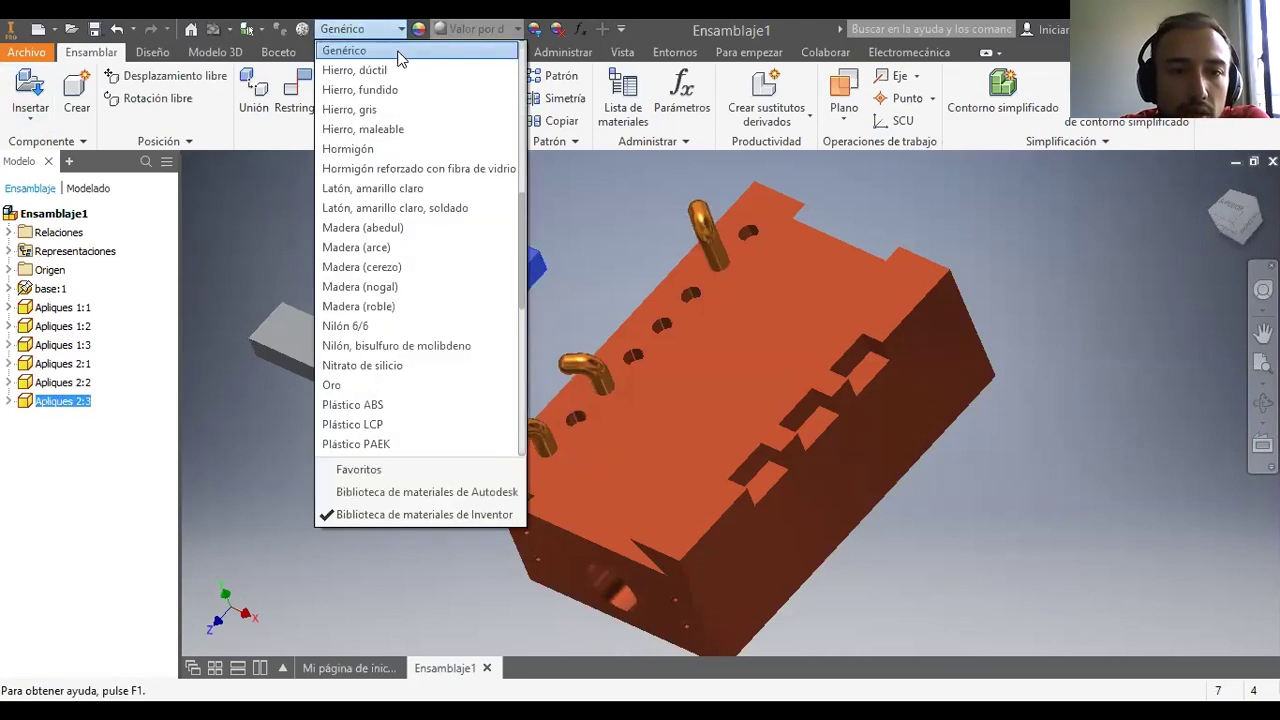
{"action": "left_click", "coordinate": [427, 148]}
{"action": "left_click", "coordinate": [440, 388]}
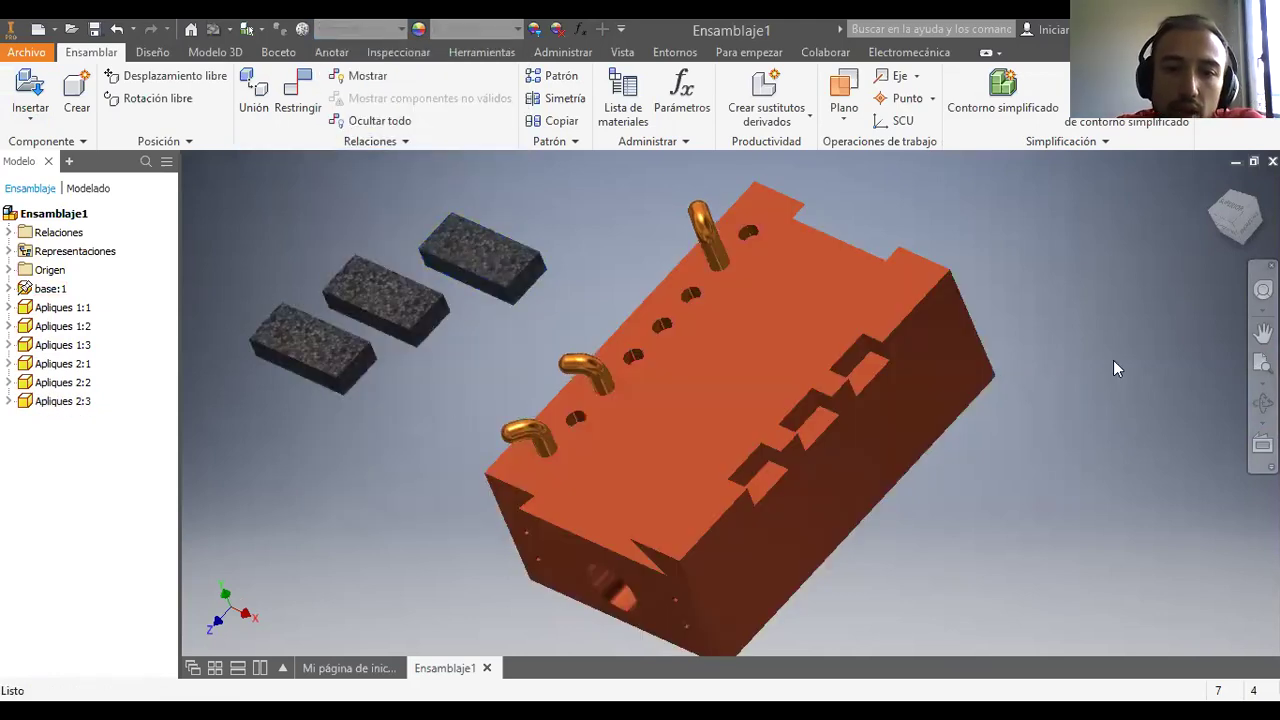
Step: Mate the small end face of one Apliques 2 block to the back wall of the base's nearest side notch with 0,000 mm offset
{"action": "middle_click_drag", "start_coordinate": [1017, 465], "coordinate": [1078, 450]}
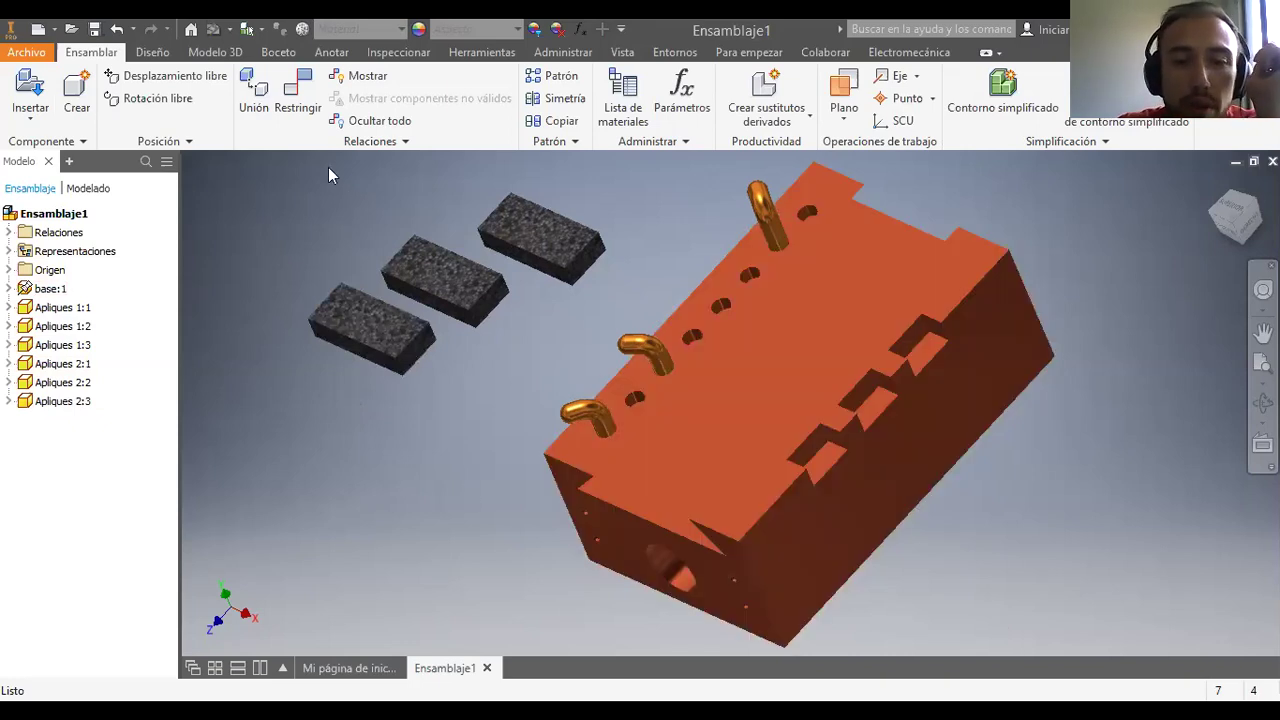
{"action": "left_click", "coordinate": [297, 107]}
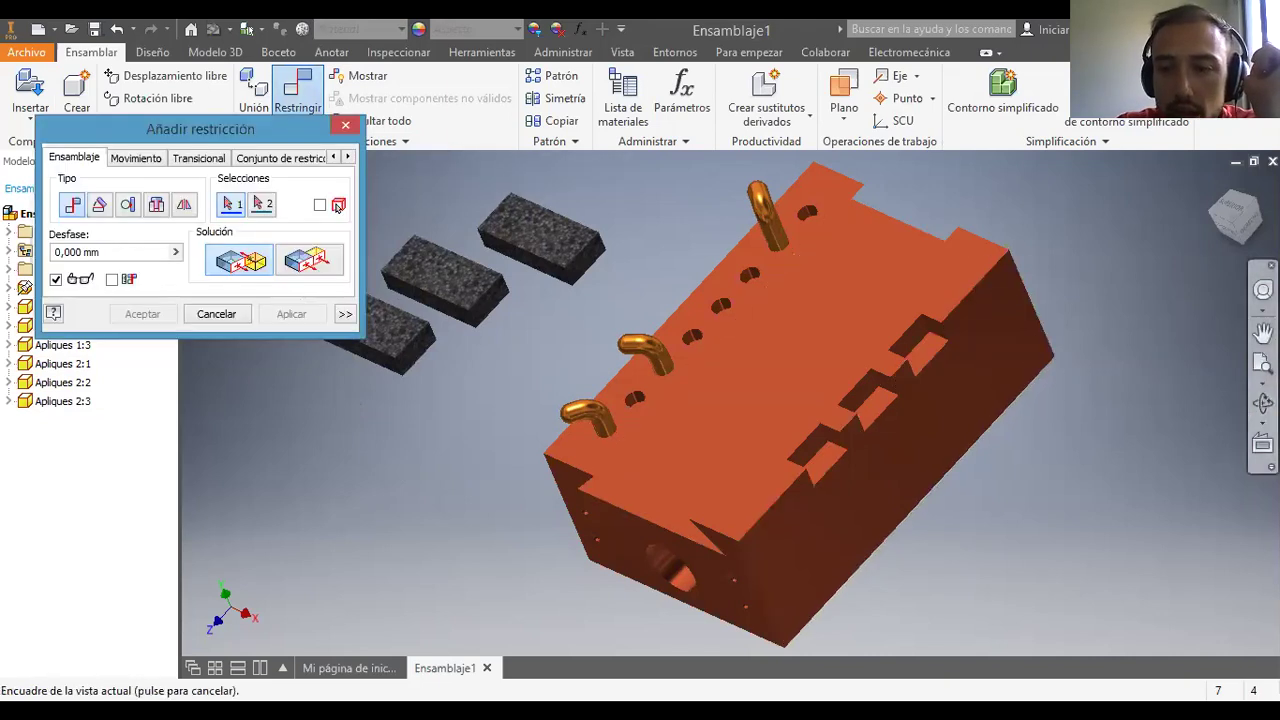
{"action": "left_click_drag", "start_coordinate": [590, 416], "coordinate": [744, 449]}
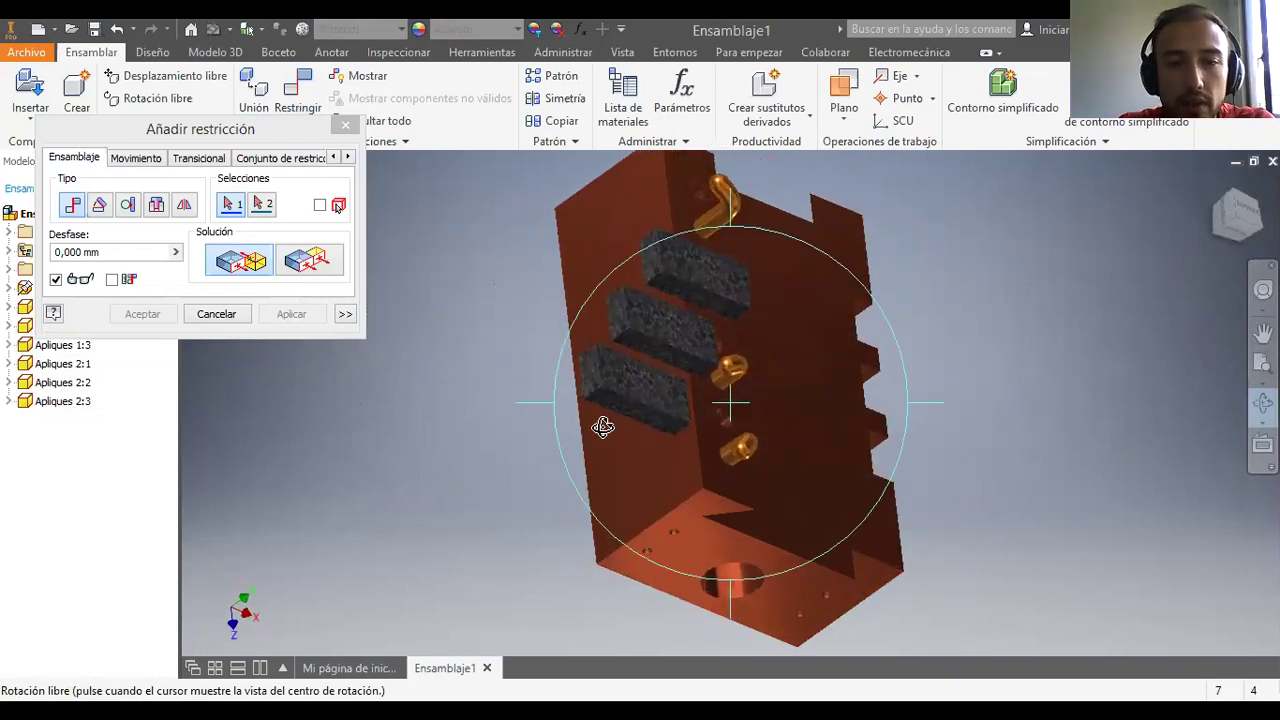
{"action": "key", "text": "Escape"}
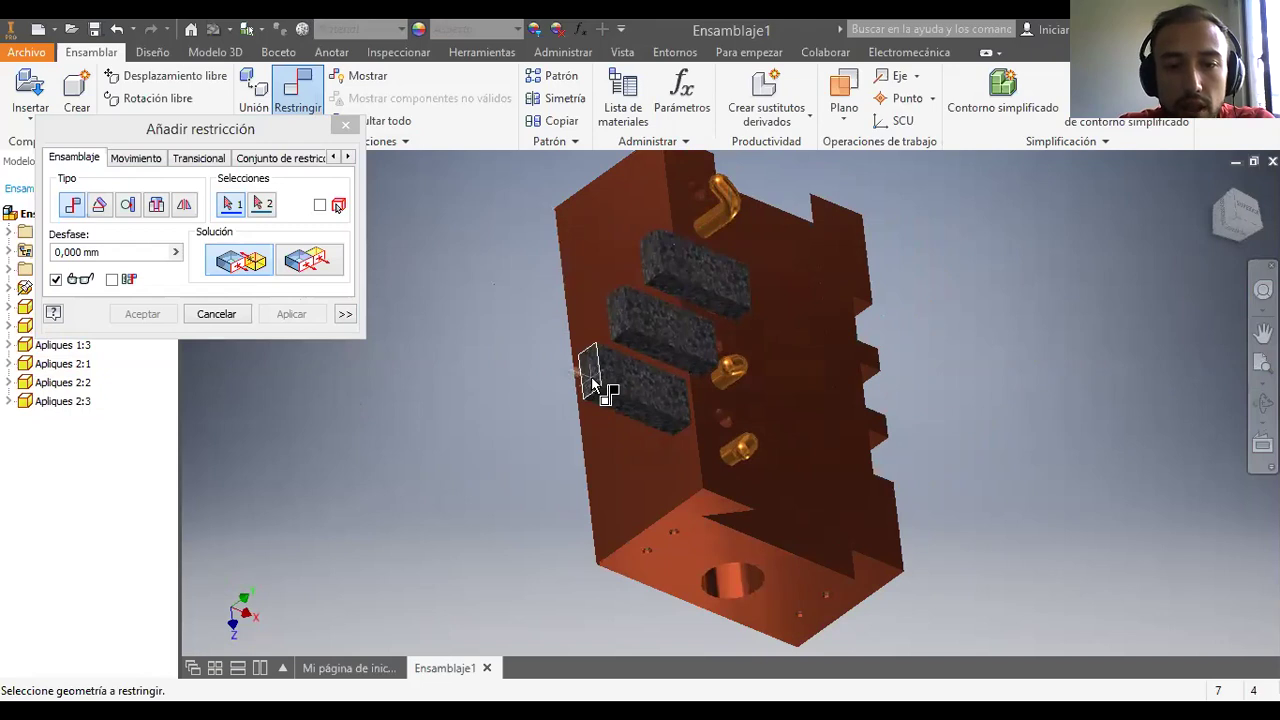
{"action": "left_click", "coordinate": [595, 385]}
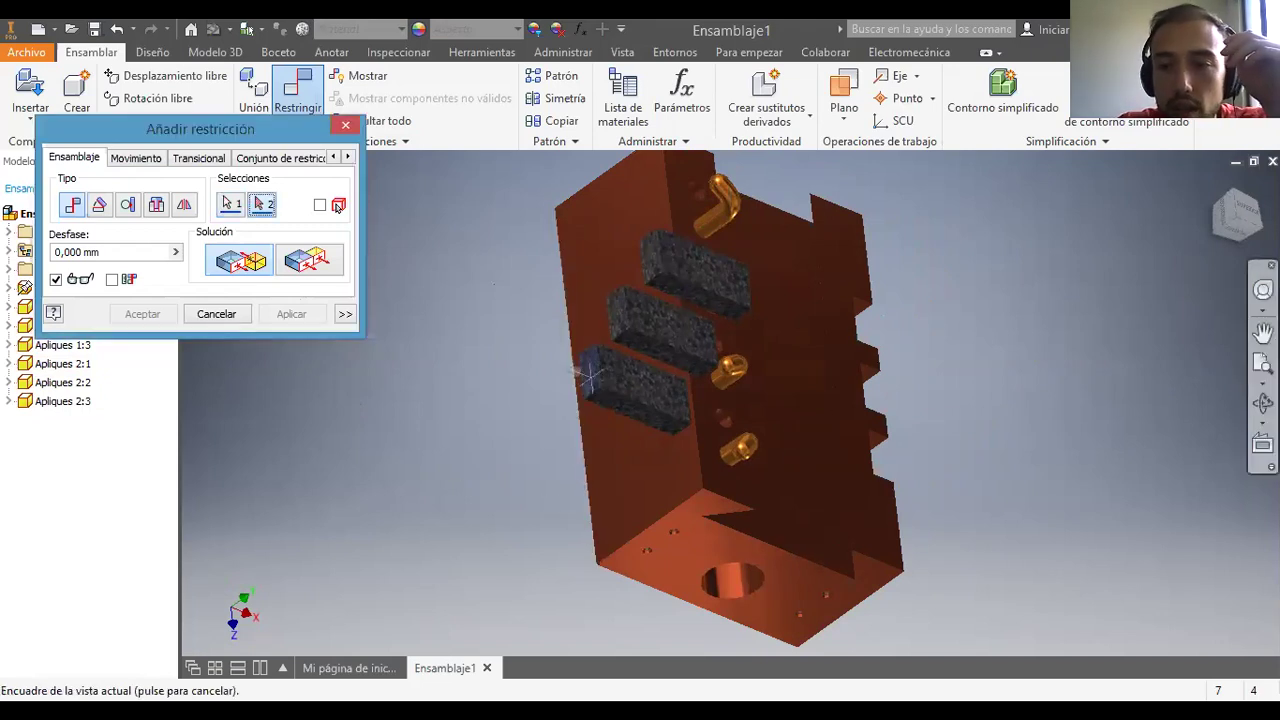
{"action": "left_click", "coordinate": [1263, 403]}
{"action": "left_click_drag", "start_coordinate": [720, 466], "coordinate": [551, 414]}
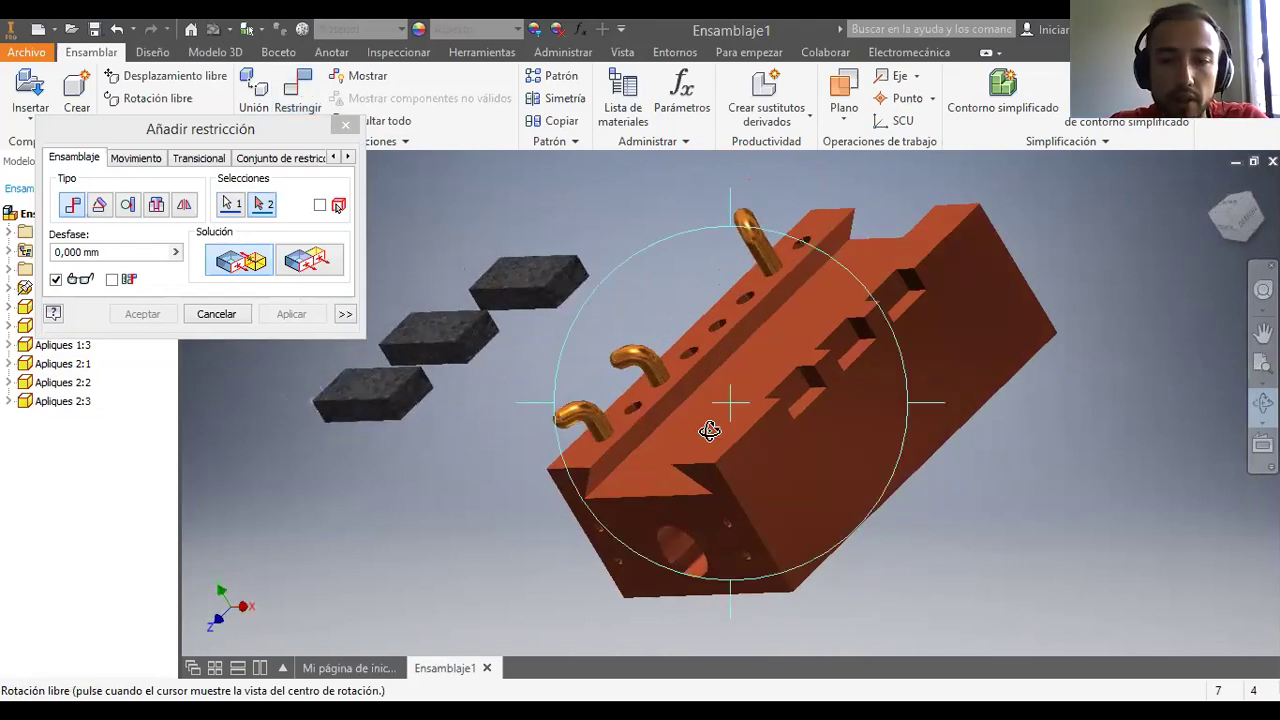
{"action": "key", "text": "Escape"}
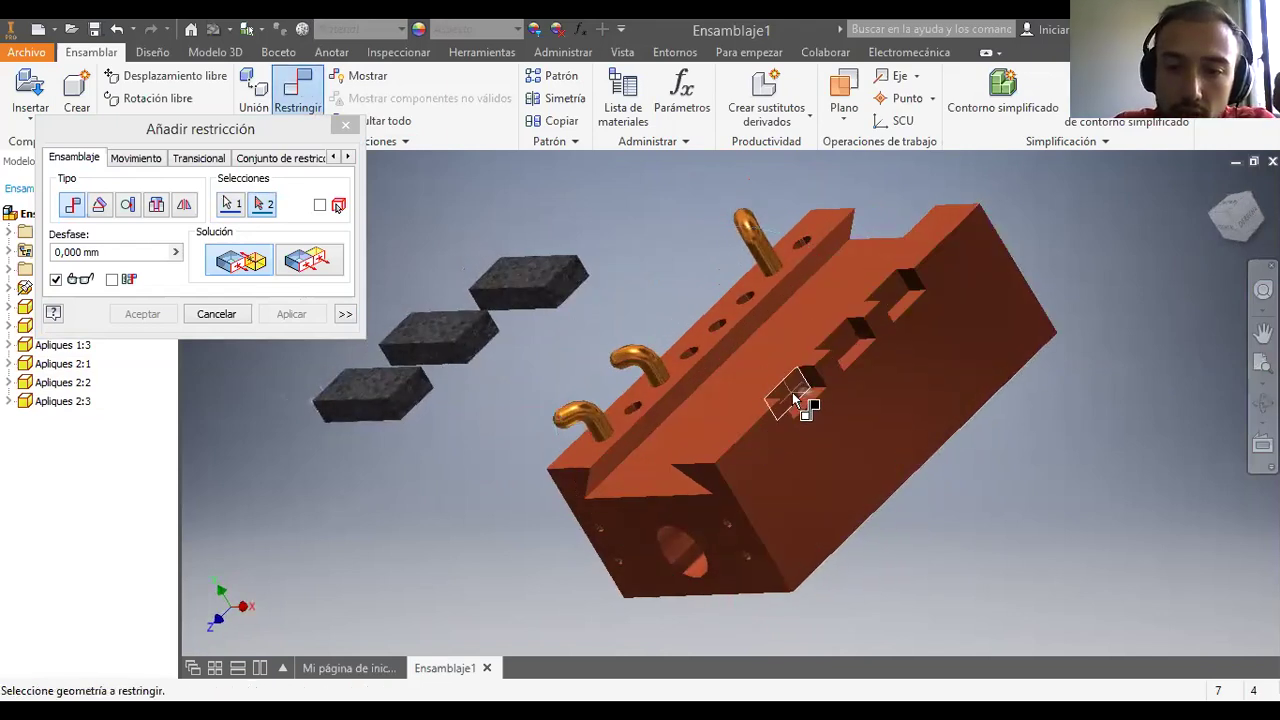
{"action": "left_click", "coordinate": [793, 400]}
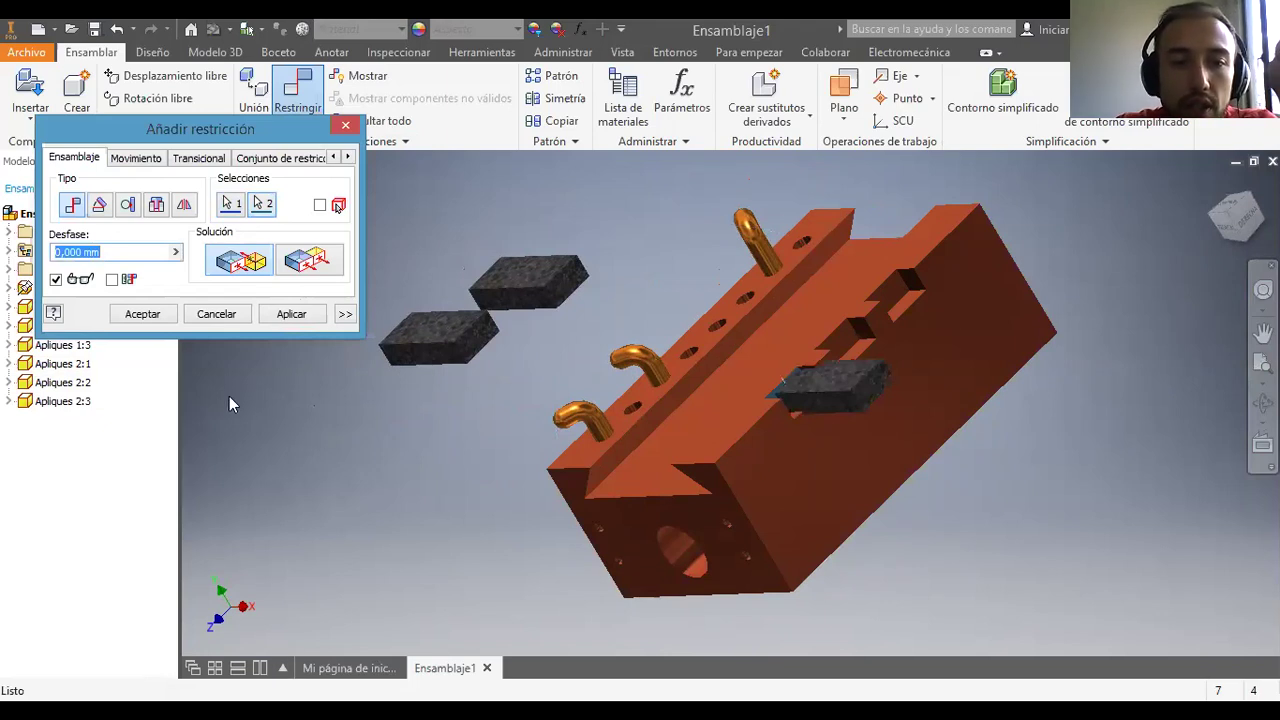
{"action": "left_click", "coordinate": [291, 314]}
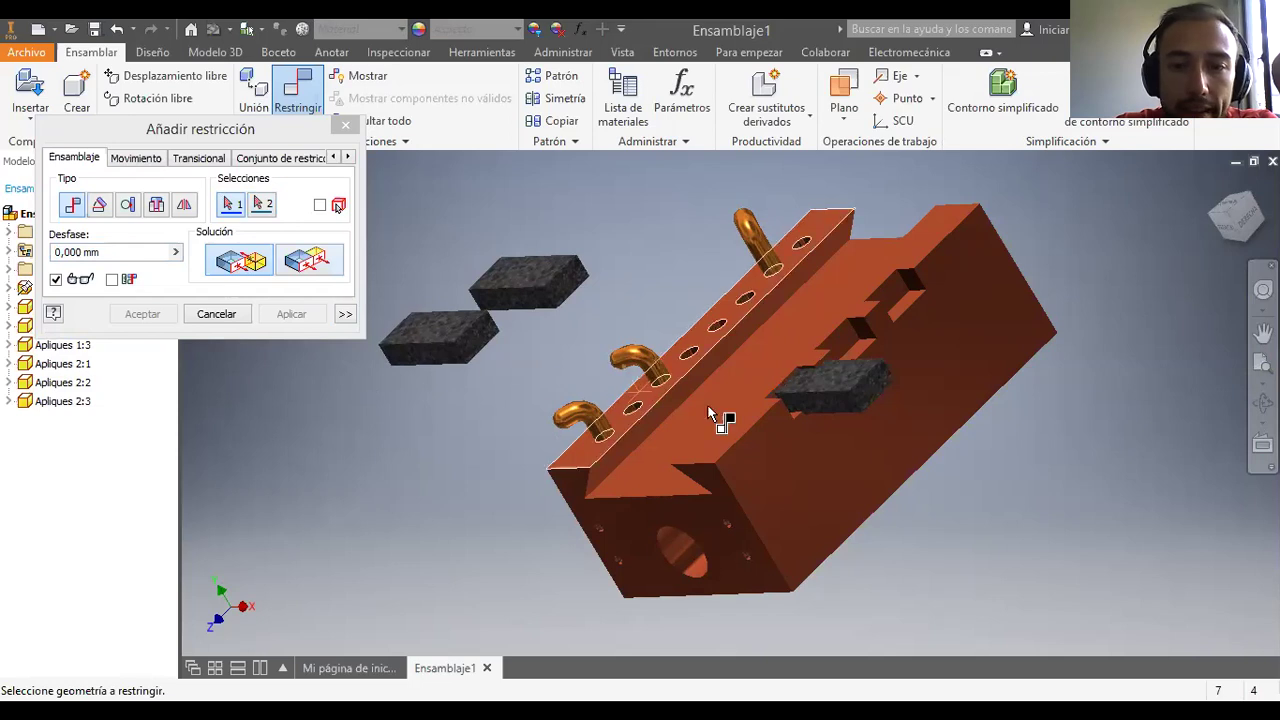
Step: Mate the long side face of Apliques 2:1 to the side wall of the same notch with 0,000 mm offset
{"action": "left_click", "coordinate": [836, 440]}
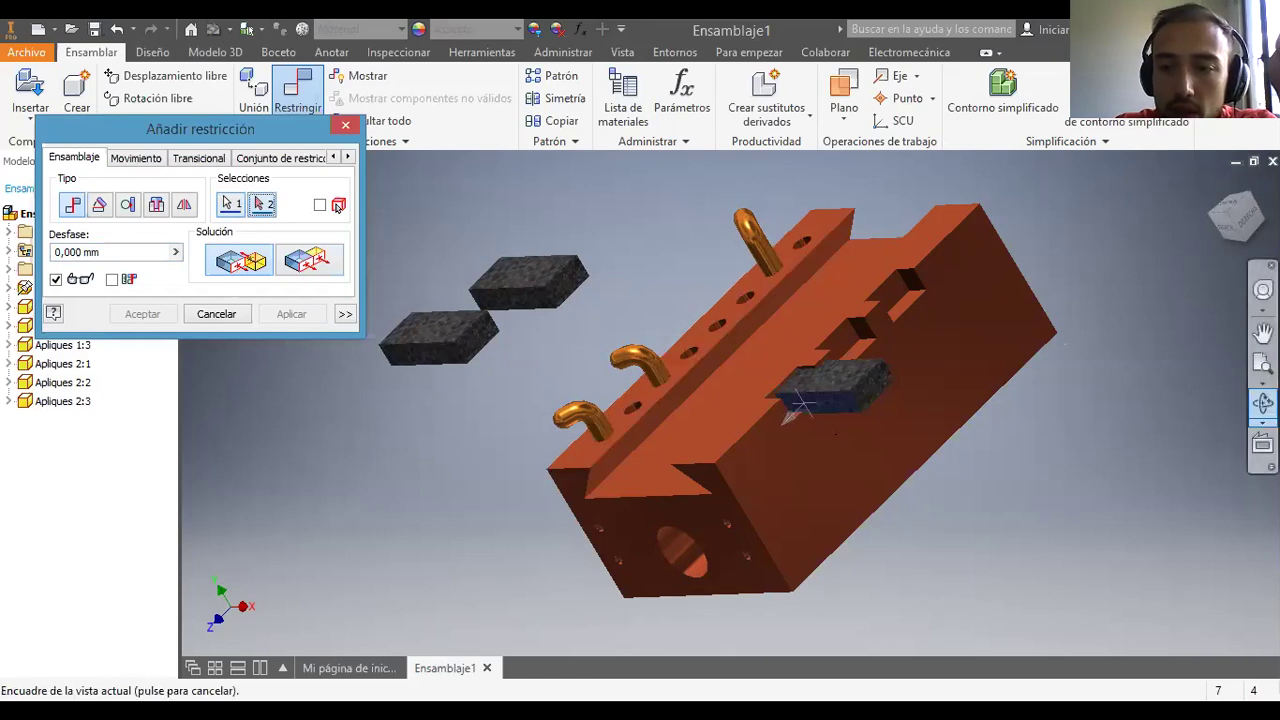
{"action": "left_click", "coordinate": [1263, 403]}
{"action": "left_click_drag", "start_coordinate": [731, 400], "coordinate": [643, 588]}
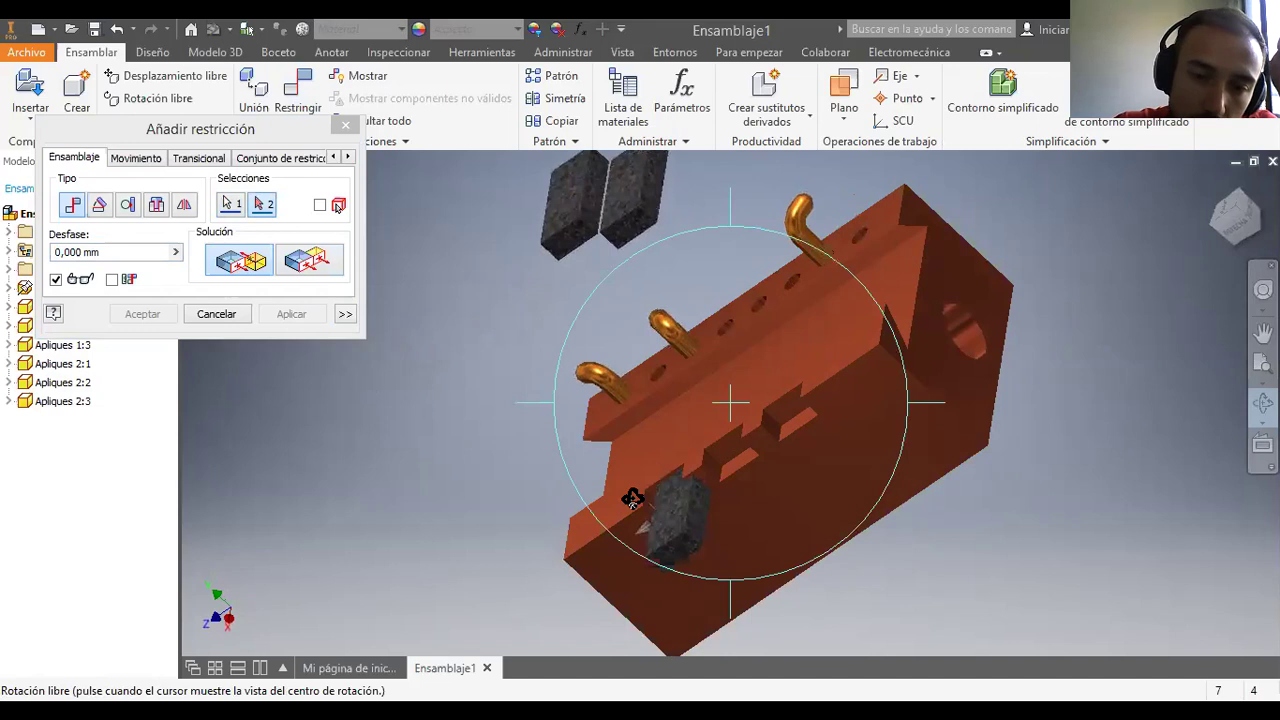
{"action": "scroll", "coordinate": [633, 498], "scroll_direction": "down", "scroll_amount": 5}
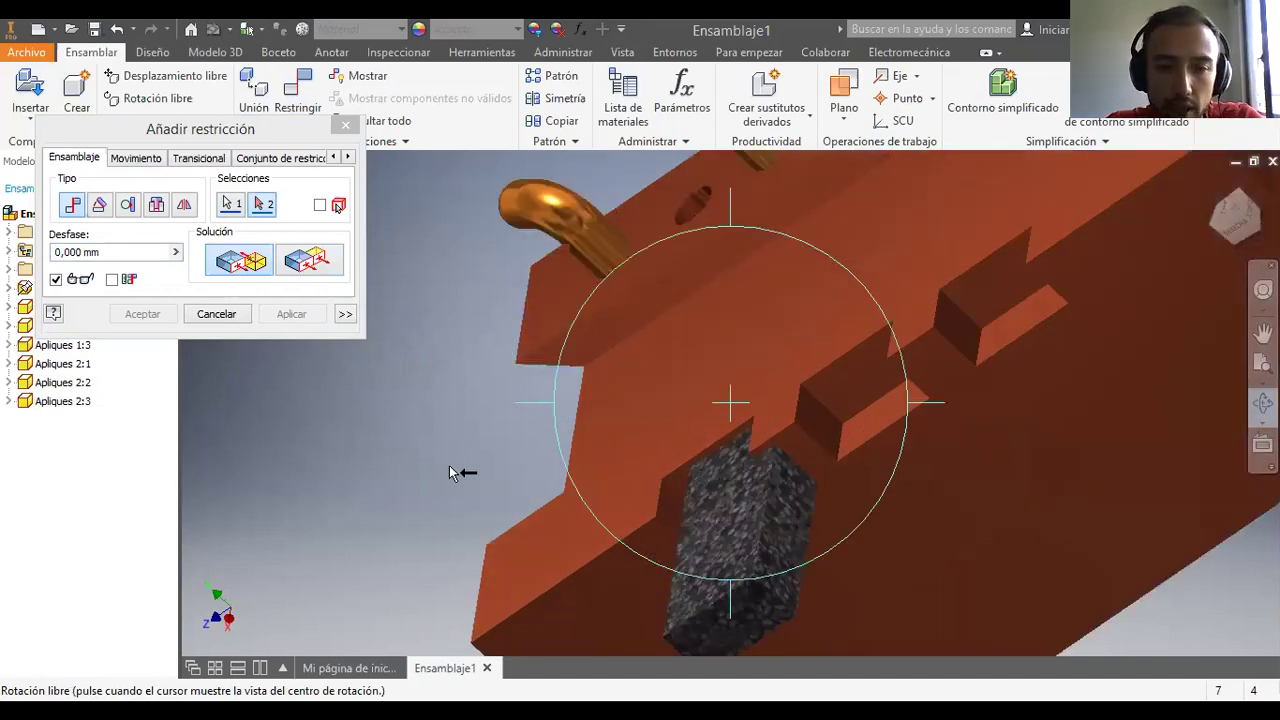
{"action": "key", "text": "Escape"}
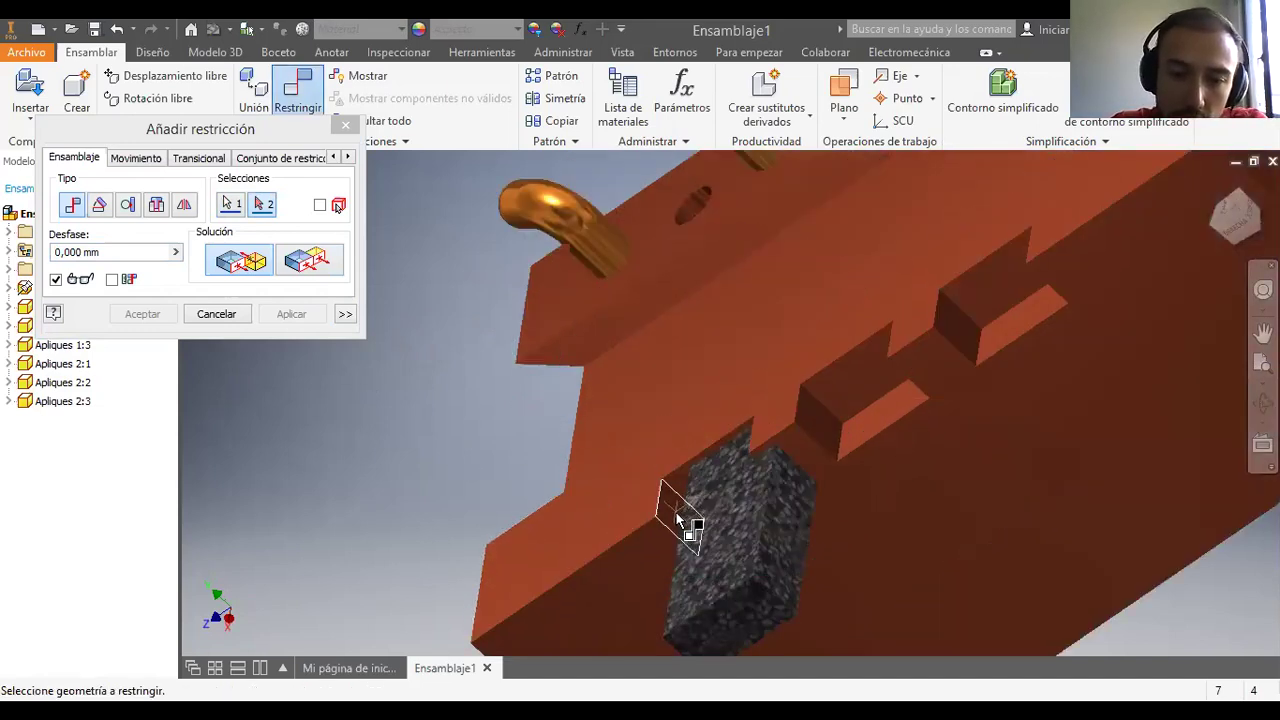
{"action": "left_click", "coordinate": [677, 517]}
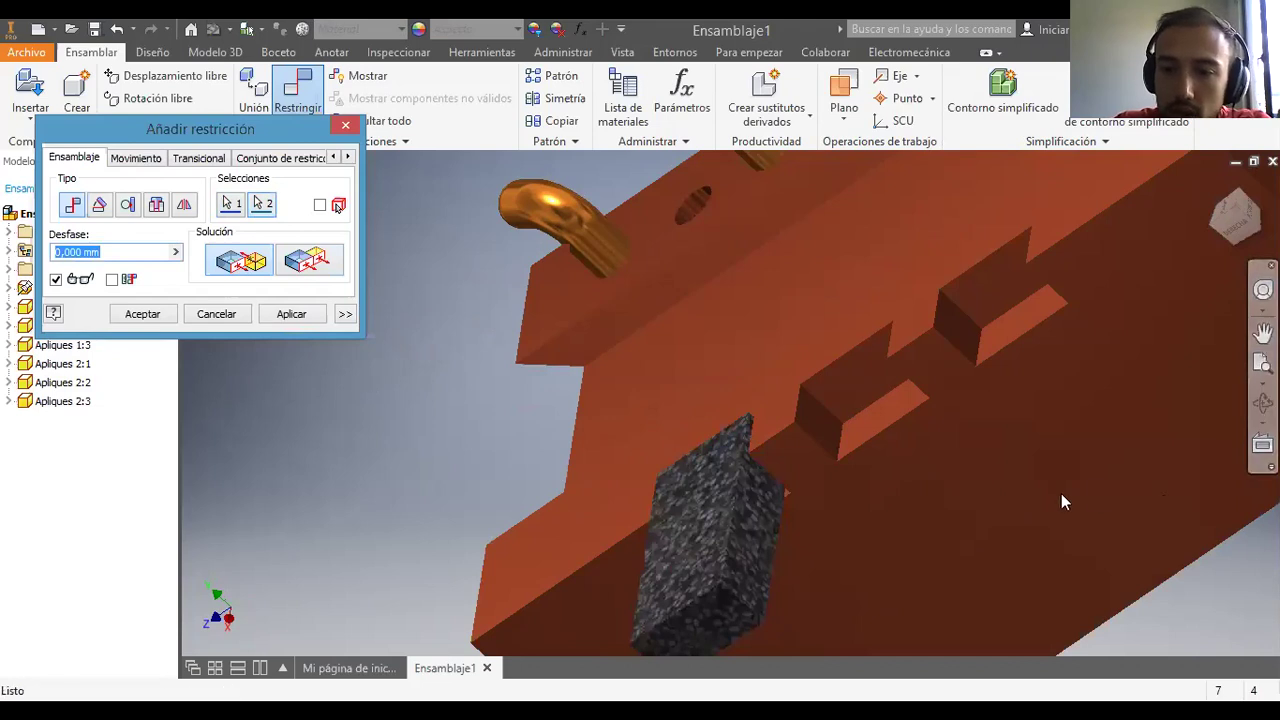
{"action": "middle_click_drag", "start_coordinate": [907, 525], "coordinate": [1006, 373]}
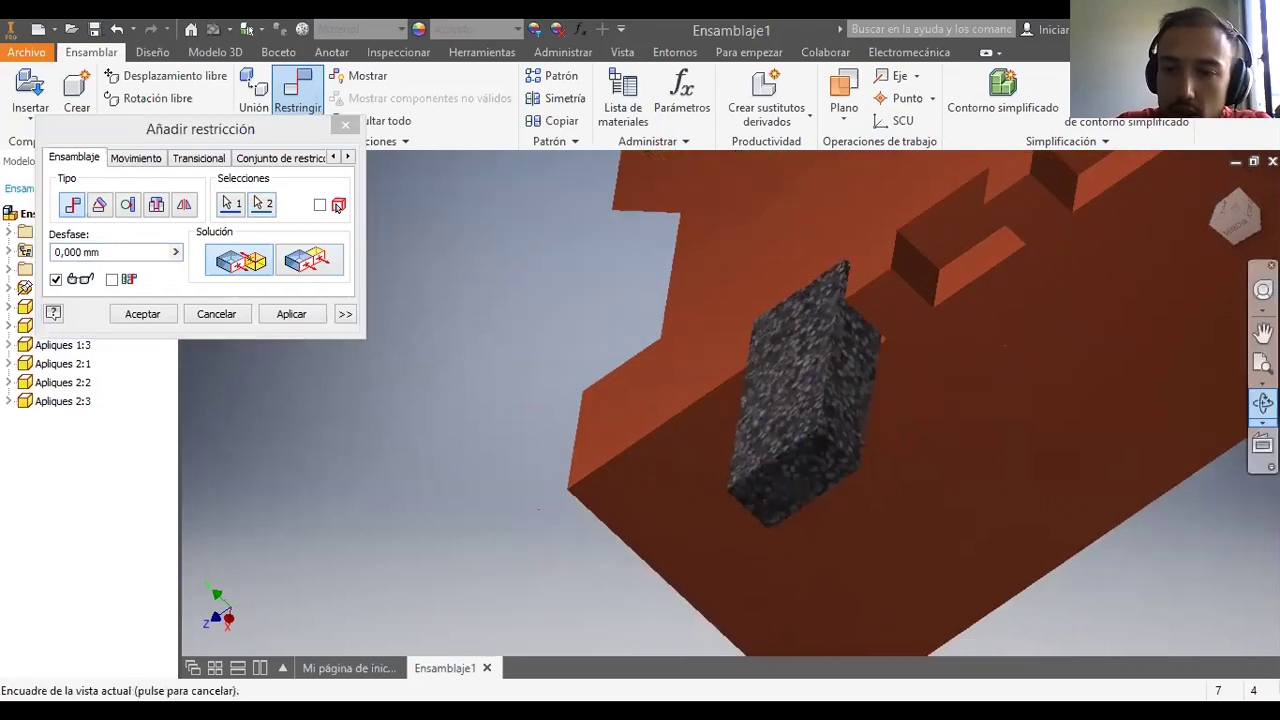
{"action": "key", "text": "F4"}
{"action": "left_click_drag", "start_coordinate": [1006, 409], "coordinate": [838, 393]}
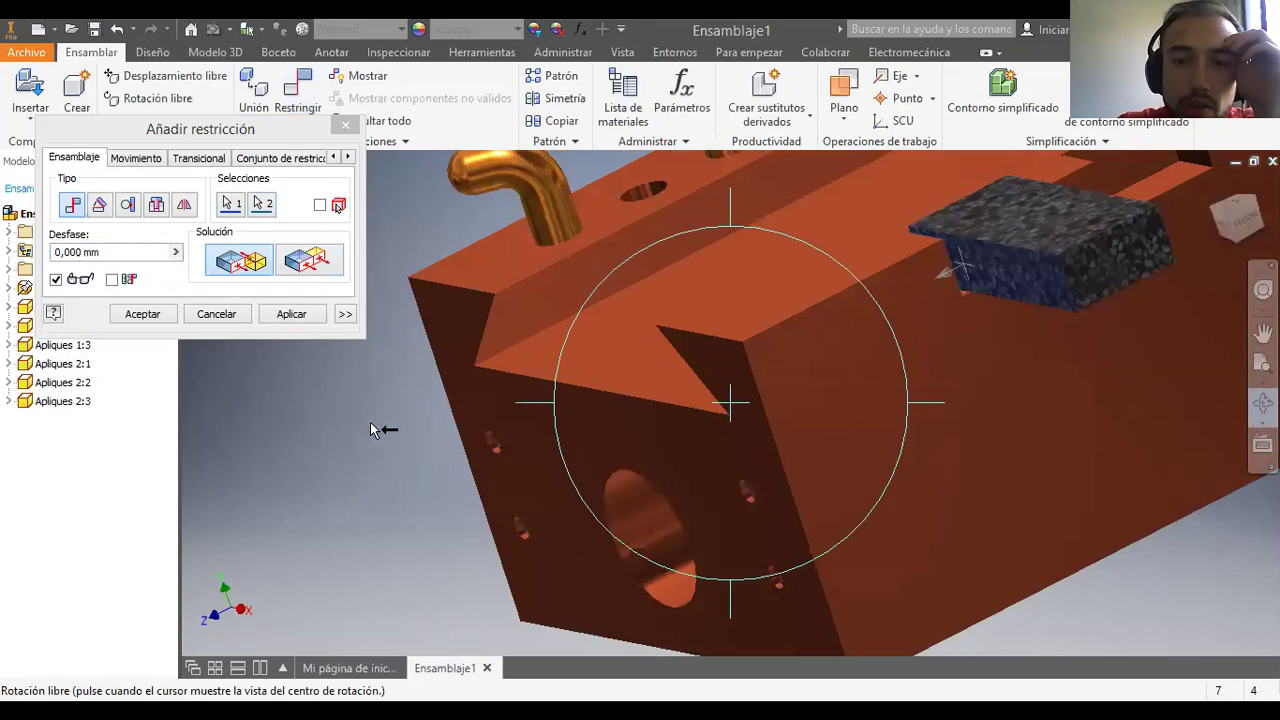
{"action": "left_click", "coordinate": [142, 314]}
Step: Lift Apliques 2:1 clear of the notch and mate its underside to the notch floor with 0,000 mm offset
{"action": "left_click_drag", "start_coordinate": [1026, 261], "coordinate": [917, 220]}
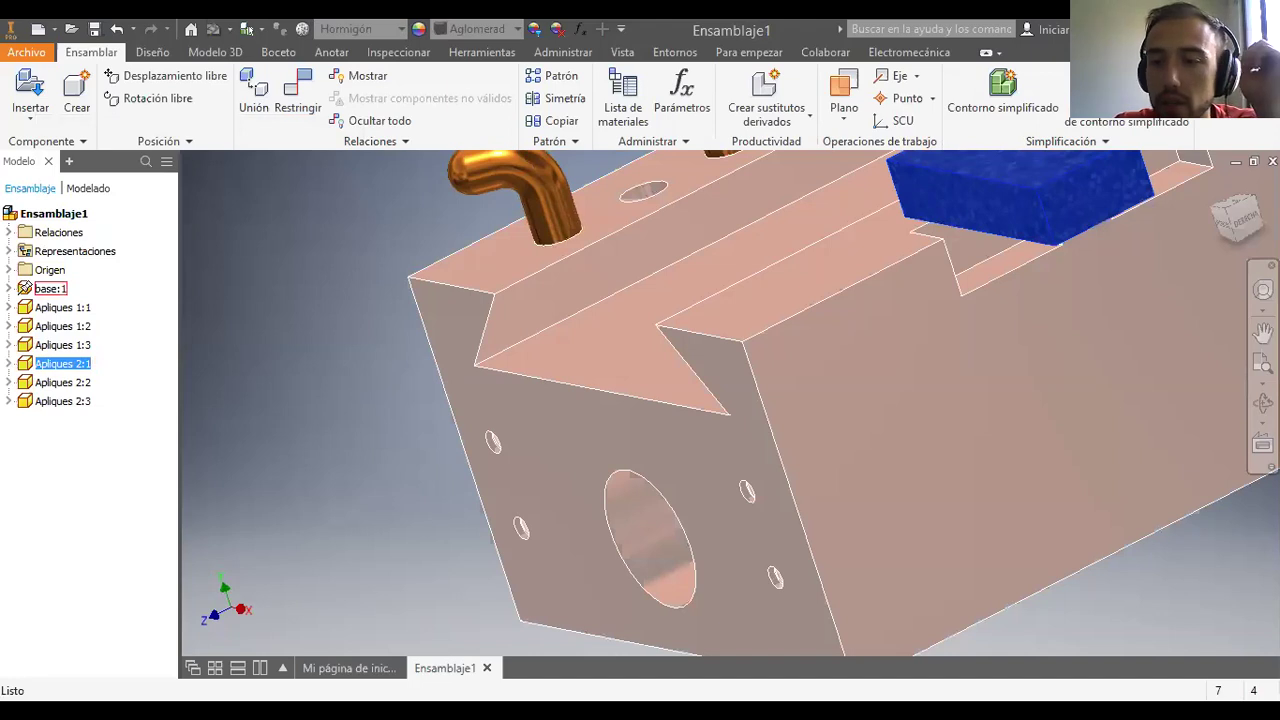
{"action": "left_click", "coordinate": [295, 92]}
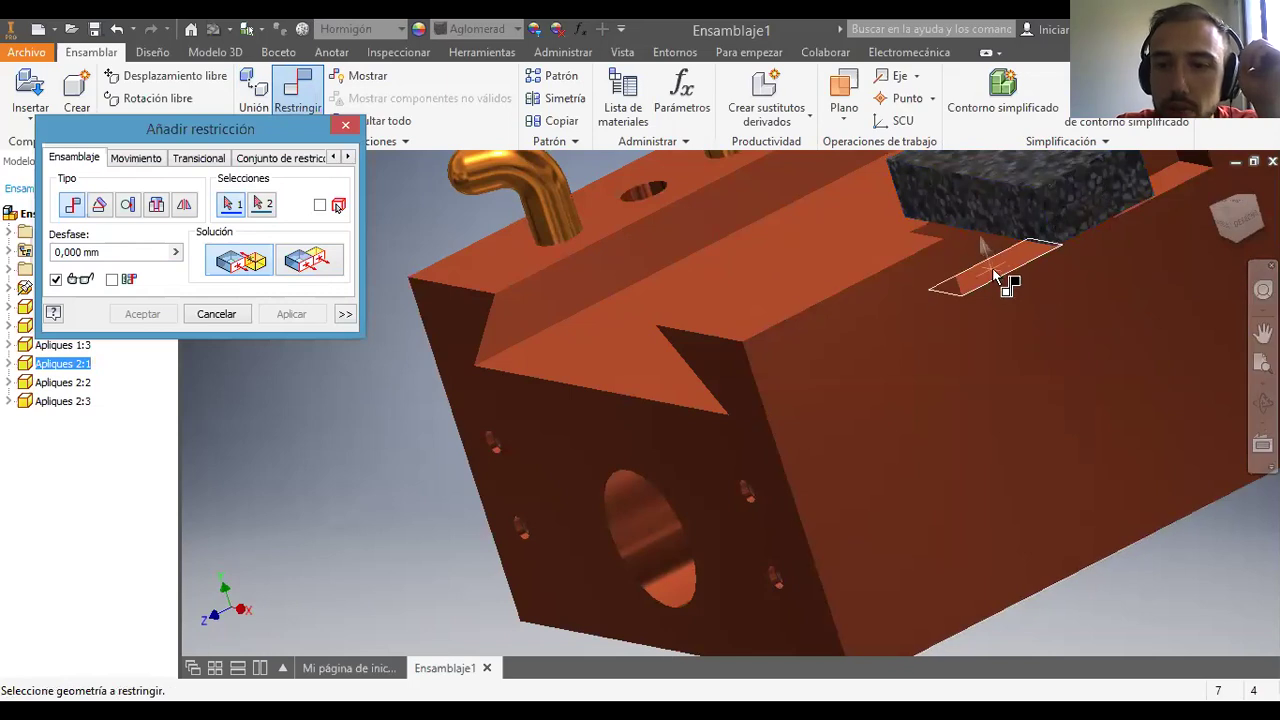
{"action": "left_click", "coordinate": [995, 276]}
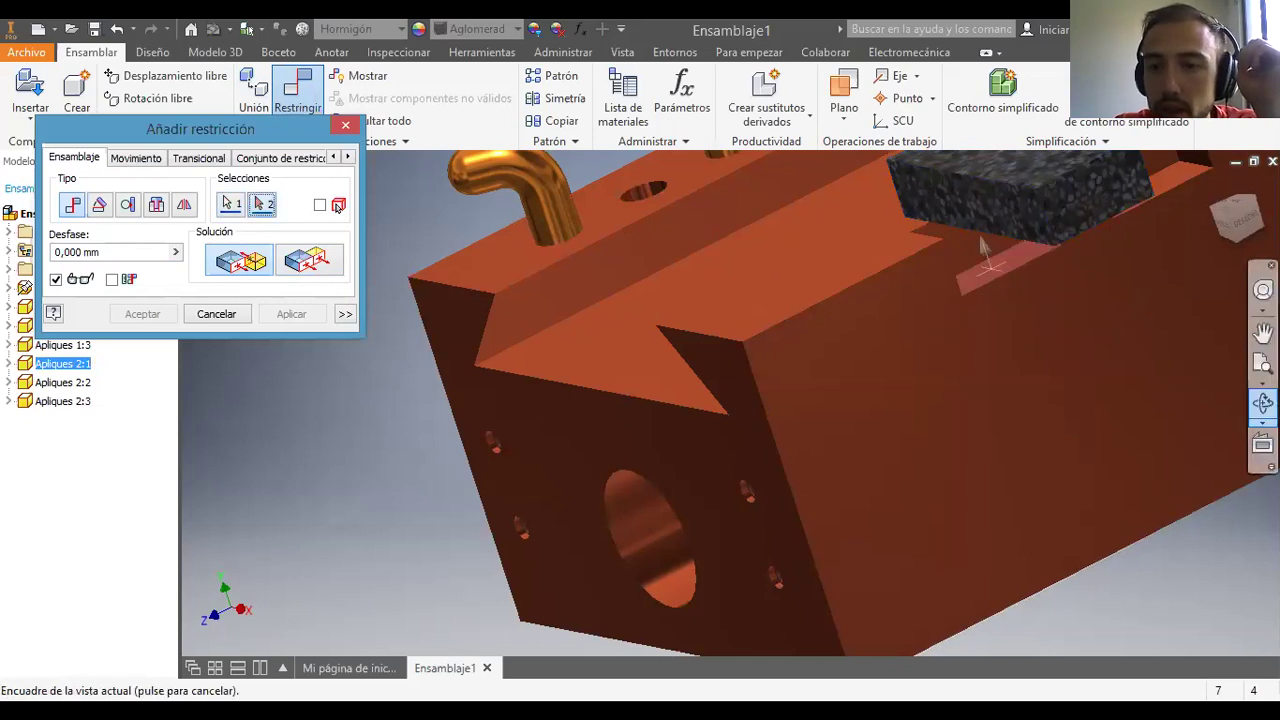
{"action": "left_click", "coordinate": [1263, 403]}
{"action": "left_click_drag", "start_coordinate": [837, 344], "coordinate": [819, 210]}
{"action": "left_click_drag", "start_coordinate": [907, 234], "coordinate": [777, 483]}
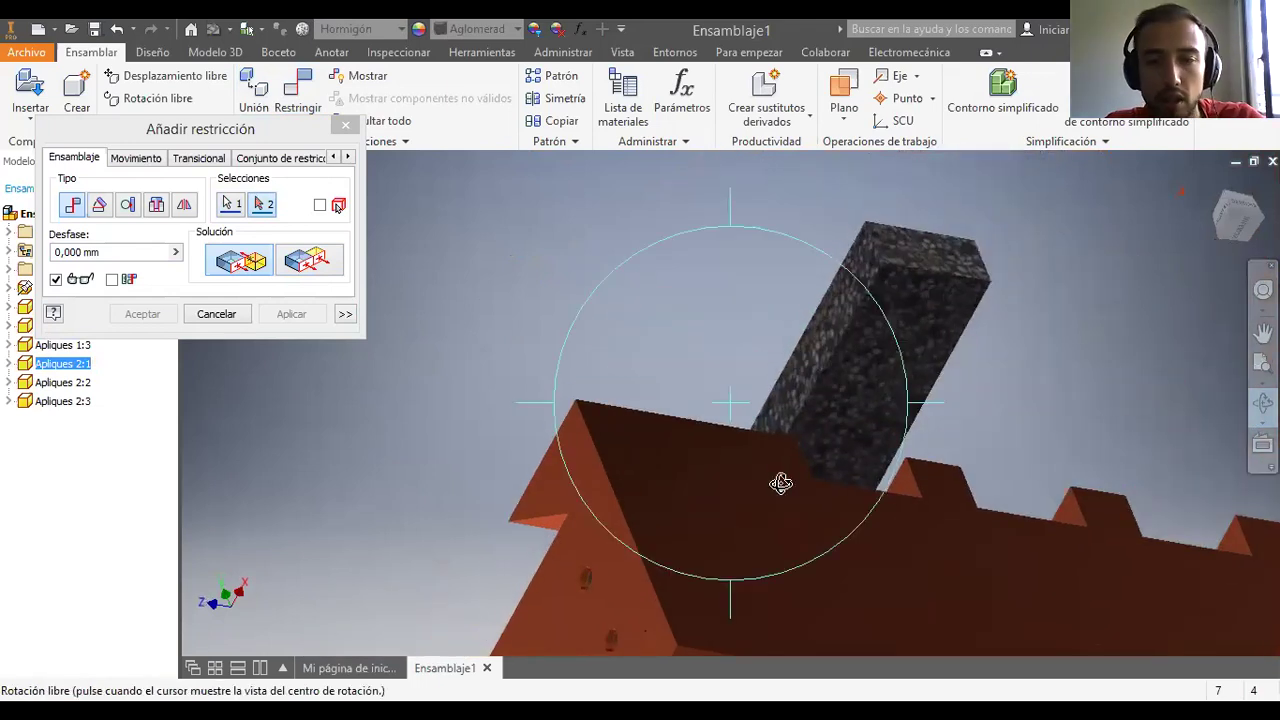
{"action": "key", "text": "Escape"}
{"action": "left_click", "coordinate": [862, 398]}
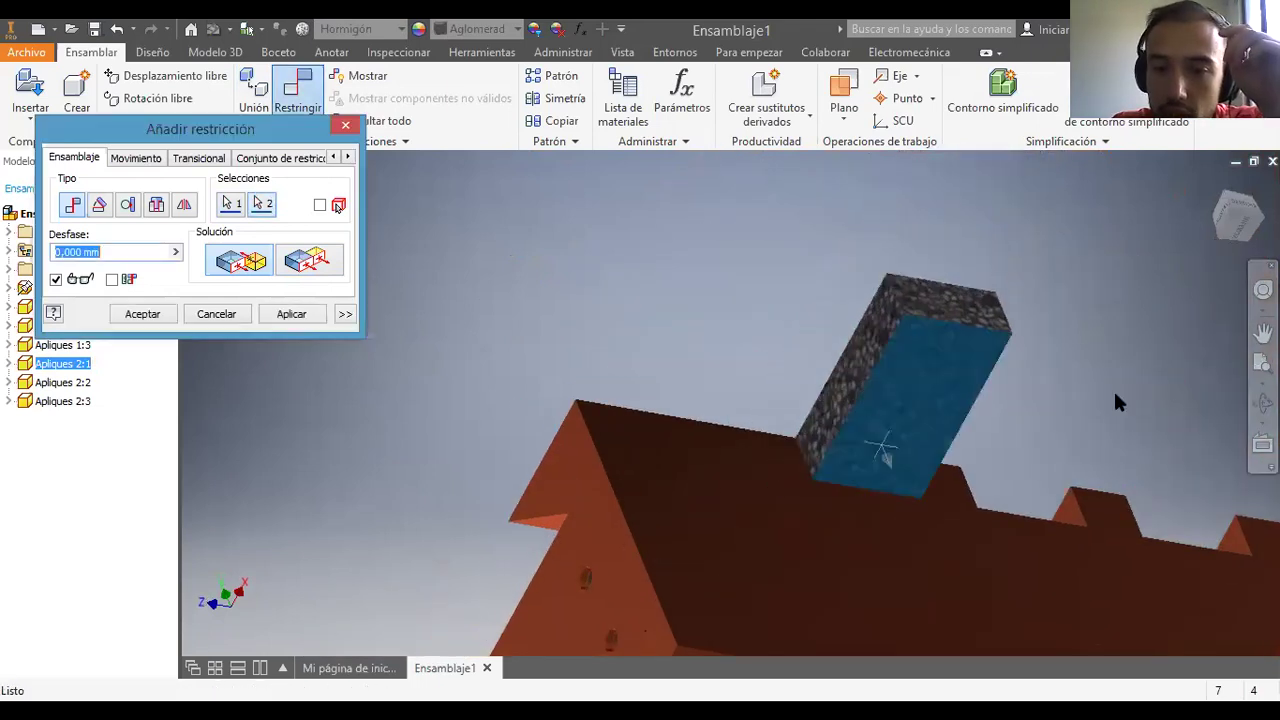
{"action": "left_click", "coordinate": [140, 314]}
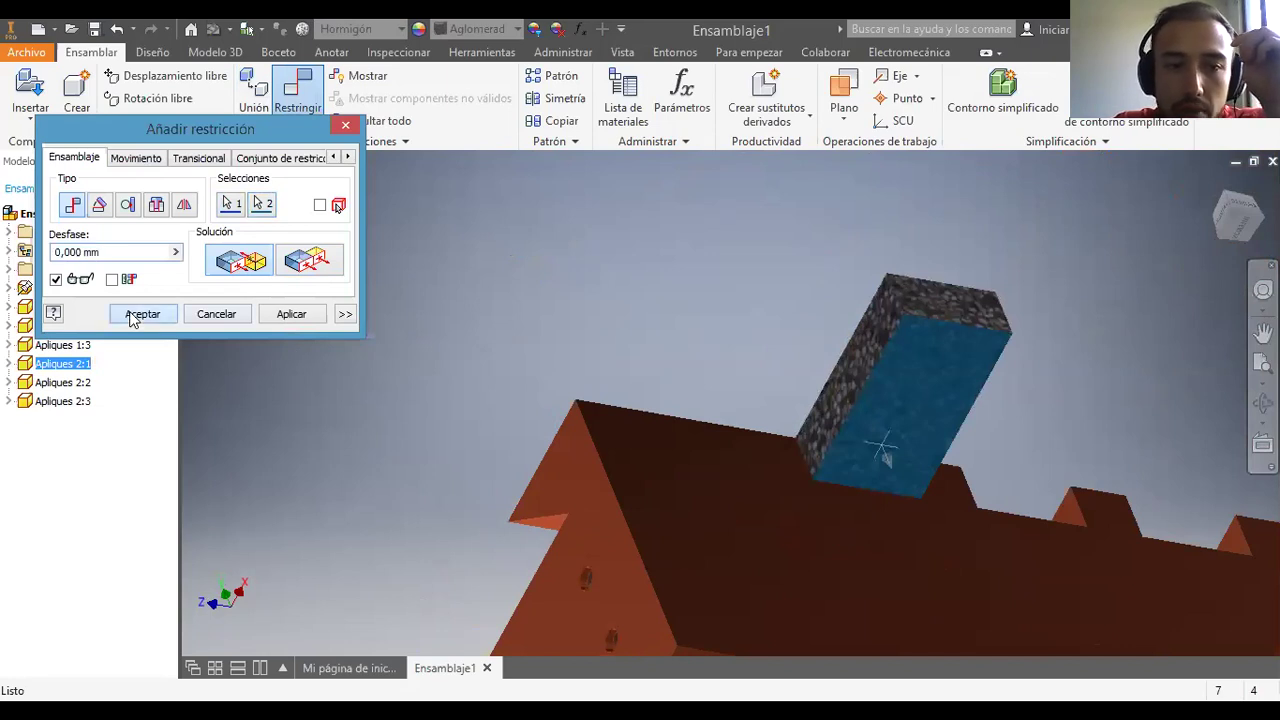
Step: Examine how Apliques 2:1 sits in its notch from above and below, including the whole assembly
{"action": "left_click", "coordinate": [1263, 402]}
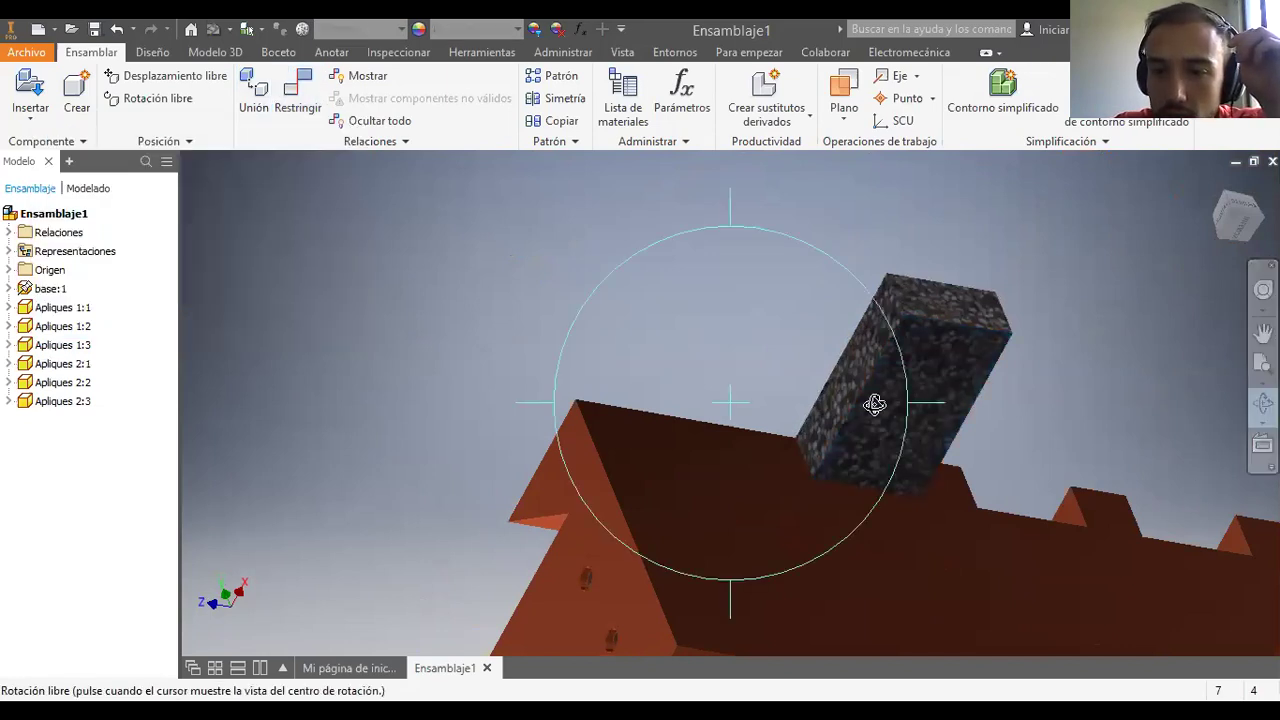
{"action": "left_click_drag", "start_coordinate": [757, 386], "coordinate": [777, 516]}
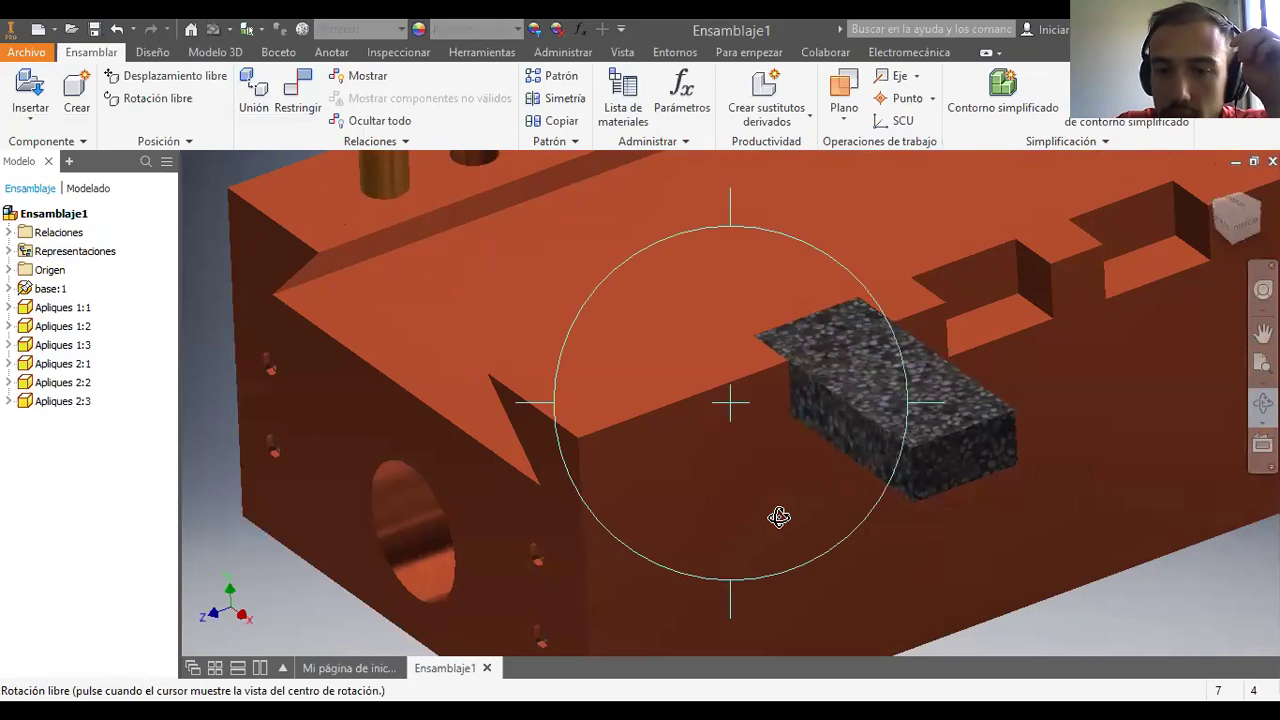
{"action": "key", "text": "Escape"}
{"action": "left_click", "coordinate": [908, 440]}
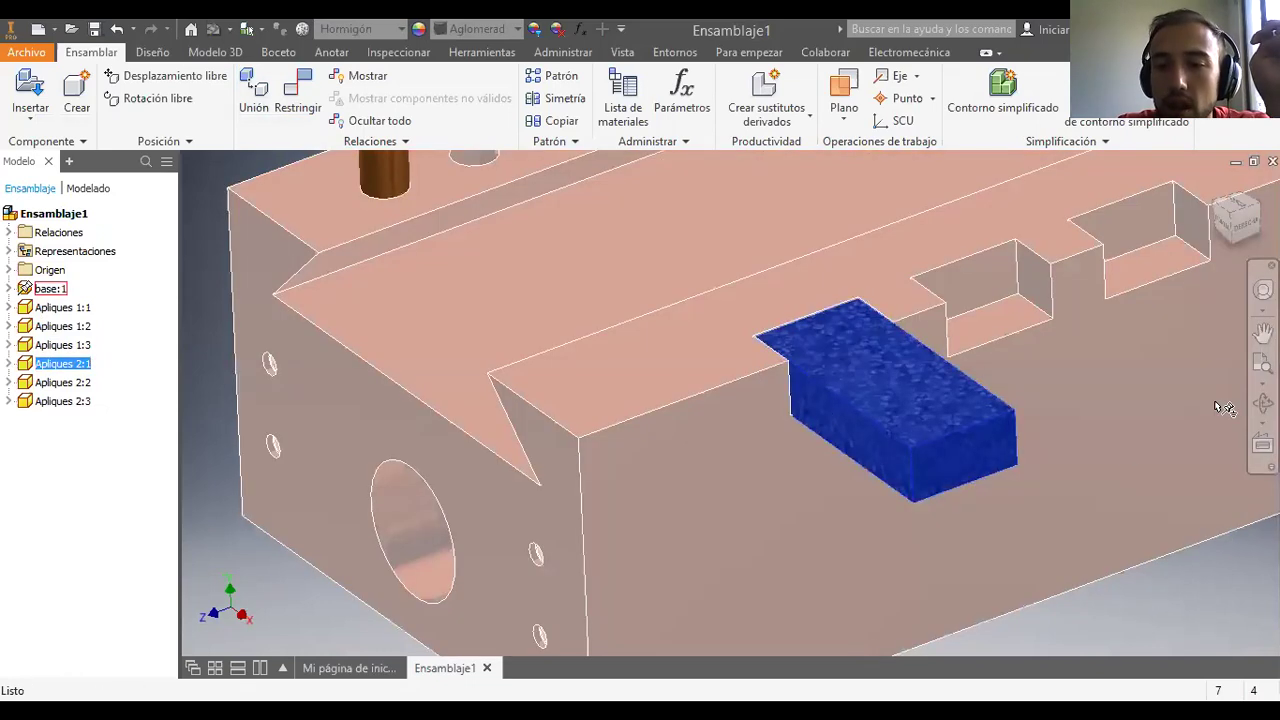
{"action": "key", "text": "Escape"}
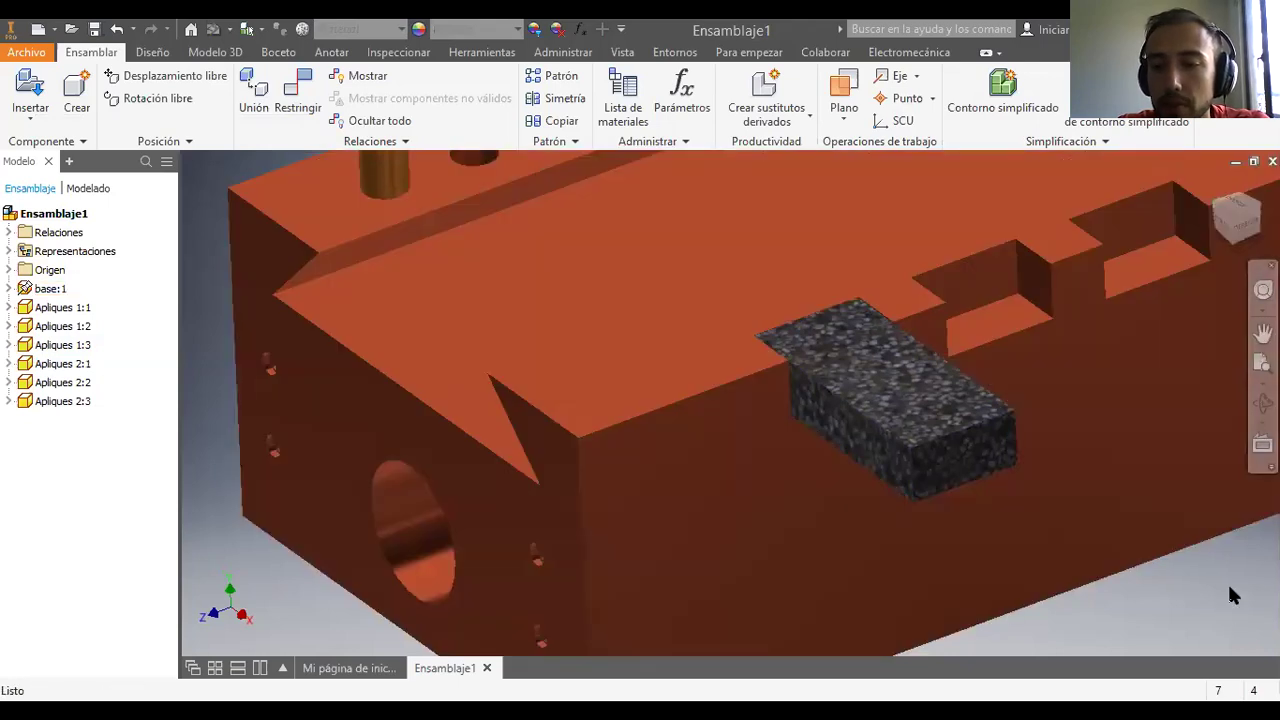
{"action": "mouse_move", "coordinate": [757, 449]}
{"action": "left_mouse_down"}
{"action": "mouse_move", "coordinate": [817, 429]}
{"action": "mouse_move", "coordinate": [840, 400]}
{"action": "mouse_move", "coordinate": [816, 428]}
{"action": "mouse_move", "coordinate": [737, 400]}
{"action": "mouse_move", "coordinate": [669, 431]}
{"action": "mouse_move", "coordinate": [721, 442]}
{"action": "mouse_move", "coordinate": [753, 431]}
{"action": "left_mouse_up"}
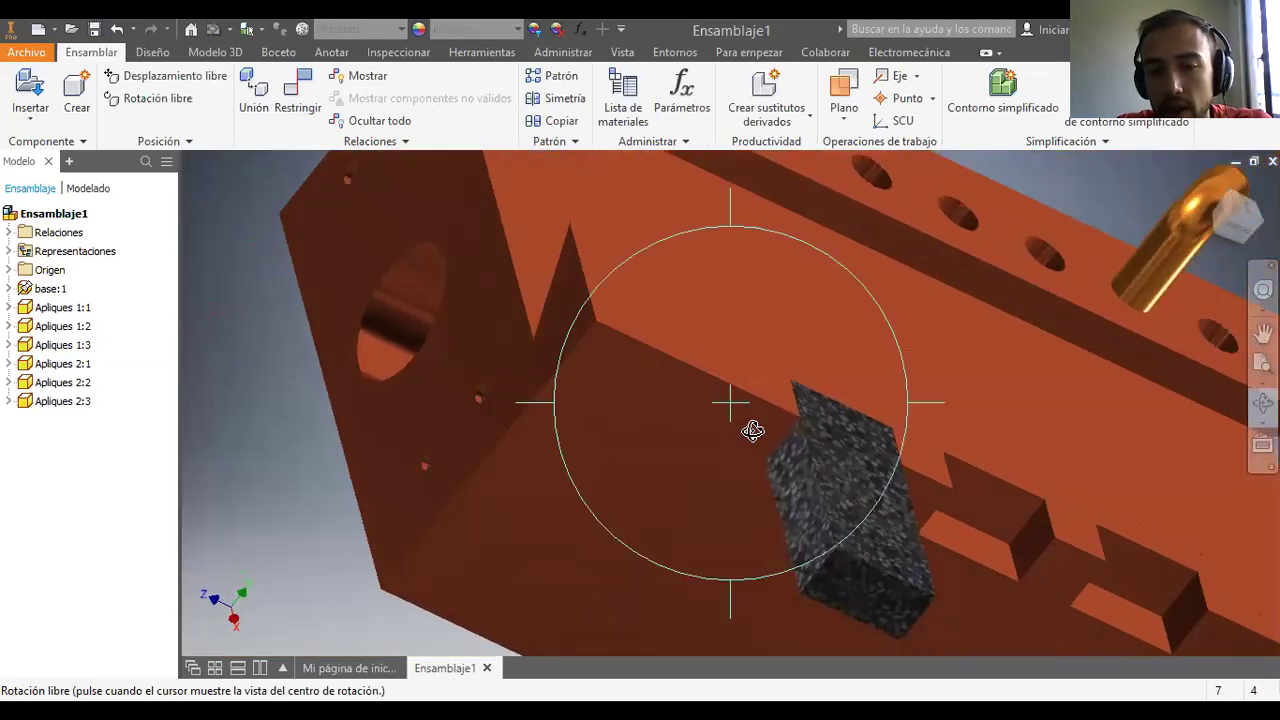
{"action": "scroll", "coordinate": [753, 431], "scroll_direction": "down", "scroll_amount": 4}
{"action": "scroll", "coordinate": [753, 431], "scroll_direction": "up", "scroll_amount": 8}
{"action": "middle_click_drag", "start_coordinate": [981, 409], "coordinate": [733, 403]}
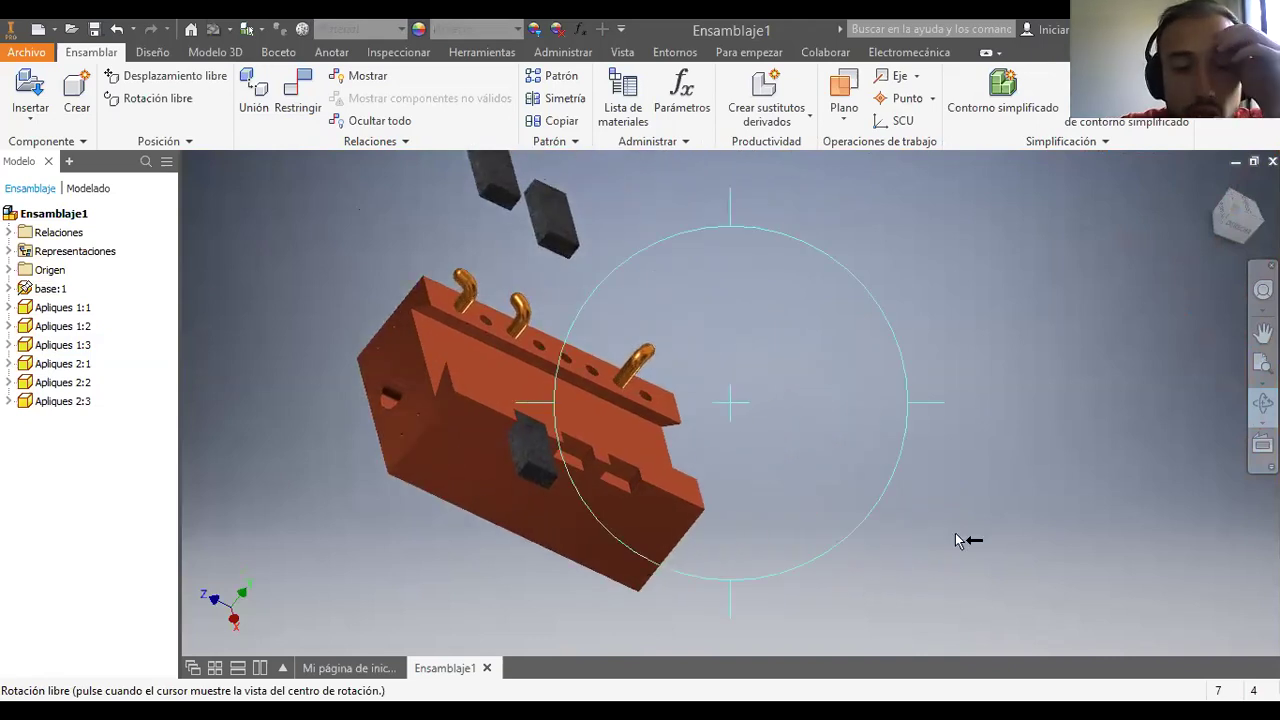
{"action": "key", "text": "Escape"}
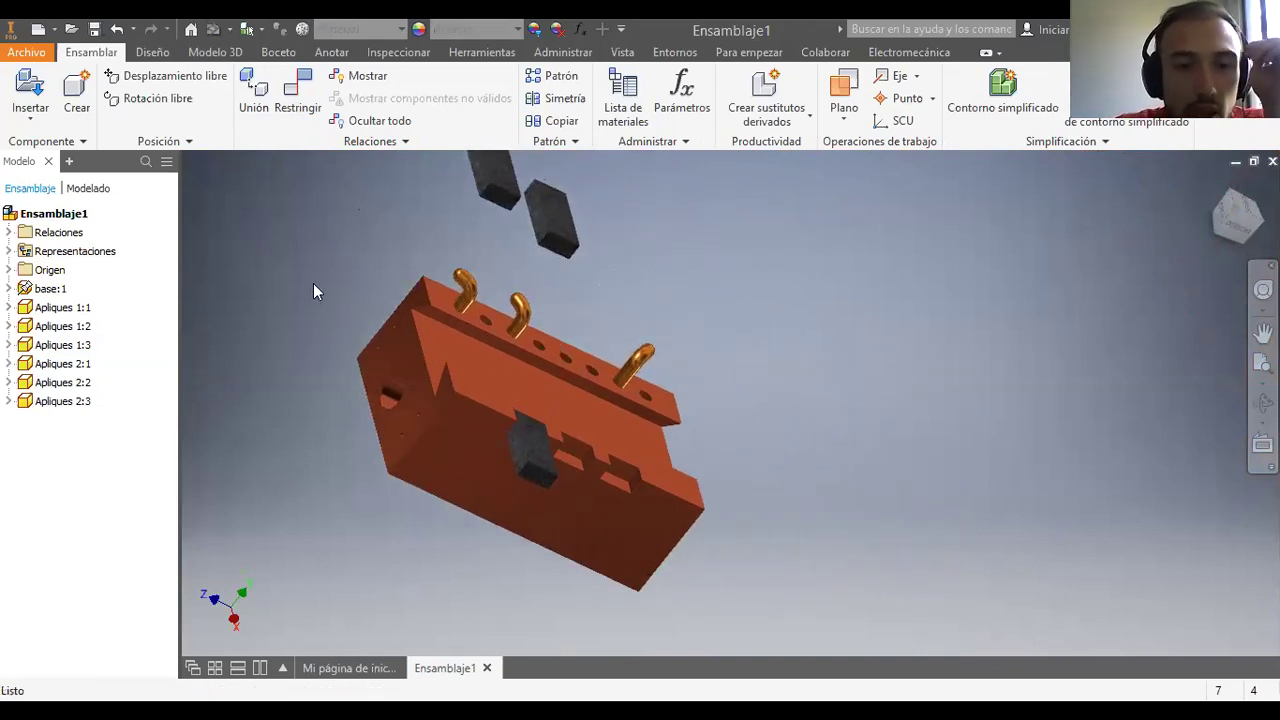
Step: Mate the small end face of a second Apliques 2 block to the floor of the middle notch with 0,000 mm offset
{"action": "left_click", "coordinate": [298, 110]}
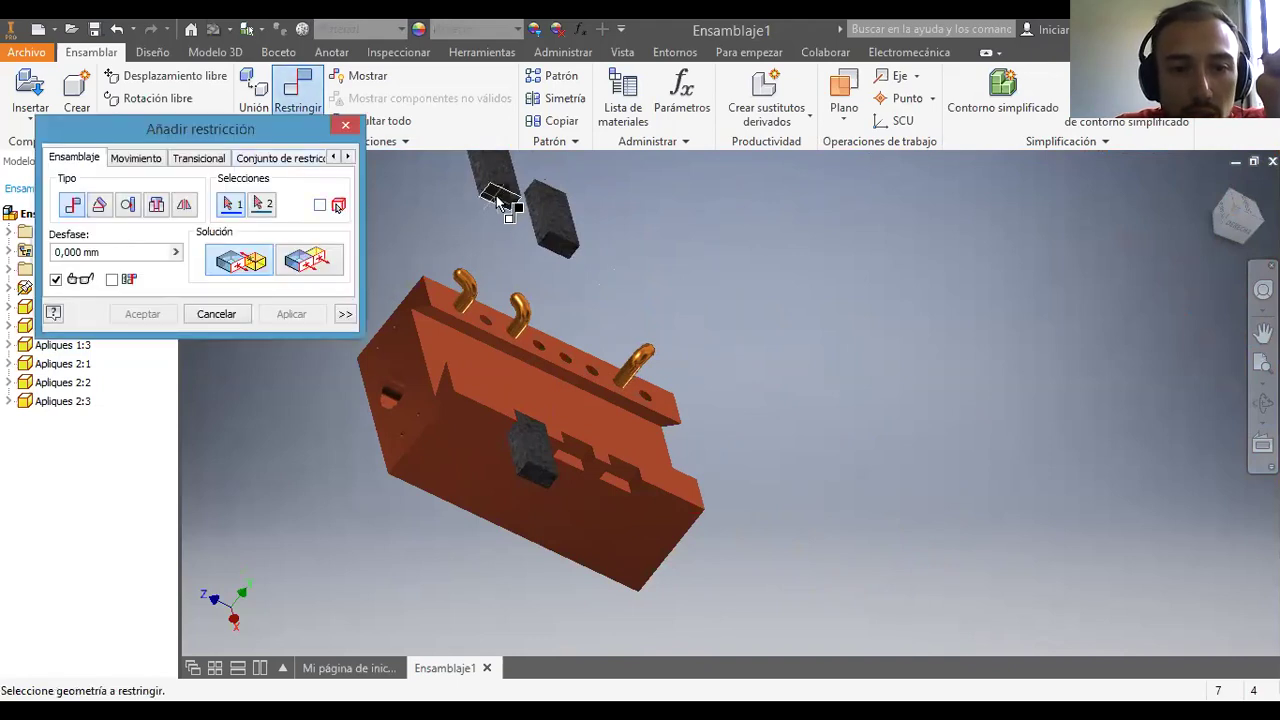
{"action": "left_click", "coordinate": [500, 197]}
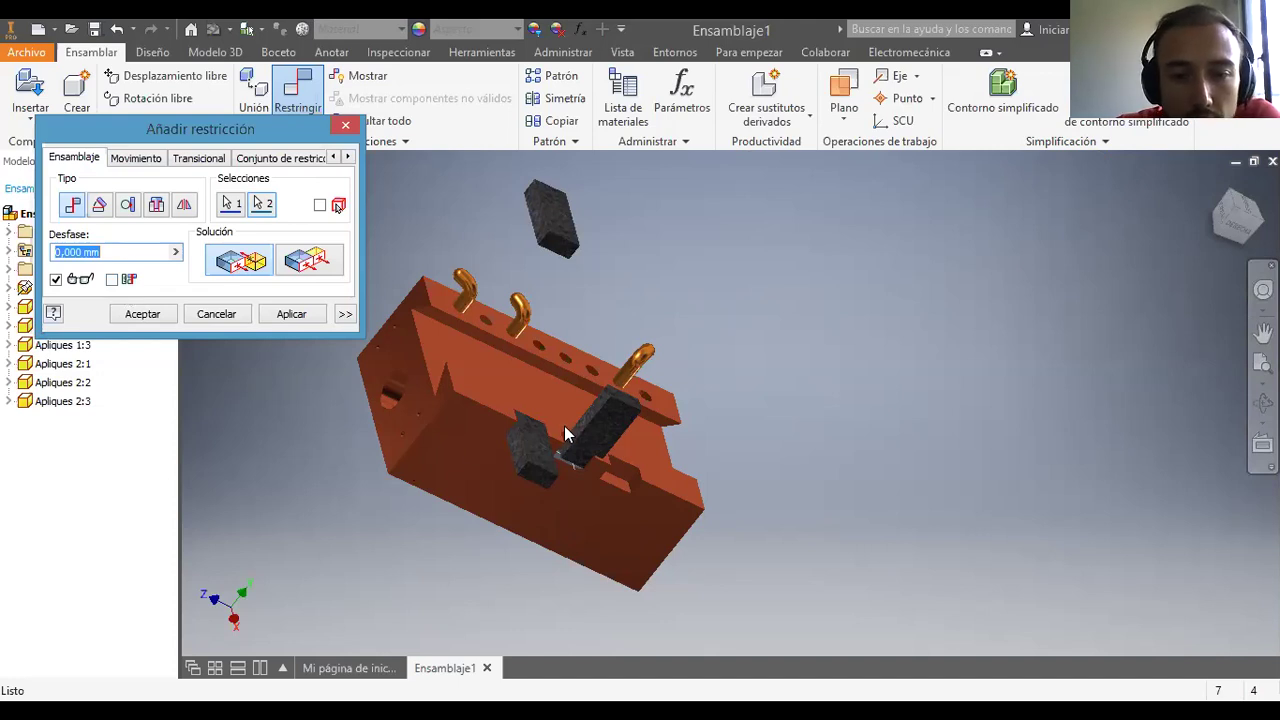
{"action": "left_click", "coordinate": [247, 272]}
{"action": "scroll", "coordinate": [577, 420], "scroll_direction": "down", "scroll_amount": 6}
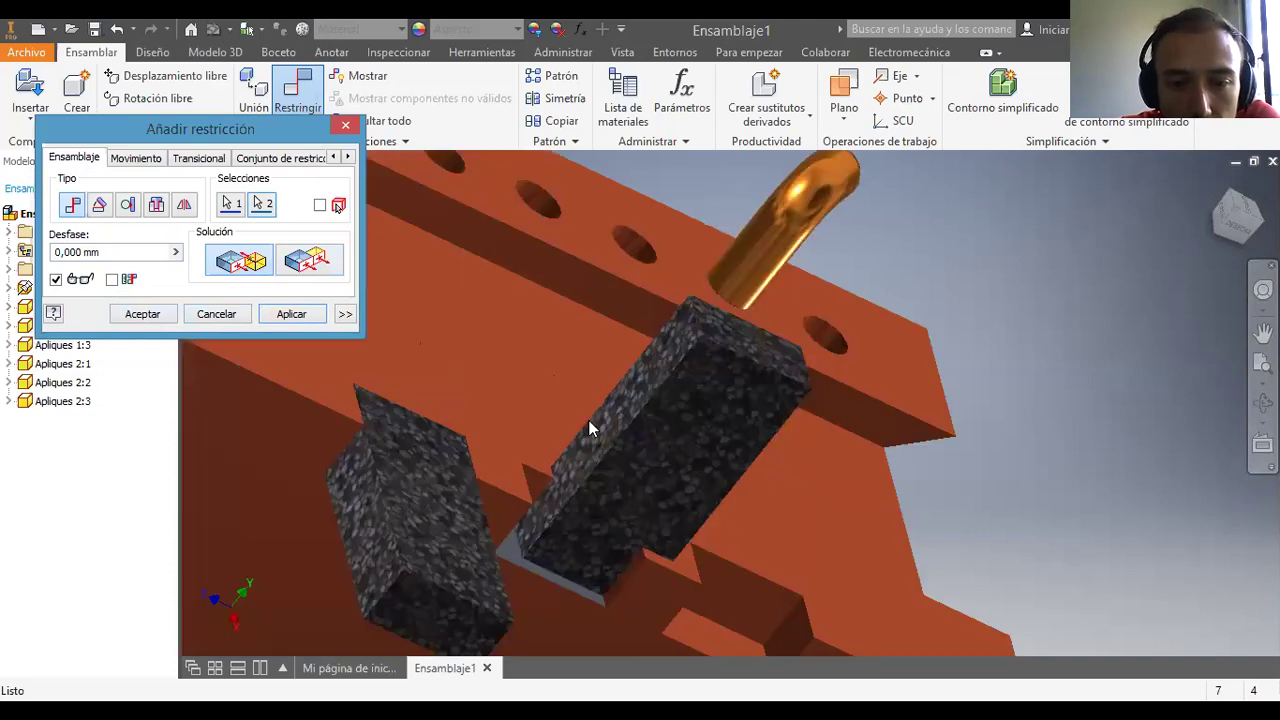
{"action": "scroll", "coordinate": [319, 373], "scroll_direction": "up", "scroll_amount": 3}
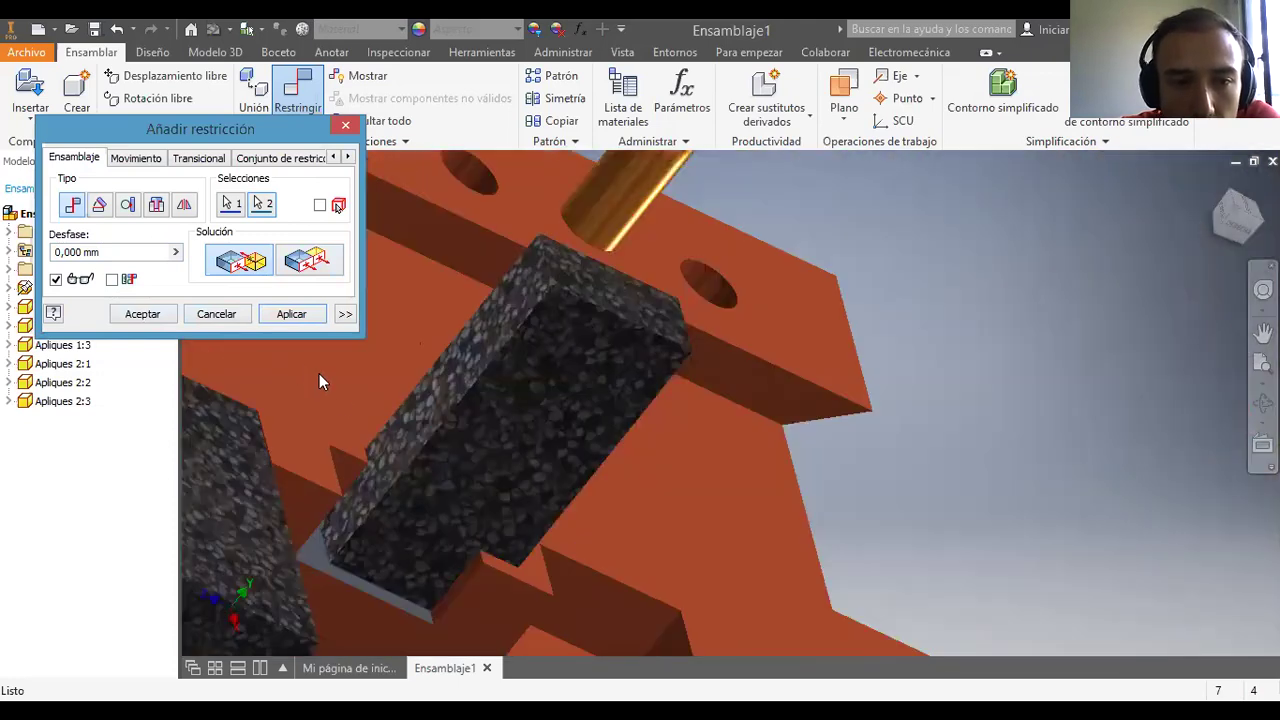
{"action": "left_click", "coordinate": [293, 316]}
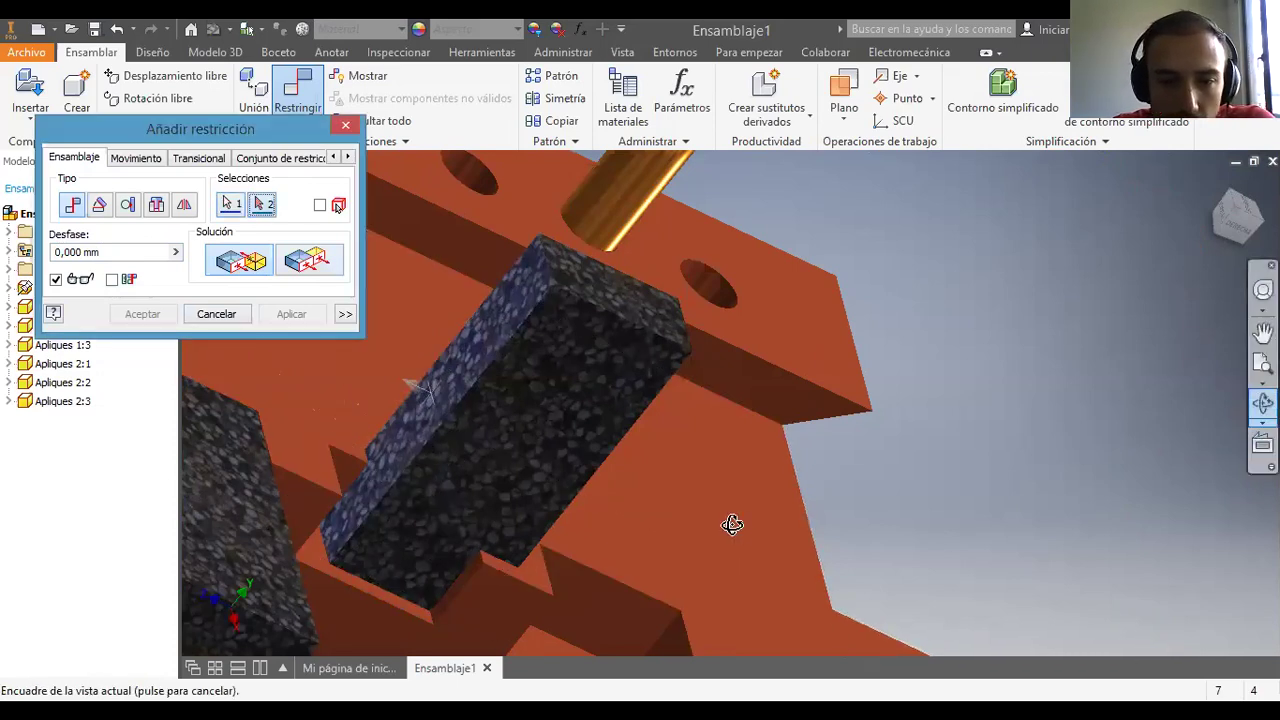
Step: Mate the side face of Apliques 2:2 to the side wall of the middle notch with 0,000 mm offset
{"action": "key", "text": "F4"}
{"action": "left_click_drag", "start_coordinate": [714, 480], "coordinate": [646, 478]}
{"action": "key", "text": "Escape"}
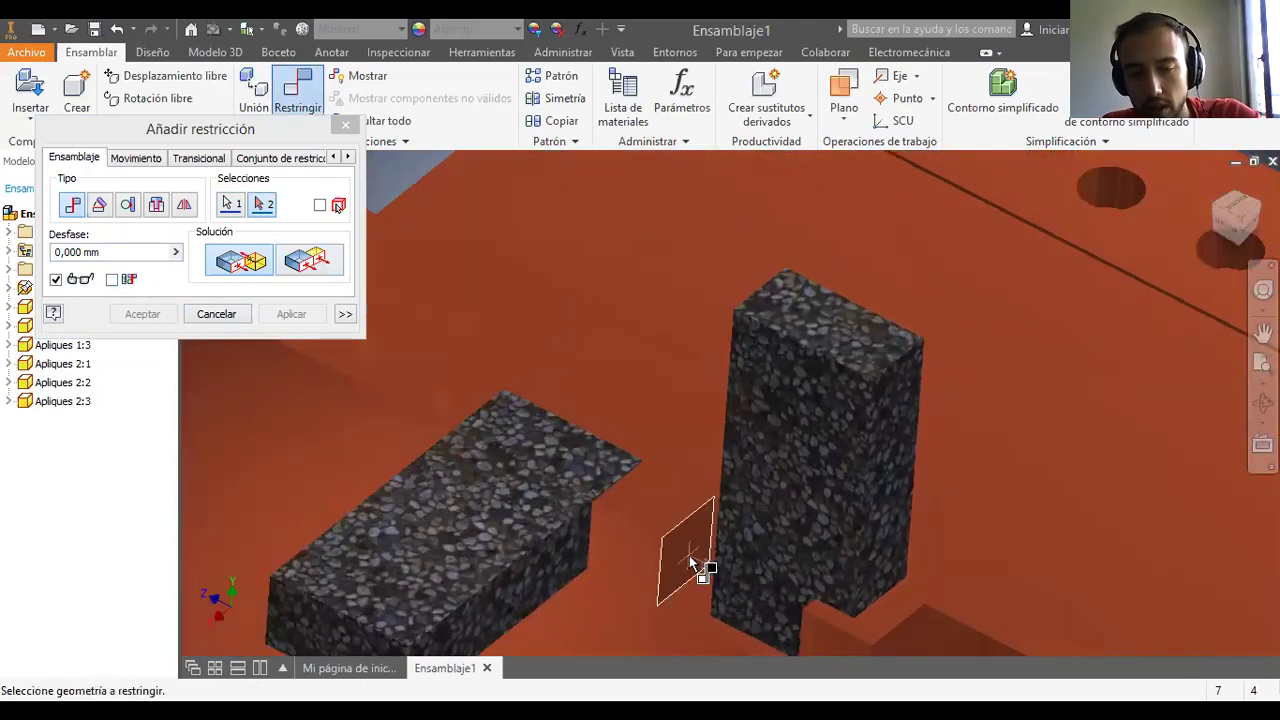
{"action": "left_click", "coordinate": [690, 563]}
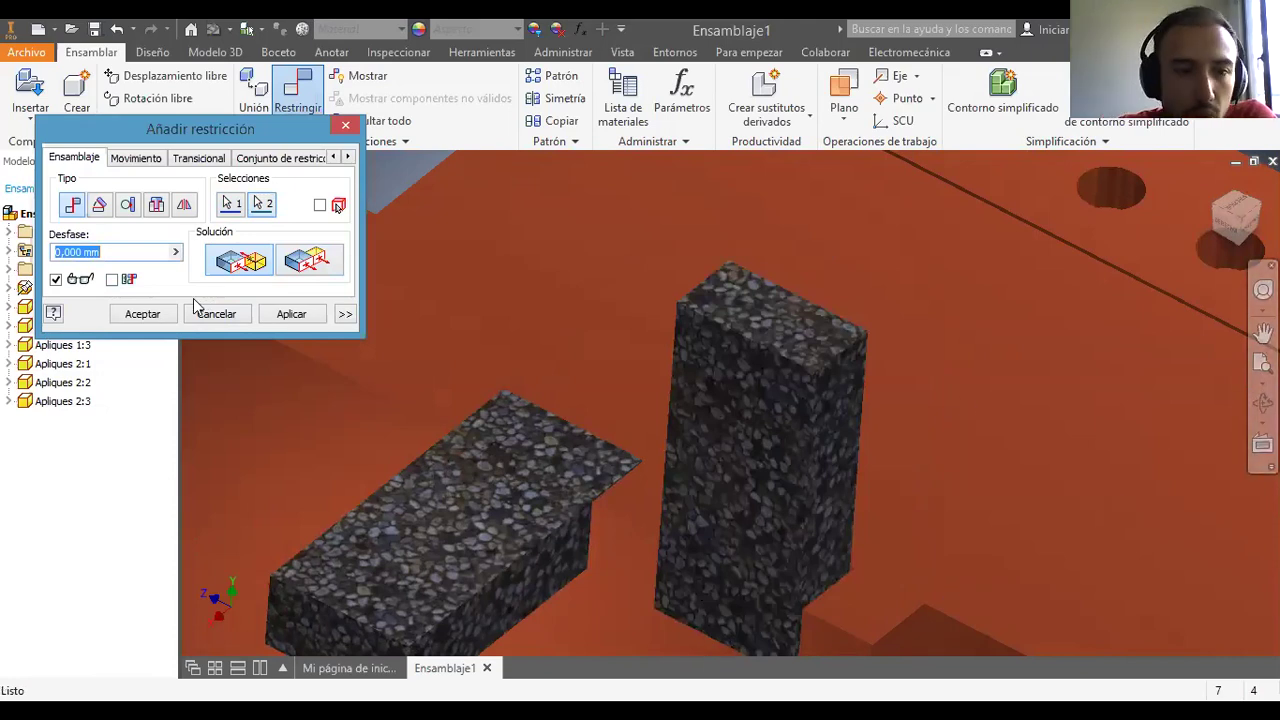
{"action": "left_click", "coordinate": [285, 316]}
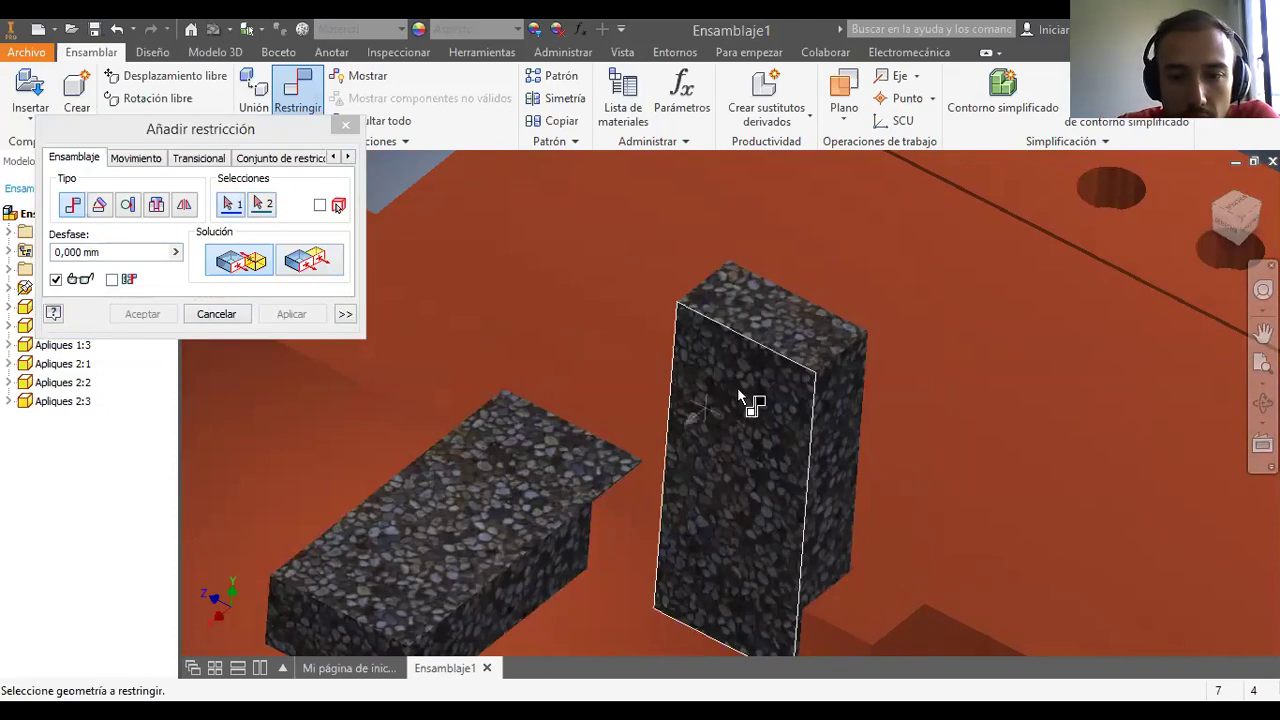
{"action": "left_click", "coordinate": [215, 314]}
Step: Move Apliques 2:2 clear of the middle notch and mate its inner long face to the notch's back wall with 0,000 mm offset
{"action": "left_click_drag", "start_coordinate": [700, 300], "coordinate": [566, 491]}
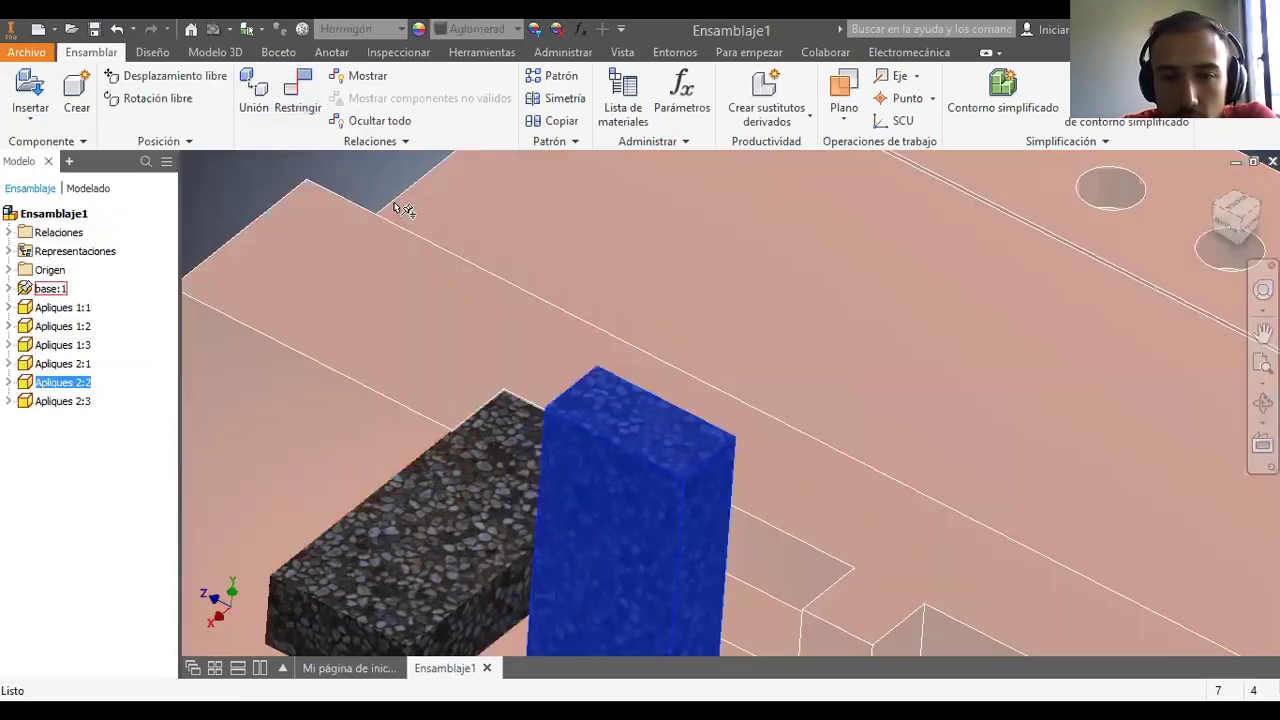
{"action": "left_click", "coordinate": [297, 95]}
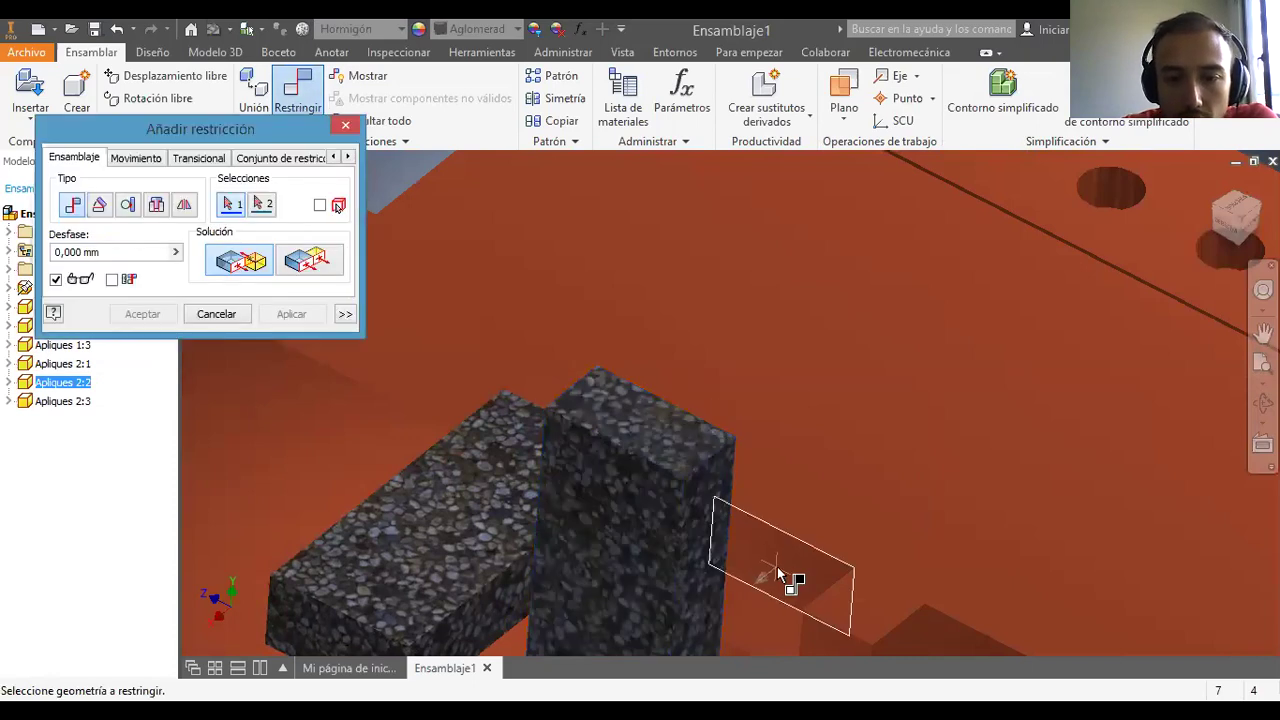
{"action": "left_click", "coordinate": [779, 574]}
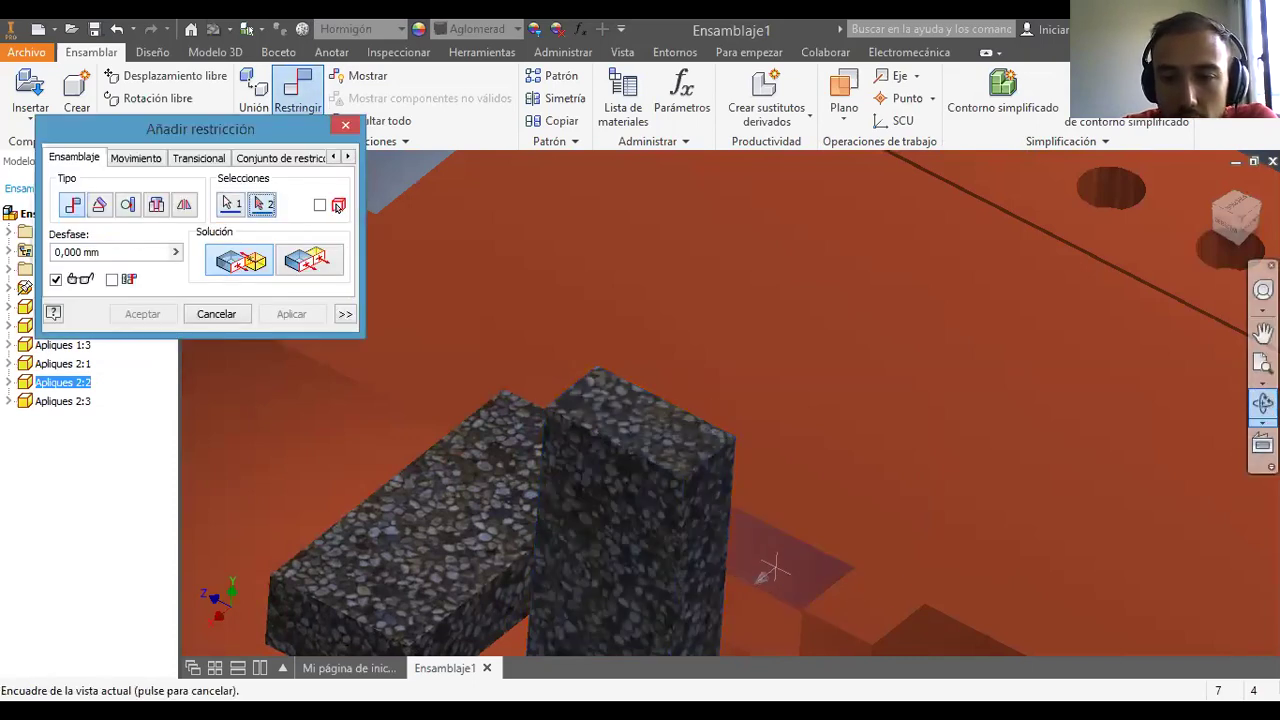
{"action": "middle_click_drag", "start_coordinate": [786, 523], "coordinate": [626, 563], "text": "shift"}
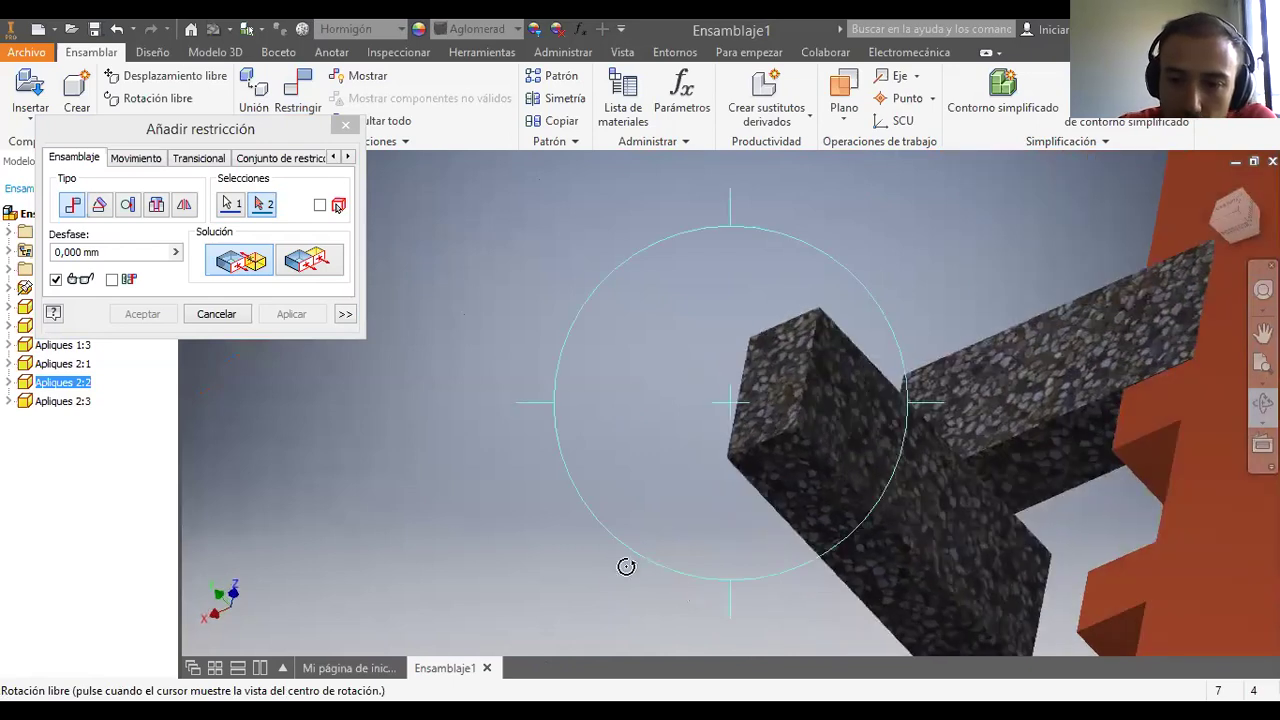
{"action": "left_click", "coordinate": [943, 523]}
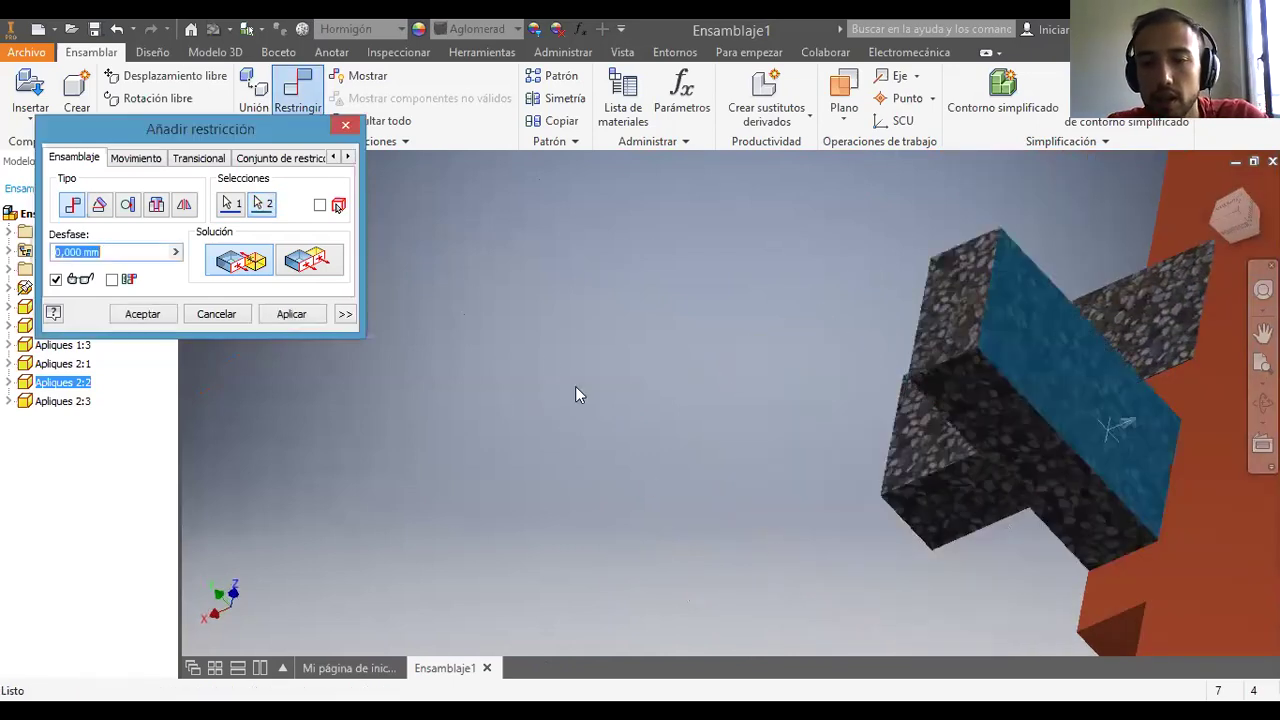
{"action": "left_click", "coordinate": [290, 316]}
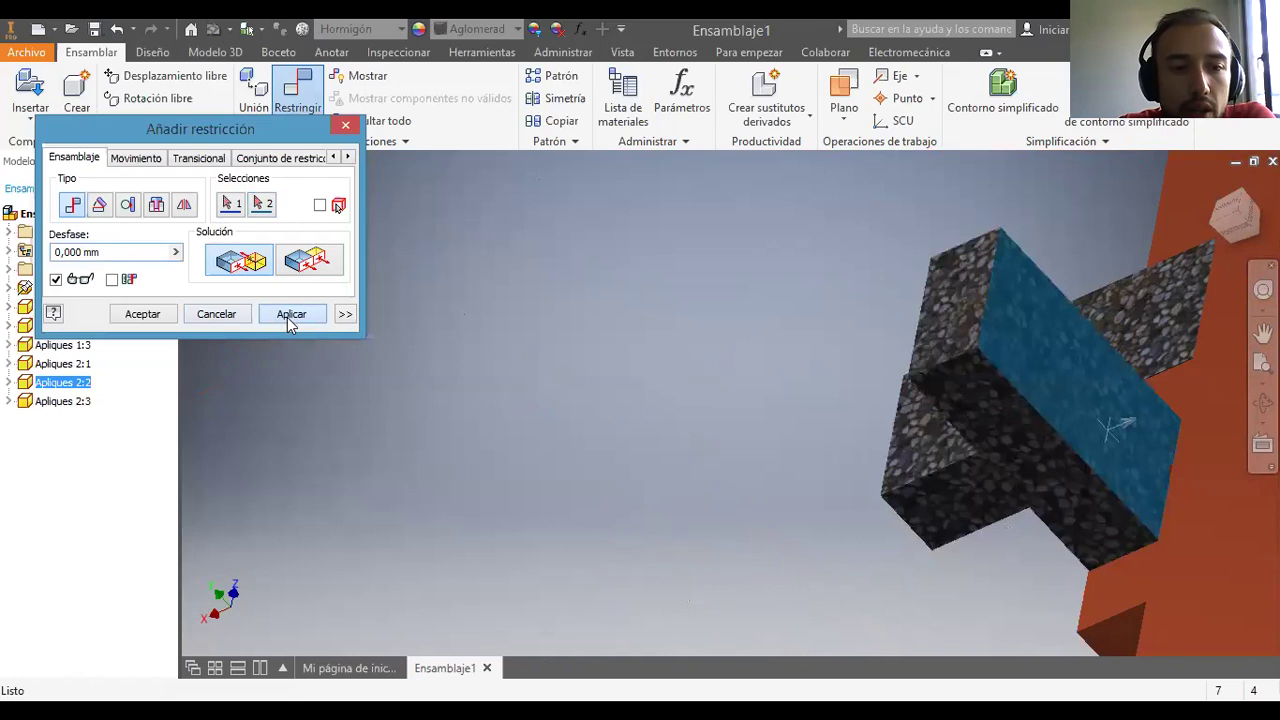
{"action": "left_click", "coordinate": [216, 314]}
Step: Examine the whole assembly and test whether Apliques 2:2 can still be moved out of its notch
{"action": "key", "text": "Home"}
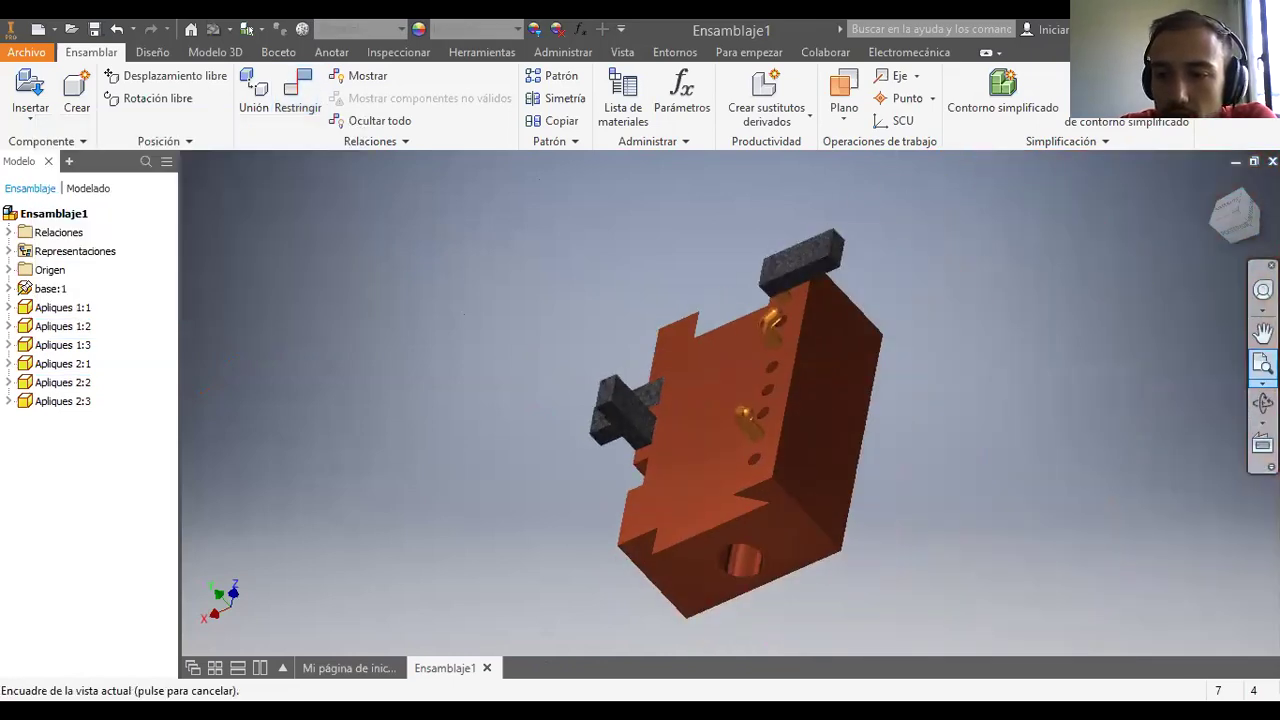
{"action": "left_click", "coordinate": [1263, 402]}
{"action": "left_click_drag", "start_coordinate": [886, 457], "coordinate": [1009, 360]}
{"action": "key", "text": "Escape"}
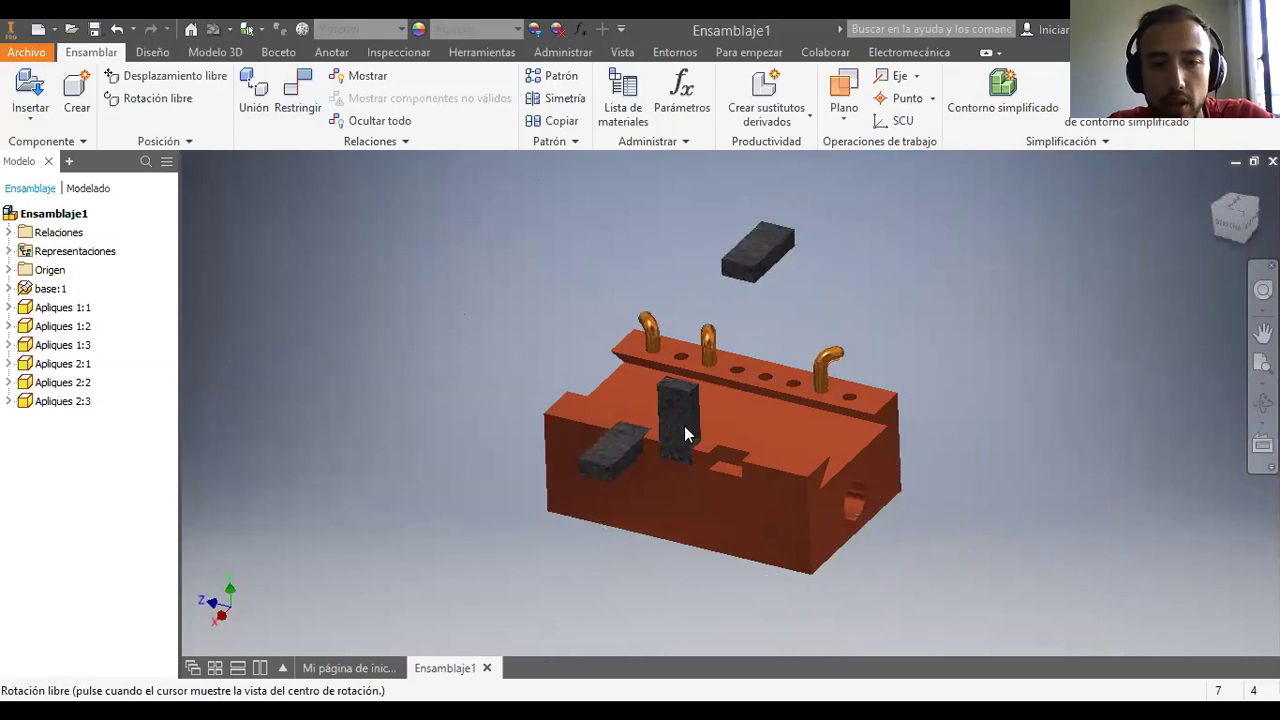
{"action": "left_click", "coordinate": [686, 415]}
{"action": "left_click_drag", "start_coordinate": [686, 415], "coordinate": [537, 446]}
{"action": "left_click_drag", "start_coordinate": [694, 432], "coordinate": [881, 280]}
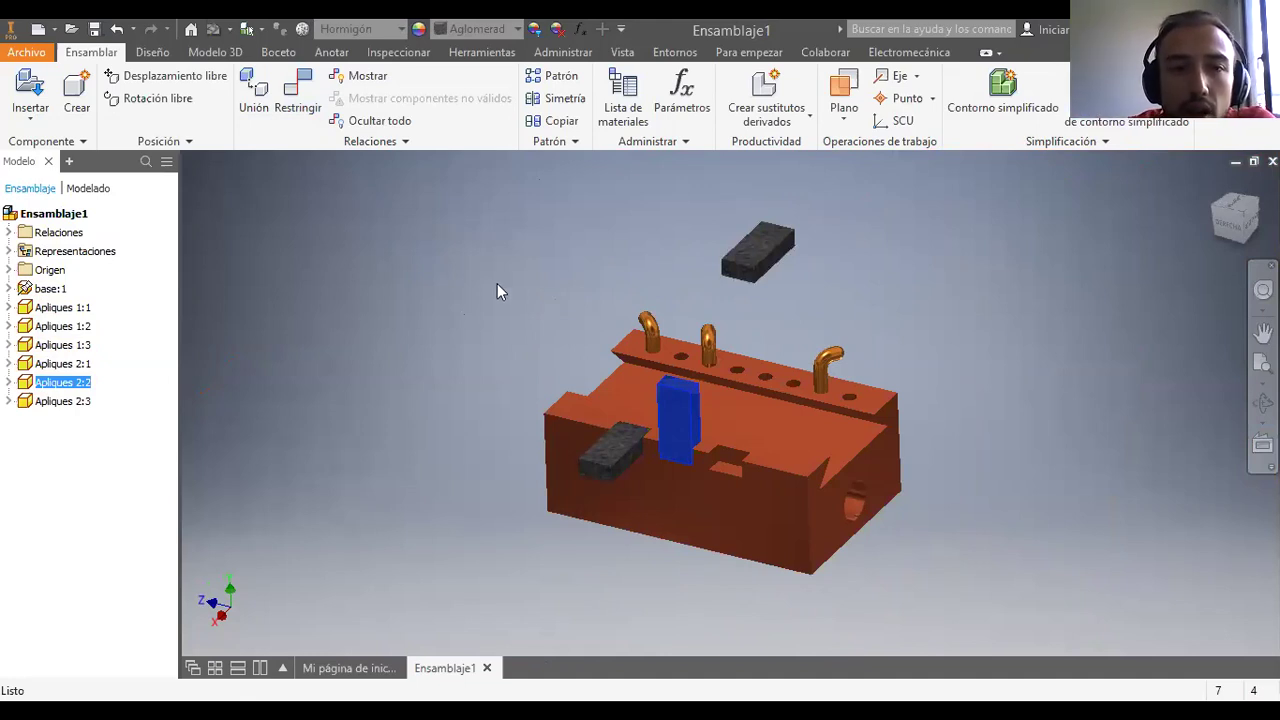
{"action": "left_click", "coordinate": [300, 133]}
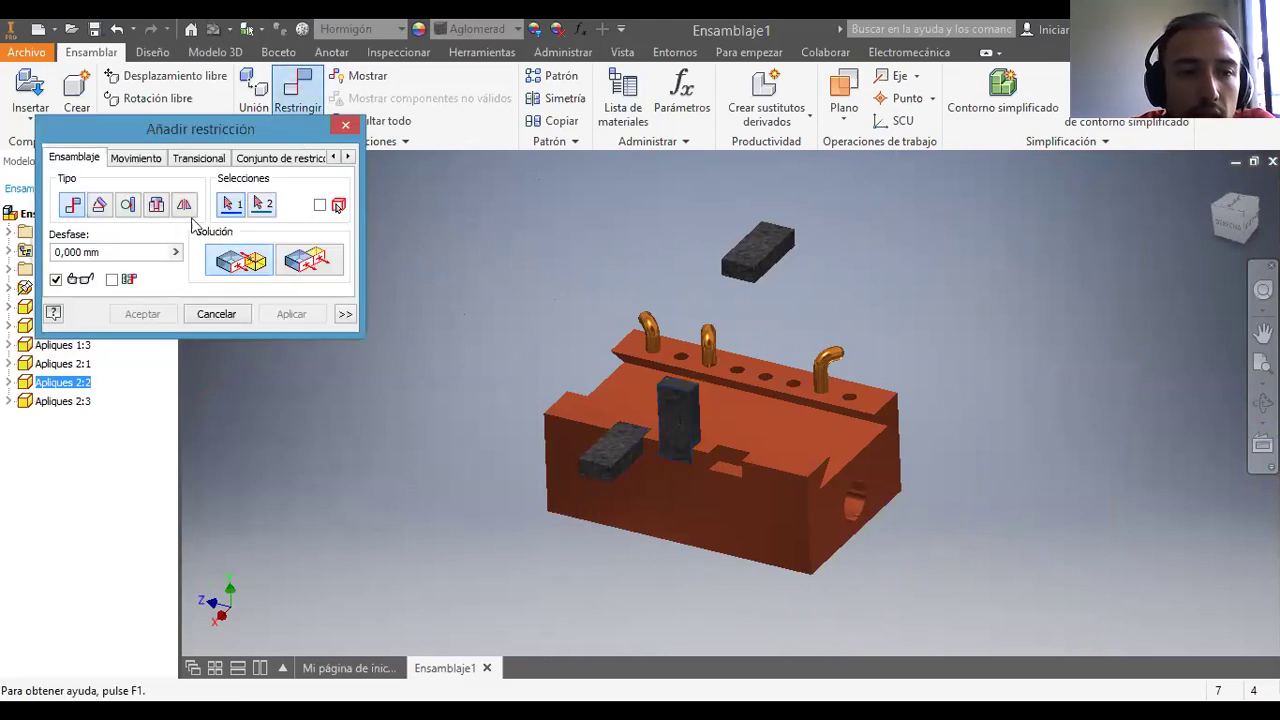
{"action": "left_click", "coordinate": [100, 208]}
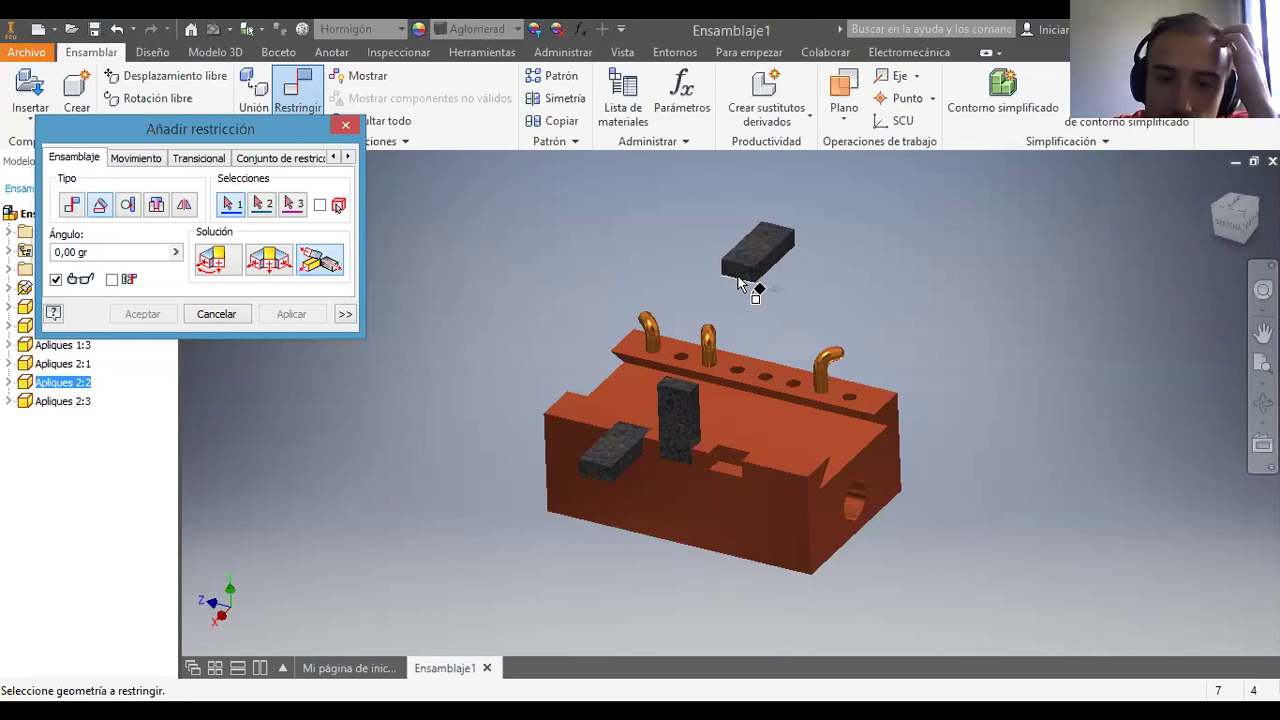
{"action": "key", "text": "Escape"}
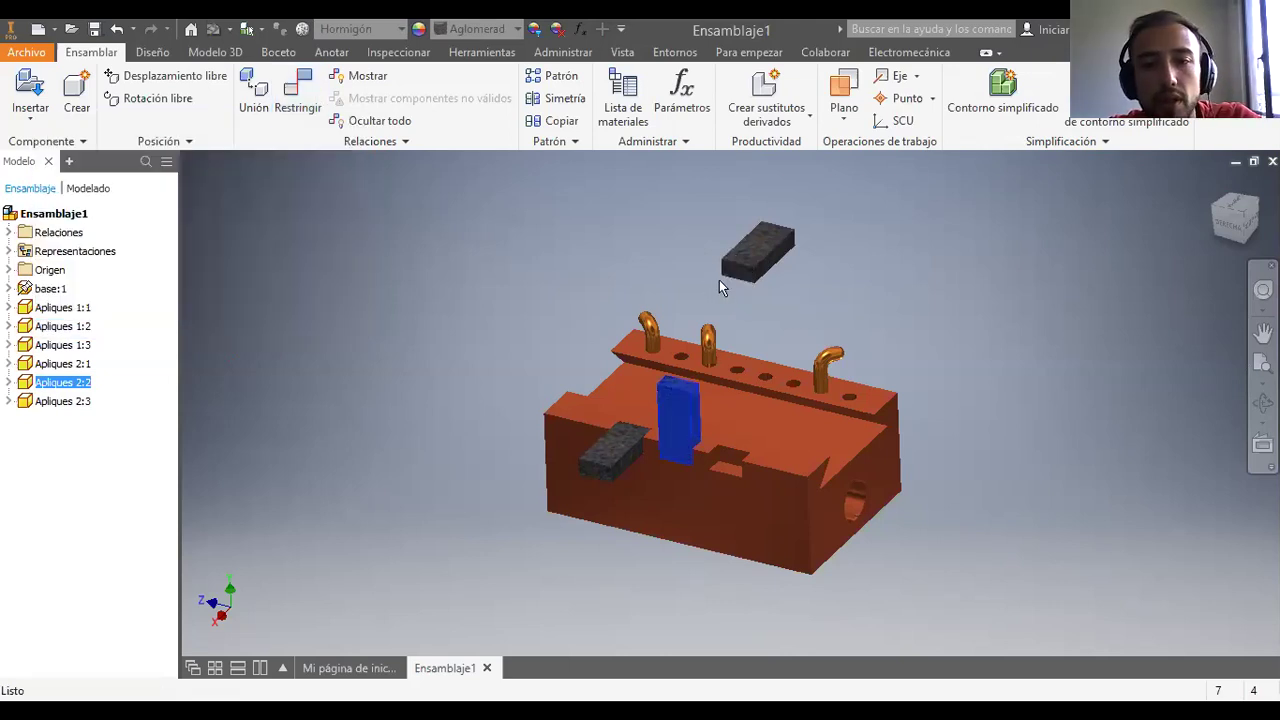
Step: Try a 45-degree explicit-reference-vector angle constraint between Apliques 2:3's lower edge and the empty notch's floor edge, accepting the conflicting relationship
{"action": "left_click", "coordinate": [304, 98]}
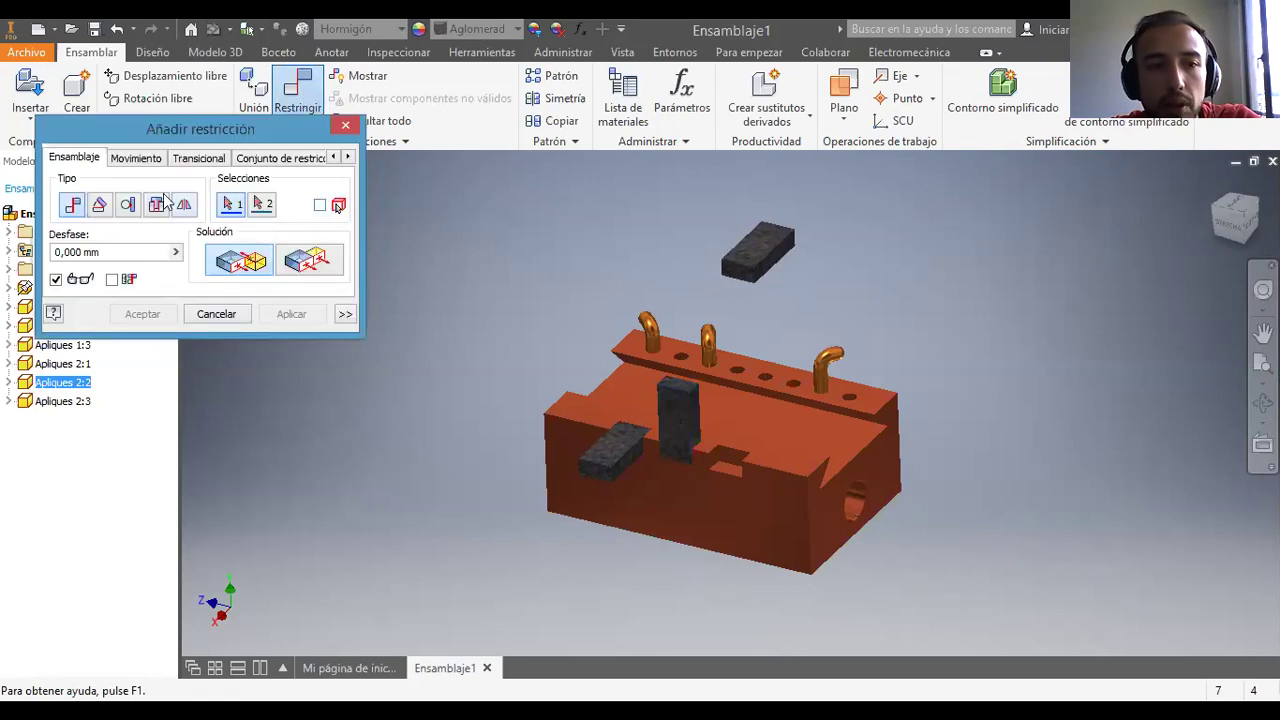
{"action": "left_click", "coordinate": [100, 206]}
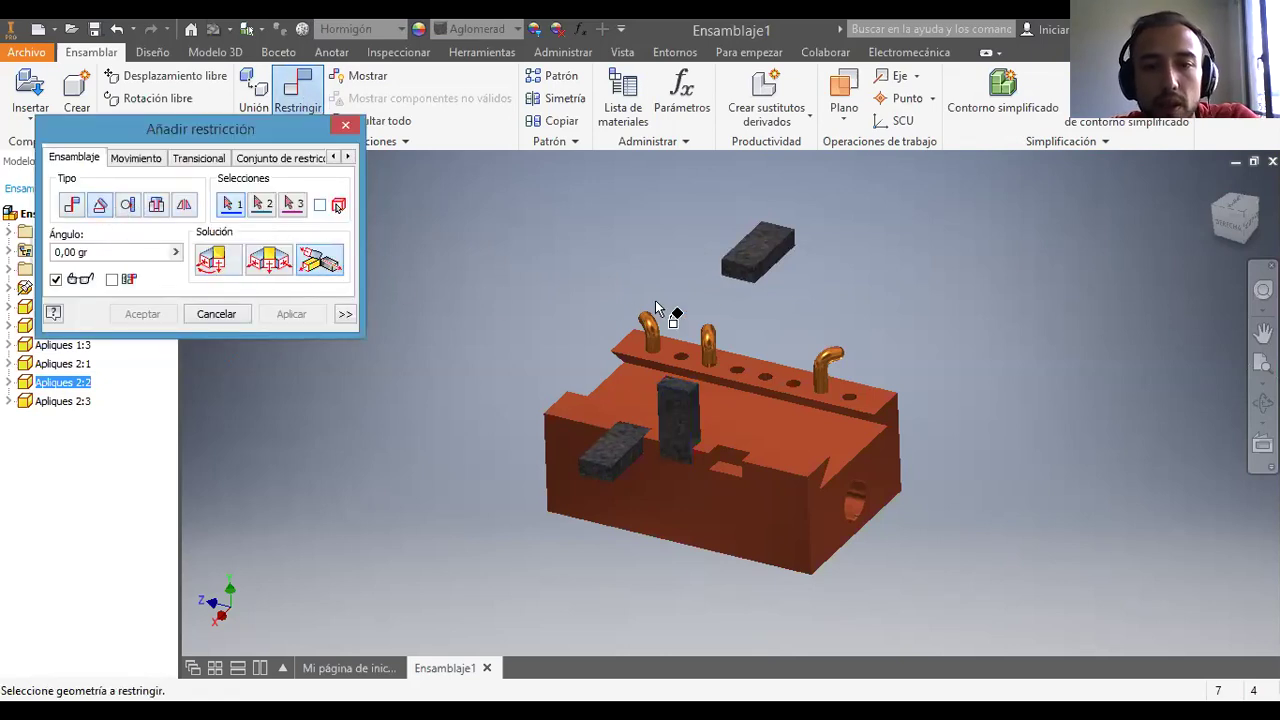
{"action": "left_click", "coordinate": [735, 283]}
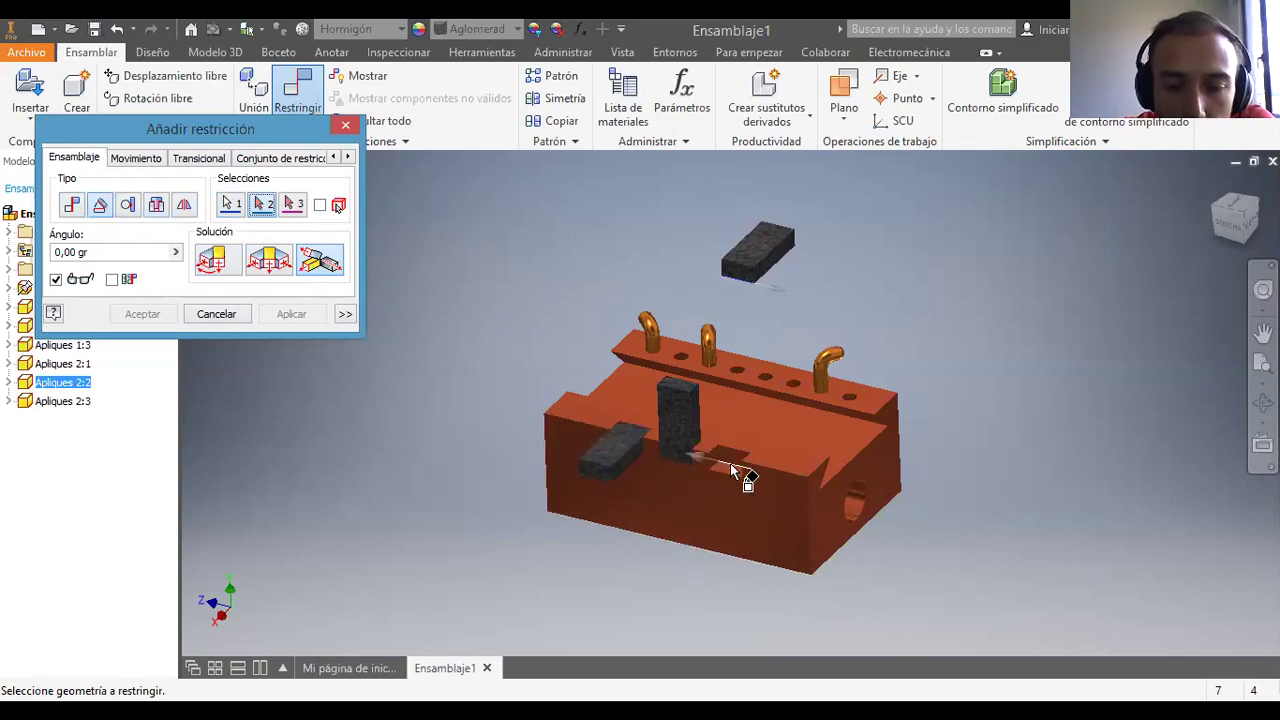
{"action": "scroll", "coordinate": [730, 463], "scroll_direction": "down", "scroll_amount": 5}
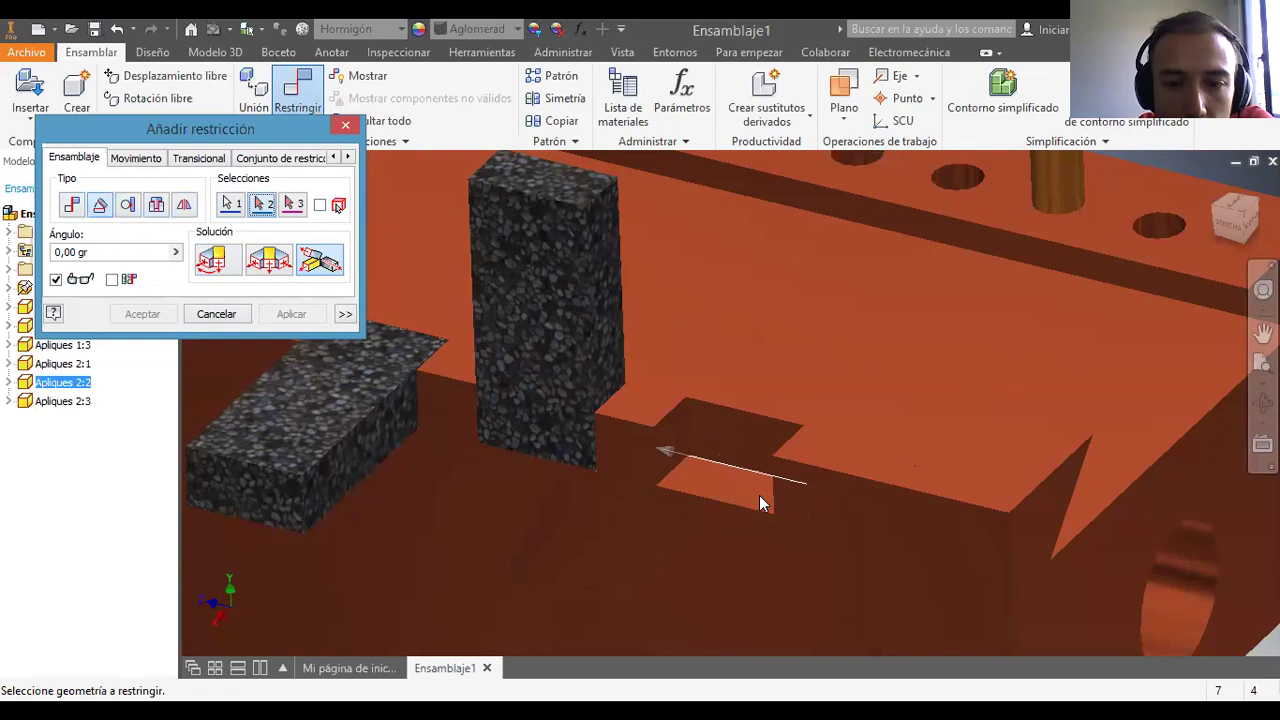
{"action": "left_click", "coordinate": [740, 470]}
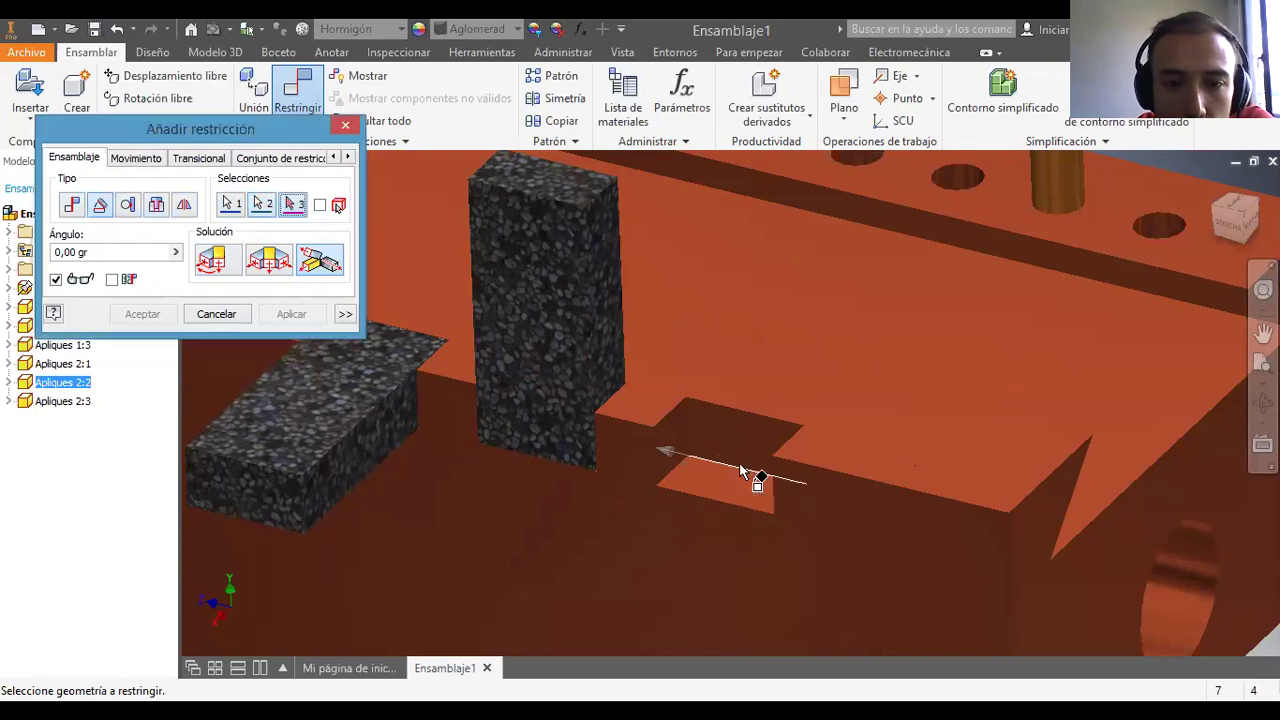
{"action": "left_click", "coordinate": [739, 462]}
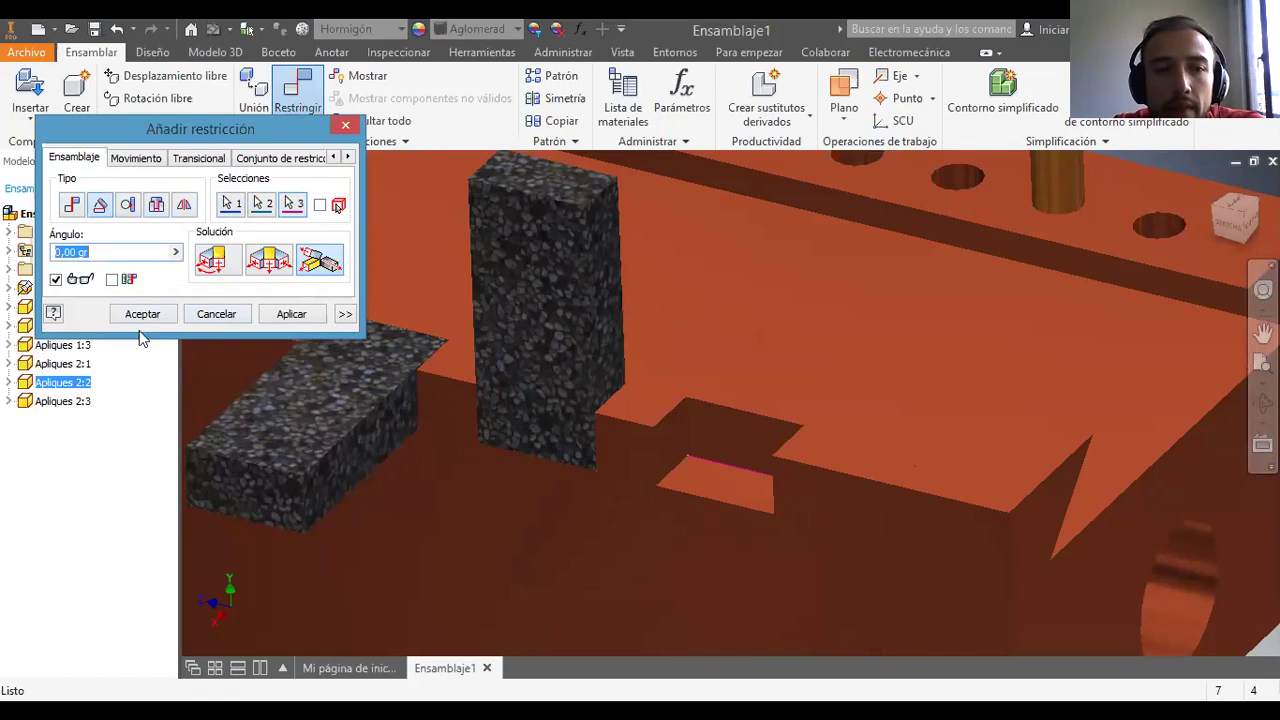
{"action": "type", "text": "45"}
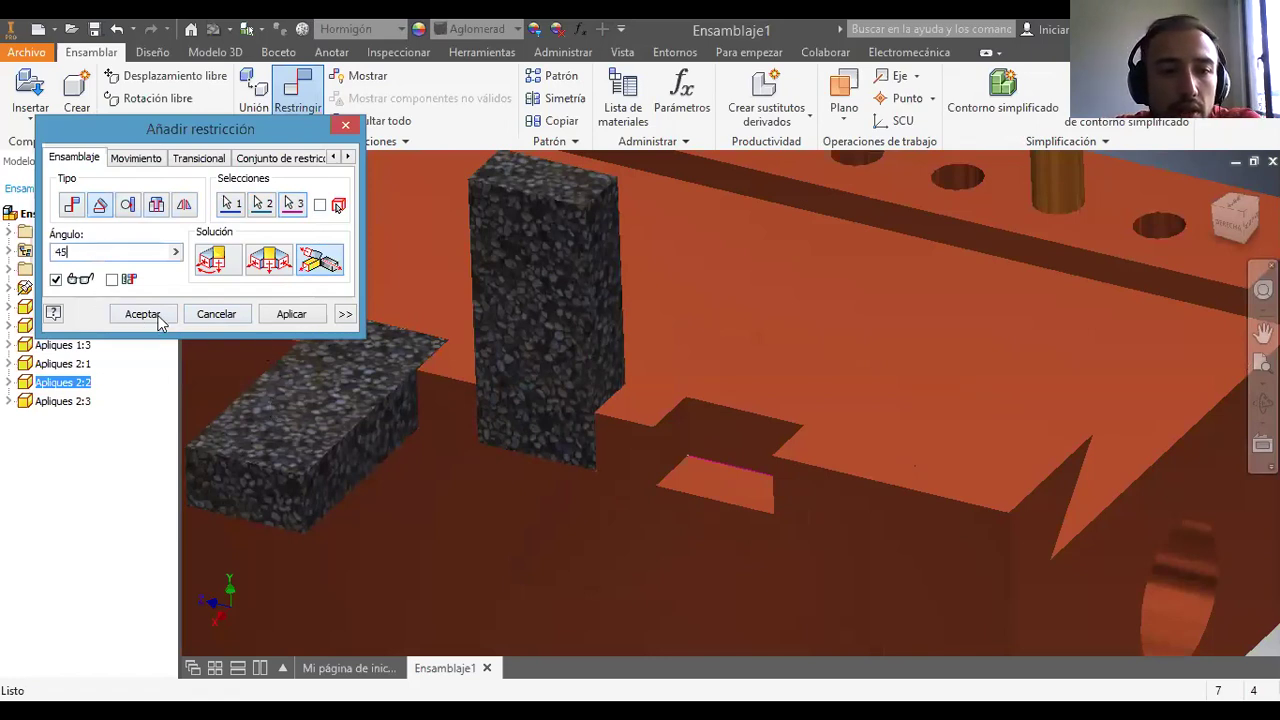
{"action": "left_click", "coordinate": [266, 316]}
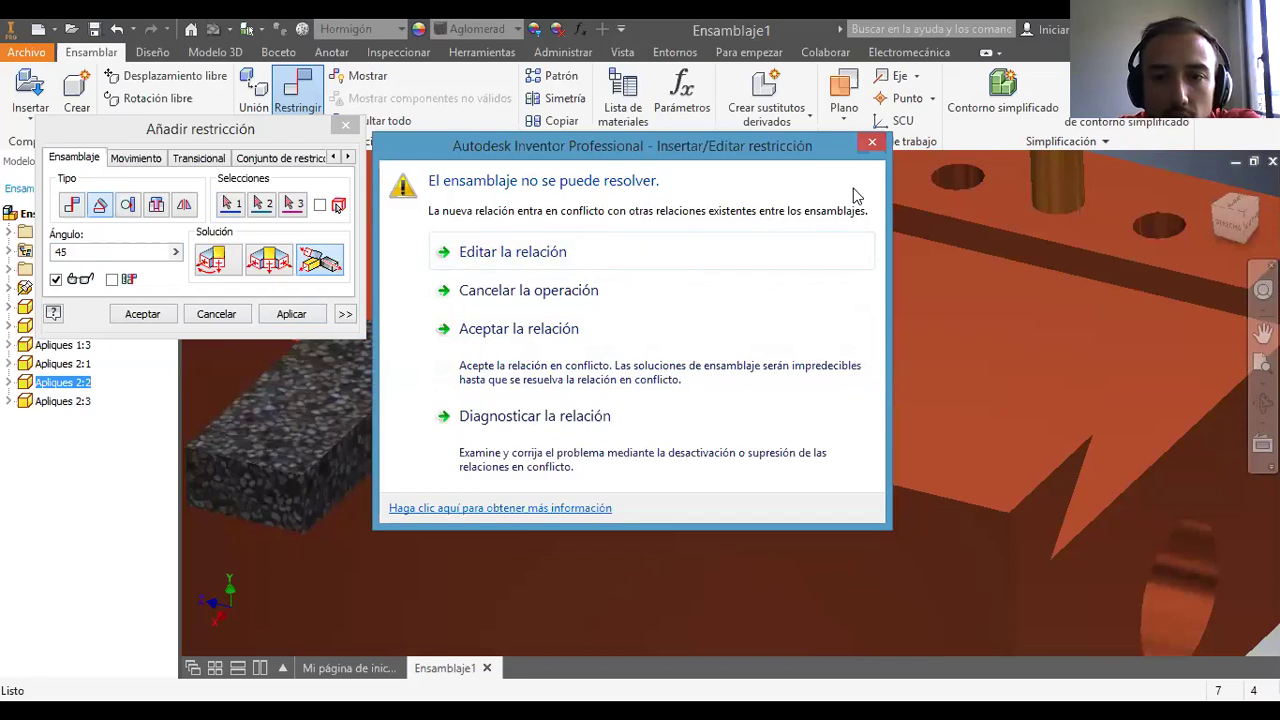
{"action": "left_click", "coordinate": [603, 340]}
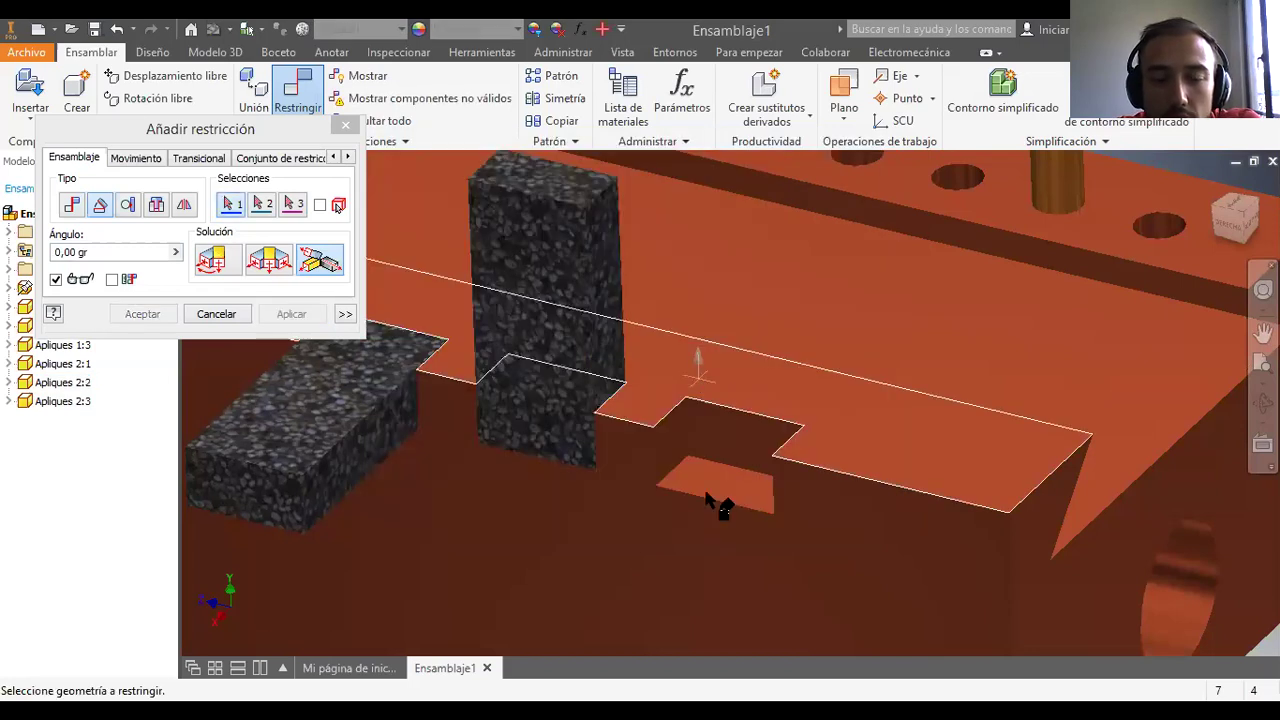
{"action": "left_click", "coordinate": [215, 314]}
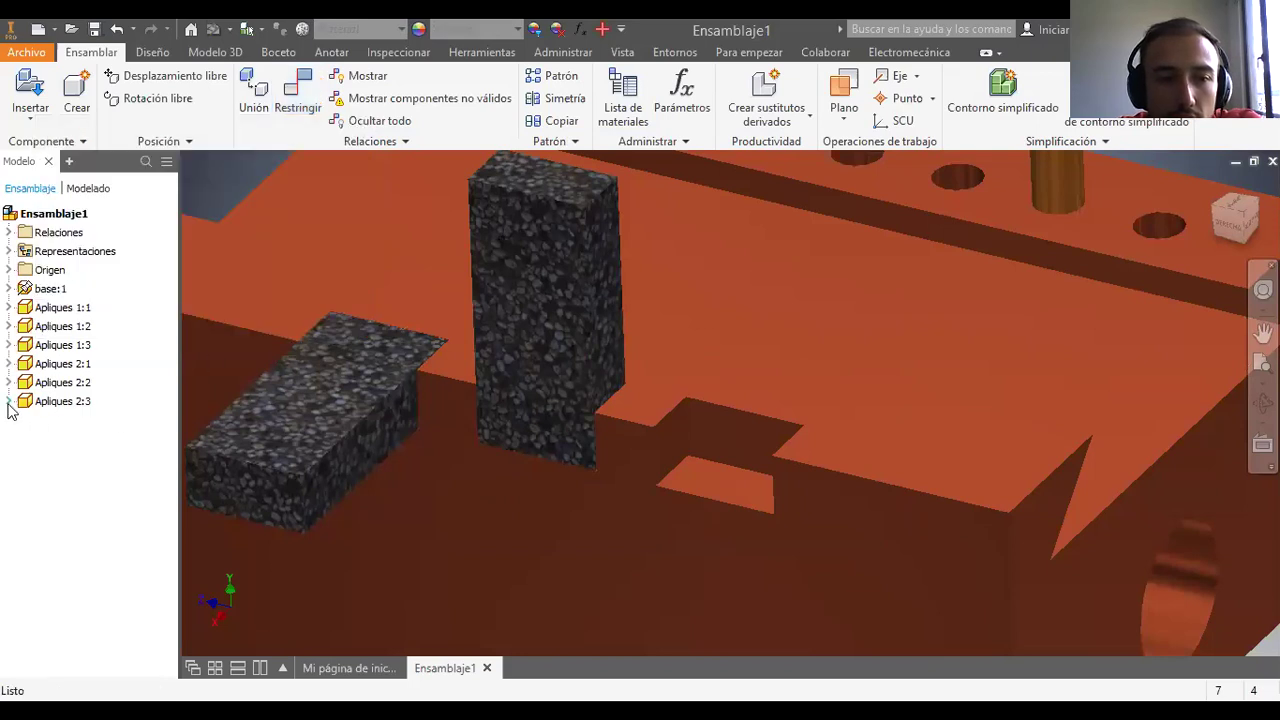
Step: Delete the conflicting angle constraint from Apliques 2:3
{"action": "left_click", "coordinate": [9, 402]}
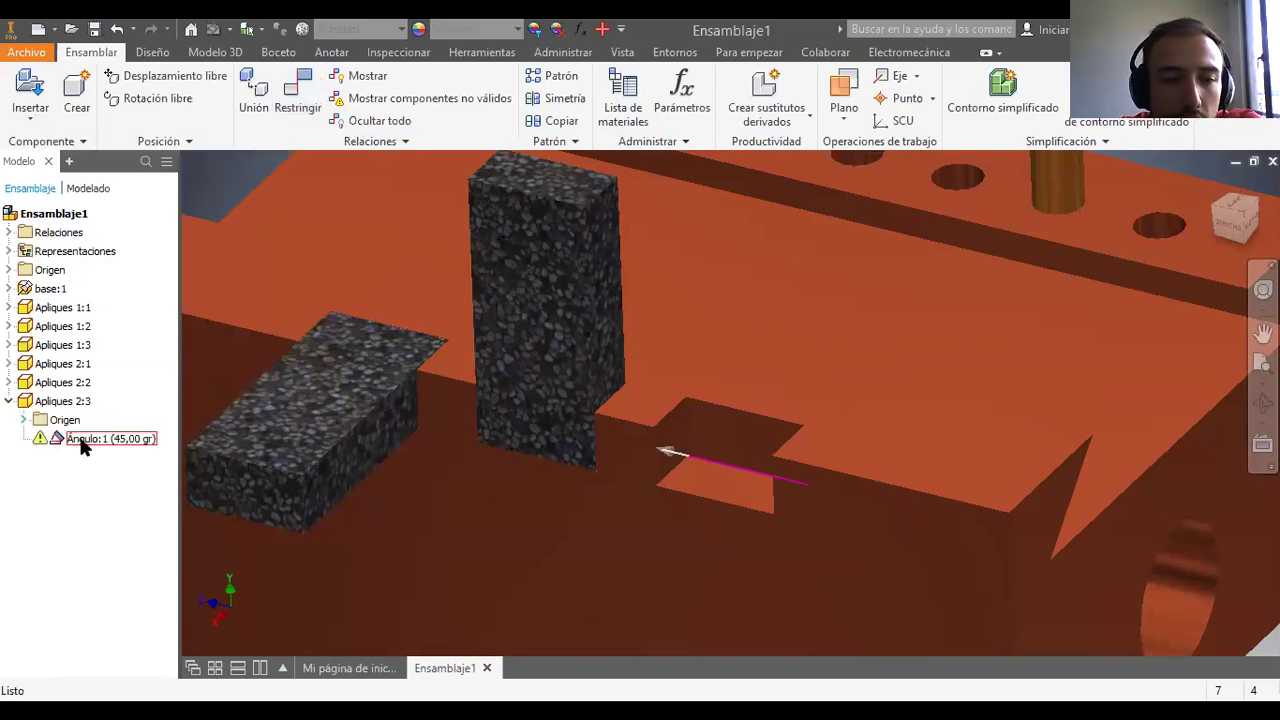
{"action": "right_click", "coordinate": [83, 447]}
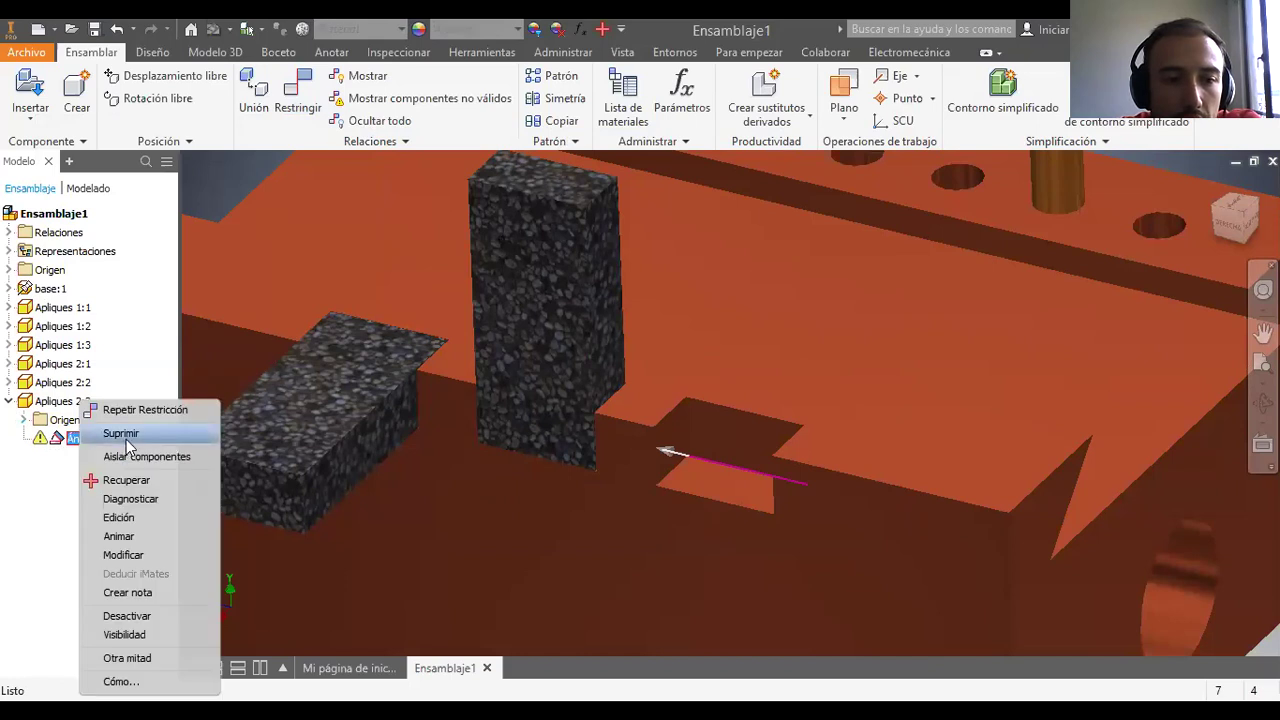
{"action": "left_click", "coordinate": [128, 441]}
Step: Set up an explicit-reference-vector angle constraint with an angle of 45 degrees
{"action": "scroll", "coordinate": [1026, 383], "scroll_direction": "down", "scroll_amount": 3}
{"action": "scroll", "coordinate": [1026, 383], "scroll_direction": "up", "scroll_amount": 9}
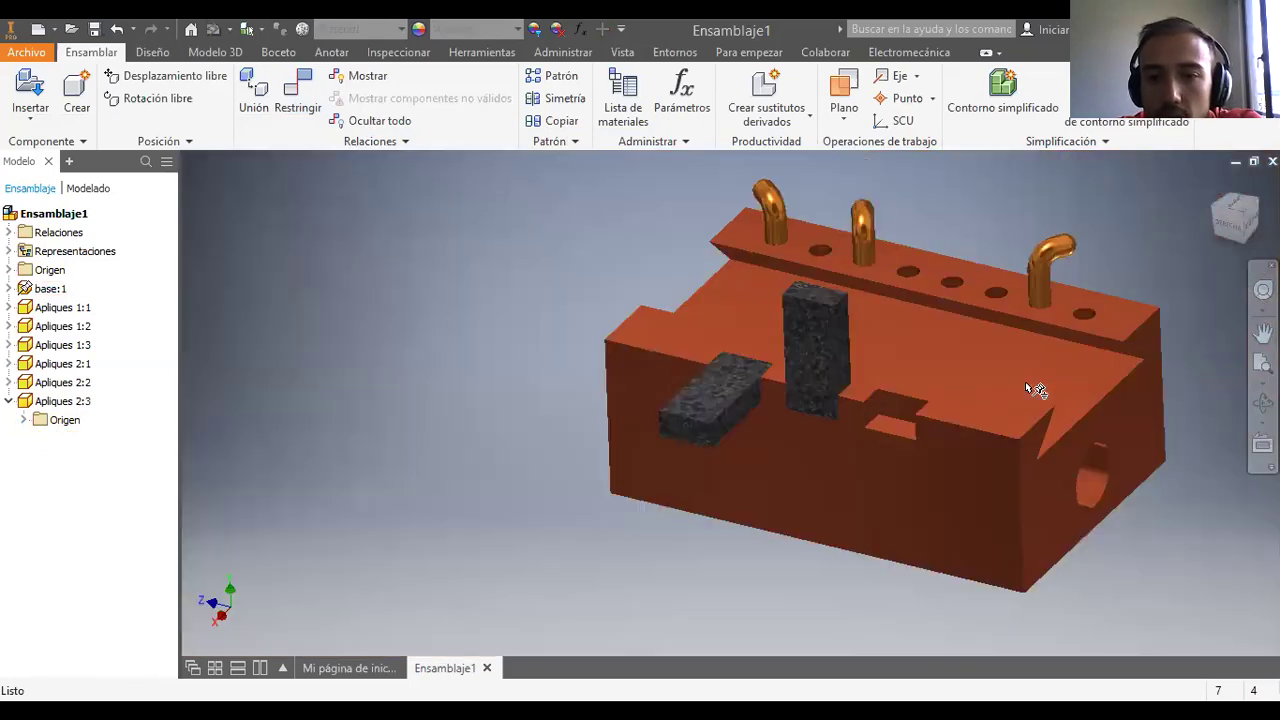
{"action": "scroll", "coordinate": [1025, 381], "scroll_direction": "down", "scroll_amount": 5}
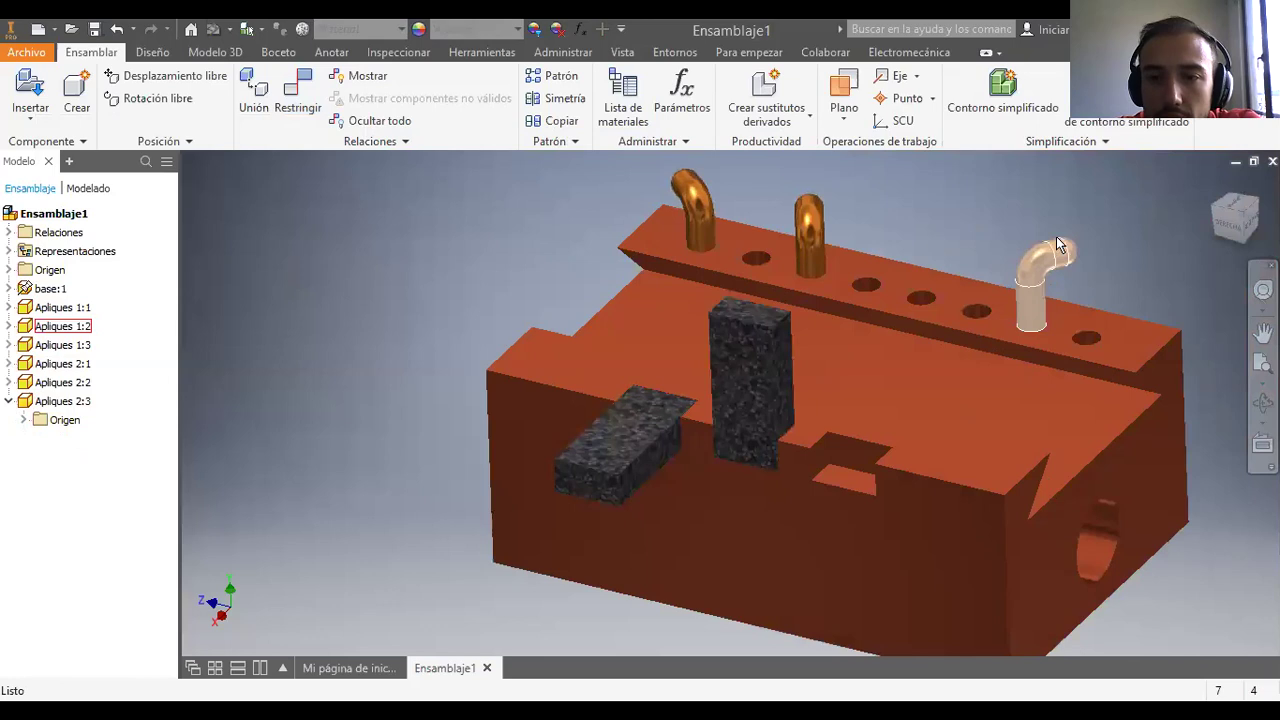
{"action": "middle_click_drag", "start_coordinate": [923, 194], "coordinate": [778, 319]}
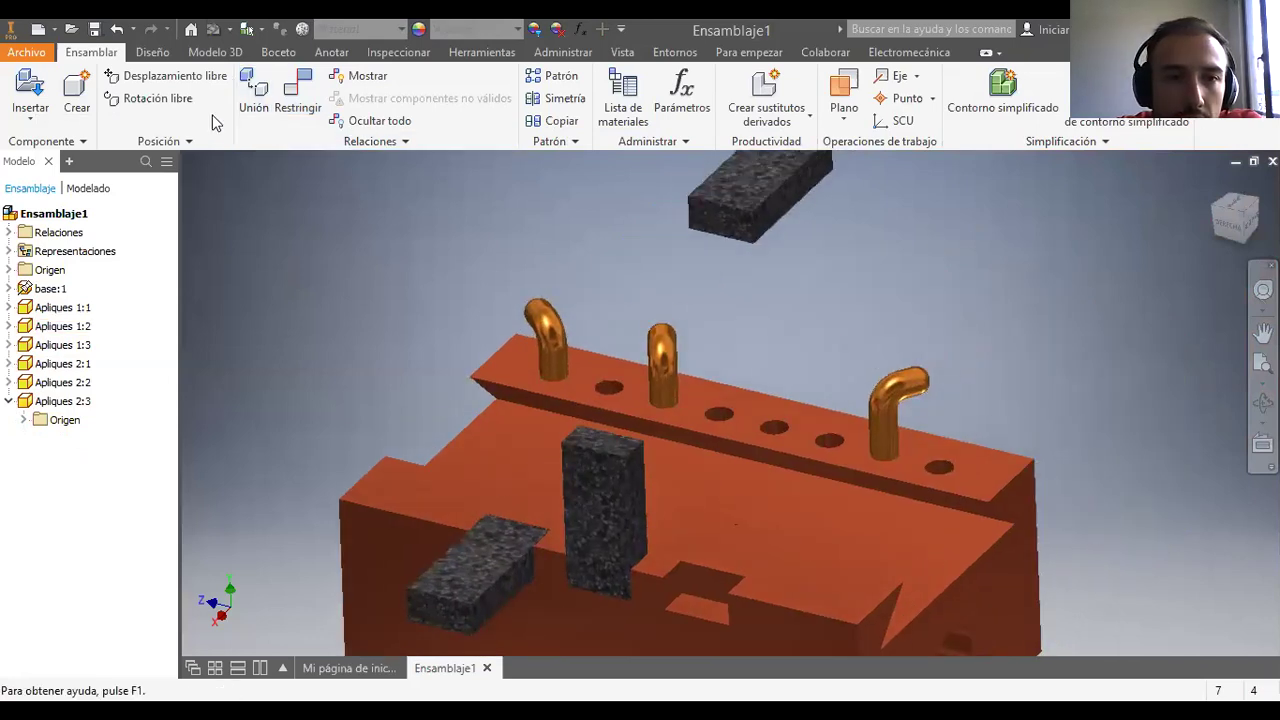
{"action": "left_click", "coordinate": [300, 89]}
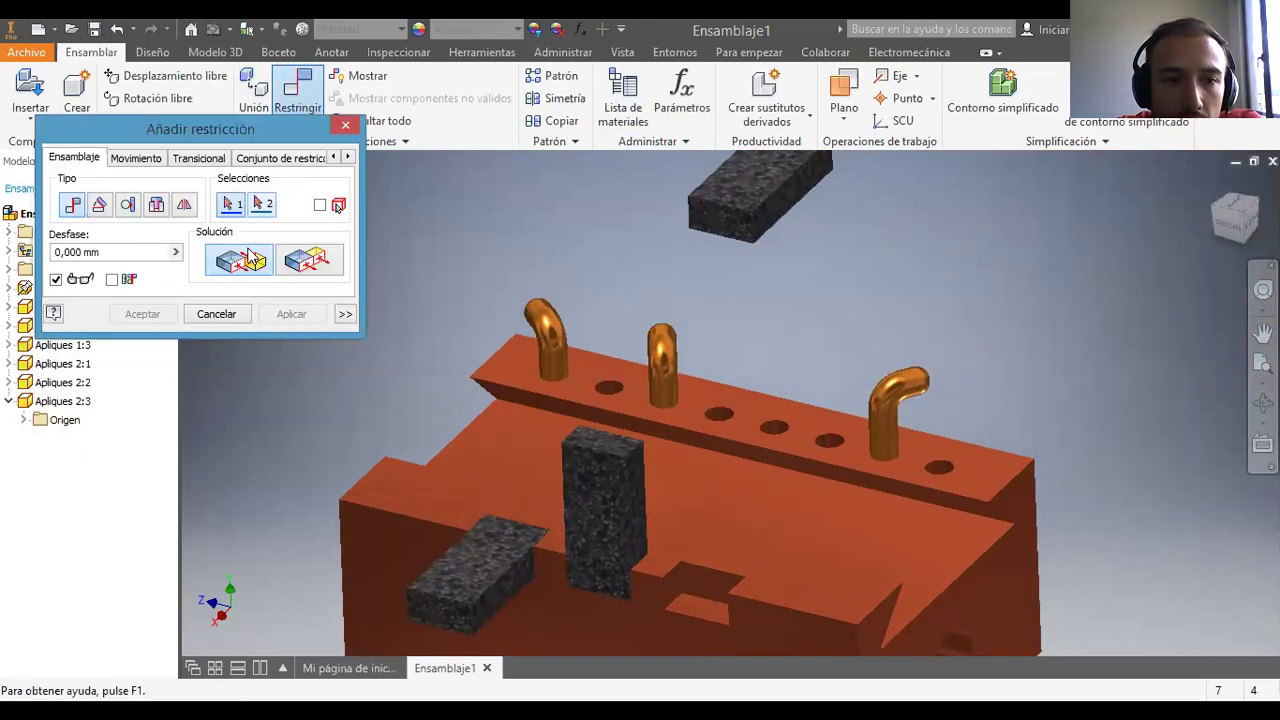
{"action": "left_click", "coordinate": [100, 205]}
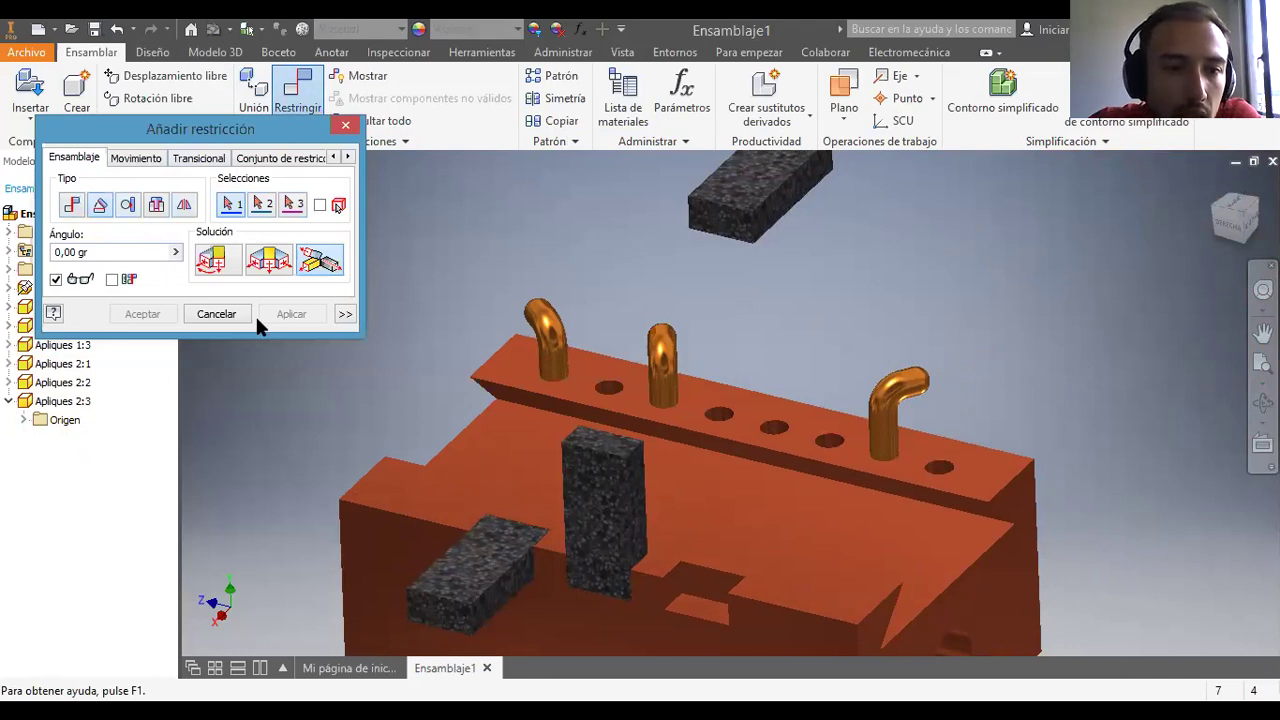
{"action": "left_click", "coordinate": [326, 262]}
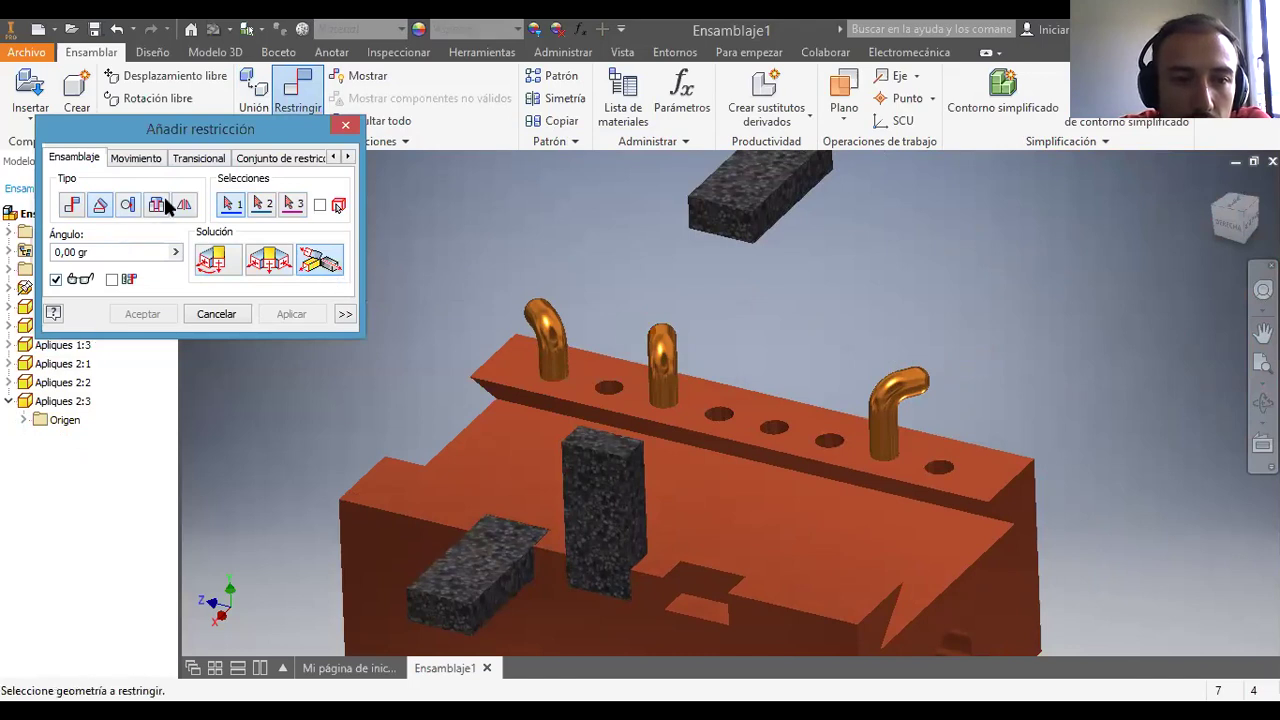
{"action": "left_click", "coordinate": [115, 251]}
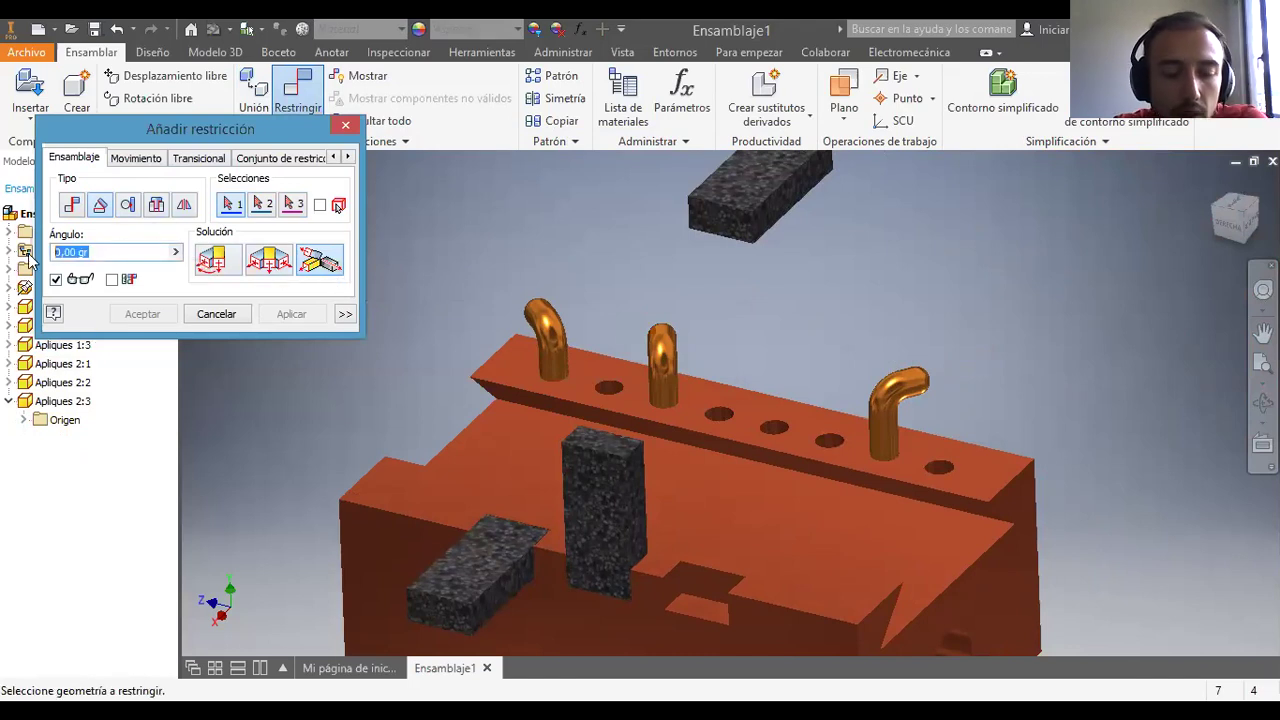
{"action": "type", "text": "45"}
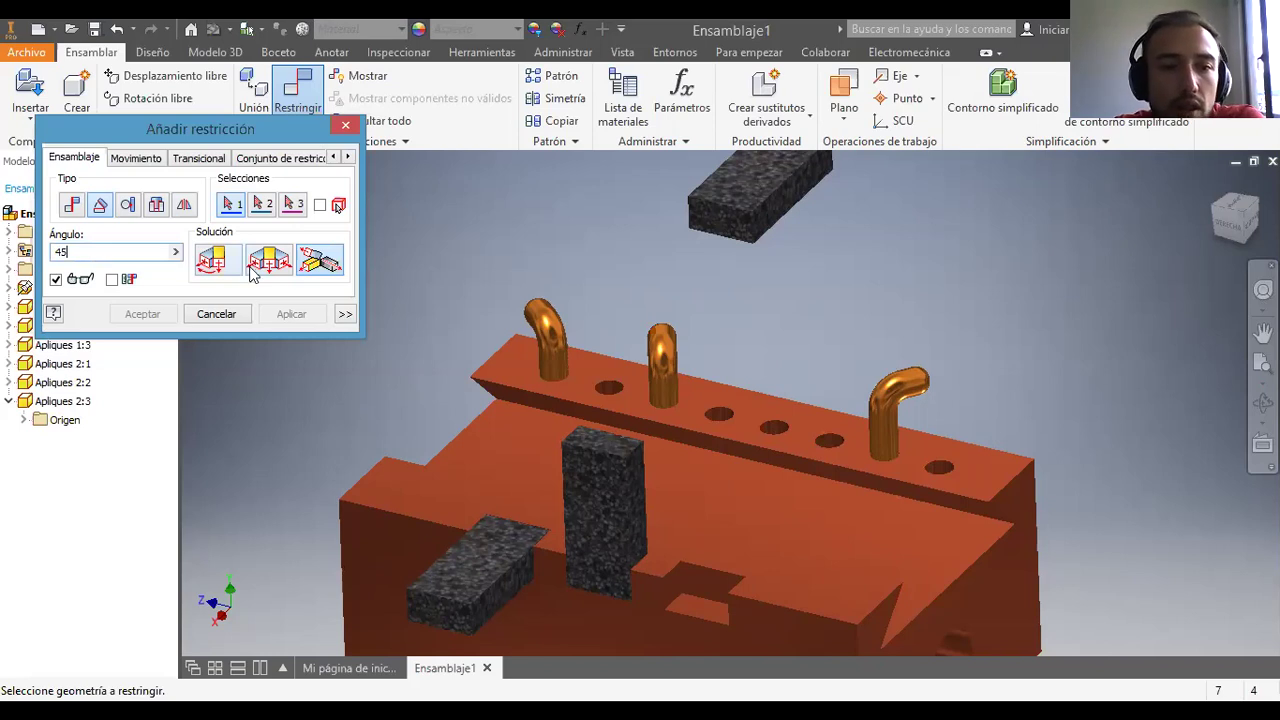
{"action": "left_click", "coordinate": [175, 255]}
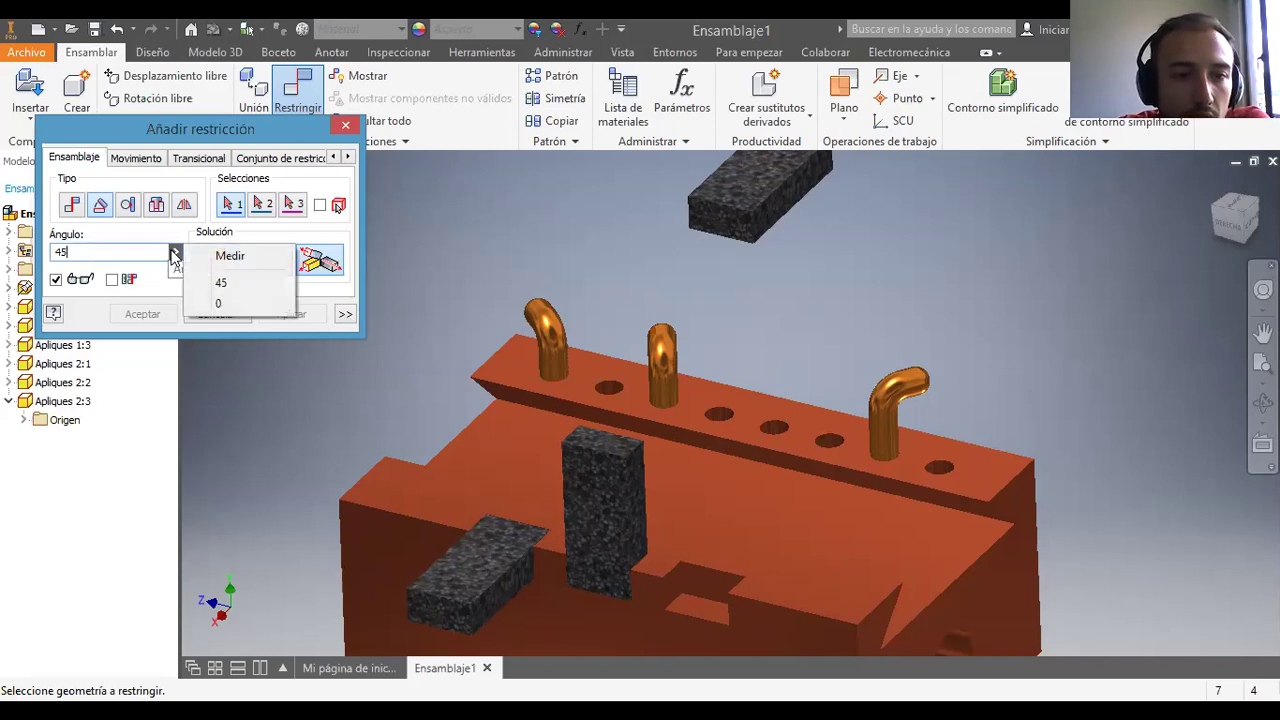
{"action": "left_click", "coordinate": [216, 282]}
{"action": "left_click", "coordinate": [232, 213]}
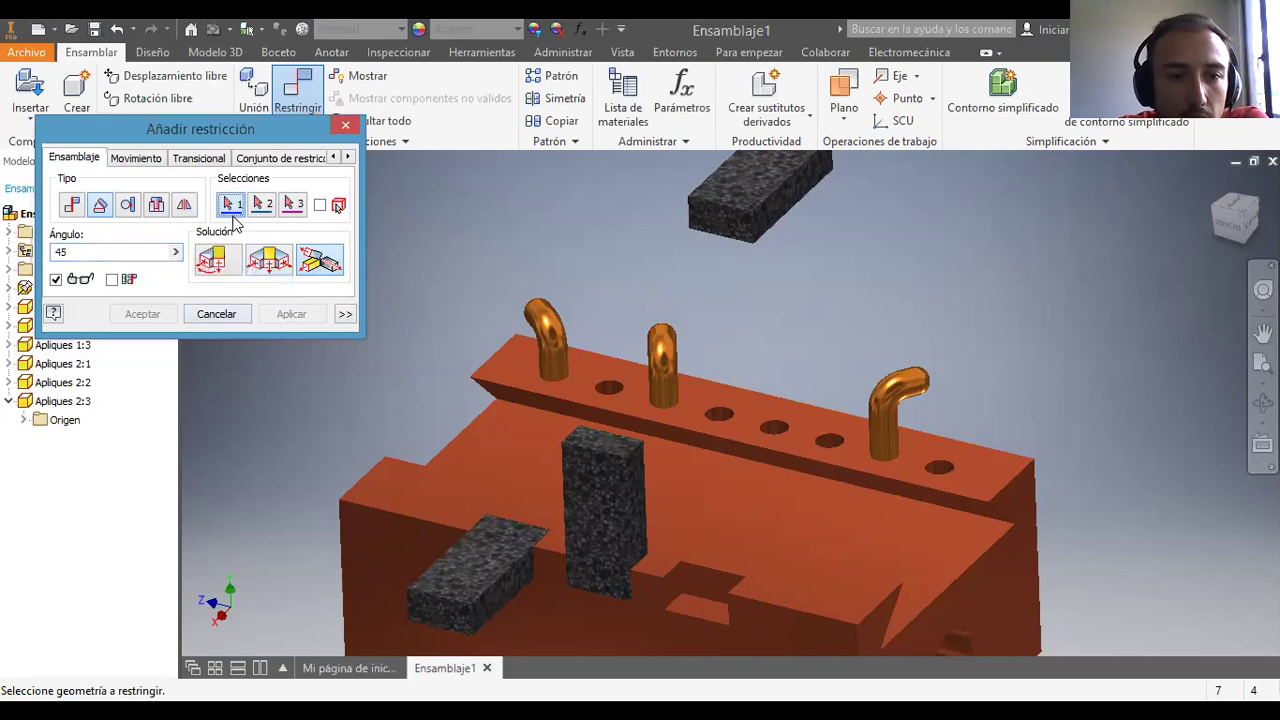
Step: Pick Apliques 2:3's lower long edge as the angle constraint's first selection instead of its lower short edge
{"action": "left_click", "coordinate": [725, 243]}
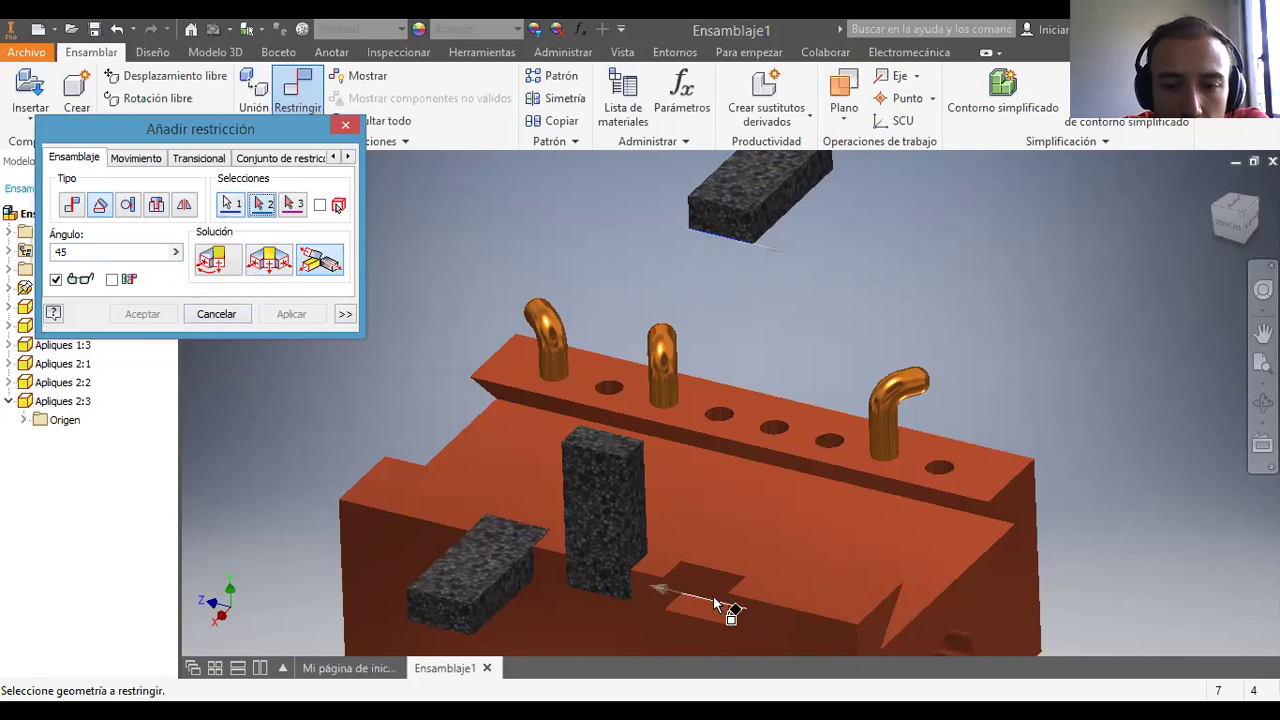
{"action": "left_click", "coordinate": [1263, 404]}
{"action": "left_click_drag", "start_coordinate": [805, 517], "coordinate": [886, 515]}
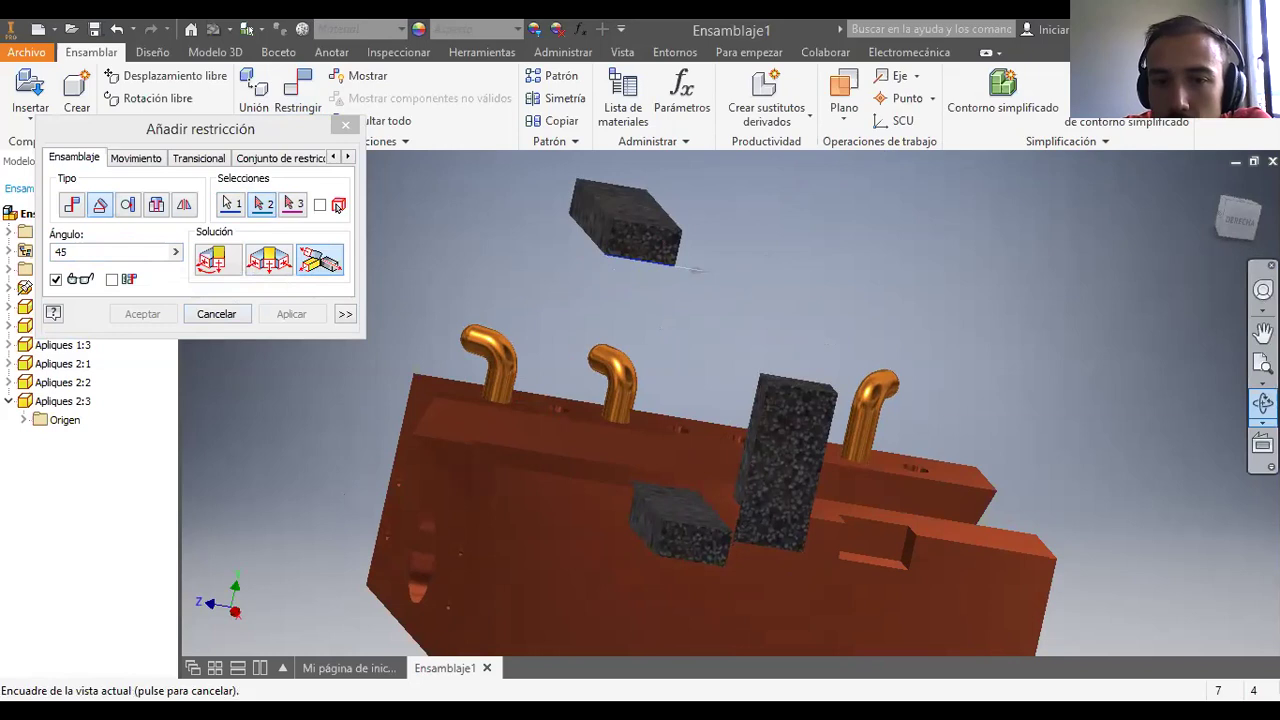
{"action": "left_click", "coordinate": [1263, 402]}
{"action": "left_click_drag", "start_coordinate": [763, 408], "coordinate": [386, 266]}
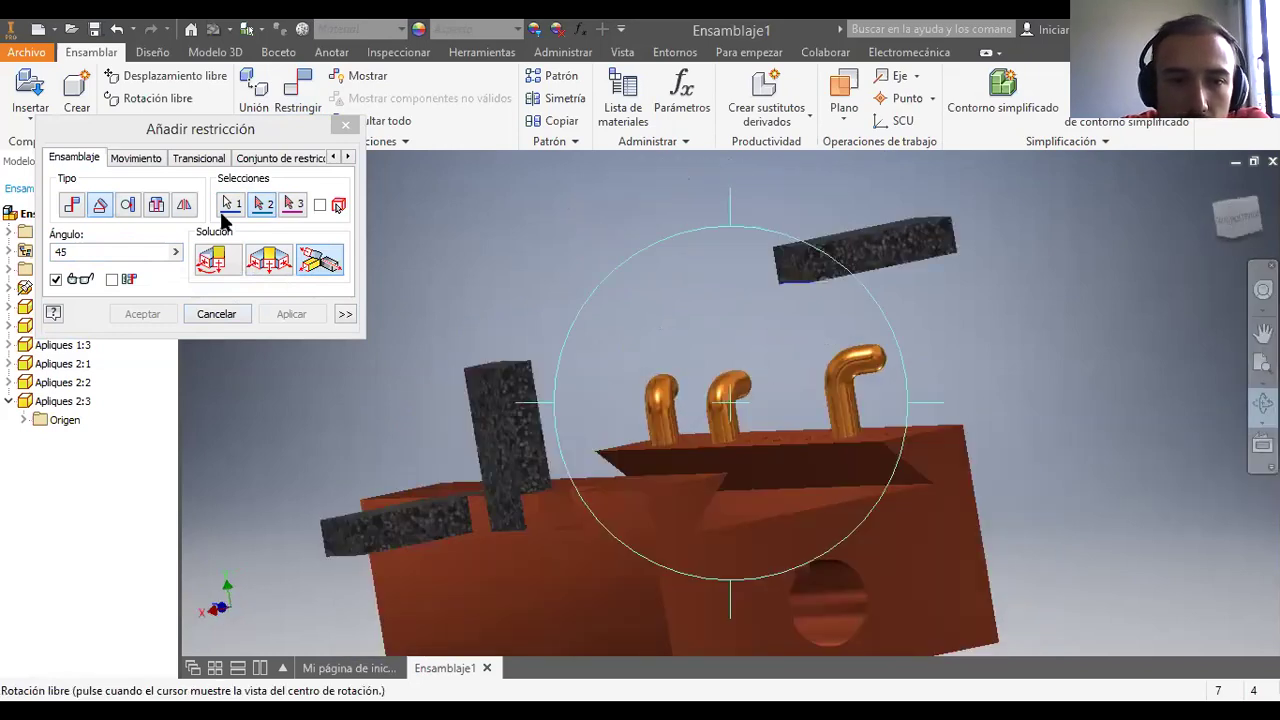
{"action": "left_click", "coordinate": [230, 205]}
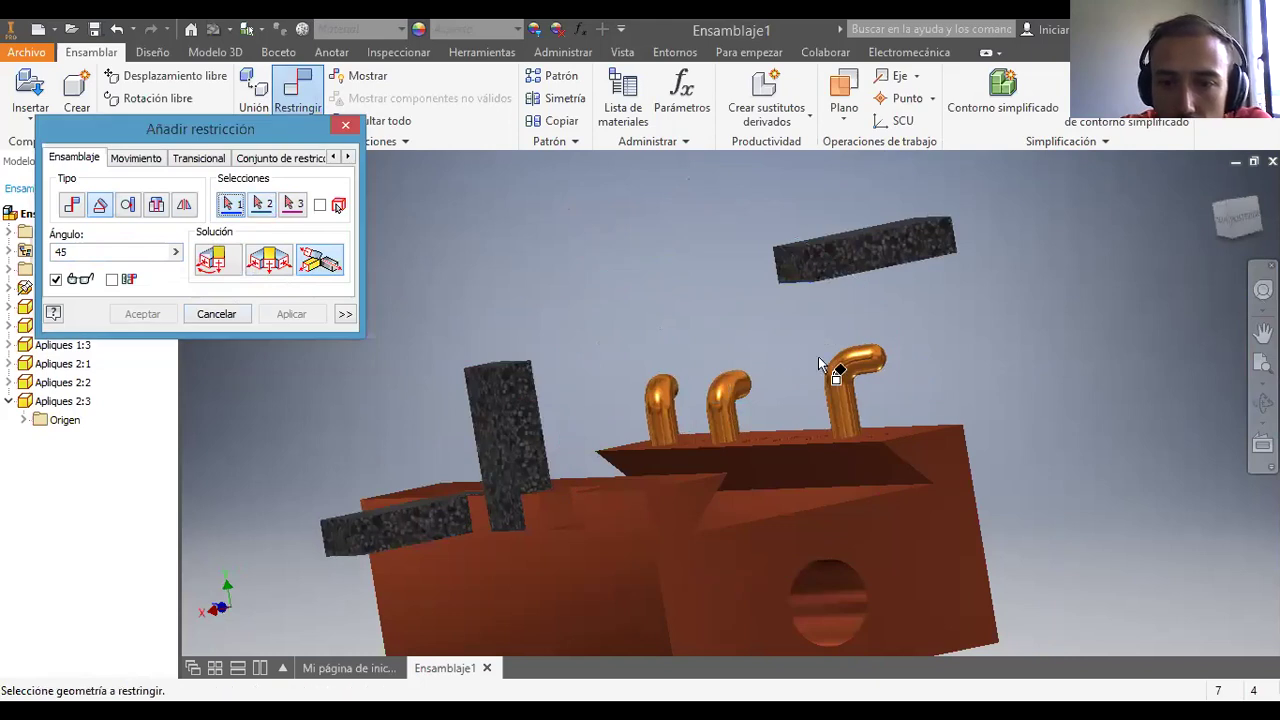
{"action": "middle_click_drag", "start_coordinate": [833, 368], "coordinate": [886, 390]}
{"action": "left_click", "coordinate": [1263, 403]}
{"action": "mouse_move", "coordinate": [765, 500]}
{"action": "left_mouse_down"}
{"action": "mouse_move", "coordinate": [714, 491]}
{"action": "mouse_move", "coordinate": [777, 534]}
{"action": "mouse_move", "coordinate": [758, 515]}
{"action": "left_mouse_up"}
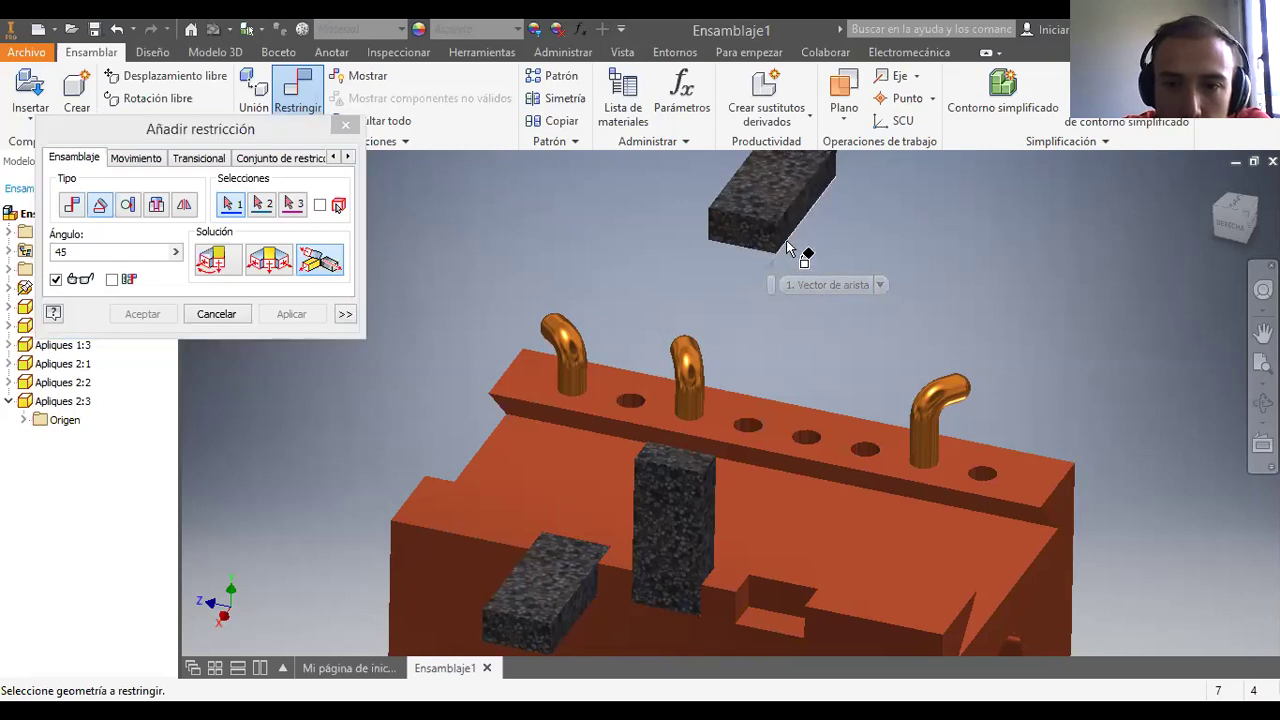
{"action": "left_click", "coordinate": [788, 248]}
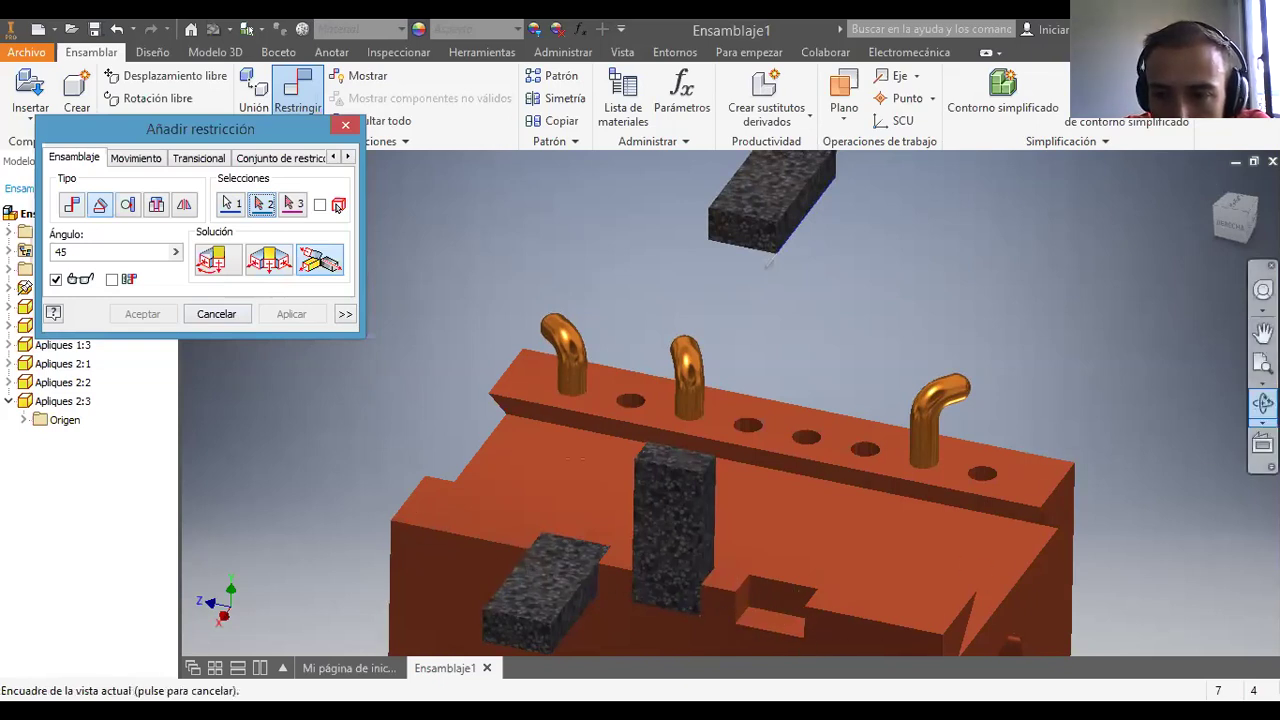
Step: Pick the empty notch's upper side edge as the second selection and its front floor edge as the reference vector
{"action": "left_click", "coordinate": [1263, 402]}
{"action": "left_click_drag", "start_coordinate": [794, 531], "coordinate": [920, 503]}
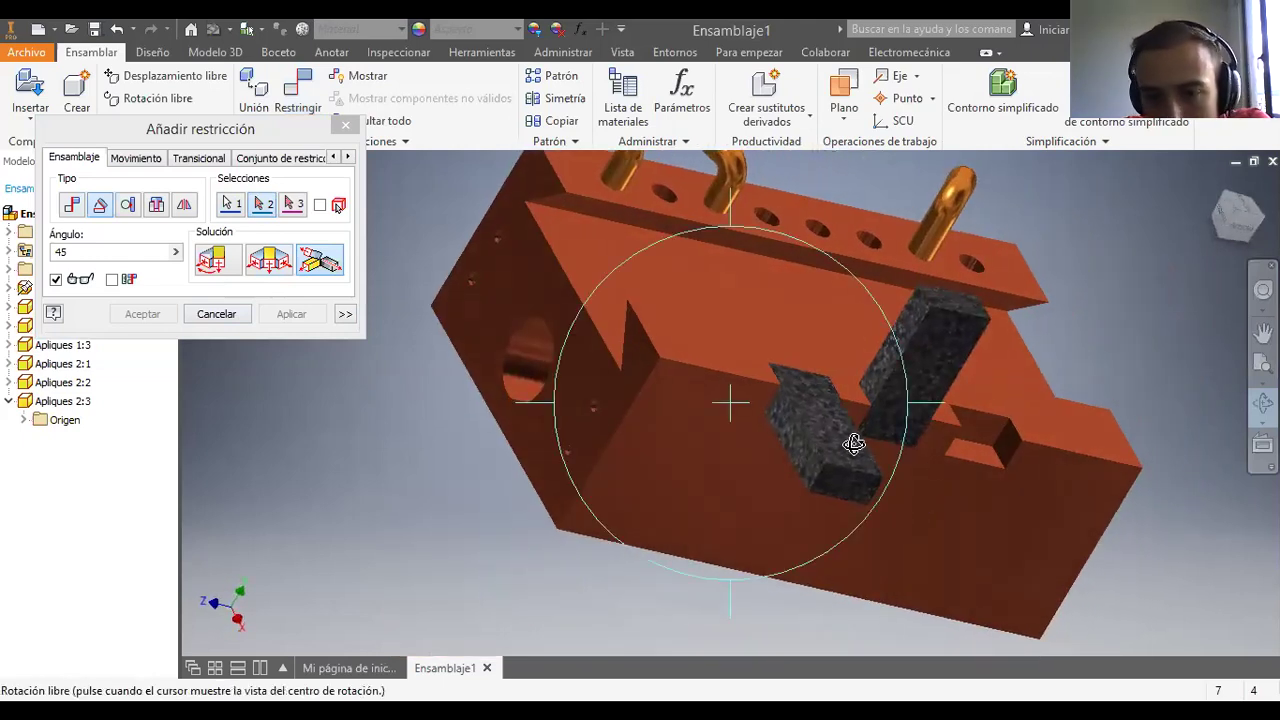
{"action": "key", "text": "Escape"}
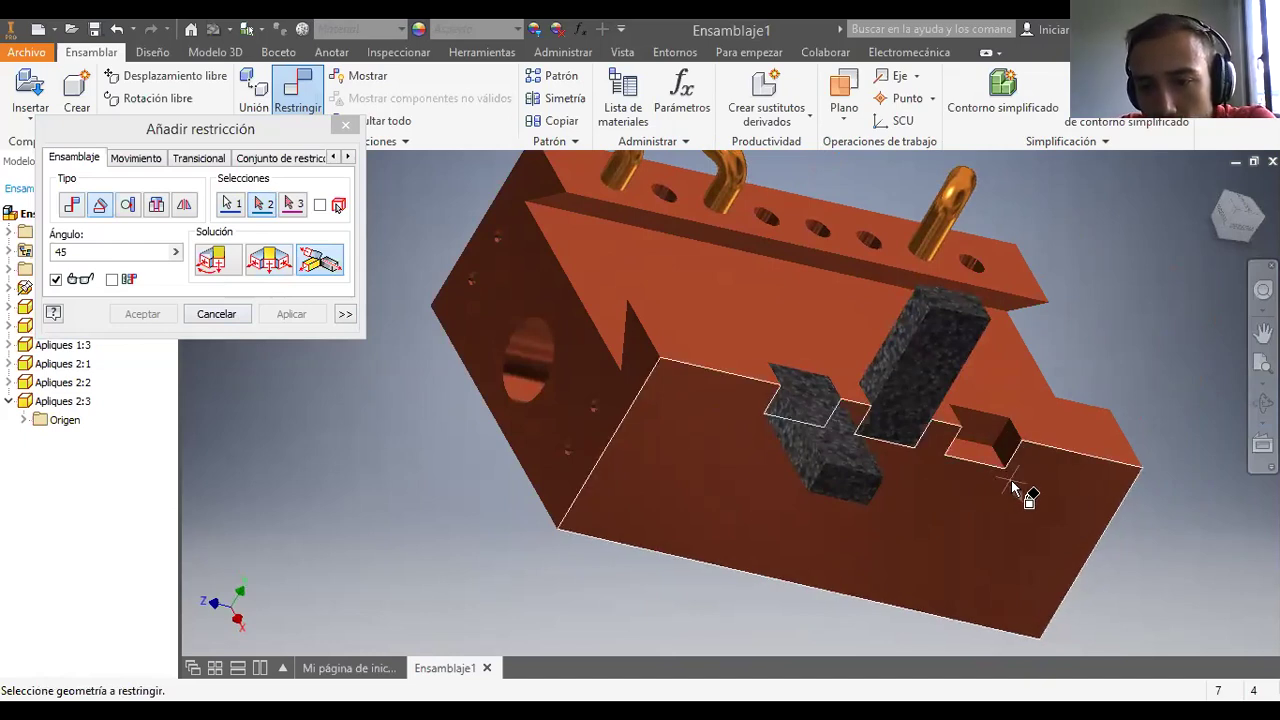
{"action": "left_click", "coordinate": [1014, 489]}
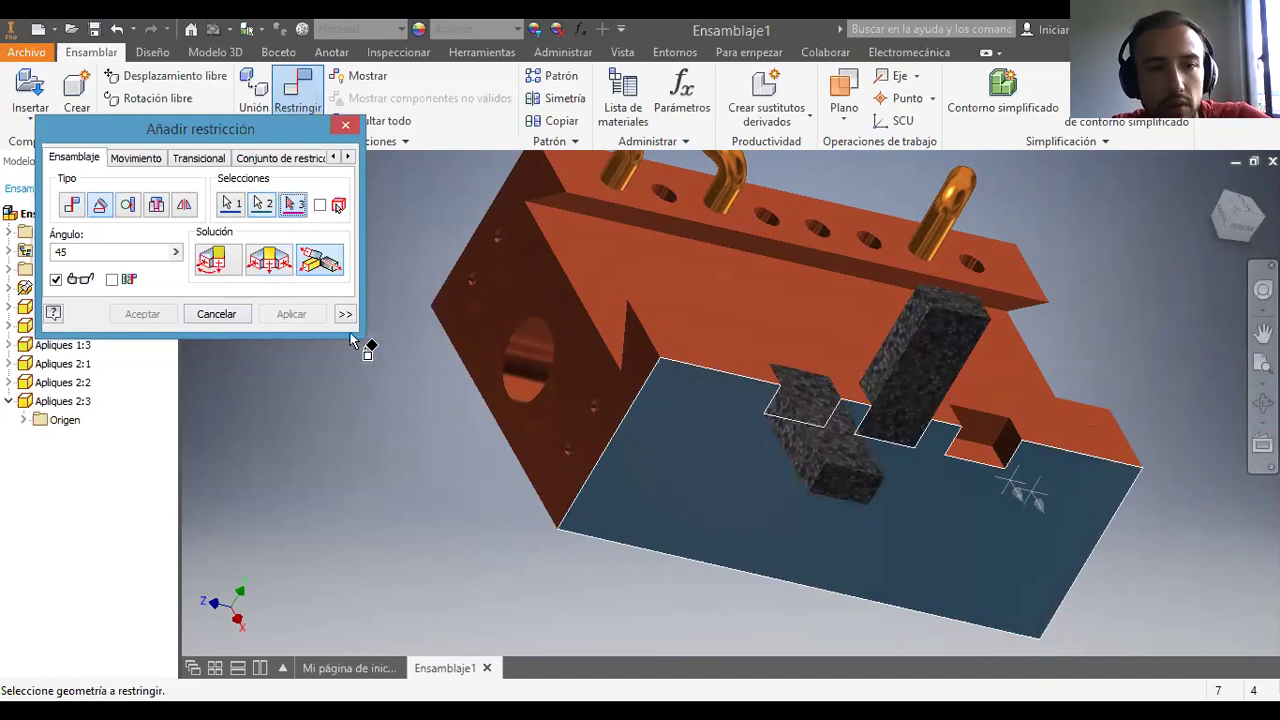
{"action": "left_click", "coordinate": [262, 204]}
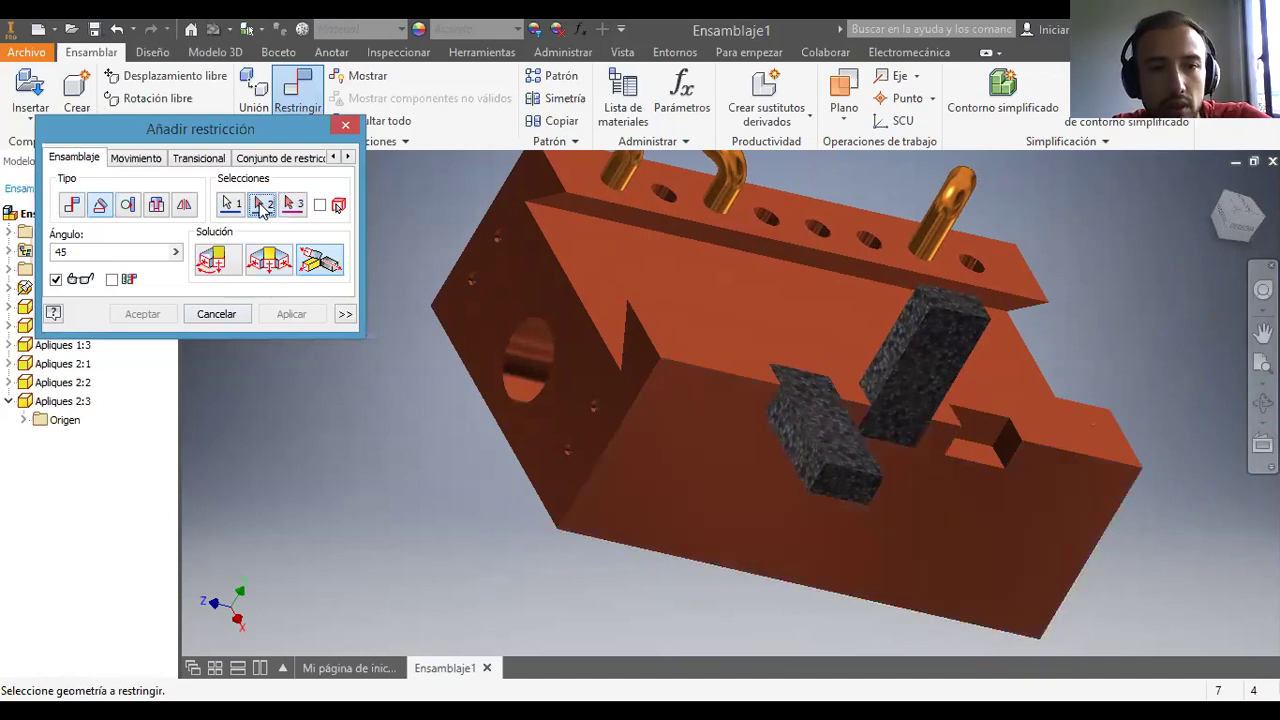
{"action": "left_click", "coordinate": [1018, 440]}
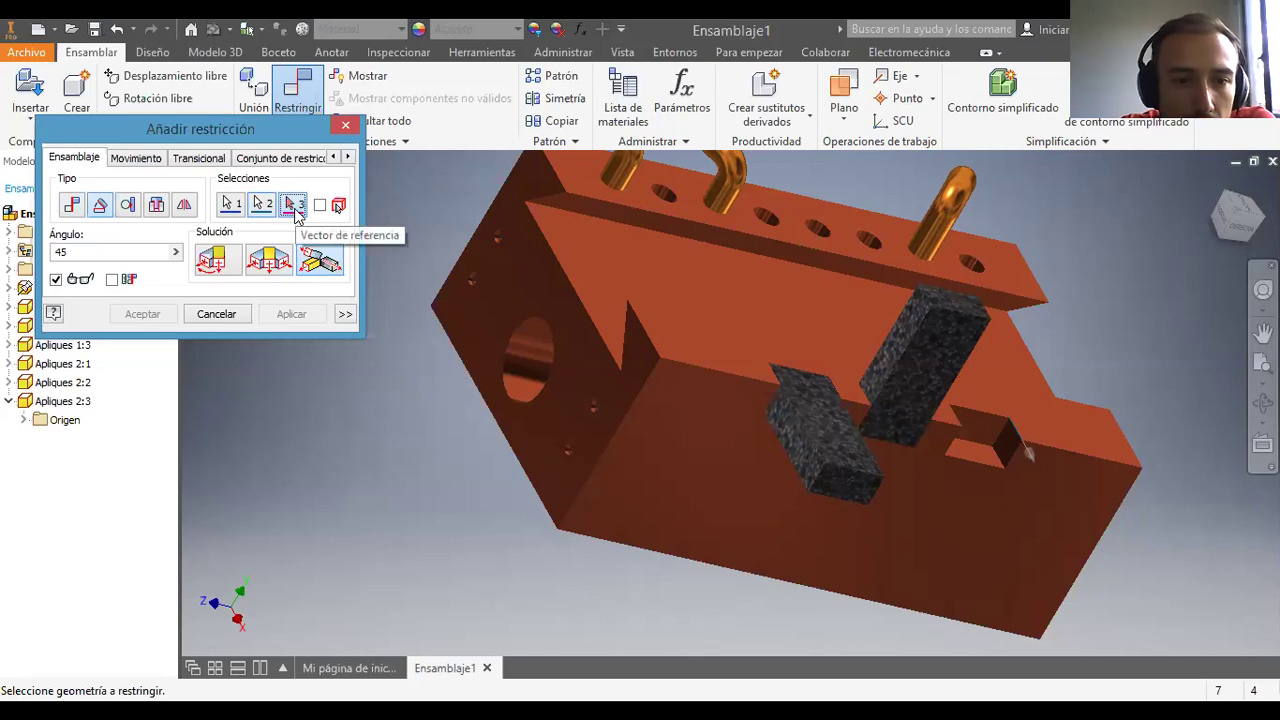
{"action": "left_click", "coordinate": [986, 452]}
Step: Examine the 45-degree angle preview around the empty notch, try switching to a mate, and cancel the pending constraint
{"action": "middle_click_drag", "start_coordinate": [1158, 340], "coordinate": [1010, 549]}
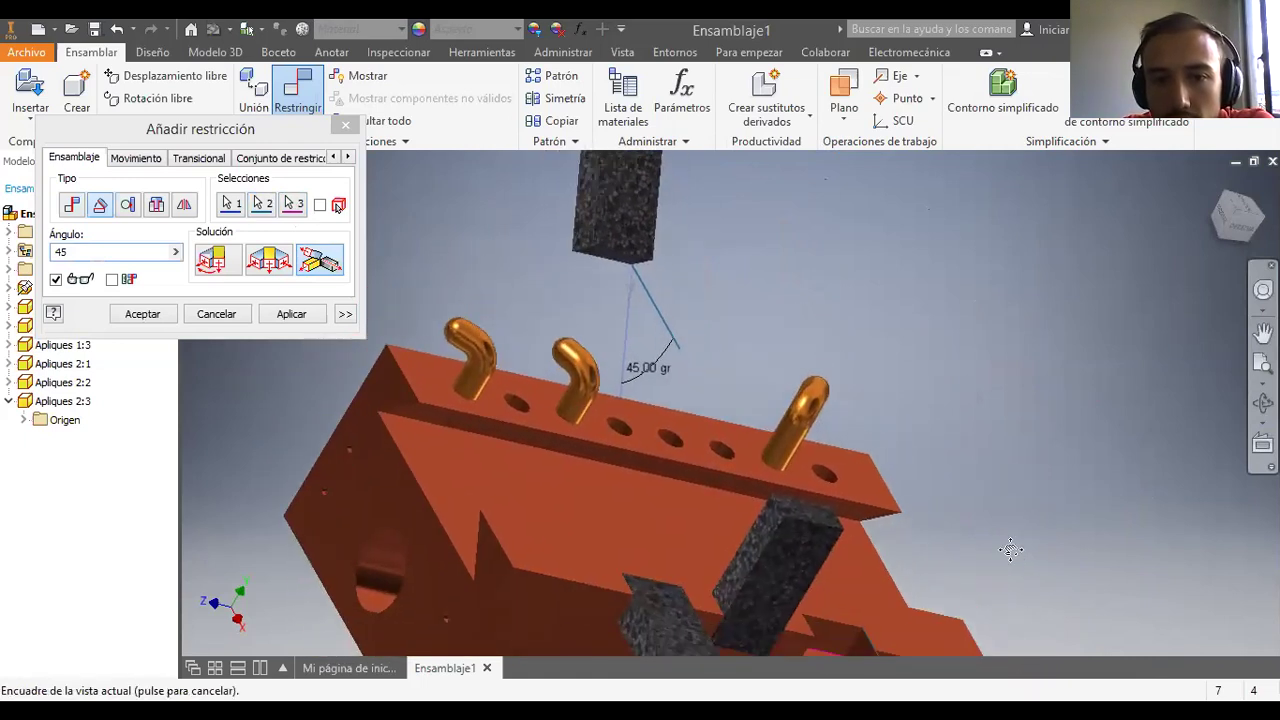
{"action": "left_click", "coordinate": [1263, 402]}
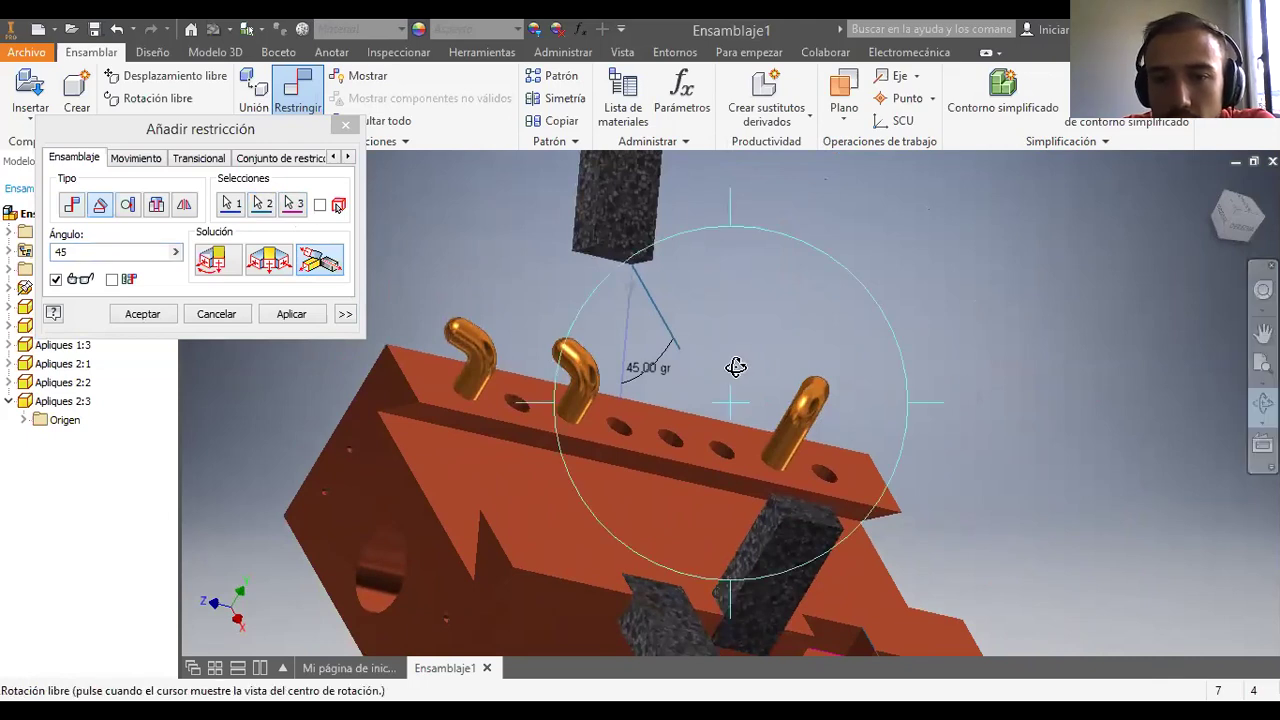
{"action": "left_click_drag", "start_coordinate": [704, 371], "coordinate": [958, 433]}
{"action": "left_click_drag", "start_coordinate": [1007, 492], "coordinate": [808, 470]}
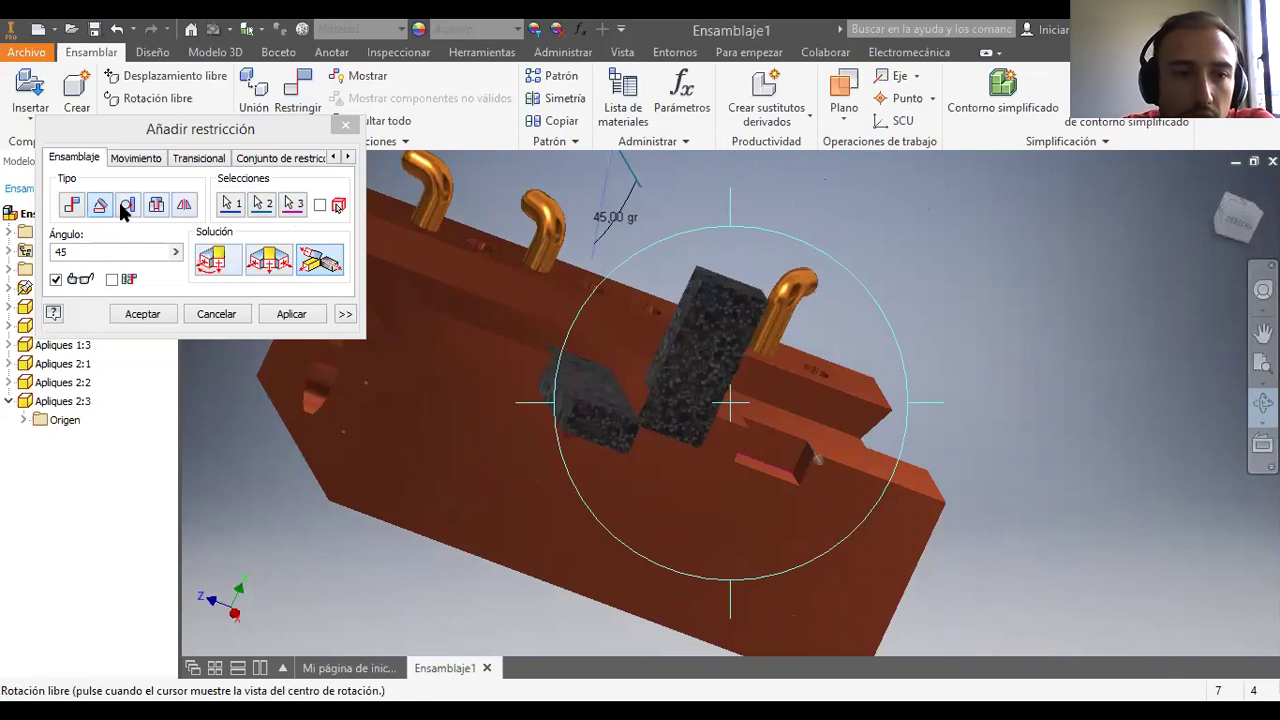
{"action": "left_click", "coordinate": [66, 208]}
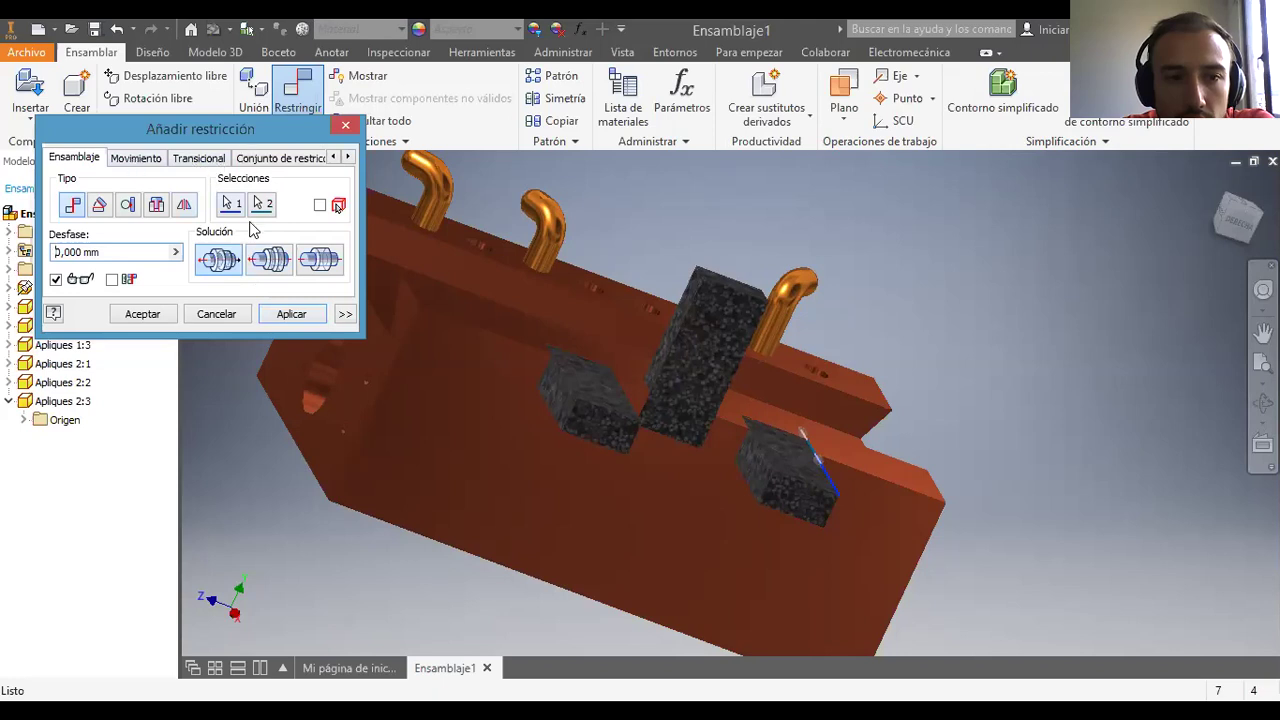
{"action": "left_click", "coordinate": [215, 315]}
Step: Start a new explicit-reference-vector angle constraint and pick Apliques 2:3's lower long edge as its first selection
{"action": "scroll", "coordinate": [1108, 400], "scroll_direction": "up", "scroll_amount": 3}
{"action": "scroll", "coordinate": [770, 380], "scroll_direction": "down", "scroll_amount": 2}
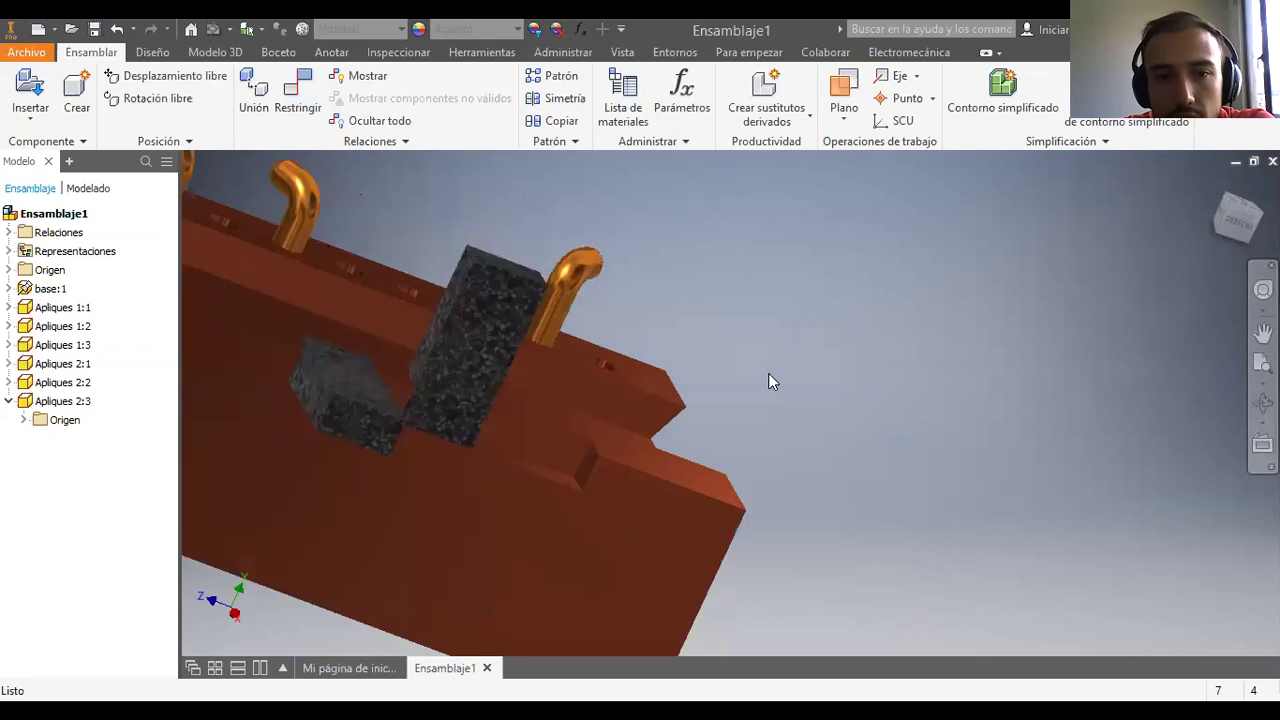
{"action": "scroll", "coordinate": [768, 381], "scroll_direction": "down", "scroll_amount": 3}
{"action": "scroll", "coordinate": [636, 272], "scroll_direction": "up", "scroll_amount": 4}
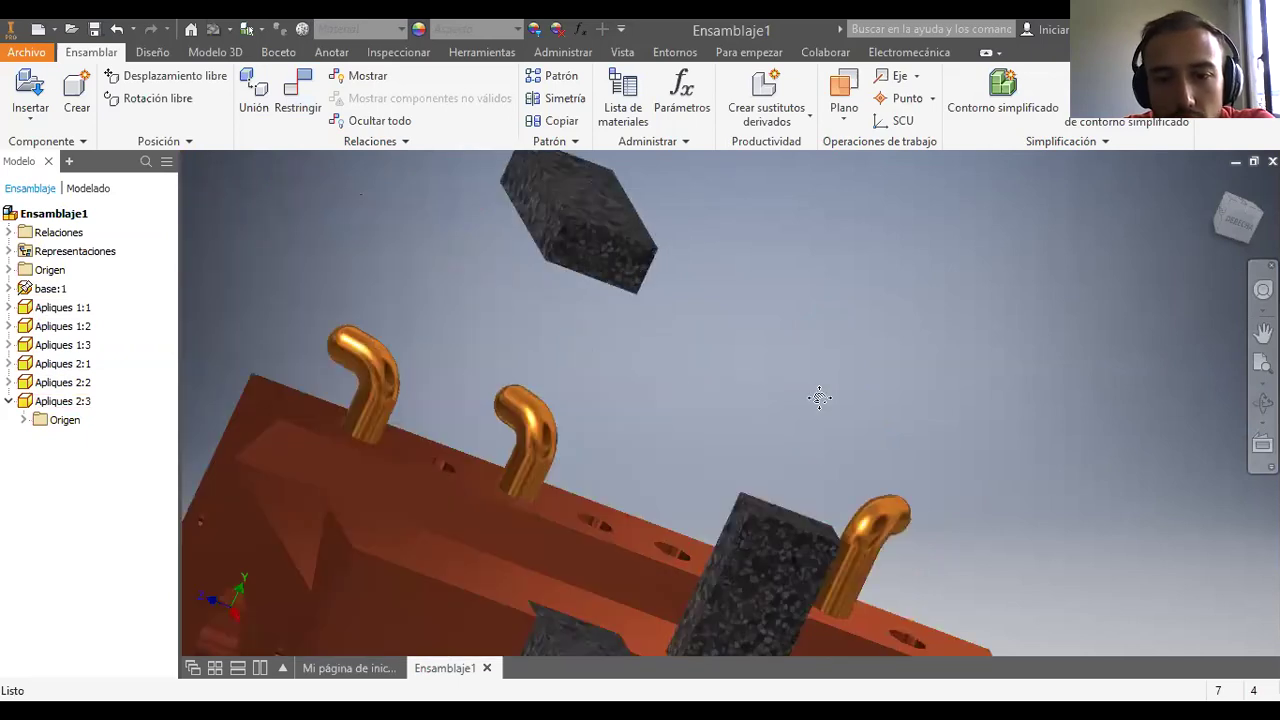
{"action": "scroll", "coordinate": [740, 266], "scroll_direction": "down", "scroll_amount": 1}
{"action": "scroll", "coordinate": [759, 298], "scroll_direction": "up", "scroll_amount": 2}
{"action": "scroll", "coordinate": [759, 298], "scroll_direction": "down", "scroll_amount": 4}
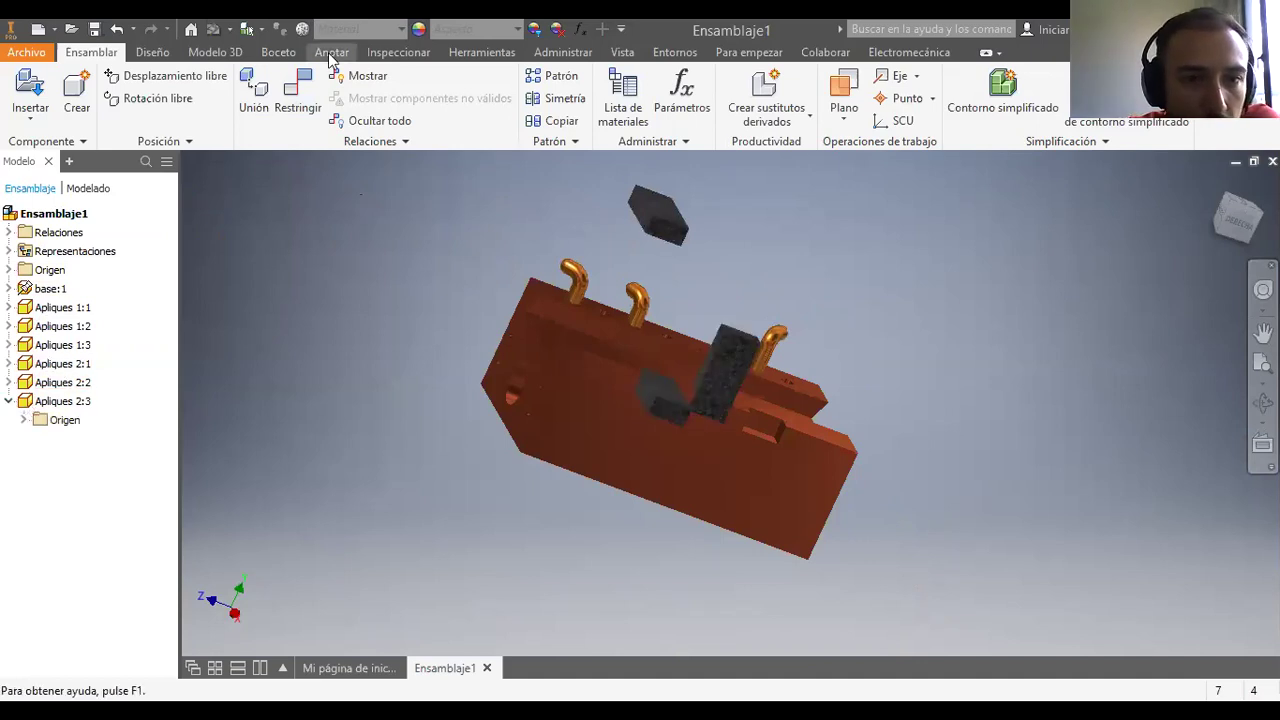
{"action": "left_click", "coordinate": [310, 88]}
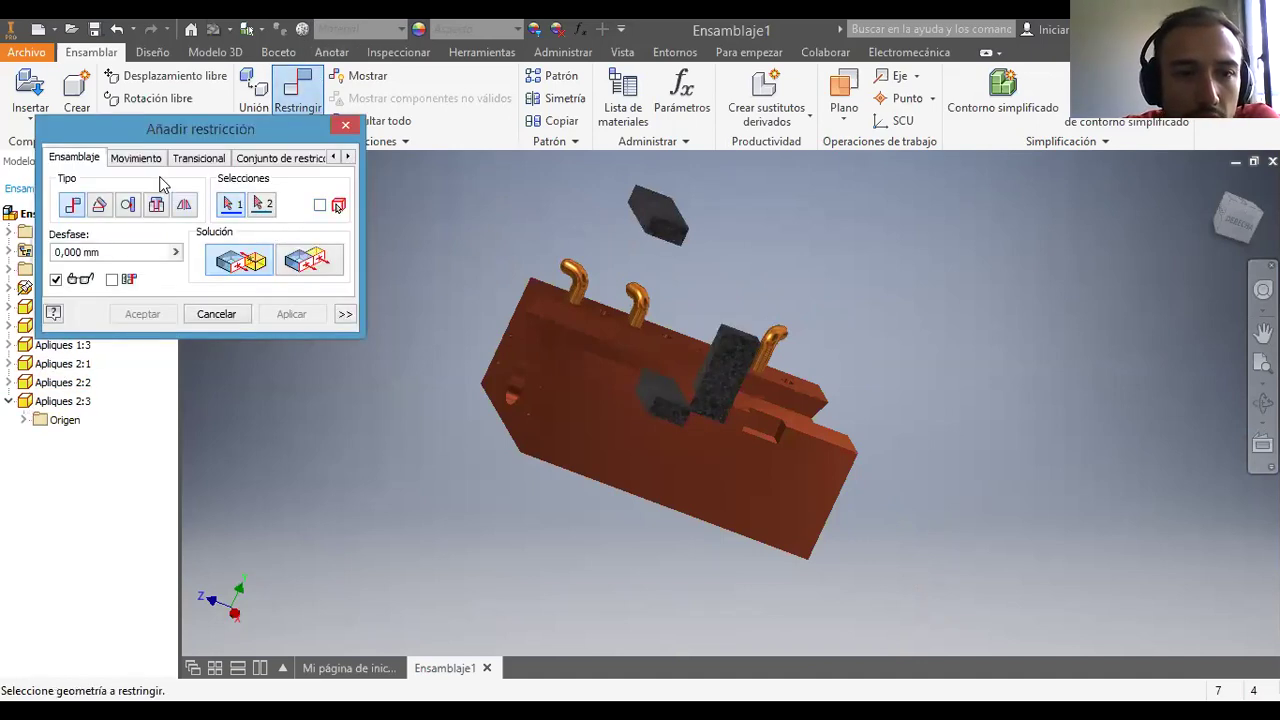
{"action": "left_click", "coordinate": [100, 206]}
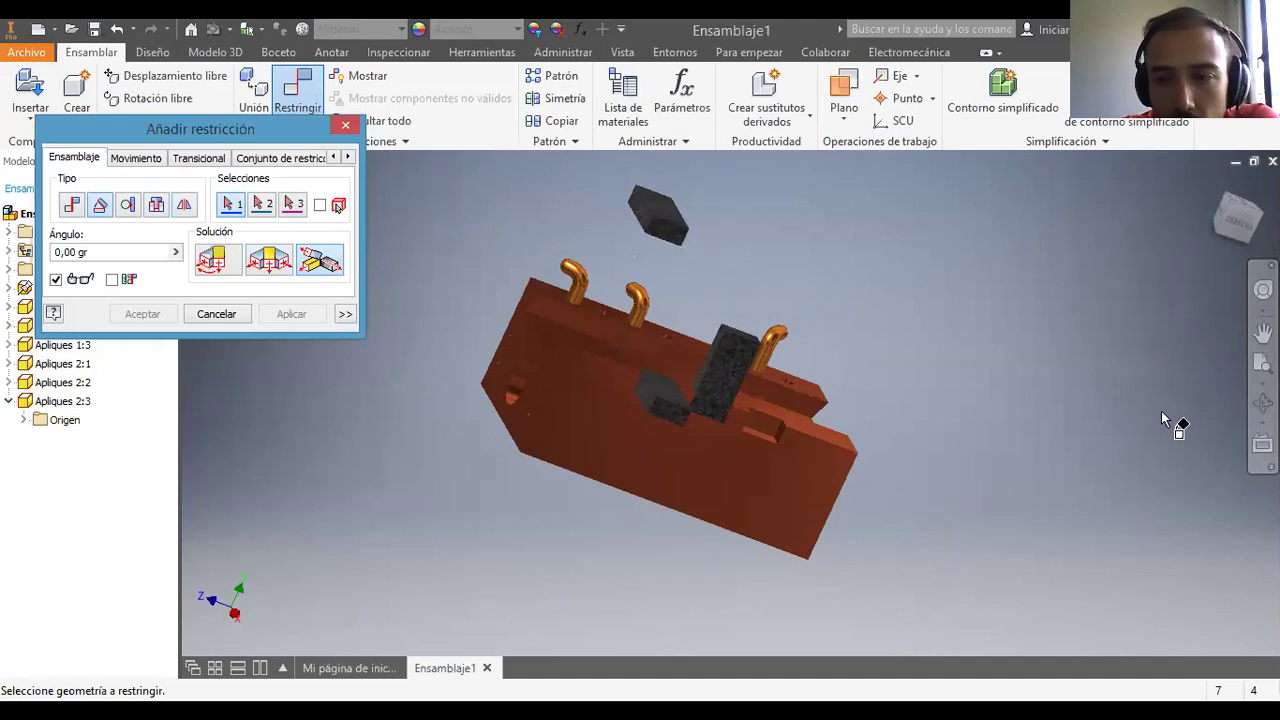
{"action": "left_click_drag", "start_coordinate": [730, 314], "coordinate": [600, 309]}
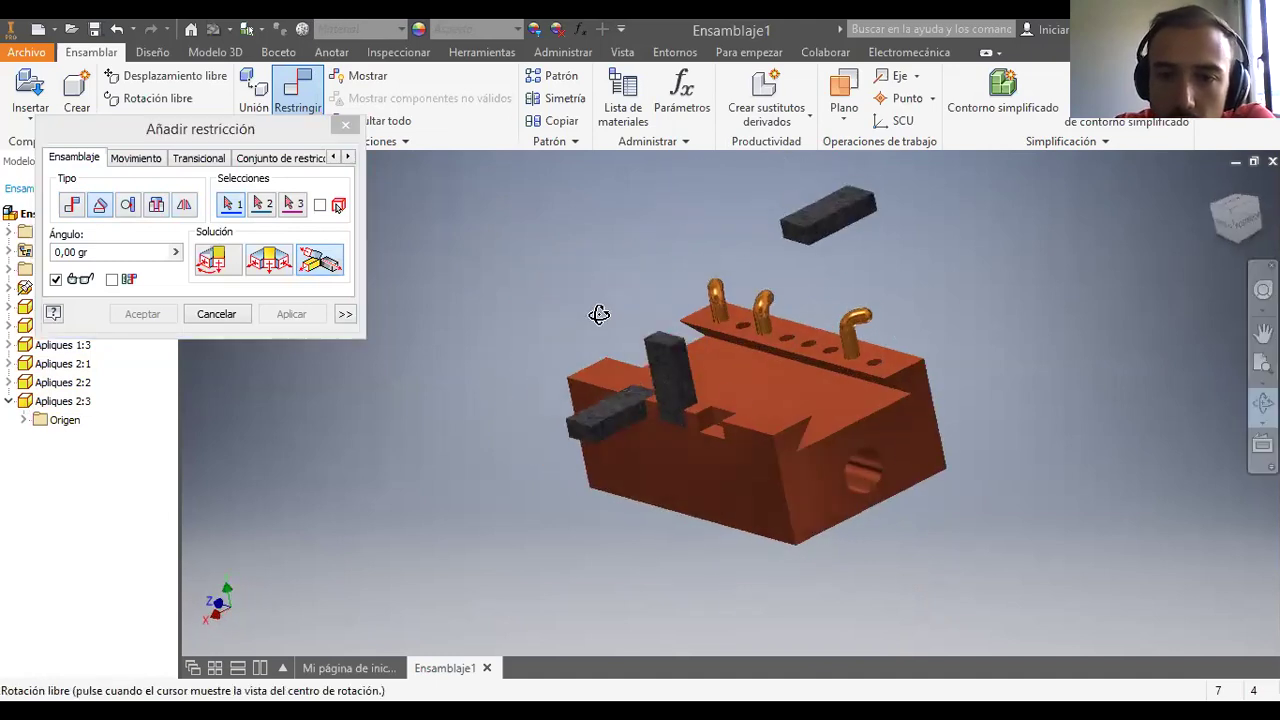
{"action": "scroll", "coordinate": [820, 220], "scroll_direction": "up", "scroll_amount": 5}
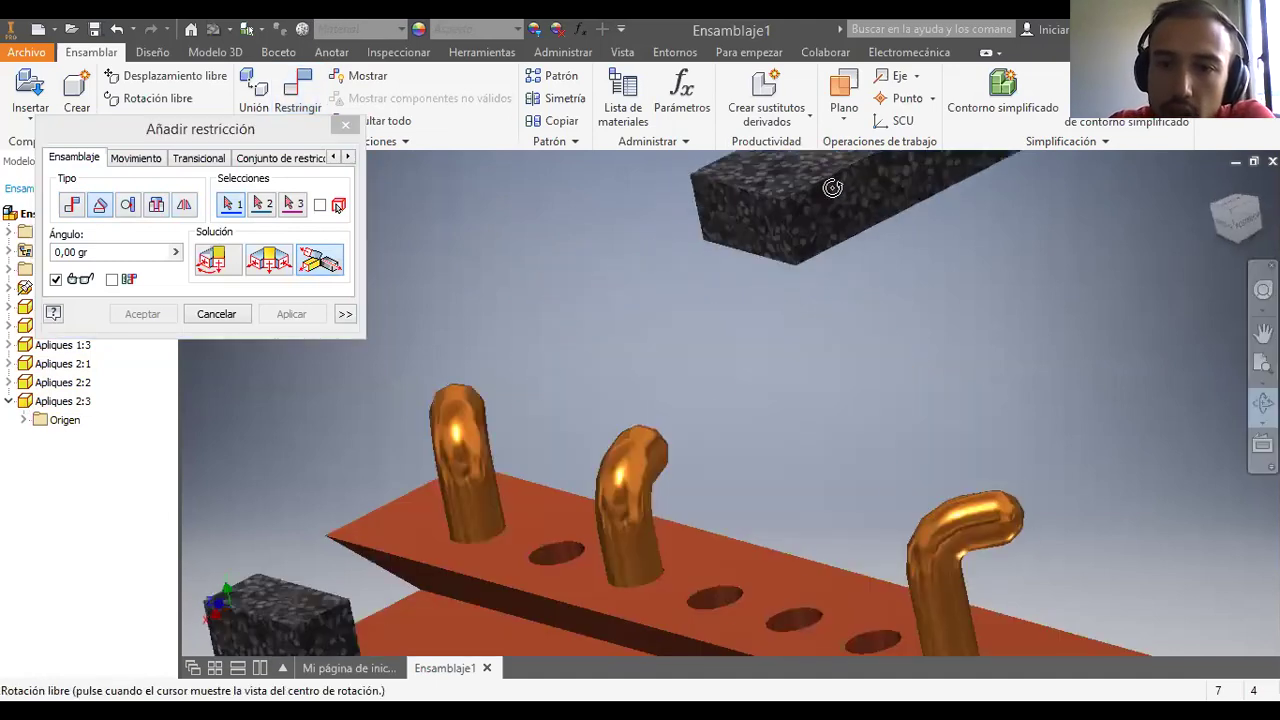
{"action": "key", "text": "Escape"}
{"action": "left_click", "coordinate": [840, 255]}
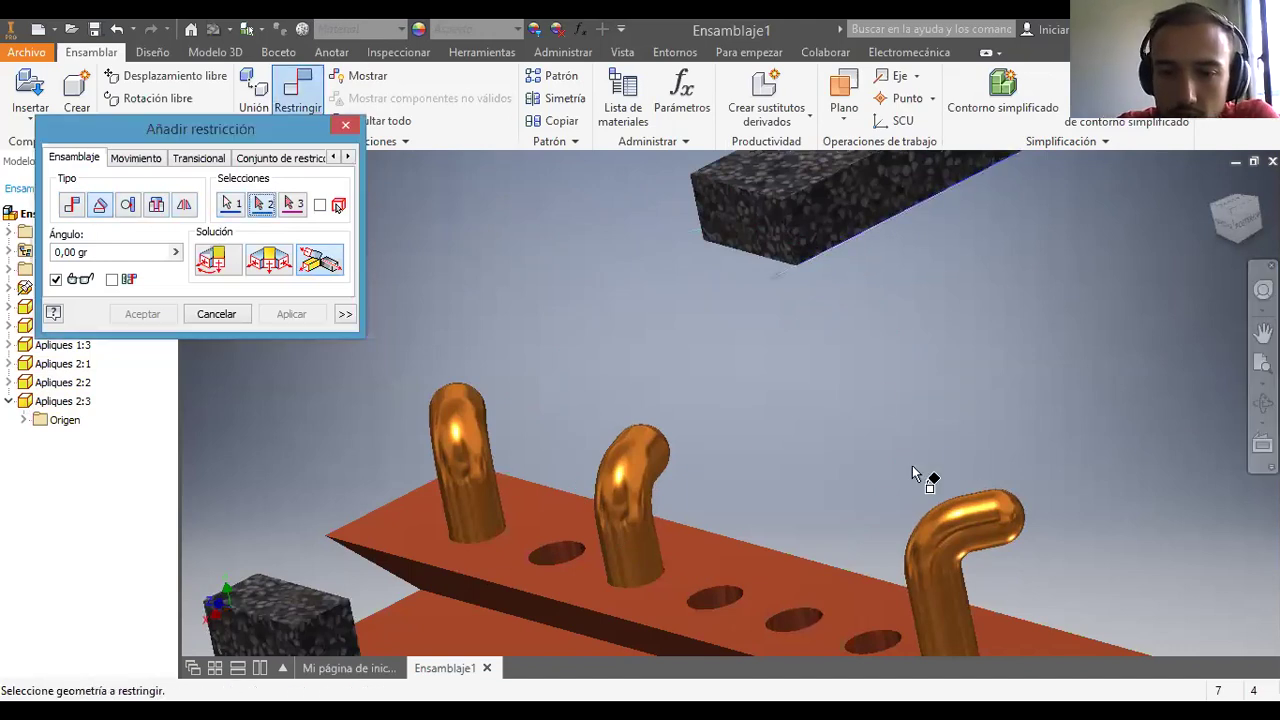
Step: Pick the empty notch's upper side edge as second selection and its rear upper edge as reference vector, accepting the angle constraint at 0 degrees
{"action": "middle_click_drag", "start_coordinate": [912, 465], "coordinate": [1067, 76]}
{"action": "middle_click_drag", "start_coordinate": [663, 371], "coordinate": [673, 327]}
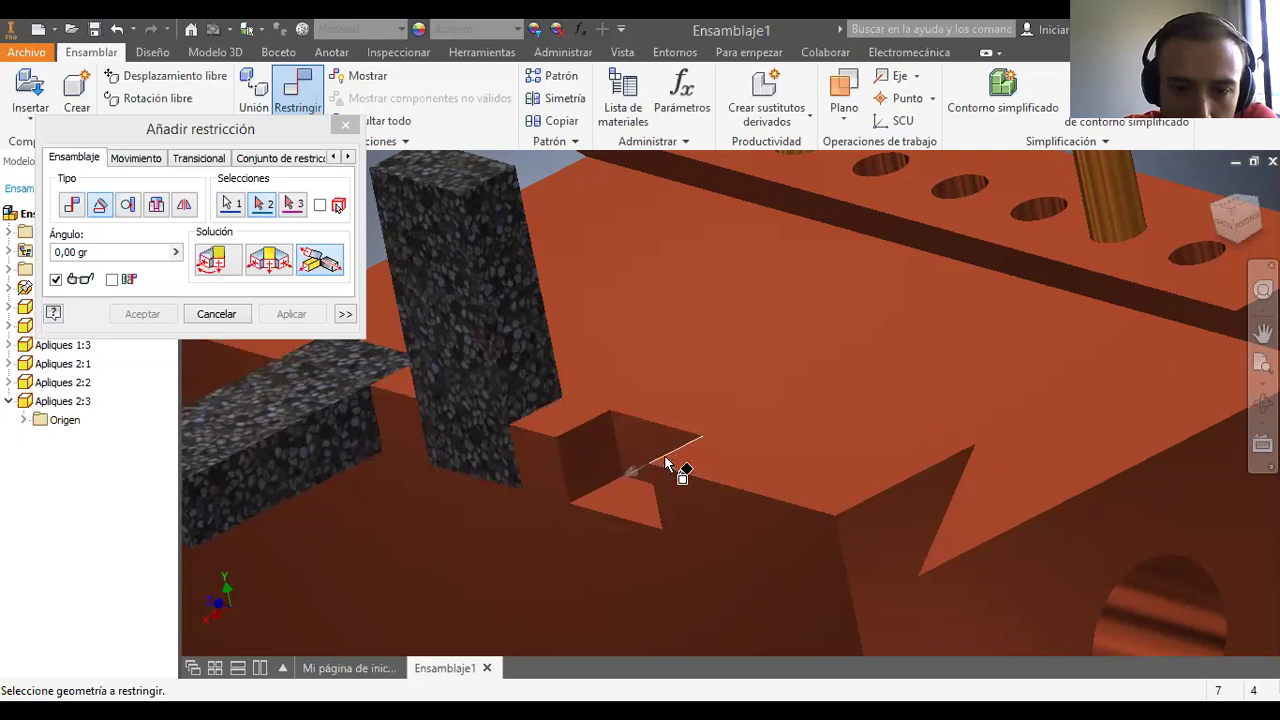
{"action": "left_click", "coordinate": [664, 451]}
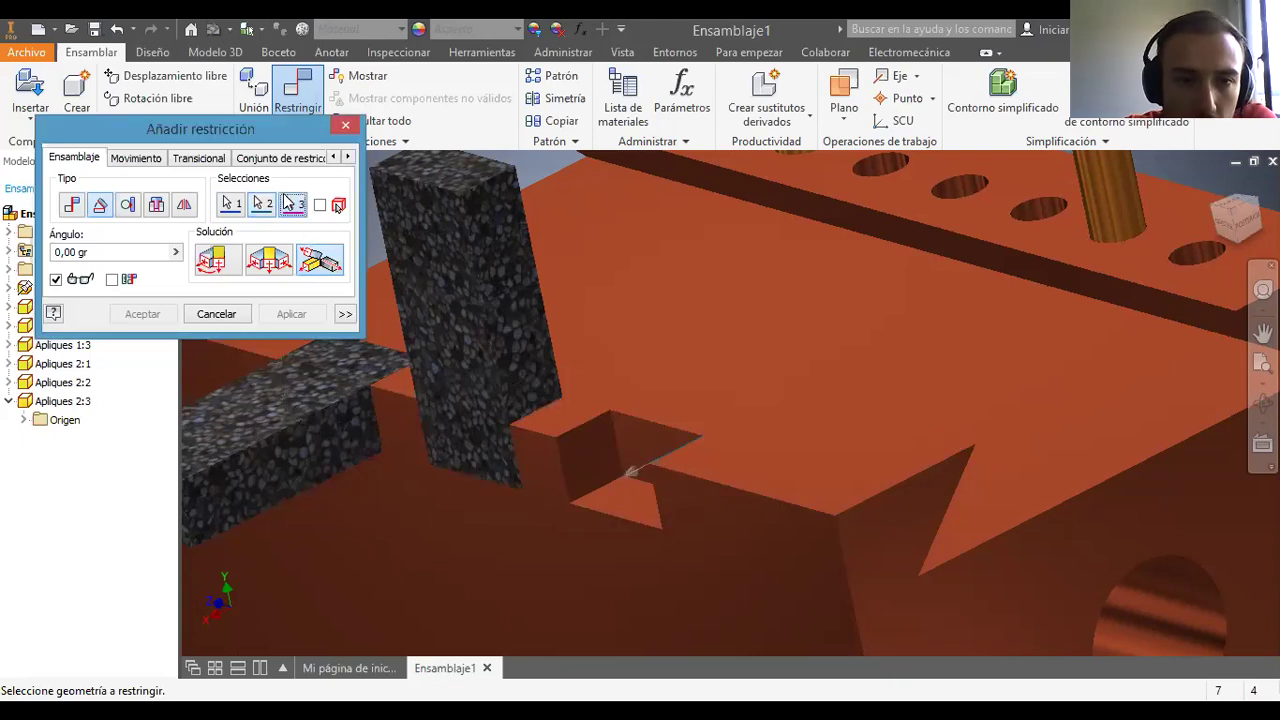
{"action": "left_click", "coordinate": [638, 424]}
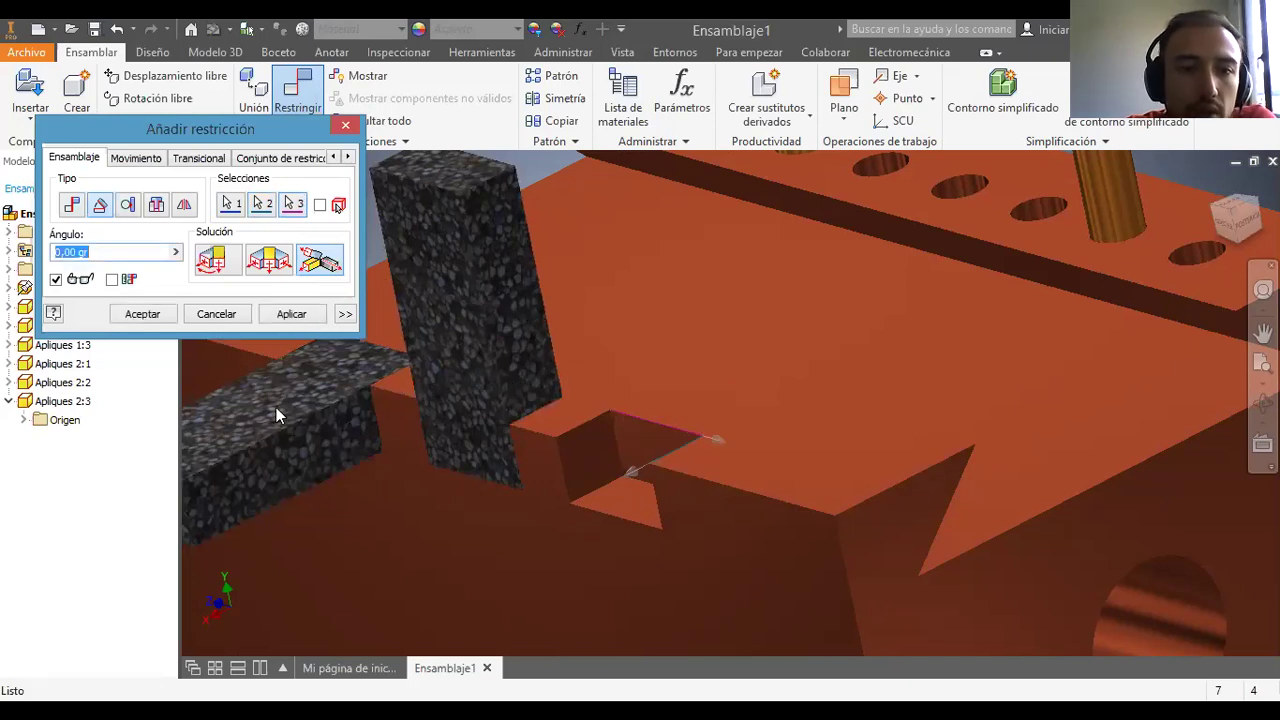
{"action": "left_click", "coordinate": [141, 314]}
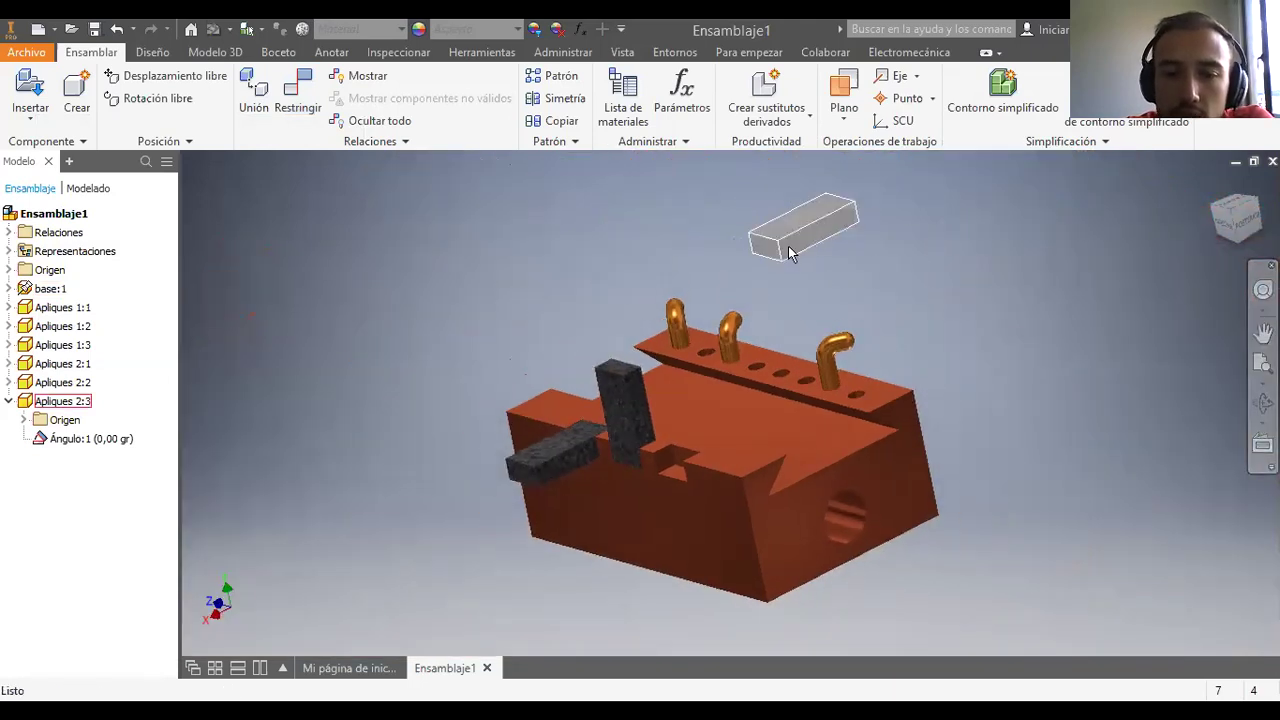
Step: Move Apliques 2:3 clear of the base and edit its angle constraint to 45 degrees
{"action": "left_click_drag", "start_coordinate": [790, 253], "coordinate": [362, 475]}
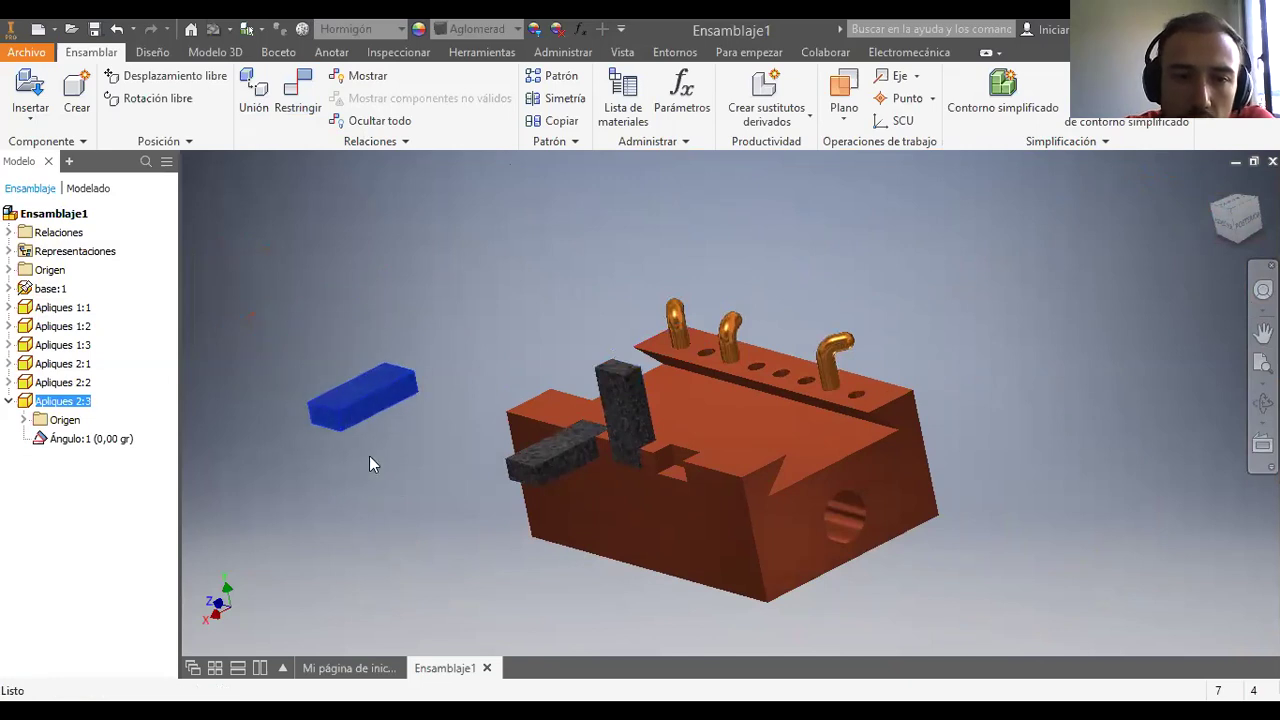
{"action": "right_click", "coordinate": [57, 440]}
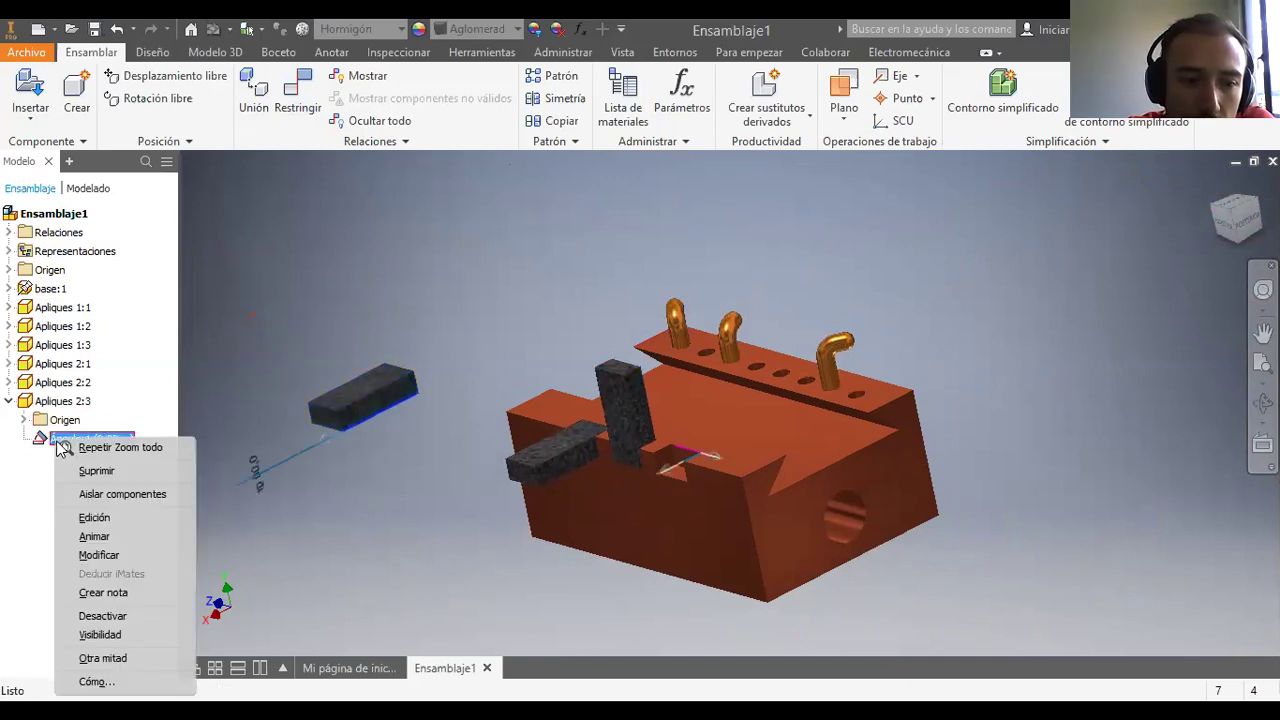
{"action": "left_click", "coordinate": [98, 519]}
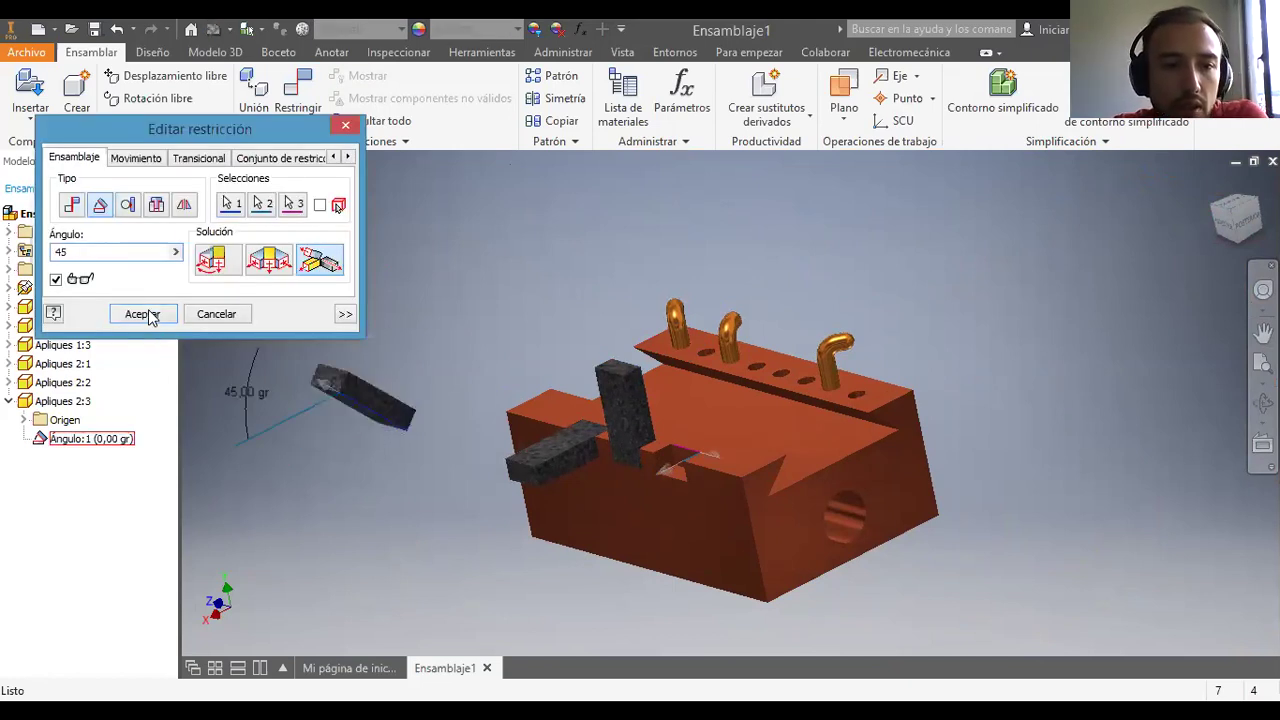
{"action": "left_click", "coordinate": [149, 314]}
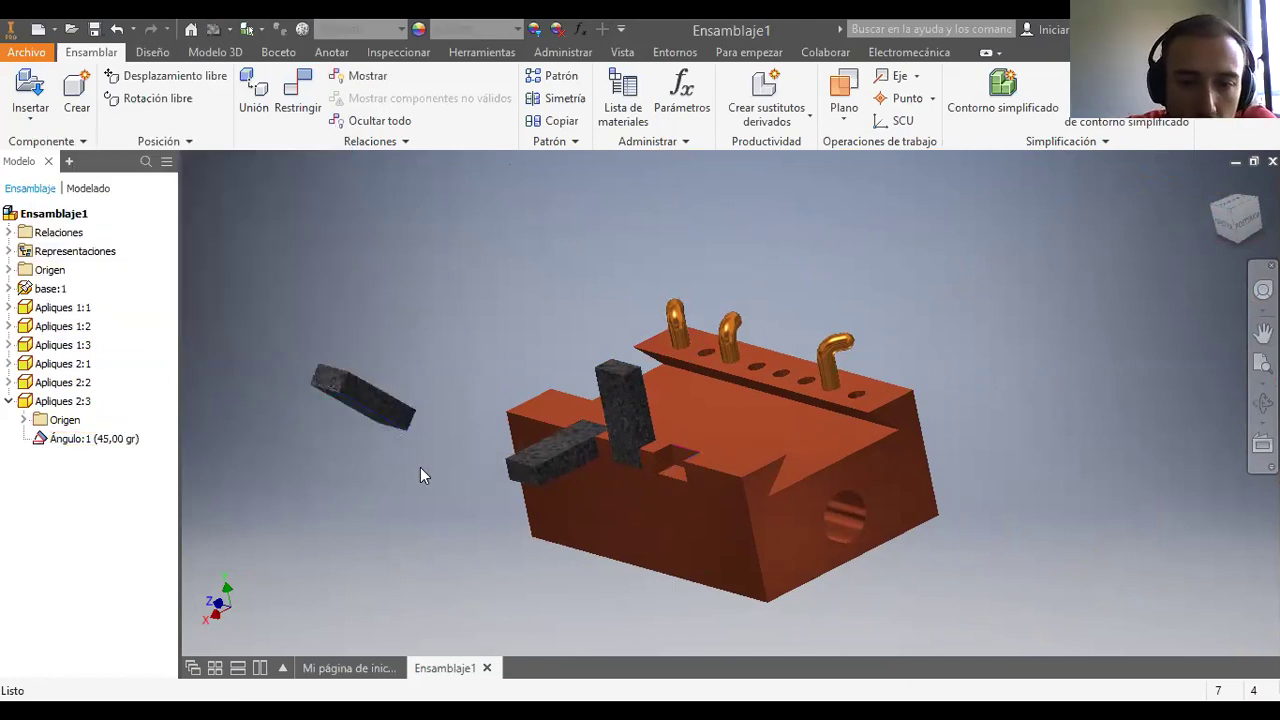
Step: Mate Apliques 2:3's long side face to the empty notch's side wall with a 0 mm offset
{"action": "left_click", "coordinate": [296, 100]}
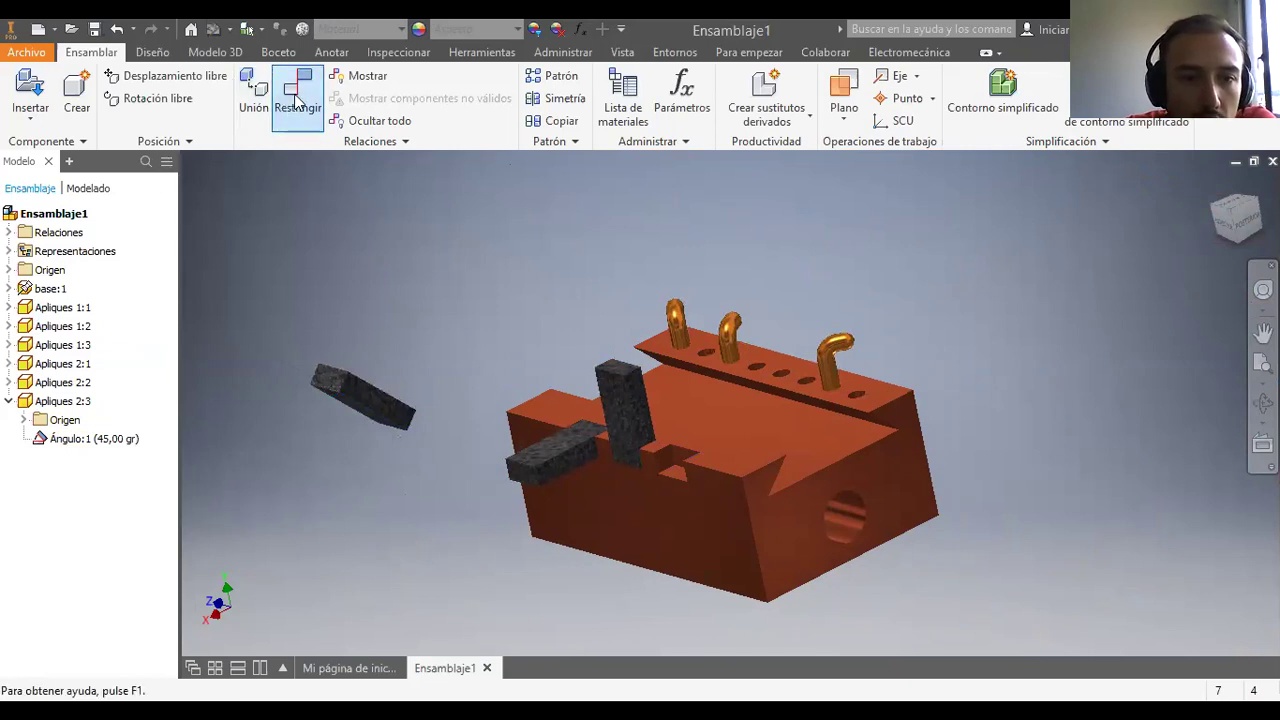
{"action": "left_click", "coordinate": [397, 413]}
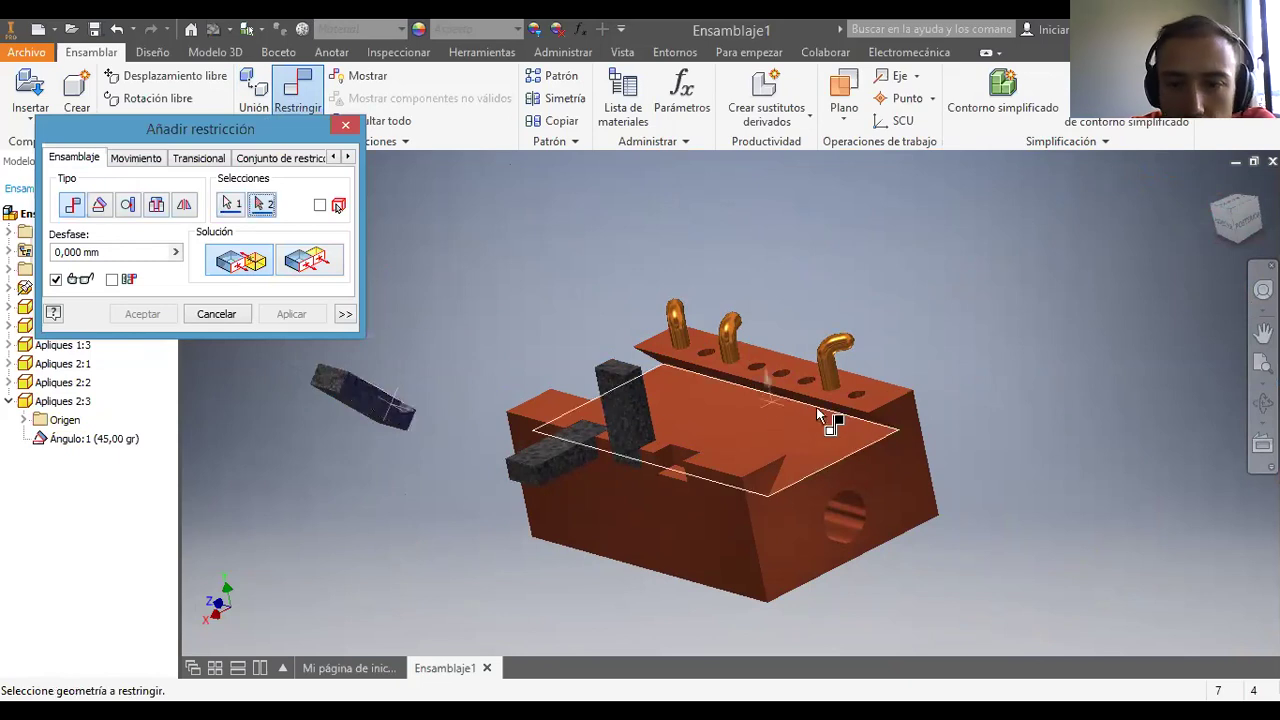
{"action": "left_click", "coordinate": [1263, 403]}
{"action": "left_click_drag", "start_coordinate": [740, 455], "coordinate": [1014, 514]}
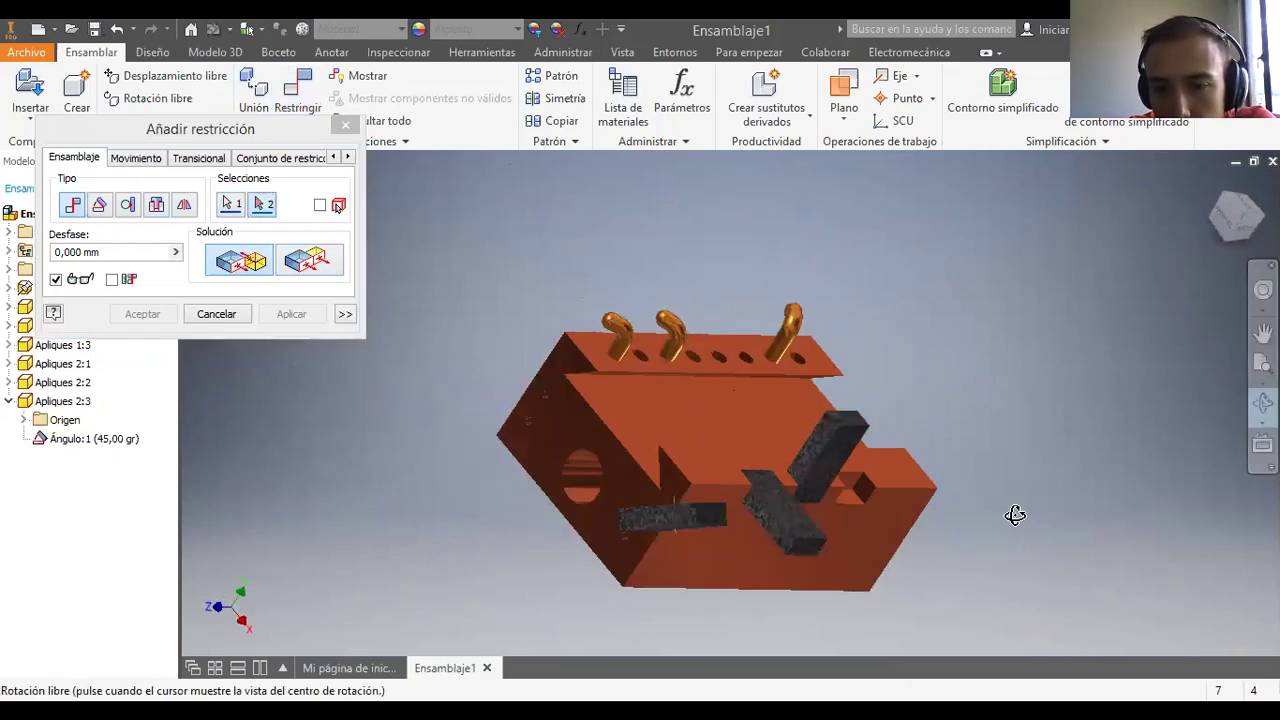
{"action": "key", "text": "Escape"}
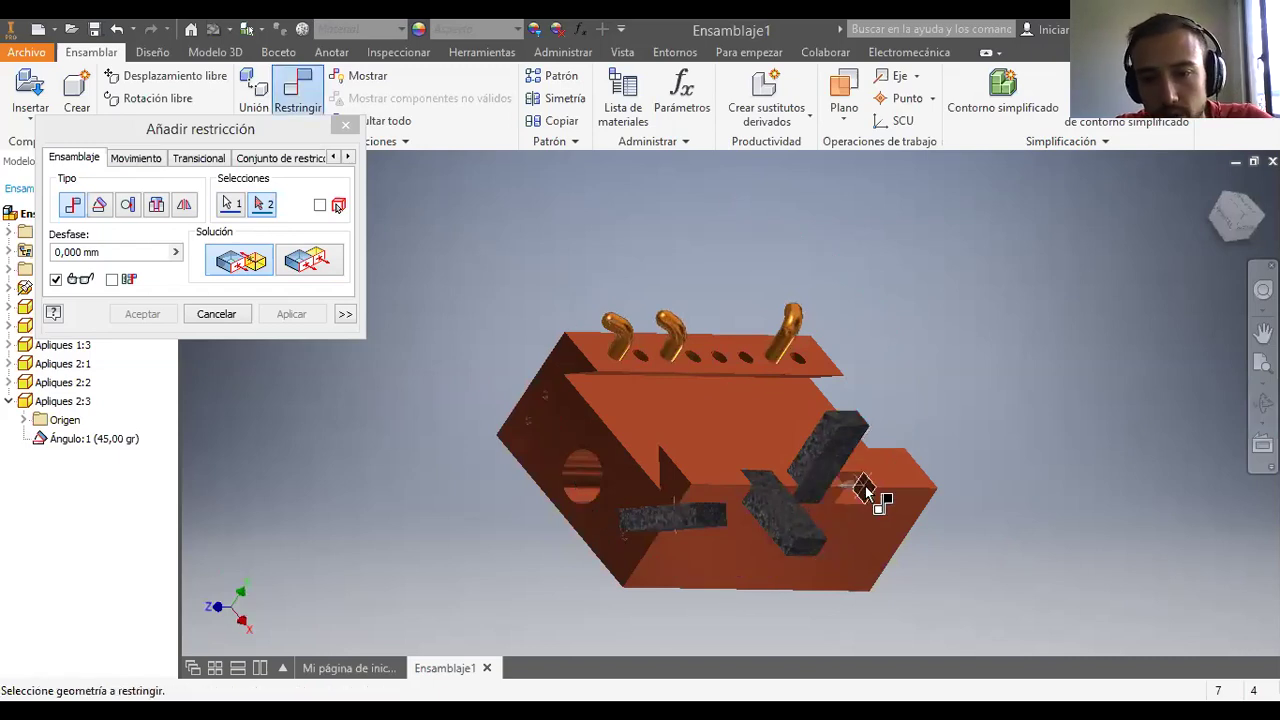
{"action": "left_click", "coordinate": [865, 490]}
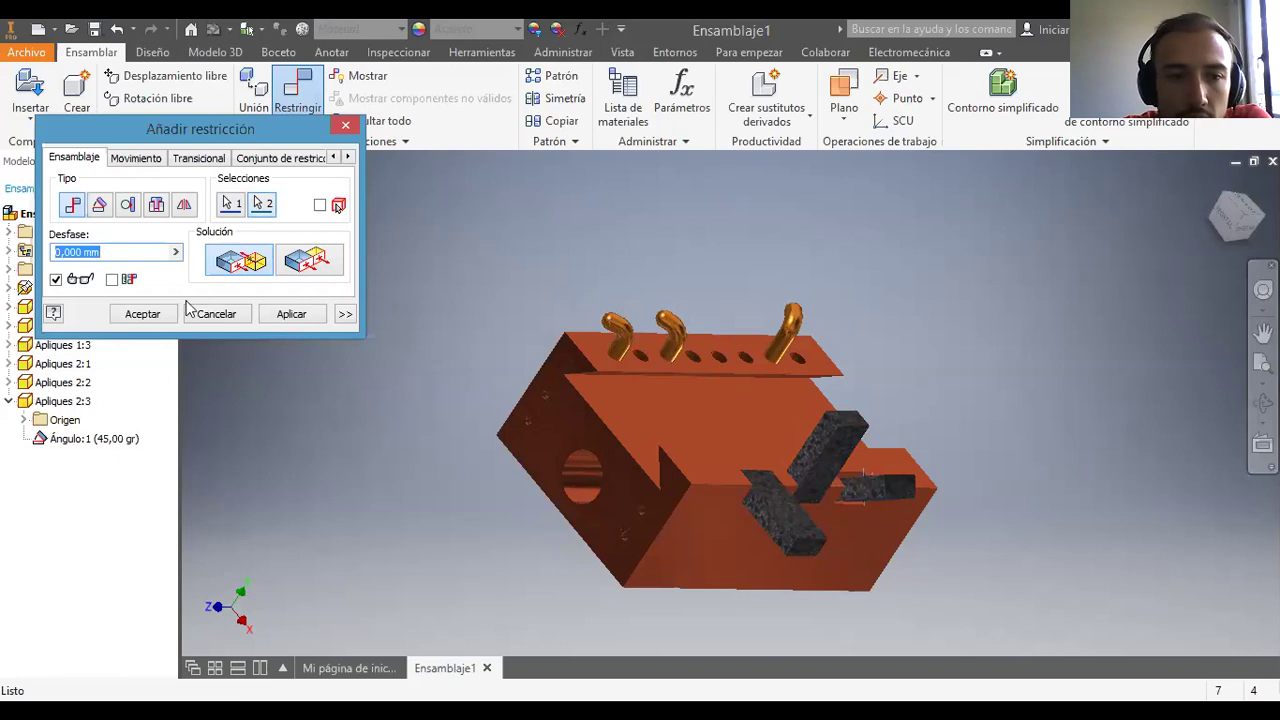
{"action": "left_click", "coordinate": [143, 314]}
Step: Slide Apliques 2:3 freely along the mated notch wall, adjusting its position in the right-side view
{"action": "left_click", "coordinate": [1263, 403]}
{"action": "left_click_drag", "start_coordinate": [846, 507], "coordinate": [789, 509]}
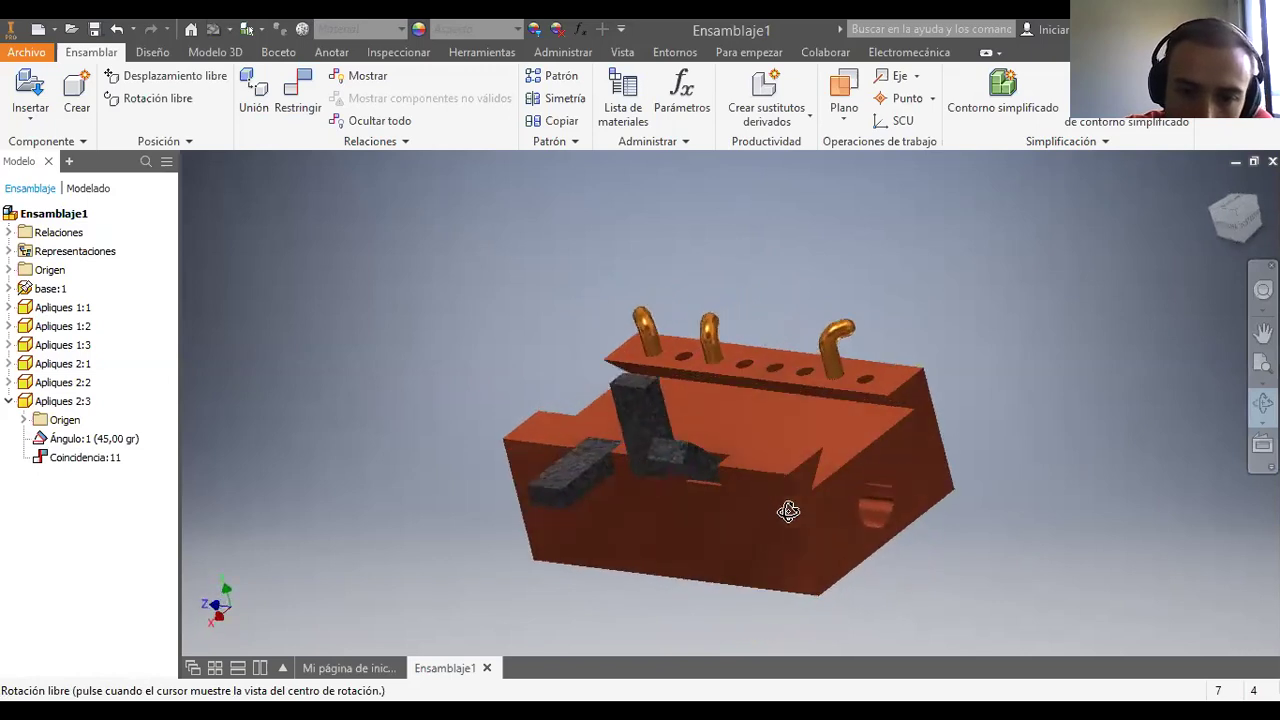
{"action": "key", "text": "Escape"}
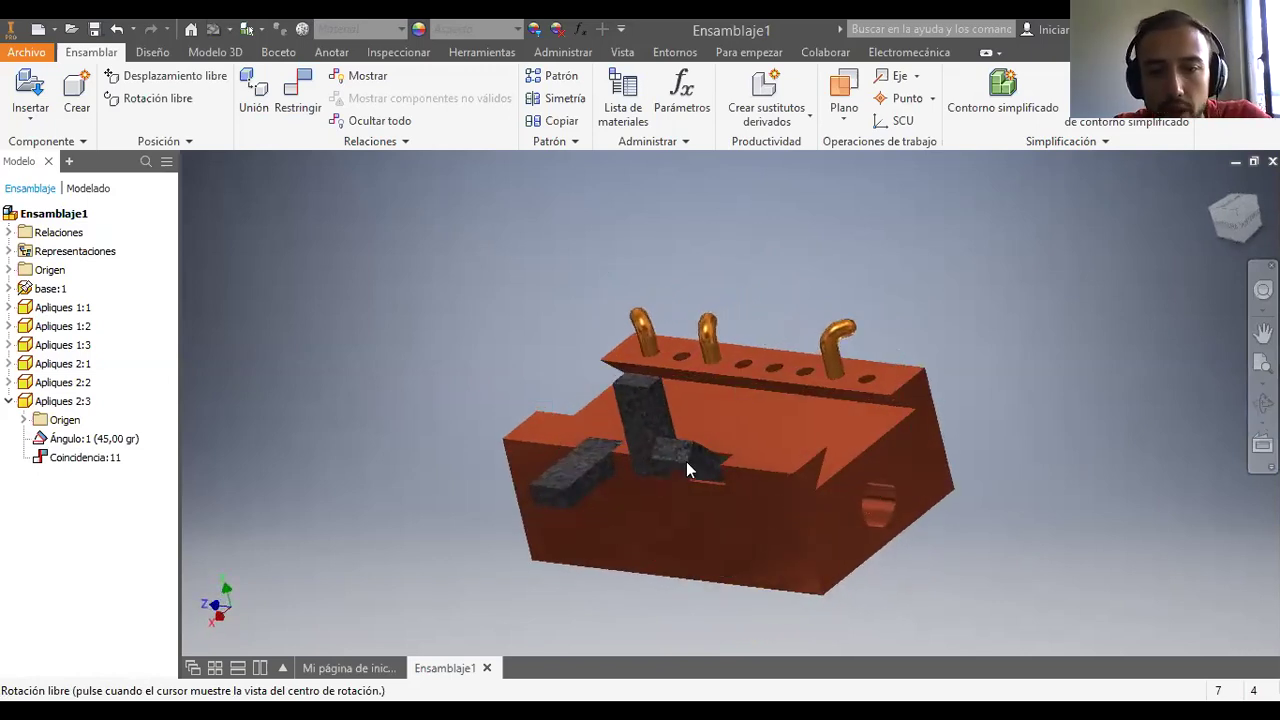
{"action": "left_click", "coordinate": [687, 463]}
{"action": "mouse_move", "coordinate": [687, 463]}
{"action": "left_mouse_down"}
{"action": "mouse_move", "coordinate": [696, 453]}
{"action": "mouse_move", "coordinate": [670, 453]}
{"action": "mouse_move", "coordinate": [687, 469]}
{"action": "mouse_move", "coordinate": [689, 428]}
{"action": "mouse_move", "coordinate": [686, 448]}
{"action": "mouse_move", "coordinate": [706, 433]}
{"action": "mouse_move", "coordinate": [642, 437]}
{"action": "mouse_move", "coordinate": [685, 438]}
{"action": "left_mouse_up"}
{"action": "left_click", "coordinate": [1220, 221]}
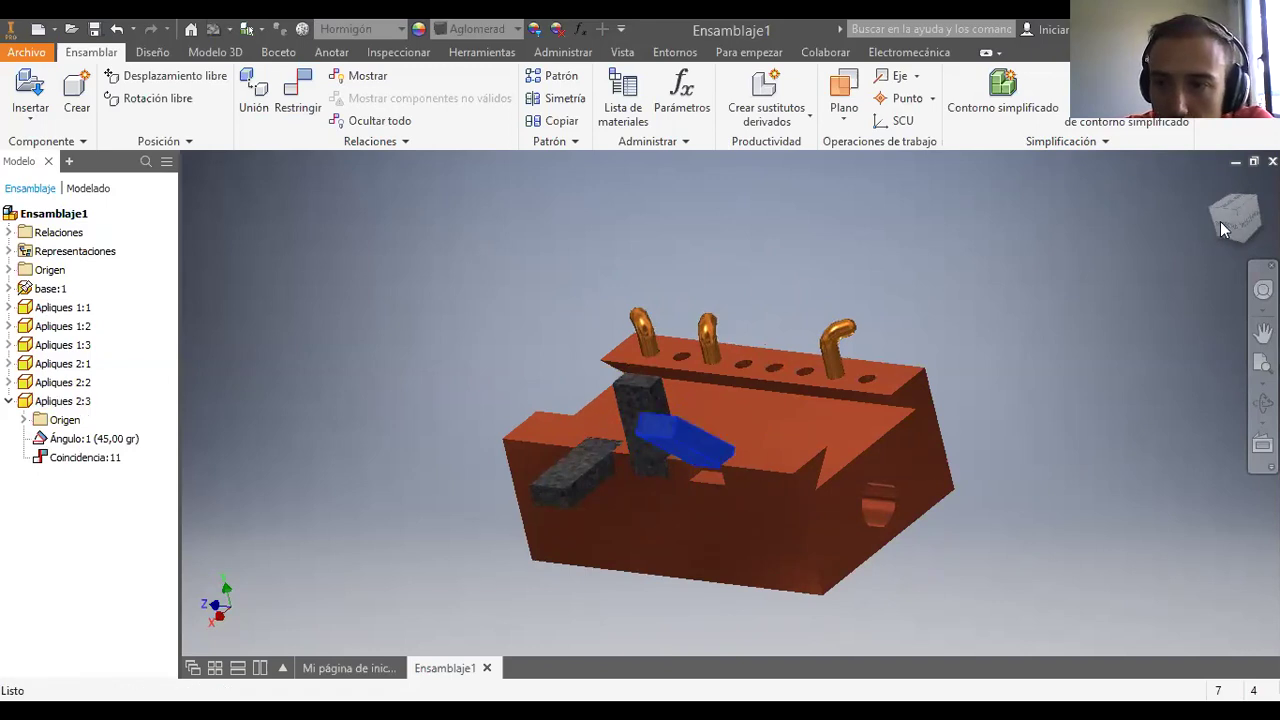
{"action": "left_click", "coordinate": [1245, 222]}
{"action": "left_click_drag", "start_coordinate": [801, 347], "coordinate": [771, 375]}
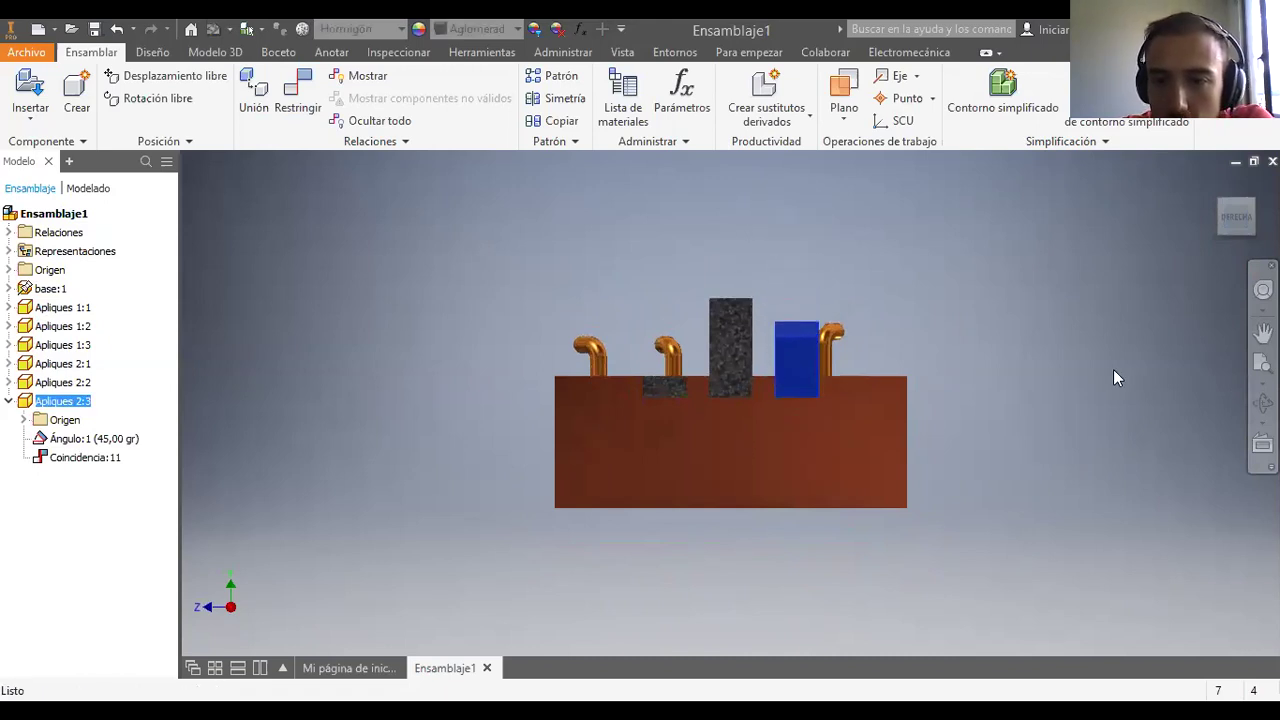
Step: Return from editing the Apliques 2:3 part to the assembly and inspect the blocks in their notches from above
{"action": "left_click", "coordinate": [1262, 402]}
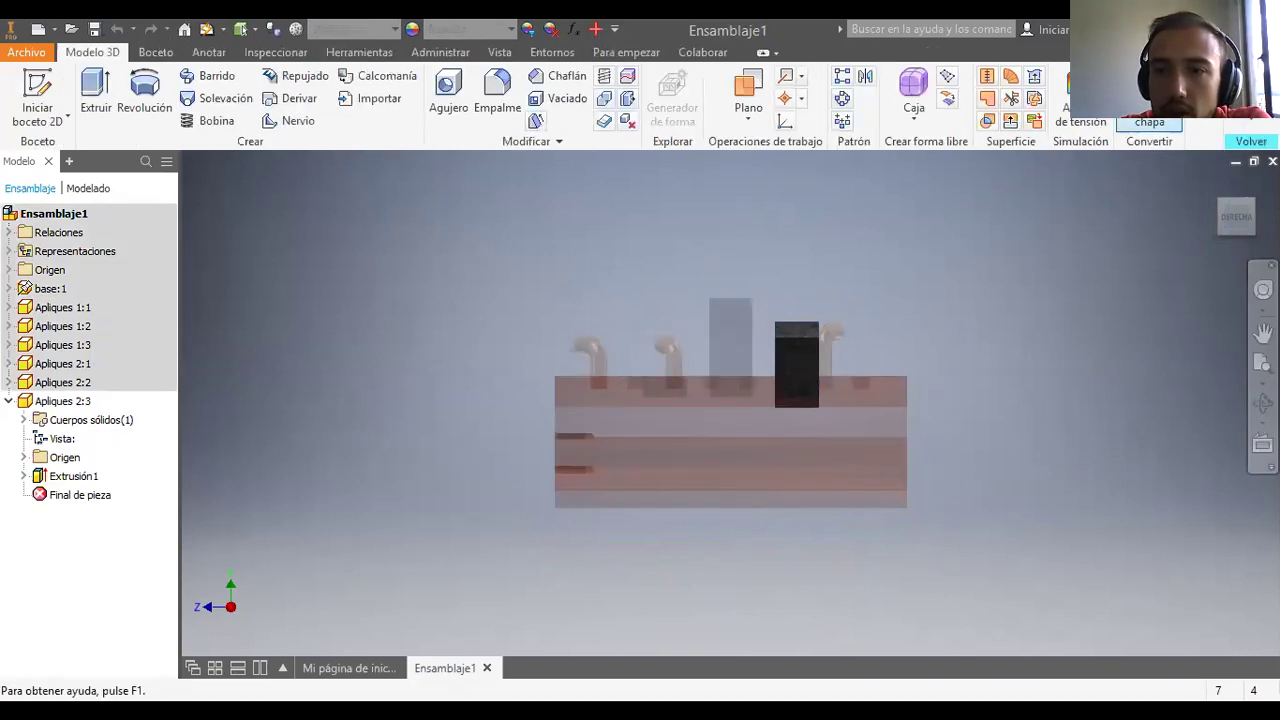
{"action": "left_click", "coordinate": [1213, 108]}
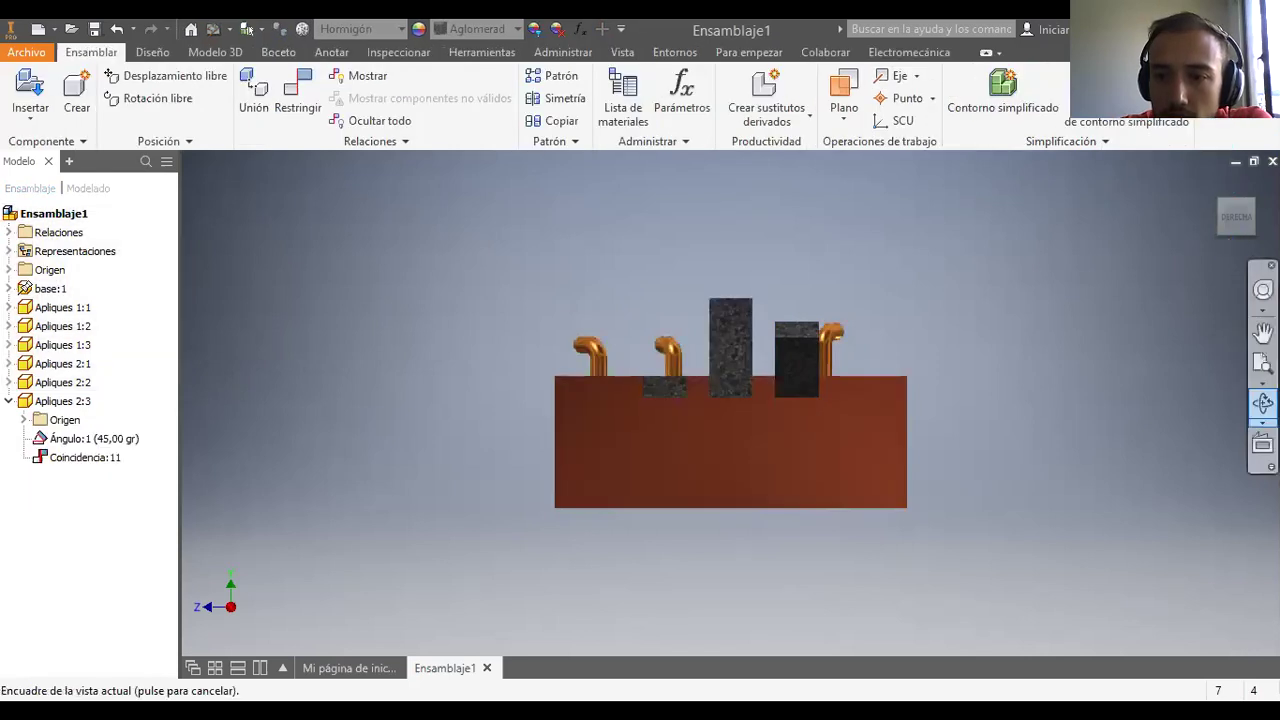
{"action": "left_click", "coordinate": [1263, 403]}
{"action": "left_click_drag", "start_coordinate": [727, 397], "coordinate": [734, 571]}
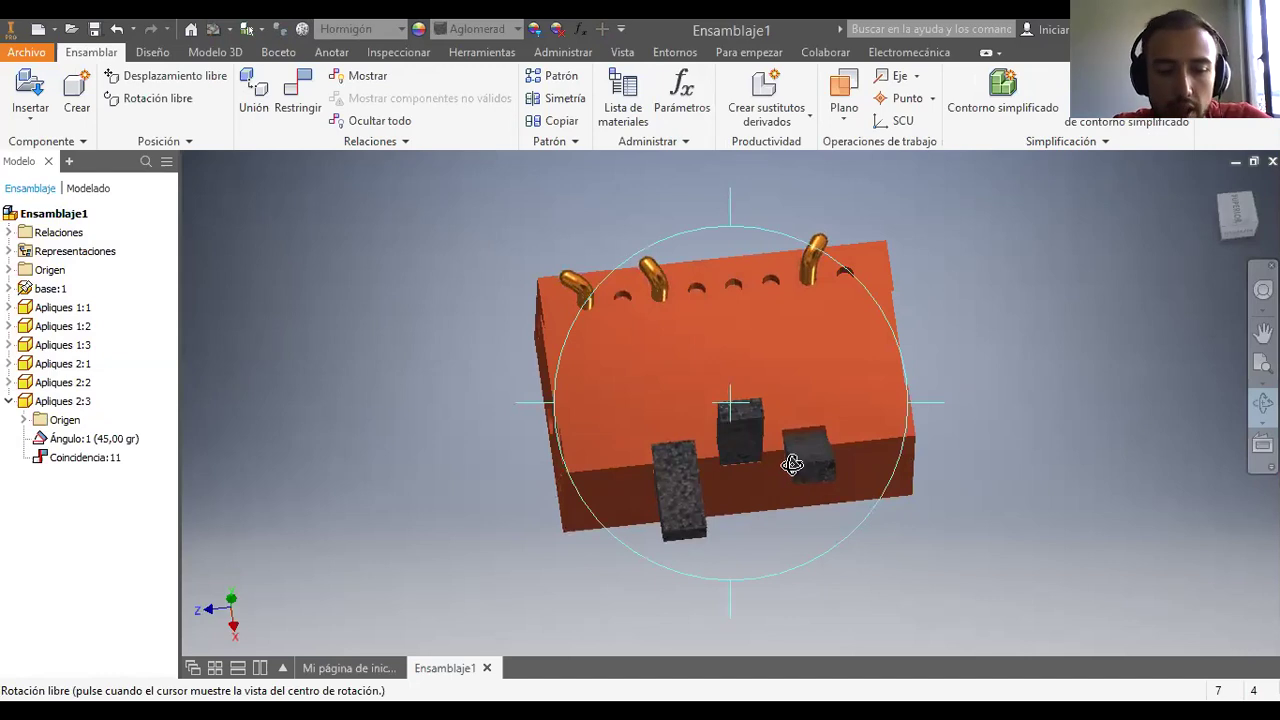
Step: Pull the third Apliques 2 block out and mate its edge with the matching edge of the empty slot in the base
{"action": "key", "text": "Escape"}
{"action": "left_click_drag", "start_coordinate": [792, 463], "coordinate": [822, 520]}
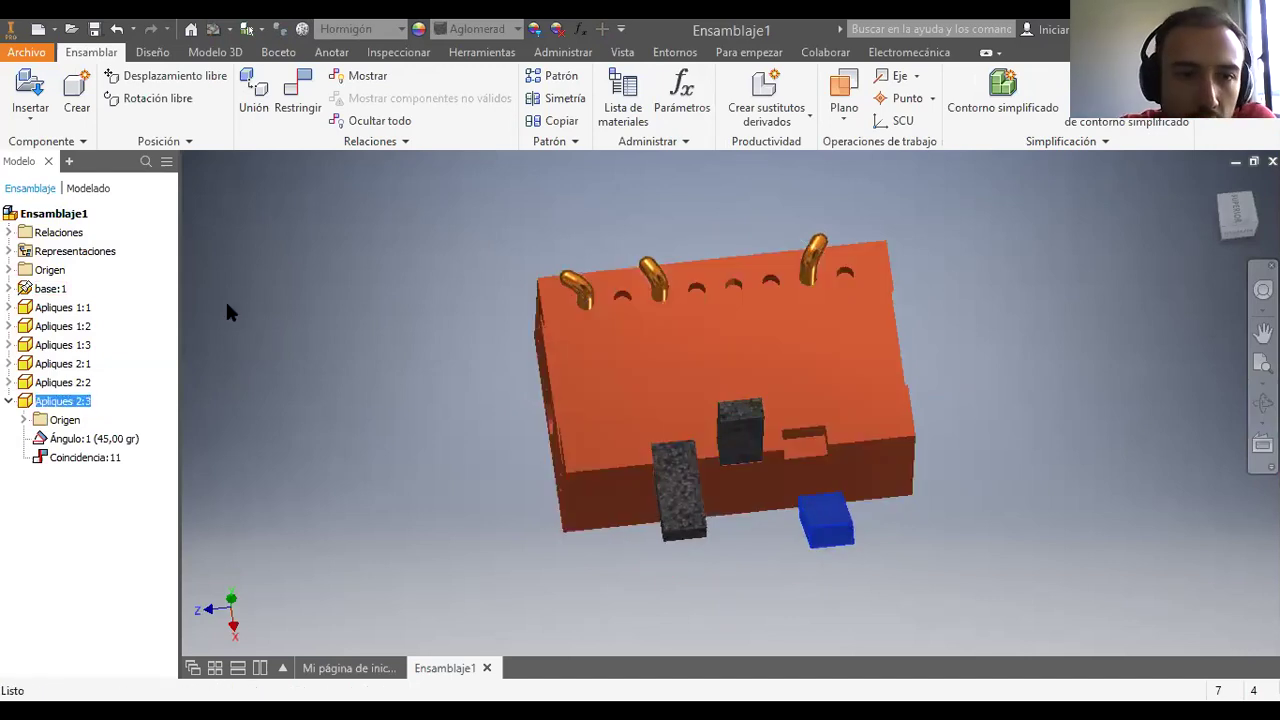
{"action": "left_click", "coordinate": [315, 93]}
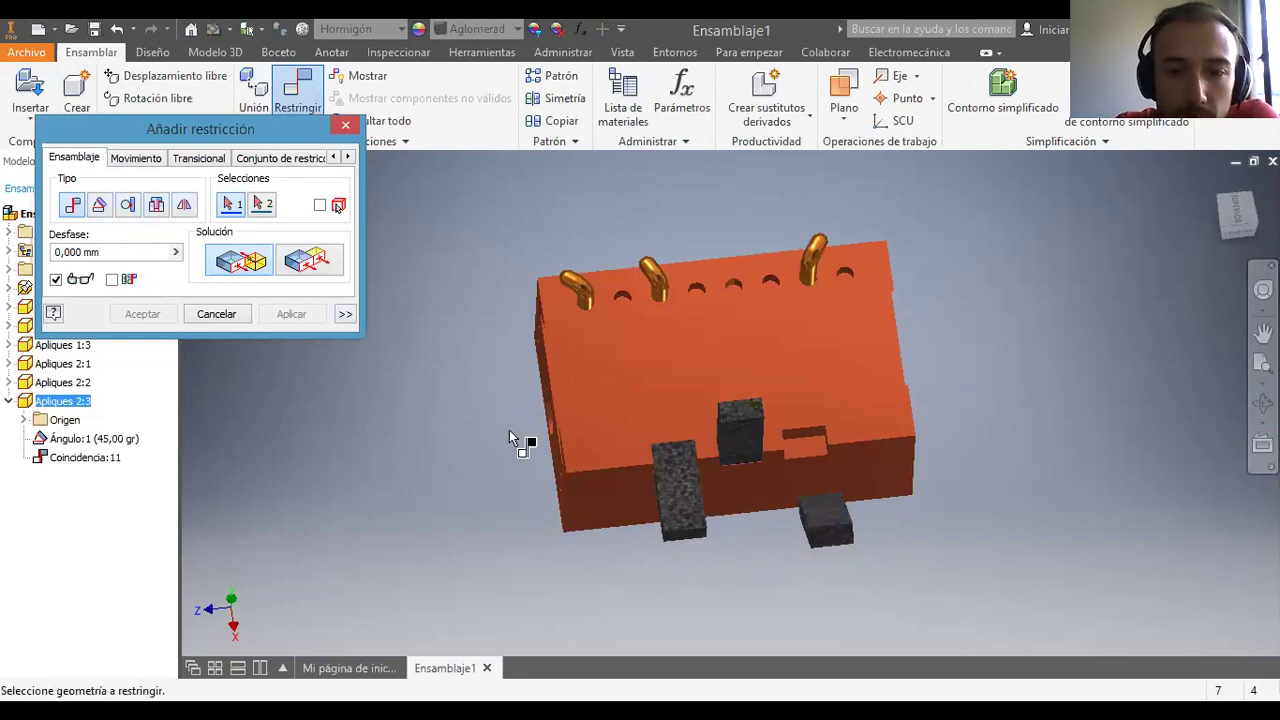
{"action": "left_click", "coordinate": [802, 436]}
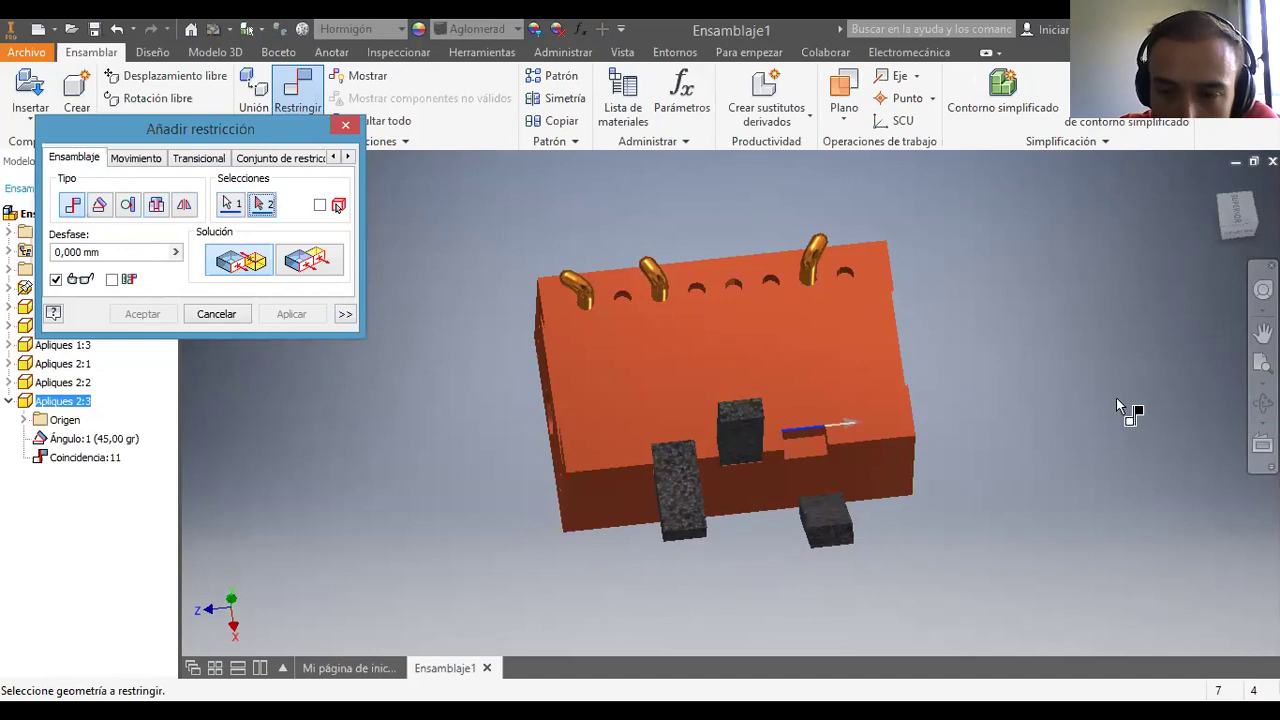
{"action": "left_click_drag", "start_coordinate": [753, 446], "coordinate": [765, 580]}
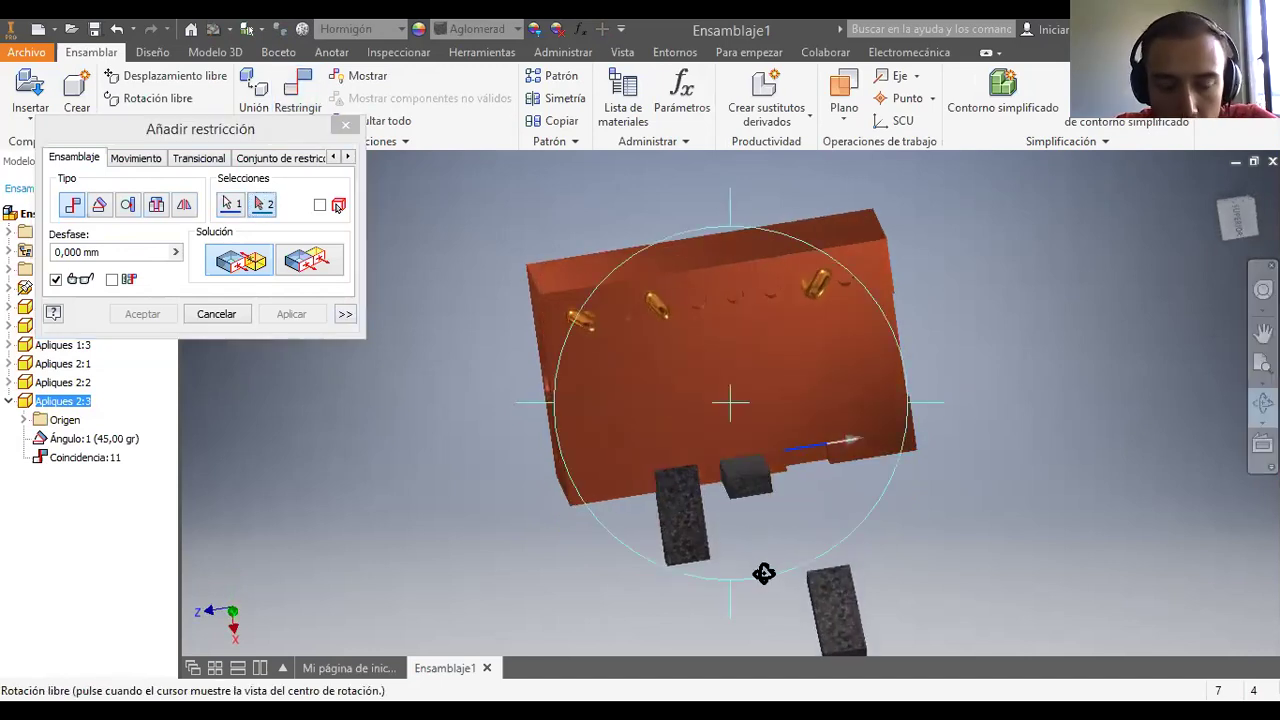
{"action": "key", "text": "Escape"}
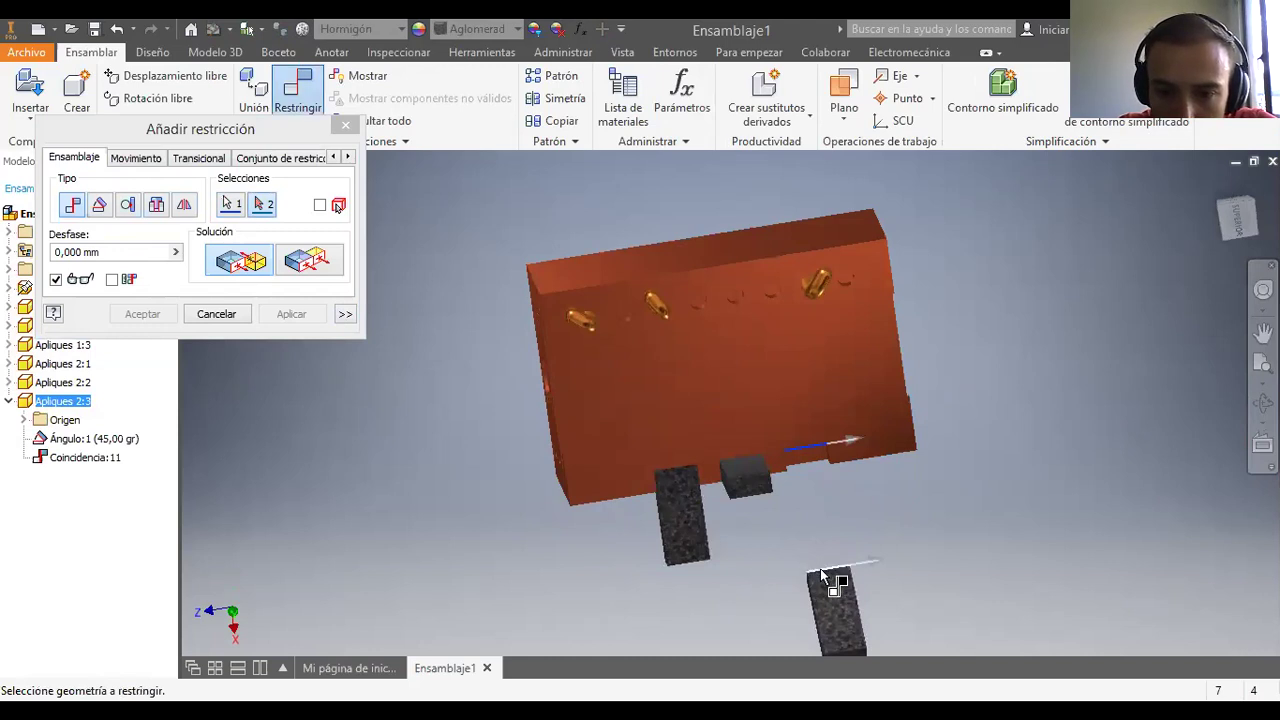
{"action": "left_click", "coordinate": [820, 577]}
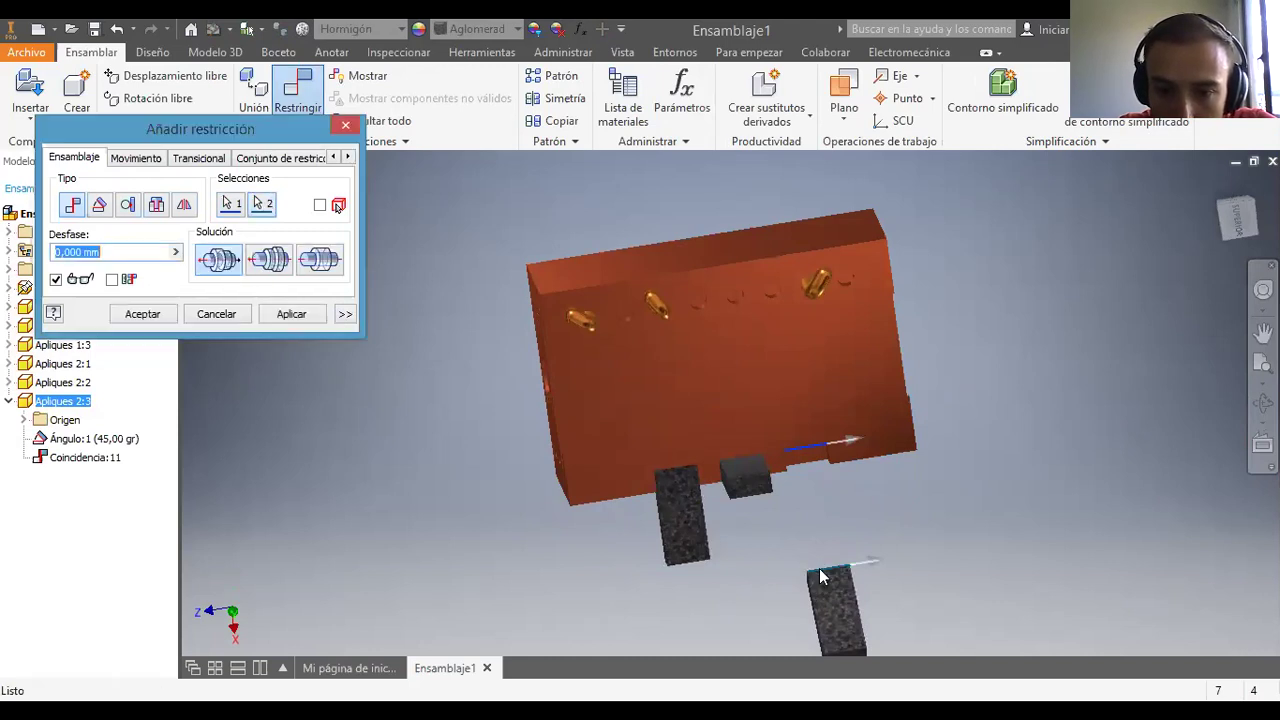
{"action": "left_click", "coordinate": [259, 268]}
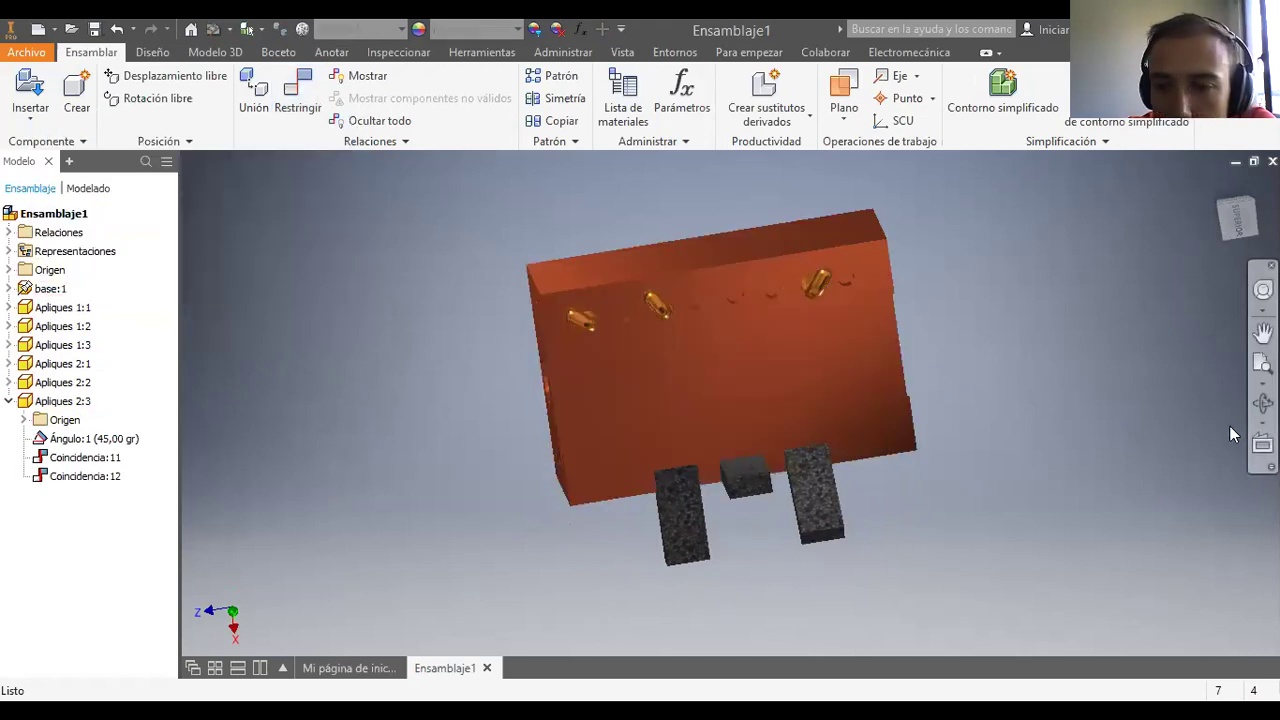
Step: Insert one instance of the Corredera part into the assembly, placing it freely beside the base
{"action": "left_click", "coordinate": [1240, 245]}
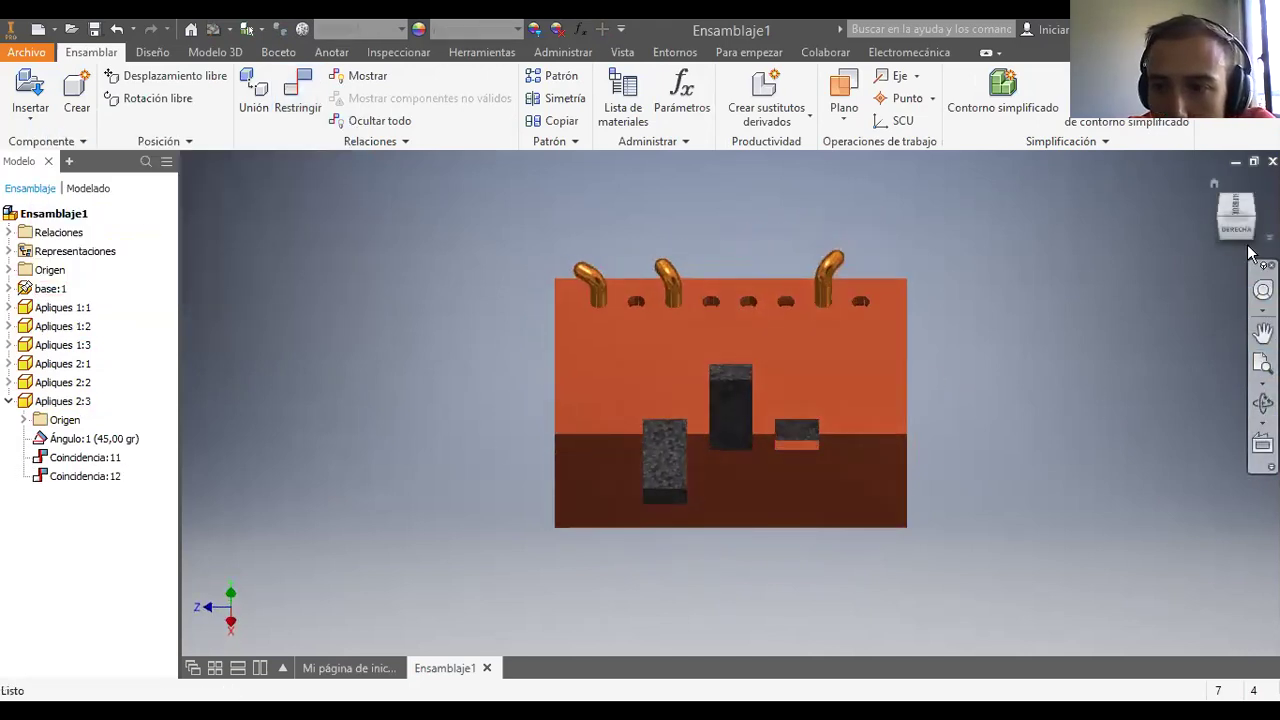
{"action": "left_click_drag", "start_coordinate": [700, 400], "coordinate": [853, 393]}
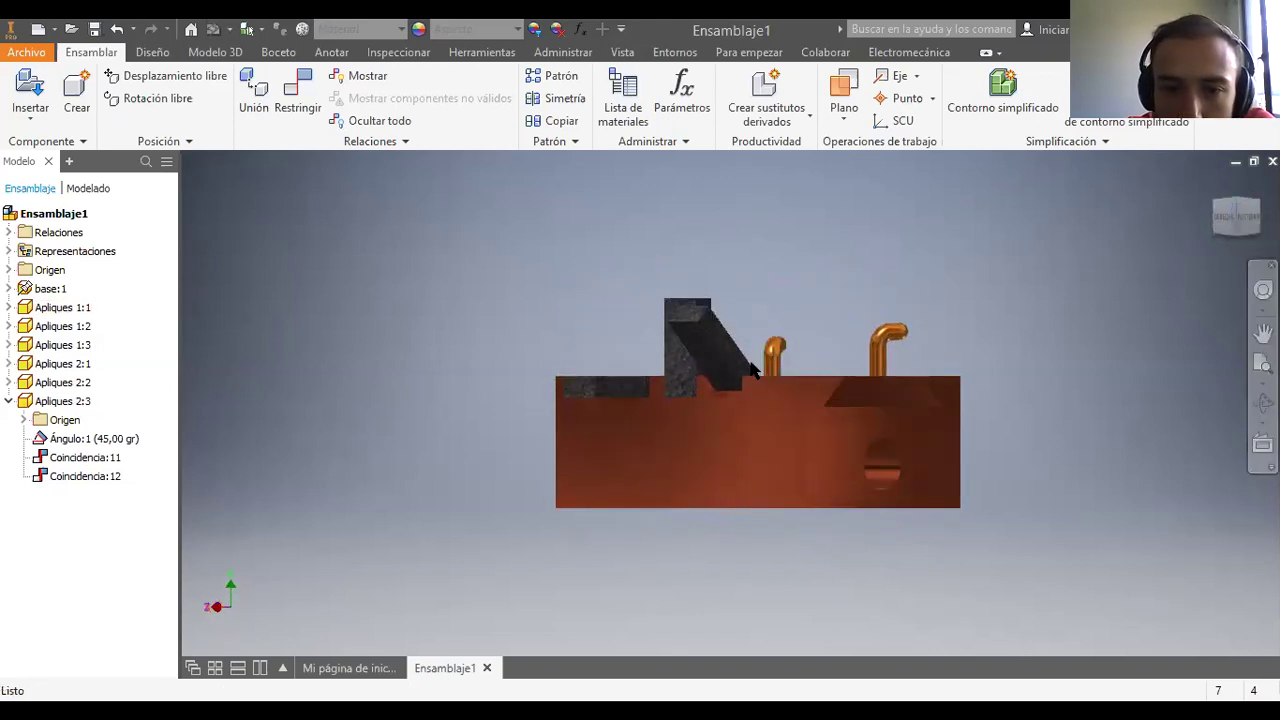
{"action": "left_click_drag", "start_coordinate": [731, 363], "coordinate": [768, 437]}
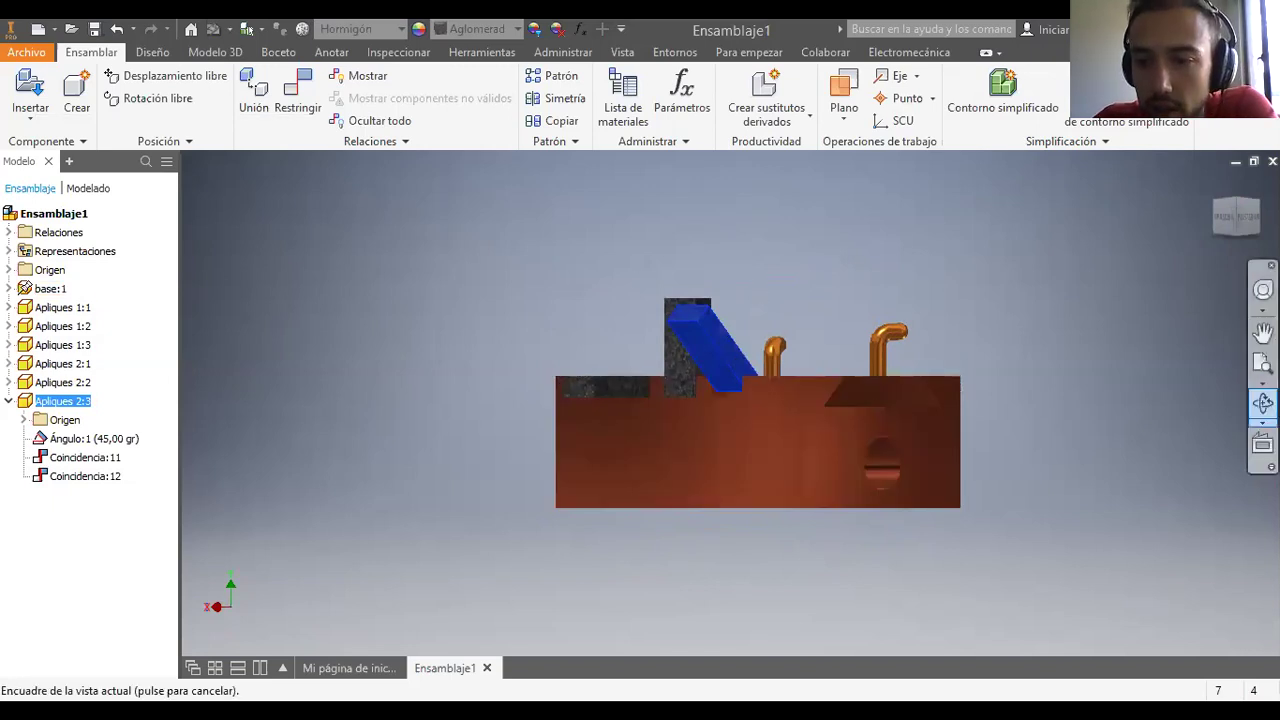
{"action": "left_click", "coordinate": [1263, 402]}
{"action": "left_click_drag", "start_coordinate": [731, 394], "coordinate": [1111, 306]}
{"action": "left_click_drag", "start_coordinate": [623, 443], "coordinate": [706, 534]}
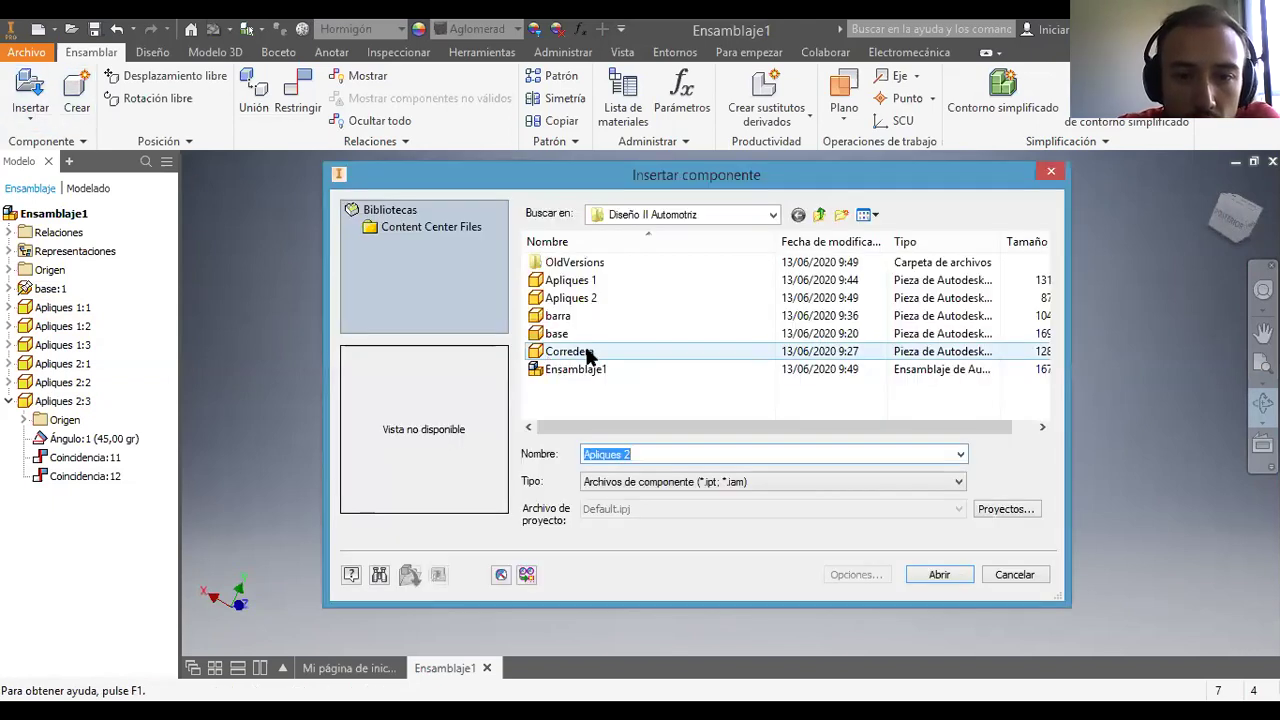
{"action": "left_click", "coordinate": [587, 353]}
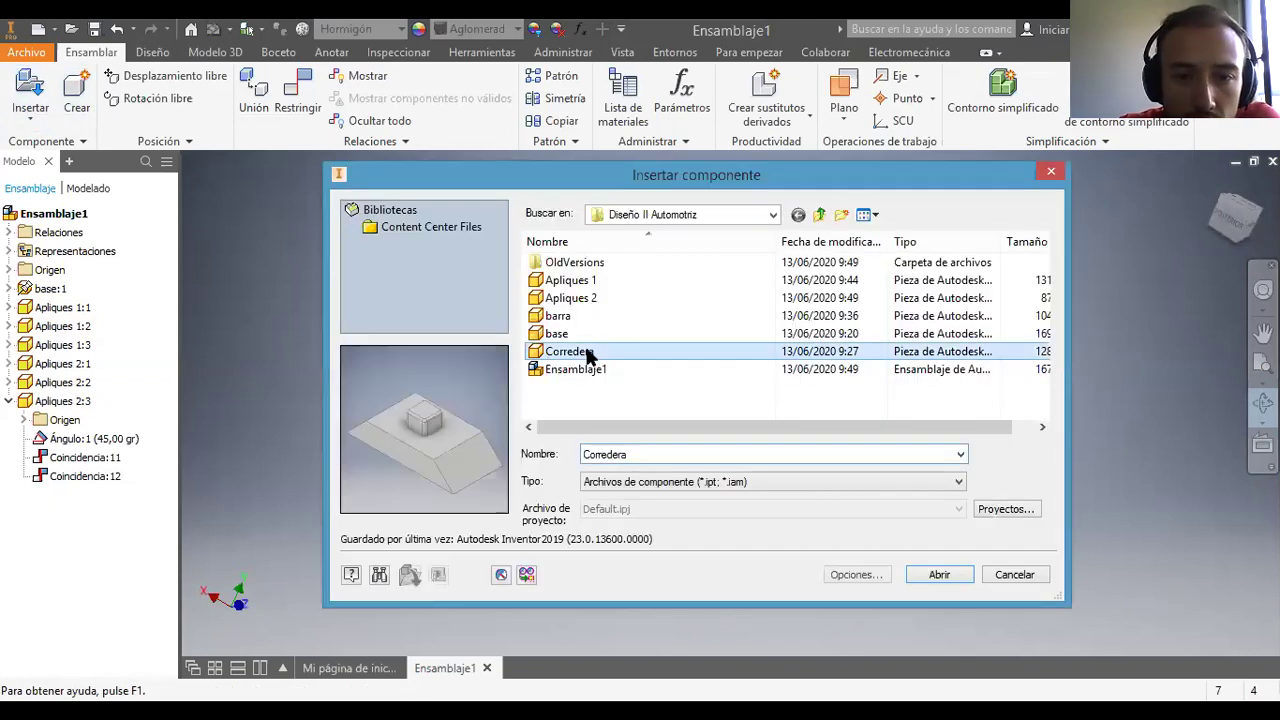
{"action": "left_click", "coordinate": [936, 575]}
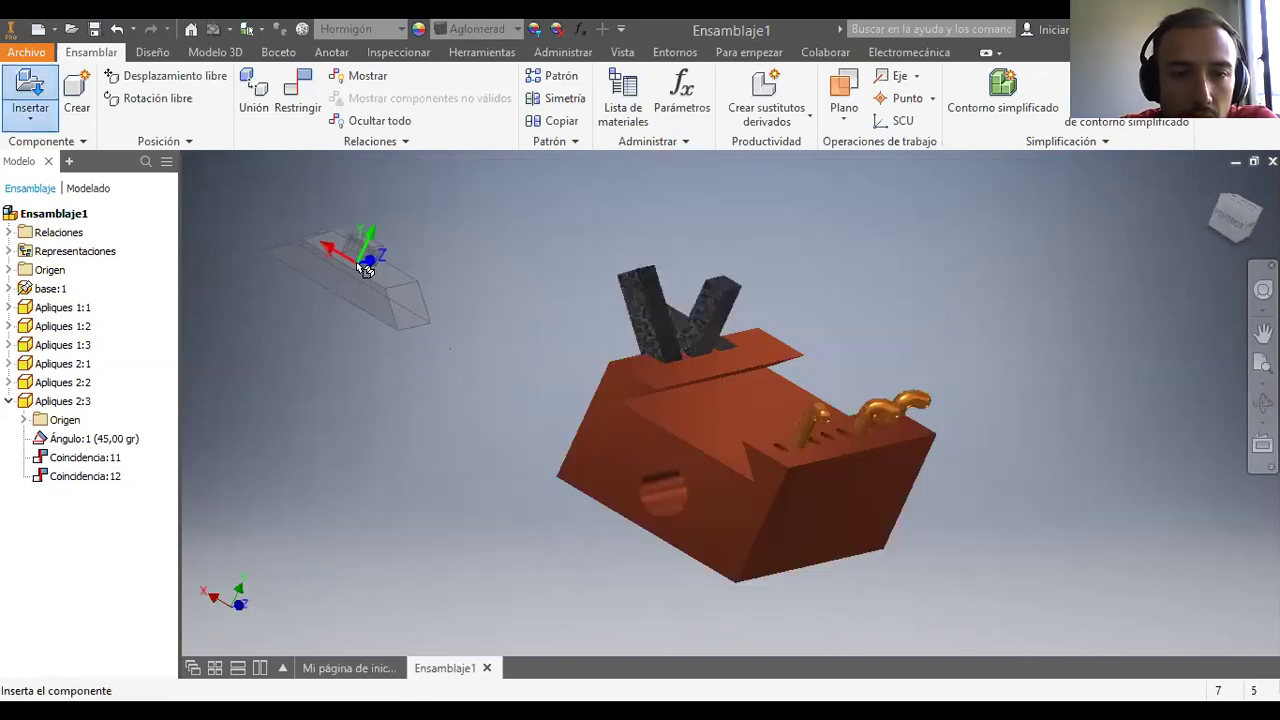
{"action": "left_click", "coordinate": [365, 268]}
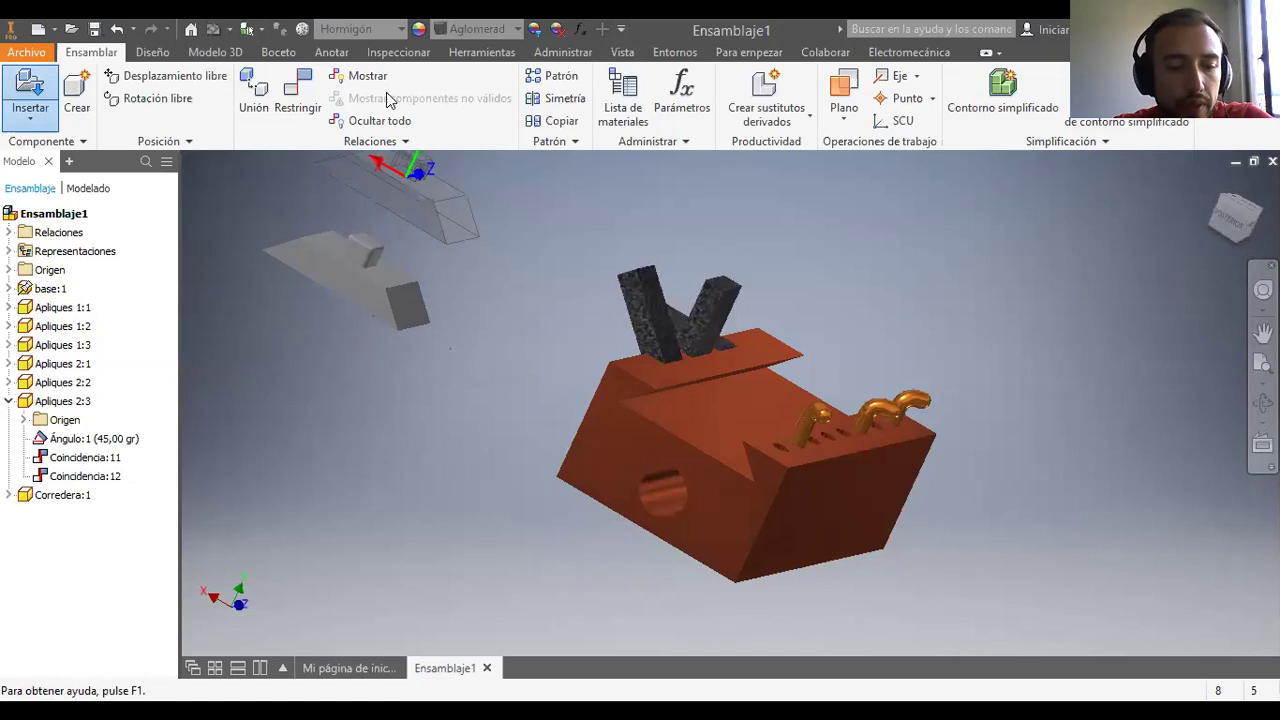
{"action": "key", "text": "Escape"}
Step: Assign the material Nitrato de silicio to the Corredera component
{"action": "left_click", "coordinate": [358, 262]}
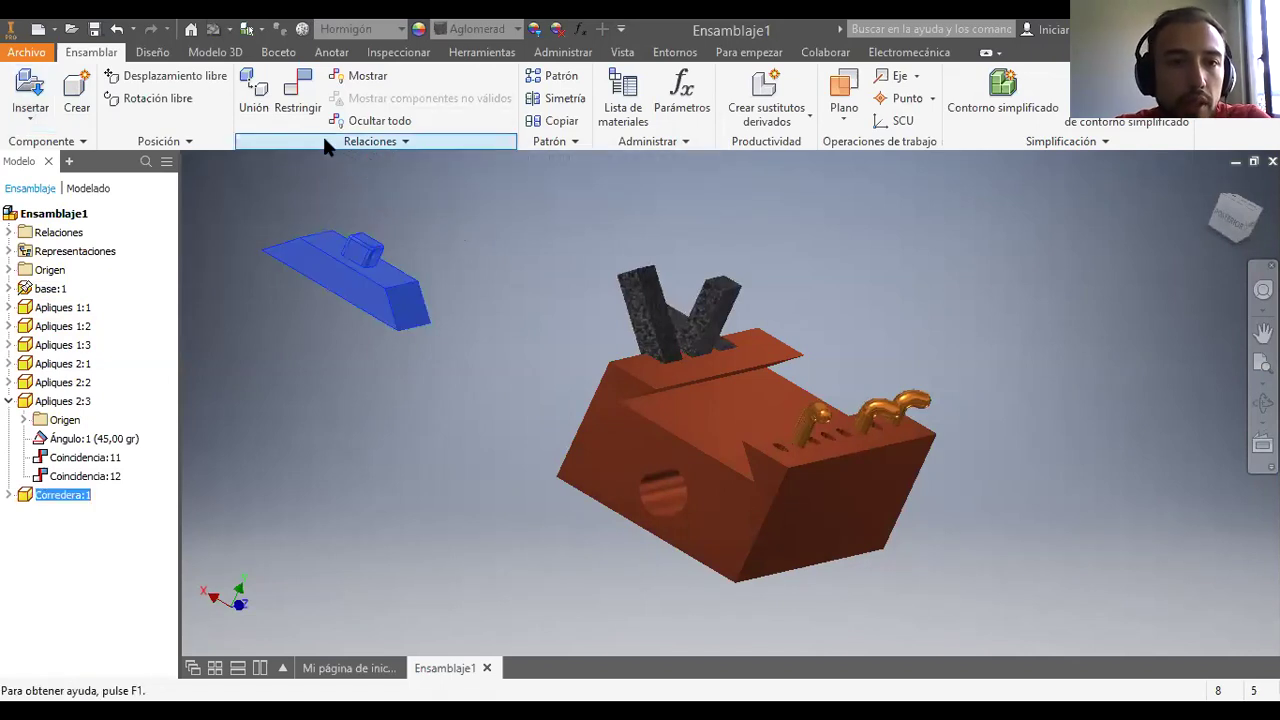
{"action": "left_click", "coordinate": [355, 28]}
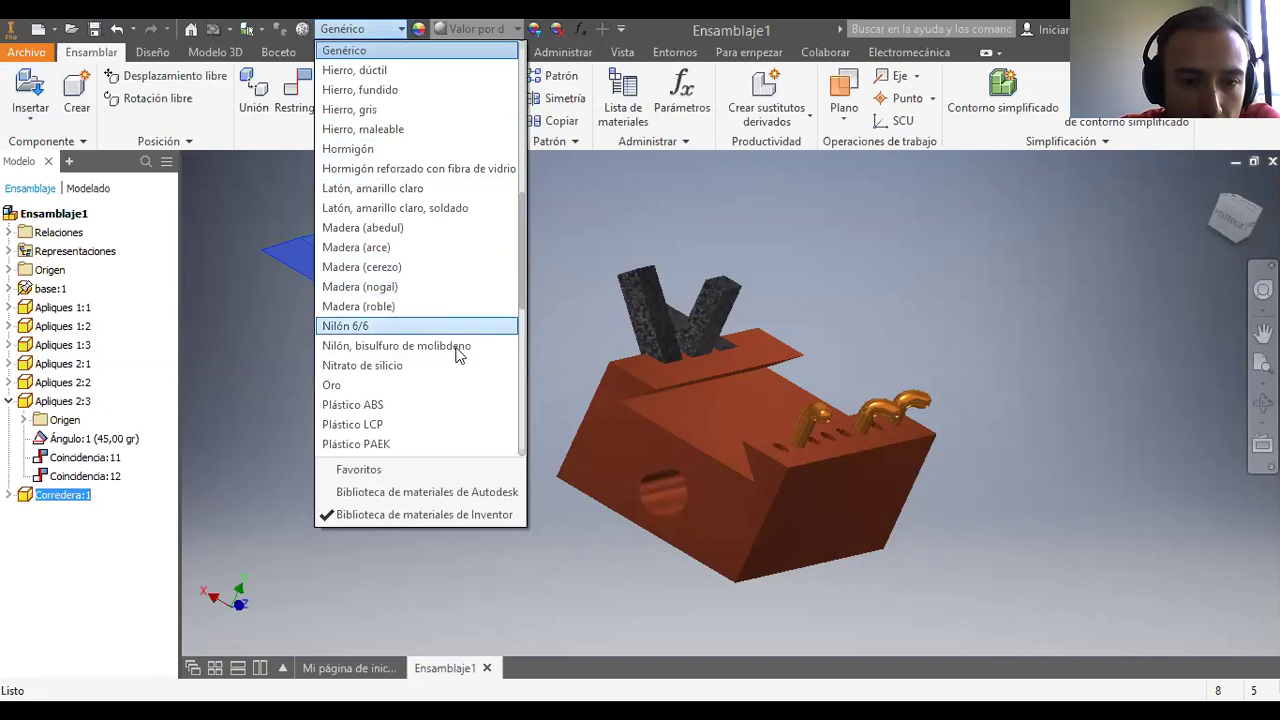
{"action": "left_click", "coordinate": [401, 366]}
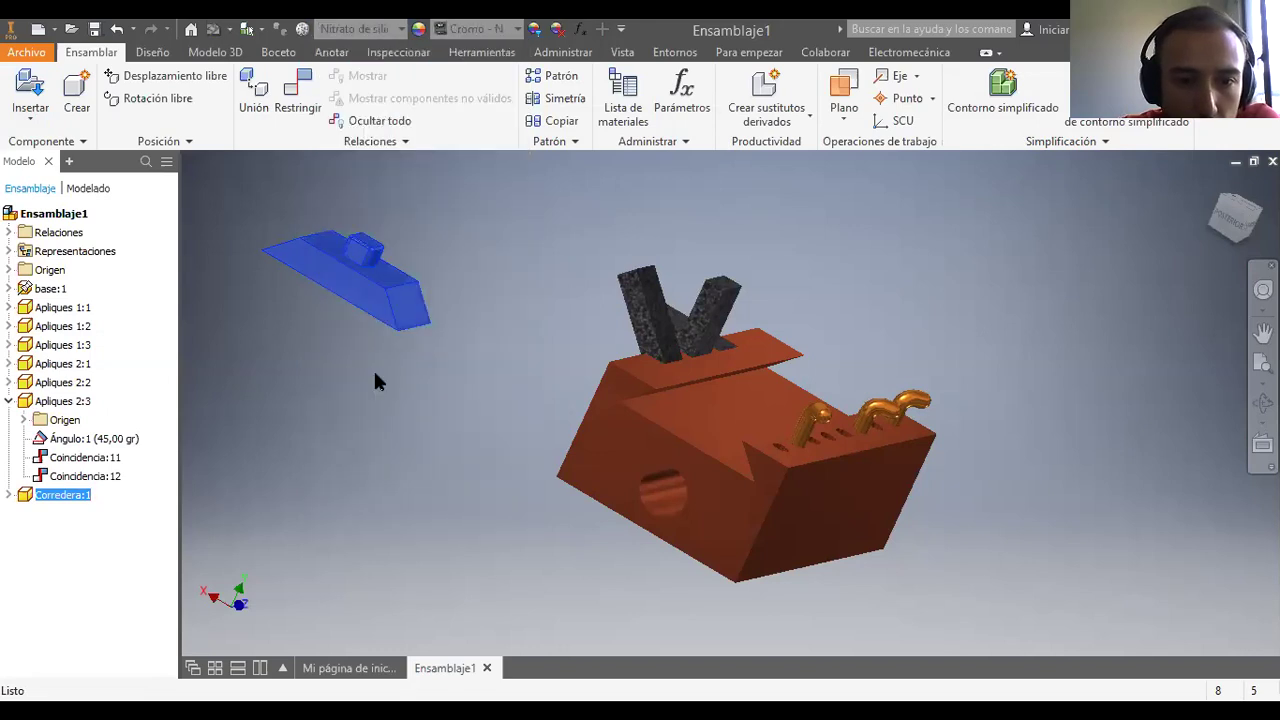
{"action": "left_click", "coordinate": [444, 383]}
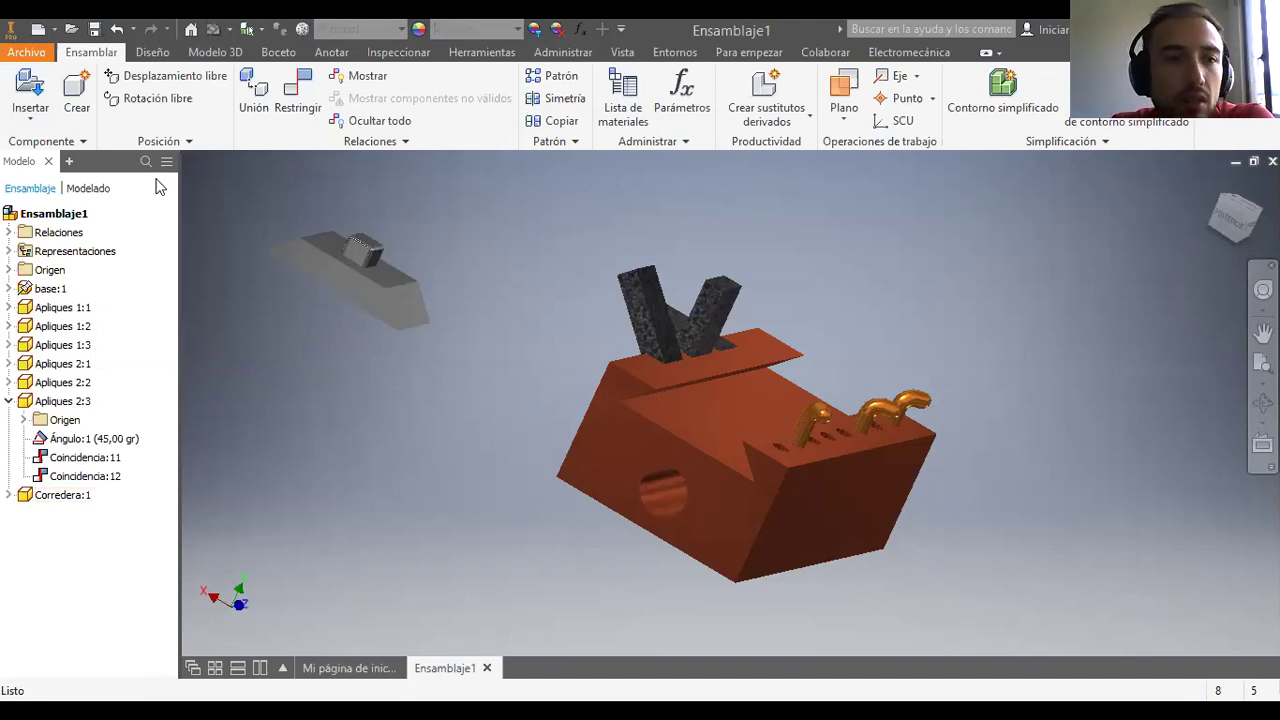
Step: Insert one instance of the barra part into the assembly, placing it below the Corredera
{"action": "left_click", "coordinate": [31, 92]}
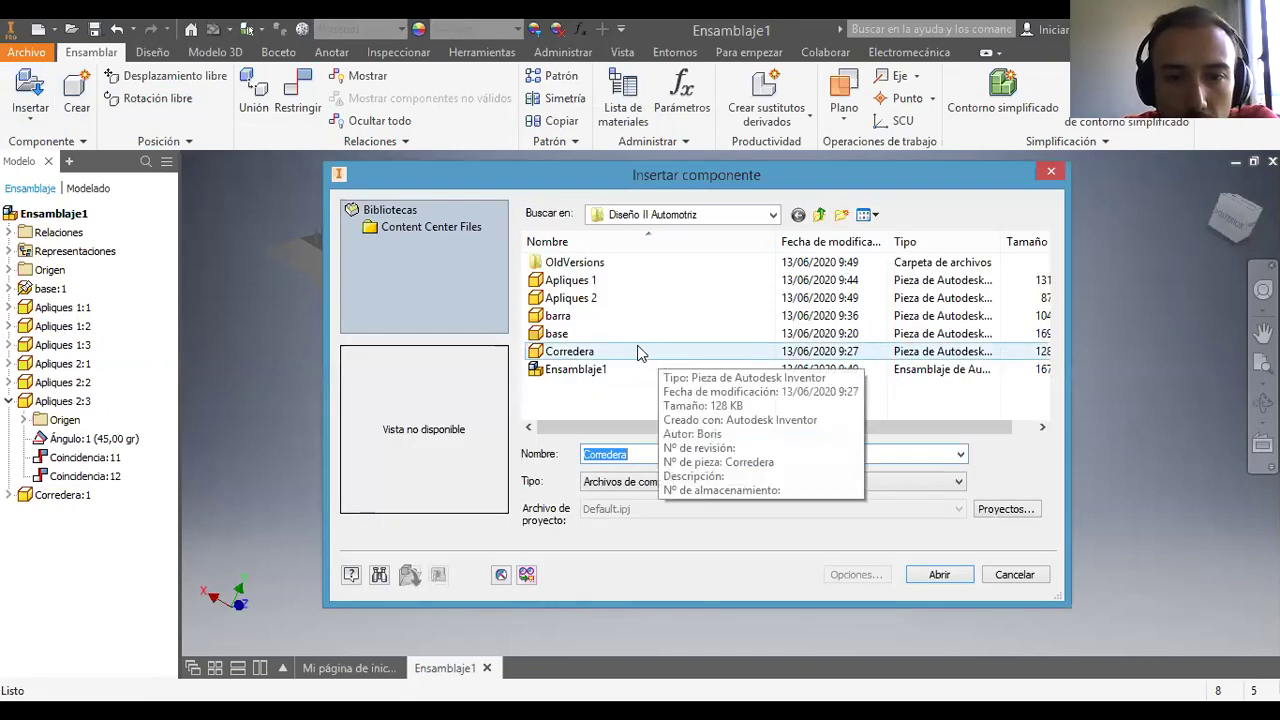
{"action": "left_click", "coordinate": [585, 315]}
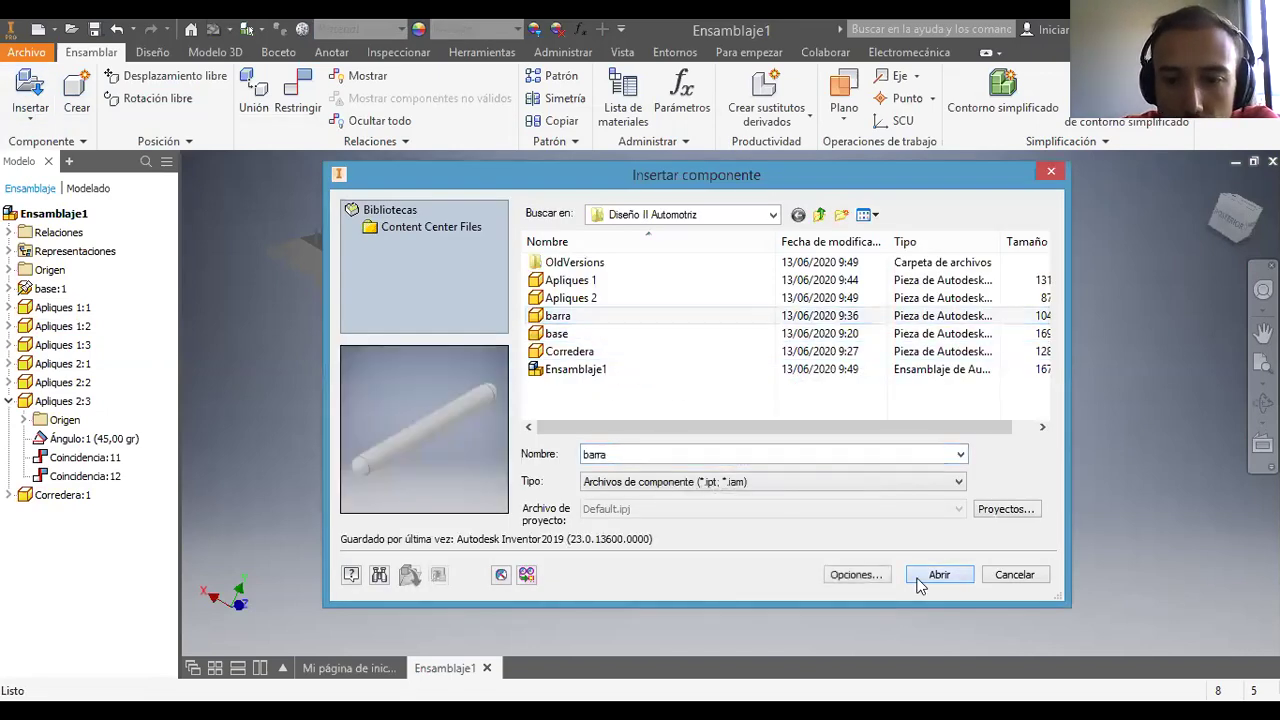
{"action": "key", "text": "Return"}
{"action": "left_click", "coordinate": [360, 408]}
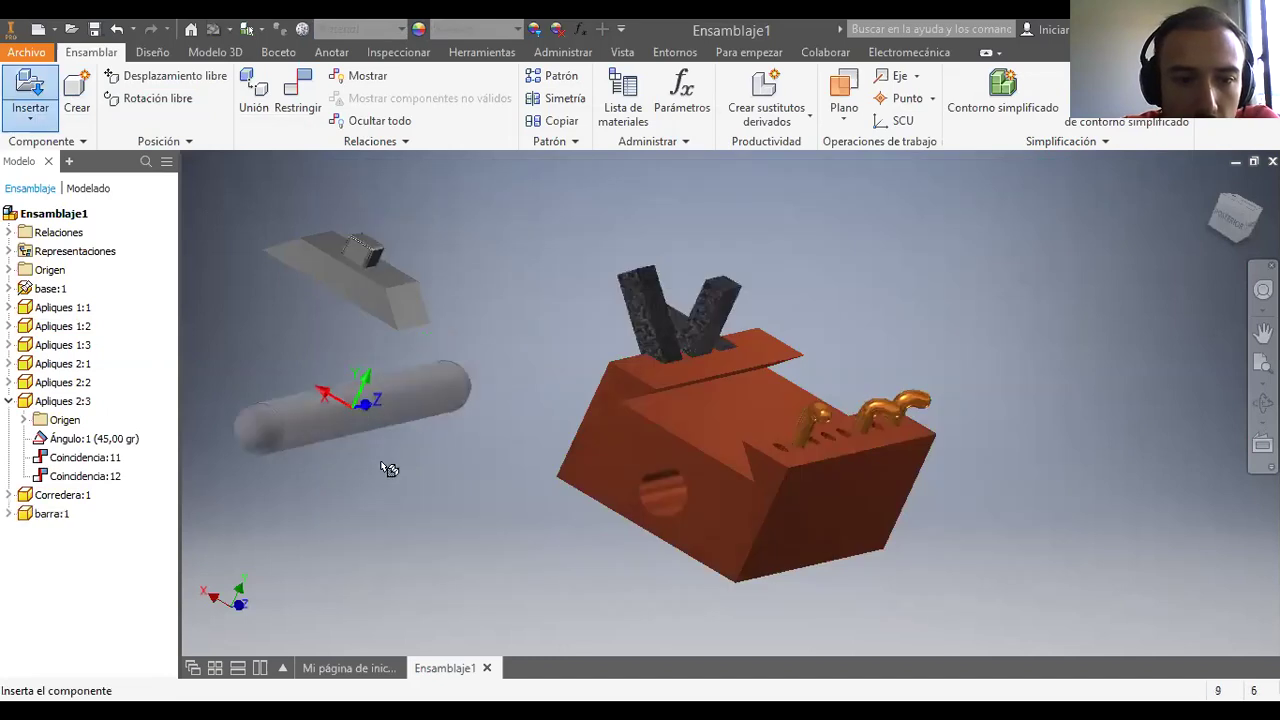
{"action": "key", "text": "Escape"}
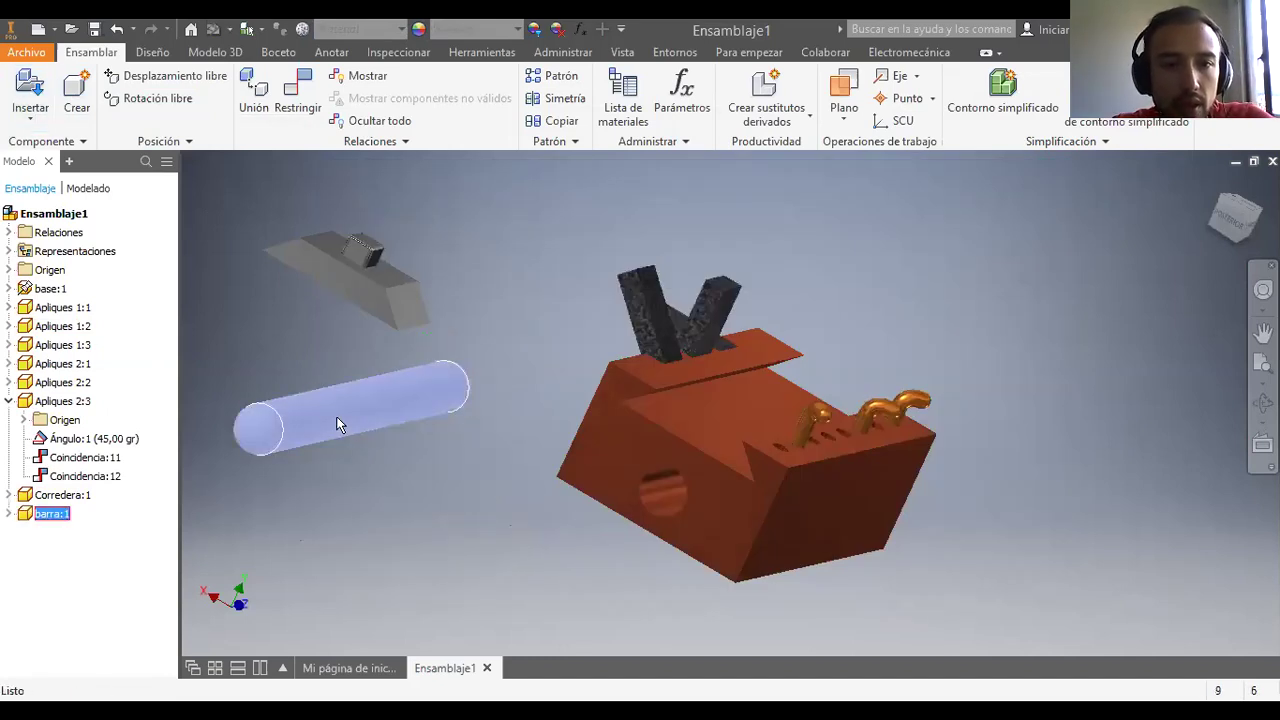
Step: Assign the material Poliestireno to the barra component
{"action": "left_click", "coordinate": [340, 425]}
{"action": "left_click", "coordinate": [360, 28]}
{"action": "scroll", "coordinate": [410, 230], "scroll_direction": "down", "scroll_amount": 5}
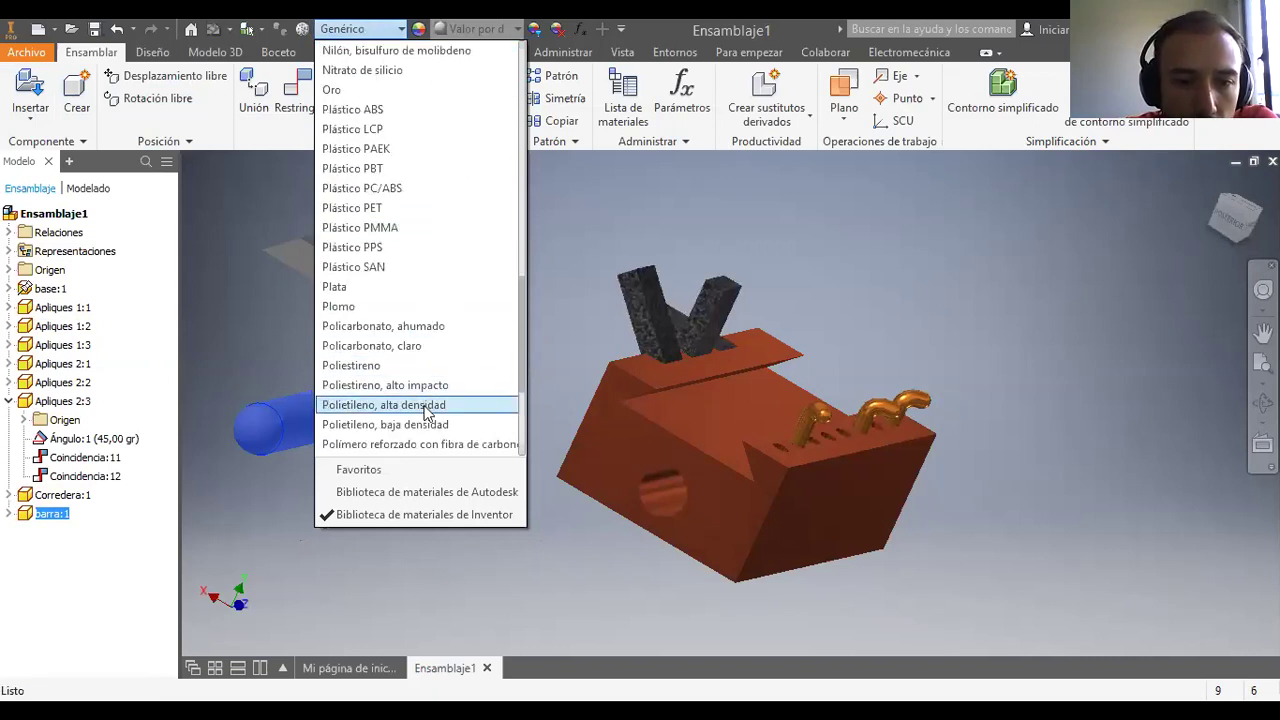
{"action": "left_click", "coordinate": [381, 370]}
{"action": "left_click", "coordinate": [412, 457]}
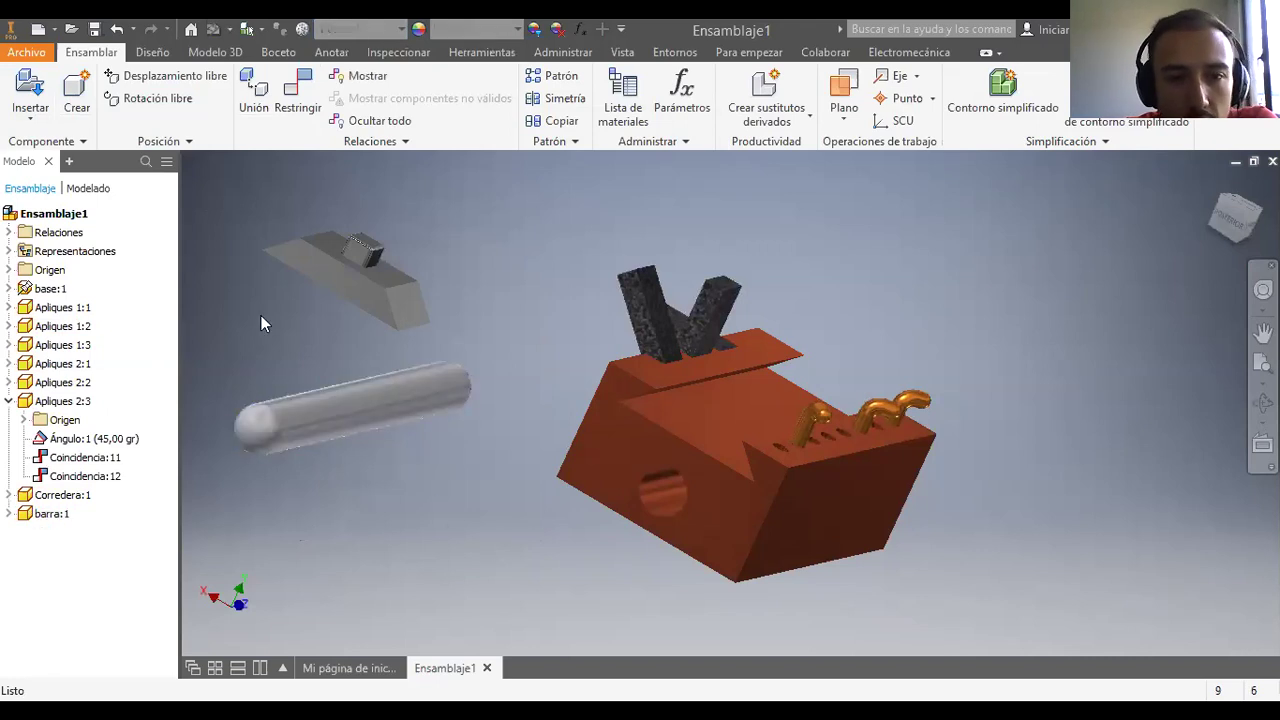
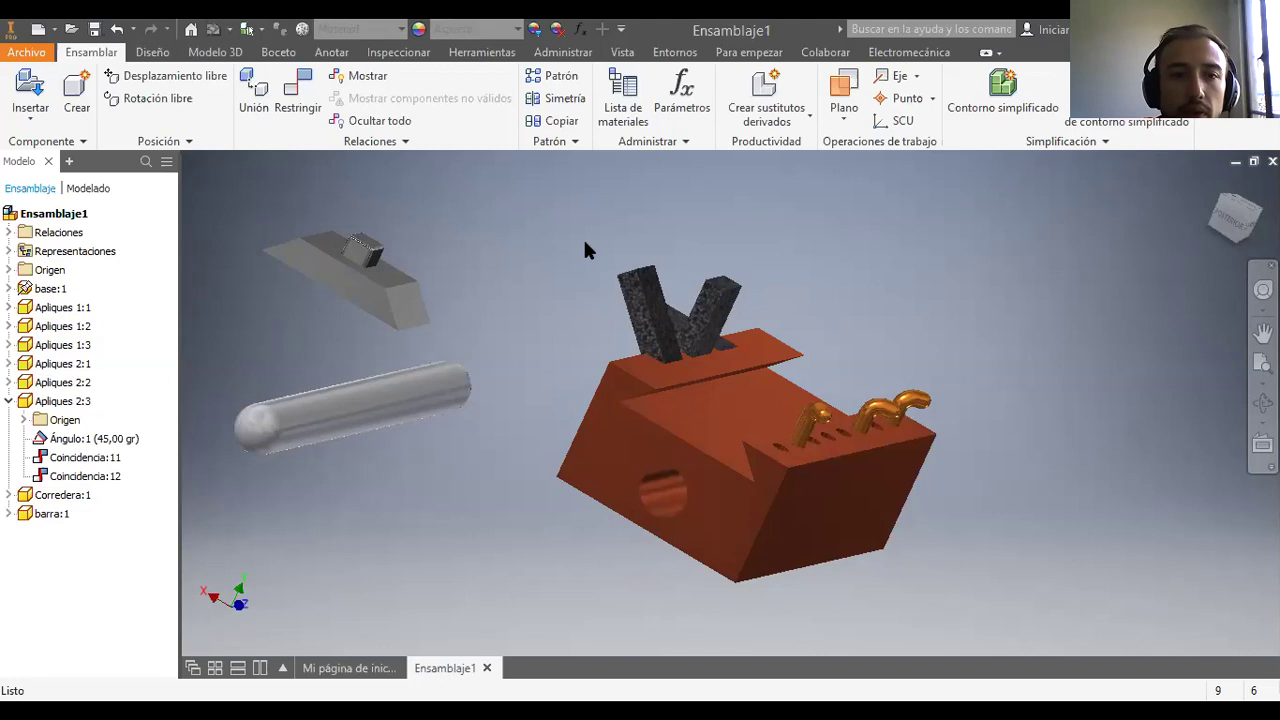
Step: Mate one slanted side face of the Corredera with the slanted wall of the base's dovetail groove beside the hooks, at 0 mm offset
{"action": "left_click", "coordinate": [299, 90]}
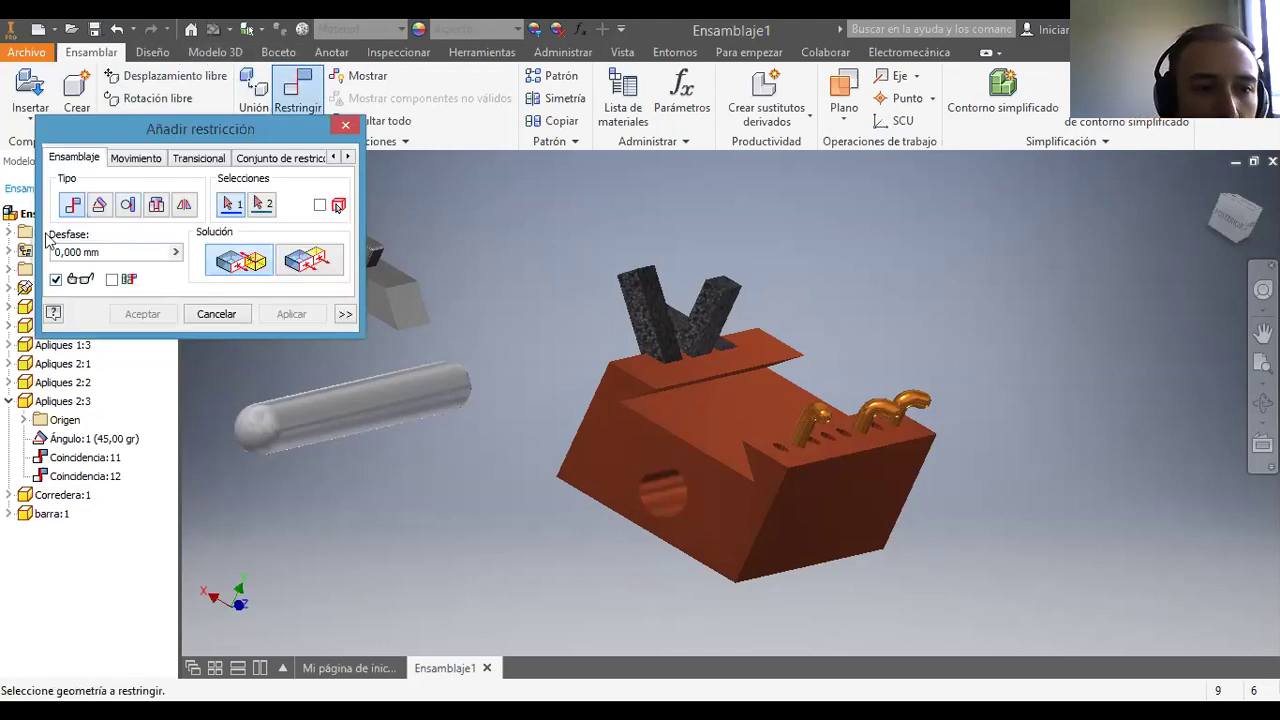
{"action": "left_click", "coordinate": [410, 310]}
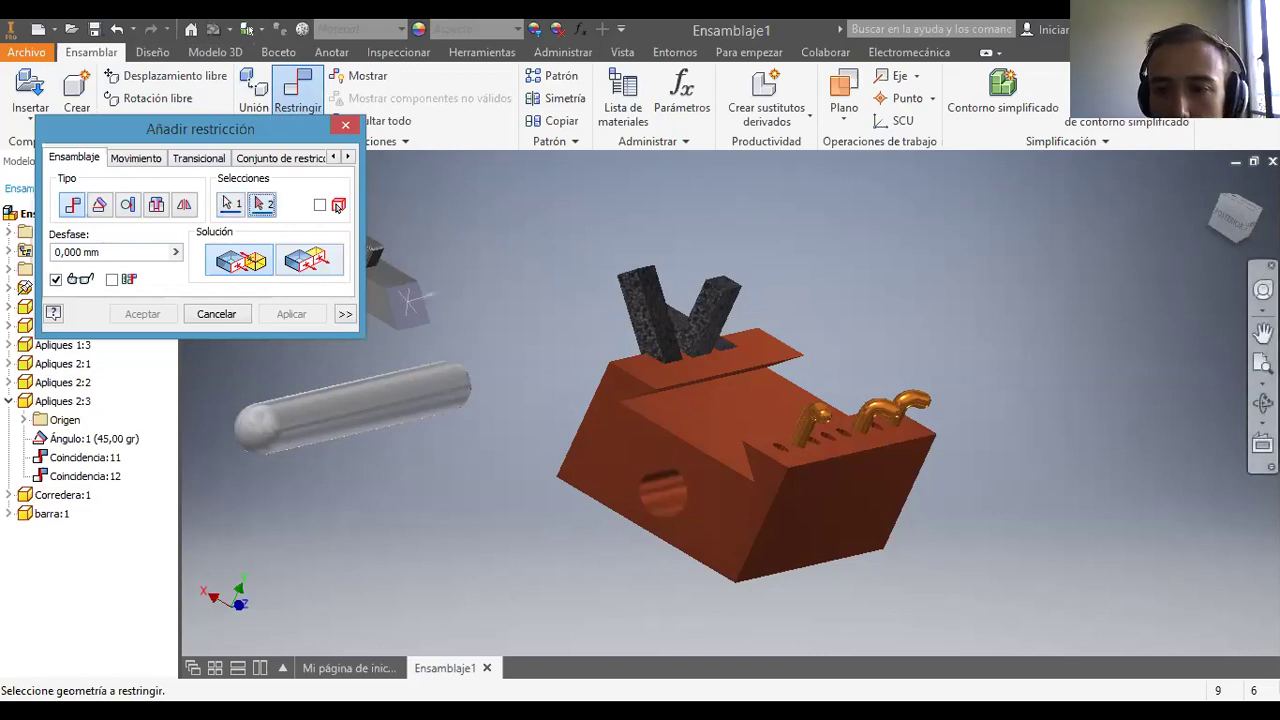
{"action": "left_click_drag", "start_coordinate": [890, 425], "coordinate": [898, 453]}
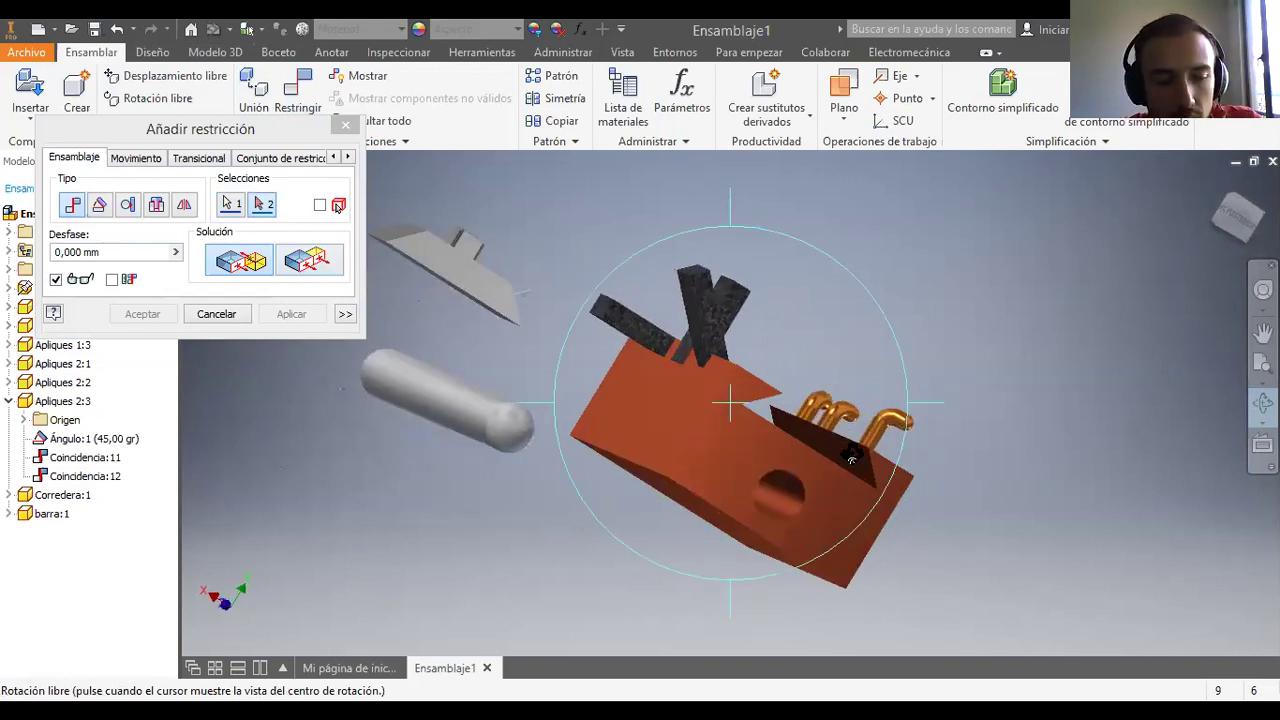
{"action": "key", "text": "Escape"}
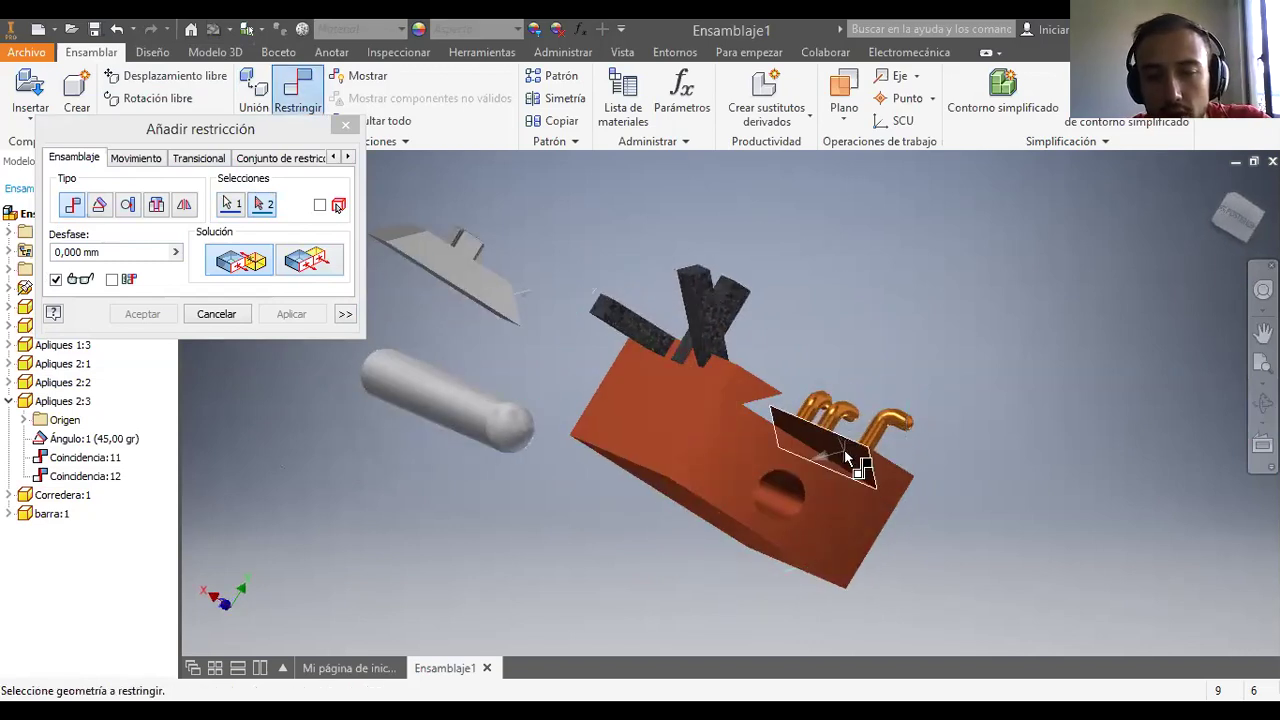
{"action": "left_click", "coordinate": [846, 456]}
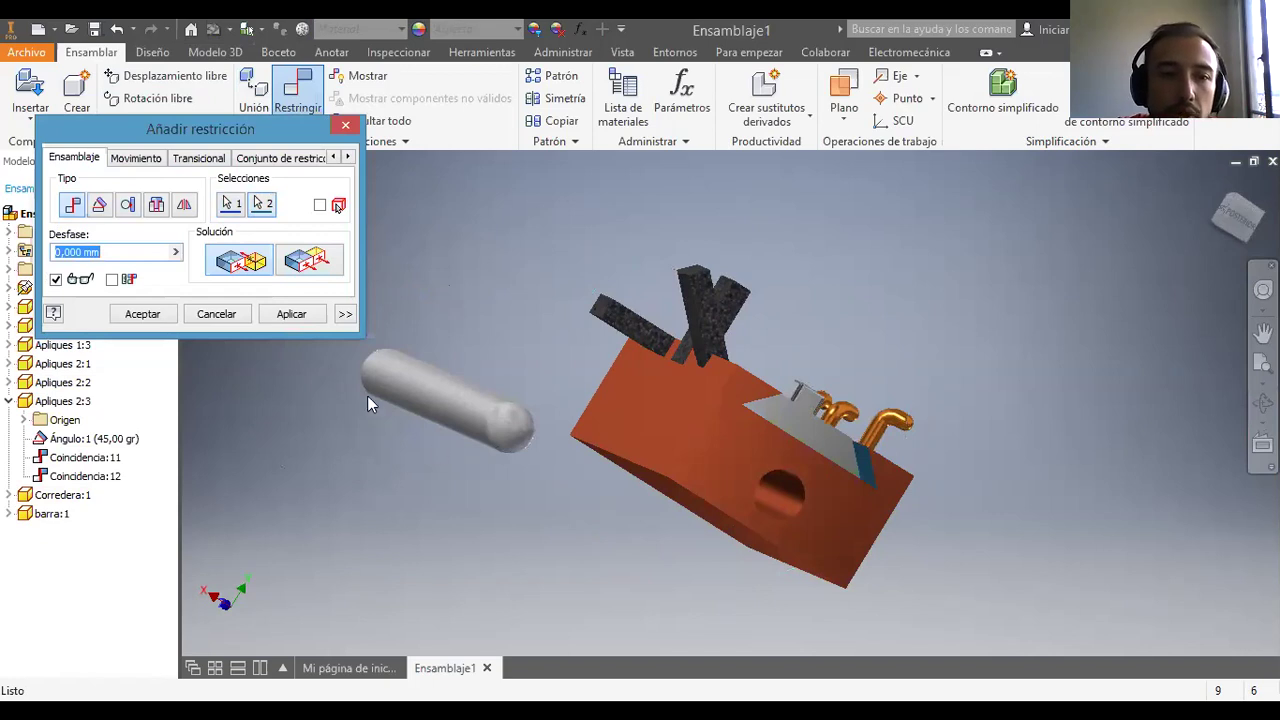
{"action": "left_click", "coordinate": [278, 315]}
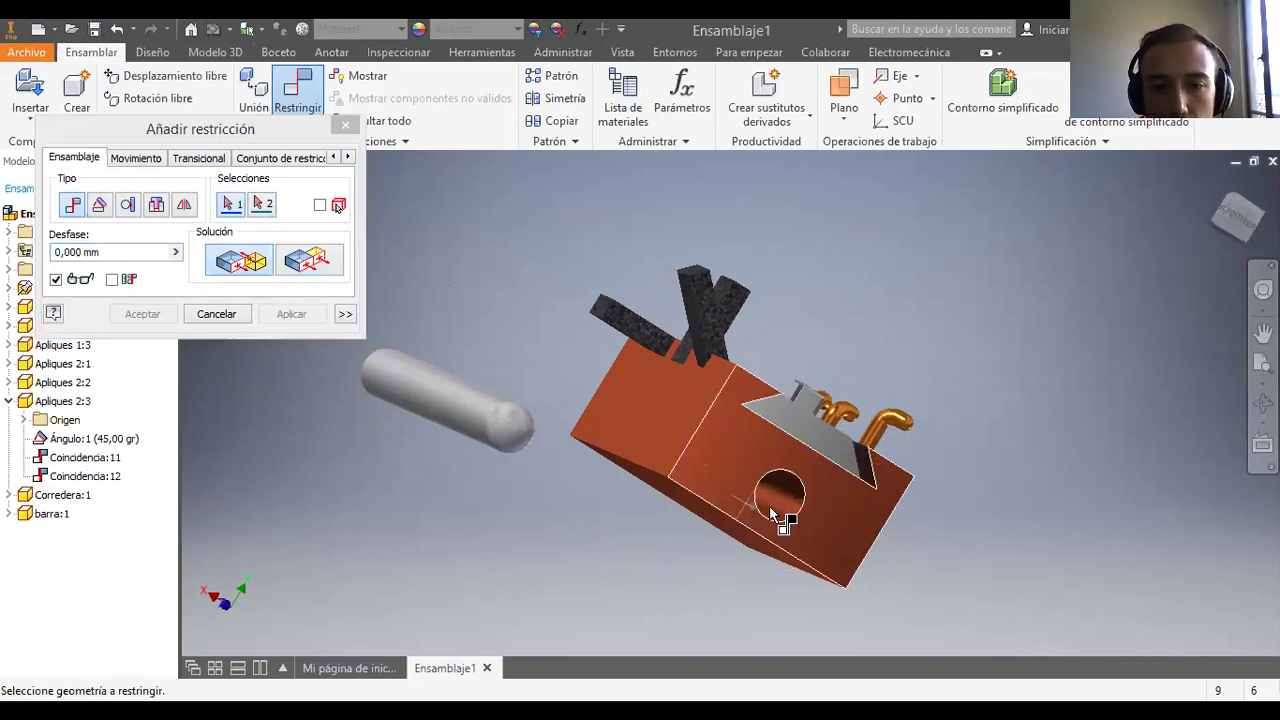
Step: Finish constraining and move the Corredera out of the base's groove to expose its other slanted face
{"action": "middle_click_drag", "start_coordinate": [993, 529], "coordinate": [866, 567]}
{"action": "left_click", "coordinate": [1263, 403]}
{"action": "left_click_drag", "start_coordinate": [758, 485], "coordinate": [643, 540]}
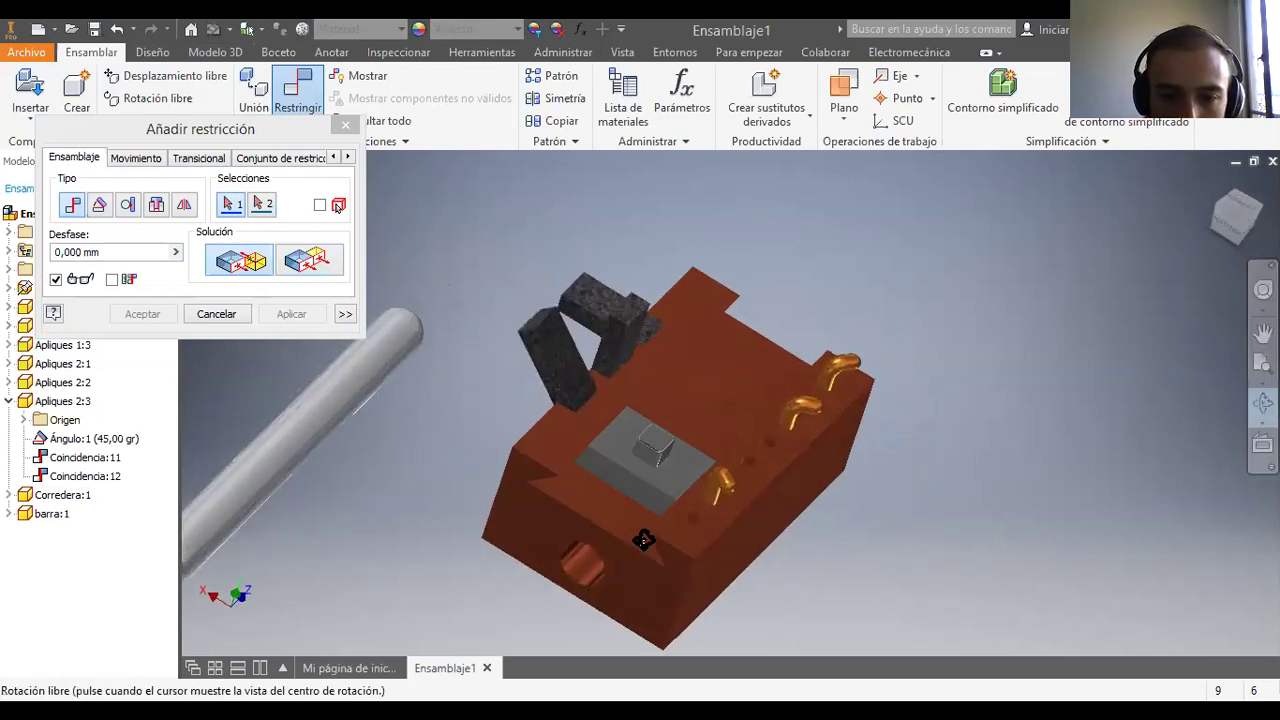
{"action": "left_click", "coordinate": [217, 314]}
{"action": "left_click_drag", "start_coordinate": [655, 450], "coordinate": [837, 265]}
{"action": "left_click", "coordinate": [547, 259]}
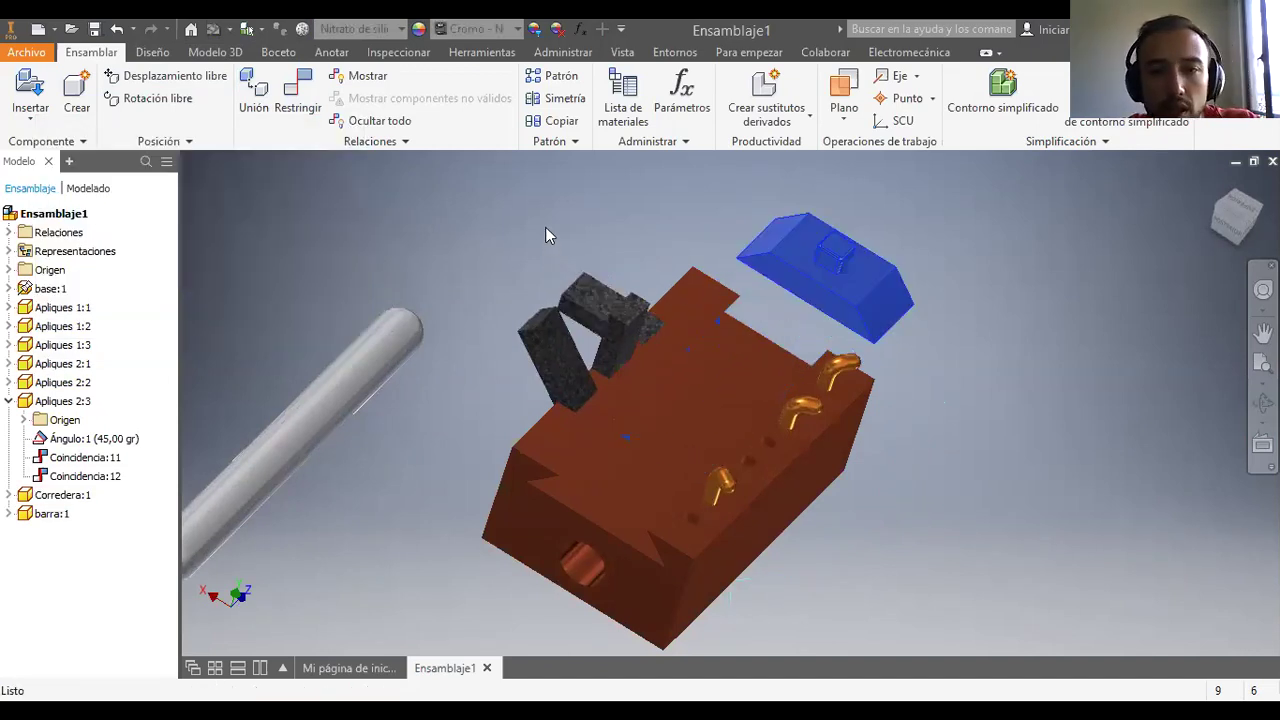
Step: Mate the Corredera's other slanted side face with the opposite slanted wall of the base's groove at 0 mm offset
{"action": "left_click", "coordinate": [300, 100]}
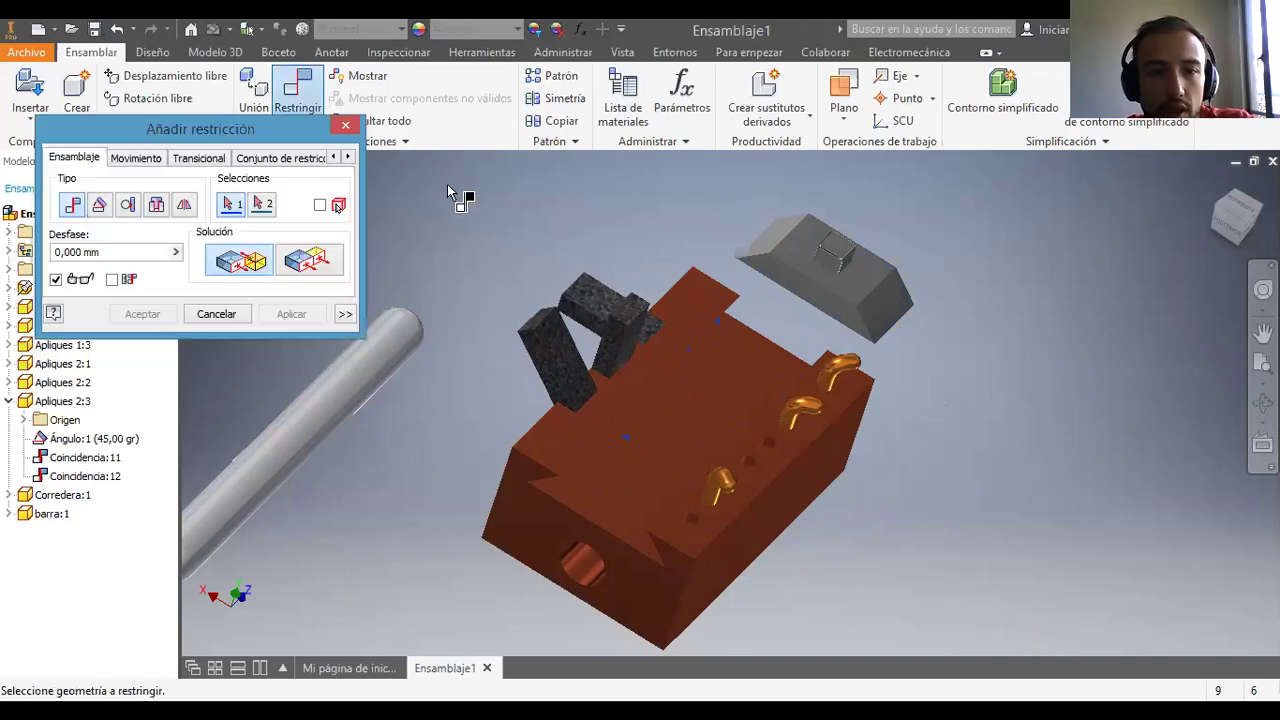
{"action": "left_click", "coordinate": [773, 243]}
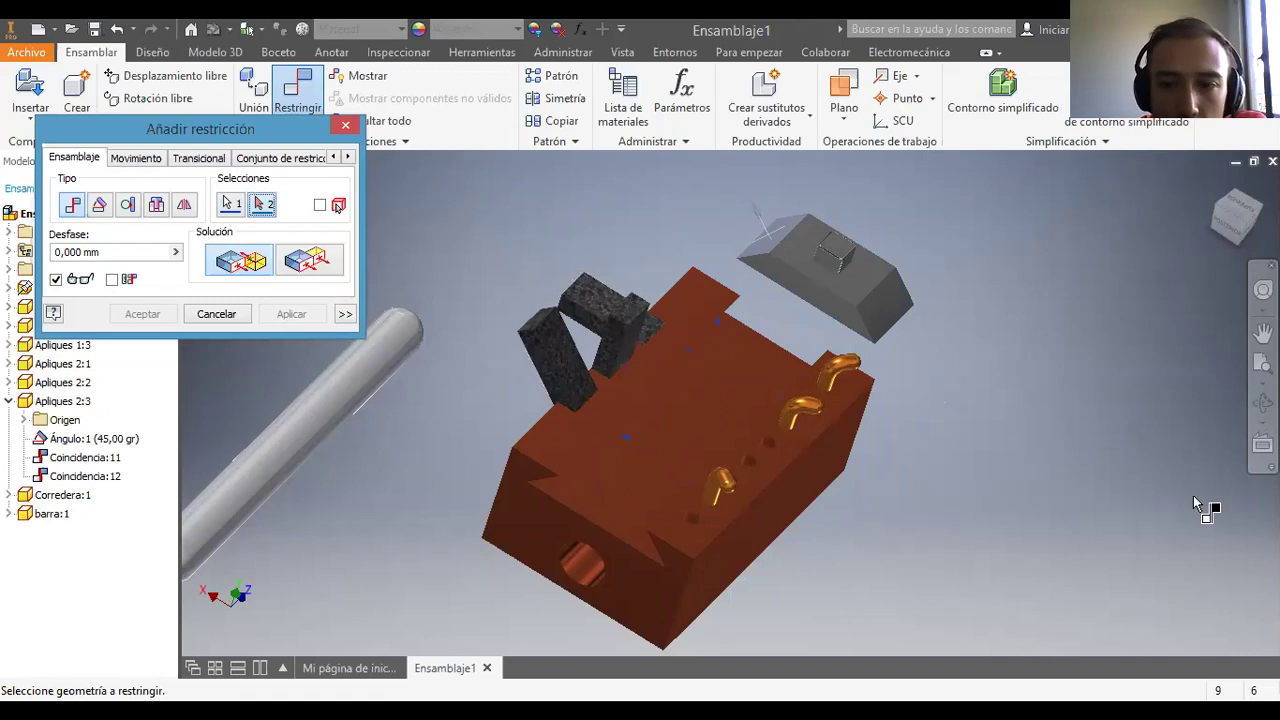
{"action": "left_click_drag", "start_coordinate": [787, 424], "coordinate": [724, 320]}
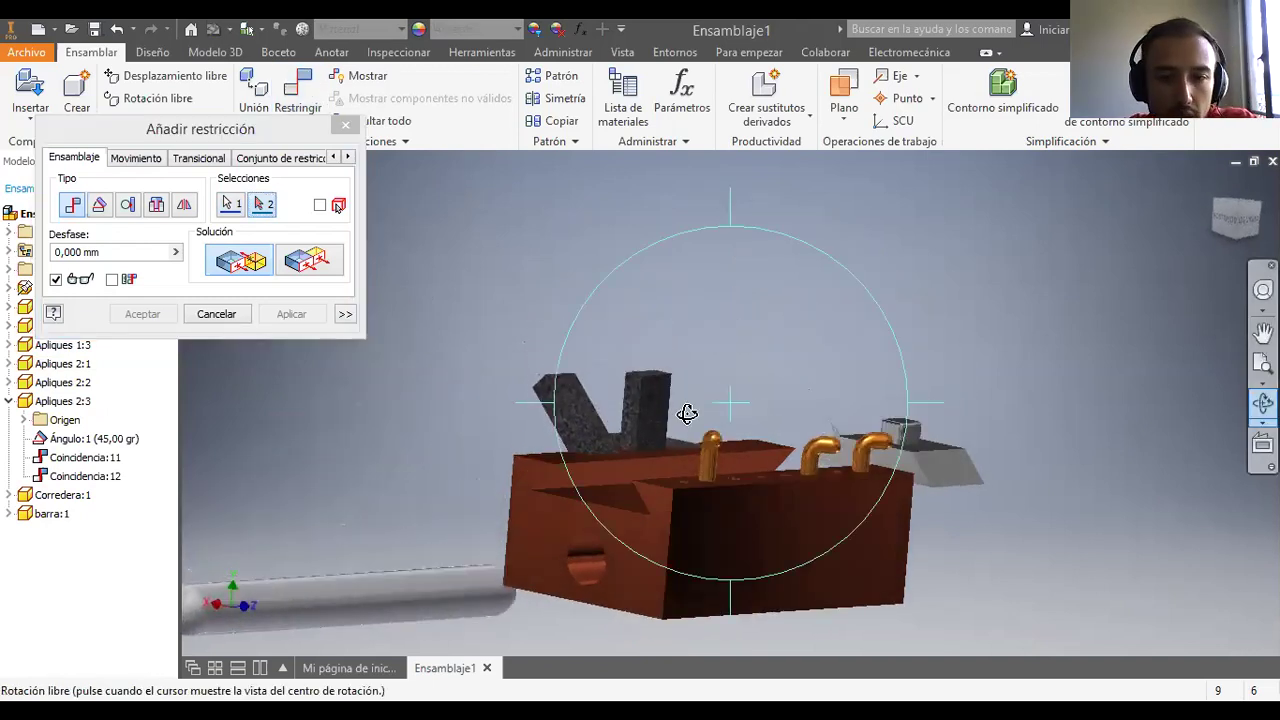
{"action": "key", "text": "Escape"}
{"action": "left_click", "coordinate": [620, 480]}
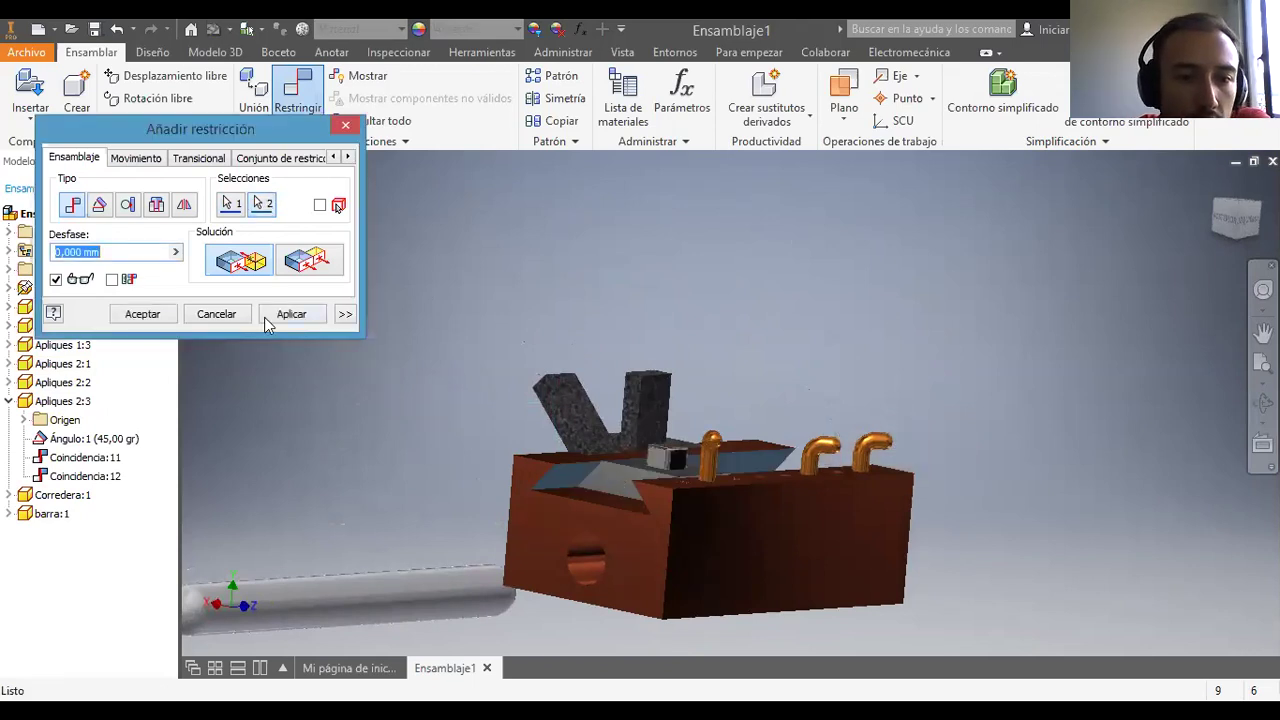
{"action": "left_click", "coordinate": [142, 316]}
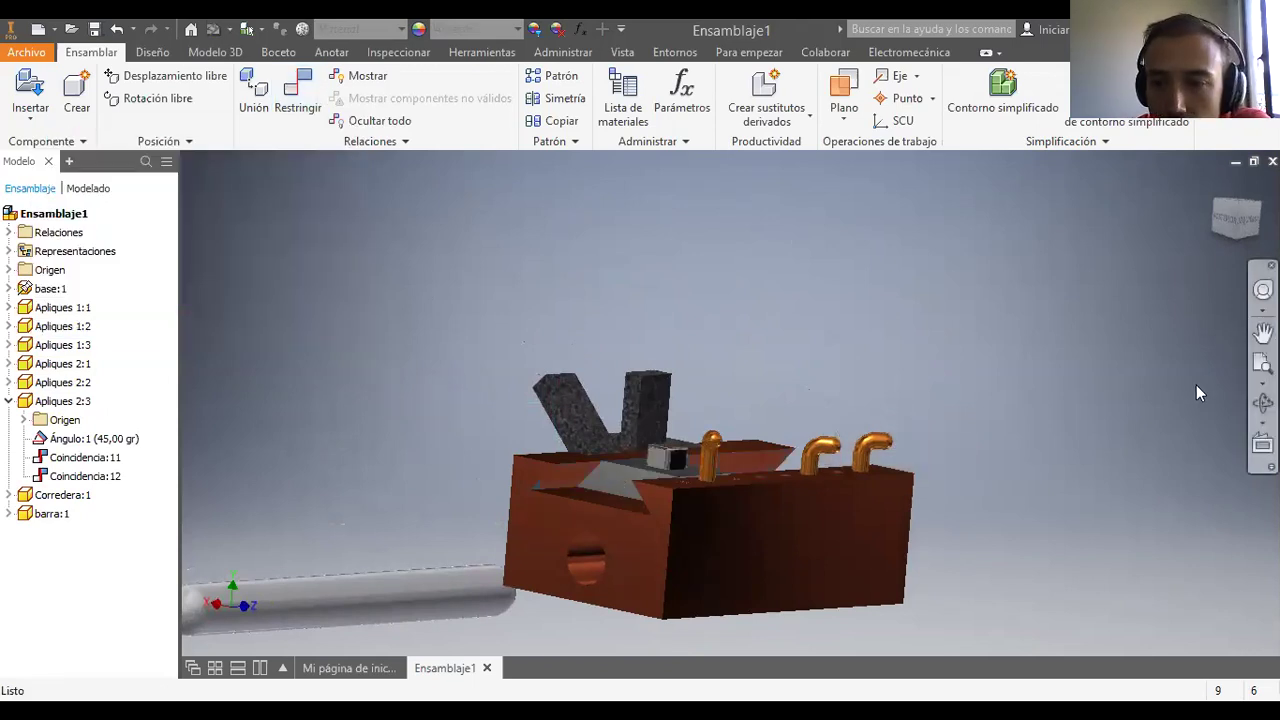
Step: Slide the Corredera along the base's groove to check its movement
{"action": "left_click", "coordinate": [1263, 402]}
{"action": "left_click_drag", "start_coordinate": [640, 457], "coordinate": [827, 417]}
{"action": "key", "text": "Escape"}
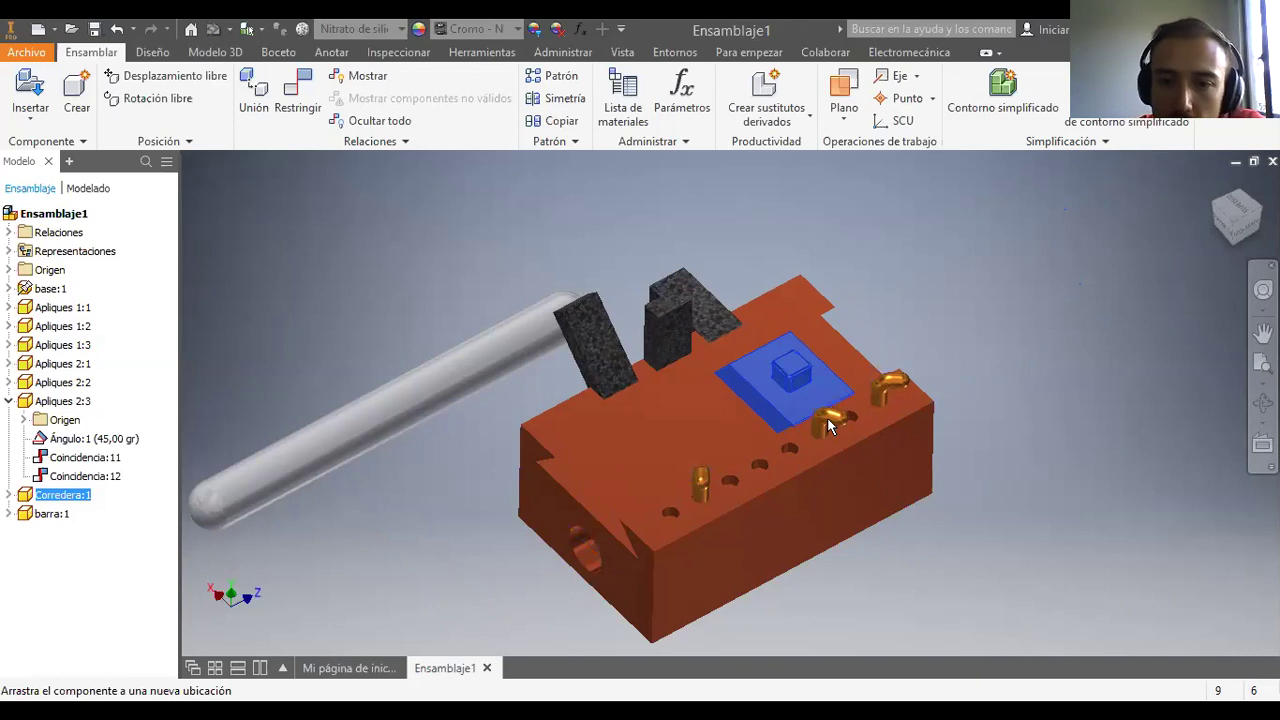
Step: Set a flush constraint between the Corredera's end face and the base's nearest end face at 0 mm offset
{"action": "left_click", "coordinate": [1134, 423]}
{"action": "left_click", "coordinate": [1263, 402]}
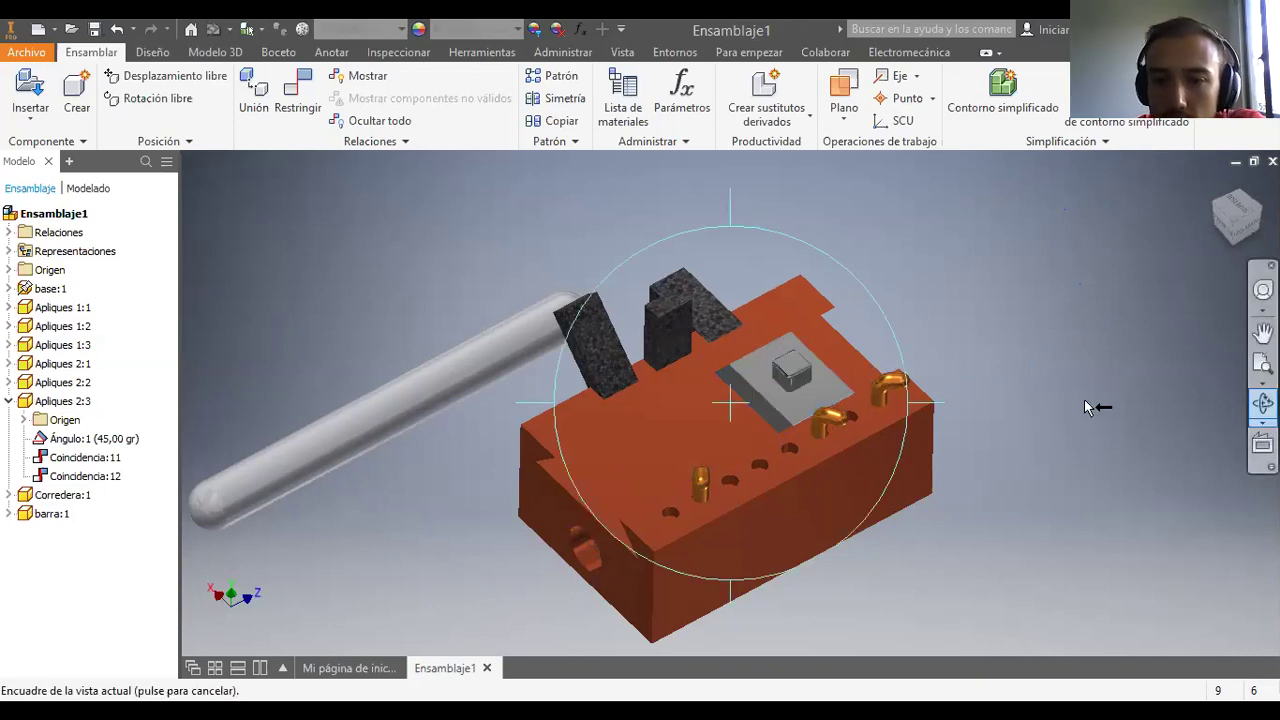
{"action": "left_click_drag", "start_coordinate": [1097, 406], "coordinate": [583, 523]}
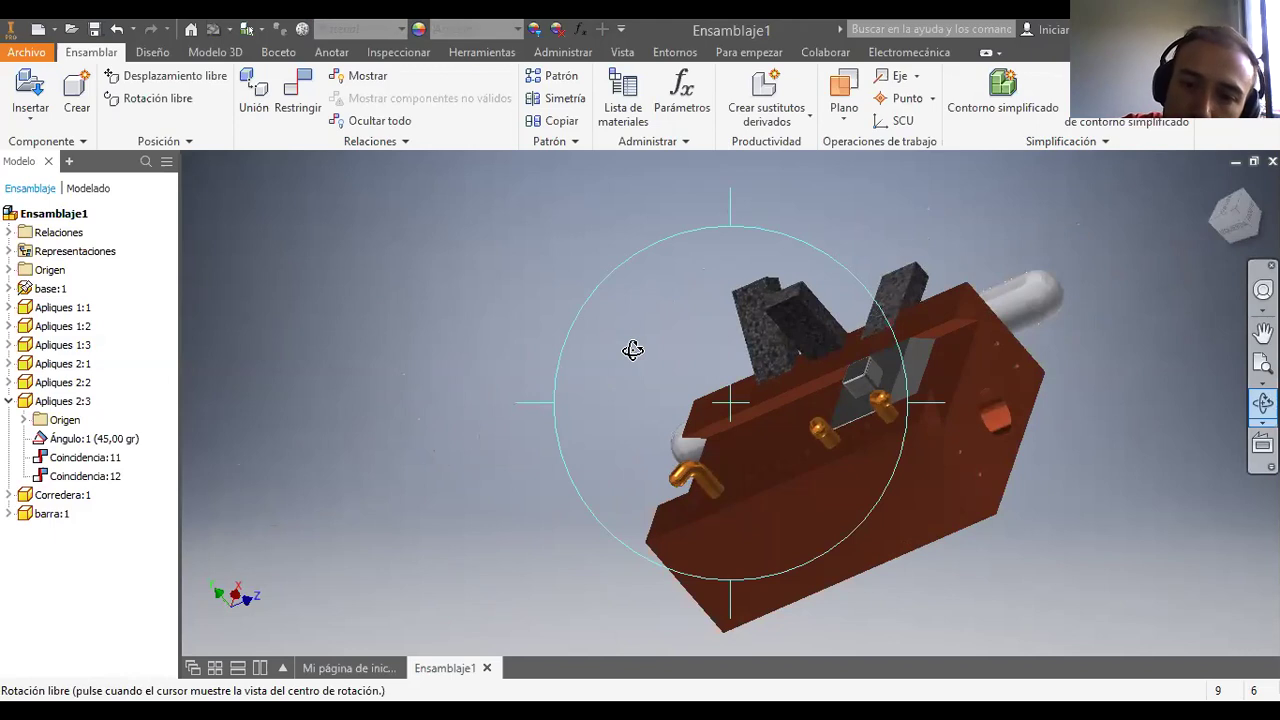
{"action": "left_click", "coordinate": [296, 95]}
{"action": "left_click", "coordinate": [315, 262]}
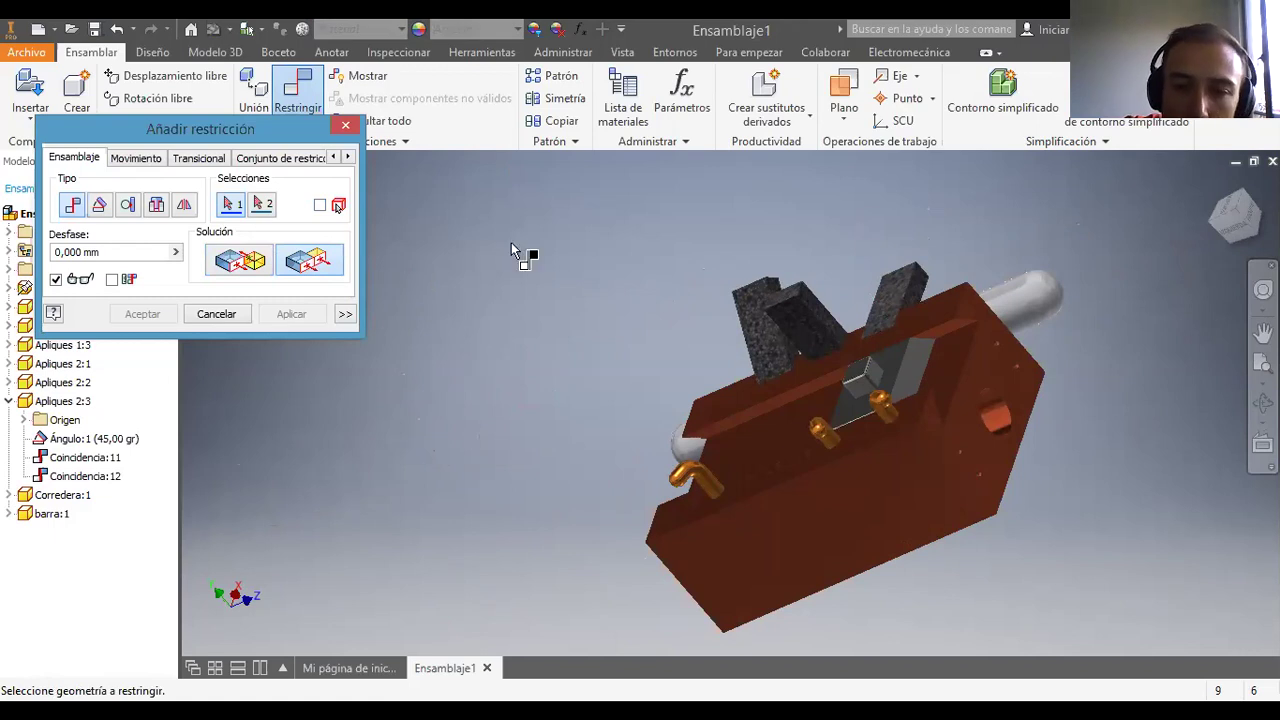
{"action": "left_click", "coordinate": [919, 377]}
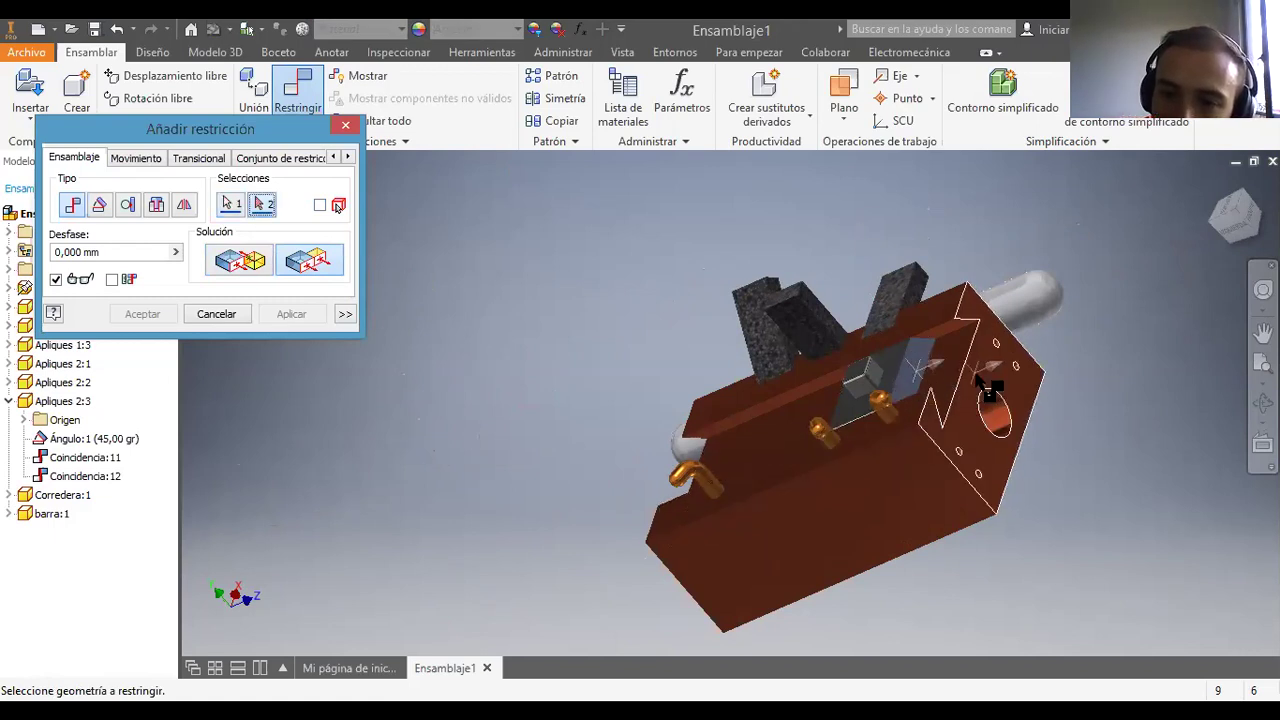
{"action": "left_click", "coordinate": [977, 377]}
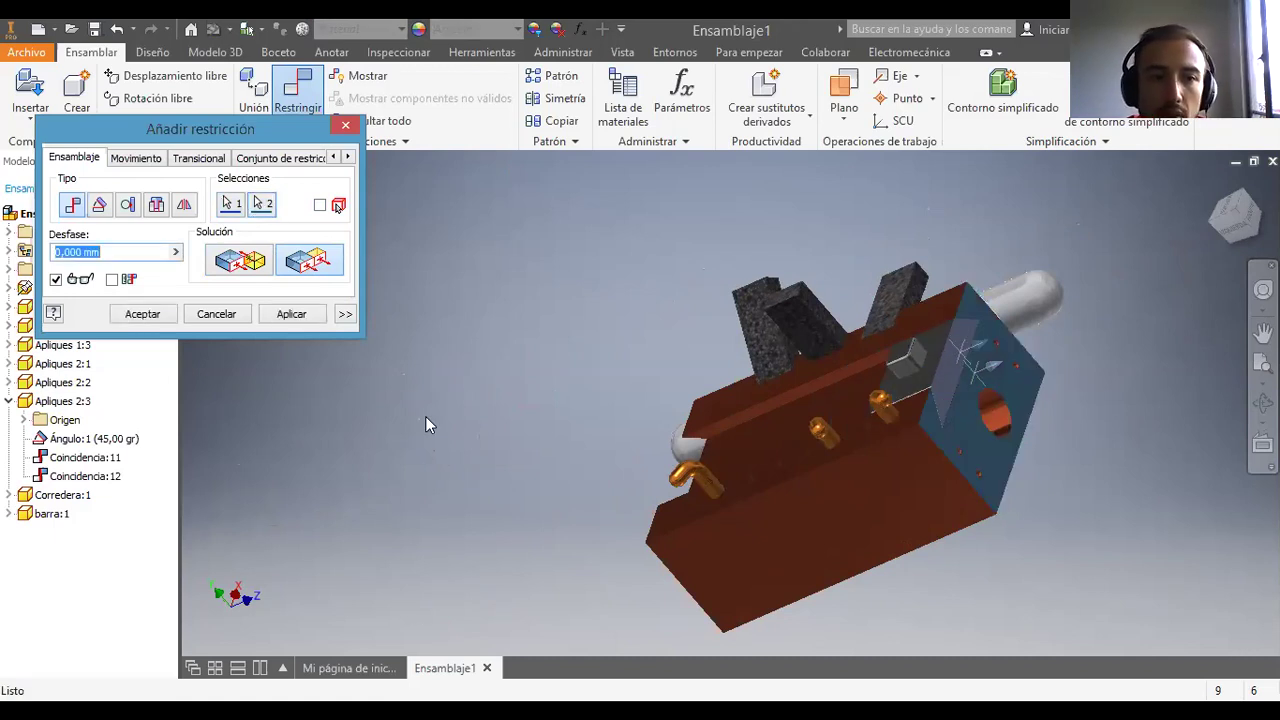
Step: Enable a Máximo limit of 625 mm on the flush constraint and apply it
{"action": "left_click", "coordinate": [344, 316]}
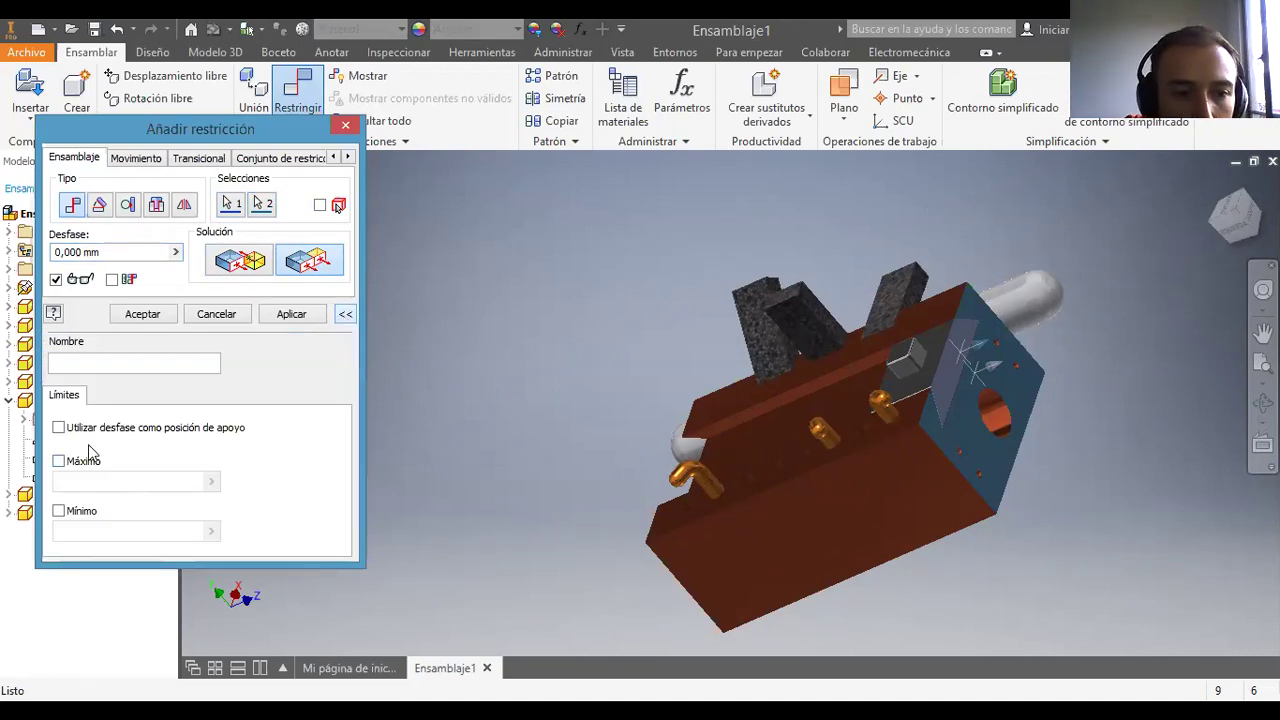
{"action": "left_click", "coordinate": [58, 462]}
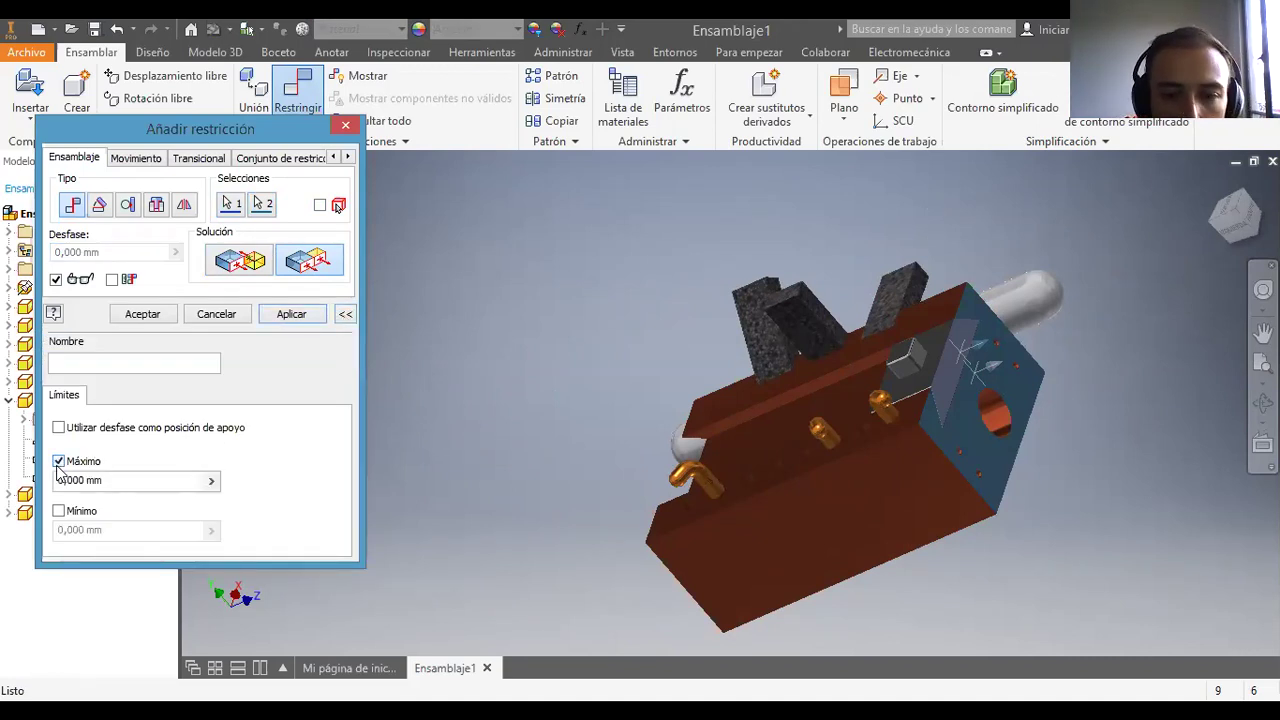
{"action": "left_click_drag", "start_coordinate": [88, 480], "coordinate": [38, 483]}
{"action": "type", "text": "625"}
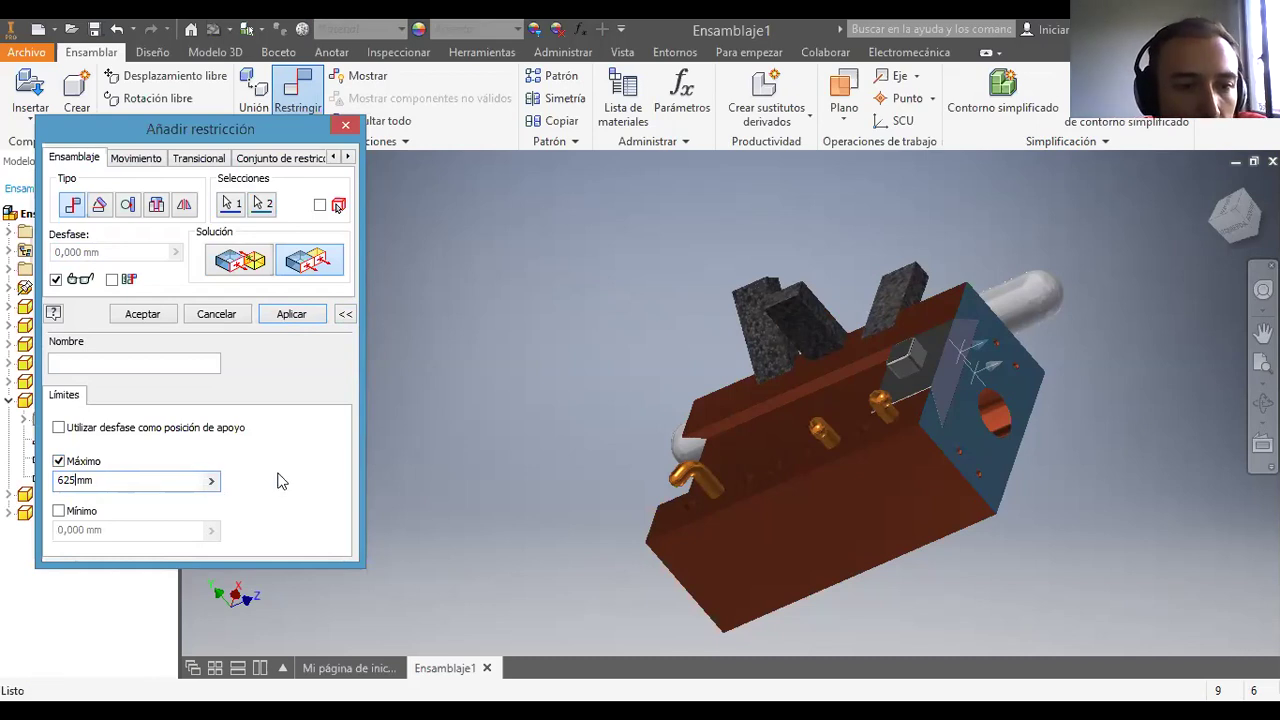
{"action": "left_click", "coordinate": [290, 315]}
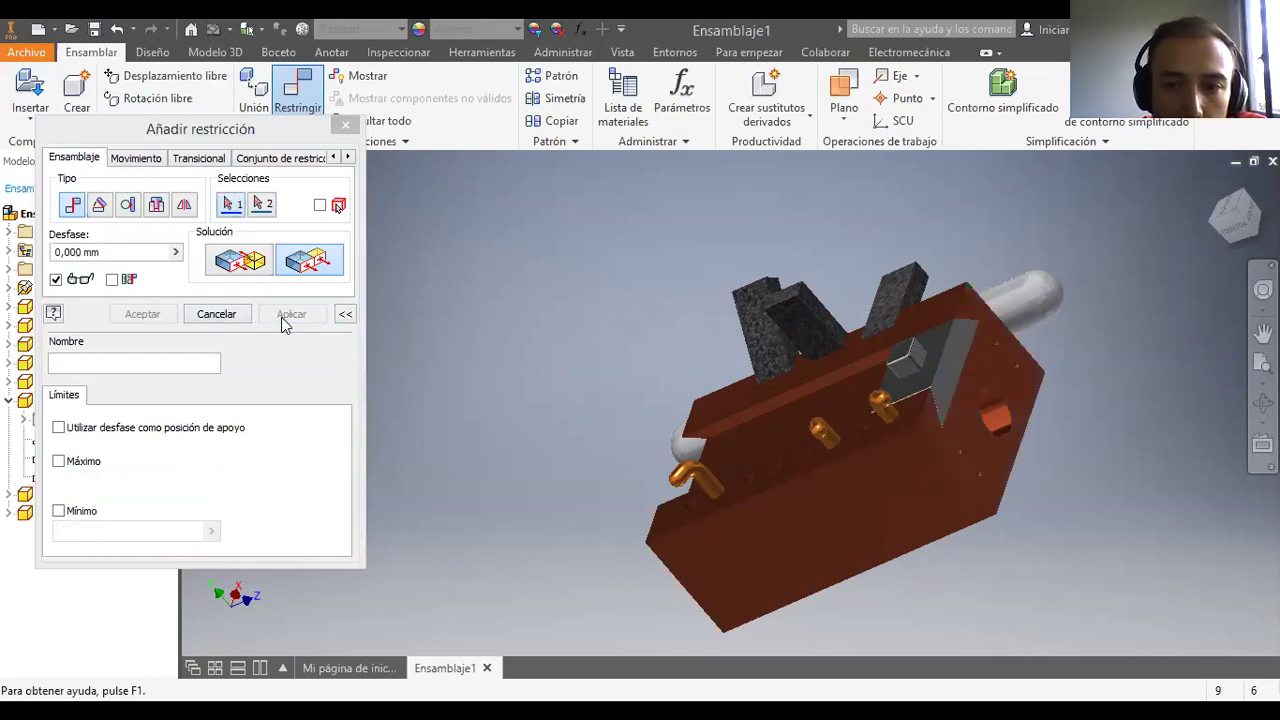
{"action": "left_click", "coordinate": [194, 318]}
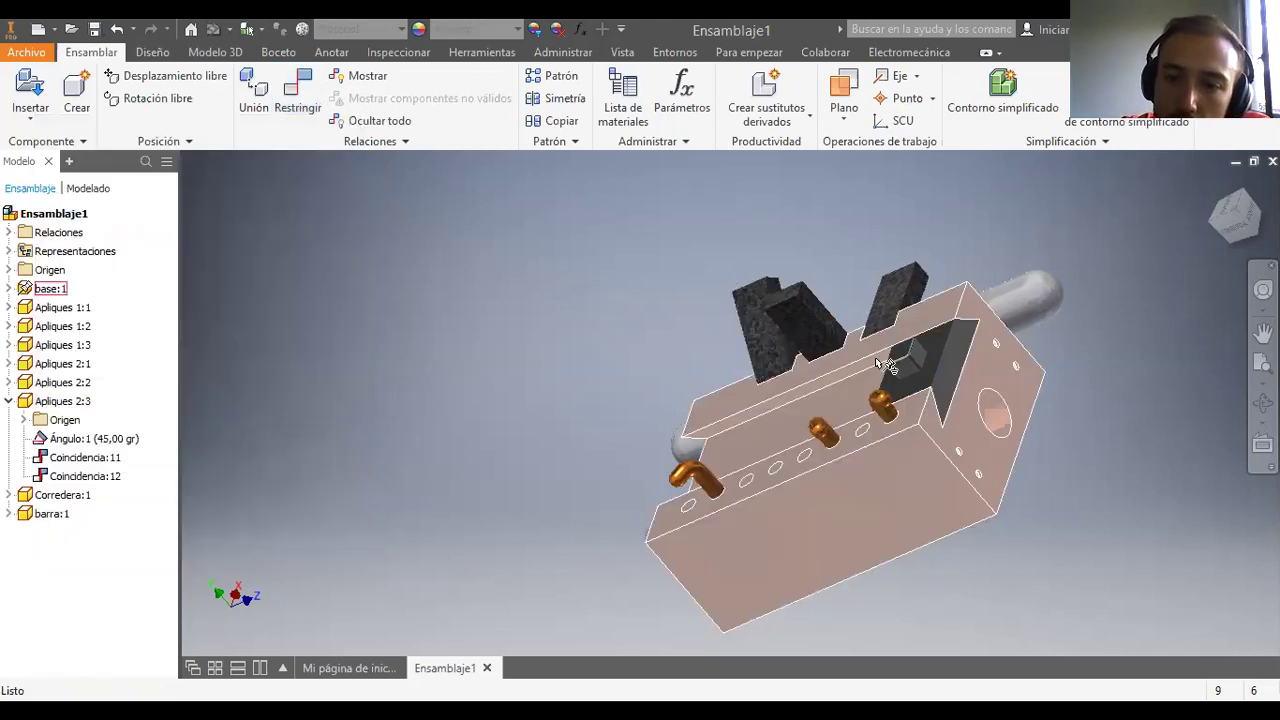
Step: Slide the Corredera to the opposite end of the groove and enable a Mínimo limit of 0 mm in its flush constraint
{"action": "left_click", "coordinate": [951, 368]}
{"action": "left_click_drag", "start_coordinate": [951, 368], "coordinate": [427, 437]}
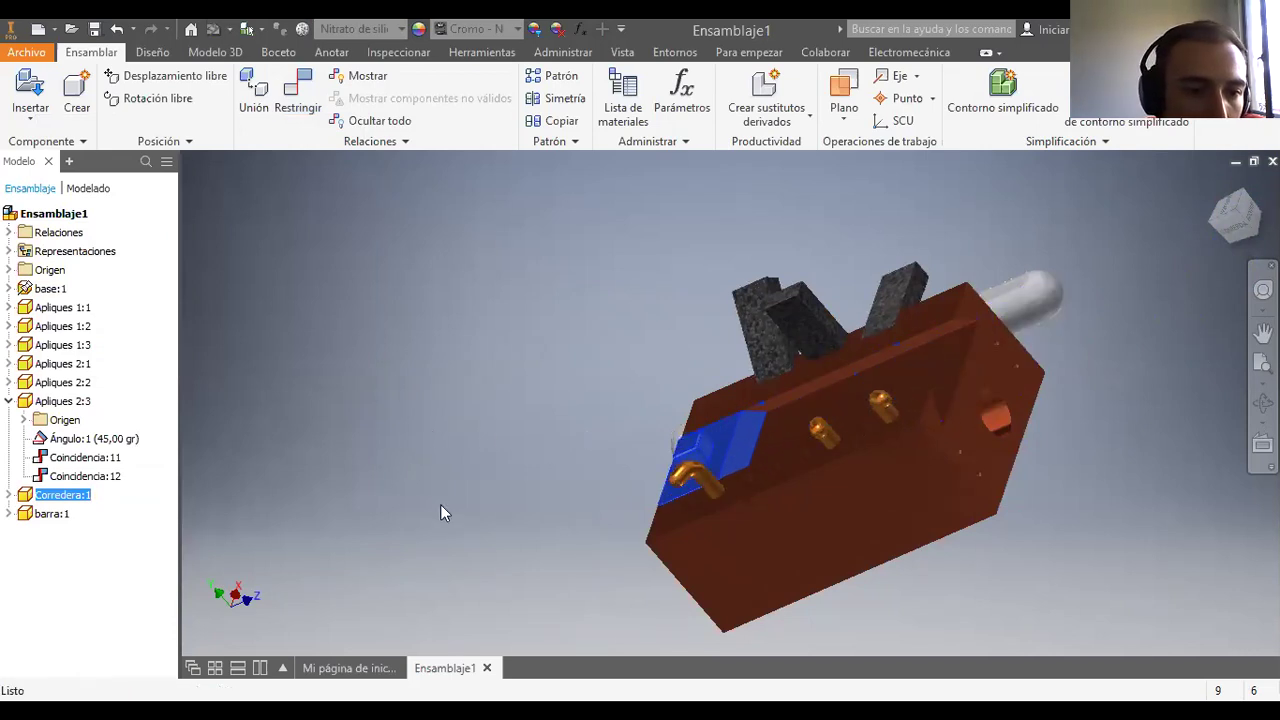
{"action": "left_click", "coordinate": [8, 495]}
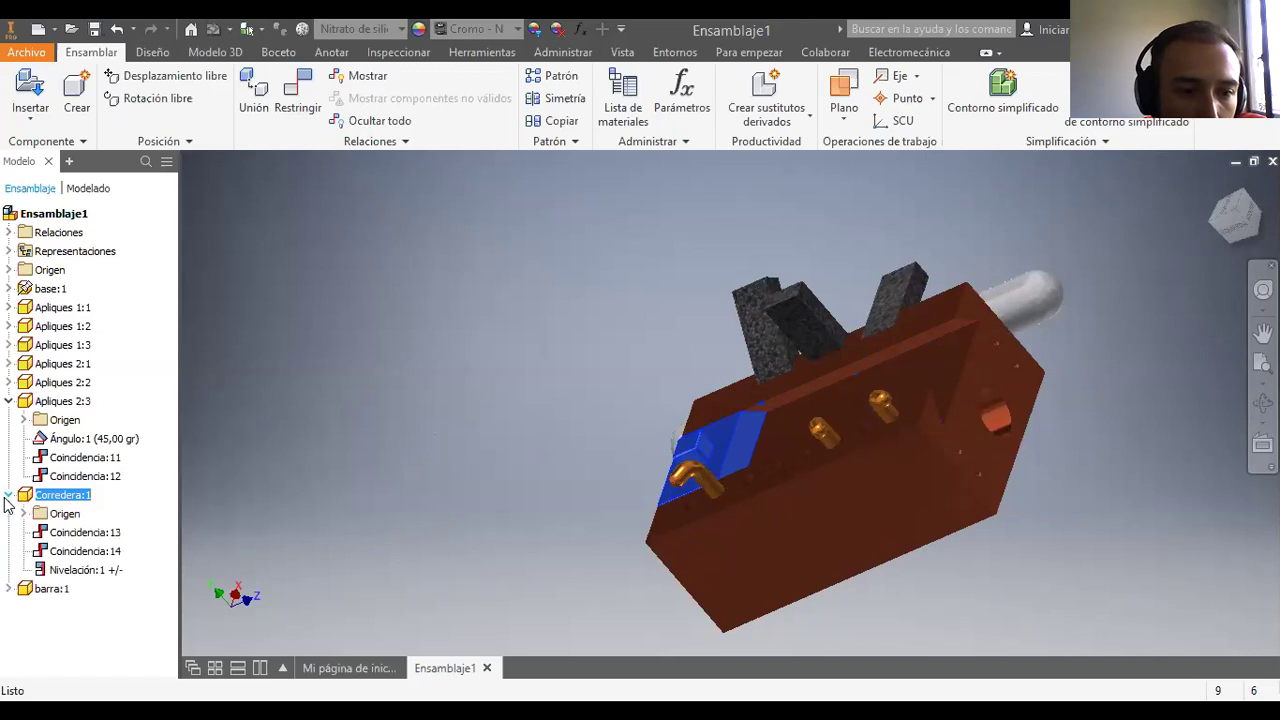
{"action": "right_click", "coordinate": [84, 572]}
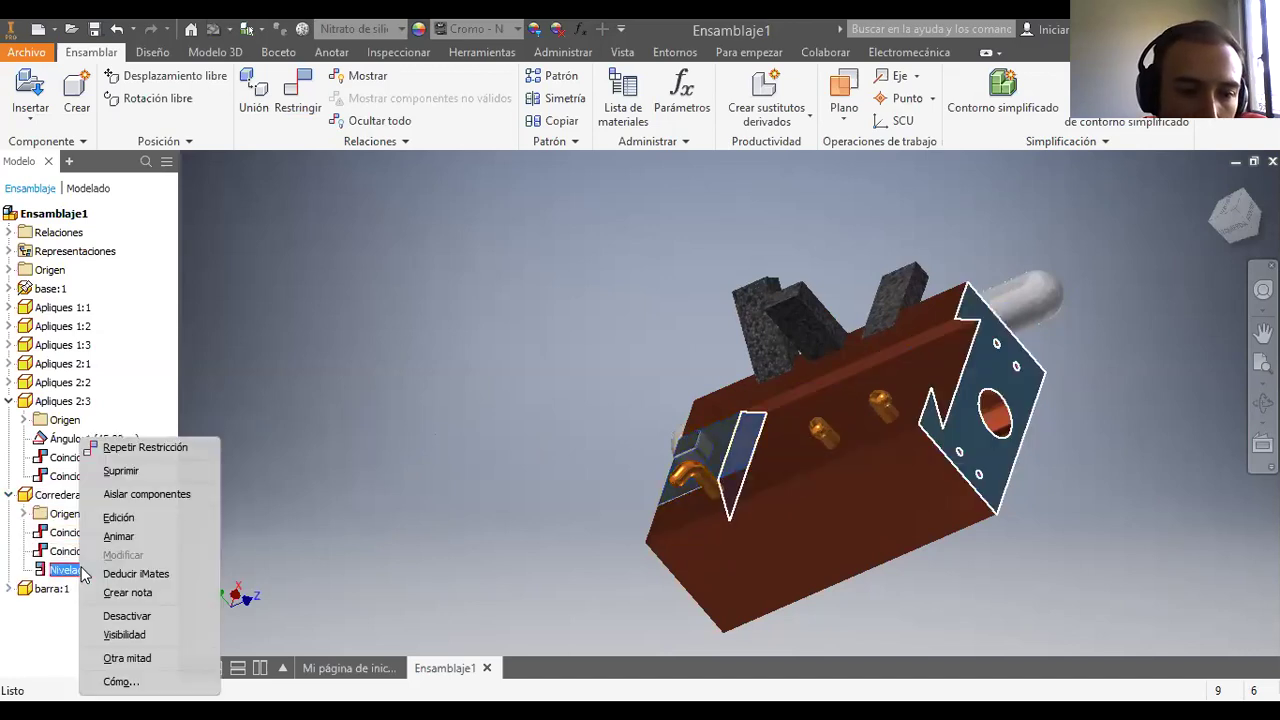
{"action": "left_click", "coordinate": [134, 518]}
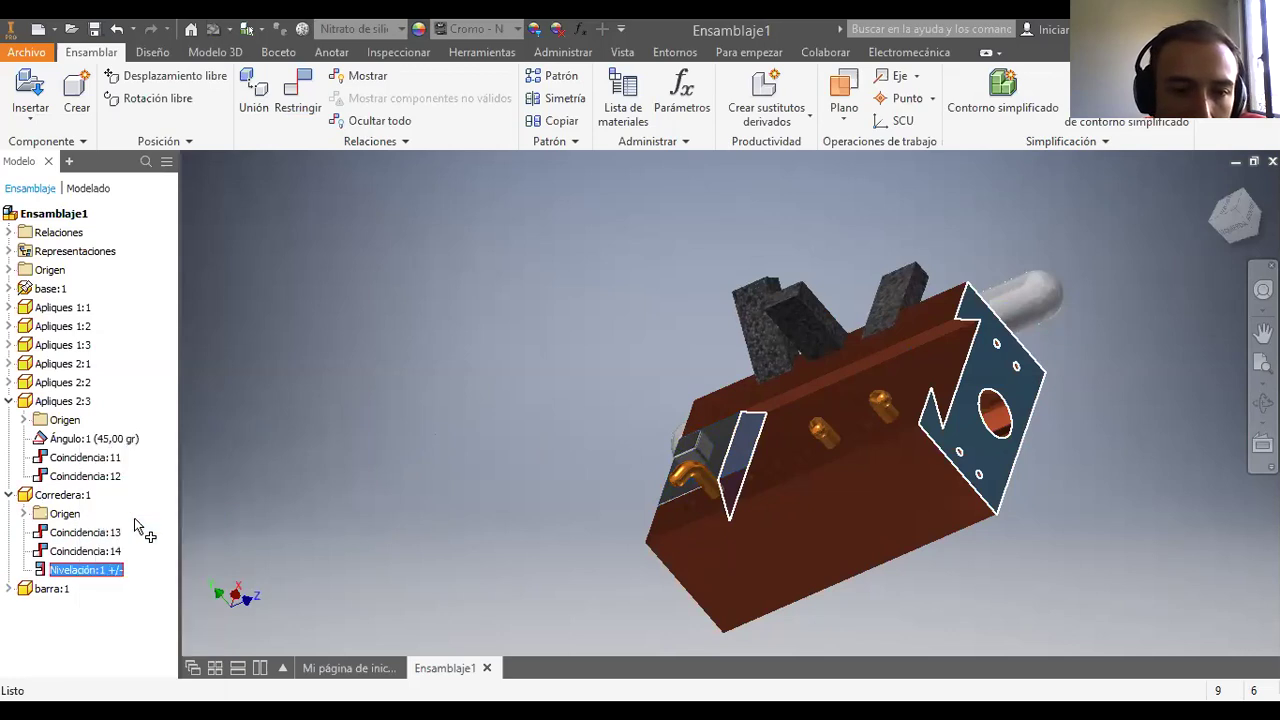
{"action": "left_click", "coordinate": [59, 512]}
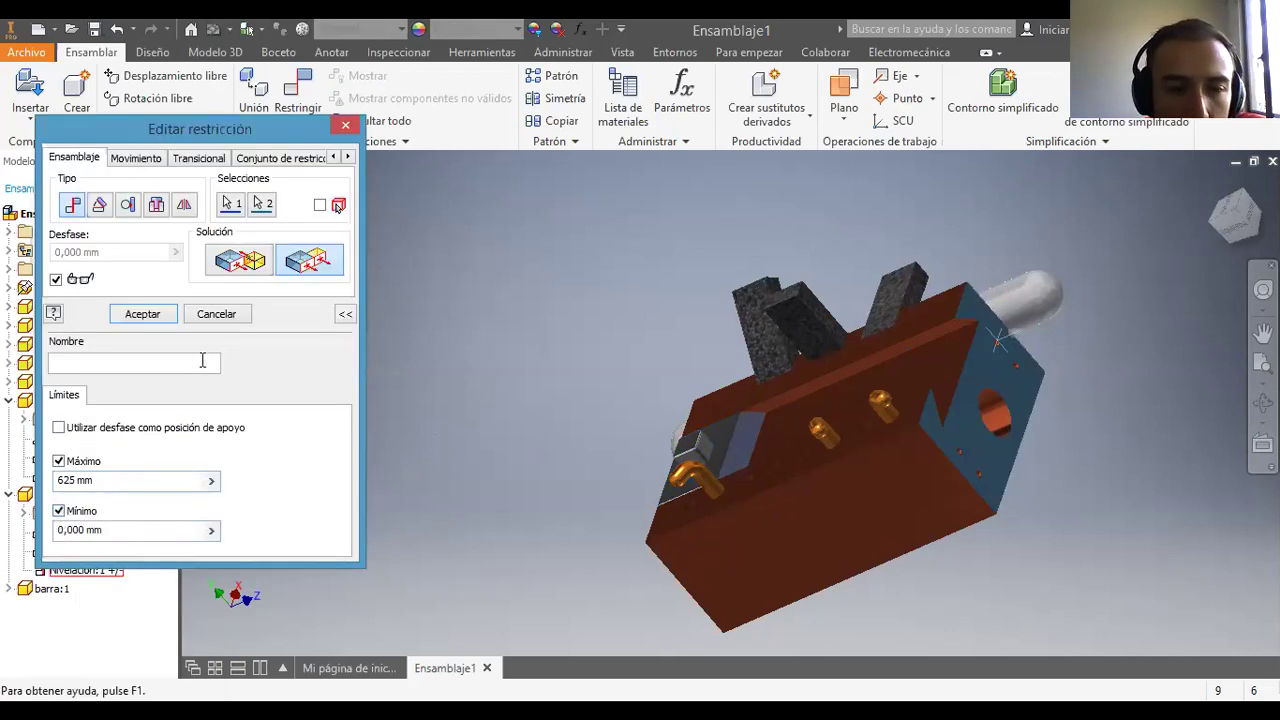
{"action": "left_click", "coordinate": [156, 315]}
Step: Slide the Corredera back and forth between both ends of the groove to test its travel limits
{"action": "left_click_drag", "start_coordinate": [716, 443], "coordinate": [1116, 375]}
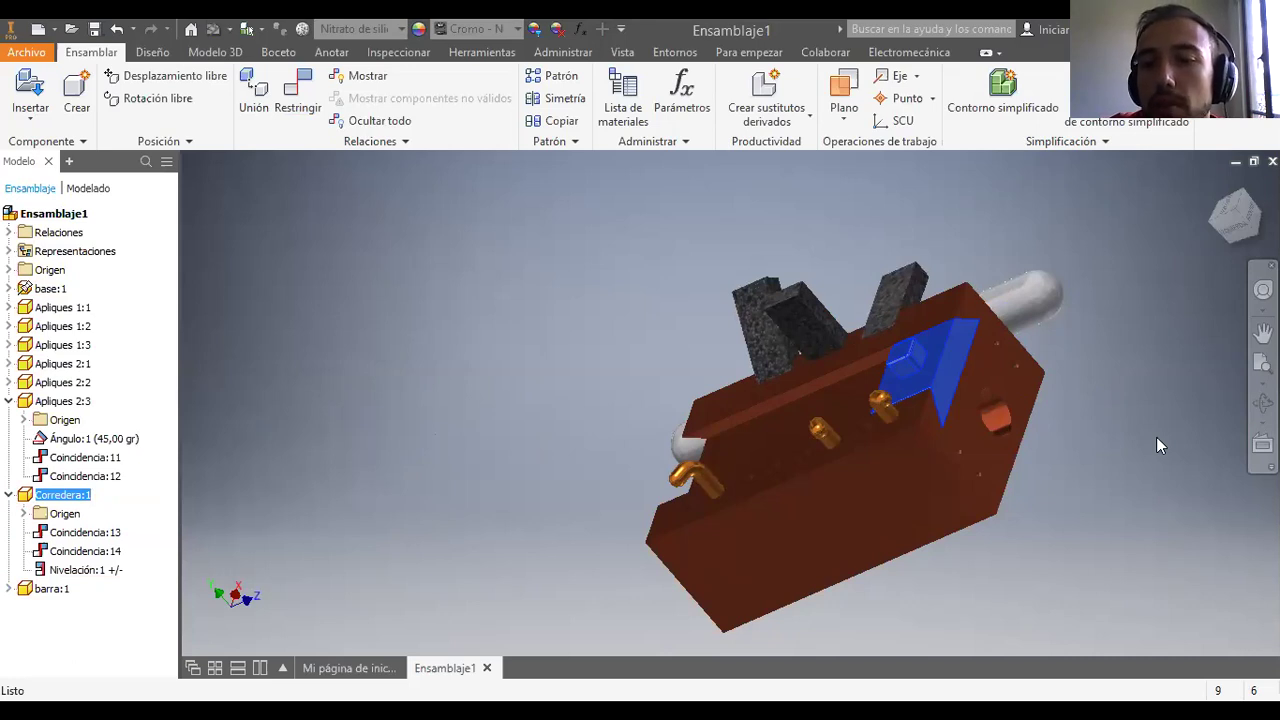
{"action": "left_click_drag", "start_coordinate": [926, 358], "coordinate": [965, 355]}
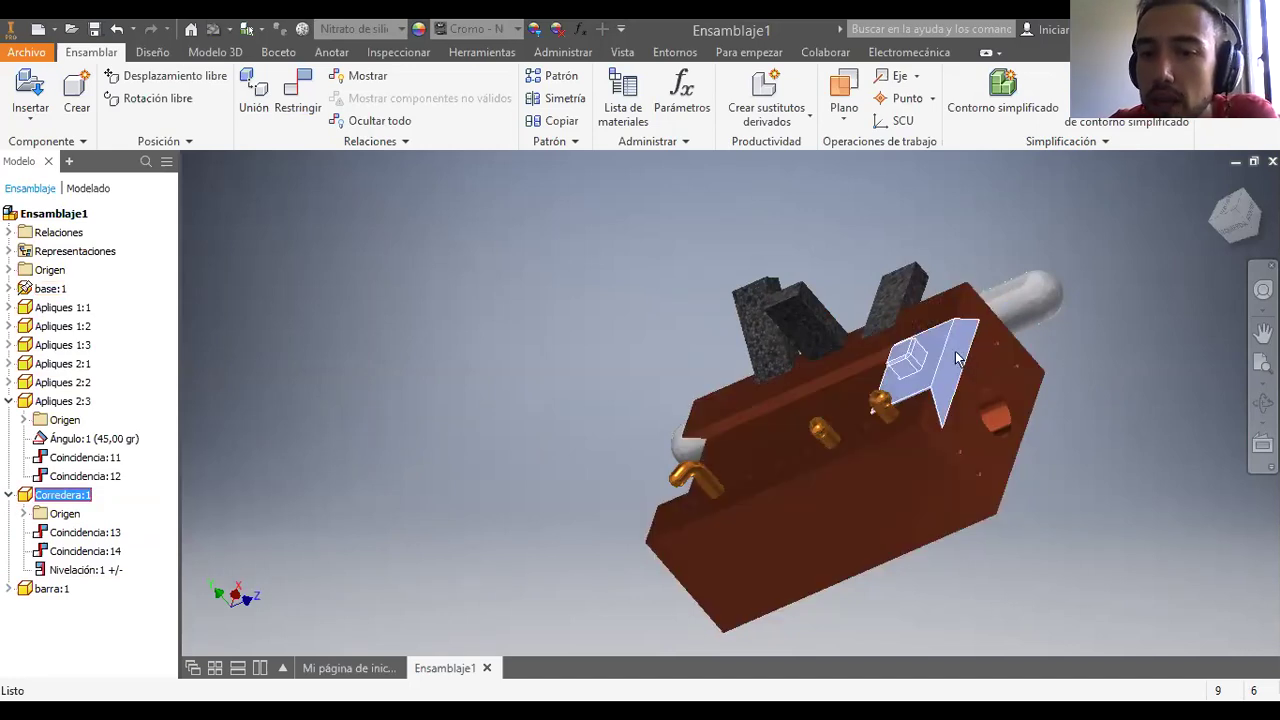
{"action": "left_click_drag", "start_coordinate": [932, 368], "coordinate": [642, 475]}
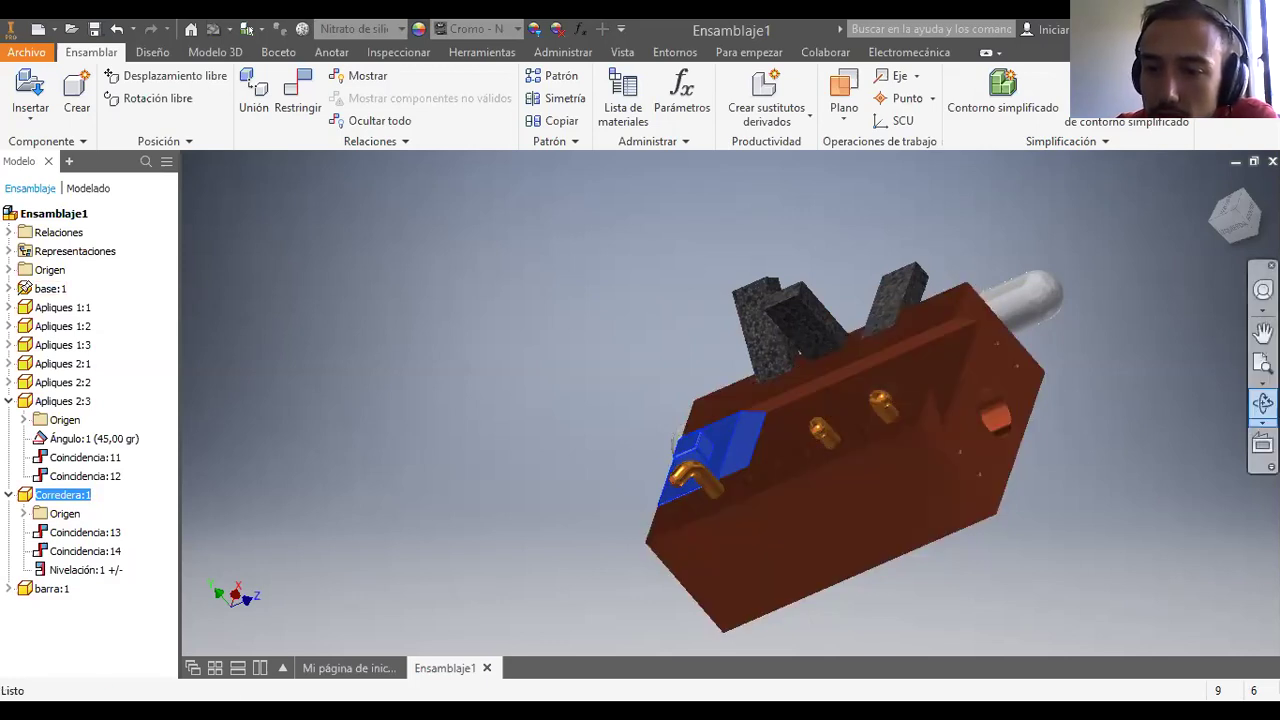
{"action": "double_click", "coordinate": [750, 455]}
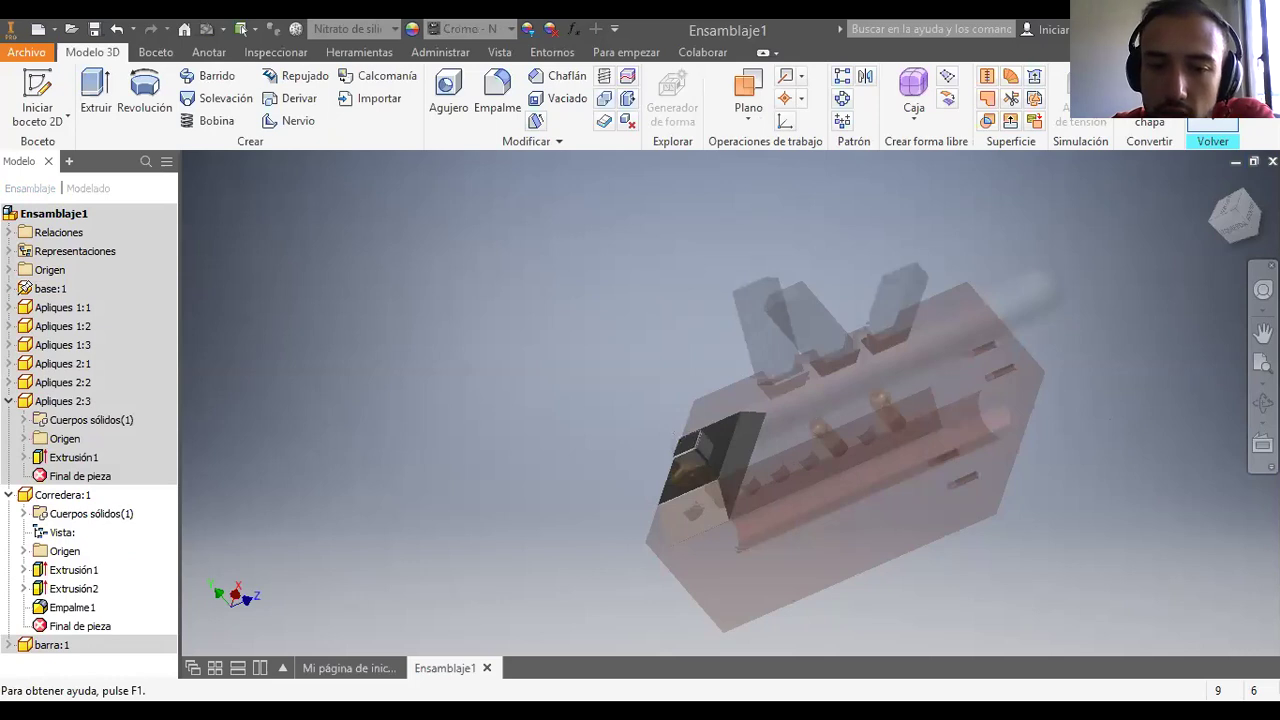
{"action": "left_click_drag", "start_coordinate": [684, 452], "coordinate": [925, 375]}
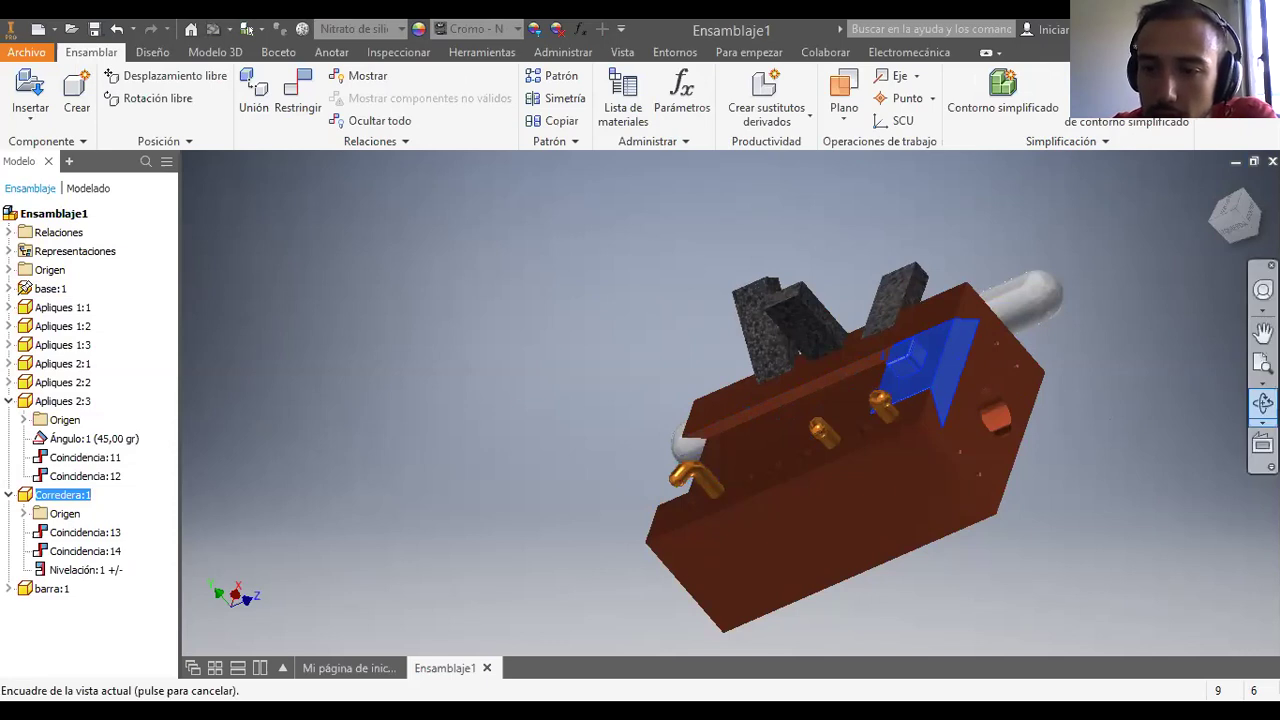
Step: Slide the Corredera a short distance inward from the end of the base's groove
{"action": "left_click_drag", "start_coordinate": [767, 405], "coordinate": [814, 440]}
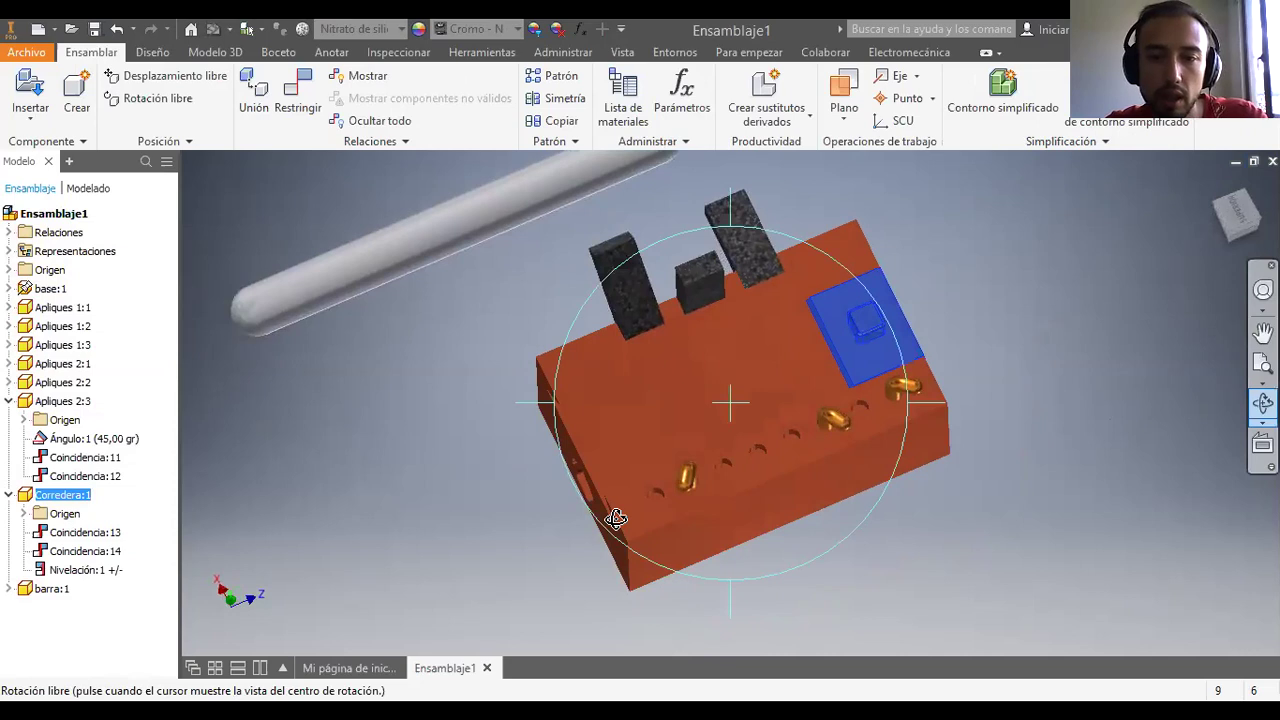
{"action": "key", "text": "Escape"}
{"action": "left_click_drag", "start_coordinate": [858, 326], "coordinate": [785, 365]}
{"action": "left_click_drag", "start_coordinate": [657, 422], "coordinate": [775, 366]}
{"action": "key", "text": "Escape"}
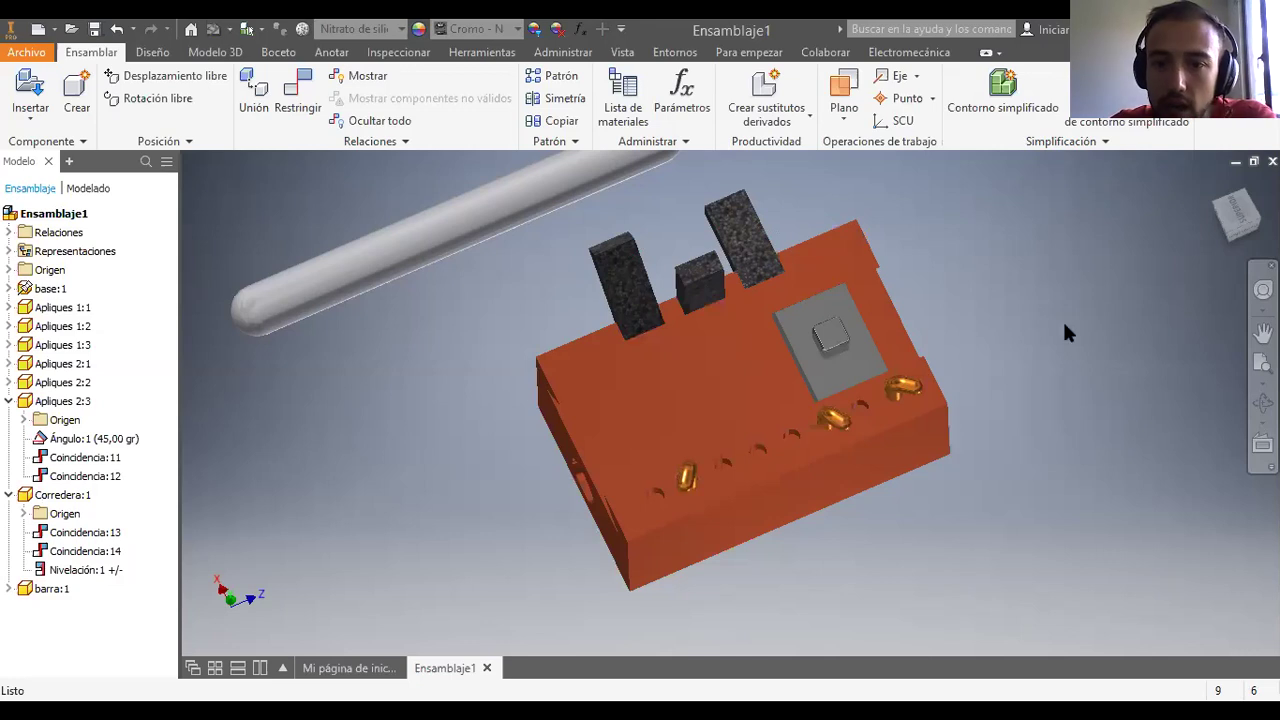
Step: Start a coincidence constraint between the barra's axis and the axis of the through hole in the base
{"action": "left_click", "coordinate": [1263, 402]}
{"action": "left_click_drag", "start_coordinate": [737, 445], "coordinate": [604, 522]}
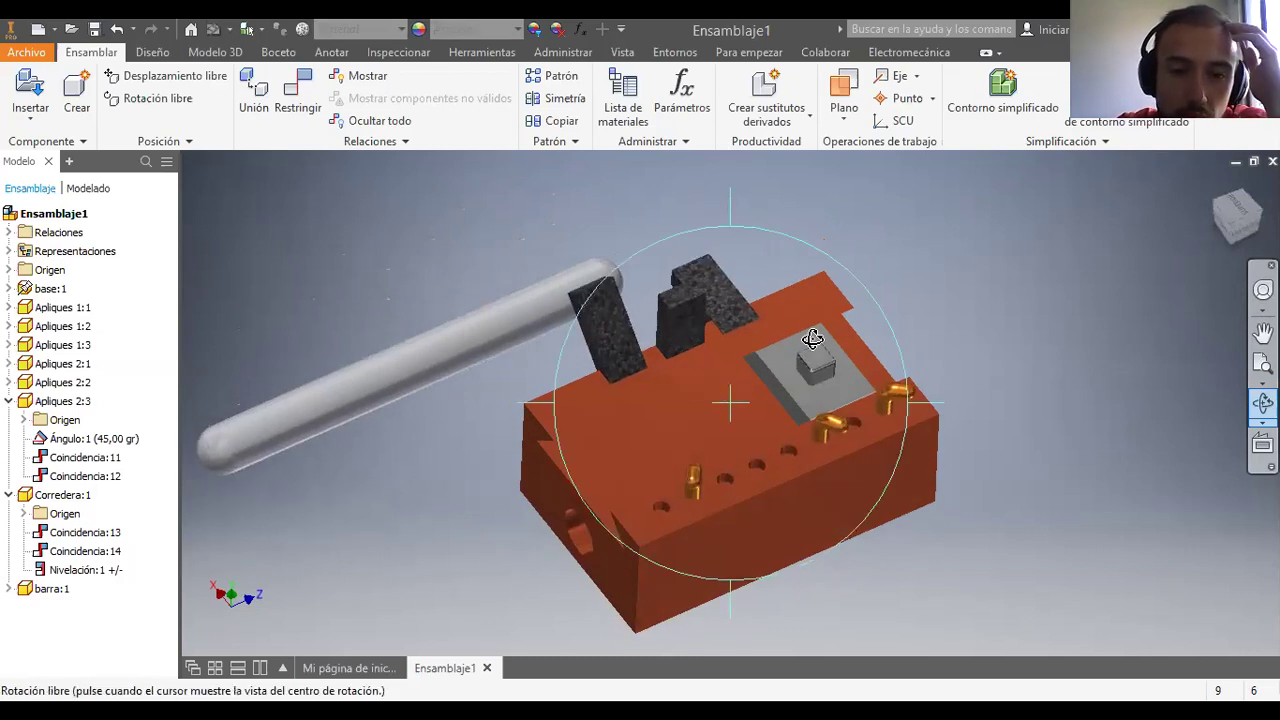
{"action": "key", "text": "F2"}
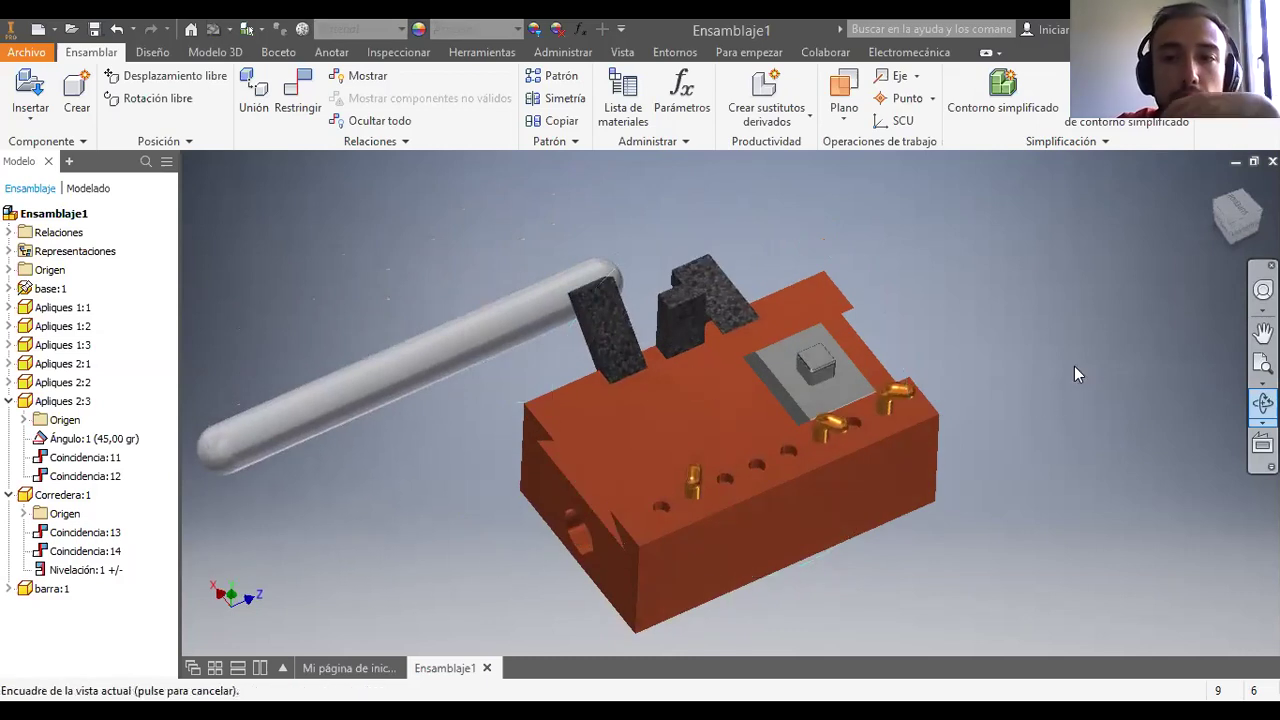
{"action": "key", "text": "Escape"}
{"action": "middle_click_drag", "start_coordinate": [381, 537], "coordinate": [519, 476]}
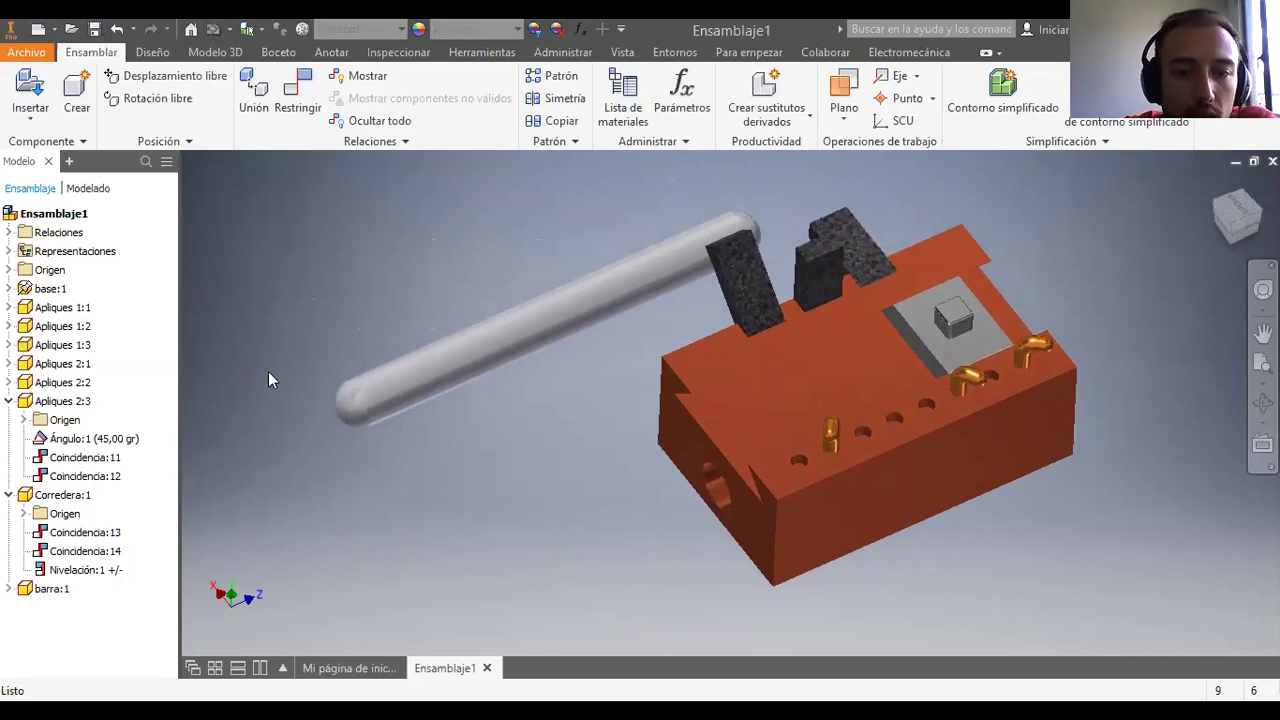
{"action": "left_click", "coordinate": [303, 102]}
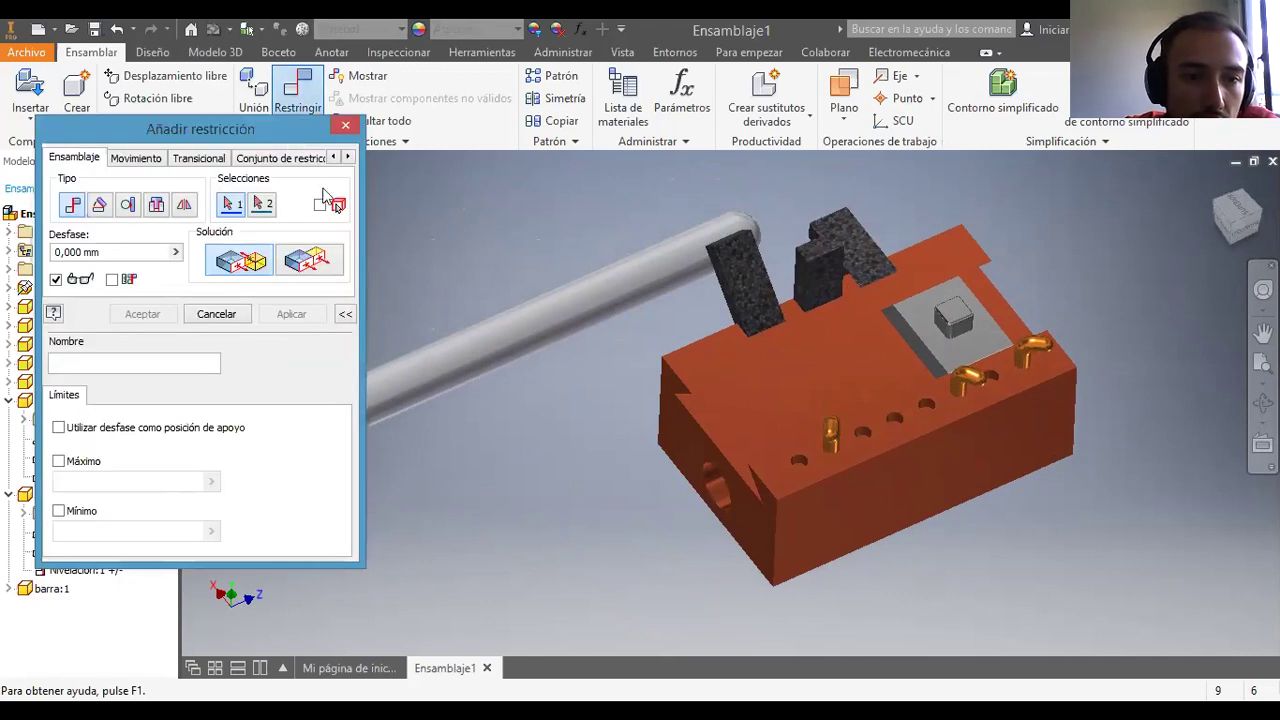
{"action": "left_click", "coordinate": [483, 355]}
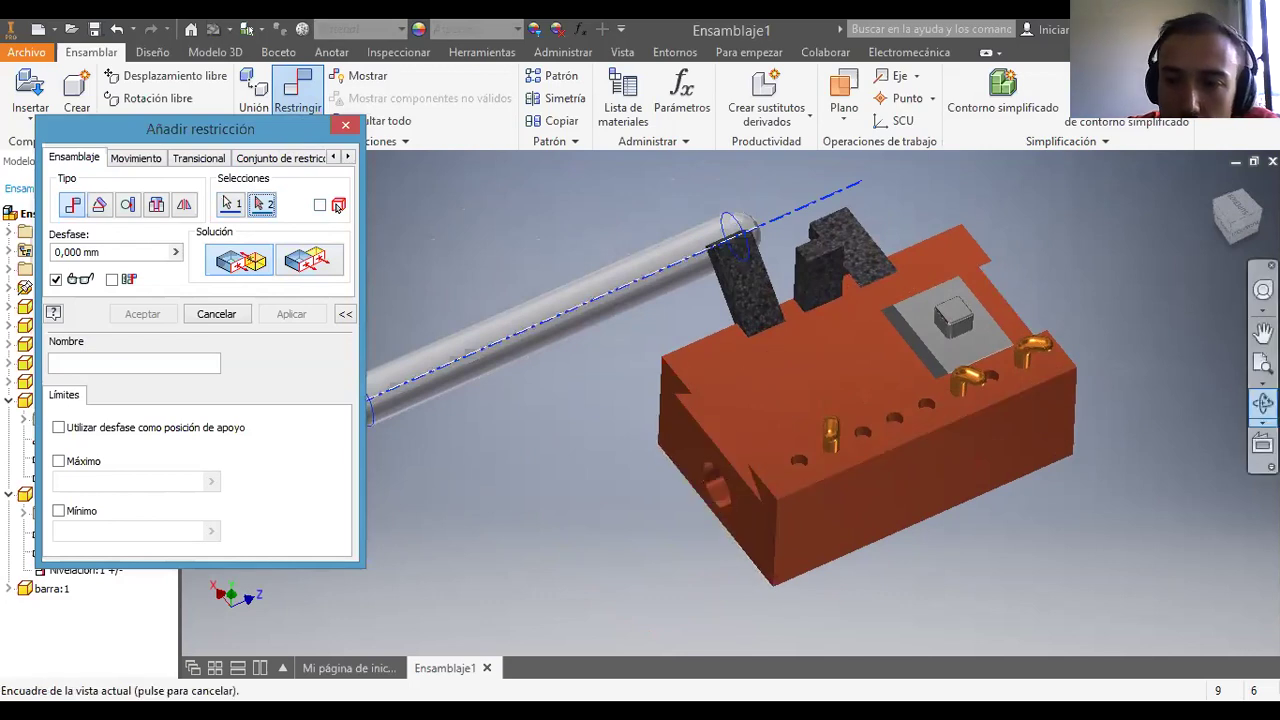
{"action": "left_click", "coordinate": [1263, 405]}
{"action": "left_click_drag", "start_coordinate": [890, 472], "coordinate": [867, 435]}
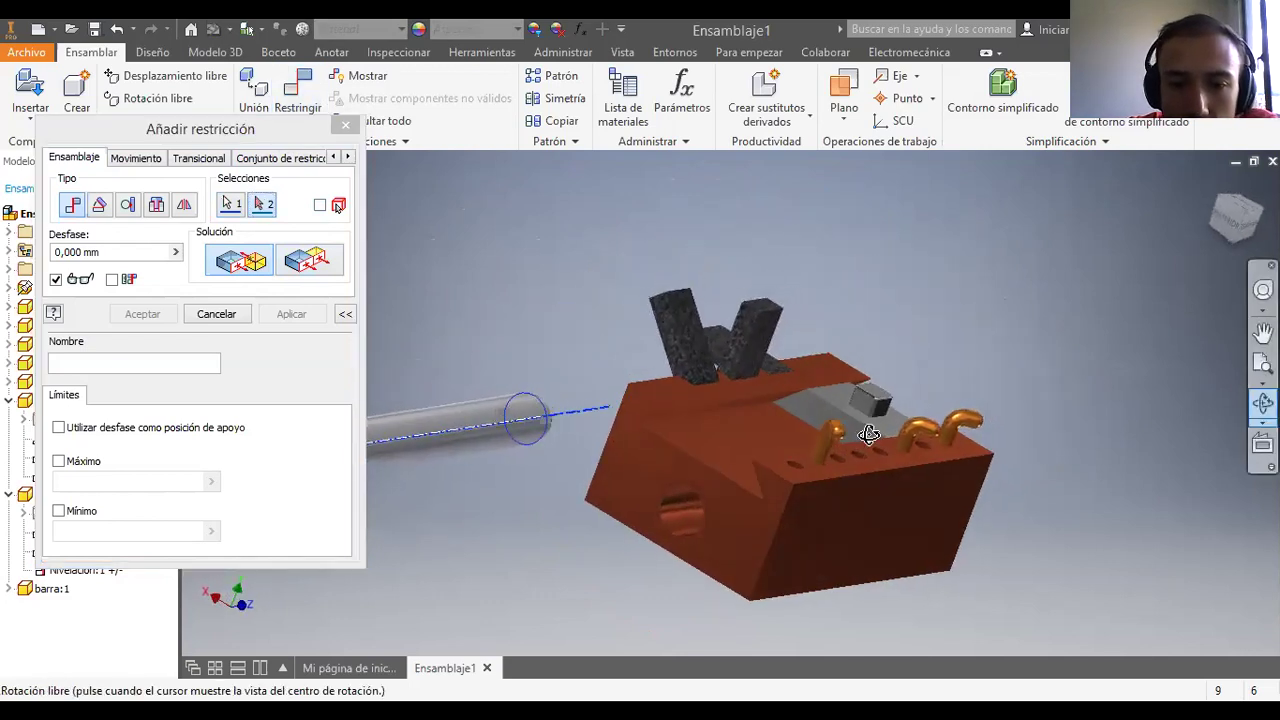
{"action": "key", "text": "Escape"}
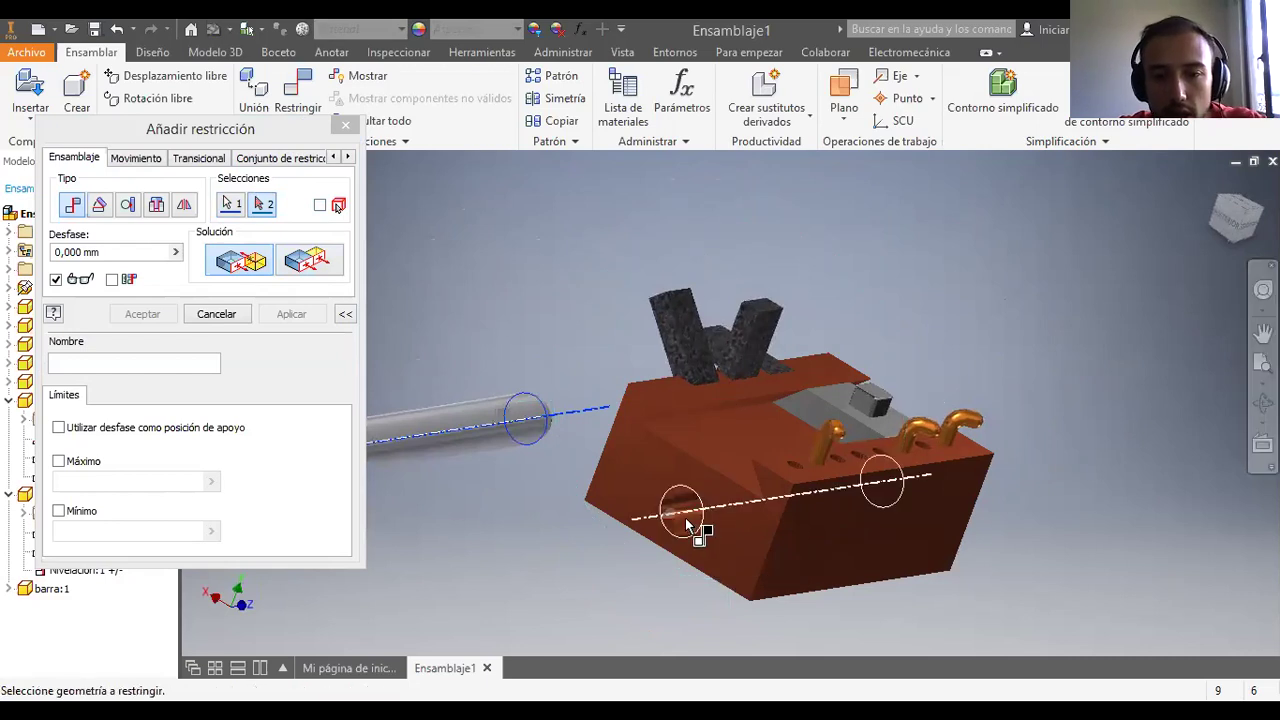
{"action": "left_click", "coordinate": [686, 518]}
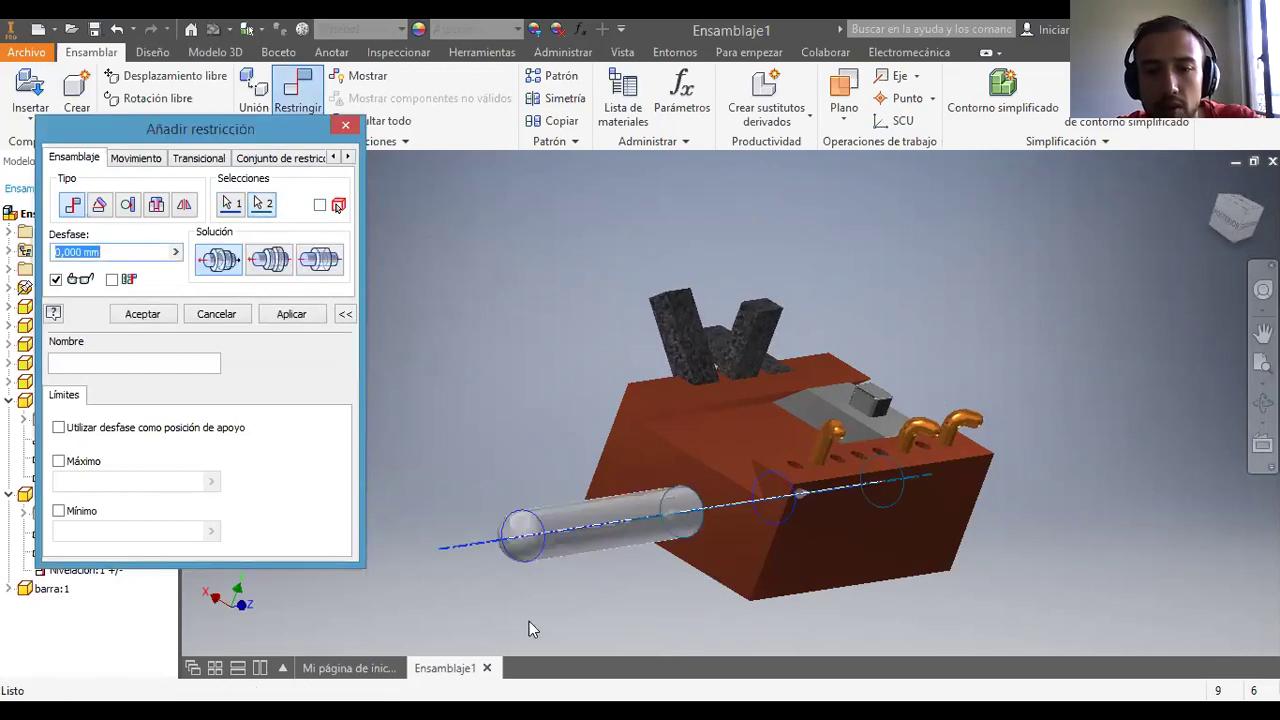
Step: Compare the three axis solutions for the coincidence constraint and accept it with the aligned solution
{"action": "left_click", "coordinate": [269, 264]}
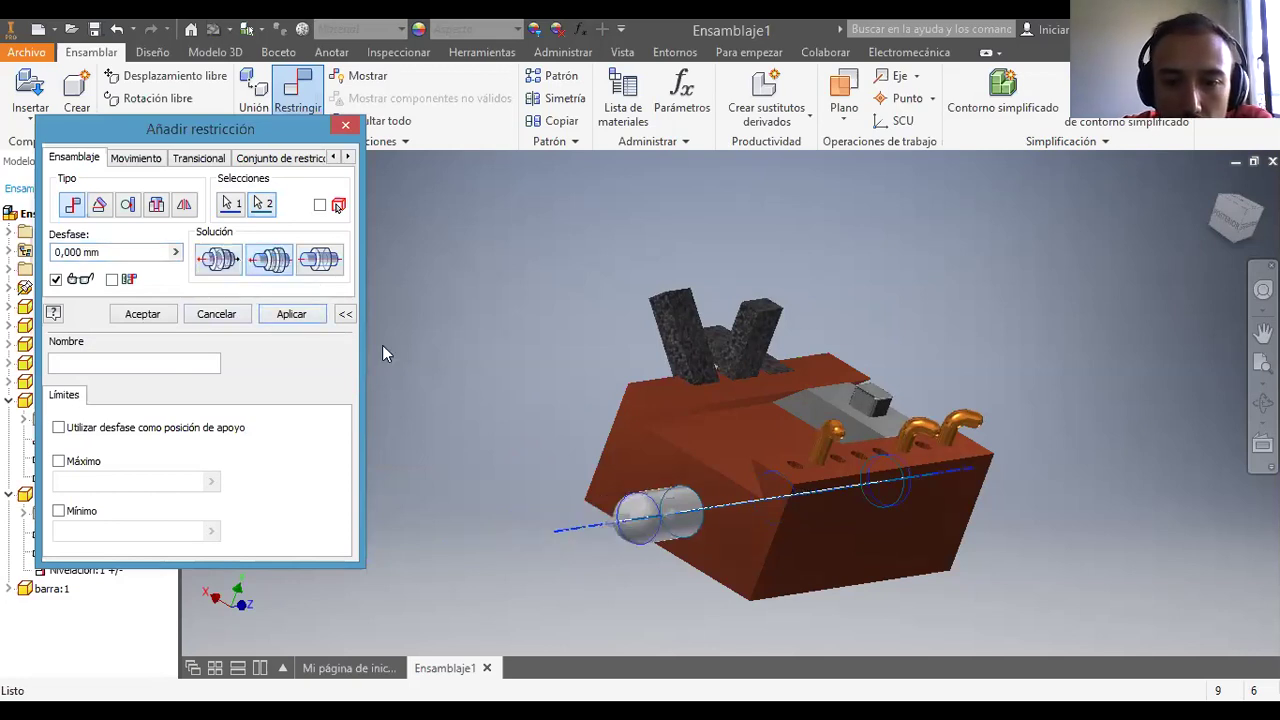
{"action": "left_click", "coordinate": [1263, 402]}
{"action": "left_click_drag", "start_coordinate": [755, 470], "coordinate": [720, 463]}
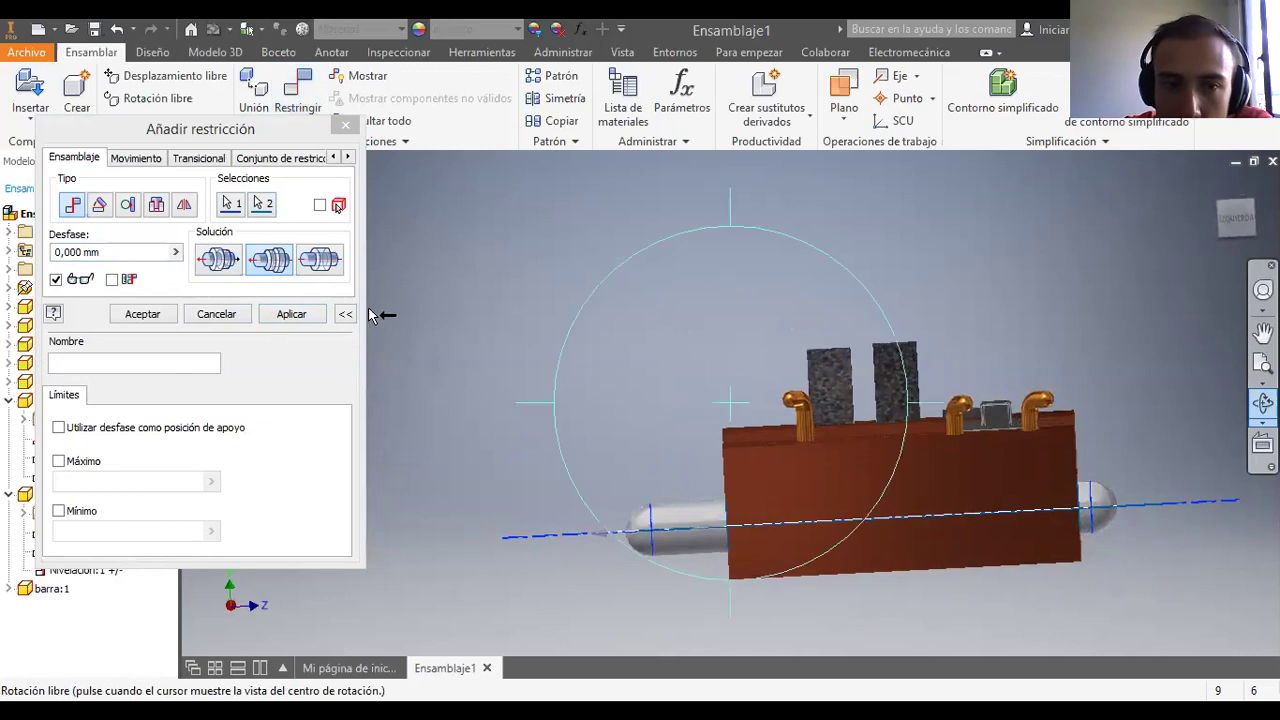
{"action": "left_click", "coordinate": [320, 261]}
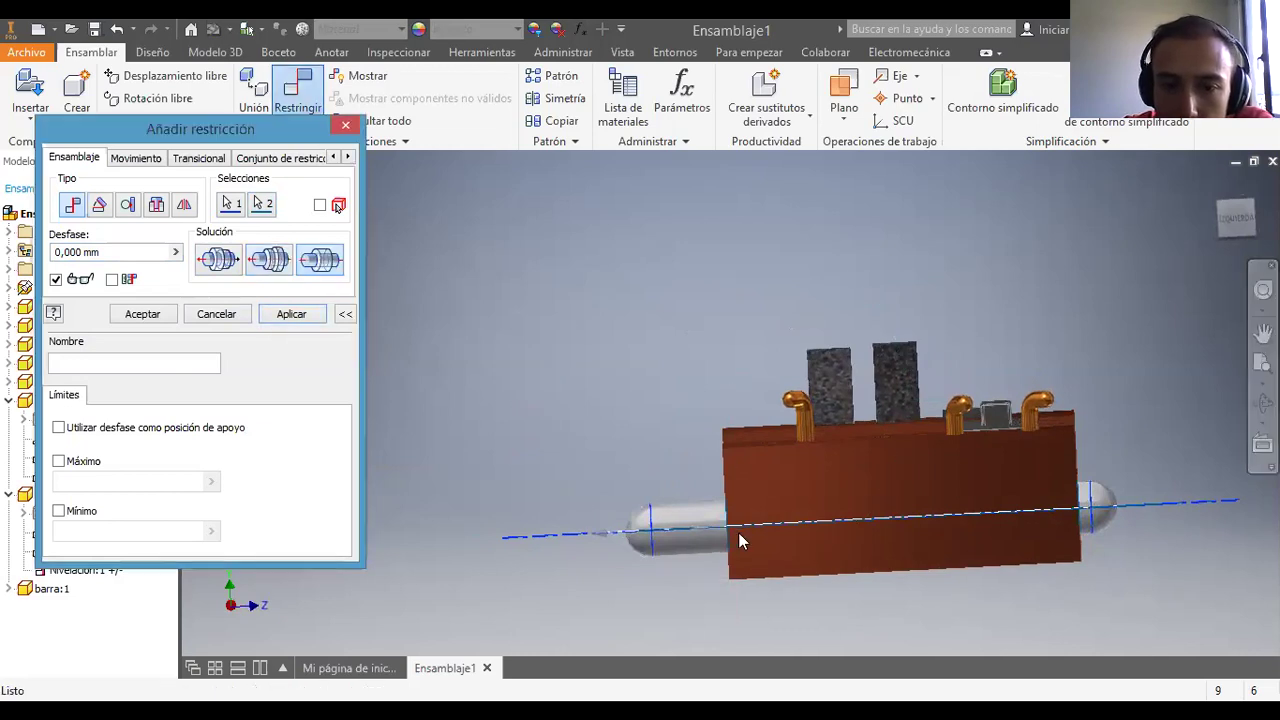
{"action": "left_click", "coordinate": [222, 266]}
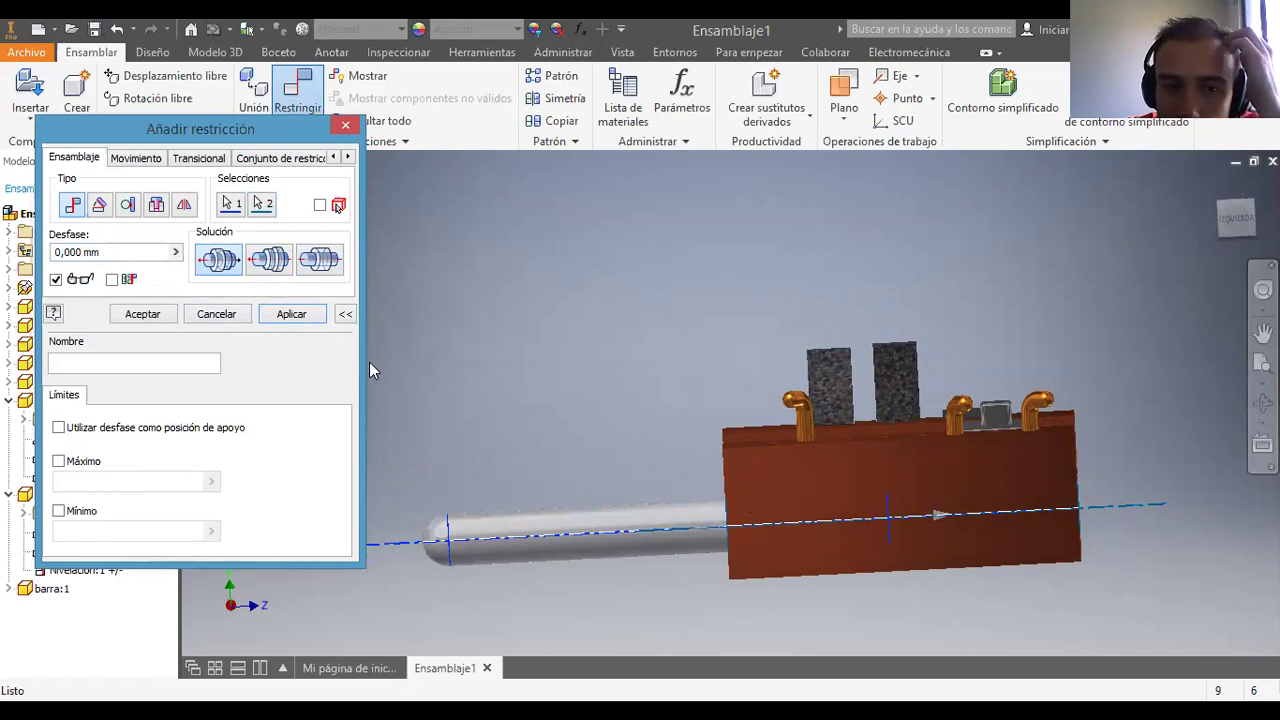
{"action": "left_click", "coordinate": [284, 262]}
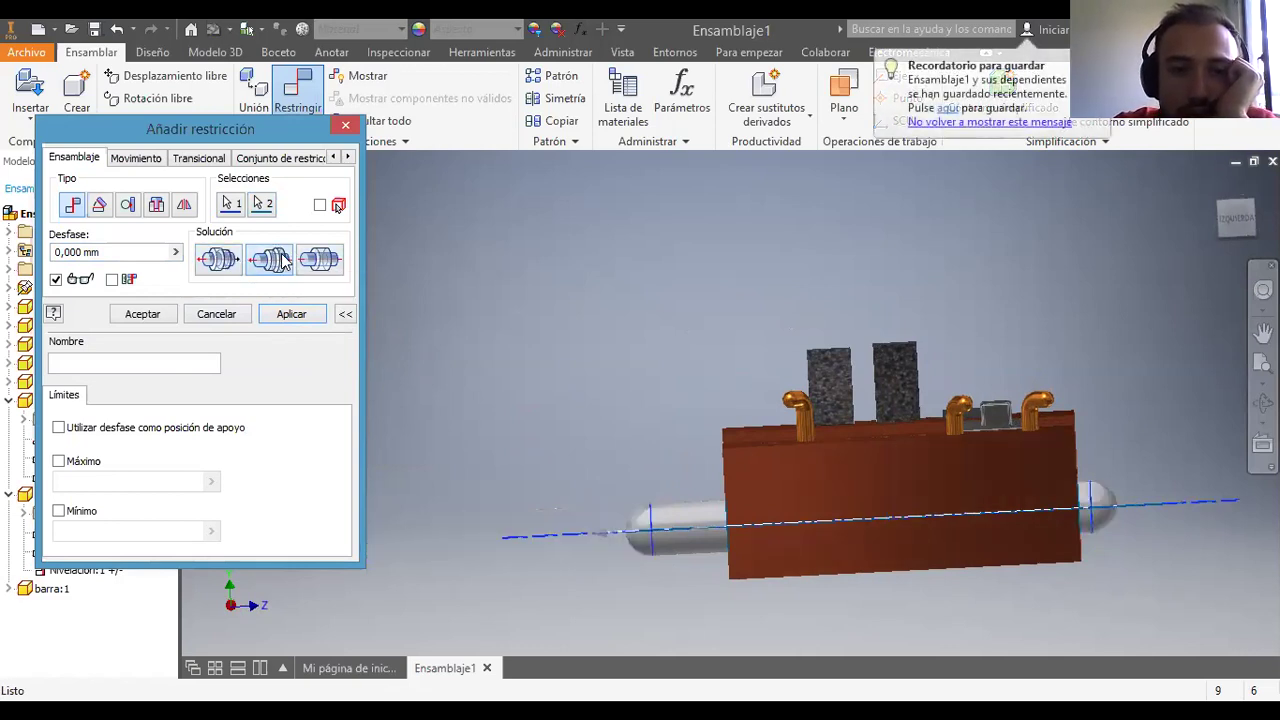
{"action": "left_click", "coordinate": [143, 314]}
Step: Slide the barra along its axis so its rounded end protrudes from the base's hole
{"action": "key", "text": "F4"}
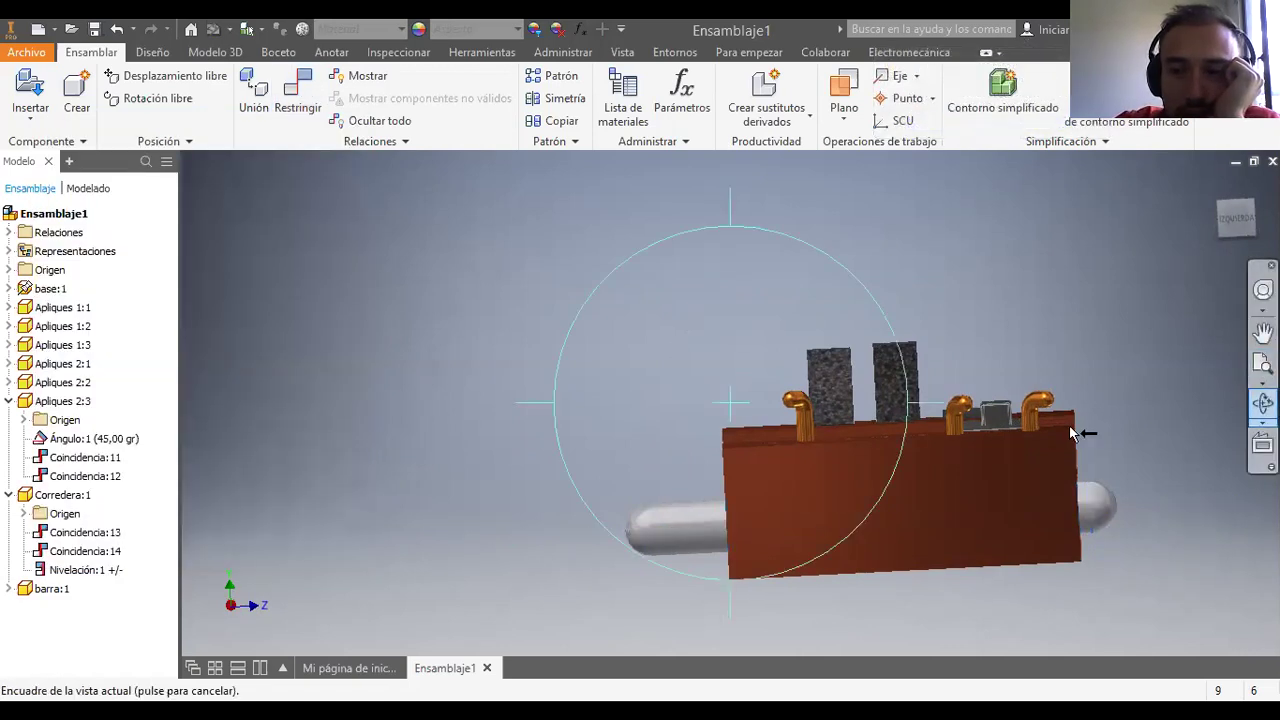
{"action": "left_click_drag", "start_coordinate": [800, 371], "coordinate": [570, 495]}
{"action": "key", "text": "Escape"}
{"action": "left_click", "coordinate": [716, 515]}
{"action": "middle_click_drag", "start_coordinate": [570, 495], "coordinate": [570, 495], "text": "shift"}
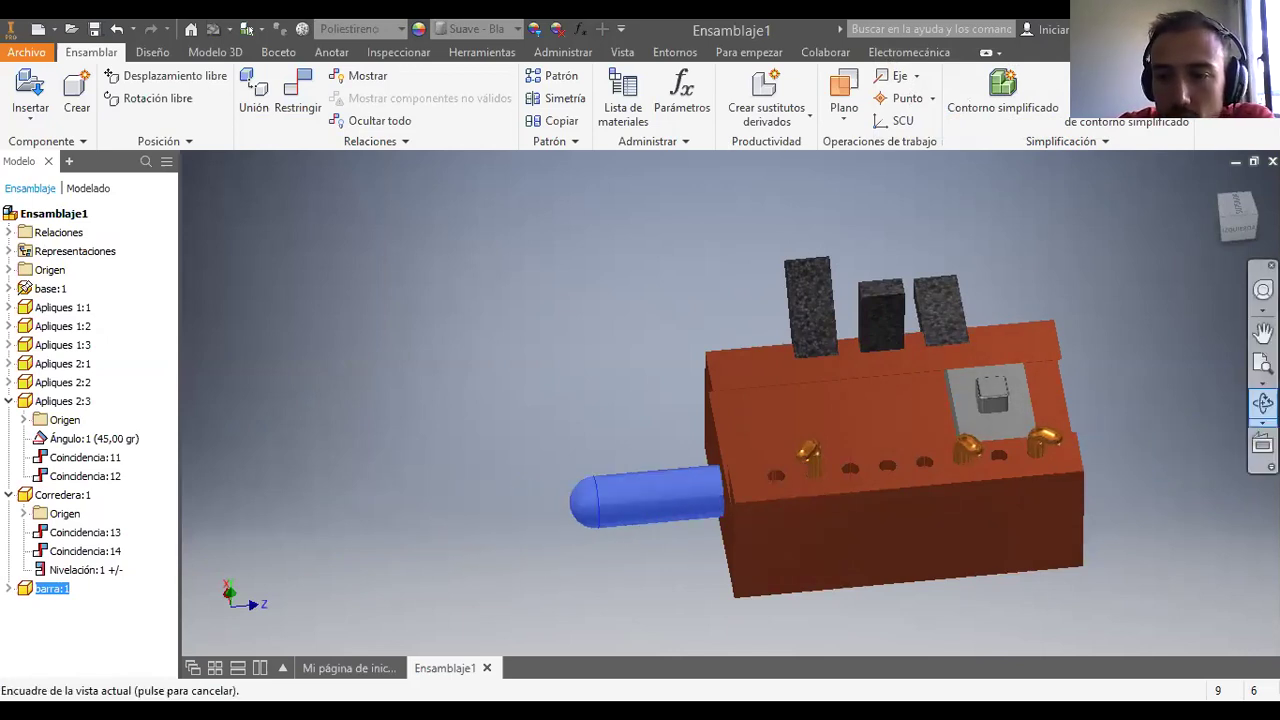
{"action": "left_click_drag", "start_coordinate": [809, 480], "coordinate": [894, 467]}
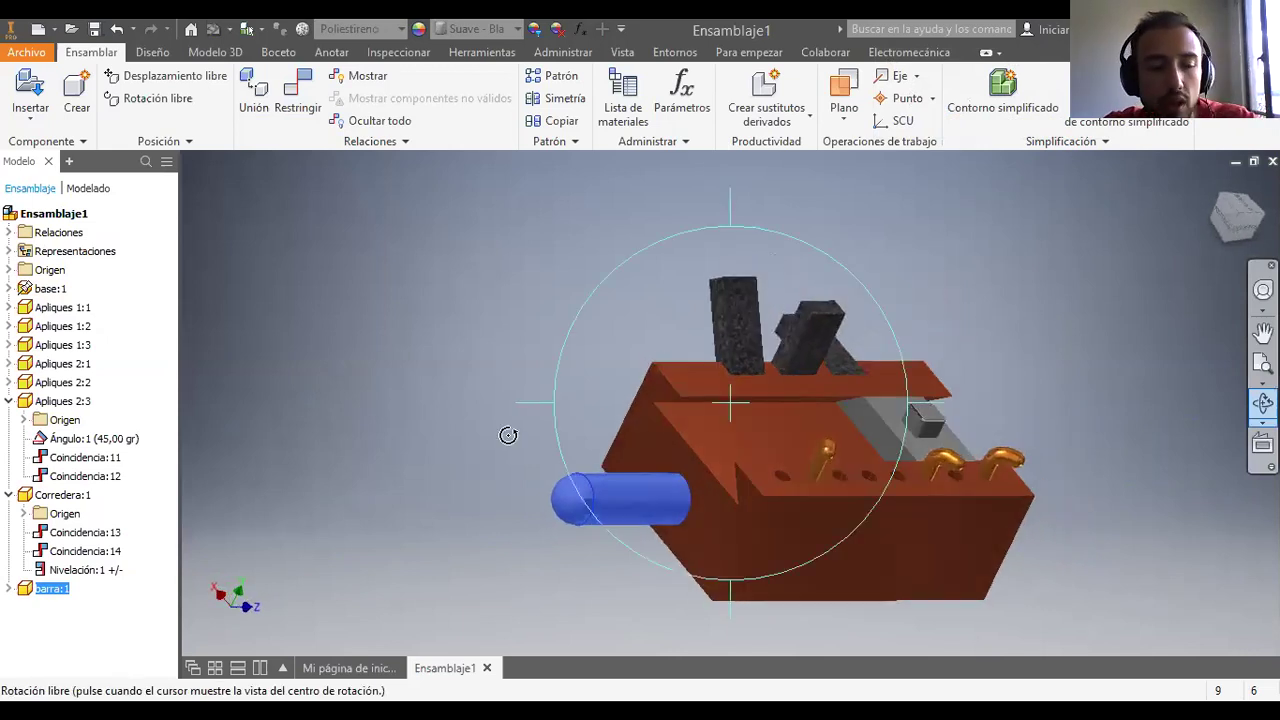
{"action": "key", "text": "Escape"}
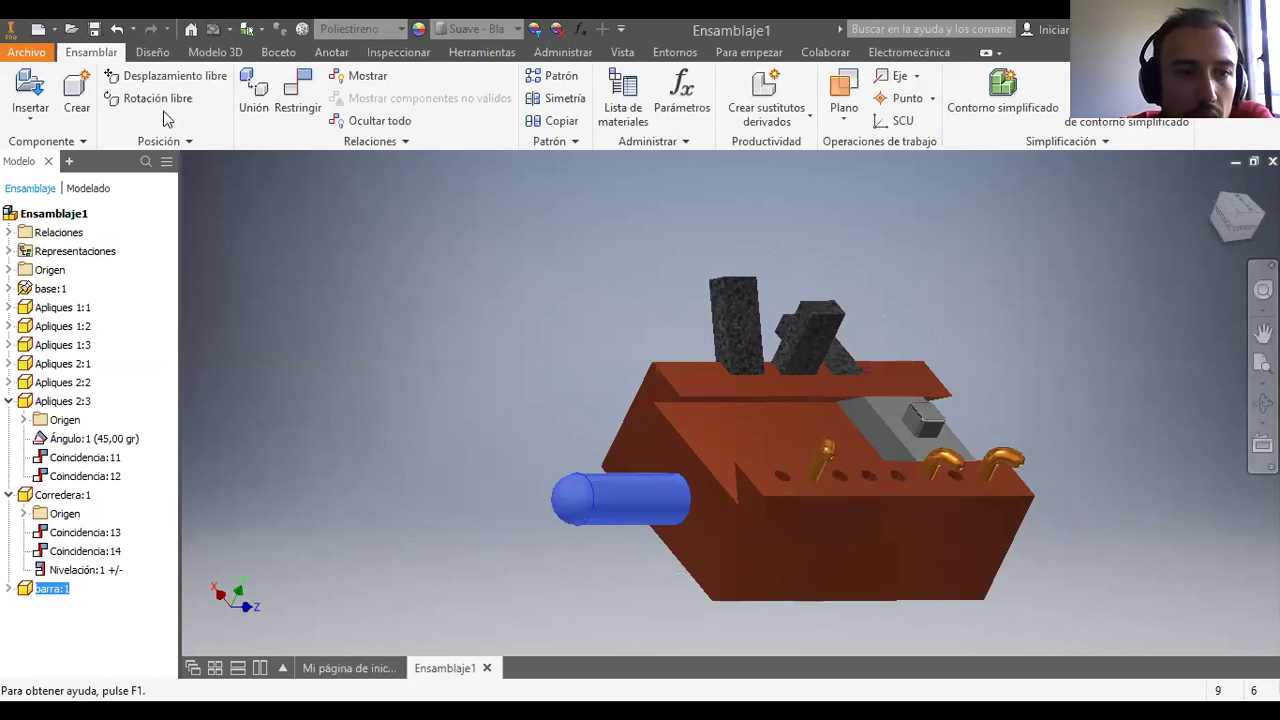
Step: Start a coincidence constraint between the circular edge at the barra's rounded end and the edge of the base's hole
{"action": "left_click", "coordinate": [297, 92]}
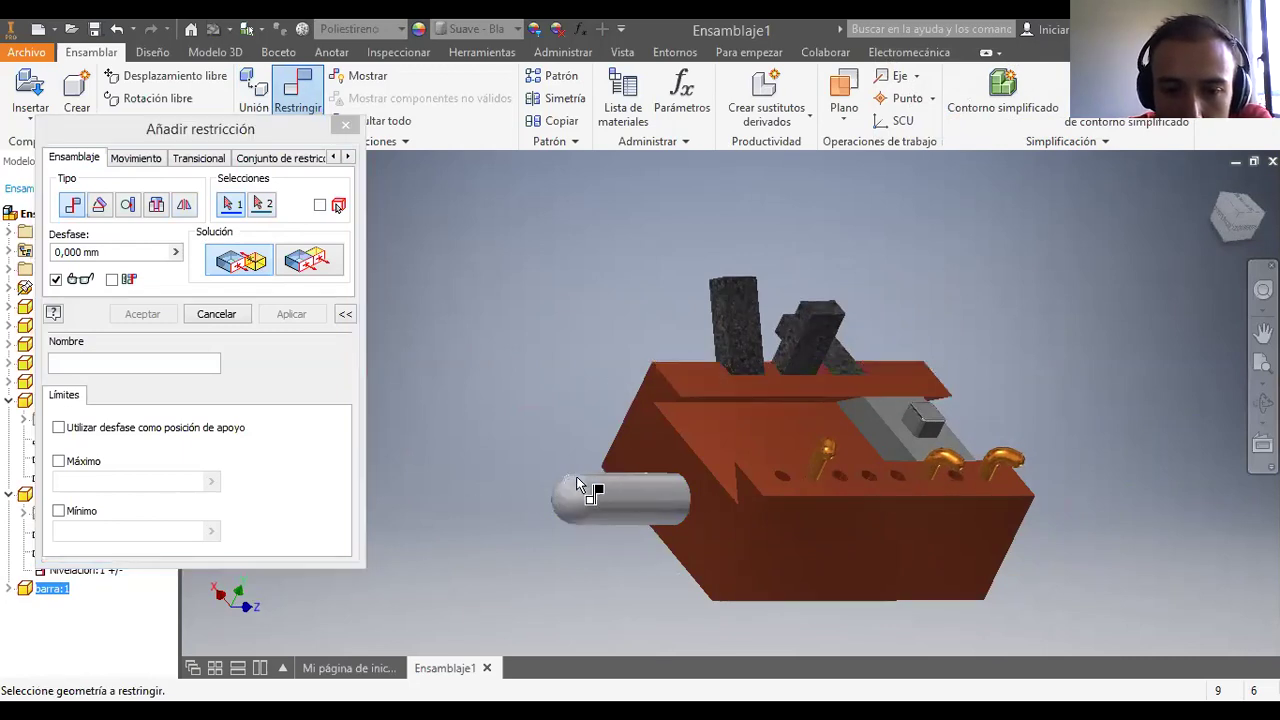
{"action": "left_click", "coordinate": [590, 487]}
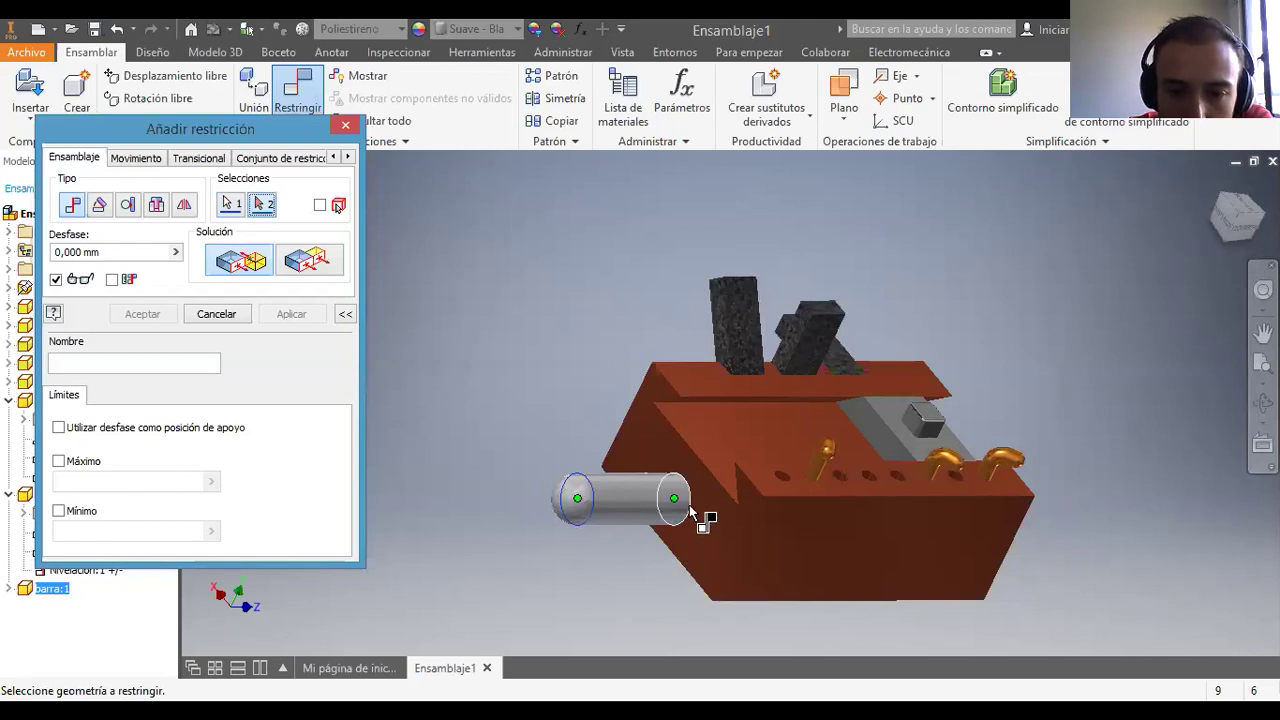
{"action": "left_click", "coordinate": [690, 512]}
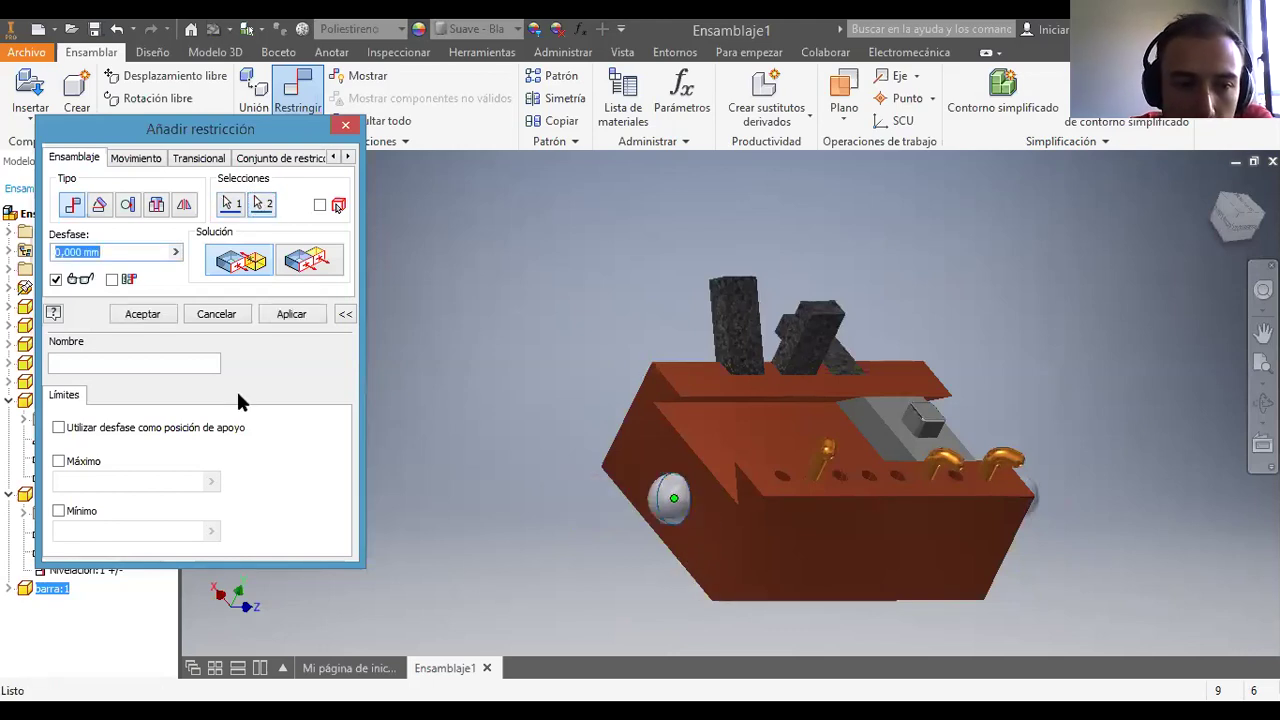
Step: Enable a Máximo limit of 500 mm on the barra's coincidence constraint, apply it and close the constraint dialog
{"action": "left_click", "coordinate": [58, 461]}
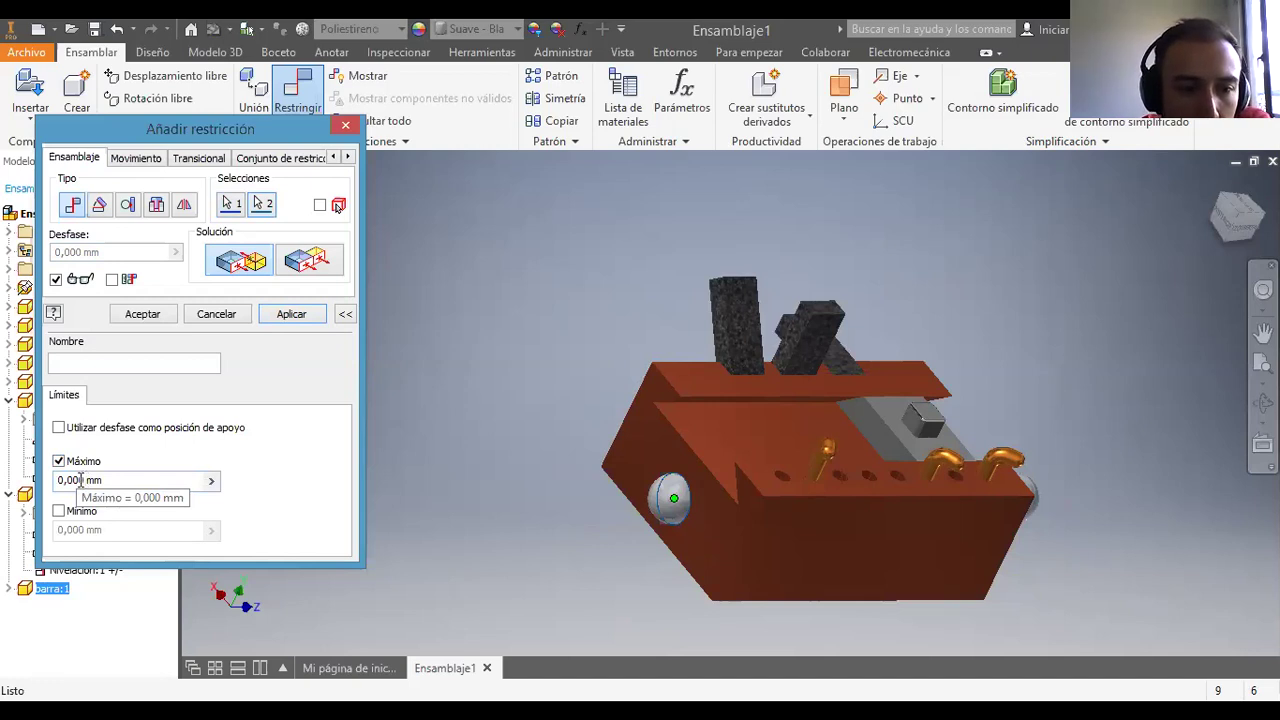
{"action": "double_click", "coordinate": [80, 480]}
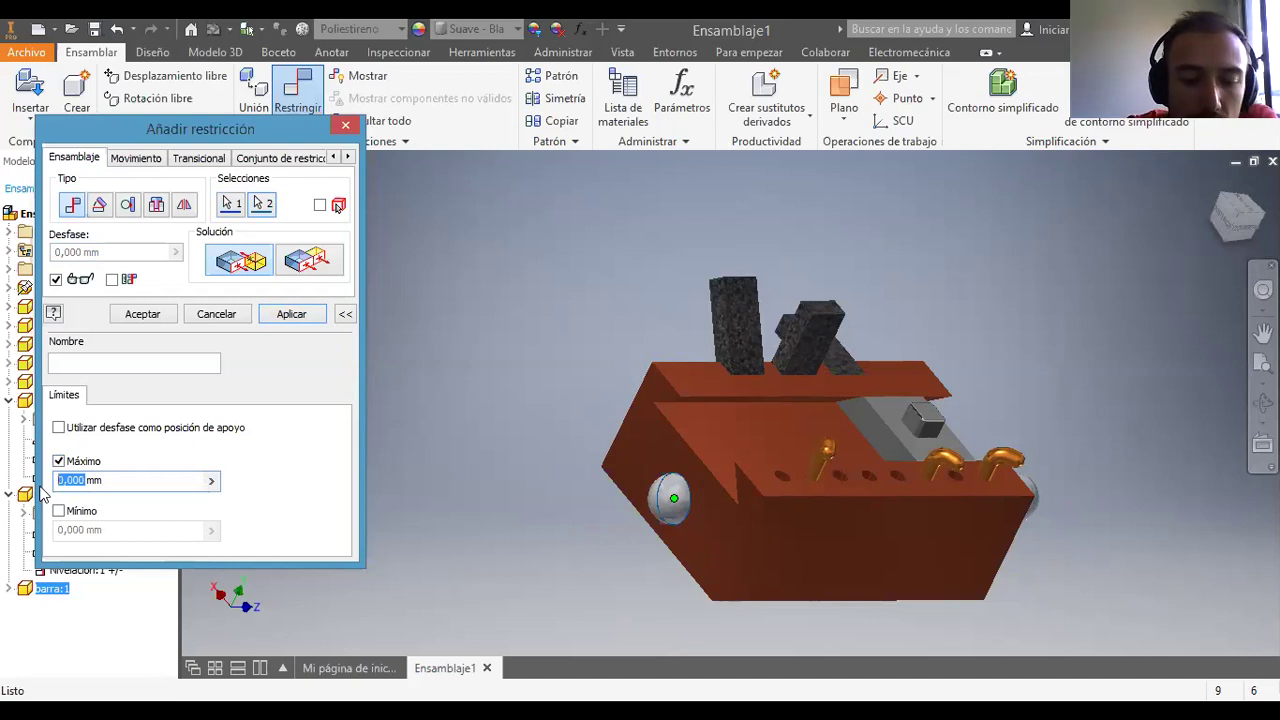
{"action": "type", "text": "50"}
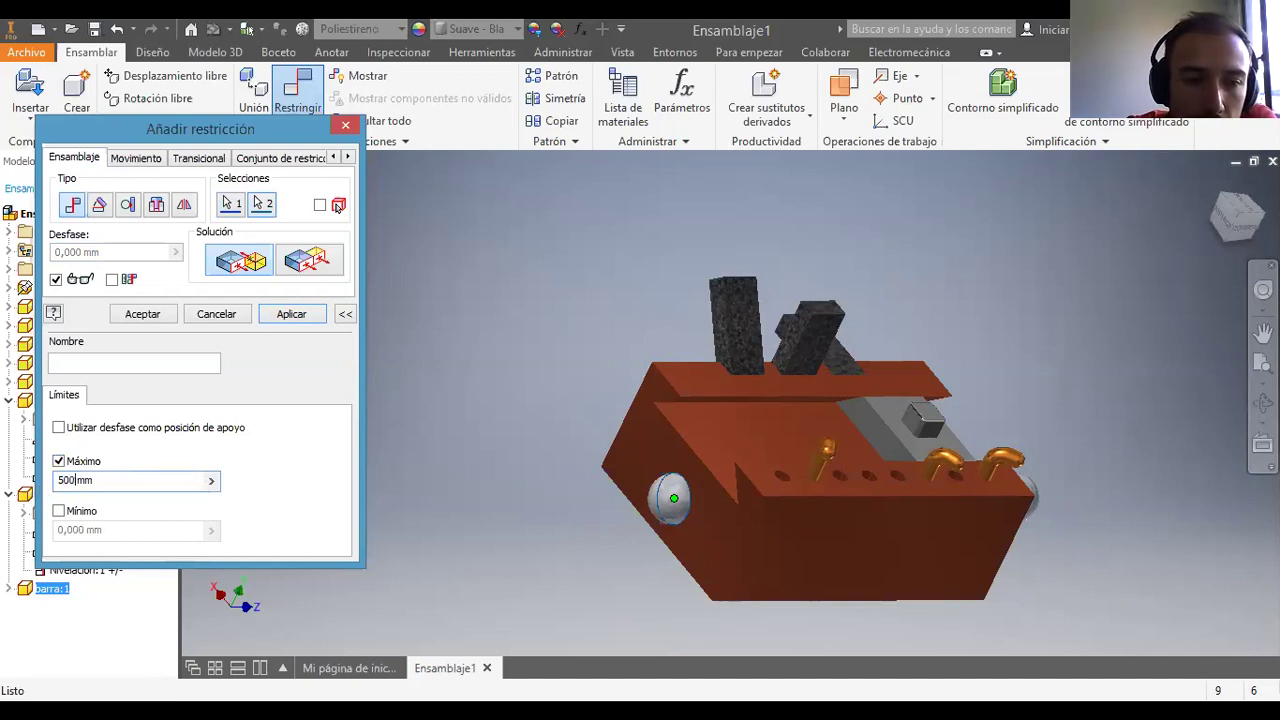
{"action": "left_click", "coordinate": [263, 314]}
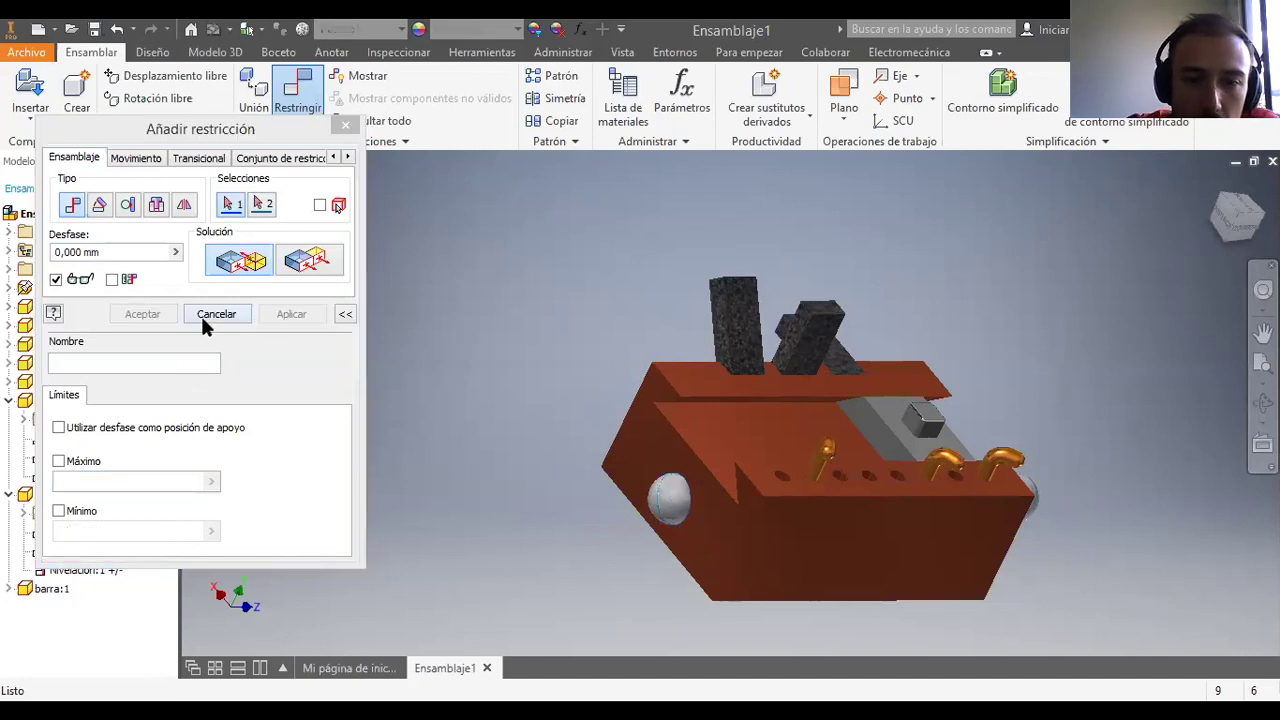
{"action": "left_click", "coordinate": [203, 320]}
Step: Slide the barra out of one end of the base's hole and through to the other to test its travel
{"action": "left_click_drag", "start_coordinate": [664, 500], "coordinate": [399, 554]}
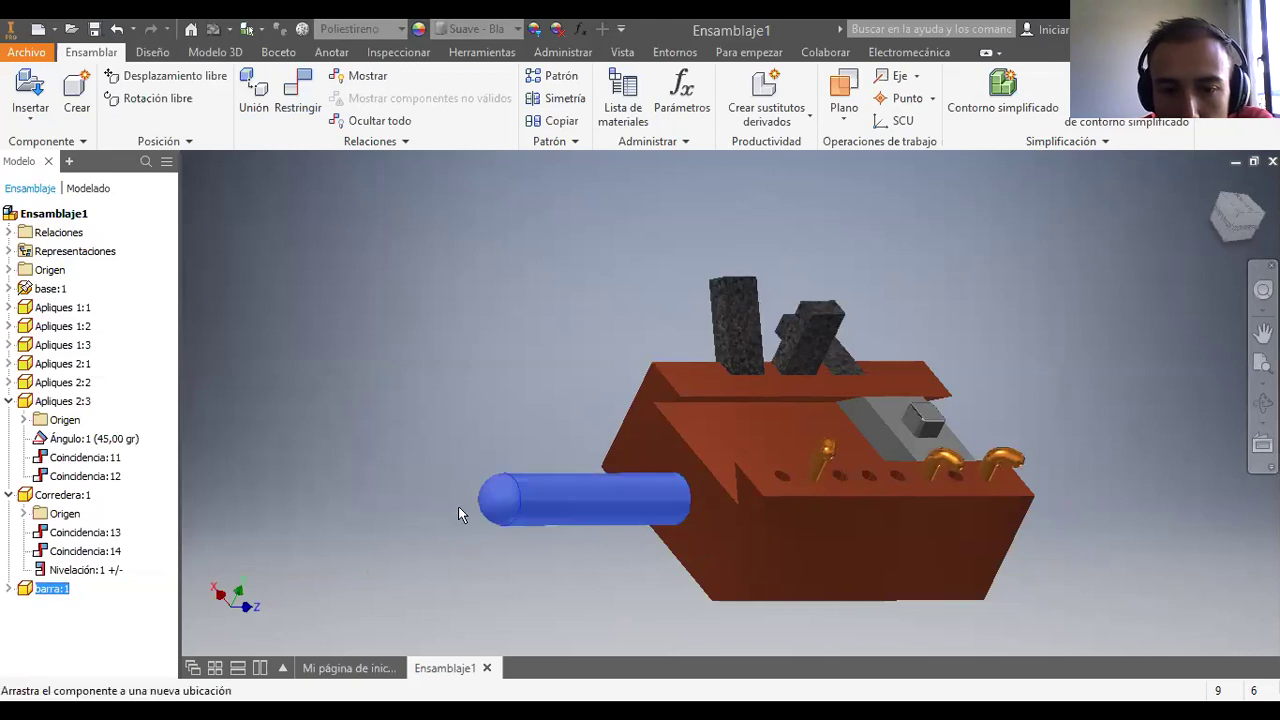
{"action": "left_click_drag", "start_coordinate": [503, 509], "coordinate": [1133, 488]}
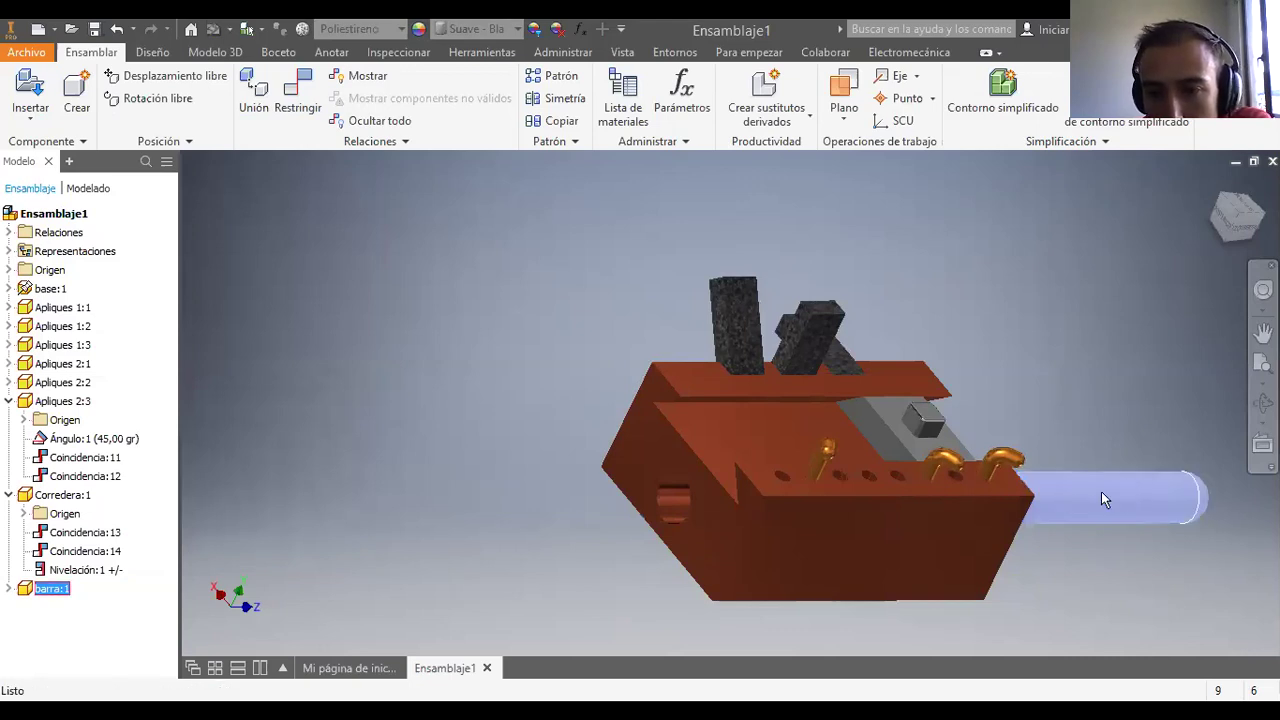
{"action": "left_click_drag", "start_coordinate": [1119, 497], "coordinate": [952, 463]}
Step: Slide the barra back through the base until it protrudes from the hole in the end face beside the groove
{"action": "left_click", "coordinate": [1263, 403]}
{"action": "left_click_drag", "start_coordinate": [773, 455], "coordinate": [1070, 590]}
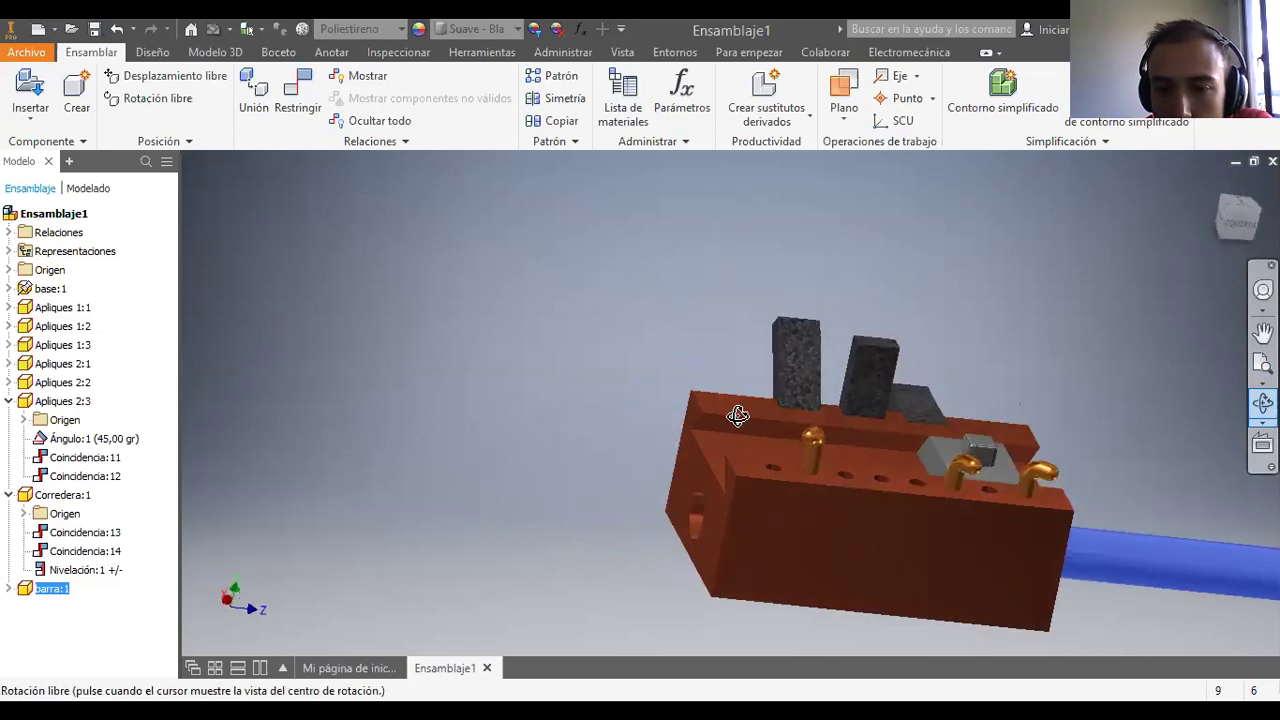
{"action": "left_click_drag", "start_coordinate": [865, 492], "coordinate": [837, 533]}
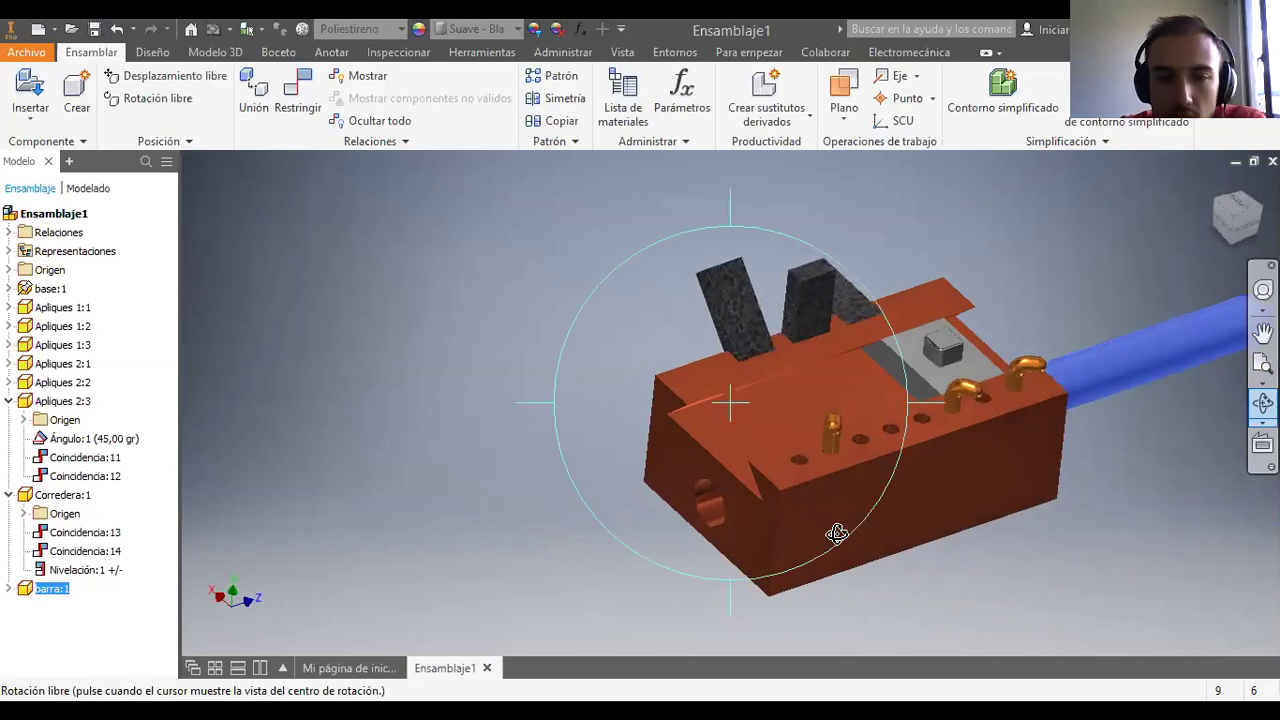
{"action": "key", "text": "Escape"}
{"action": "left_click_drag", "start_coordinate": [1143, 363], "coordinate": [573, 597]}
{"action": "key", "text": "ctrl+z"}
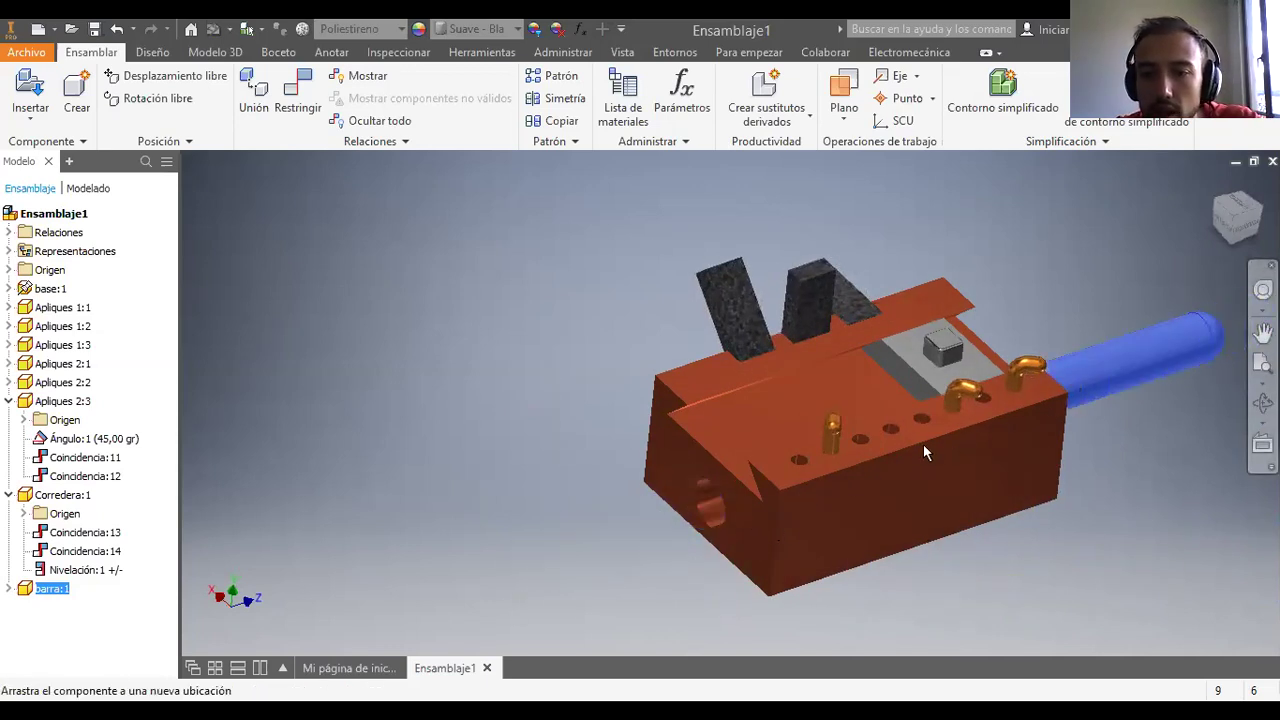
{"action": "key", "text": "ctrl+y"}
{"action": "left_click_drag", "start_coordinate": [449, 608], "coordinate": [442, 645]}
{"action": "left_click_drag", "start_coordinate": [626, 531], "coordinate": [497, 578]}
Step: Edit the barra's Coincidencia:16 constraint to enable a Mínimo limit of 0 mm and accept the change
{"action": "left_click", "coordinate": [9, 589]}
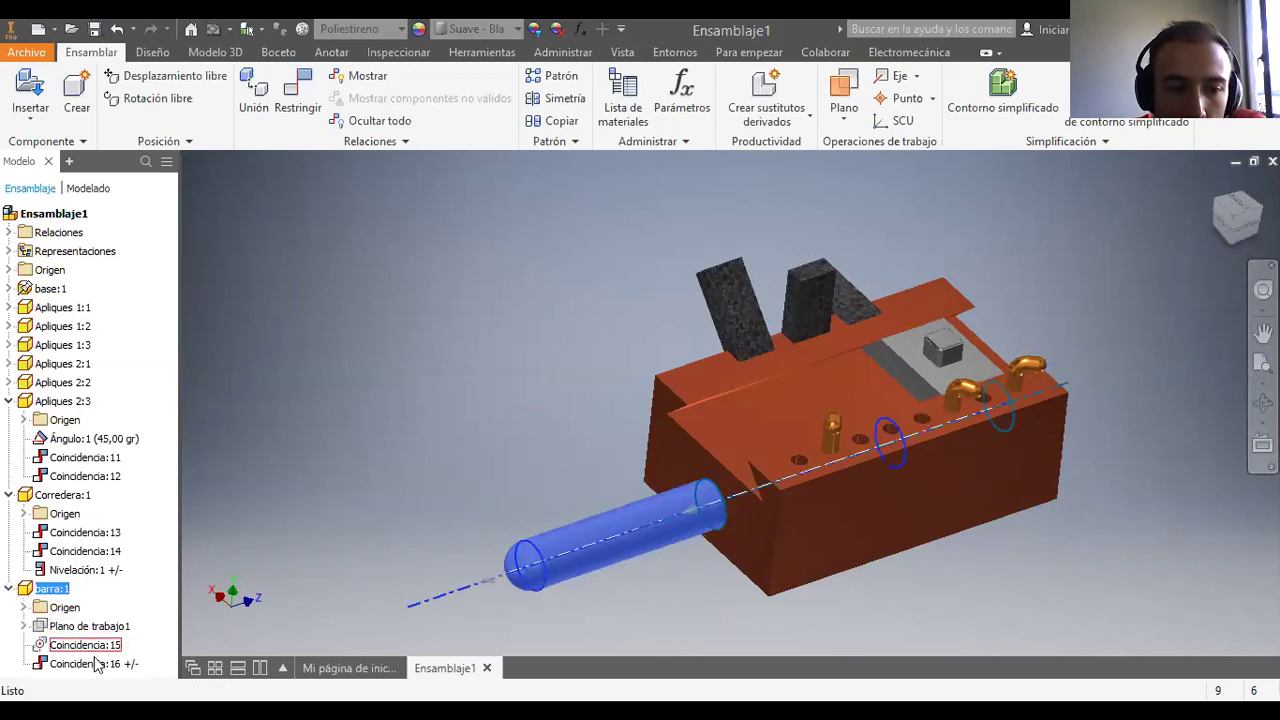
{"action": "right_click", "coordinate": [95, 666]}
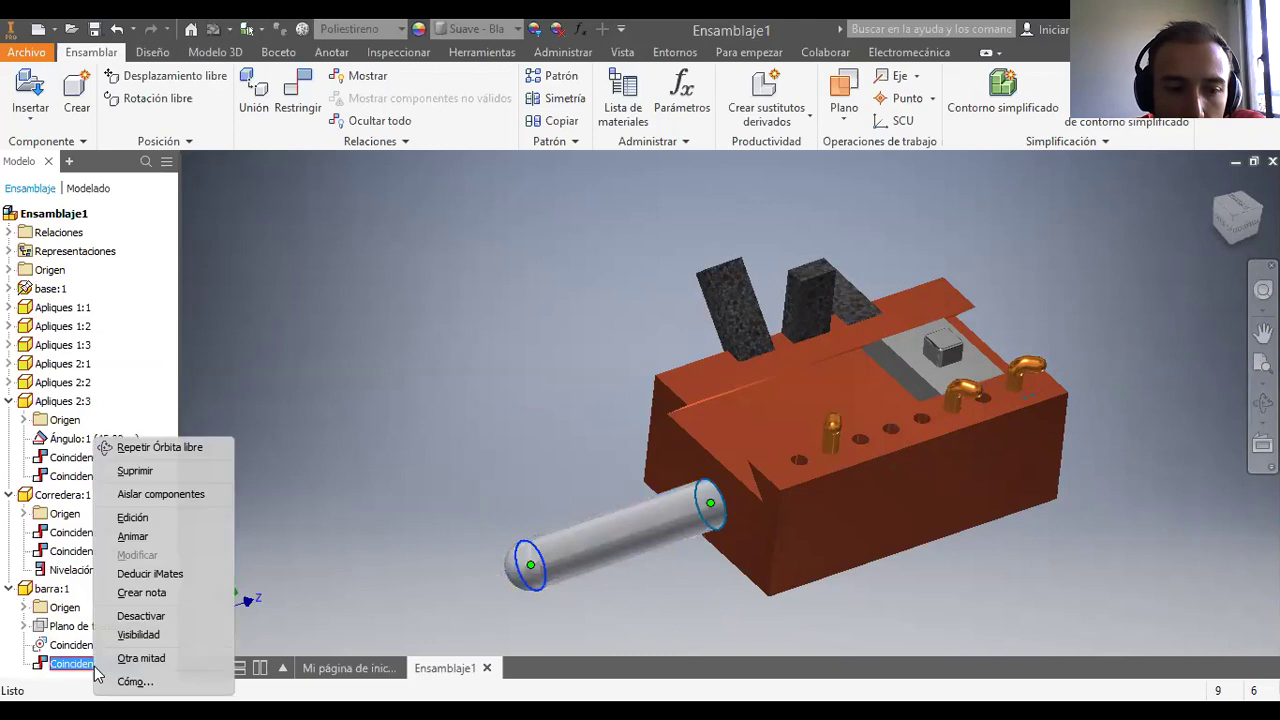
{"action": "left_click", "coordinate": [171, 517]}
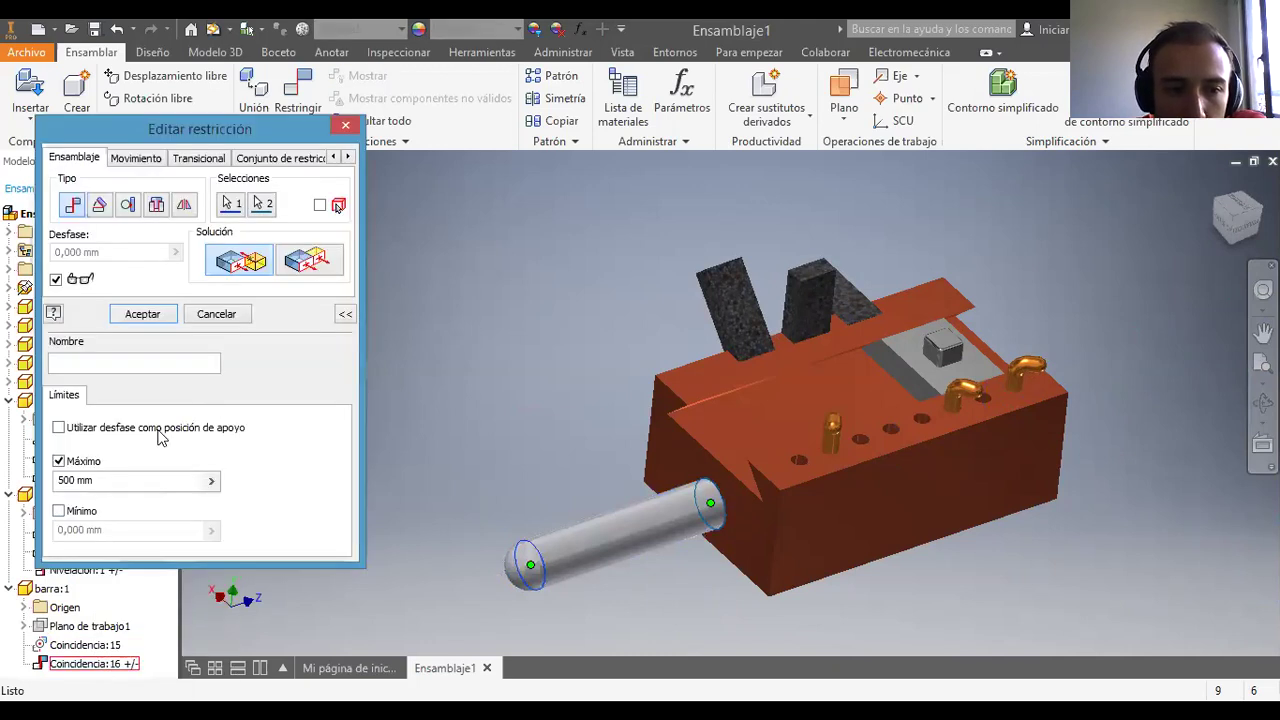
{"action": "left_click", "coordinate": [58, 511]}
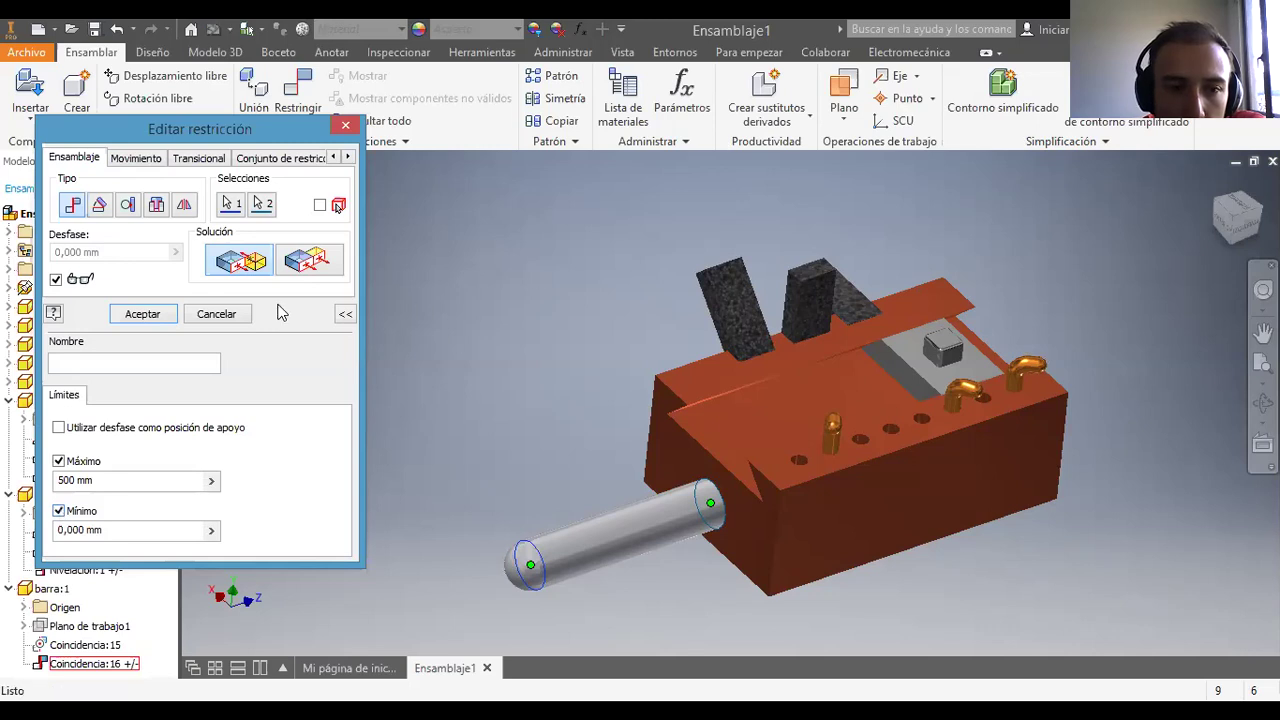
{"action": "left_click", "coordinate": [142, 314]}
Step: Slide the barra through to the far side of the base to test the constraint with both limits enabled
{"action": "left_click_drag", "start_coordinate": [591, 557], "coordinate": [1166, 413]}
{"action": "middle_click_drag", "start_coordinate": [1138, 506], "coordinate": [833, 401]}
{"action": "left_click_drag", "start_coordinate": [836, 409], "coordinate": [1060, 332]}
{"action": "left_click_drag", "start_coordinate": [1014, 374], "coordinate": [1009, 376]}
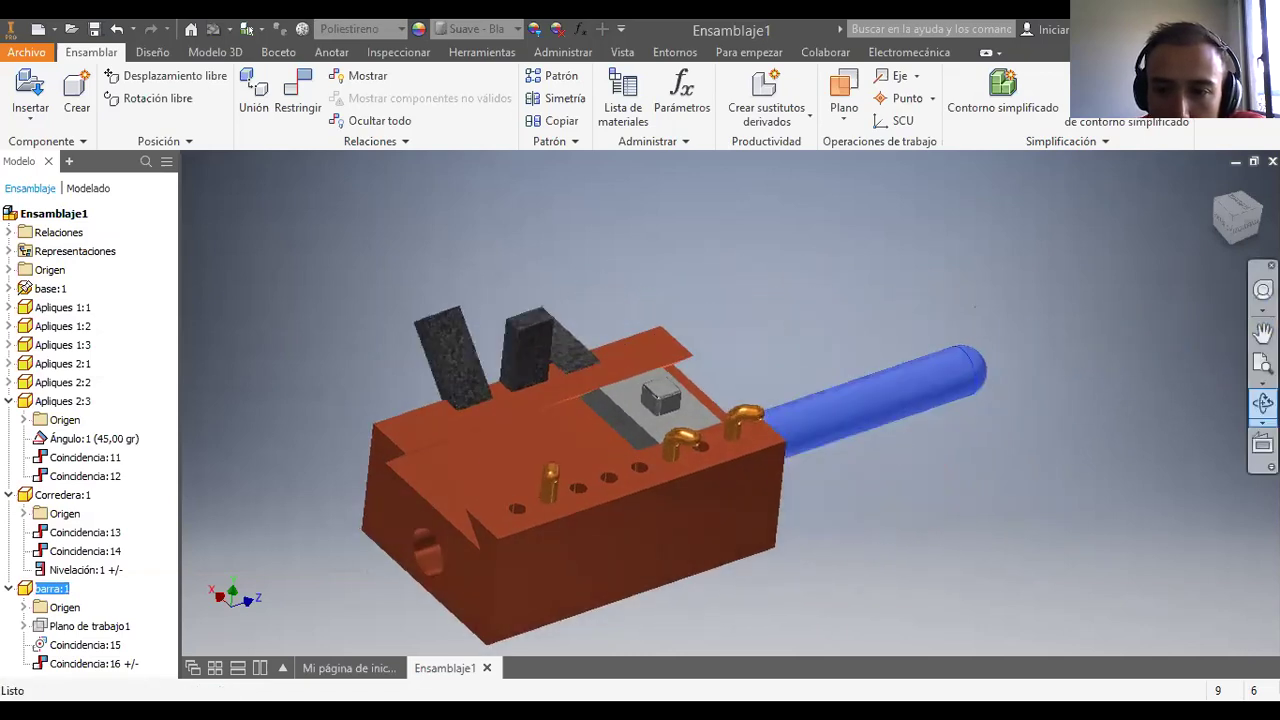
{"action": "left_click", "coordinate": [1263, 402]}
{"action": "left_click_drag", "start_coordinate": [700, 488], "coordinate": [715, 385]}
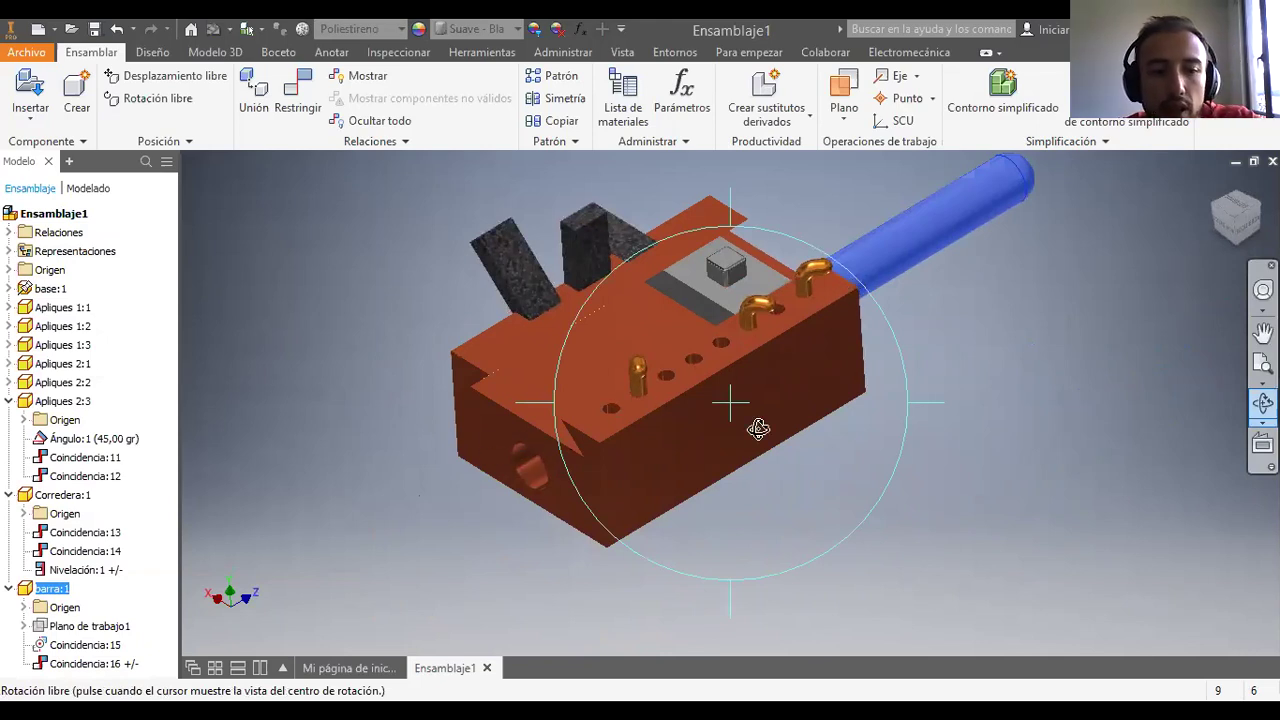
Step: Slide the barra back through the base until it protrudes from the opposite end face, and check it in a side view
{"action": "key", "text": "Escape"}
{"action": "left_click_drag", "start_coordinate": [927, 240], "coordinate": [535, 520]}
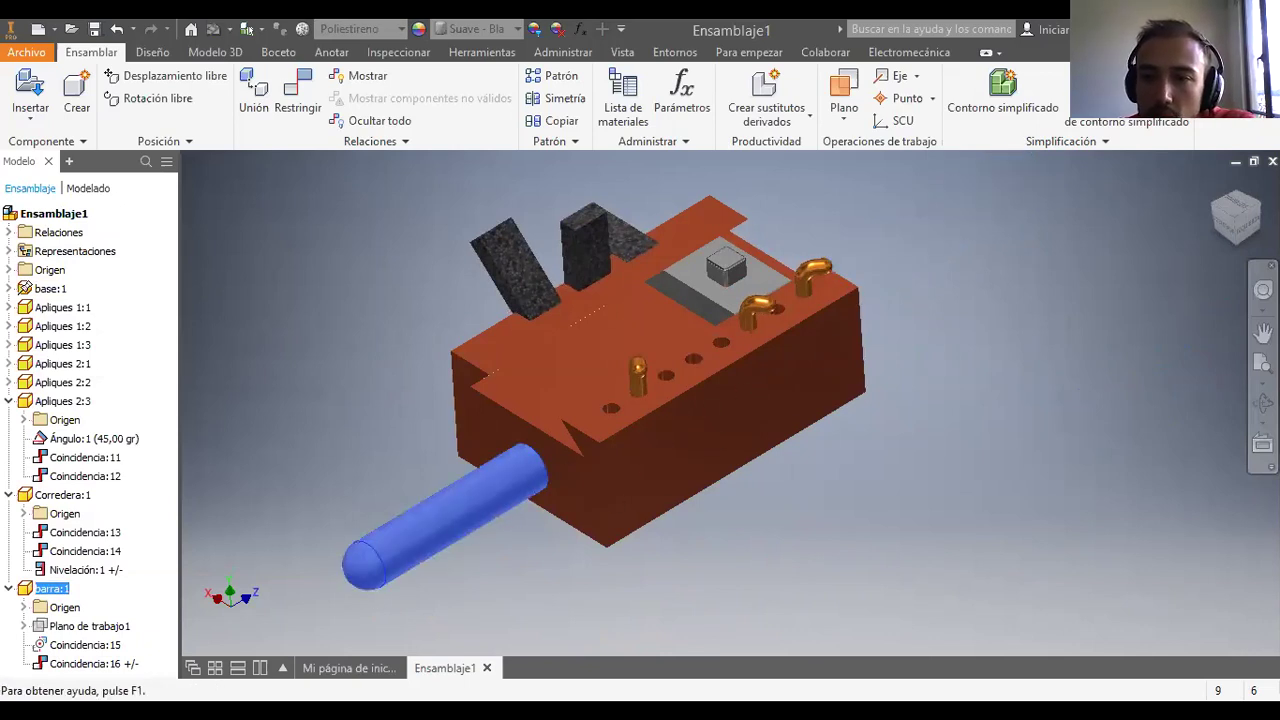
{"action": "key", "text": "Escape"}
{"action": "left_click", "coordinate": [1244, 230]}
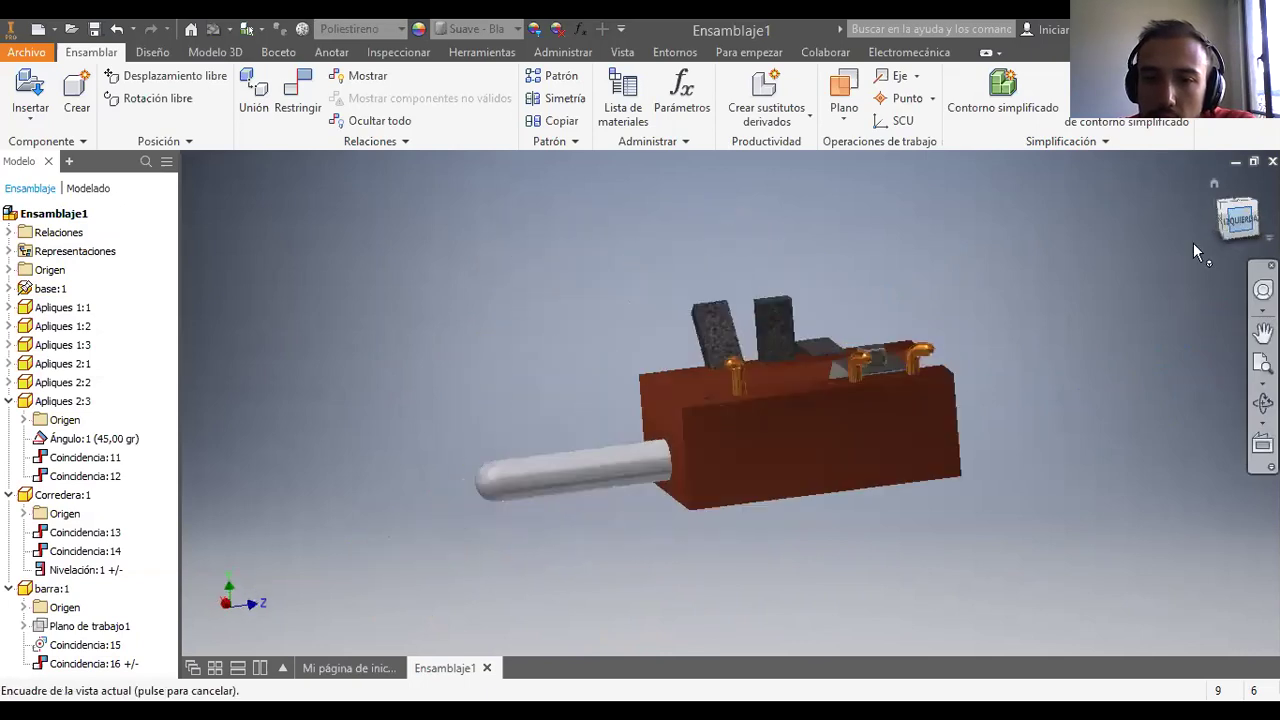
{"action": "left_click", "coordinate": [598, 461]}
{"action": "mouse_move", "coordinate": [594, 451]}
{"action": "left_mouse_down"}
{"action": "mouse_move", "coordinate": [820, 437]}
{"action": "mouse_move", "coordinate": [1113, 456]}
{"action": "mouse_move", "coordinate": [611, 480]}
{"action": "mouse_move", "coordinate": [569, 451]}
{"action": "mouse_move", "coordinate": [993, 434]}
{"action": "mouse_move", "coordinate": [1117, 449]}
{"action": "mouse_move", "coordinate": [823, 494]}
{"action": "mouse_move", "coordinate": [589, 477]}
{"action": "mouse_move", "coordinate": [597, 458]}
{"action": "mouse_move", "coordinate": [920, 409]}
{"action": "mouse_move", "coordinate": [838, 445]}
{"action": "mouse_move", "coordinate": [634, 480]}
{"action": "mouse_move", "coordinate": [600, 455]}
{"action": "left_mouse_up"}
Step: View the barra's hole from the end face beside the Corredera and test moving the barra inside it
{"action": "key", "text": "F4"}
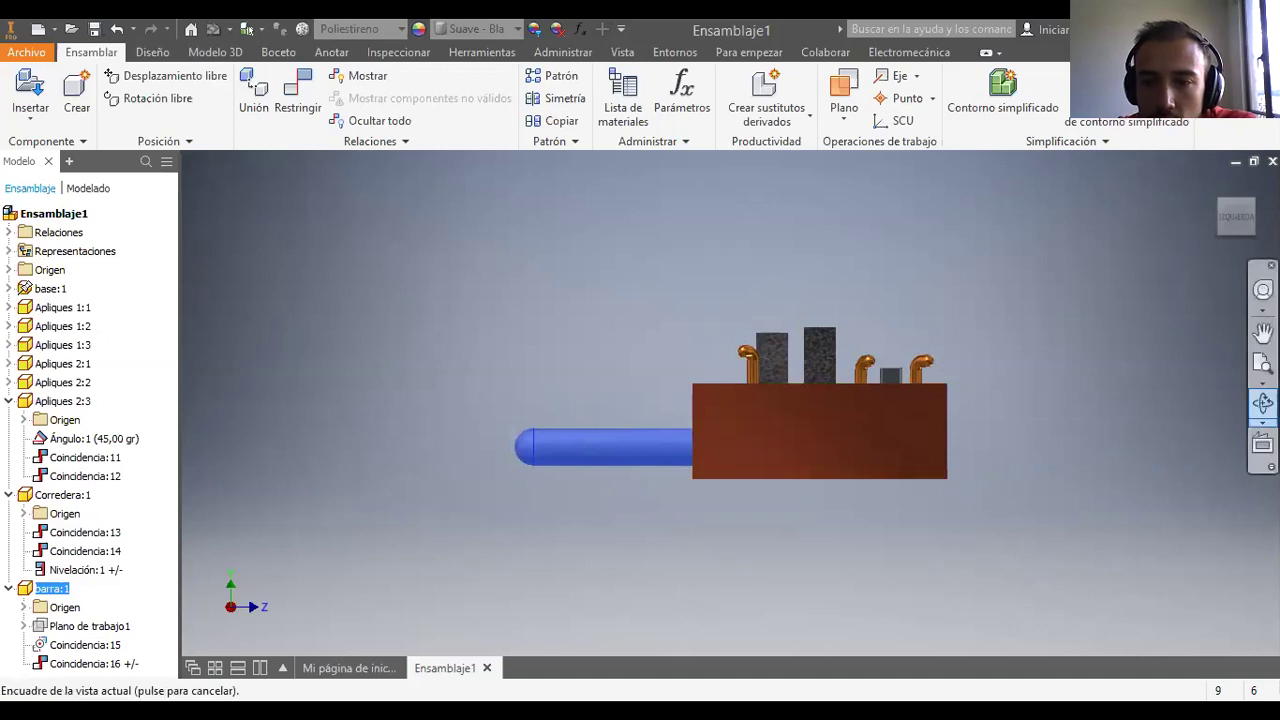
{"action": "left_click_drag", "start_coordinate": [763, 420], "coordinate": [556, 476]}
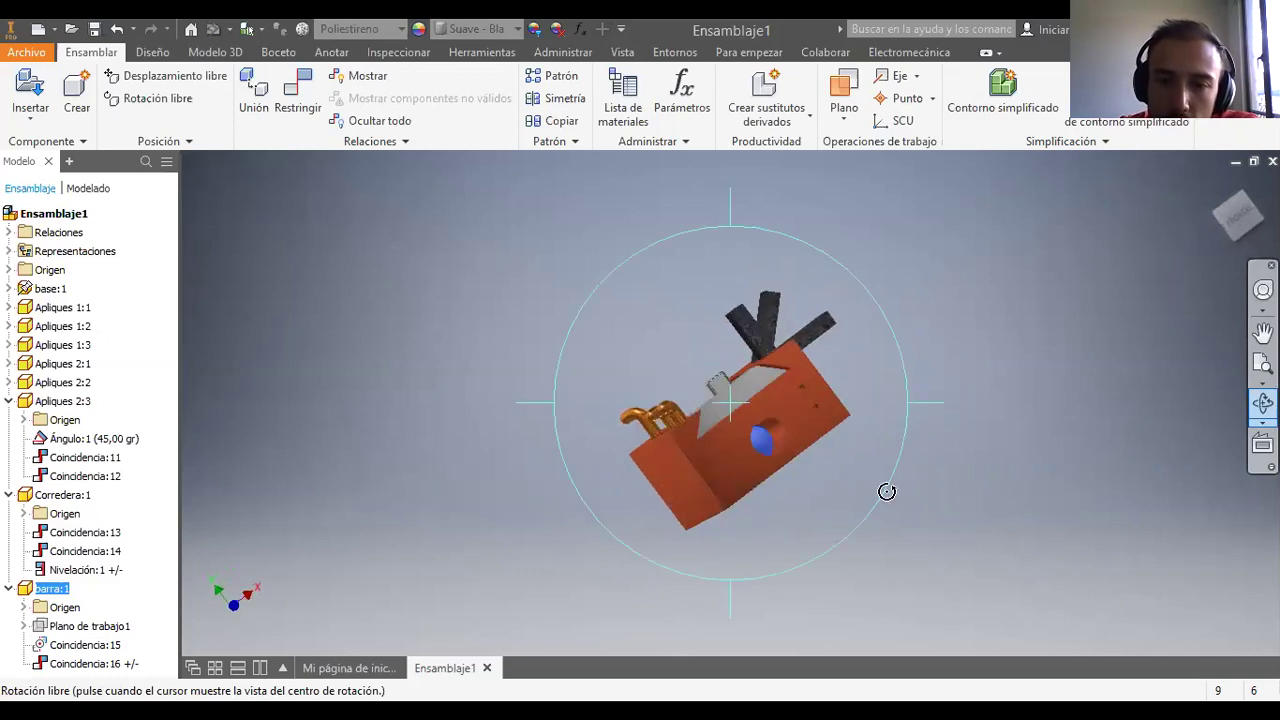
{"action": "key", "text": "Escape"}
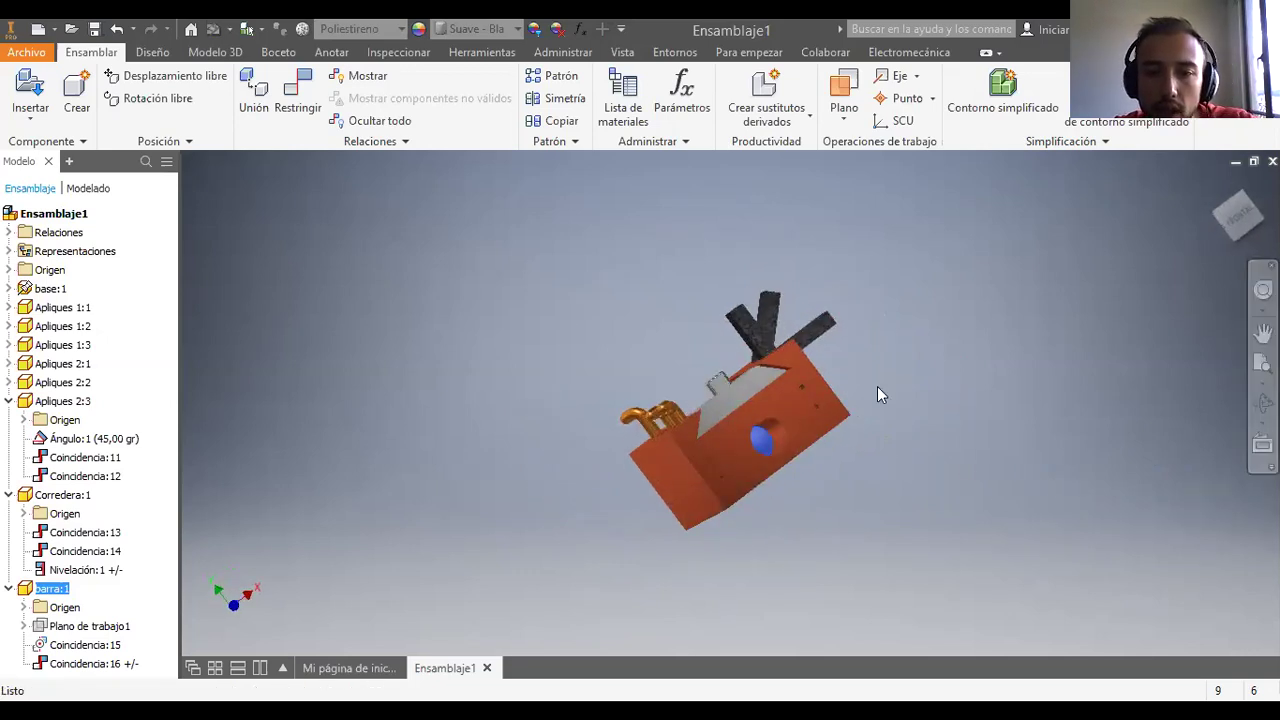
{"action": "mouse_move", "coordinate": [775, 437]}
{"action": "left_mouse_down"}
{"action": "mouse_move", "coordinate": [735, 443]}
{"action": "mouse_move", "coordinate": [800, 412]}
{"action": "mouse_move", "coordinate": [790, 440]}
{"action": "left_mouse_up"}
{"action": "left_click", "coordinate": [896, 518]}
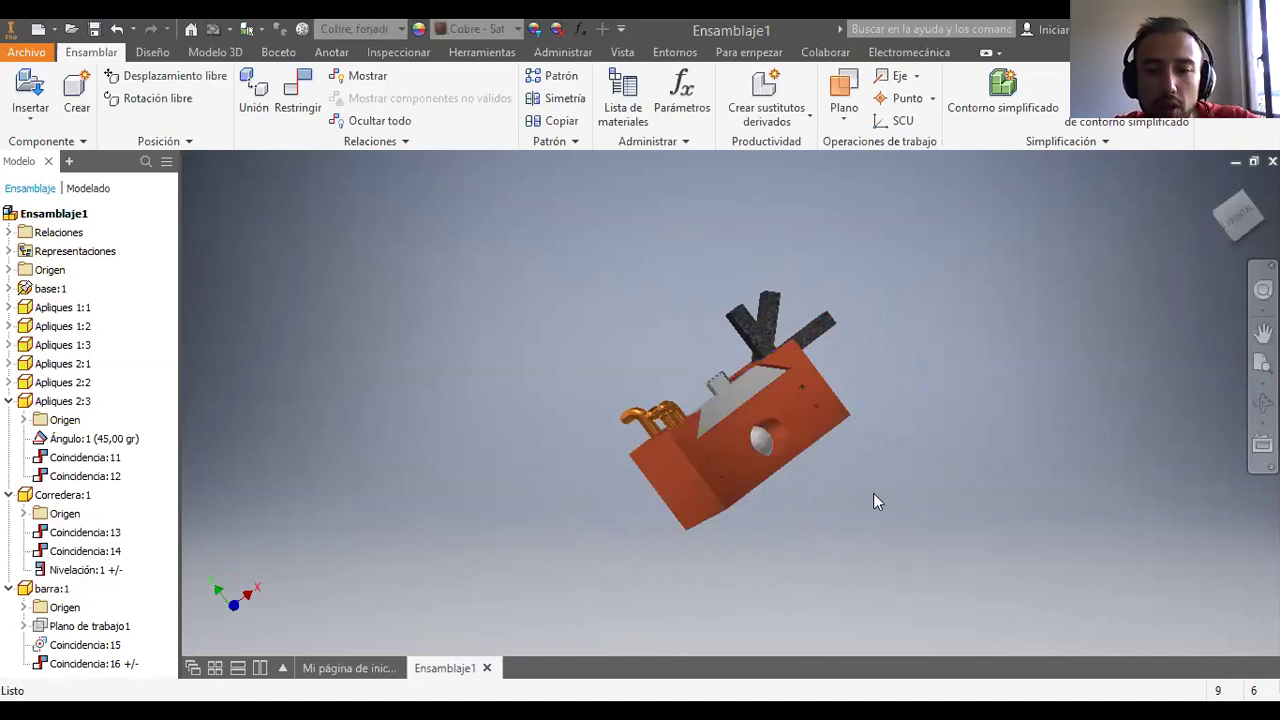
Step: Examine the small threaded holes around the barra's hole in the base's end face
{"action": "scroll", "coordinate": [805, 401], "scroll_direction": "up", "scroll_amount": 2}
{"action": "scroll", "coordinate": [804, 400], "scroll_direction": "down", "scroll_amount": 10}
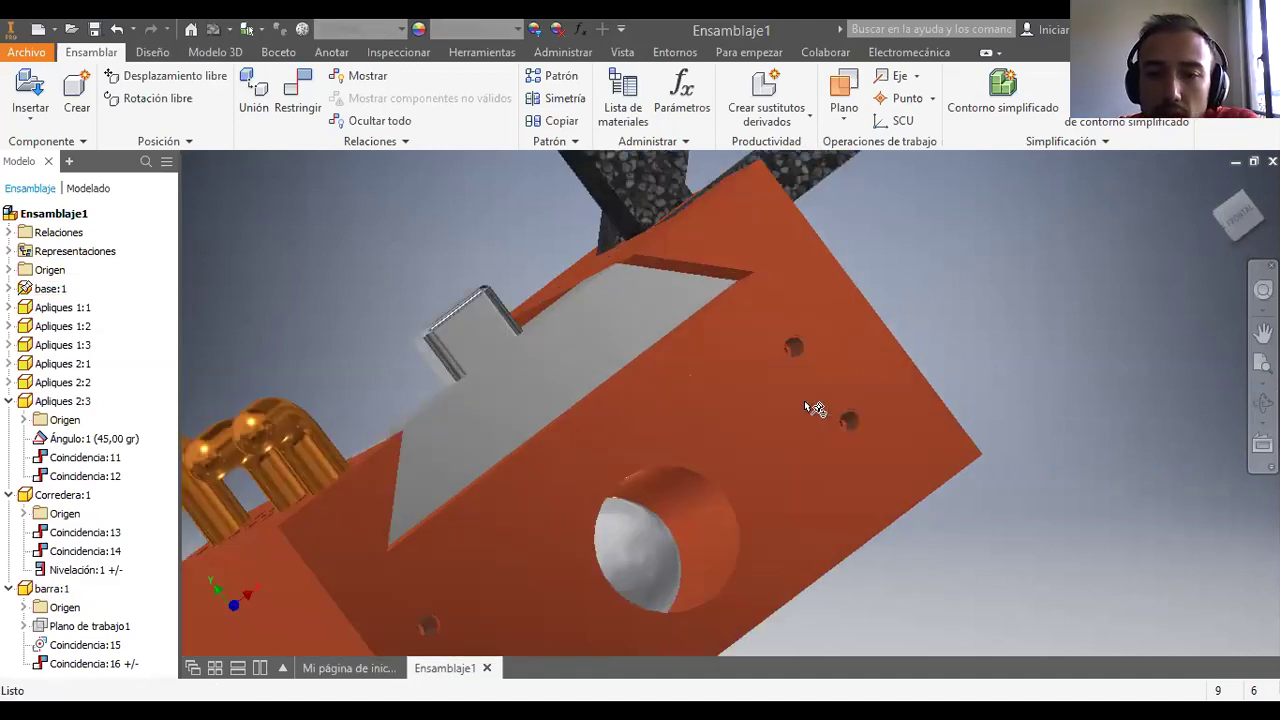
{"action": "scroll", "coordinate": [797, 316], "scroll_direction": "down", "scroll_amount": 5}
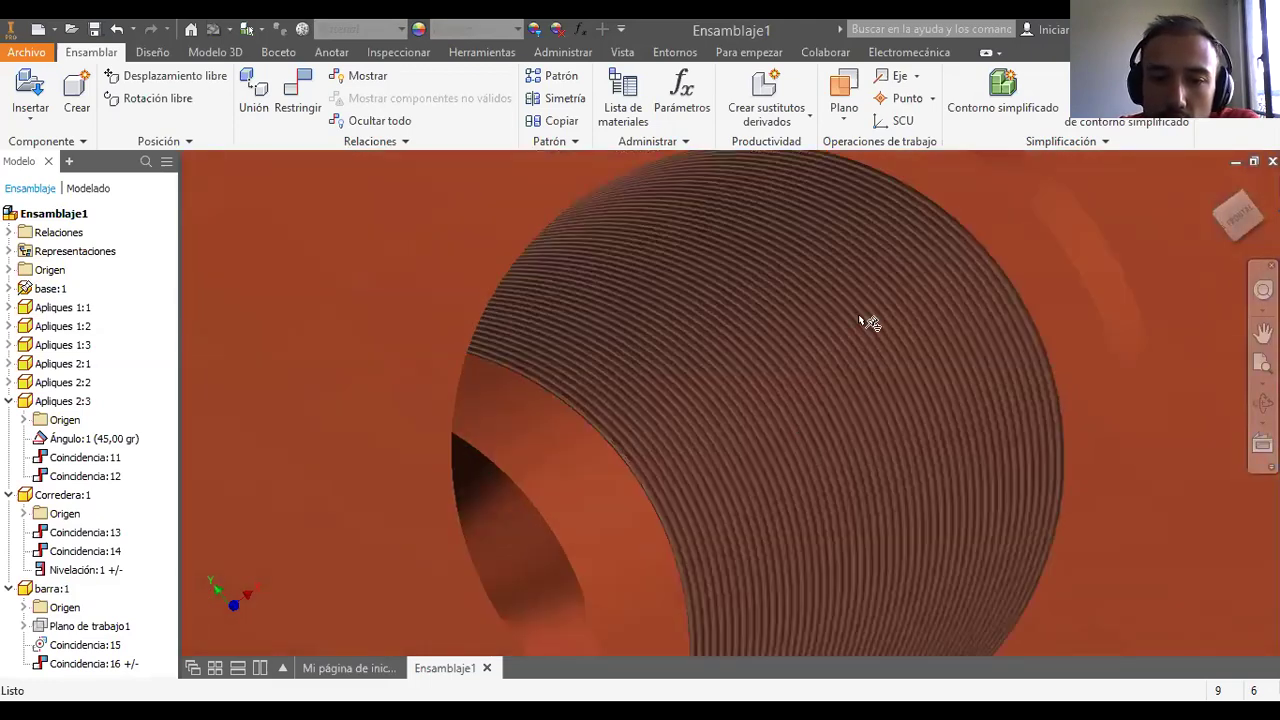
{"action": "scroll", "coordinate": [818, 418], "scroll_direction": "up", "scroll_amount": 10}
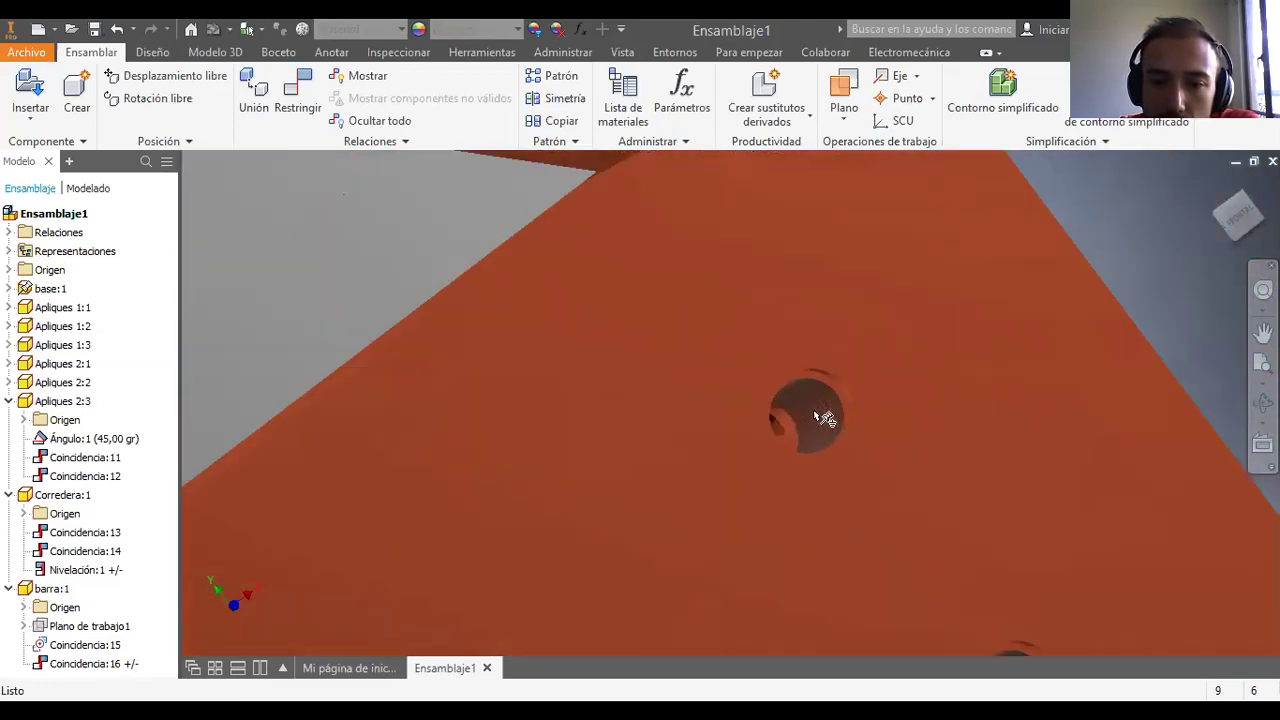
{"action": "scroll", "coordinate": [805, 443], "scroll_direction": "up", "scroll_amount": 3}
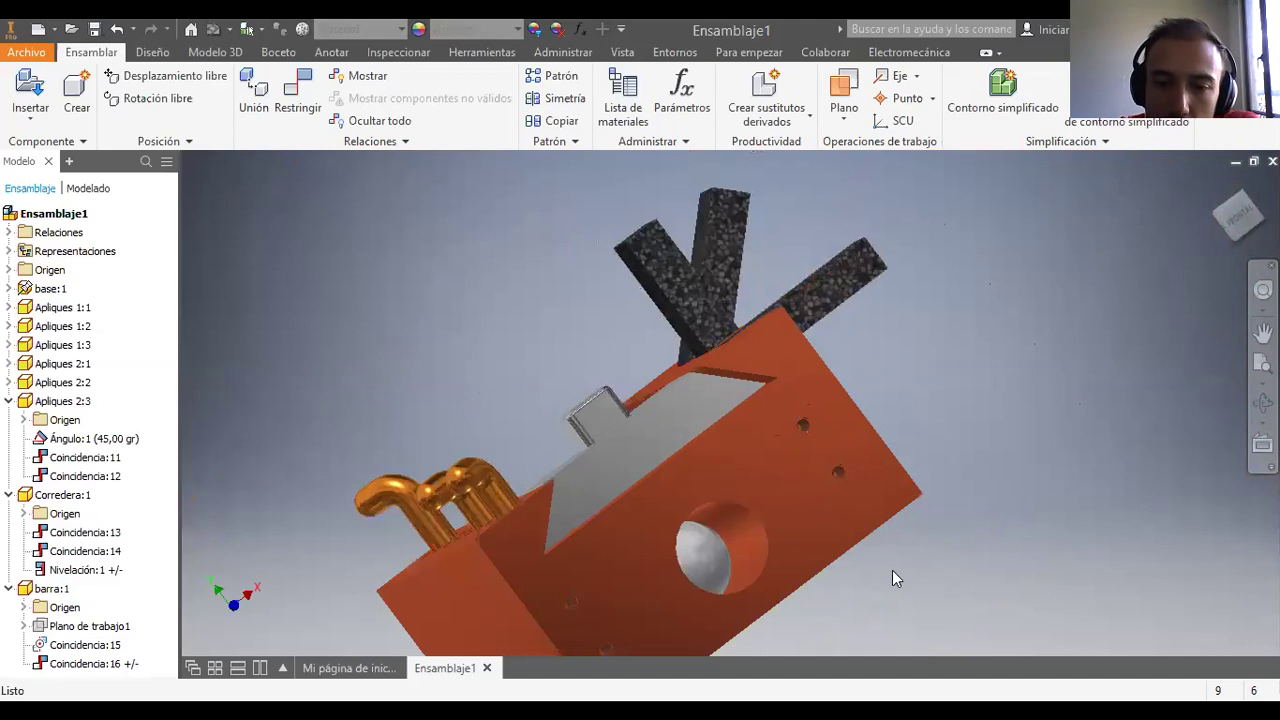
{"action": "middle_click_drag", "start_coordinate": [892, 572], "coordinate": [950, 478]}
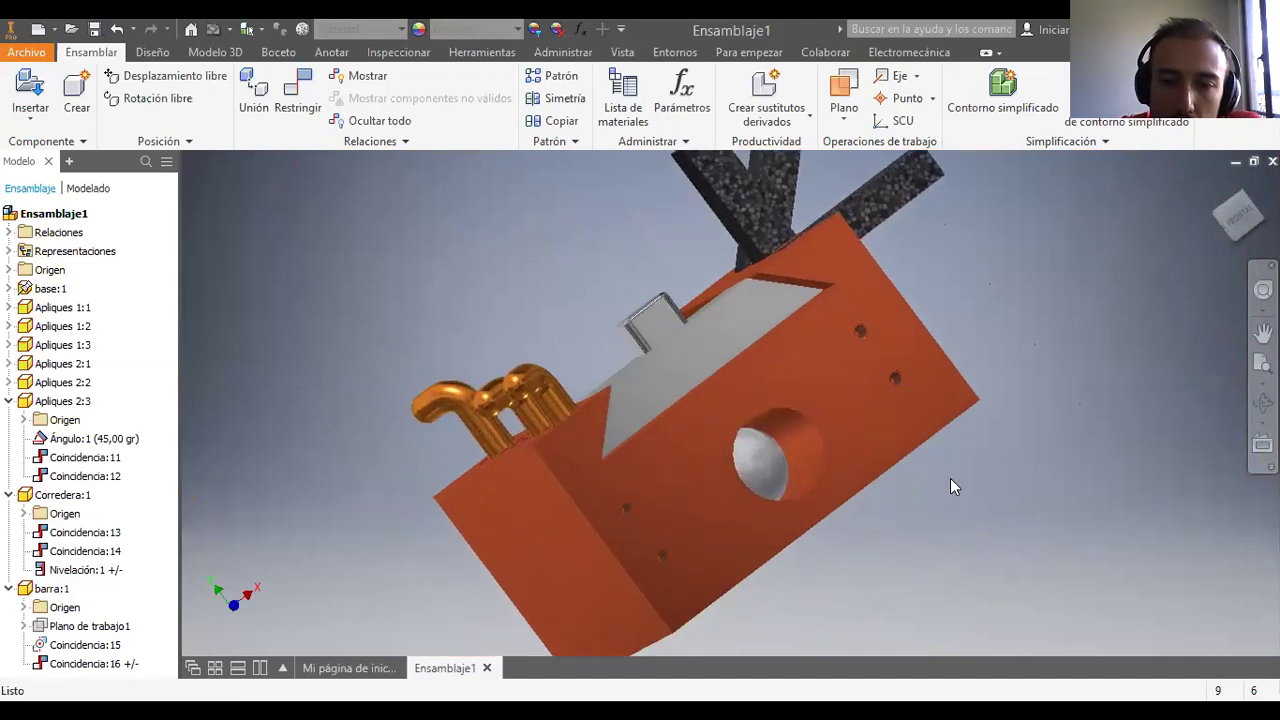
{"action": "scroll", "coordinate": [950, 478], "scroll_direction": "up", "scroll_amount": 2}
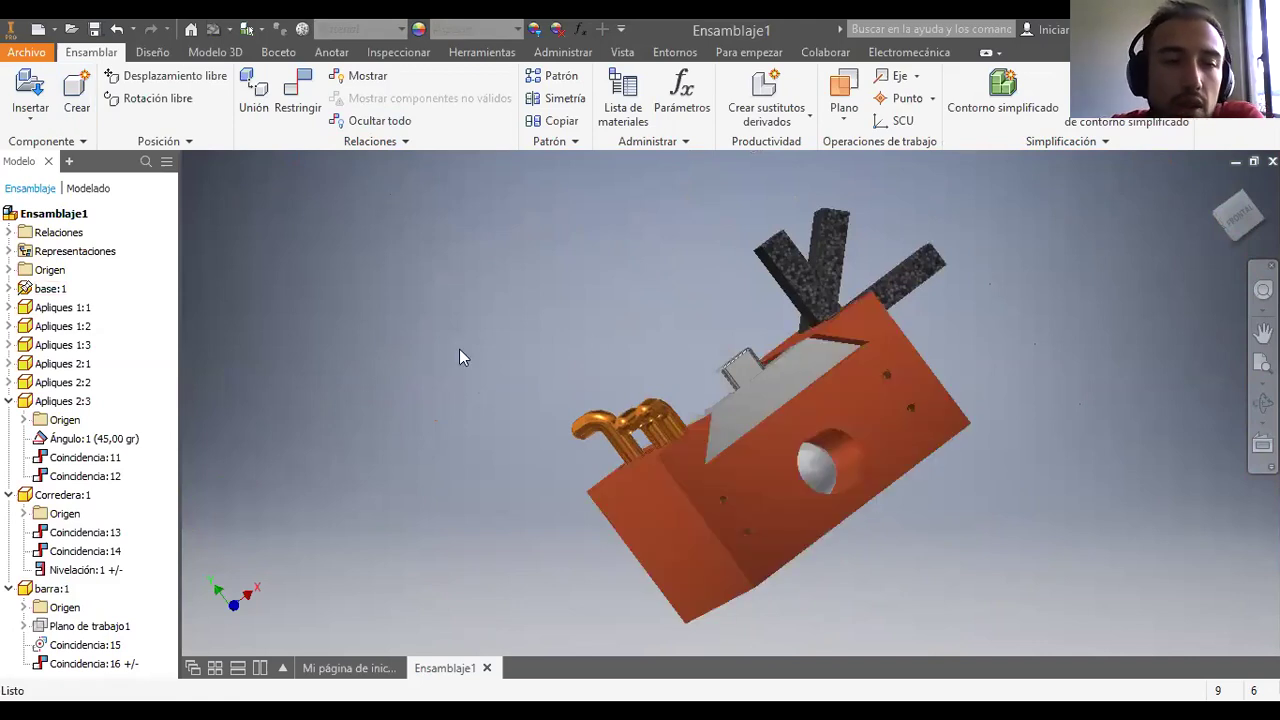
Step: Start inserting a component from the Centro de contenido and open the category Fijaciones > Pernos > Cabeza de boquilla
{"action": "left_click", "coordinate": [36, 116]}
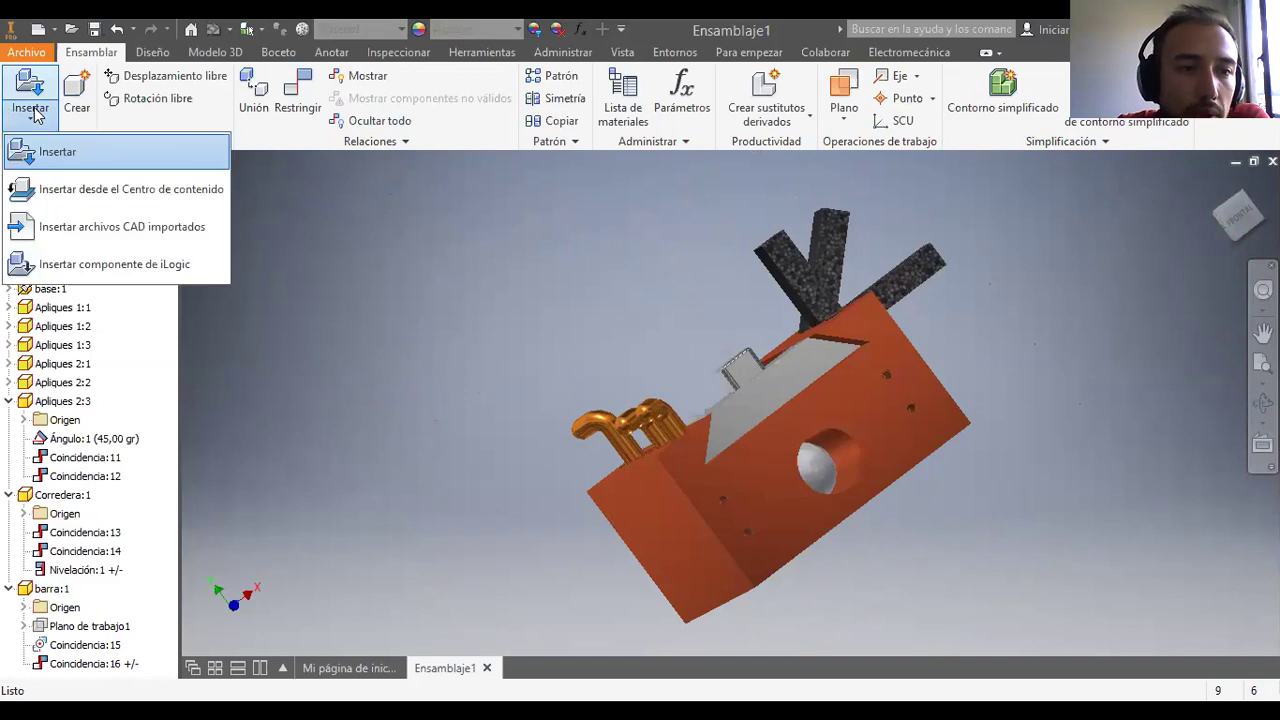
{"action": "left_click", "coordinate": [95, 191]}
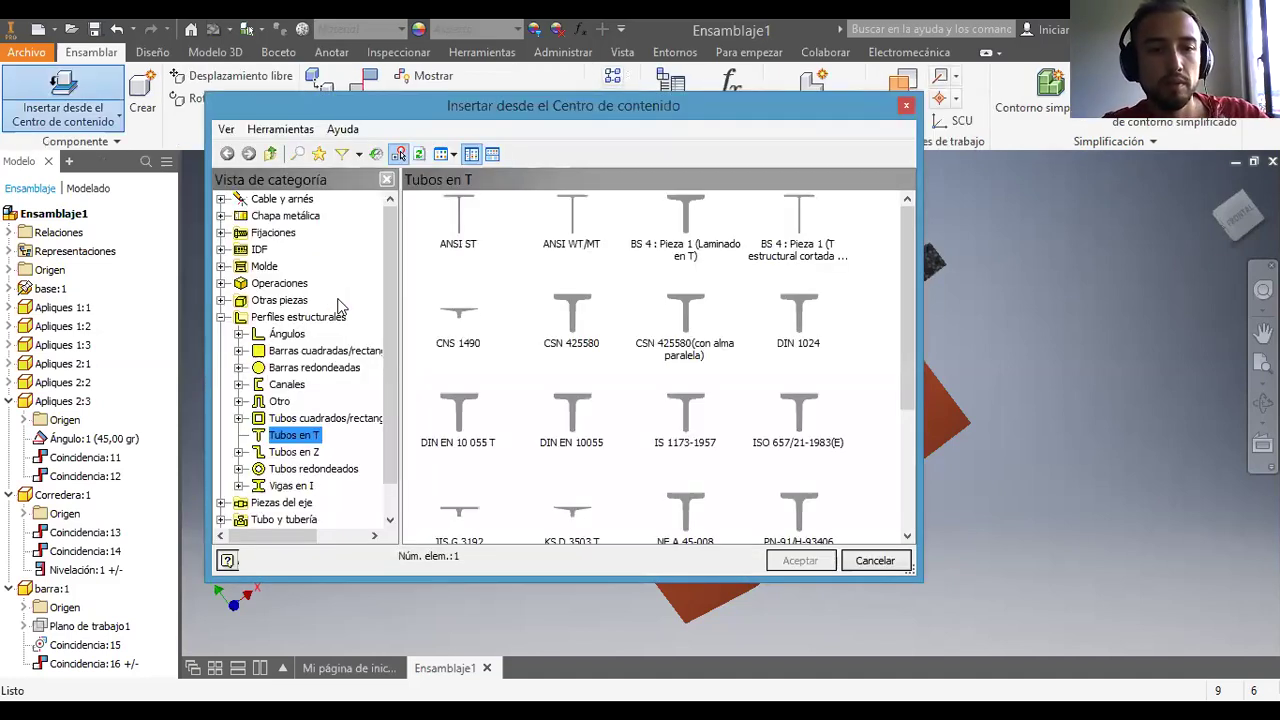
{"action": "left_click", "coordinate": [221, 317]}
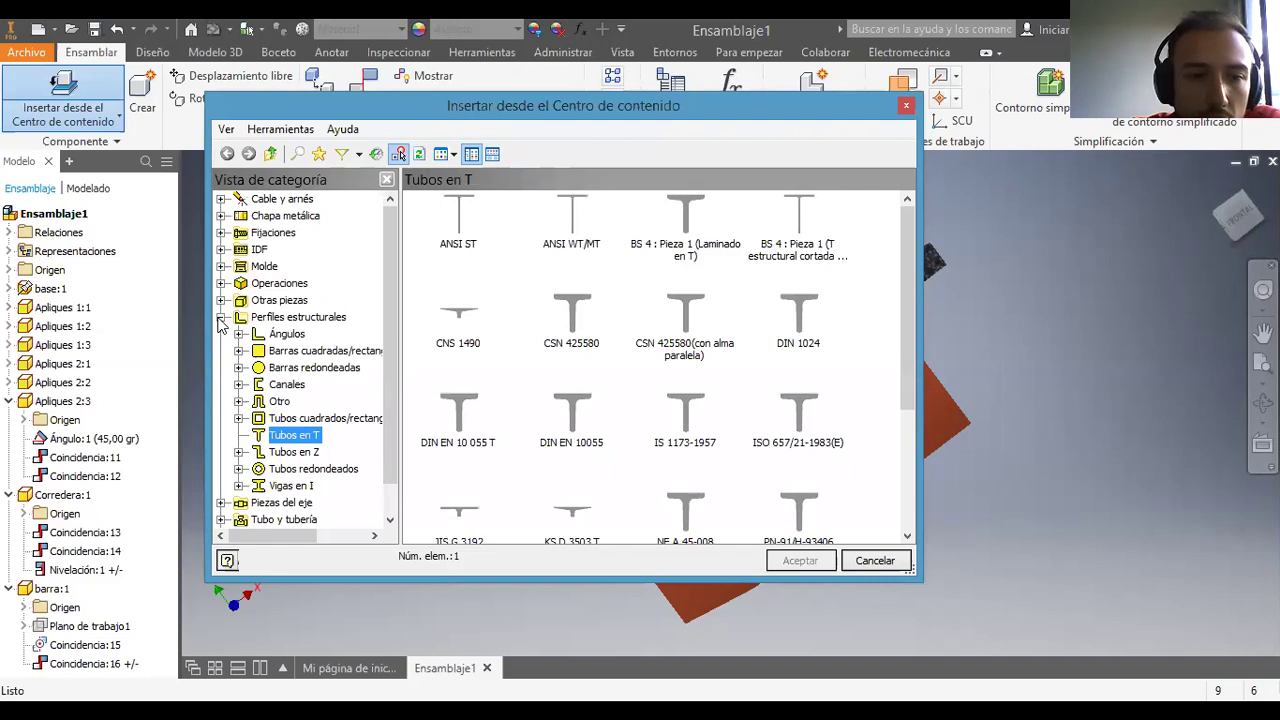
{"action": "left_click", "coordinate": [221, 318]}
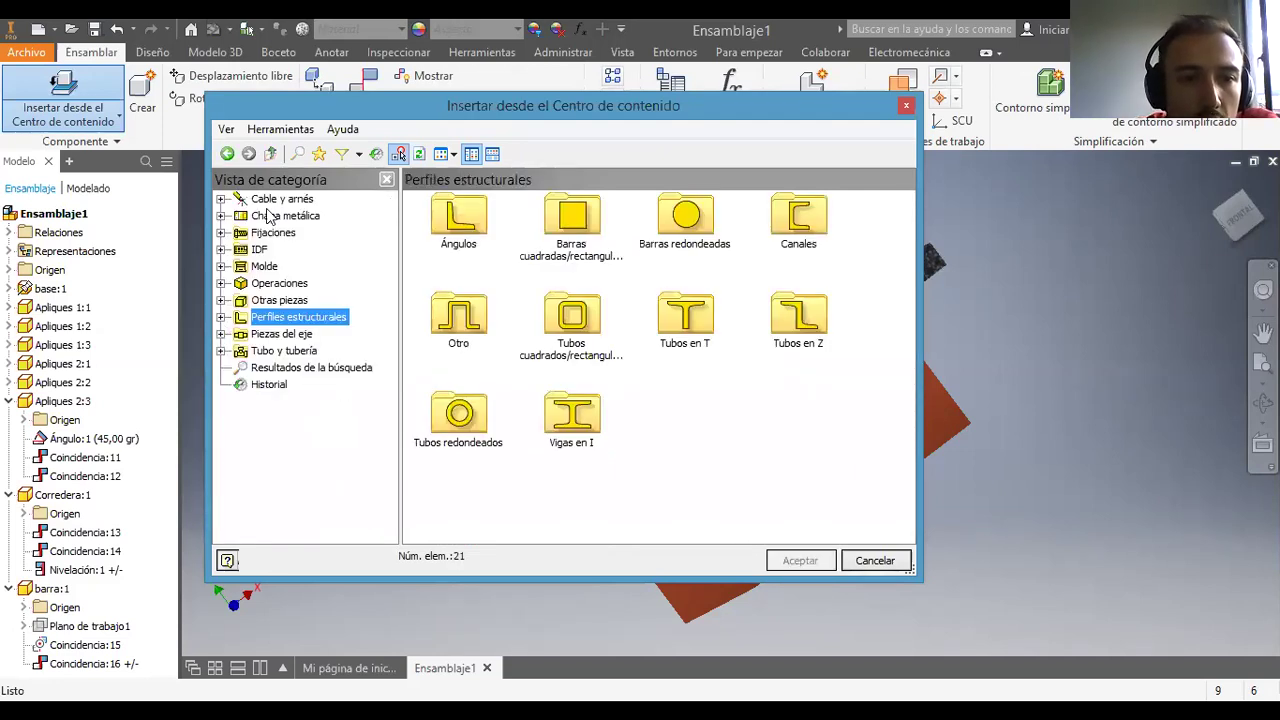
{"action": "left_click", "coordinate": [238, 232]}
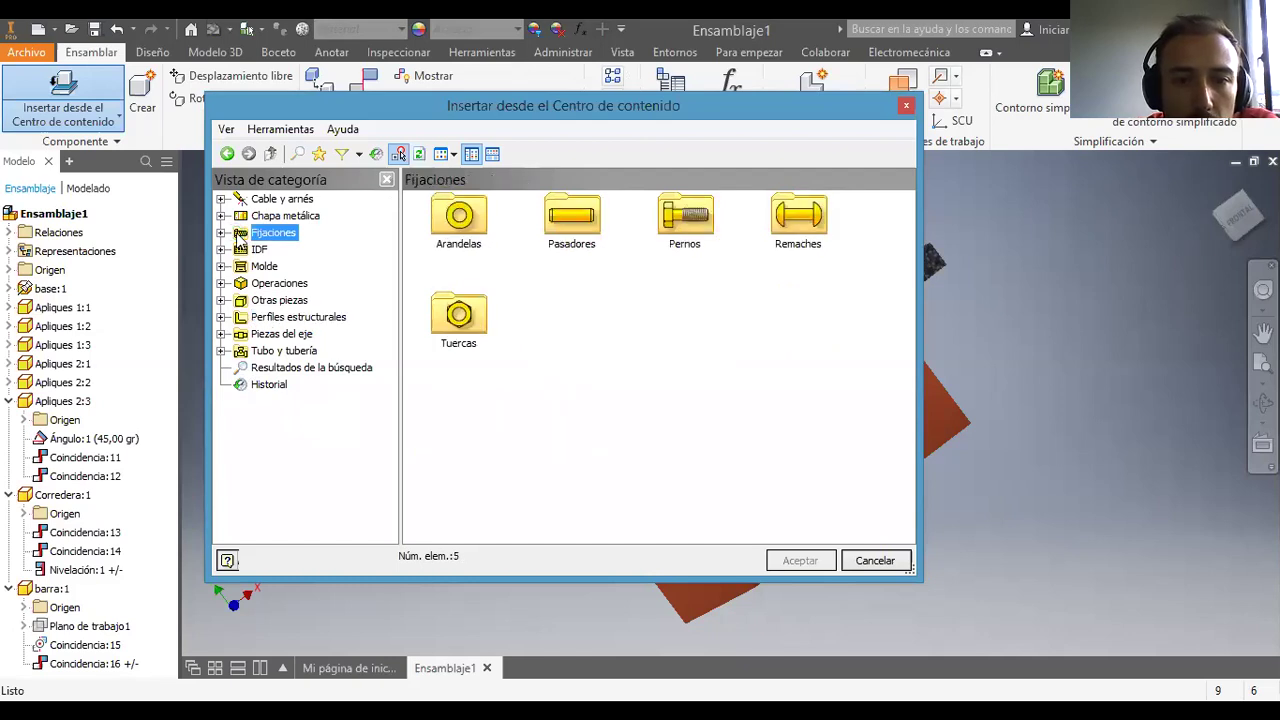
{"action": "double_click", "coordinate": [670, 230]}
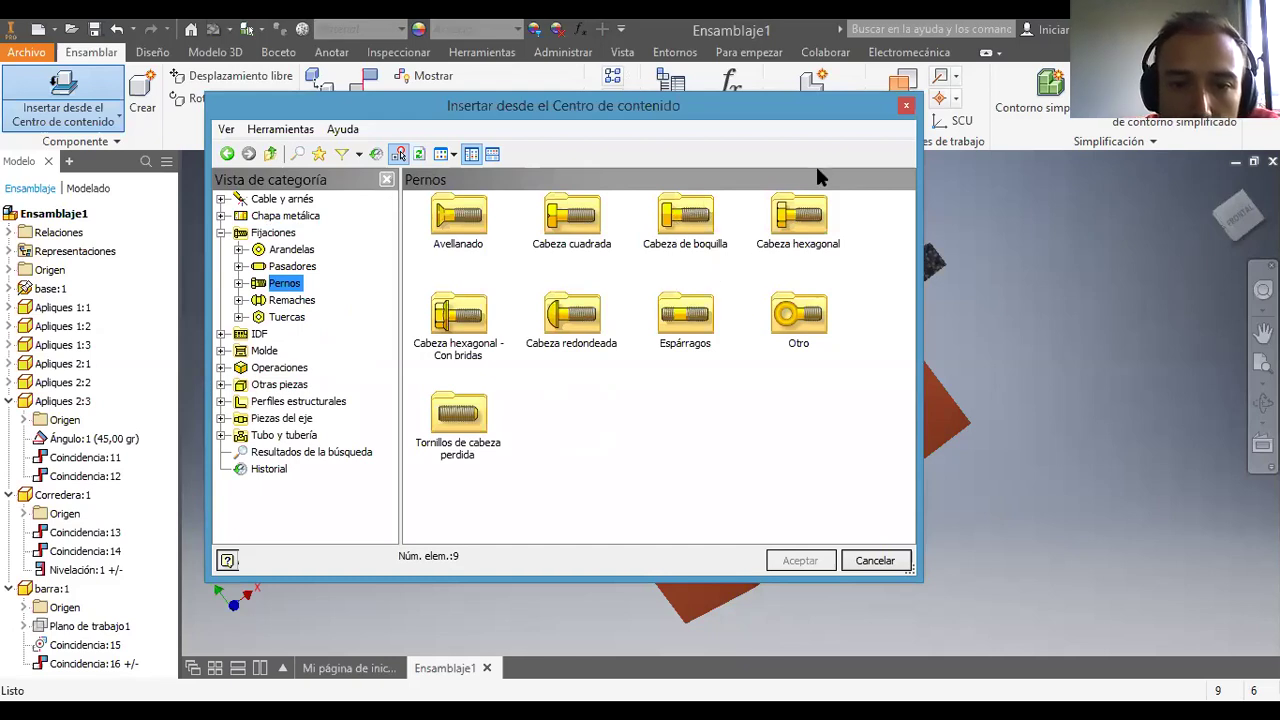
{"action": "double_click", "coordinate": [683, 216]}
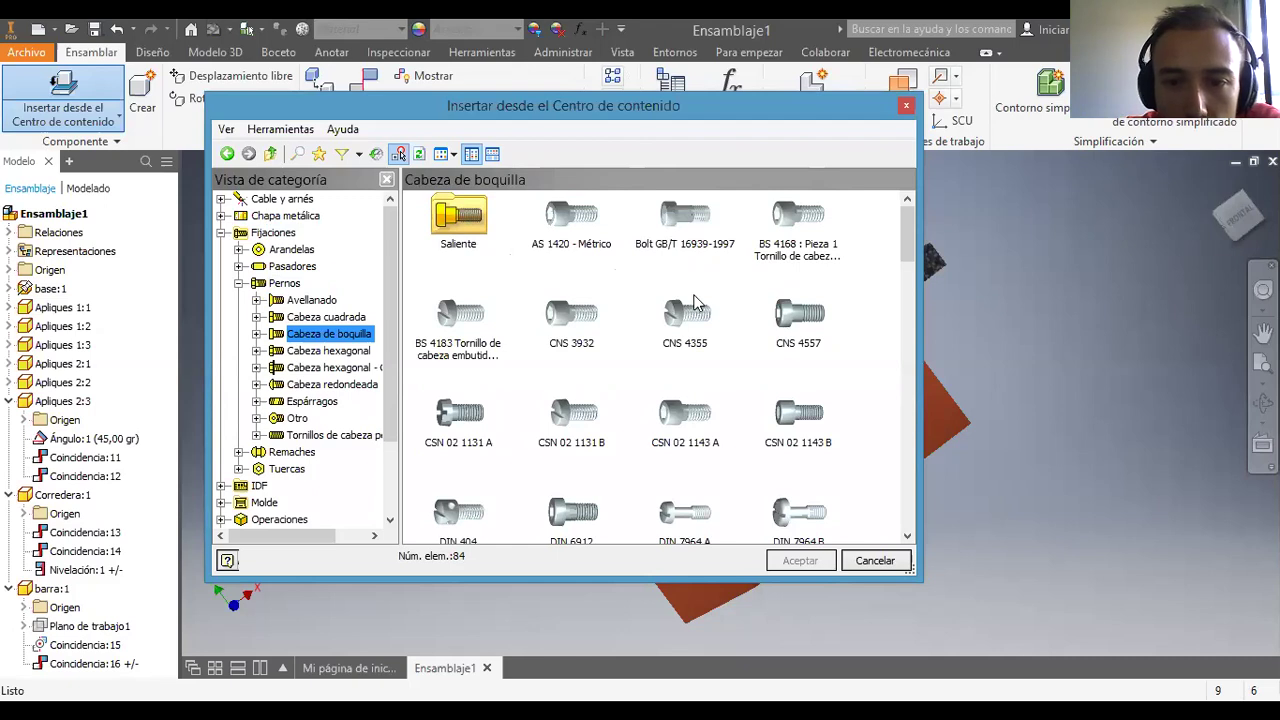
Step: Choose the Tornillo brochado de cabeza hueca - Métrico from the Cabeza de boquilla screws for insertion
{"action": "scroll", "coordinate": [692, 303], "scroll_direction": "down", "scroll_amount": 3}
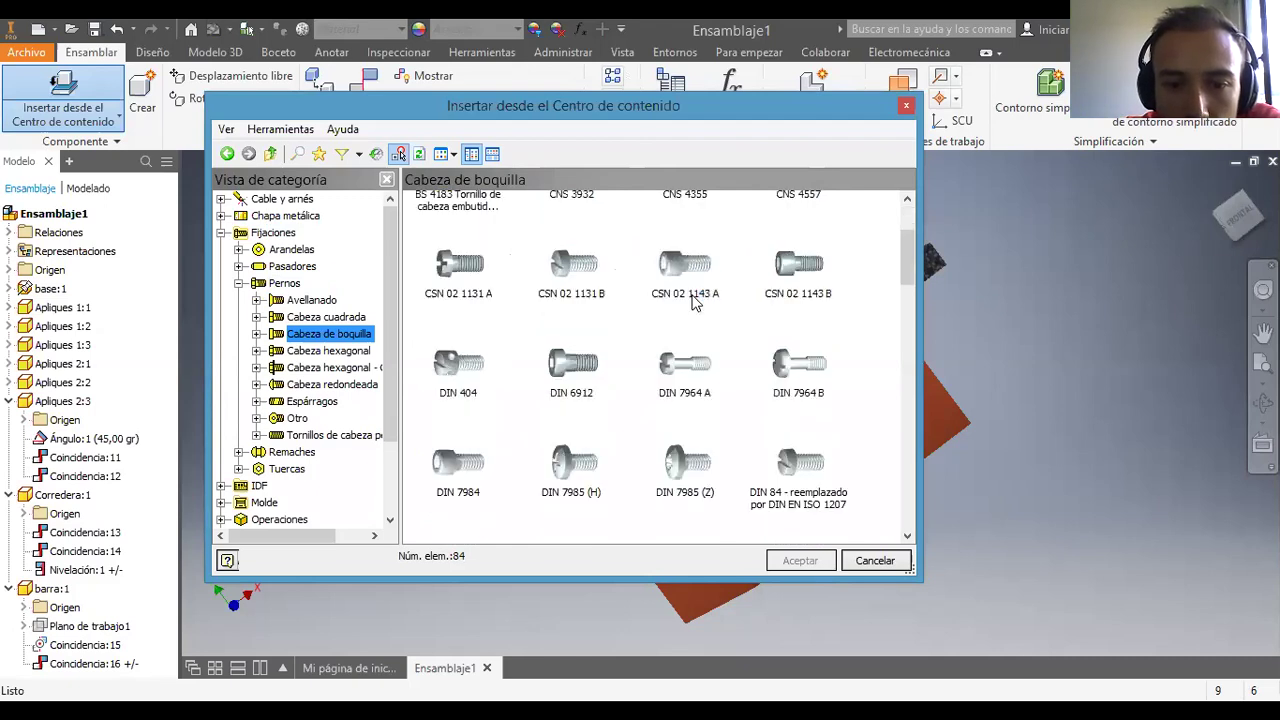
{"action": "scroll", "coordinate": [695, 303], "scroll_direction": "down", "scroll_amount": 6}
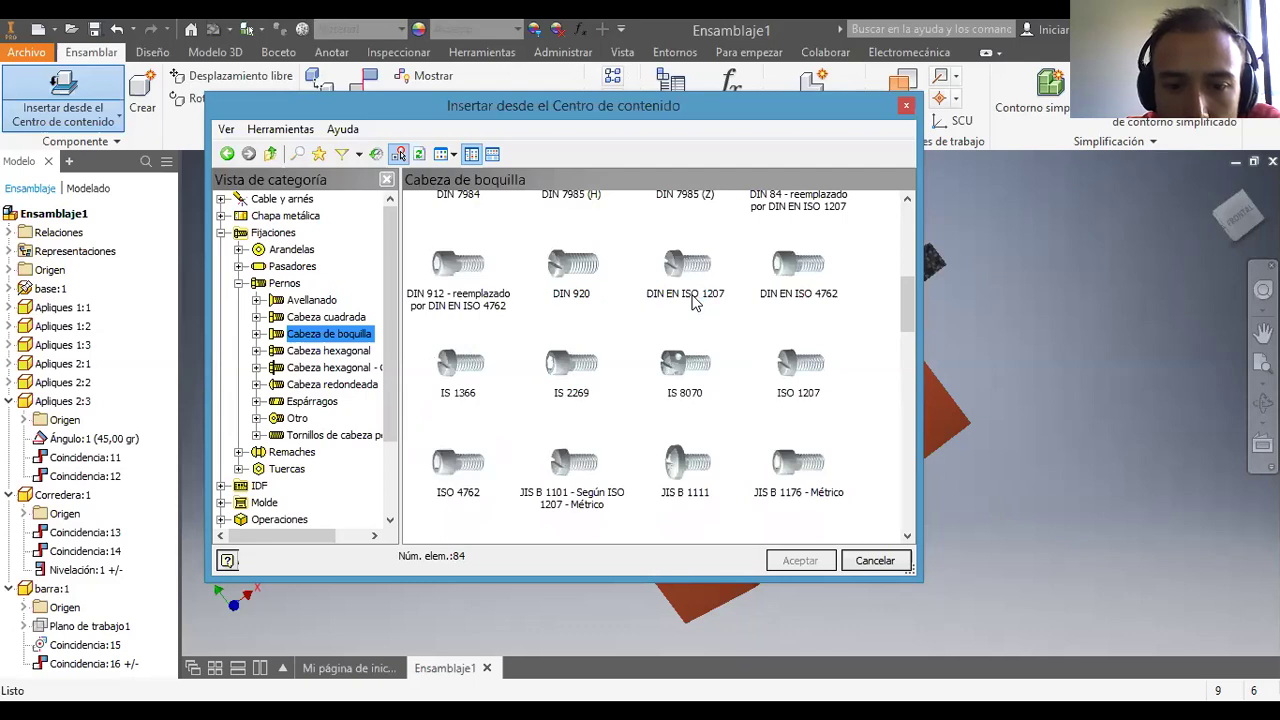
{"action": "scroll", "coordinate": [695, 303], "scroll_direction": "down", "scroll_amount": 3}
{"action": "scroll", "coordinate": [692, 303], "scroll_direction": "down", "scroll_amount": 3}
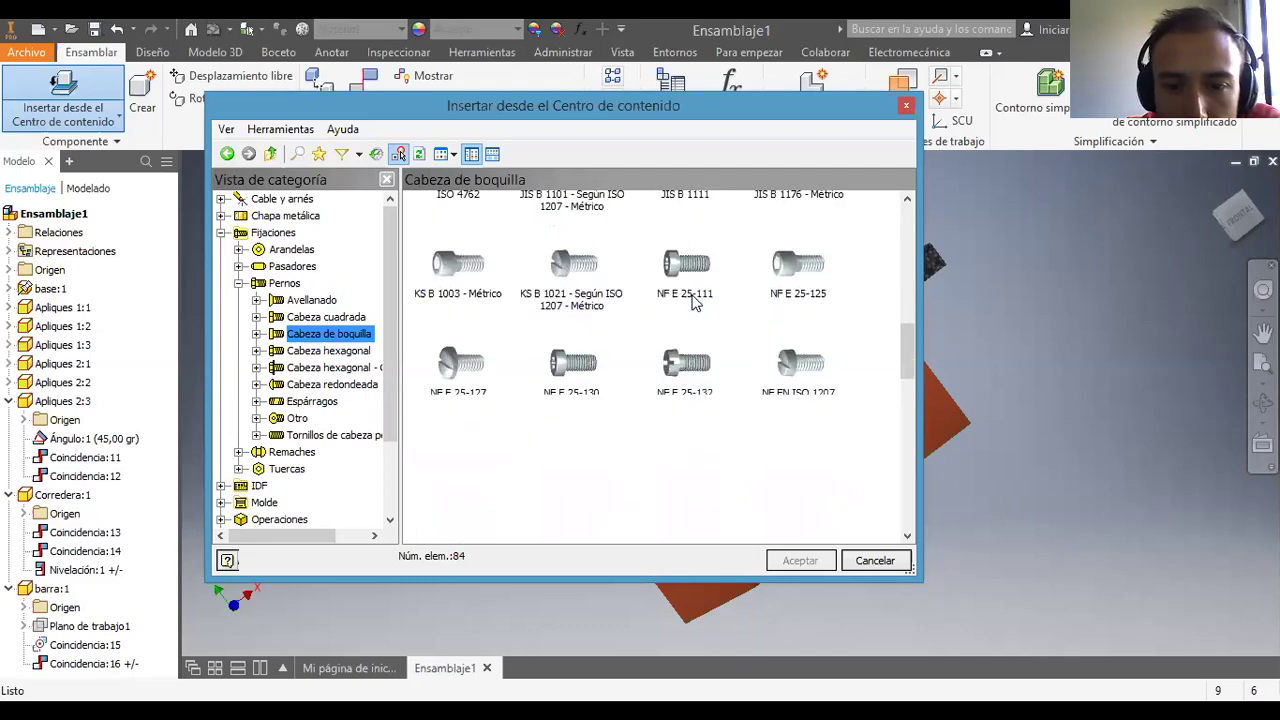
{"action": "scroll", "coordinate": [695, 303], "scroll_direction": "down", "scroll_amount": 3}
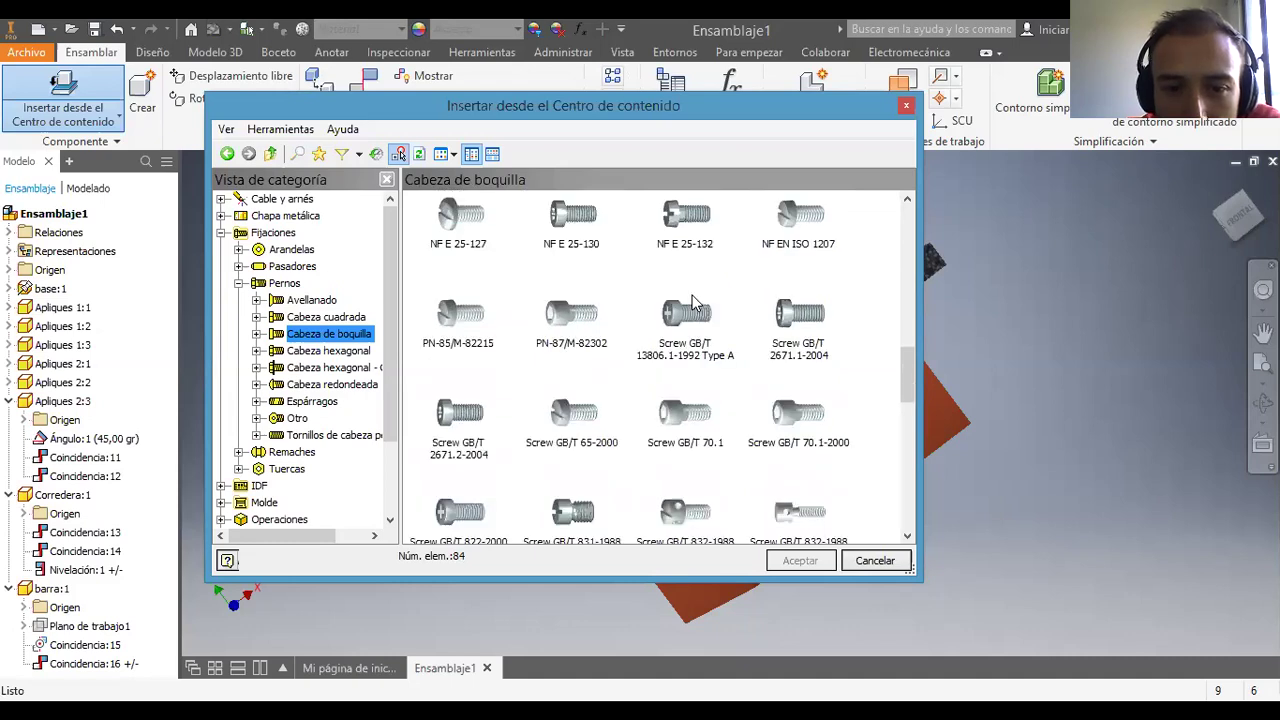
{"action": "scroll", "coordinate": [696, 303], "scroll_direction": "down", "scroll_amount": 3}
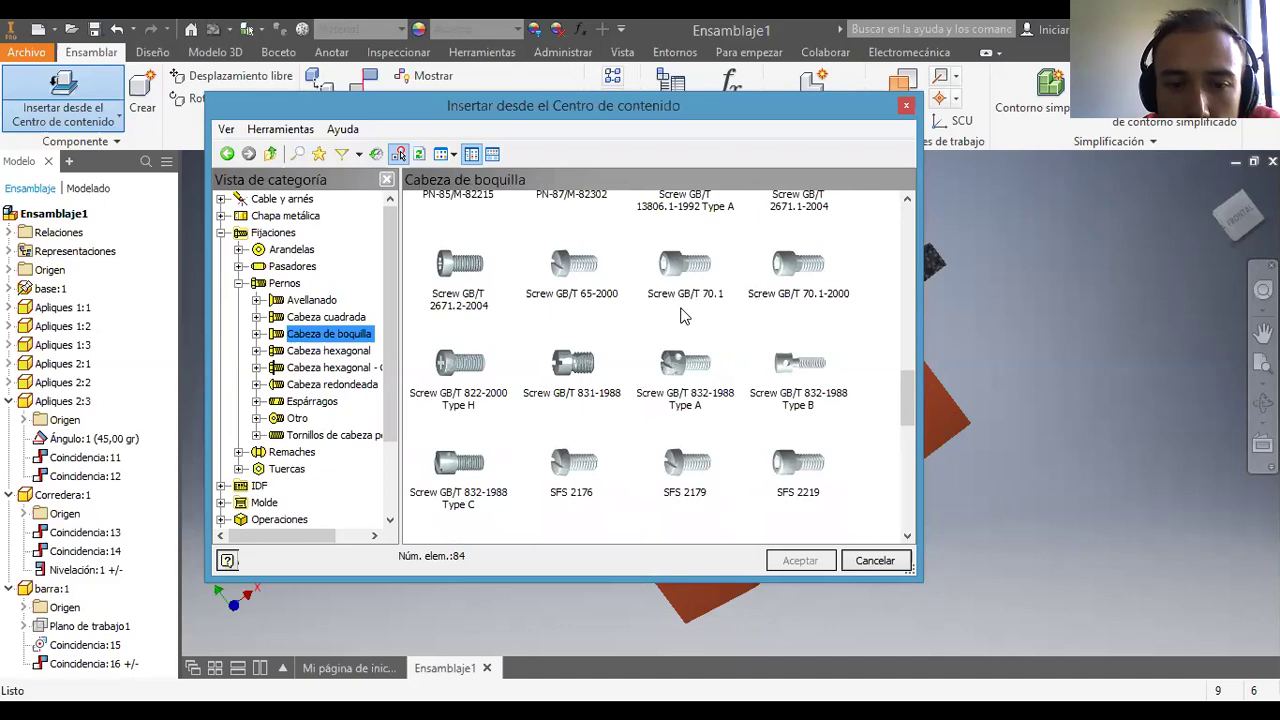
{"action": "scroll", "coordinate": [683, 316], "scroll_direction": "down", "scroll_amount": 3}
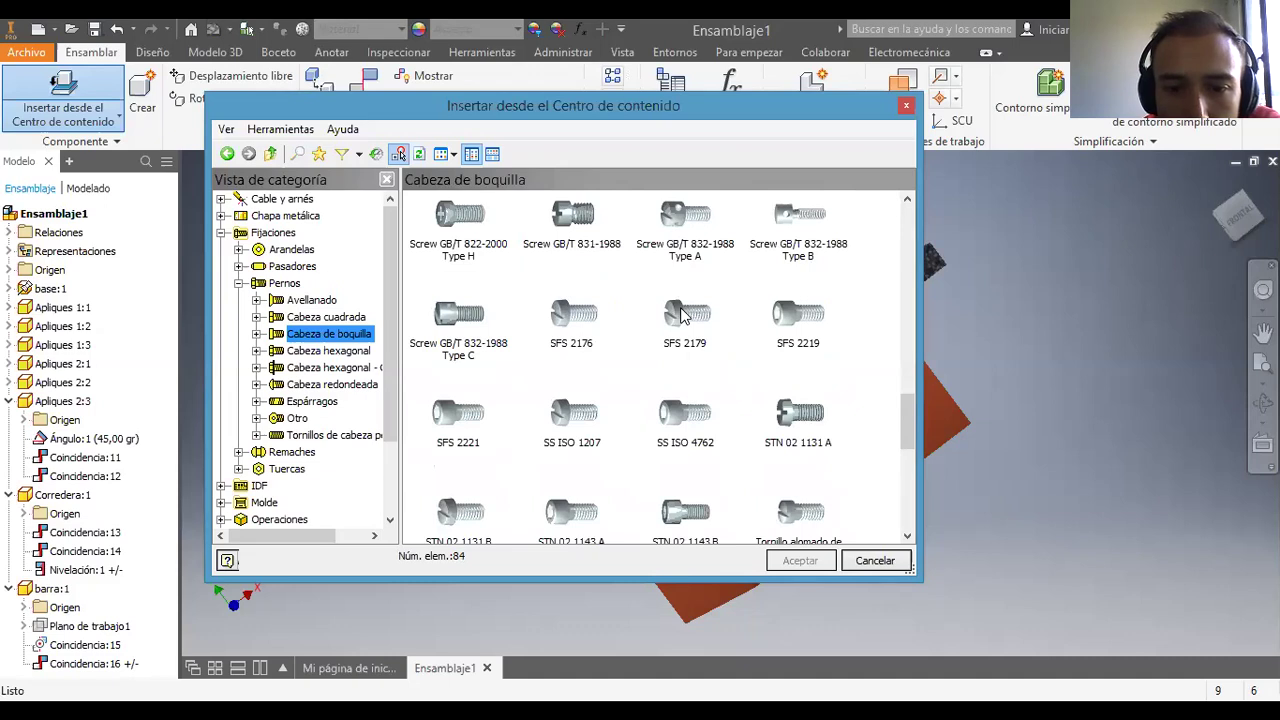
{"action": "scroll", "coordinate": [683, 316], "scroll_direction": "down", "scroll_amount": 3}
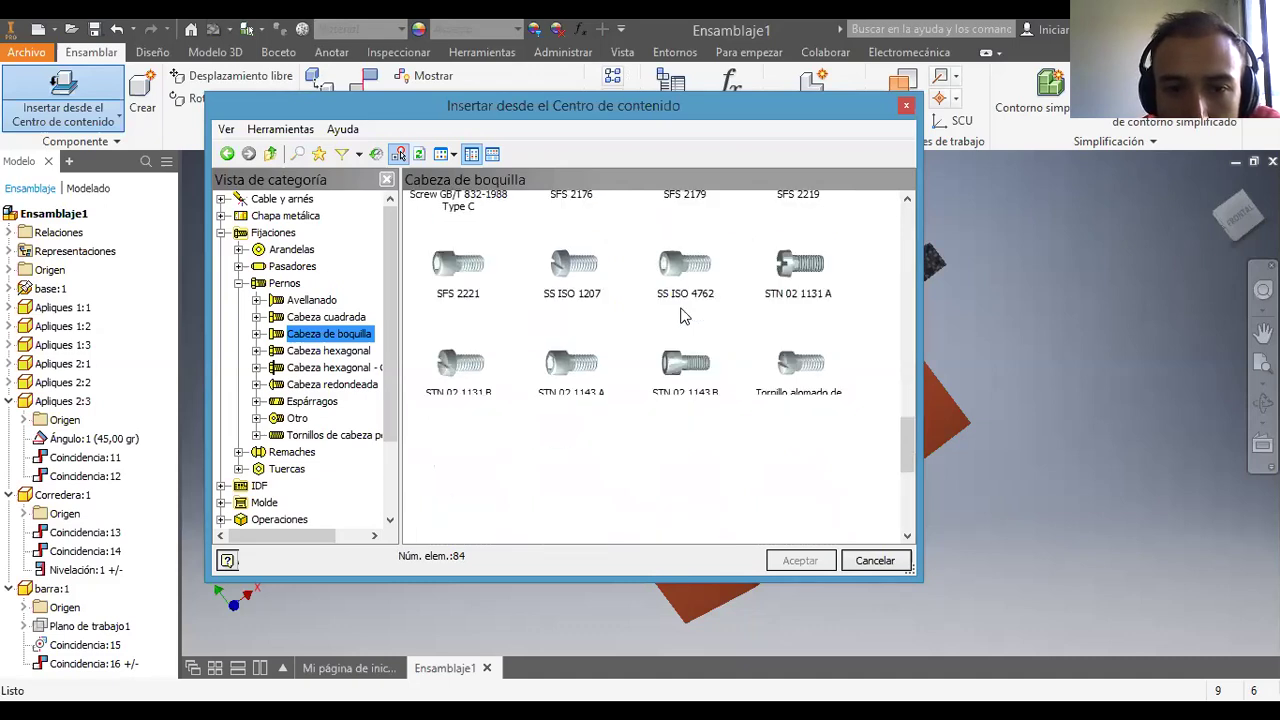
{"action": "scroll", "coordinate": [683, 316], "scroll_direction": "up", "scroll_amount": 3}
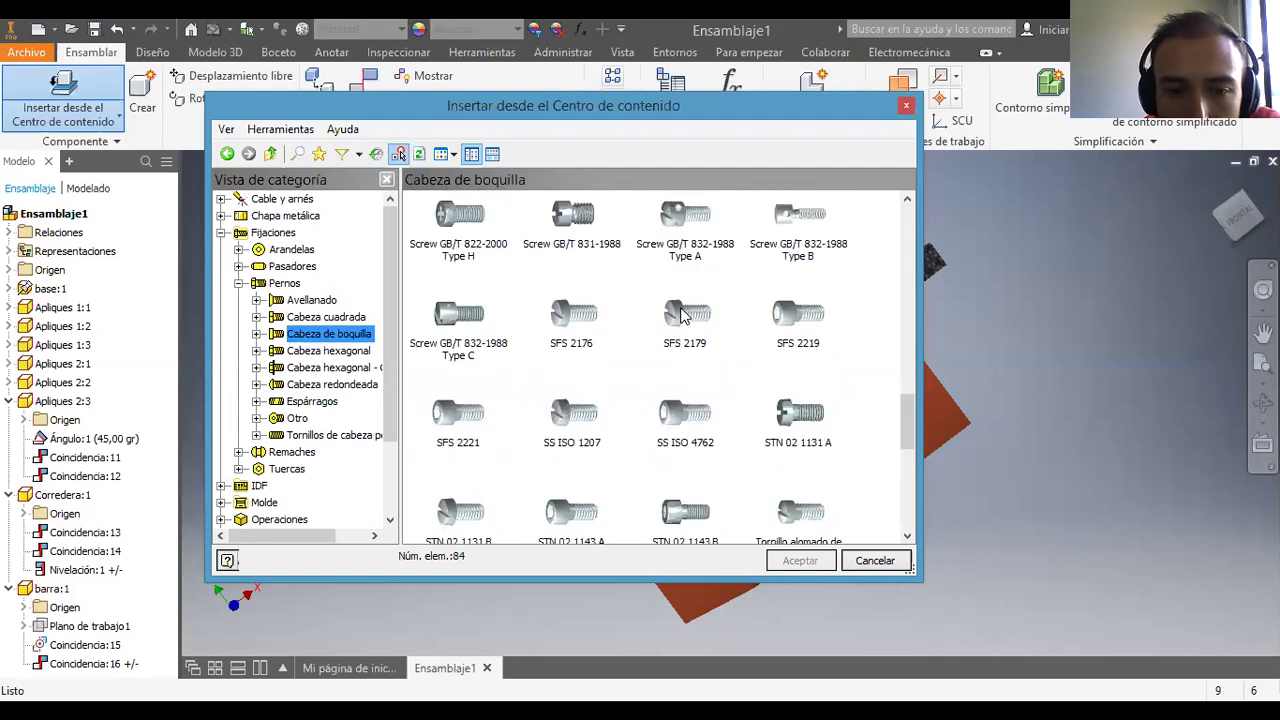
{"action": "scroll", "coordinate": [683, 316], "scroll_direction": "down", "scroll_amount": 3}
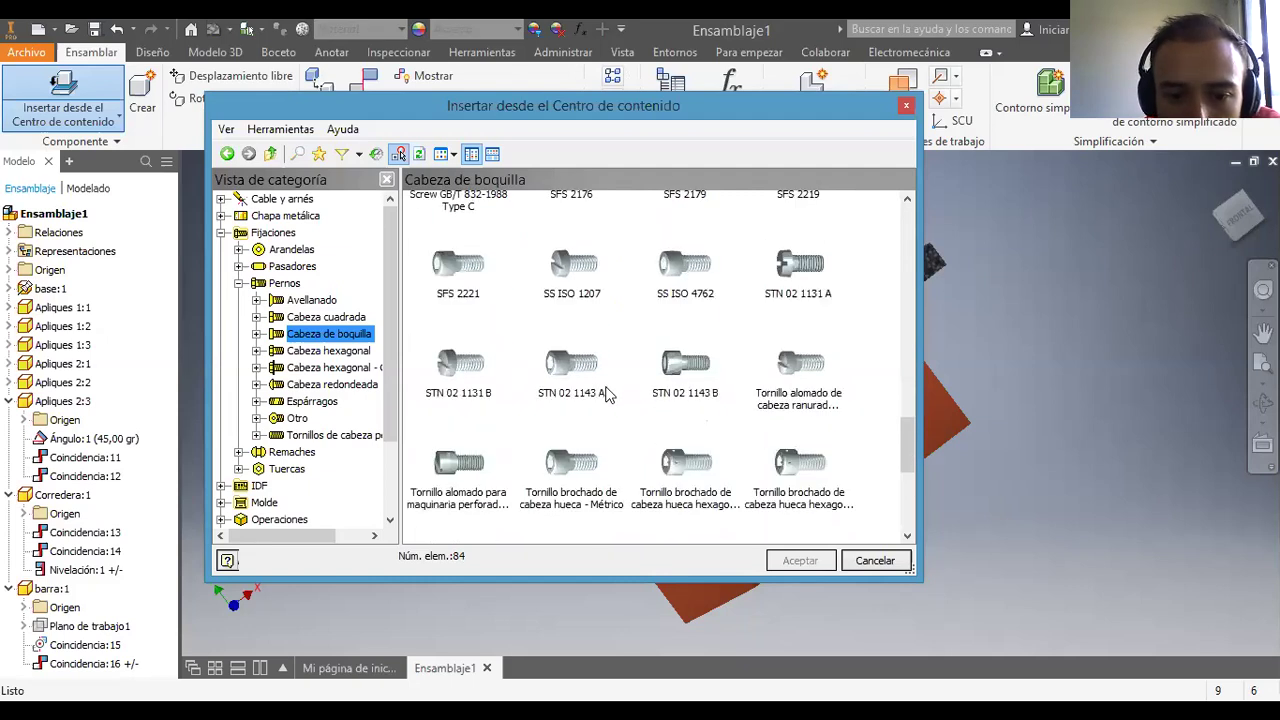
{"action": "left_click", "coordinate": [563, 470]}
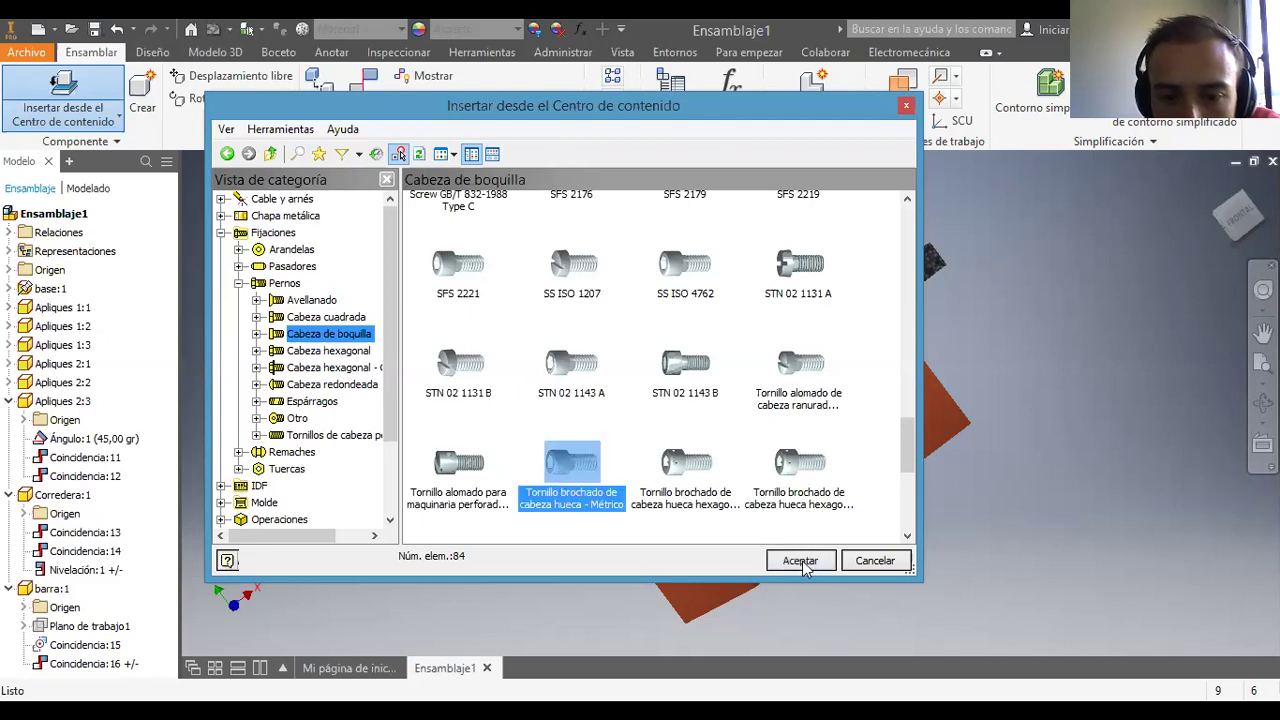
{"action": "left_click", "coordinate": [801, 562]}
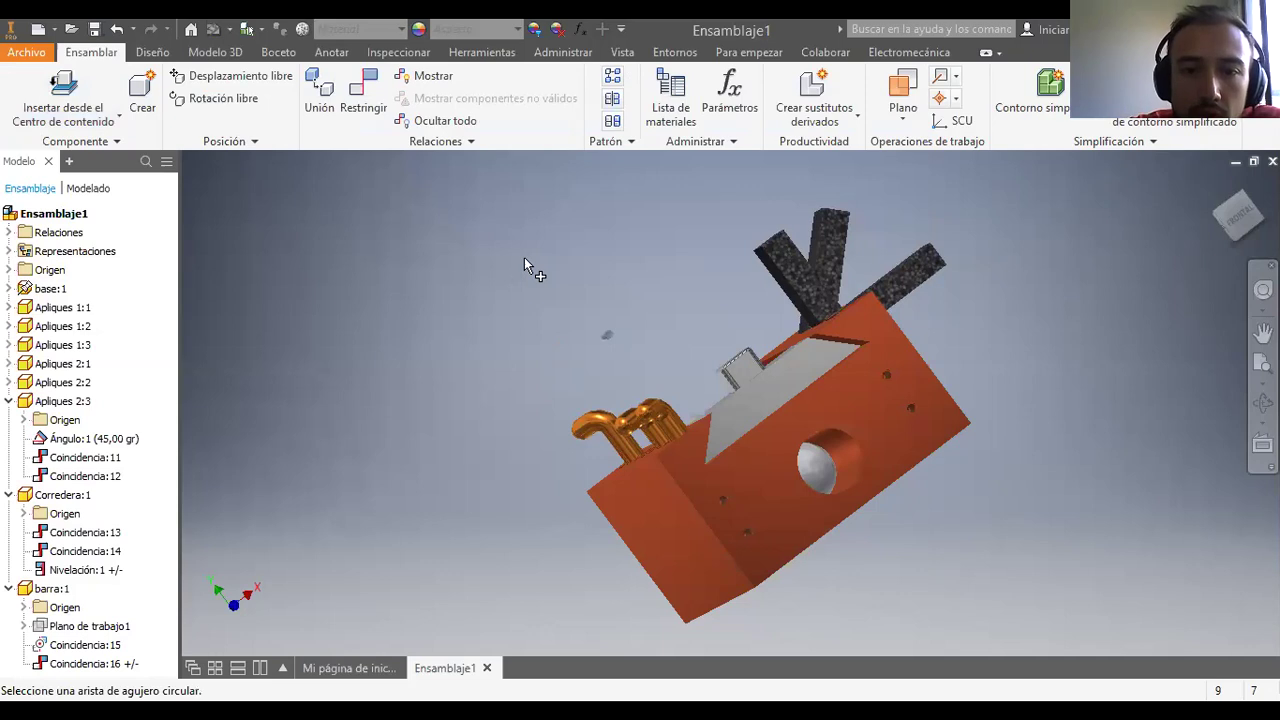
{"action": "scroll", "coordinate": [490, 379], "scroll_direction": "down", "scroll_amount": 5}
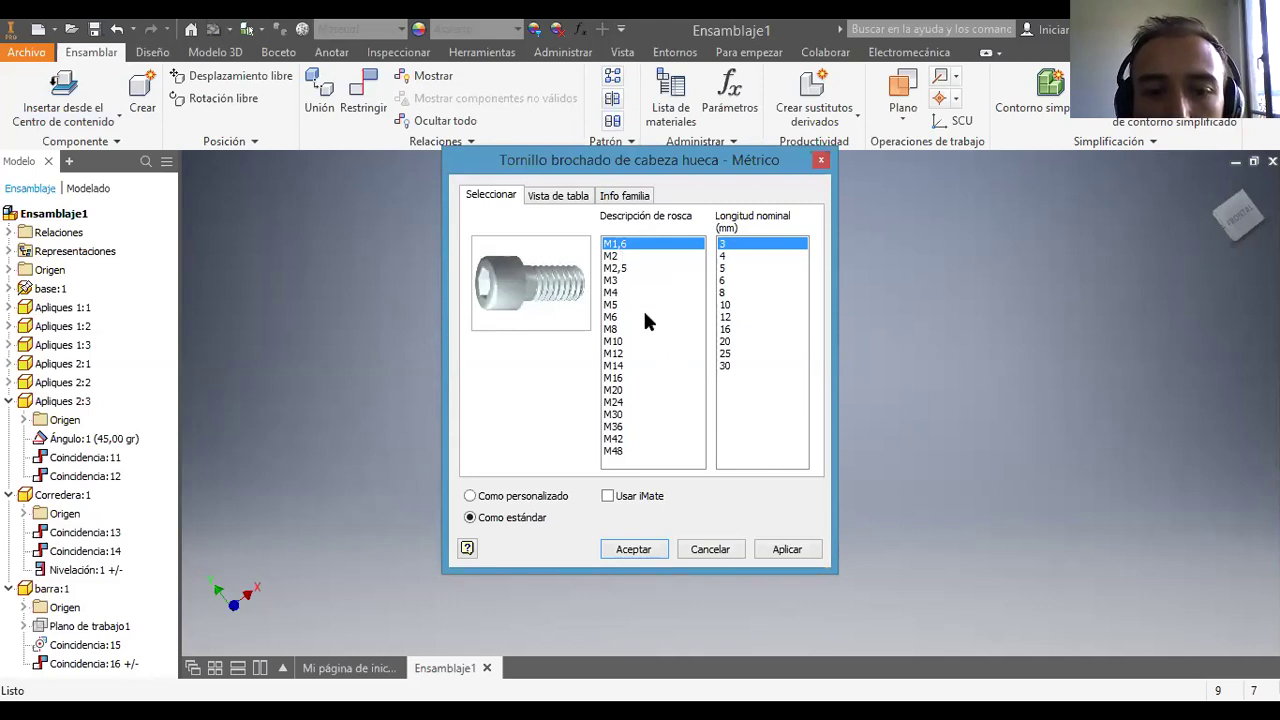
{"action": "left_click", "coordinate": [469, 497]}
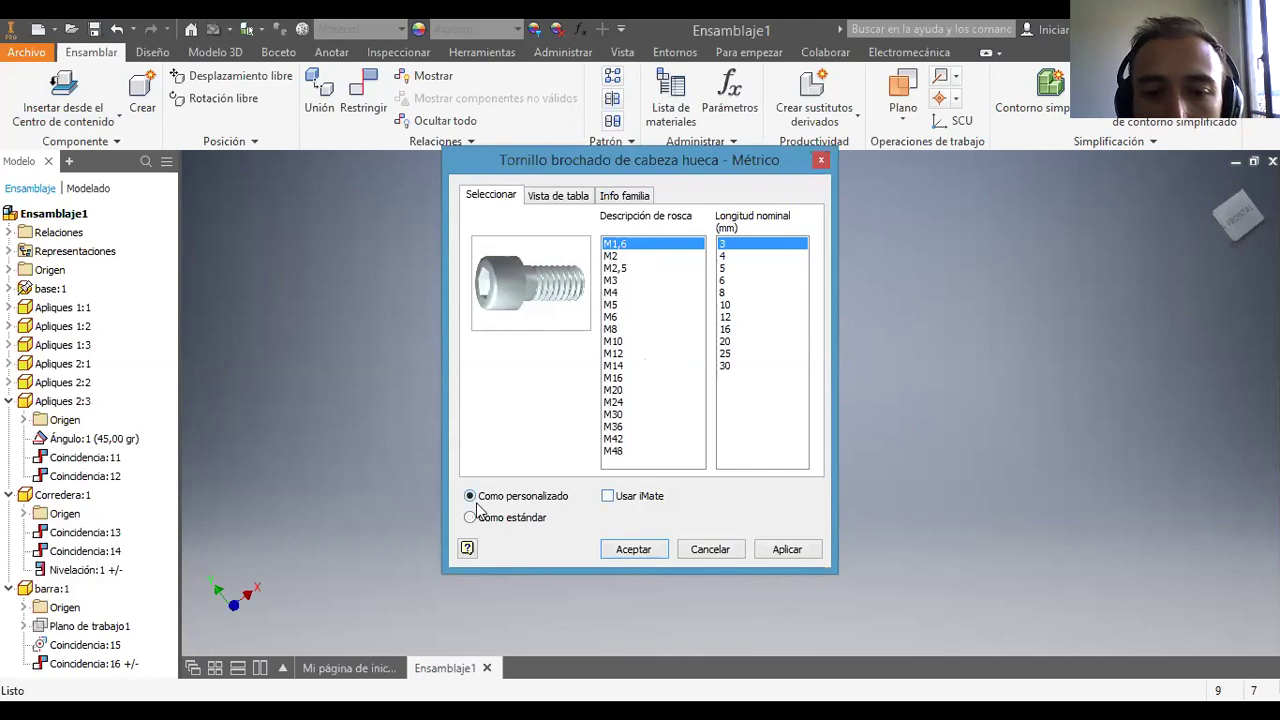
{"action": "left_click", "coordinate": [704, 561]}
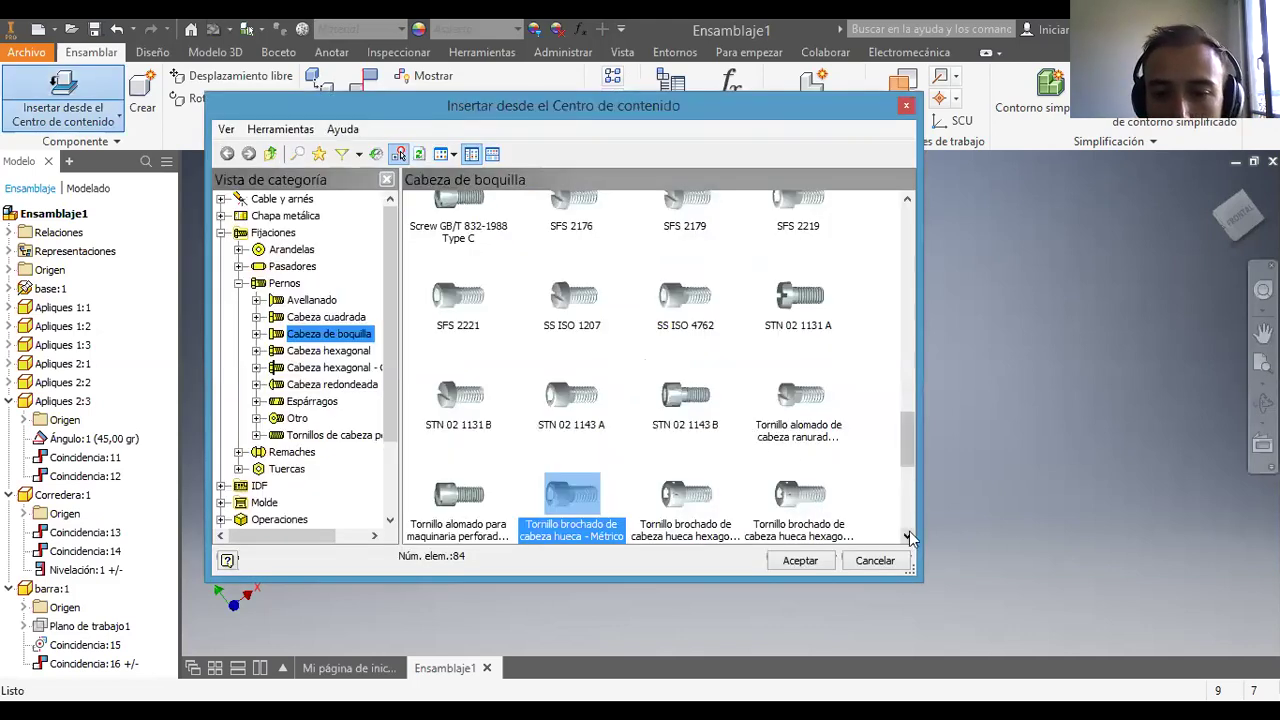
Step: Browse the Cabeza de boquilla screws and open the size selection of the Unbrako ANSI B18.3 Tornillo de cabeza cilíndrica con hueco hexagonal UNF - Métrico
{"action": "left_click", "coordinate": [908, 537]}
{"action": "left_click", "coordinate": [908, 537]}
{"action": "left_click", "coordinate": [908, 537]}
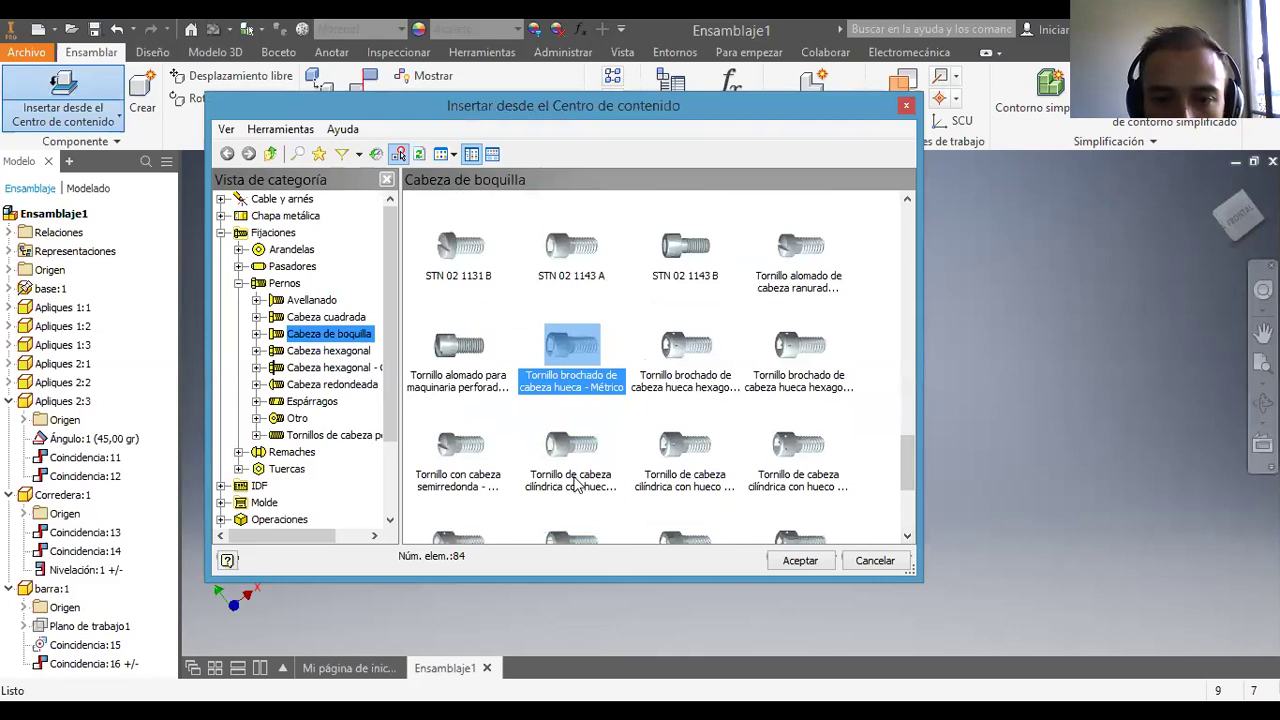
{"action": "scroll", "coordinate": [600, 462], "scroll_direction": "down", "scroll_amount": 1}
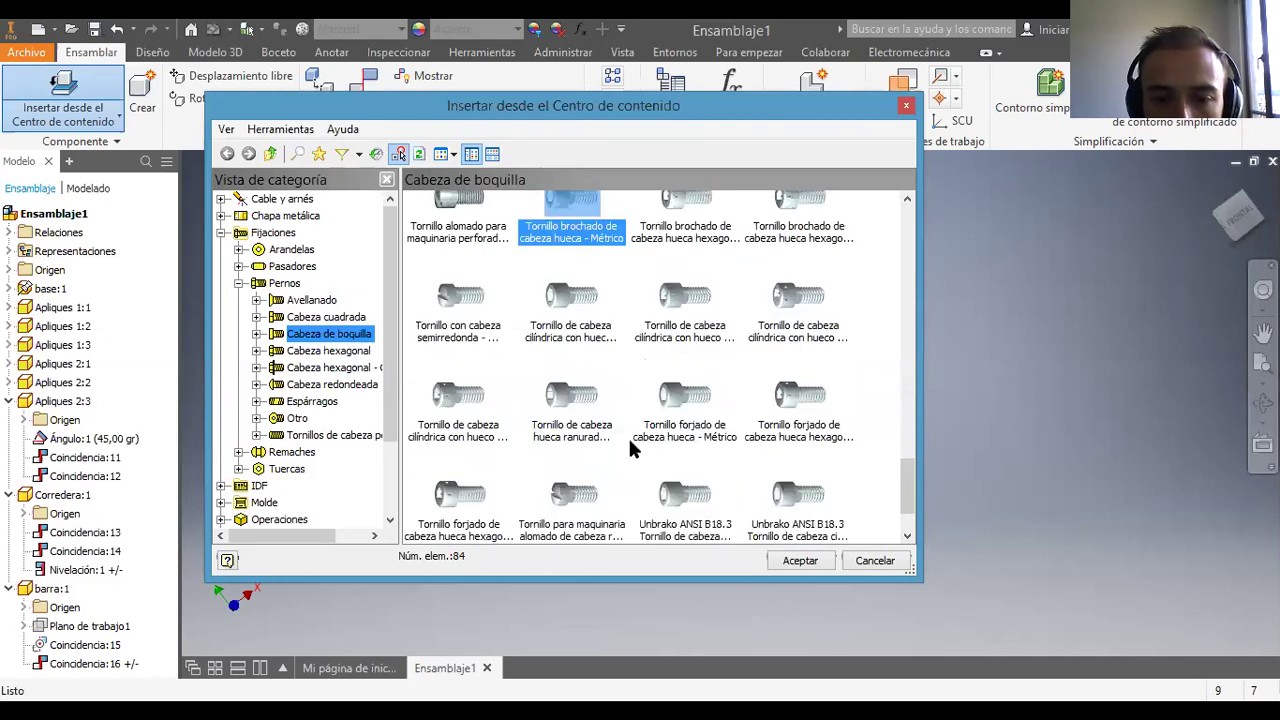
{"action": "scroll", "coordinate": [630, 450], "scroll_direction": "down", "scroll_amount": 1}
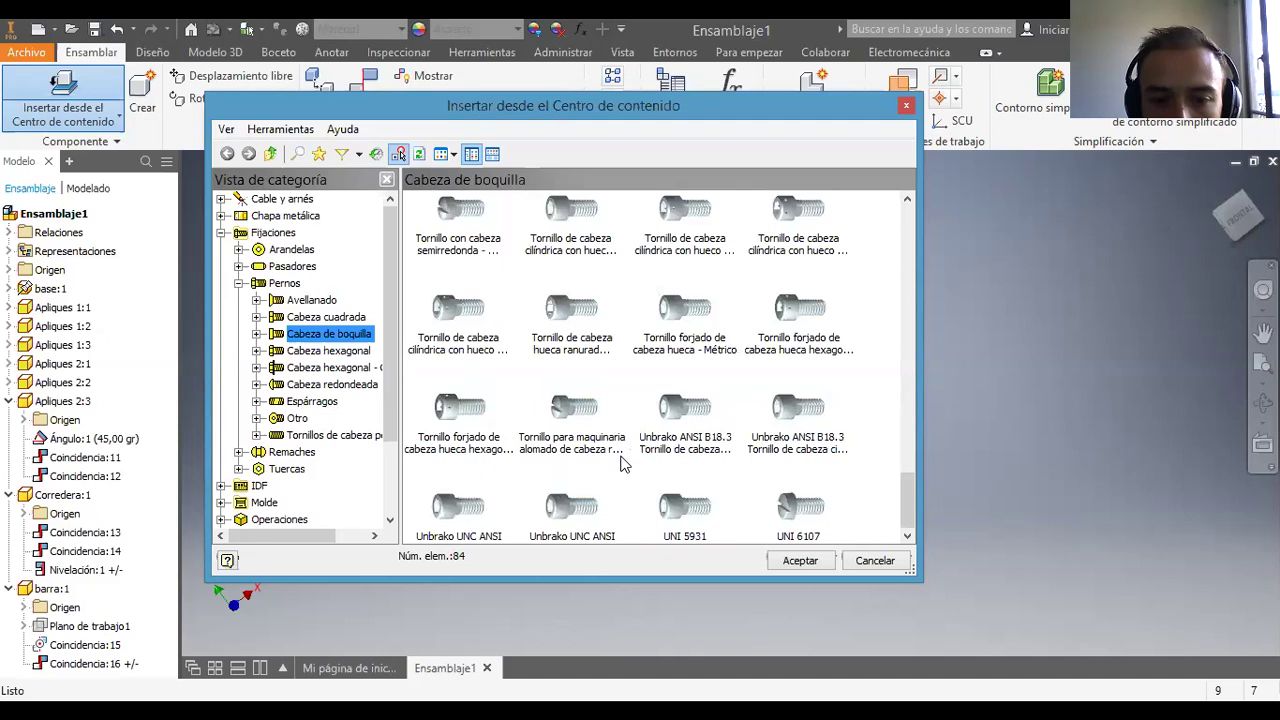
{"action": "left_click", "coordinate": [684, 405]}
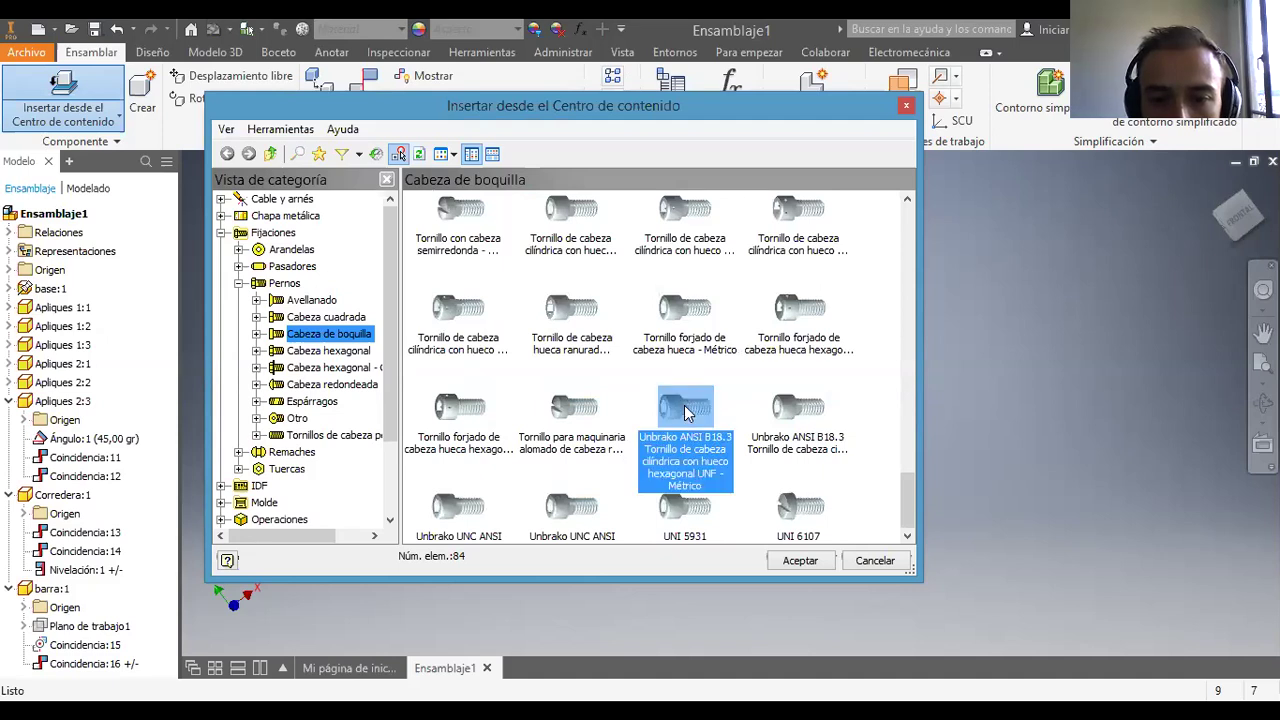
{"action": "left_click", "coordinate": [789, 562]}
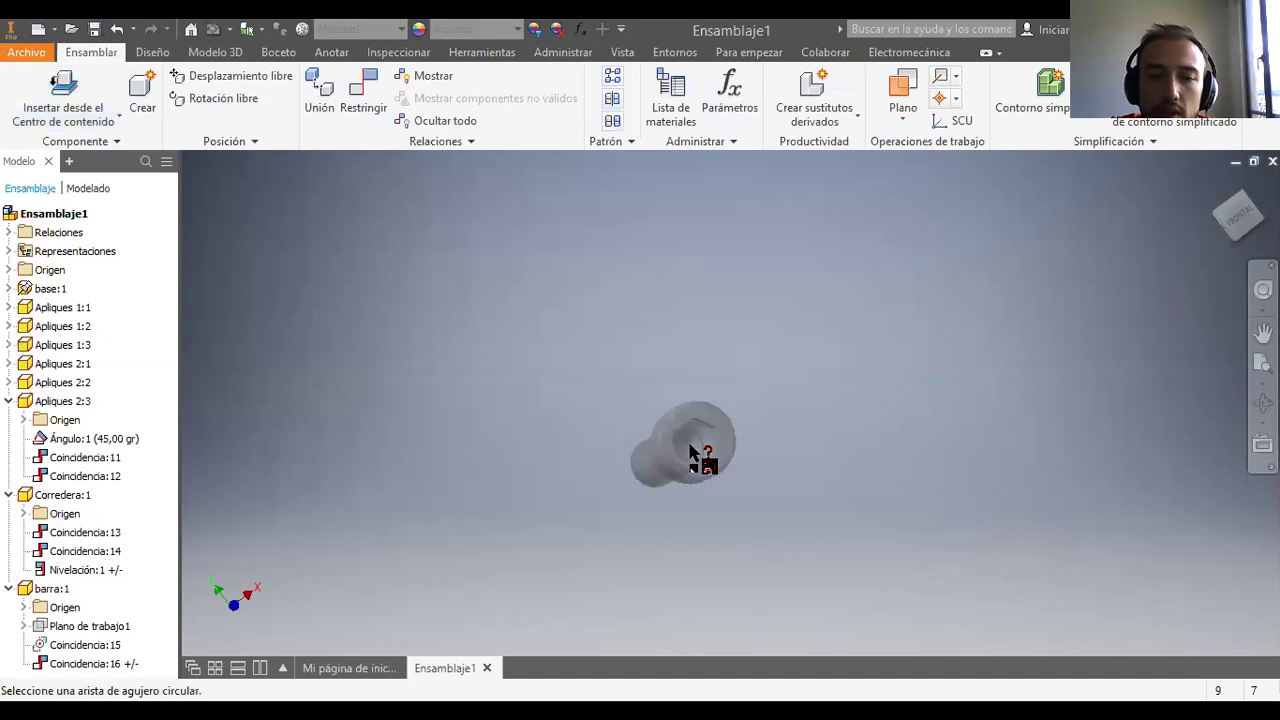
{"action": "left_click", "coordinate": [690, 450]}
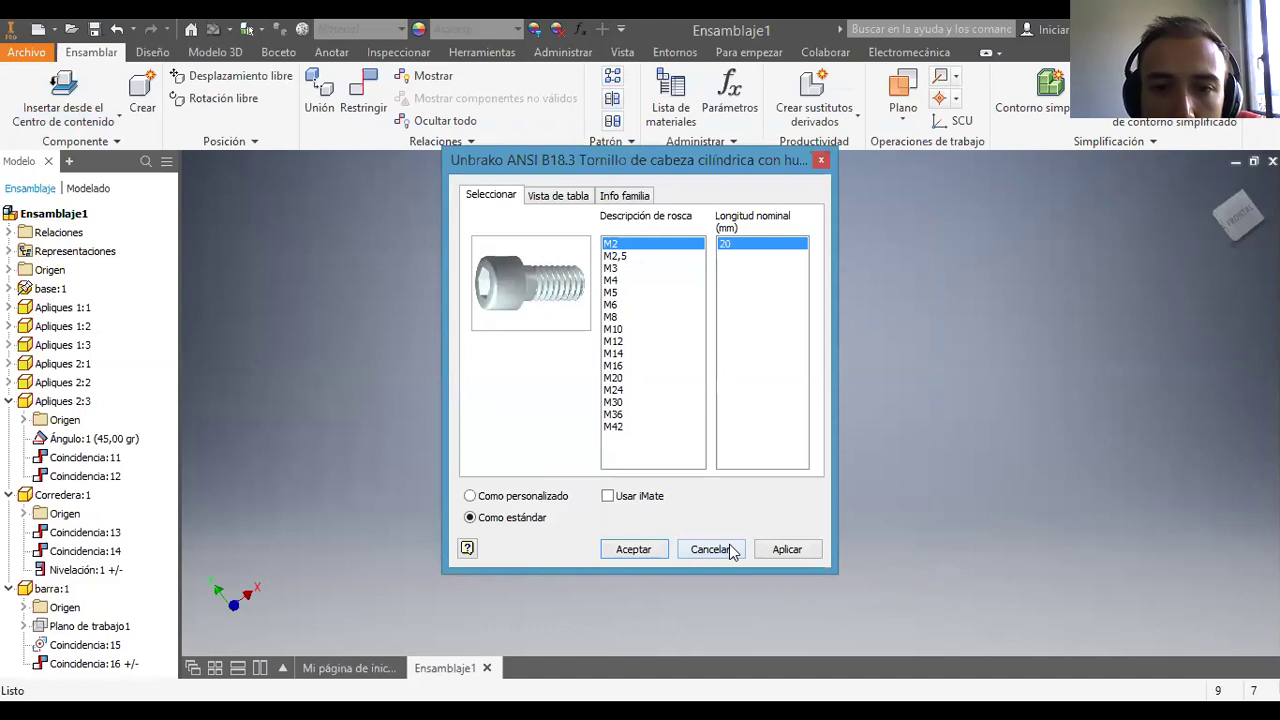
Step: Review the Unbrako ANSI B18.3 screw's dimension table and family information, and leave without inserting it
{"action": "left_click", "coordinate": [556, 196]}
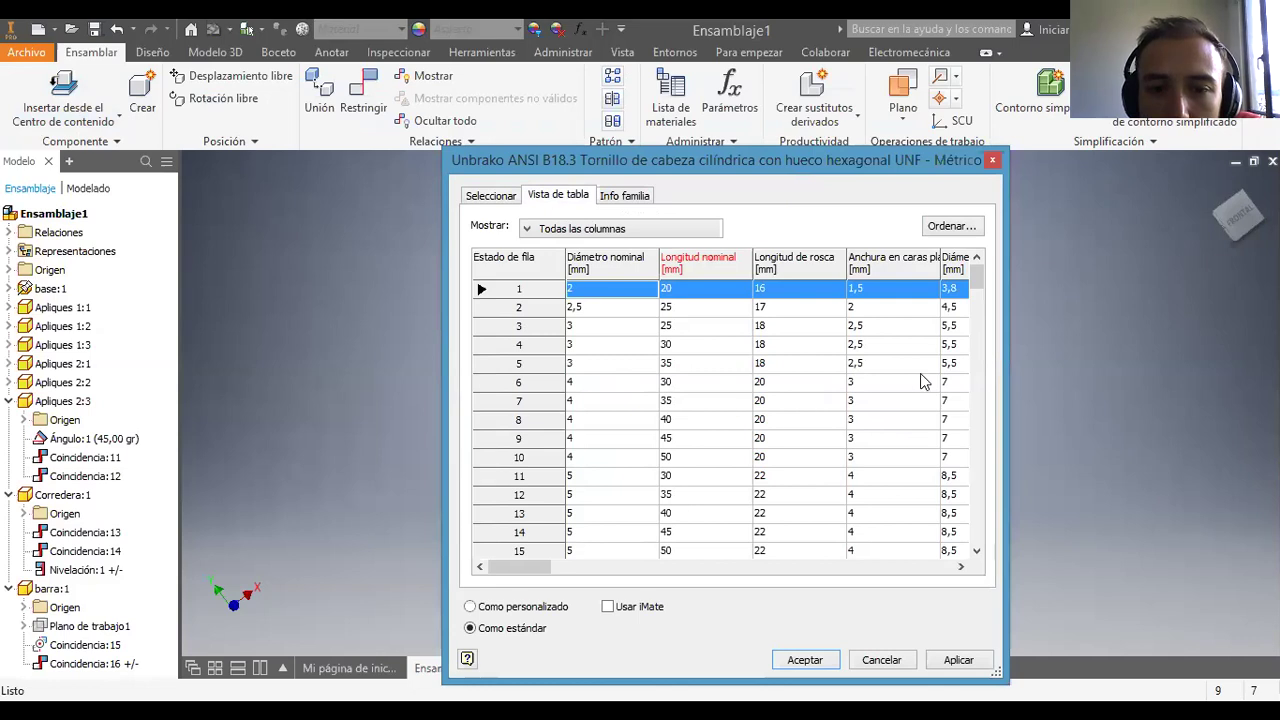
{"action": "left_click_drag", "start_coordinate": [986, 275], "coordinate": [976, 366]}
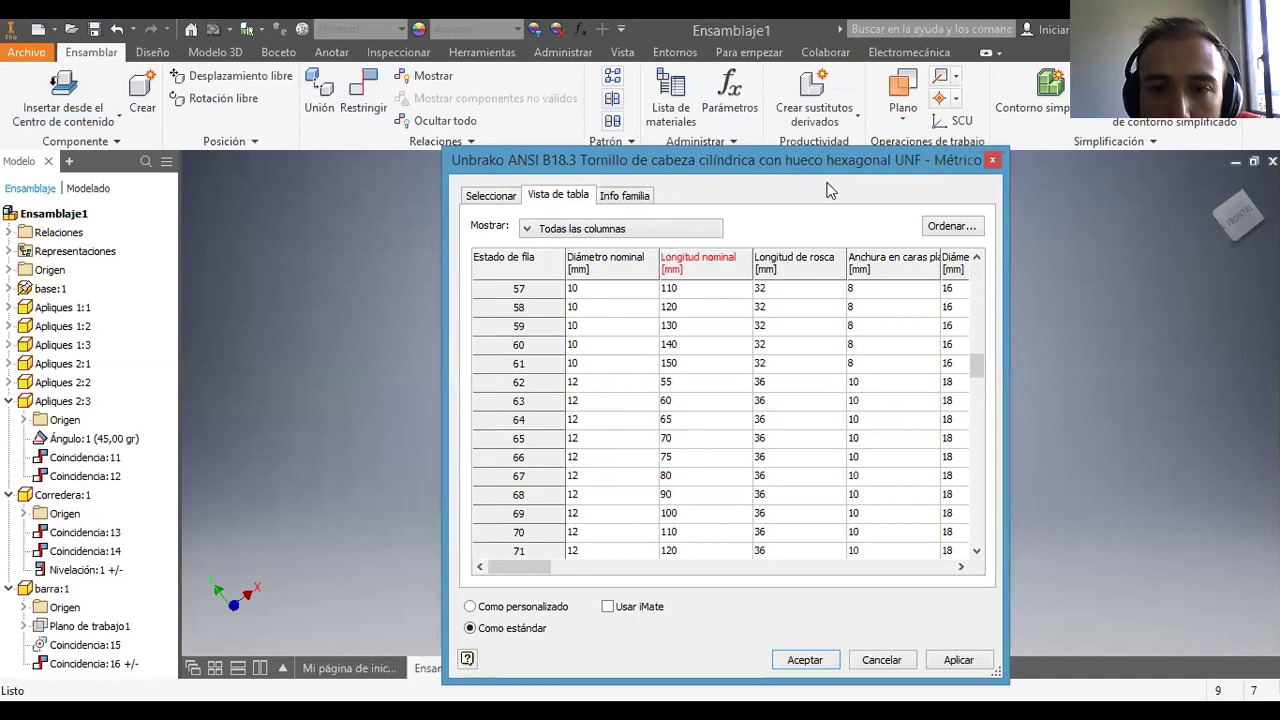
{"action": "left_click", "coordinate": [606, 196]}
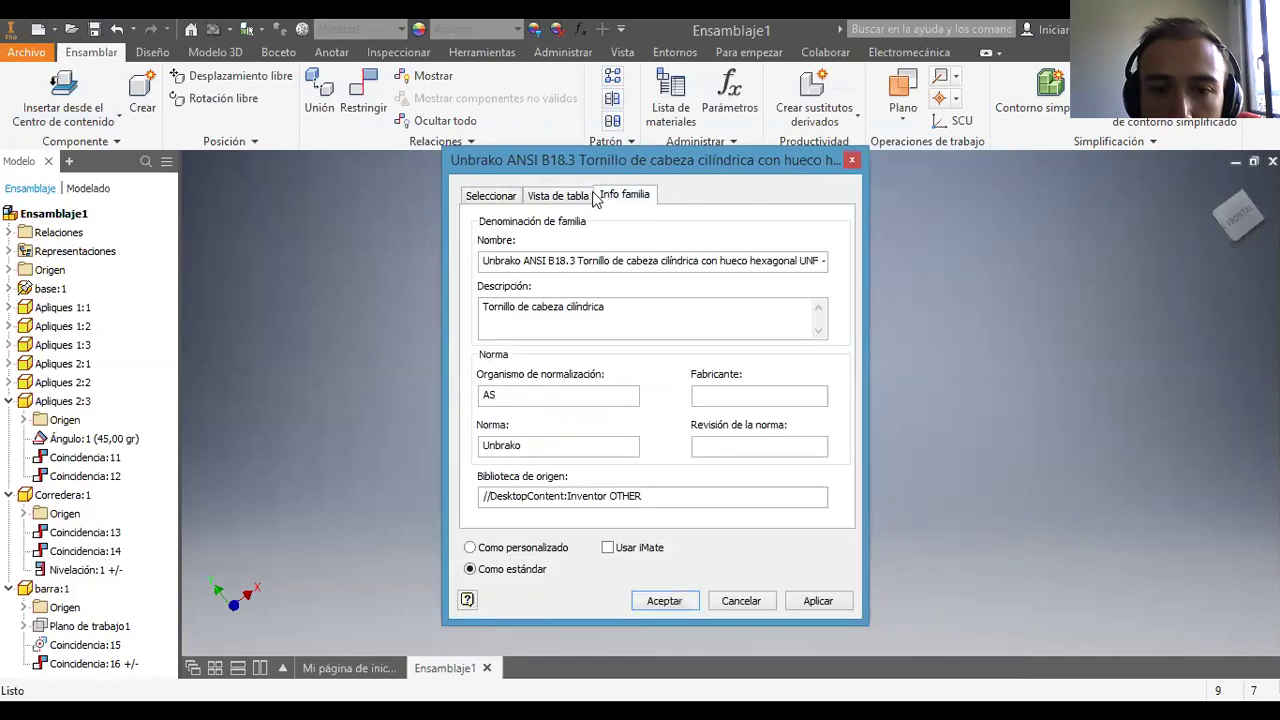
{"action": "left_click", "coordinate": [745, 604]}
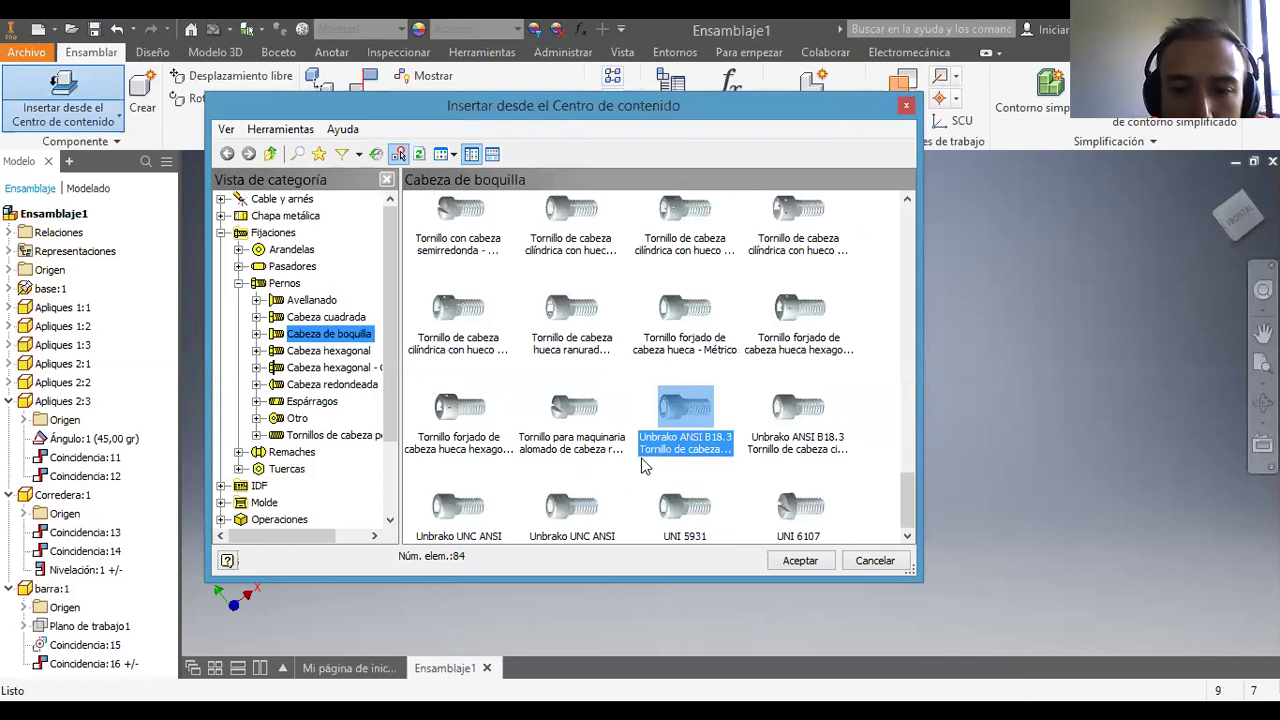
Step: Check the thread sizes and lengths of the Tornillo forjado de cabeza hueca hexagonal perforada - 6 agujeros - Métrico without inserting it
{"action": "left_click", "coordinate": [472, 430]}
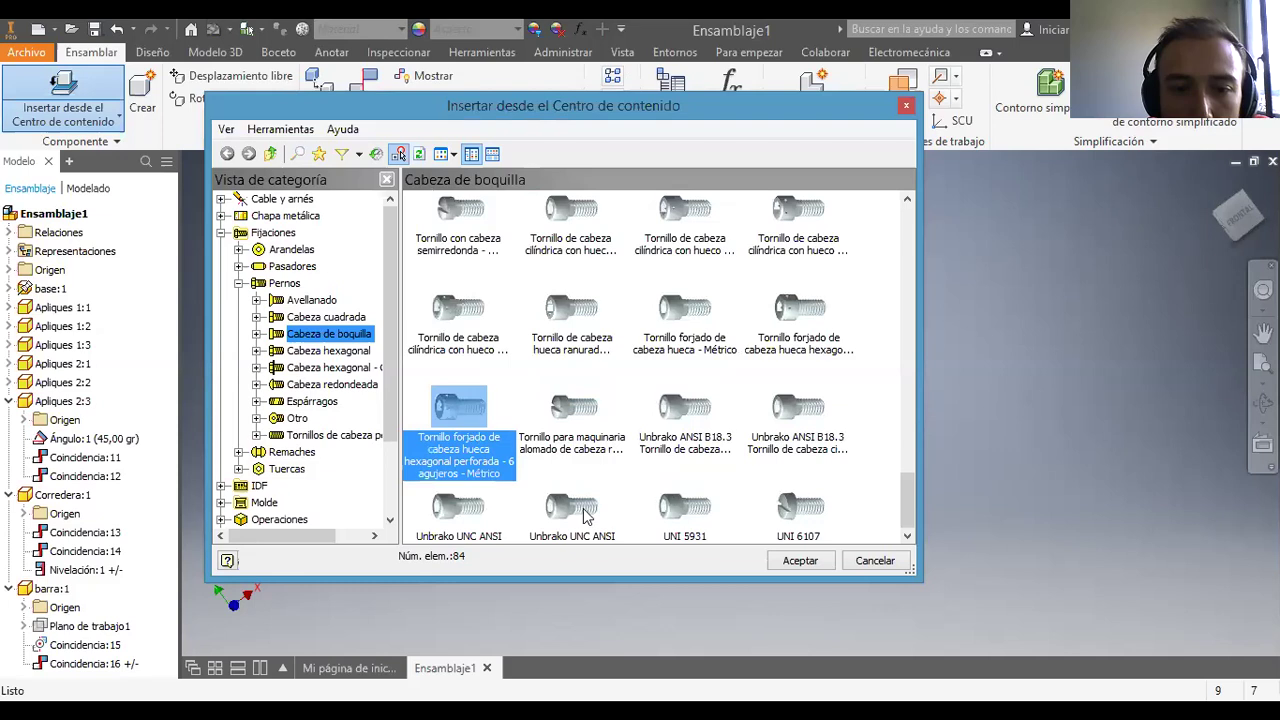
{"action": "left_click", "coordinate": [799, 561]}
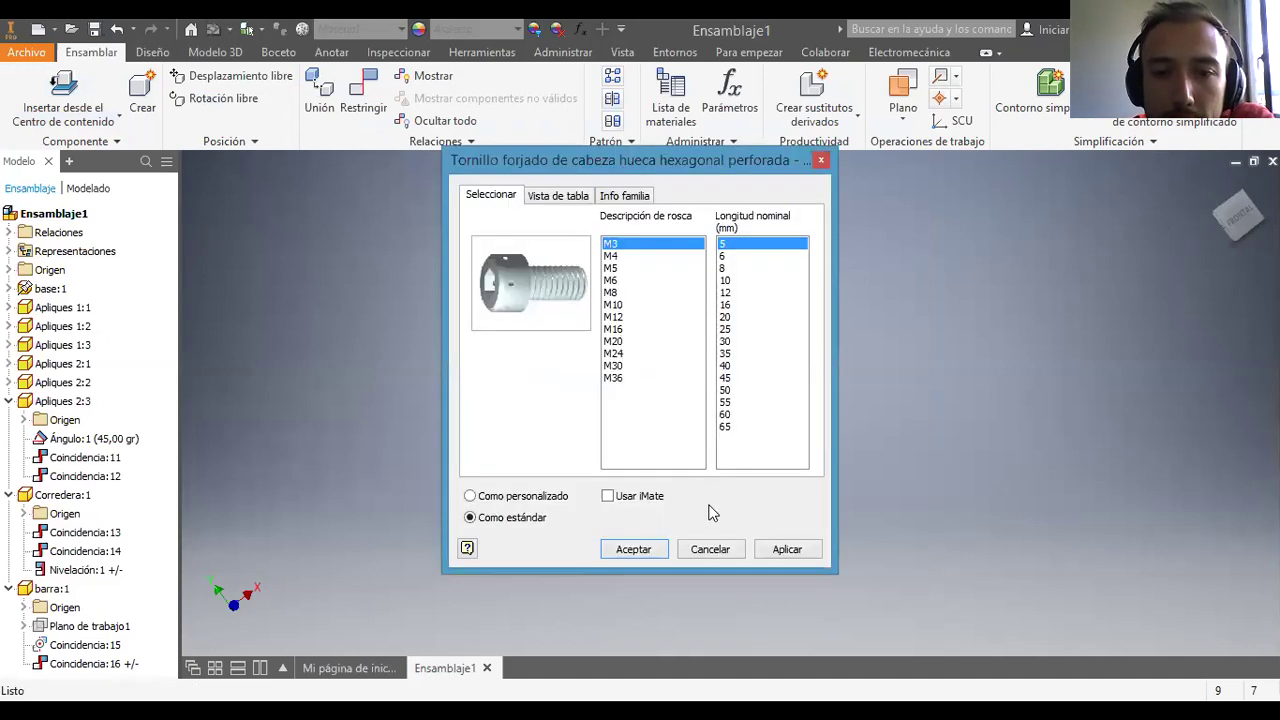
{"action": "left_click", "coordinate": [730, 560]}
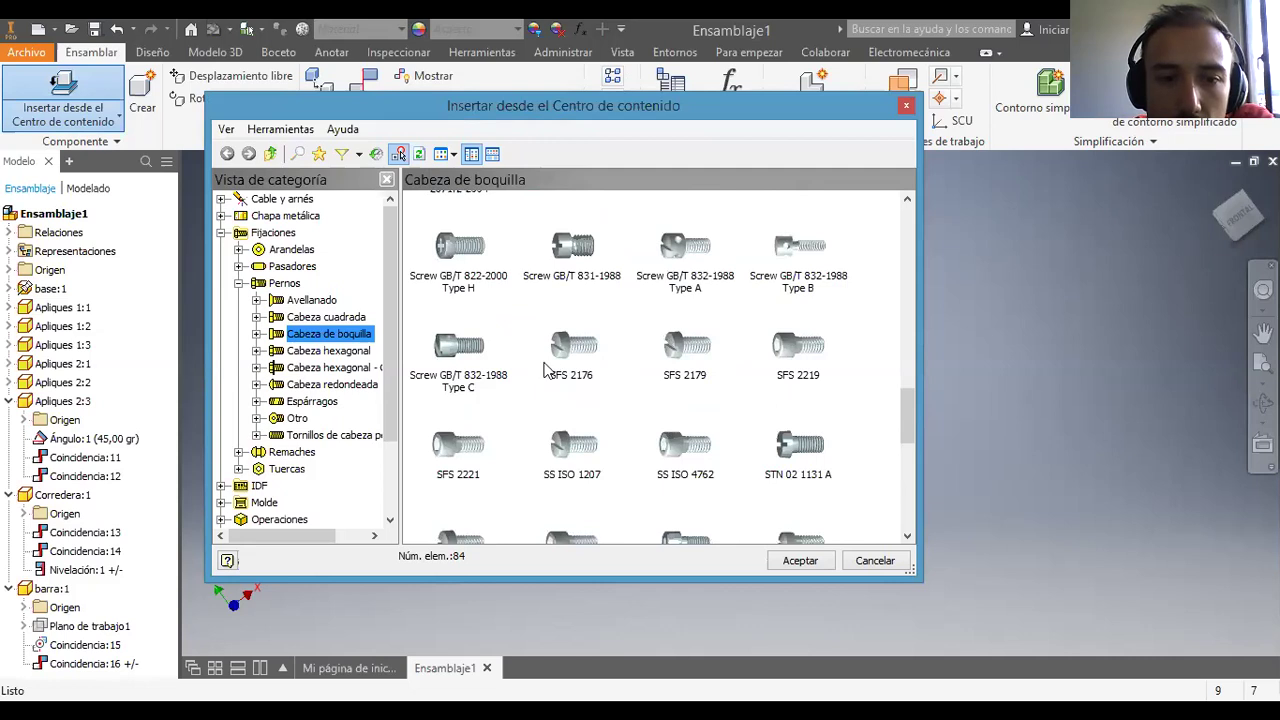
Step: Check the thread sizes, lengths and thread type of the Unbrako UNC ANSI B18.3 hexagon socket screw without inserting it
{"action": "scroll", "coordinate": [546, 370], "scroll_direction": "down", "scroll_amount": 6}
{"action": "scroll", "coordinate": [546, 368], "scroll_direction": "up", "scroll_amount": 3}
{"action": "scroll", "coordinate": [546, 368], "scroll_direction": "down", "scroll_amount": 3}
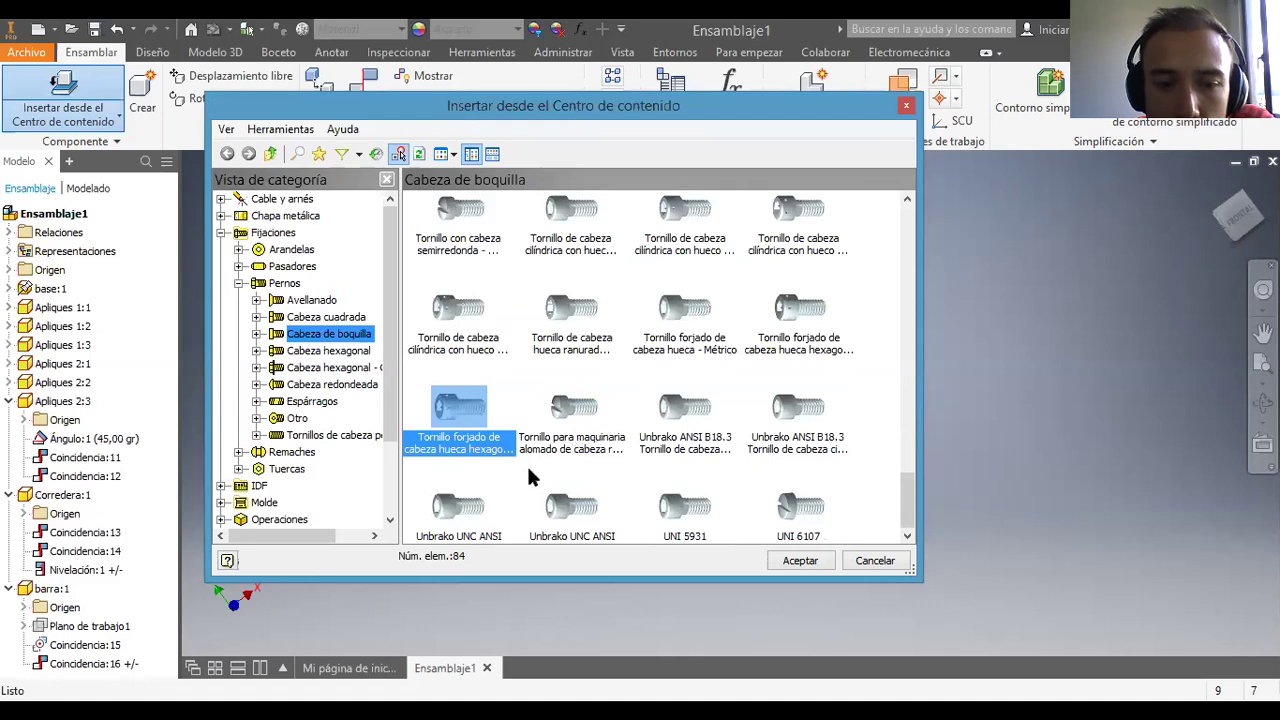
{"action": "left_click", "coordinate": [800, 561]}
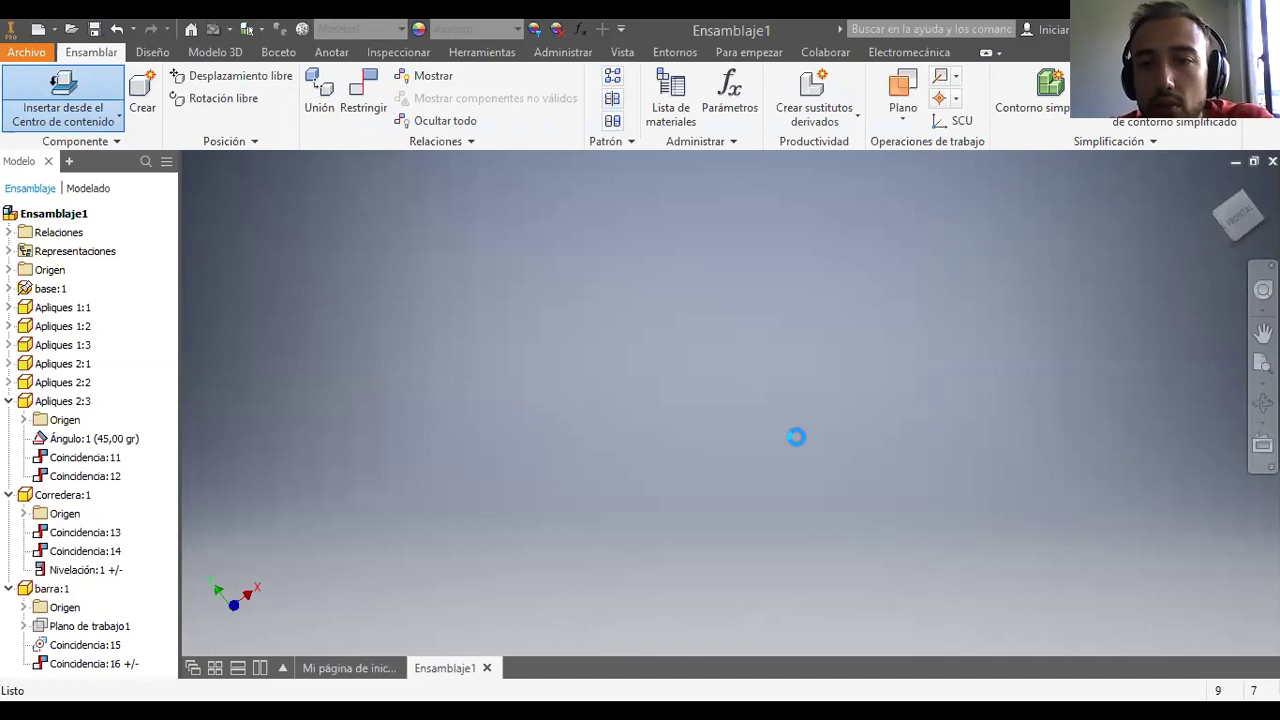
{"action": "left_click", "coordinate": [797, 439]}
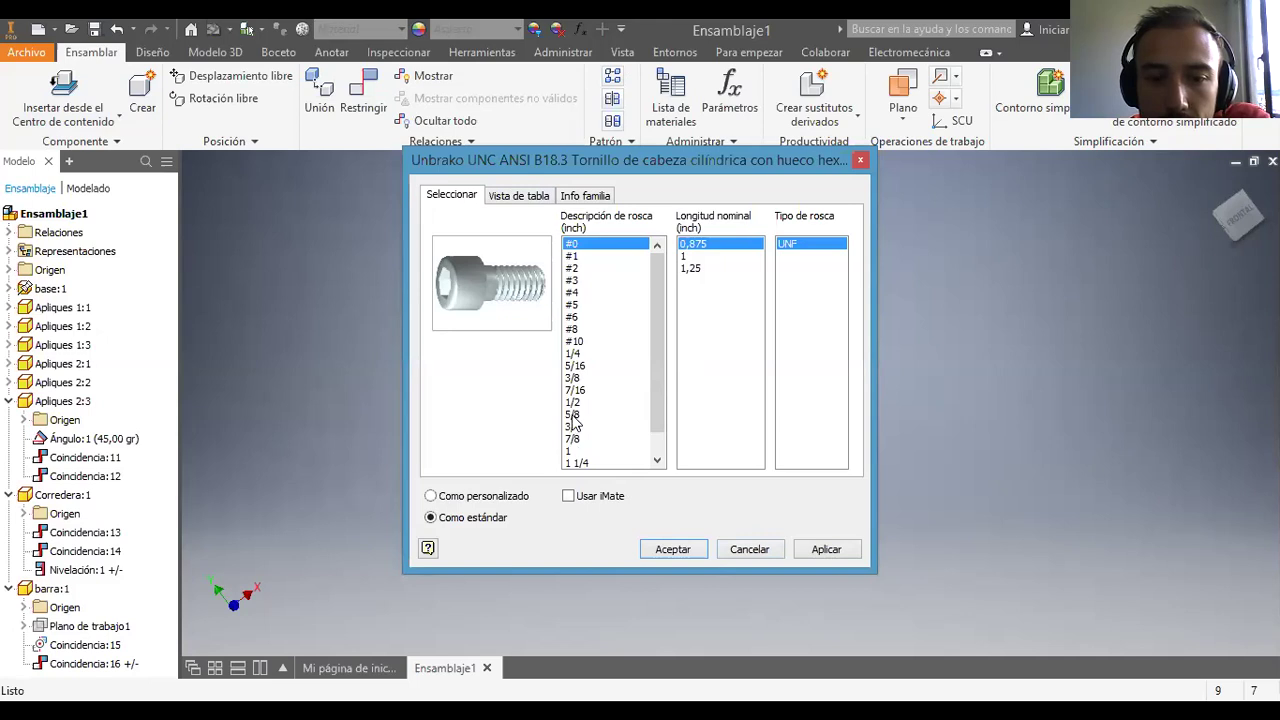
{"action": "left_click", "coordinate": [750, 549]}
Step: Check the sizes and lengths available for the Screw GB/T 13806.1-1992 Type A without inserting it
{"action": "scroll", "coordinate": [658, 405], "scroll_direction": "up", "scroll_amount": 1}
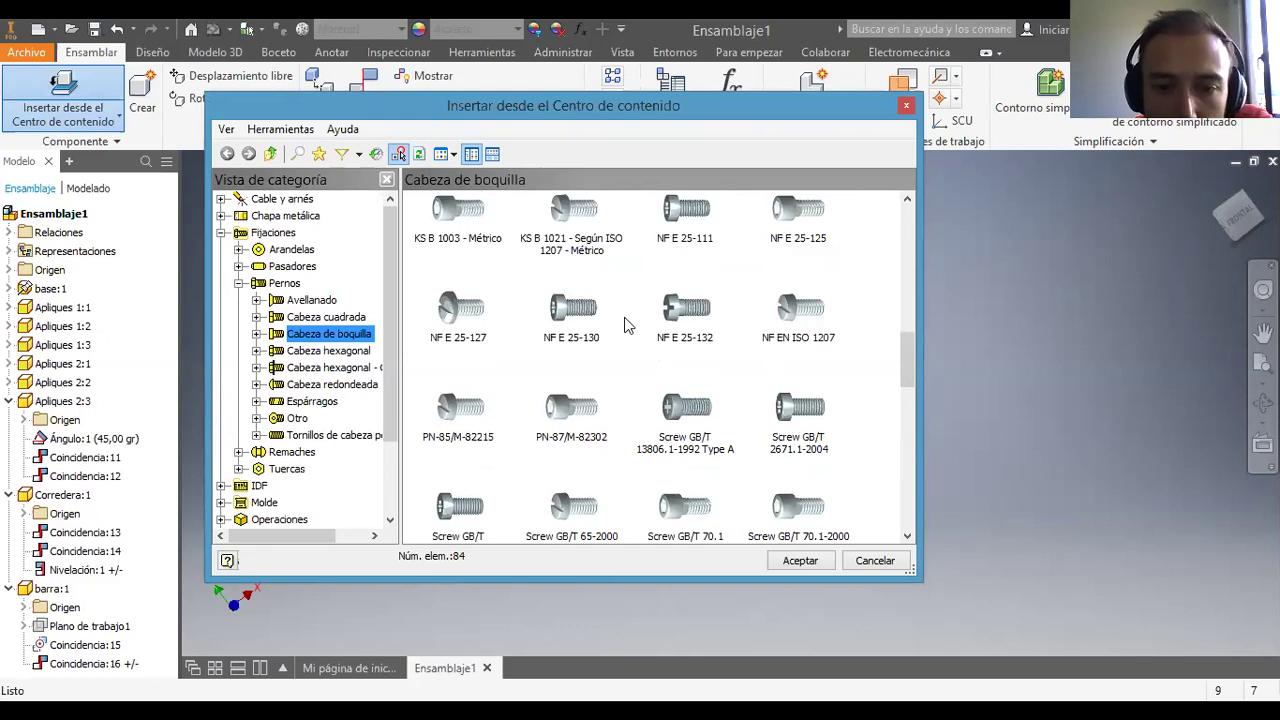
{"action": "left_click", "coordinate": [706, 406]}
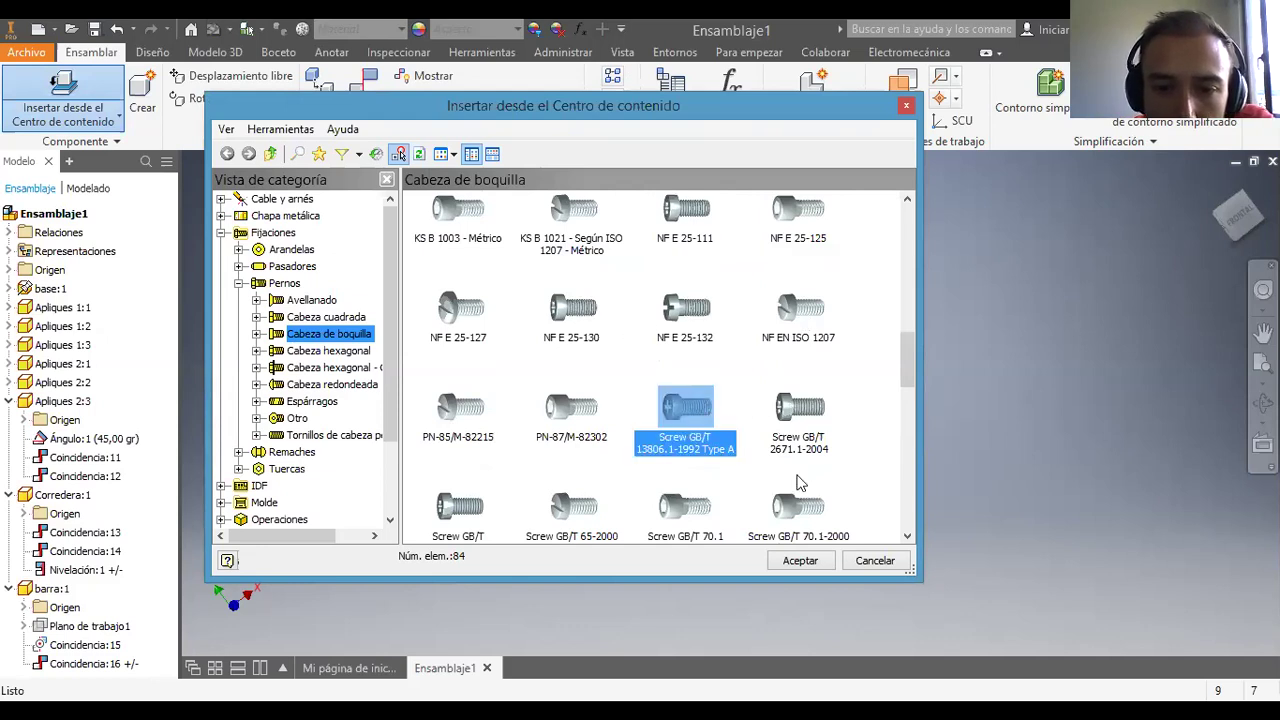
{"action": "left_click", "coordinate": [800, 560]}
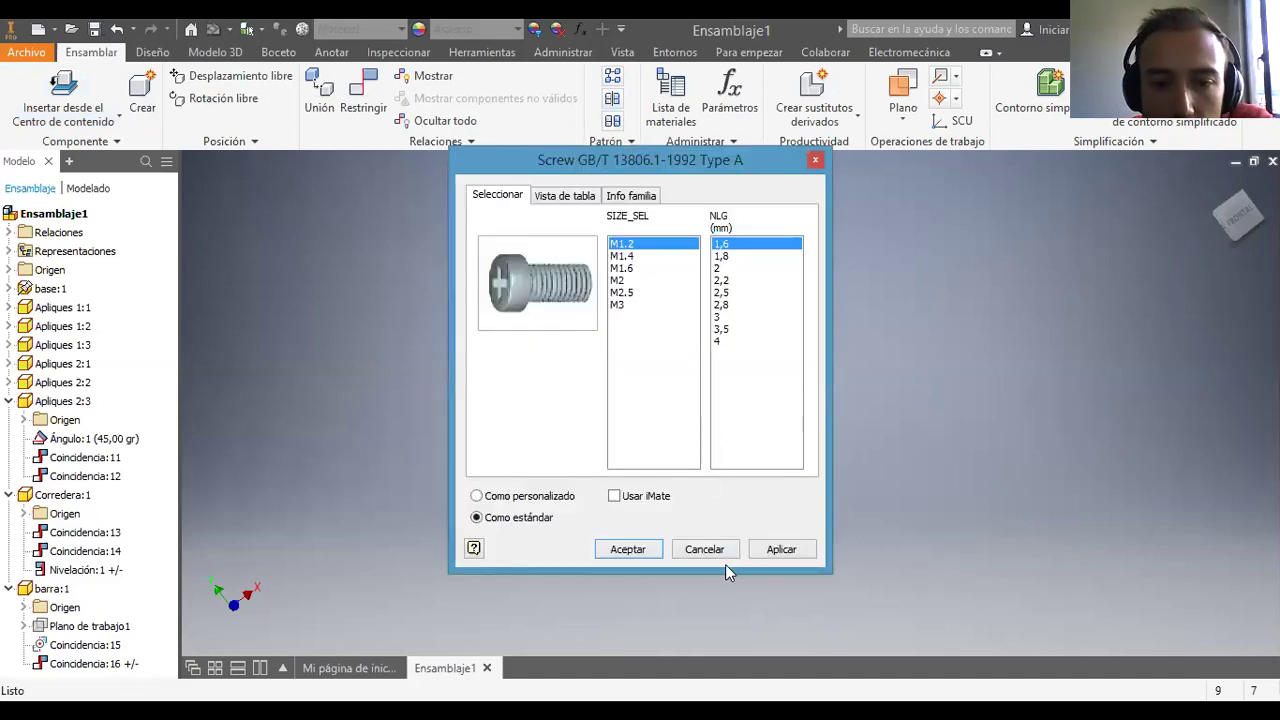
{"action": "left_click", "coordinate": [707, 550]}
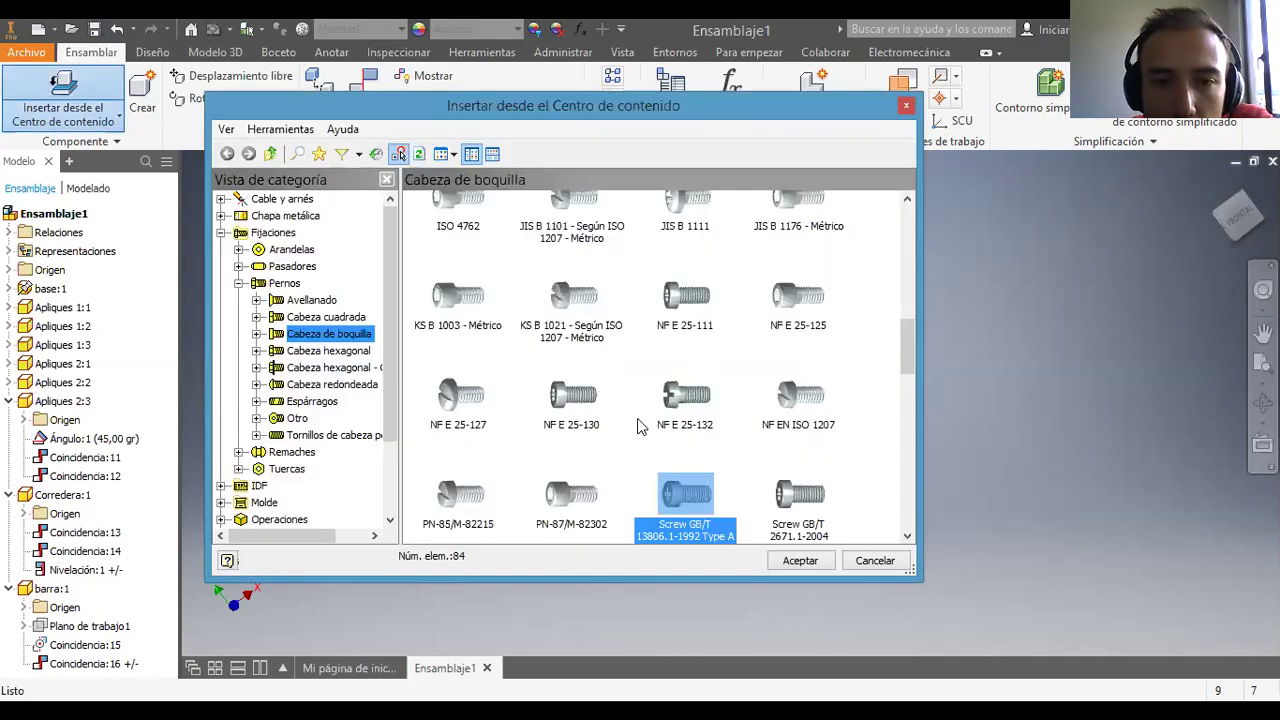
Step: Check the thread sizes and lengths of the AS 1420 - Métrico screw, and close the Centro de contenido without inserting anything
{"action": "scroll", "coordinate": [652, 367], "scroll_direction": "up", "scroll_amount": 3}
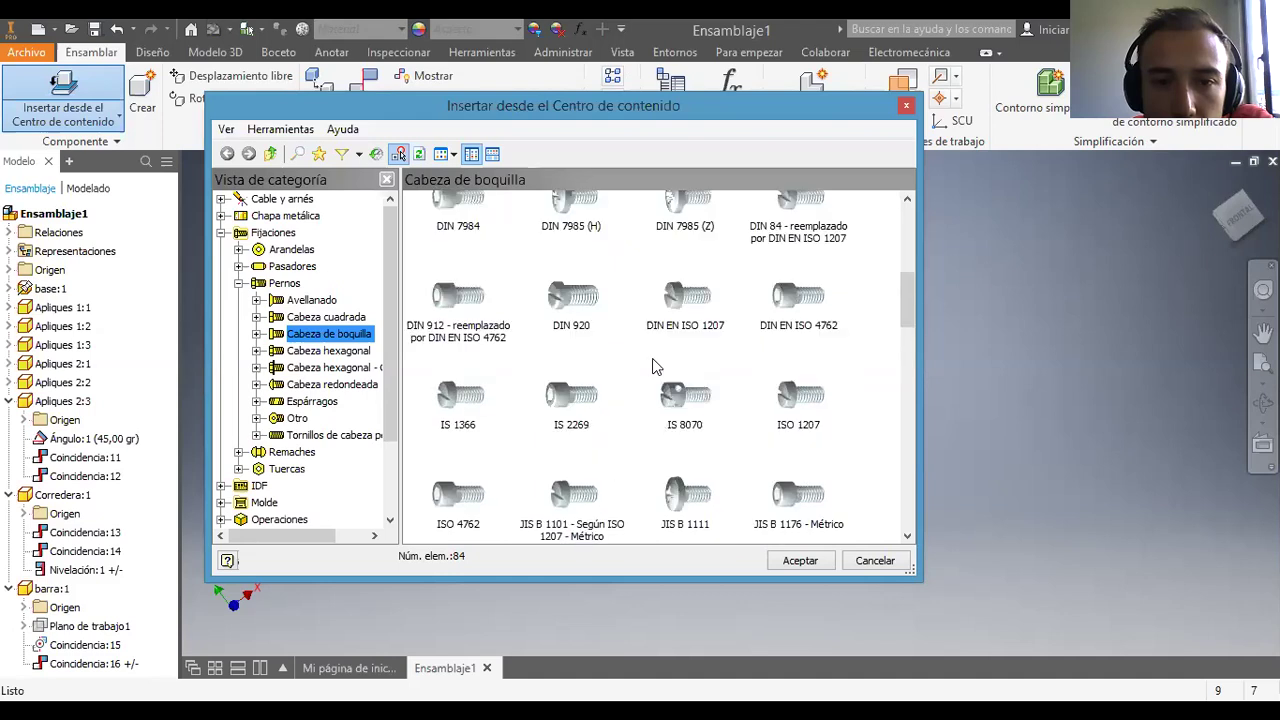
{"action": "scroll", "coordinate": [655, 367], "scroll_direction": "up", "scroll_amount": 2}
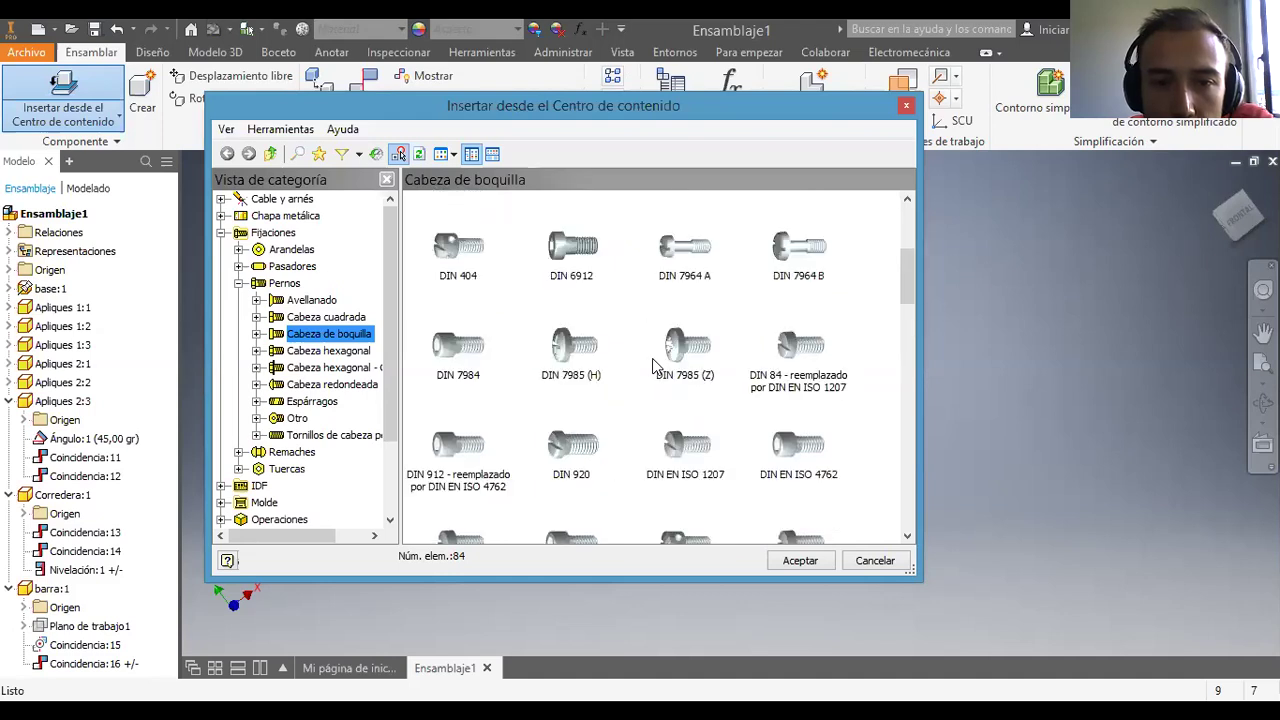
{"action": "scroll", "coordinate": [610, 292], "scroll_direction": "up", "scroll_amount": 3}
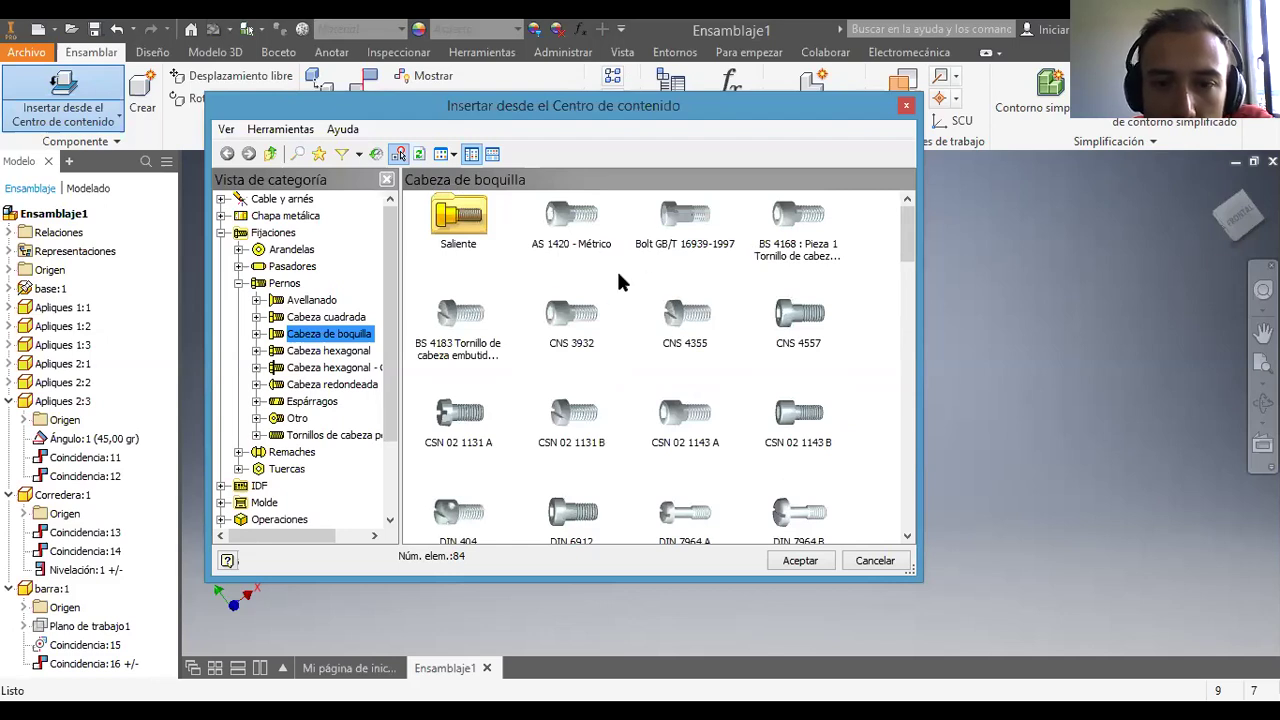
{"action": "left_click", "coordinate": [590, 225]}
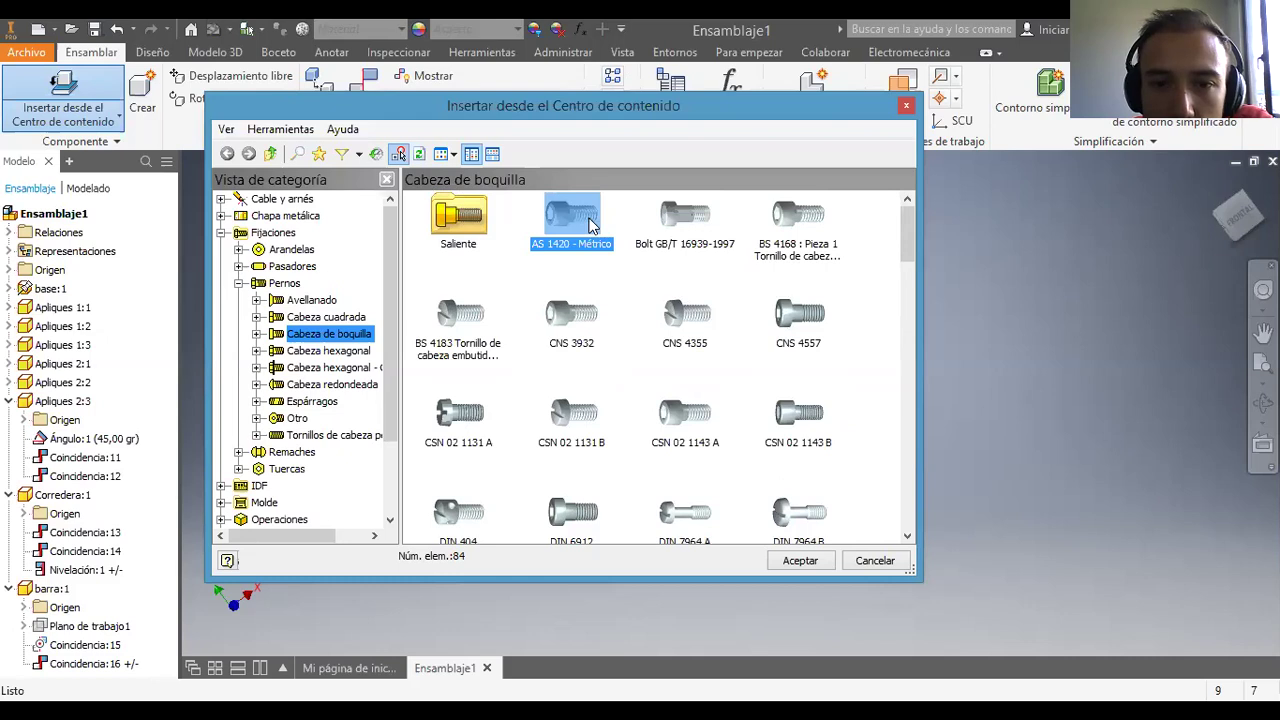
{"action": "left_click", "coordinate": [813, 563]}
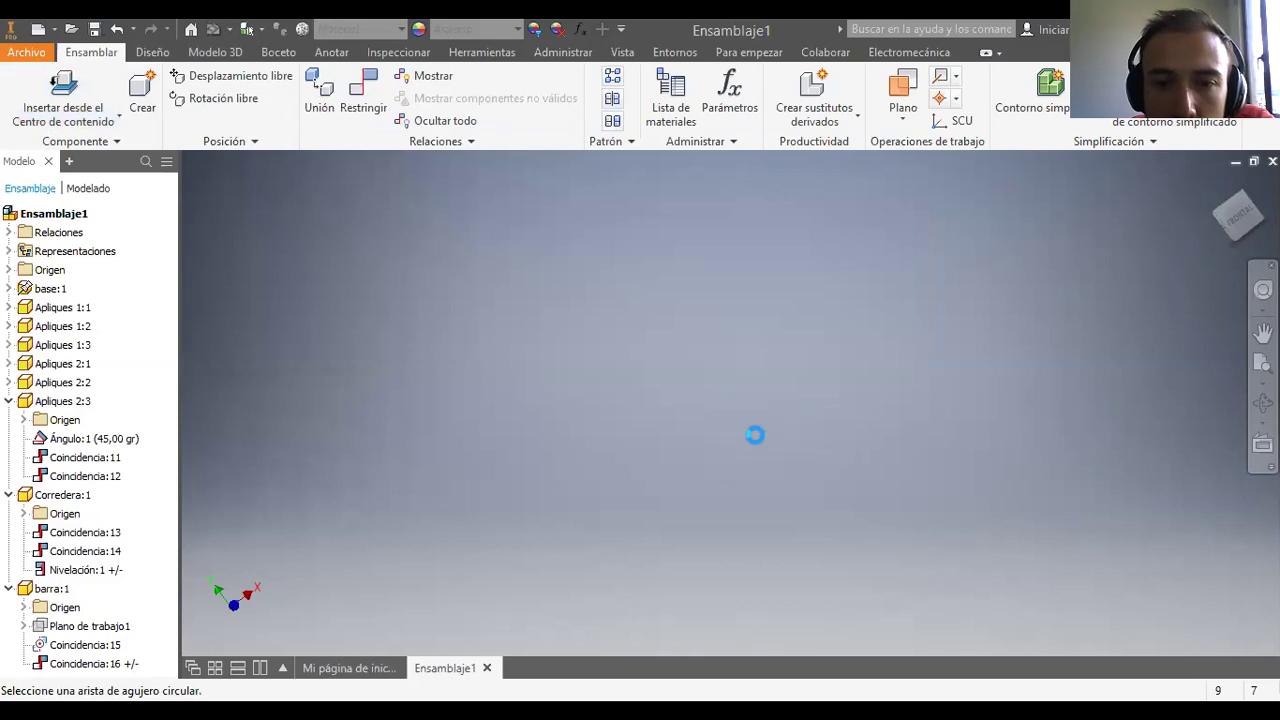
{"action": "key", "text": "Escape"}
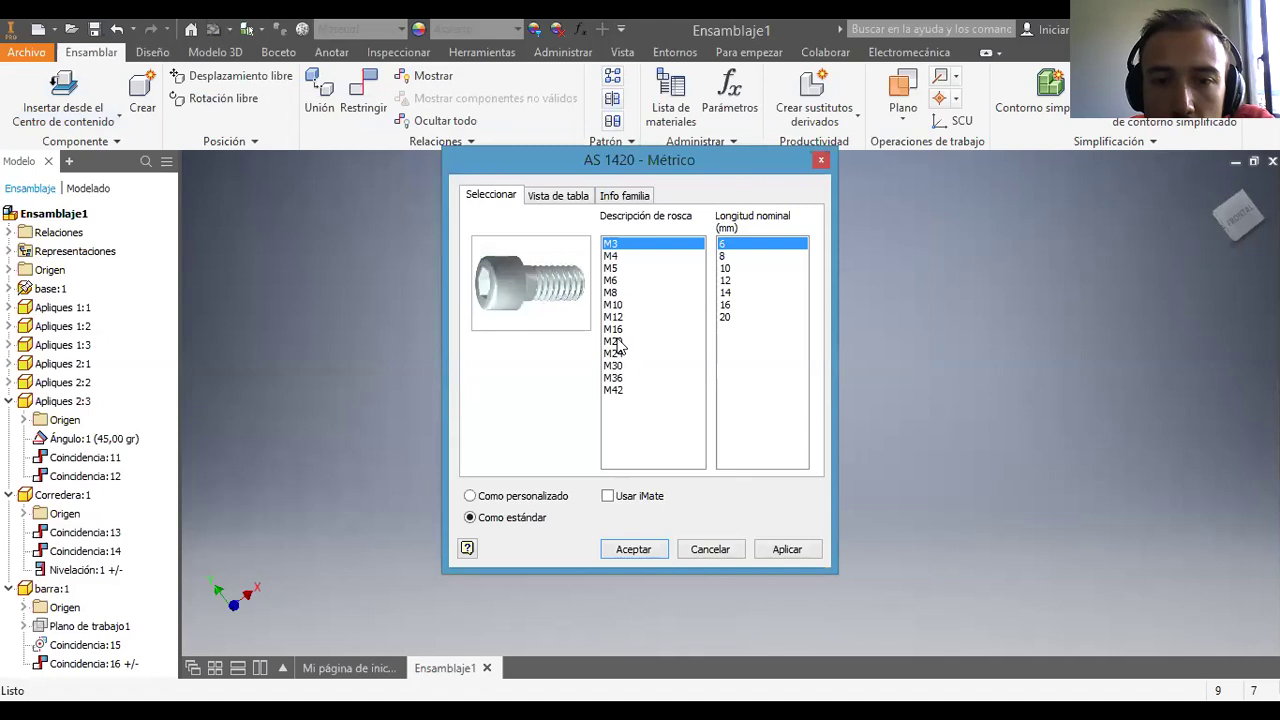
{"action": "left_click", "coordinate": [720, 556]}
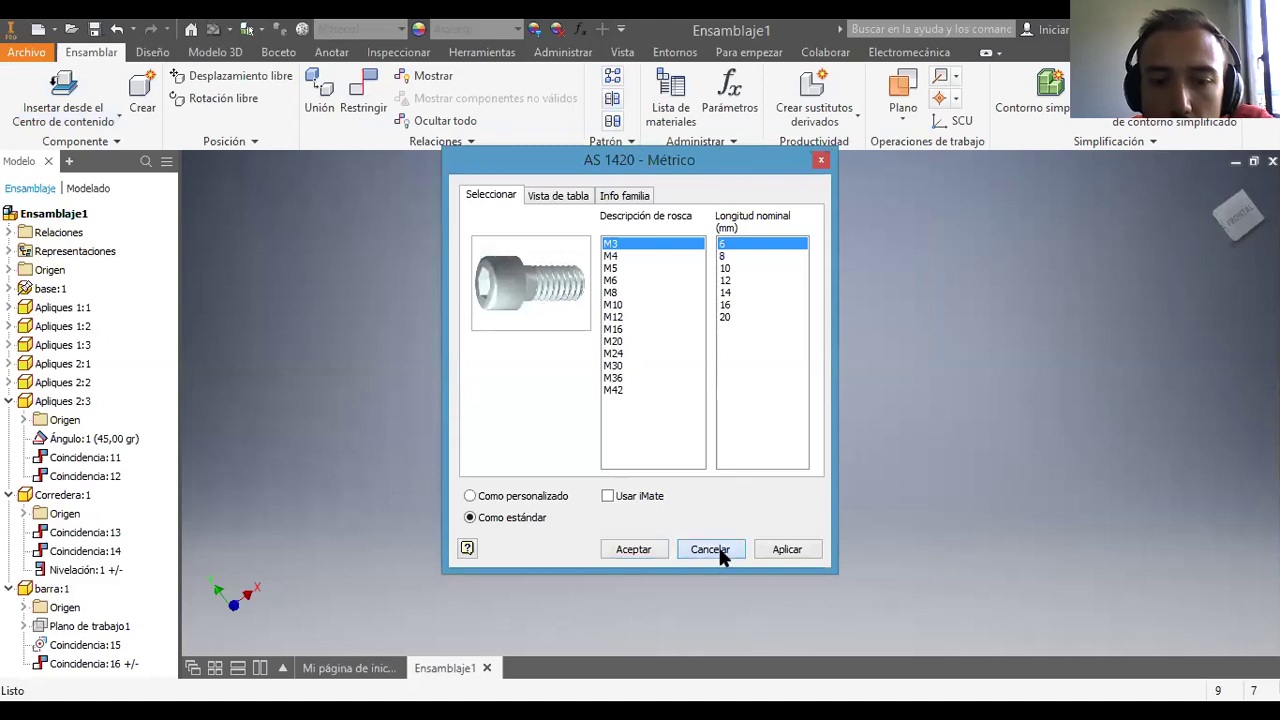
{"action": "left_click", "coordinate": [905, 107]}
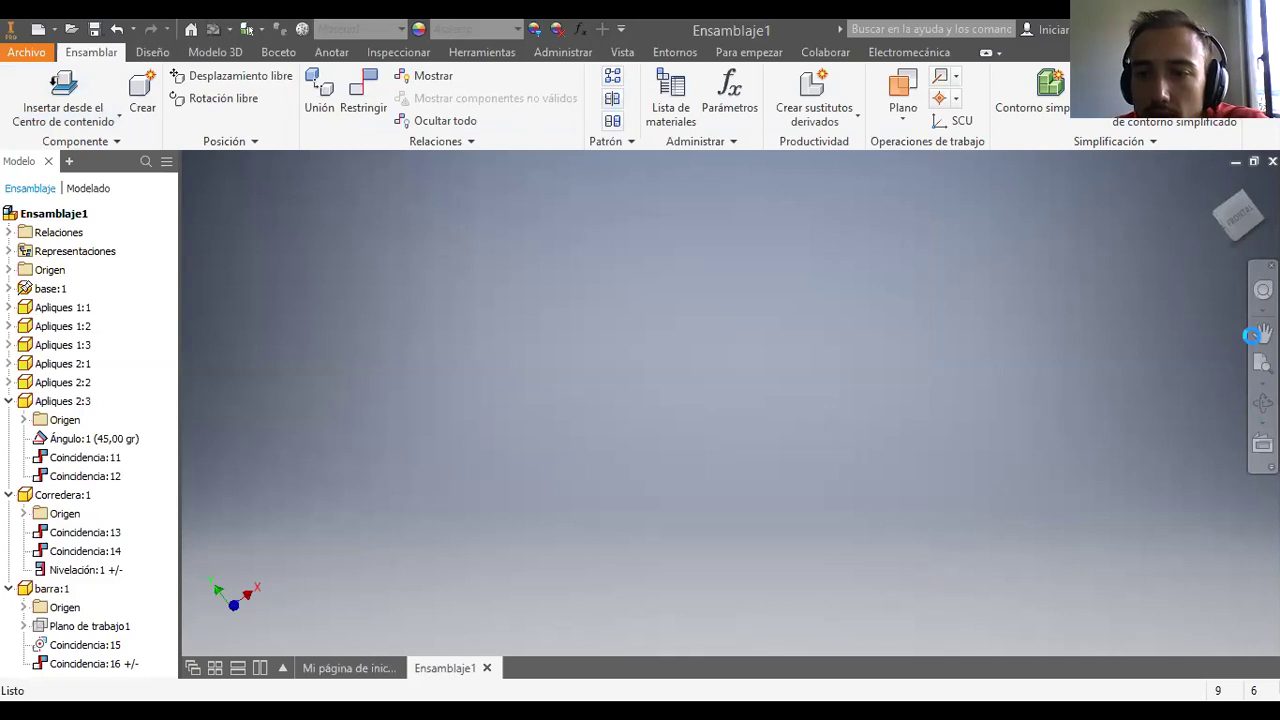
Step: Fit the whole assembly in view and examine a small threaded hole in the base's end face up close
{"action": "left_click", "coordinate": [1262, 362]}
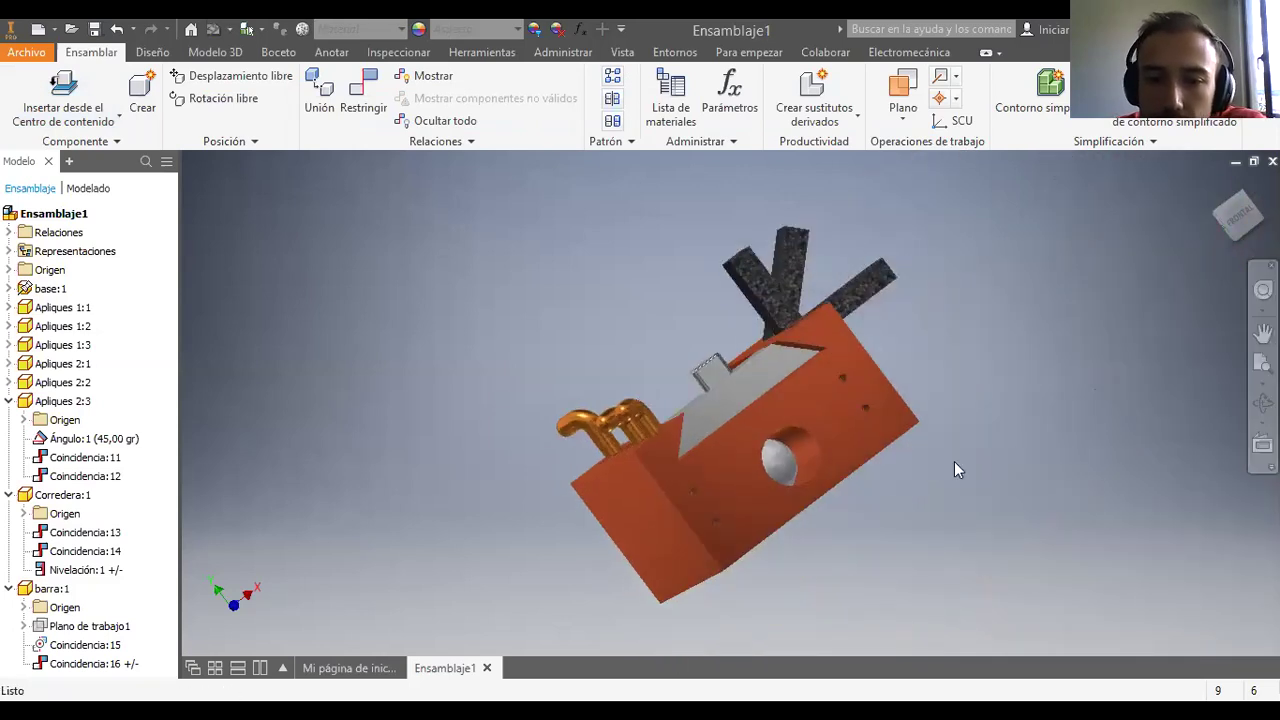
{"action": "scroll", "coordinate": [686, 503], "scroll_direction": "up", "scroll_amount": 10}
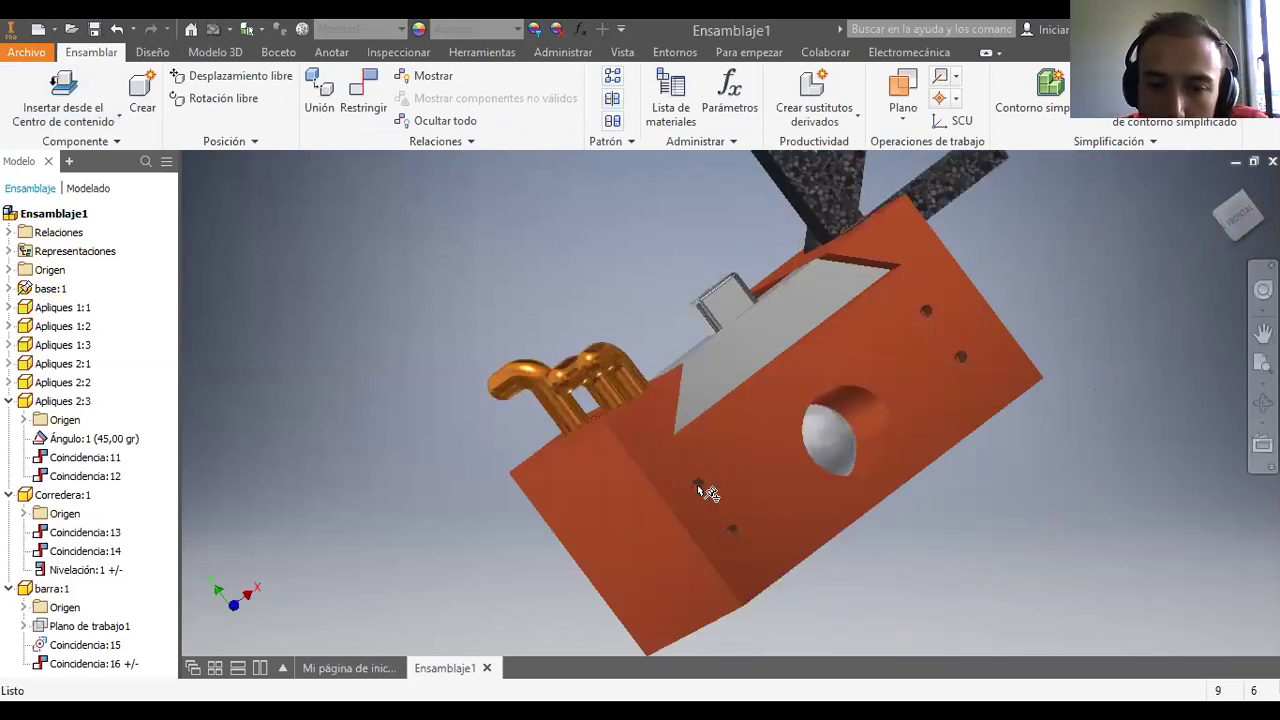
{"action": "scroll", "coordinate": [708, 491], "scroll_direction": "up", "scroll_amount": 2}
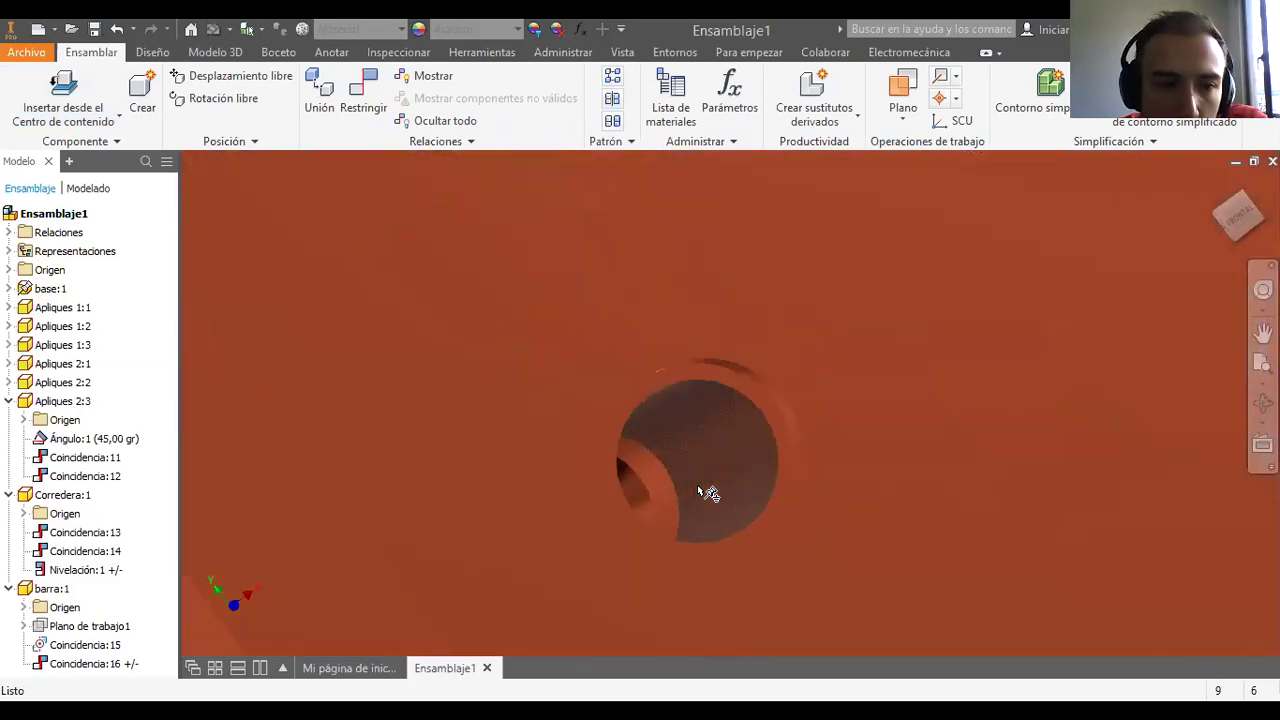
{"action": "scroll", "coordinate": [708, 491], "scroll_direction": "down", "scroll_amount": 5}
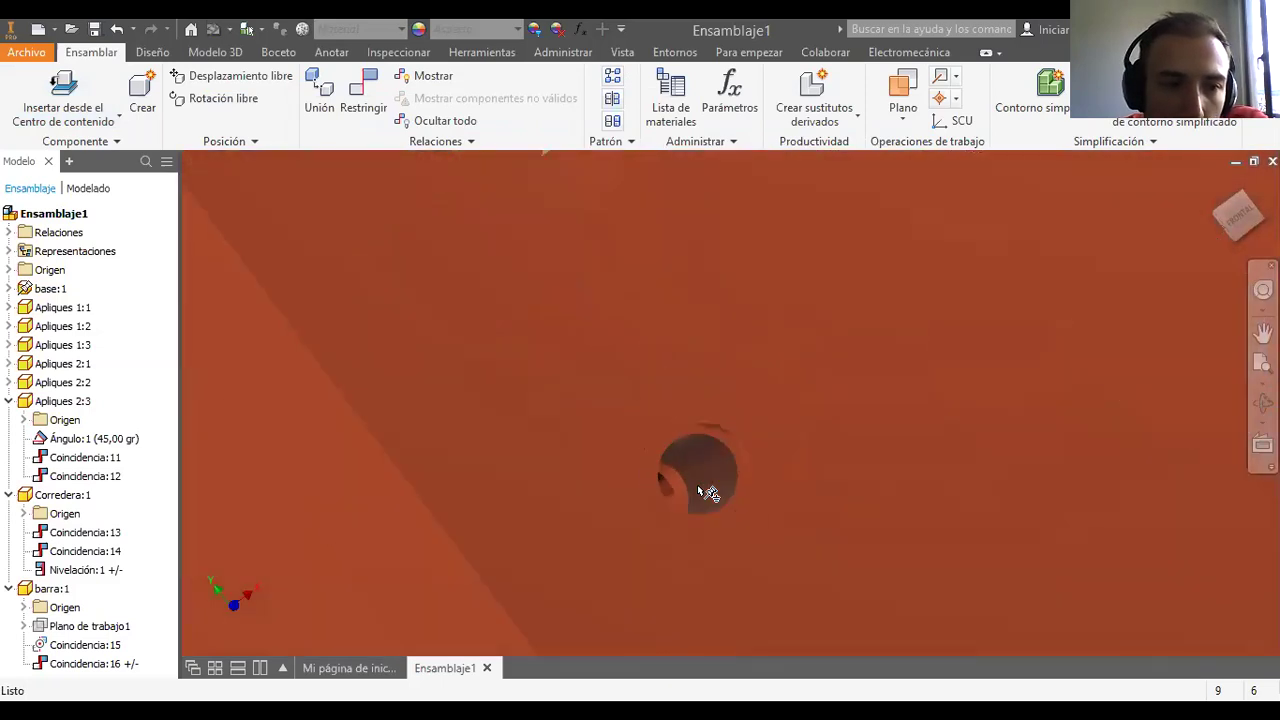
Step: Expand base:1 and its Origen folder in the model tree to inspect its constraints, planes and axes
{"action": "left_click", "coordinate": [9, 288]}
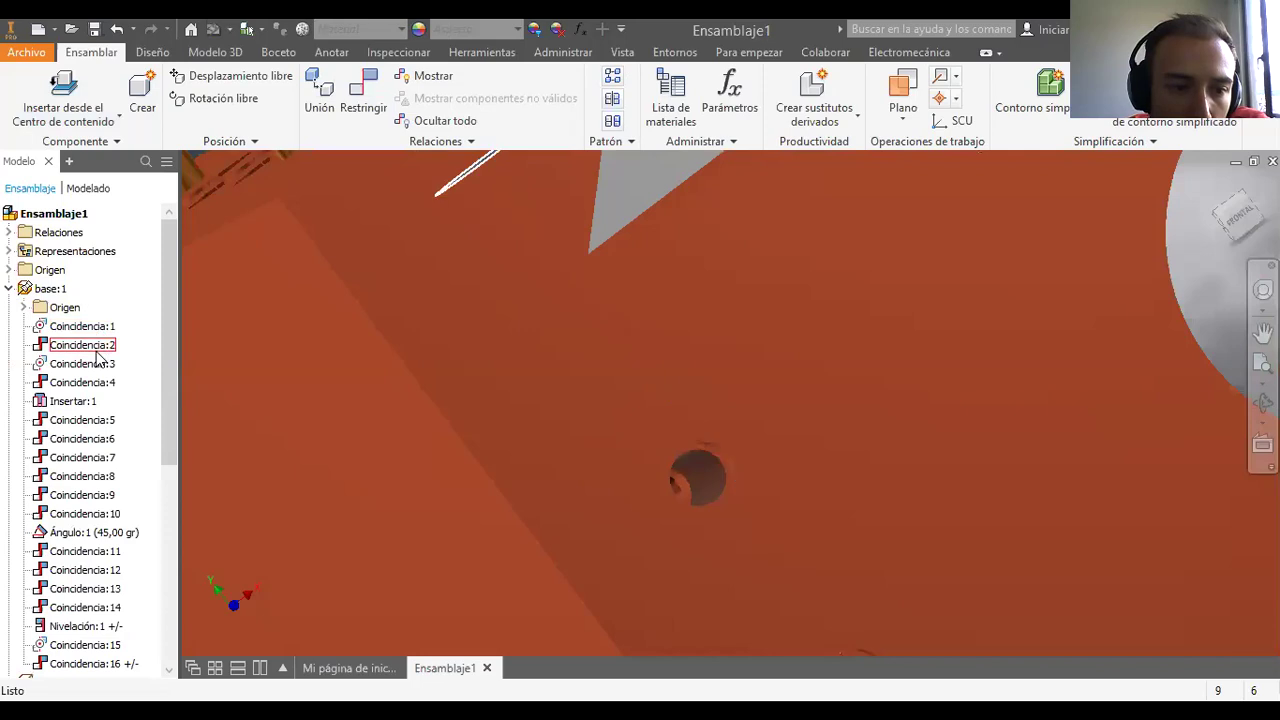
{"action": "scroll", "coordinate": [108, 366], "scroll_direction": "down", "scroll_amount": 1}
{"action": "scroll", "coordinate": [110, 368], "scroll_direction": "up", "scroll_amount": 3}
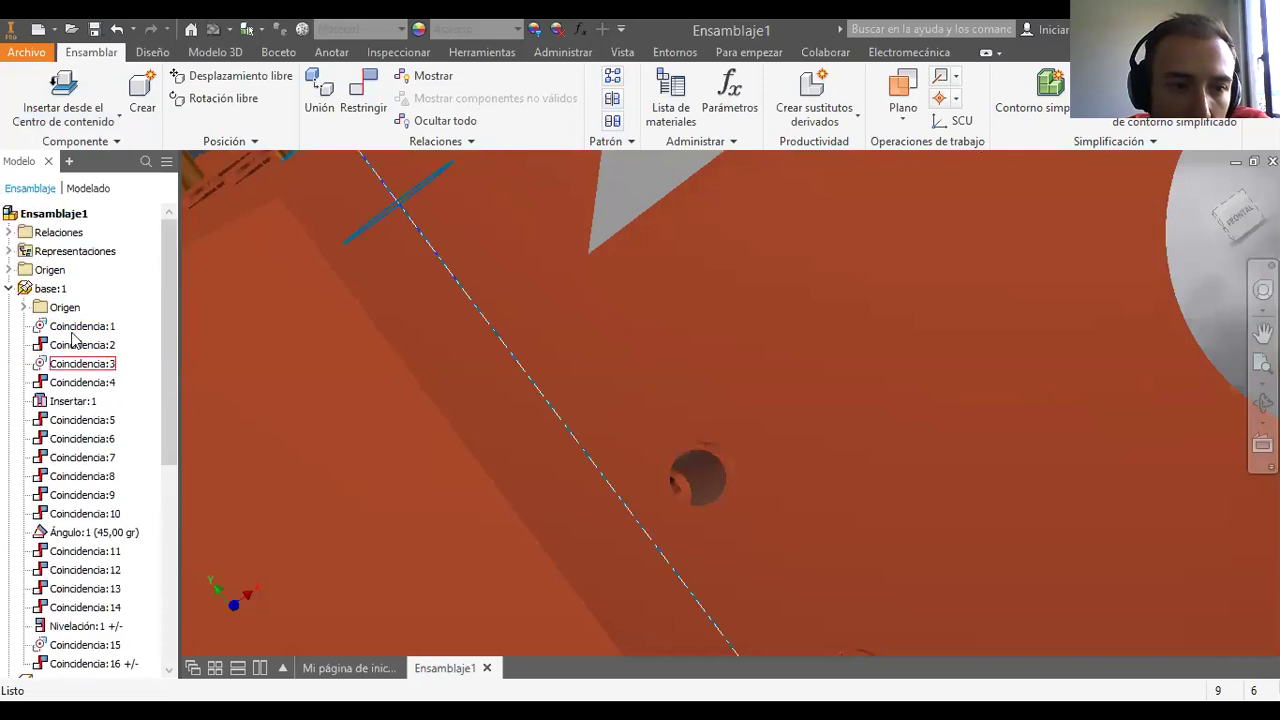
{"action": "left_click", "coordinate": [24, 307]}
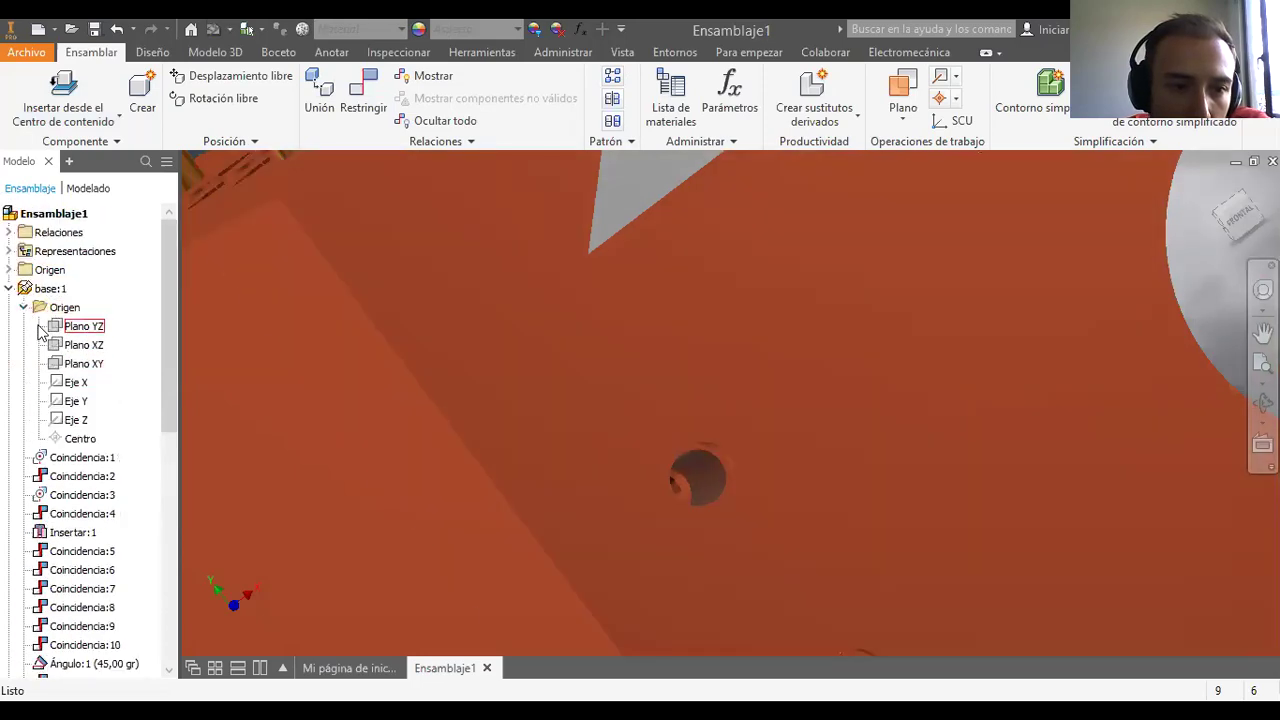
Step: Collapse the base:1 branch in the model tree and activate the base part for in-place editing
{"action": "left_click", "coordinate": [23, 308]}
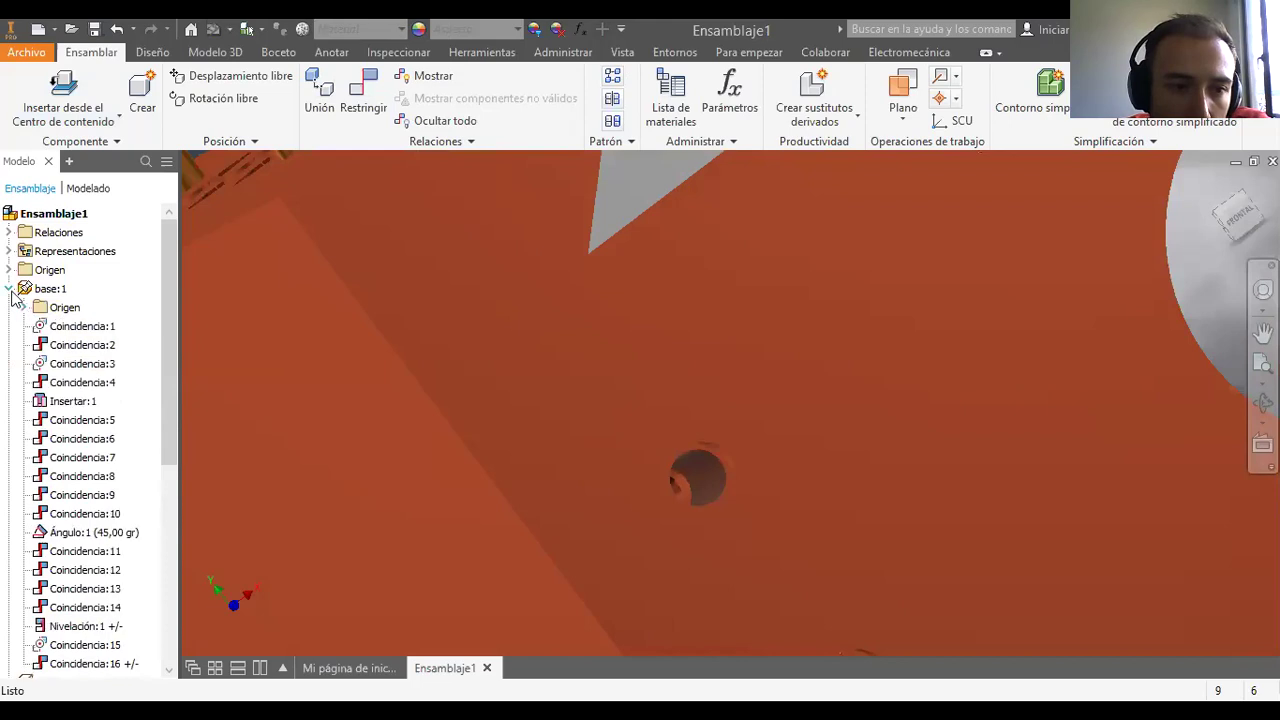
{"action": "left_click", "coordinate": [9, 289]}
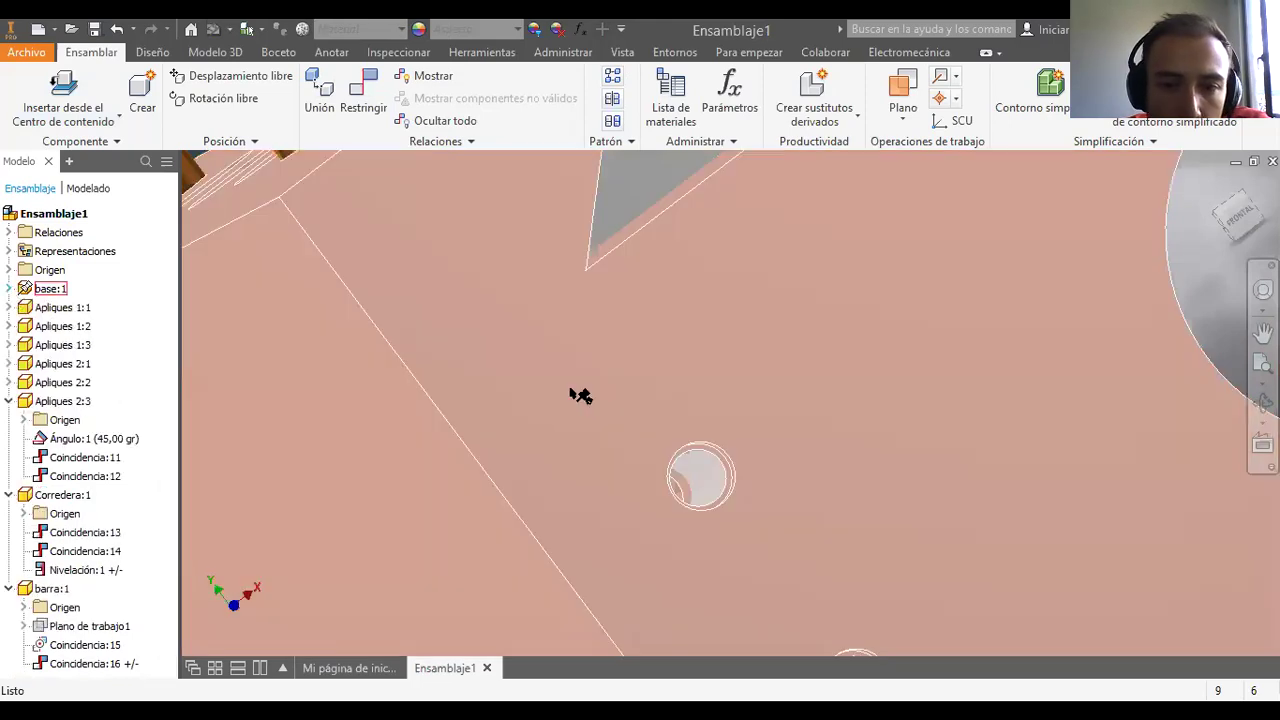
{"action": "scroll", "coordinate": [578, 394], "scroll_direction": "up", "scroll_amount": 5}
{"action": "left_click", "coordinate": [638, 418]}
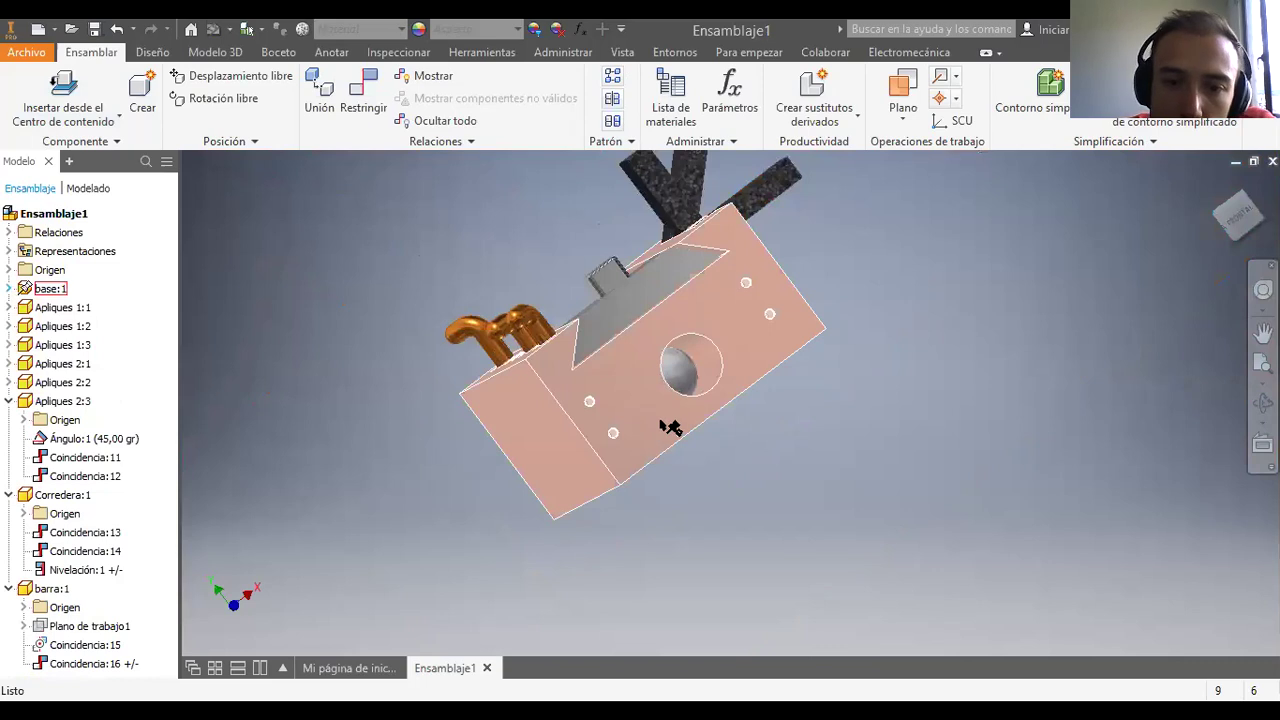
{"action": "double_click", "coordinate": [660, 425]}
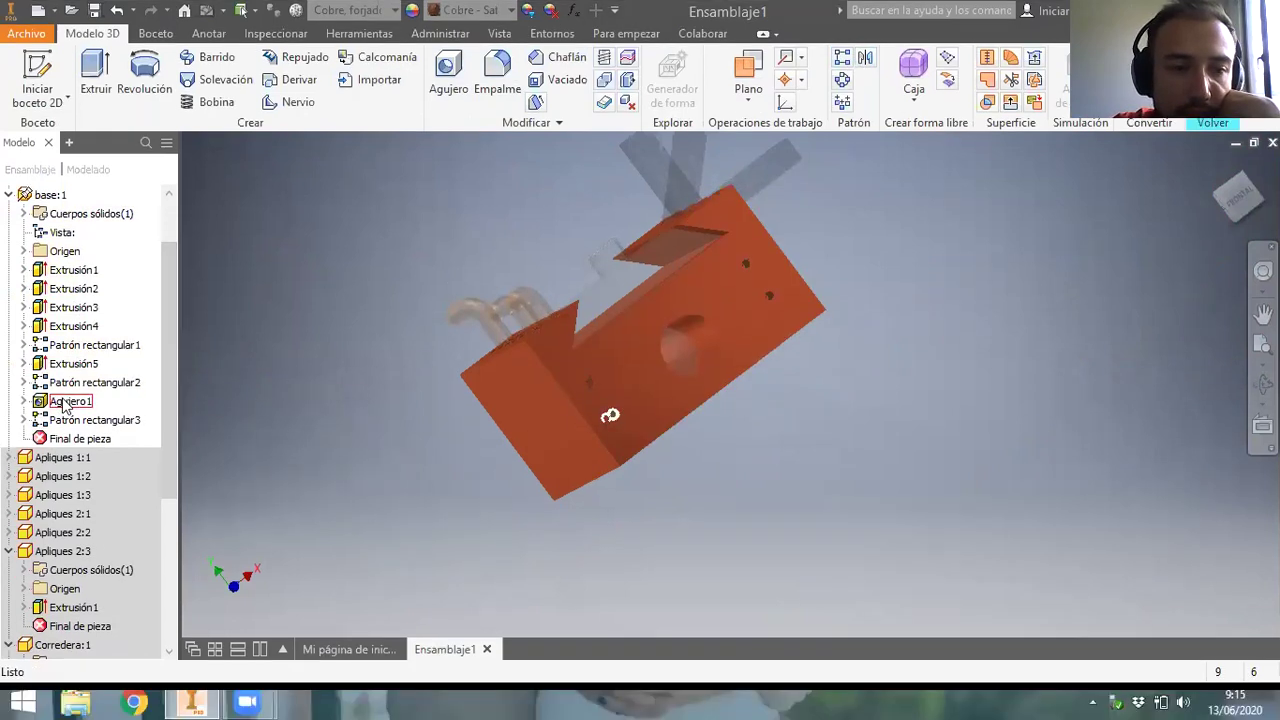
Step: Change the base's Agujero1 thread to size 16, designation M16x1.25, and return to the assembly
{"action": "left_click", "coordinate": [63, 425]}
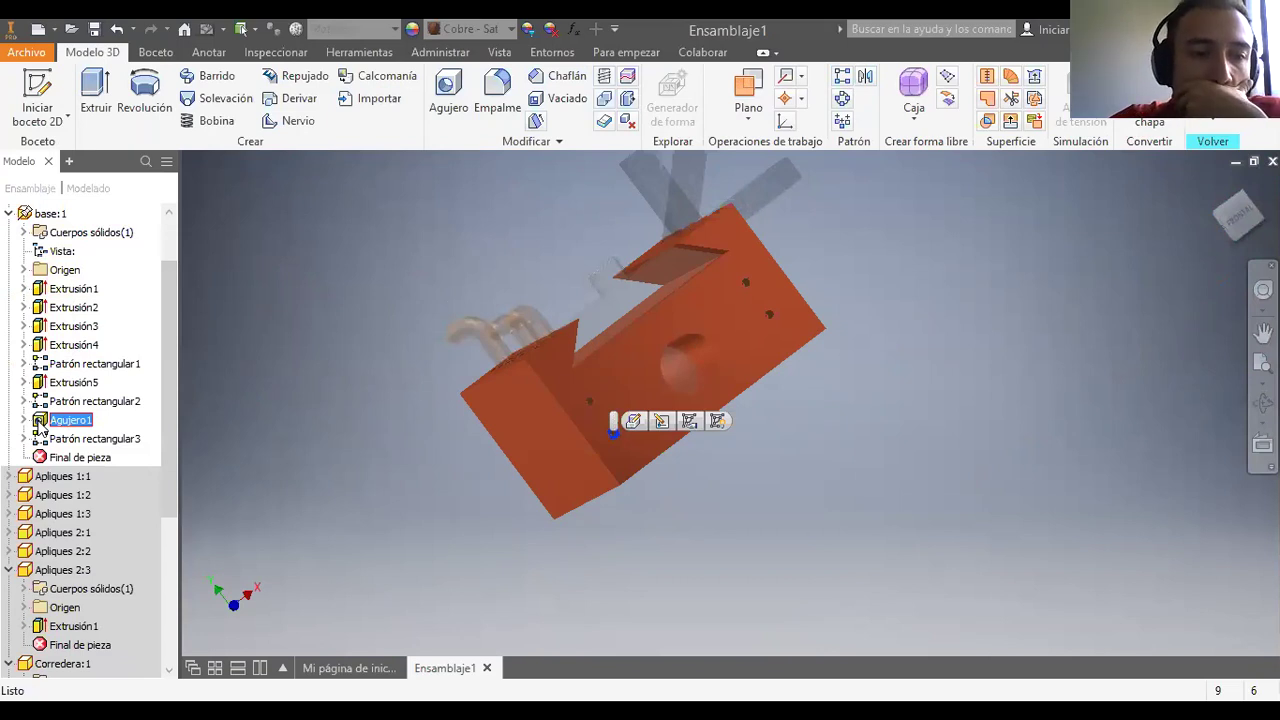
{"action": "right_click", "coordinate": [41, 427]}
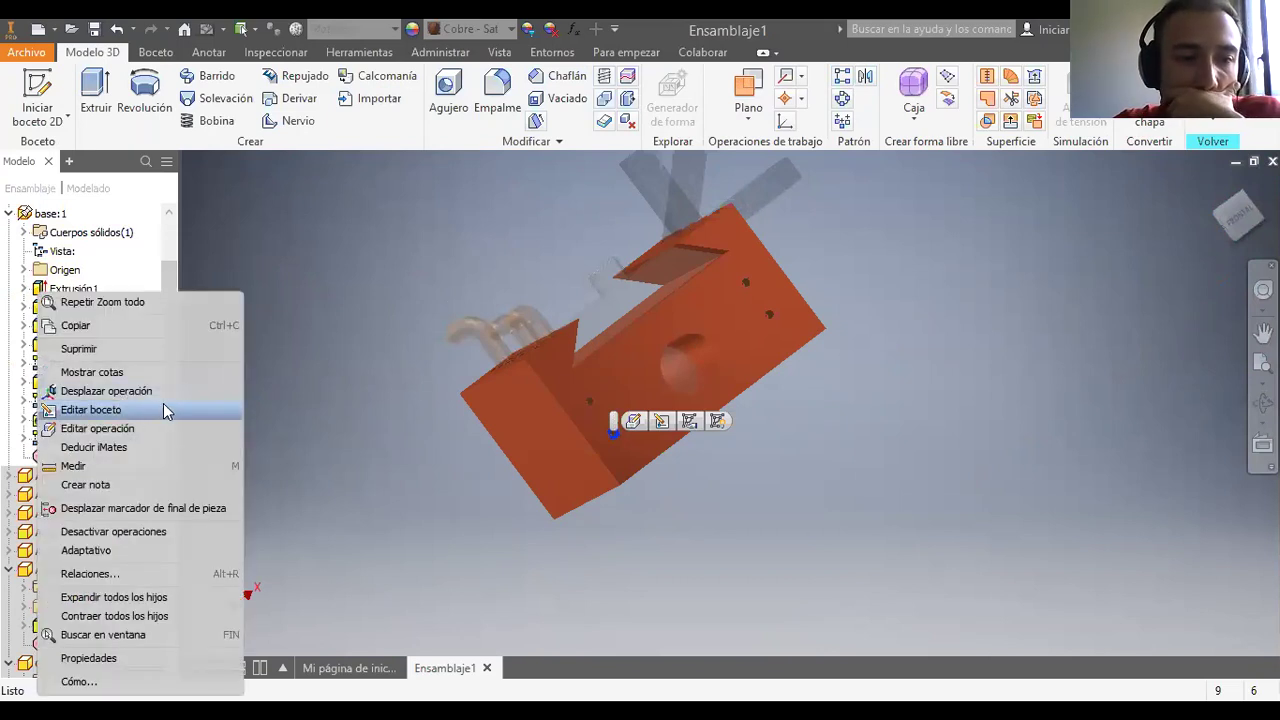
{"action": "left_click", "coordinate": [97, 428]}
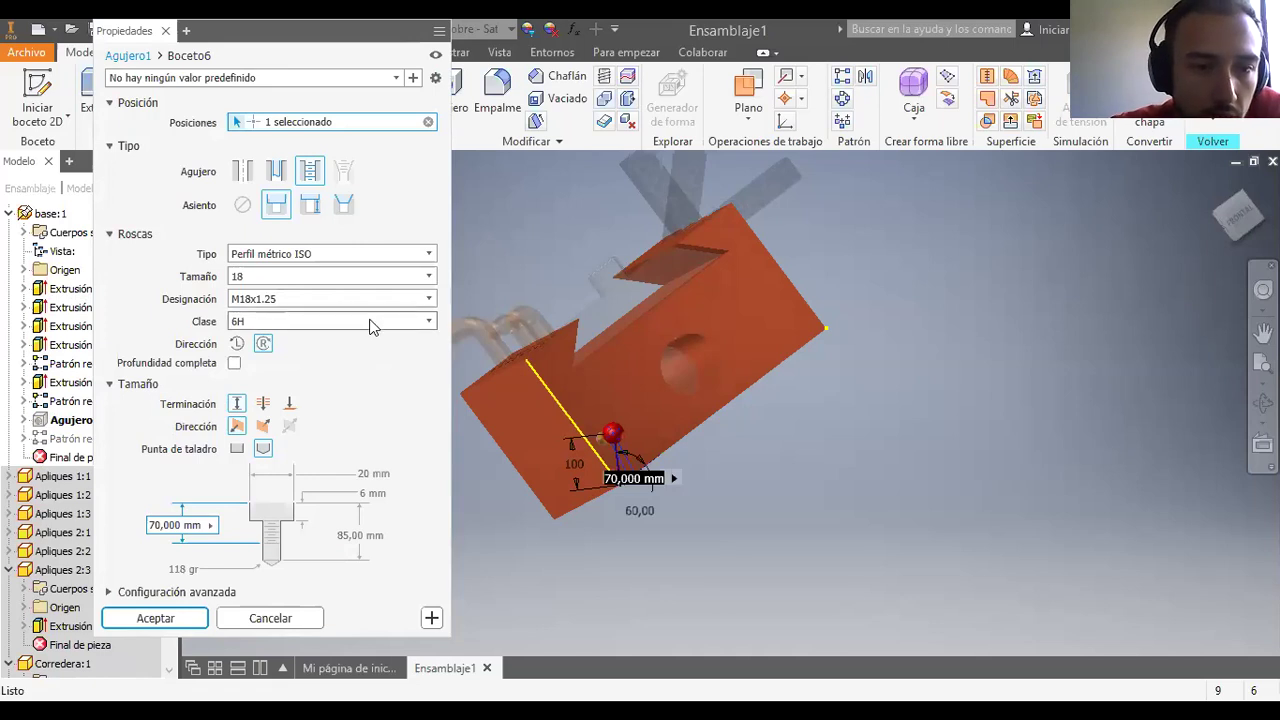
{"action": "left_click", "coordinate": [427, 300]}
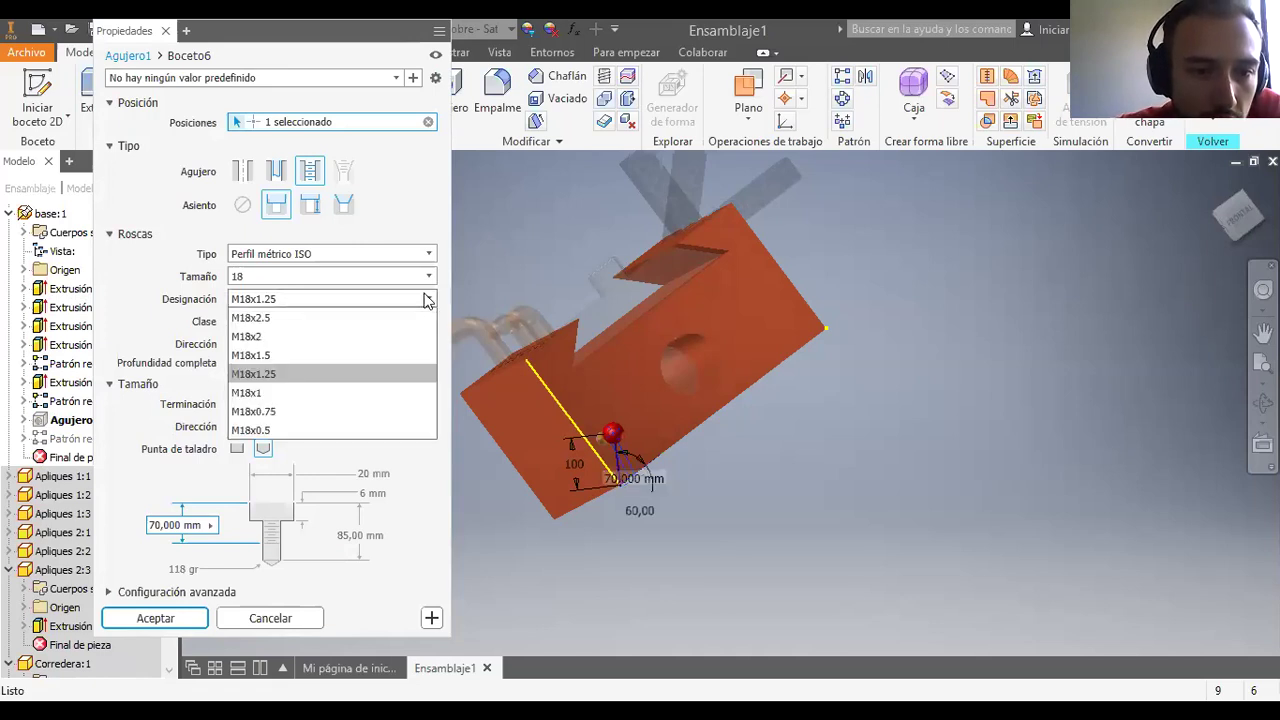
{"action": "left_click", "coordinate": [427, 300]}
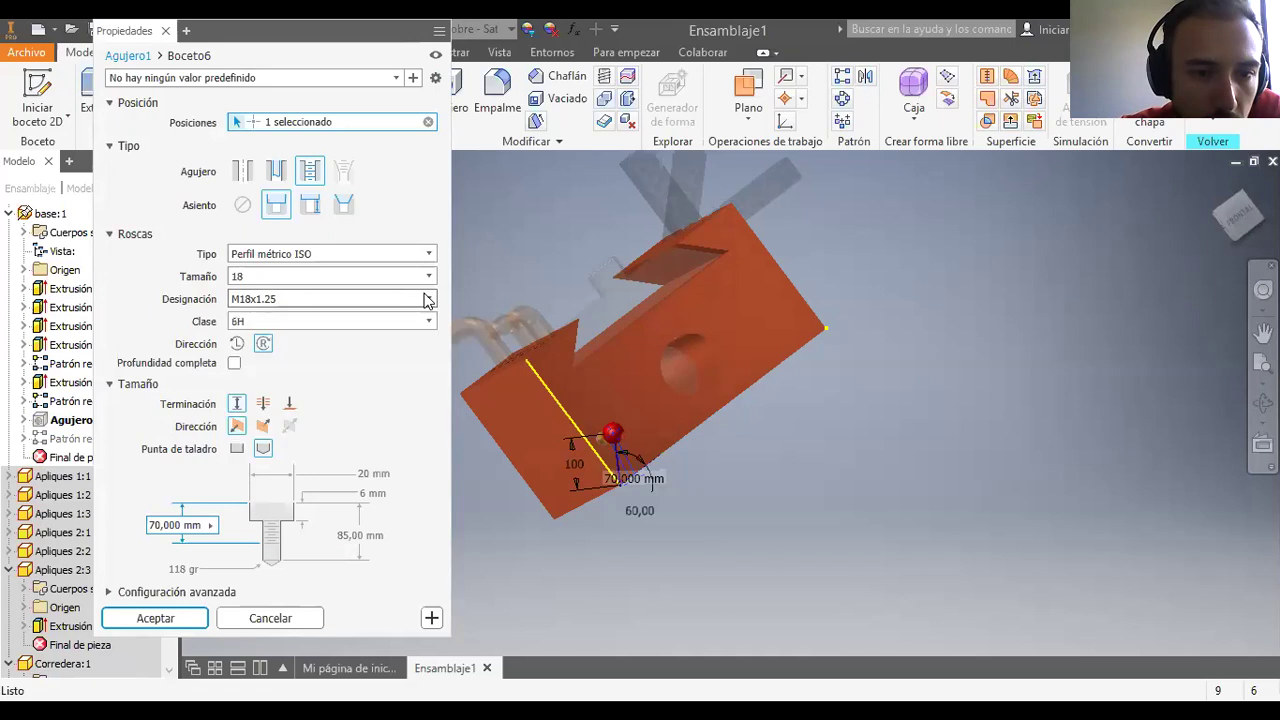
{"action": "left_click", "coordinate": [427, 277]}
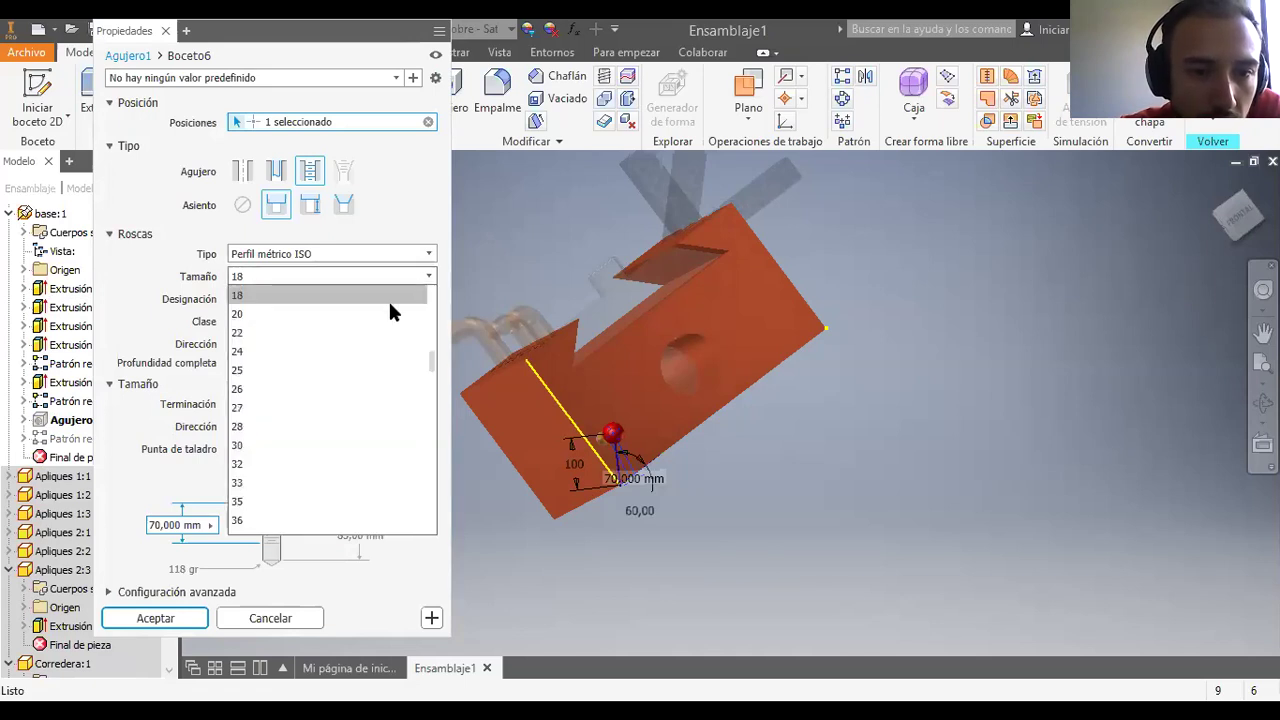
{"action": "scroll", "coordinate": [389, 303], "scroll_direction": "up", "scroll_amount": 2}
{"action": "left_click", "coordinate": [339, 370]}
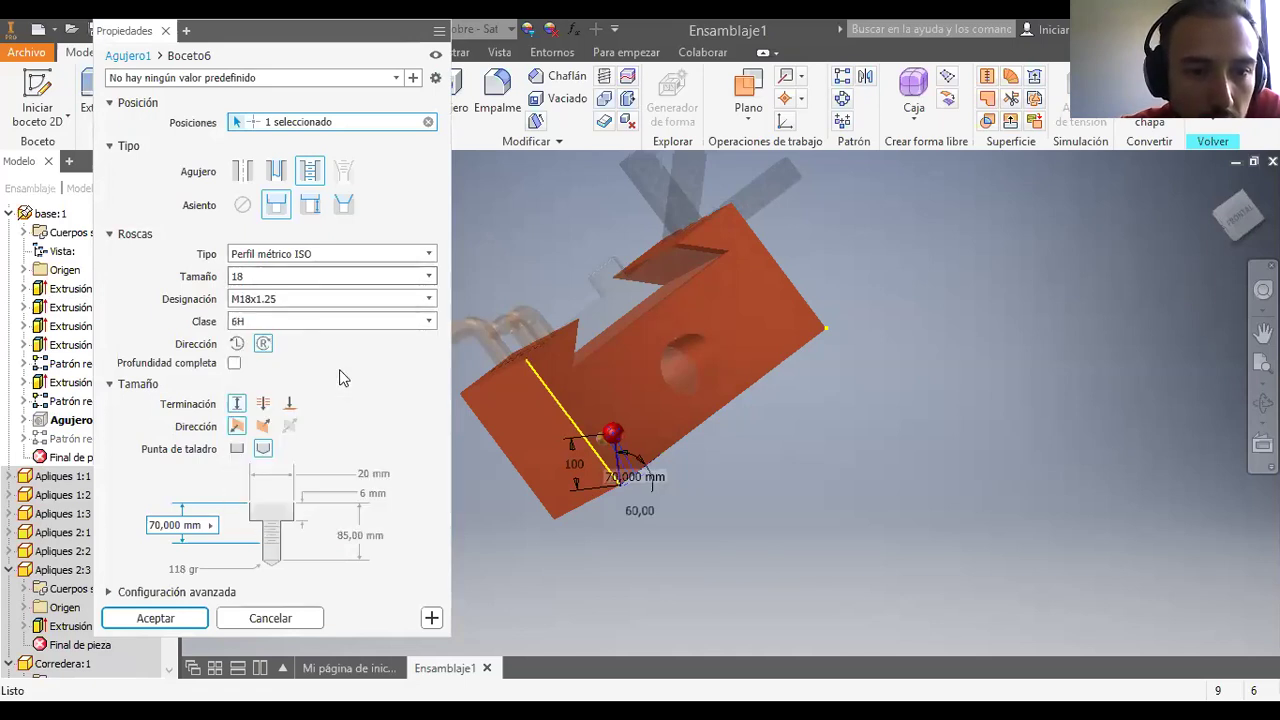
{"action": "left_click", "coordinate": [390, 300]}
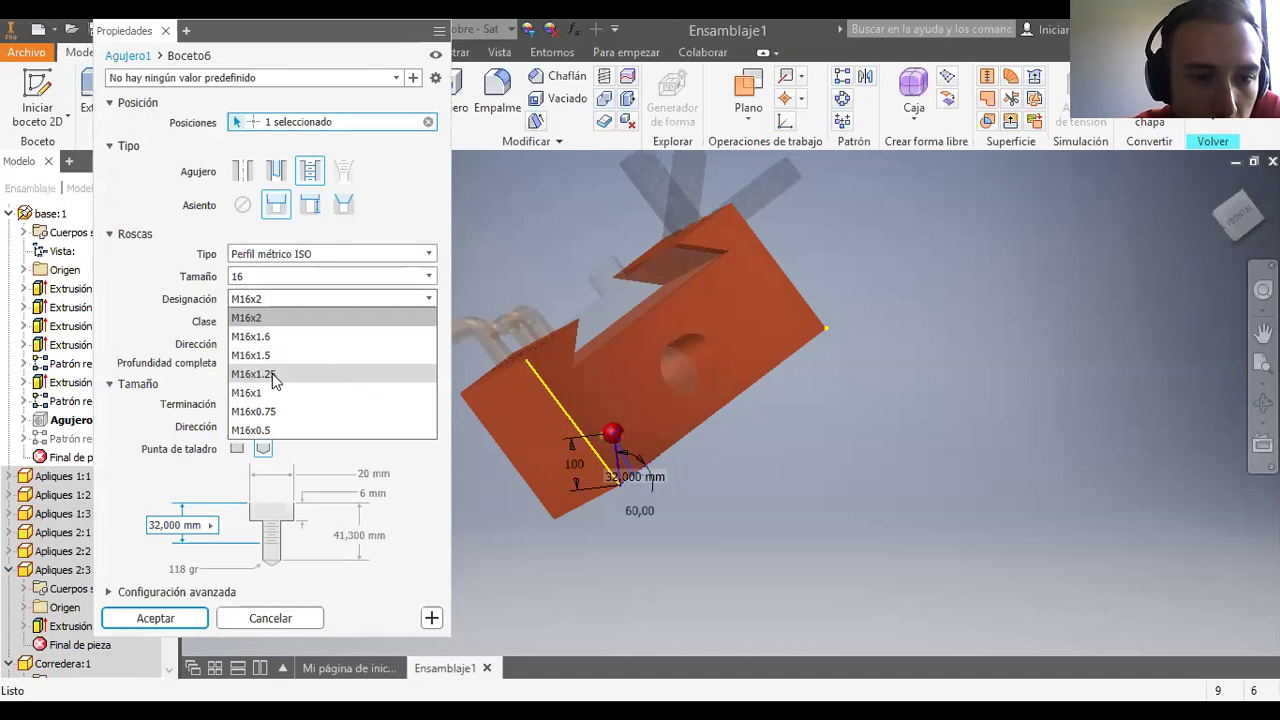
{"action": "left_click", "coordinate": [272, 374]}
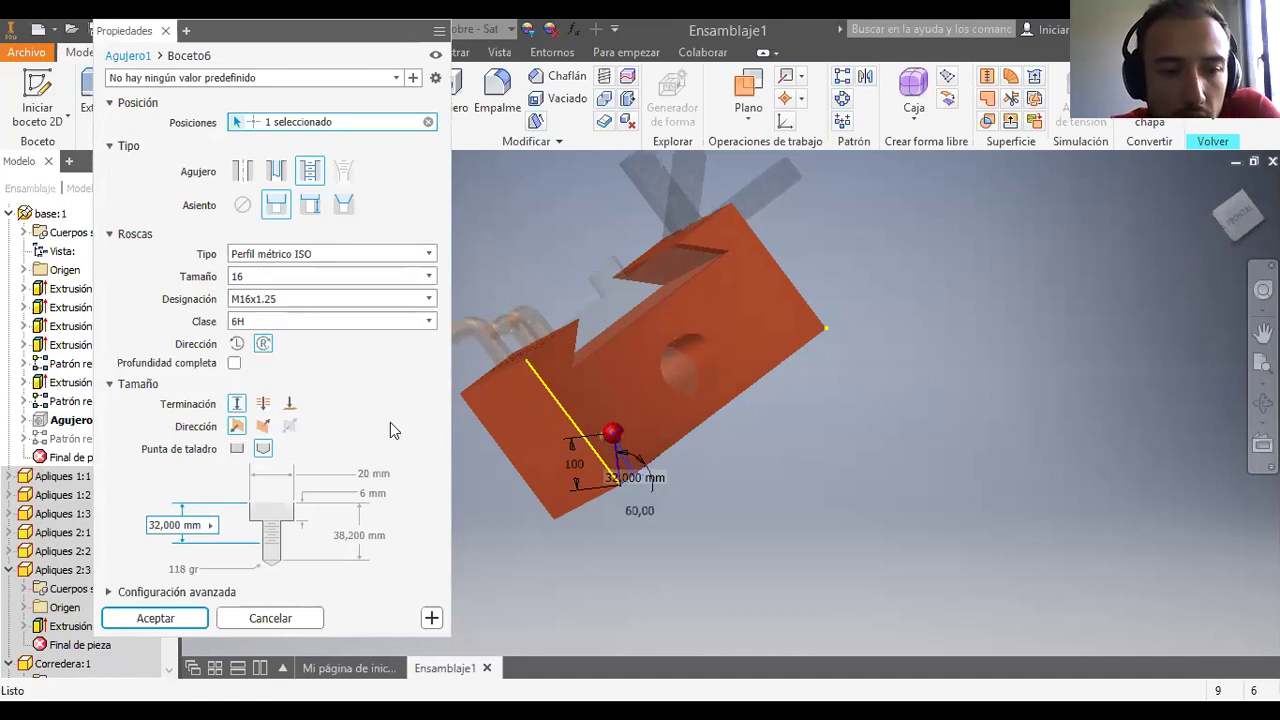
{"action": "left_click", "coordinate": [158, 620]}
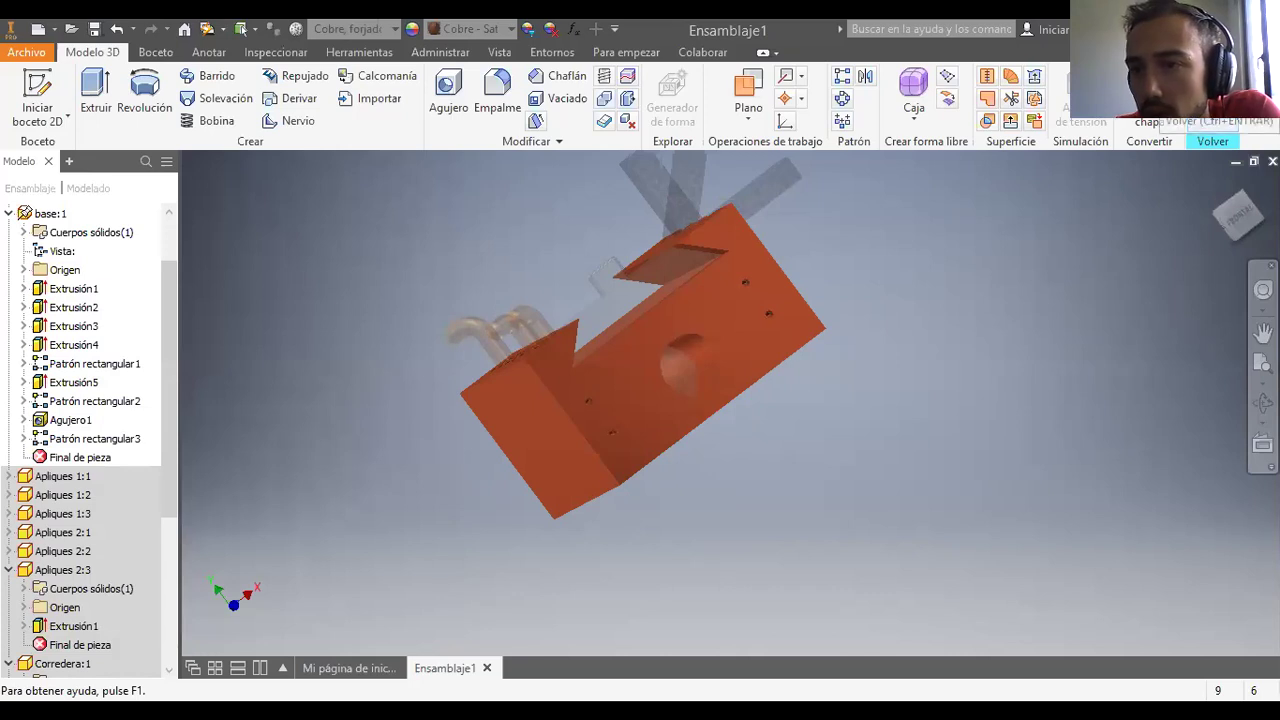
{"action": "left_click", "coordinate": [1212, 108]}
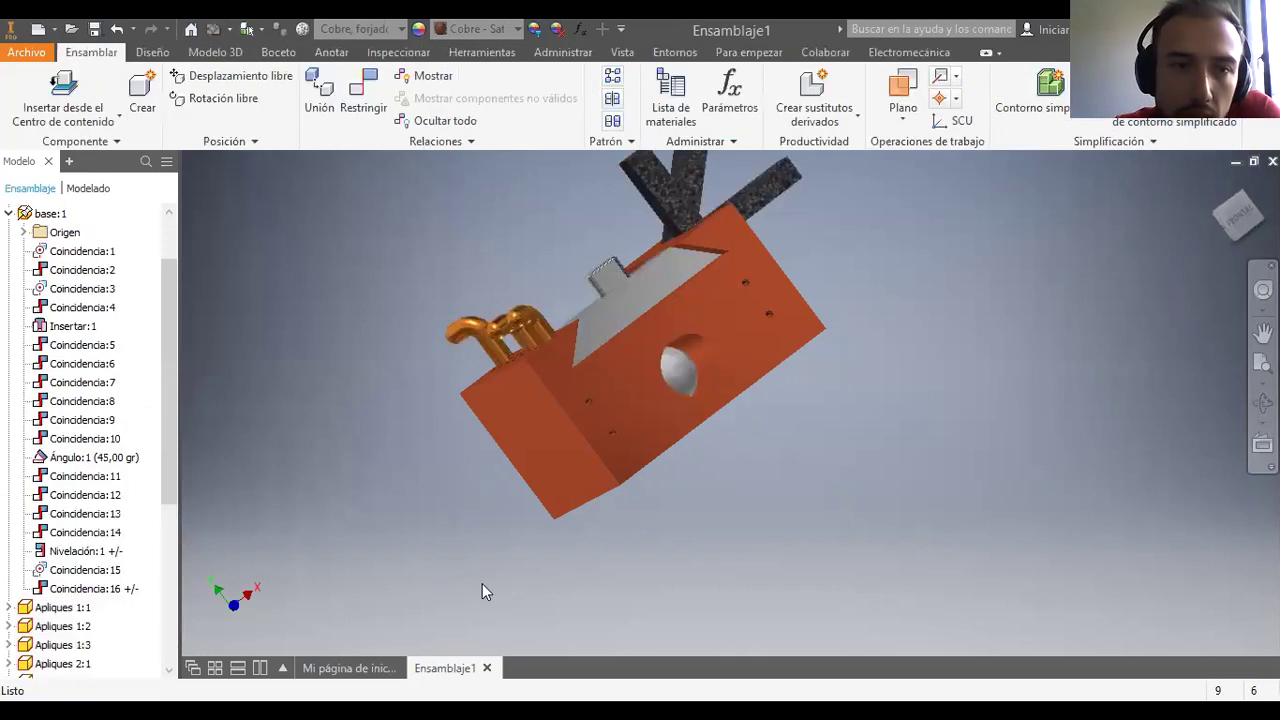
Step: Choose the AS 1420 - Métrico screw from the Centro de contenido with thread M16 and nominal length 60 mm
{"action": "left_click", "coordinate": [64, 118]}
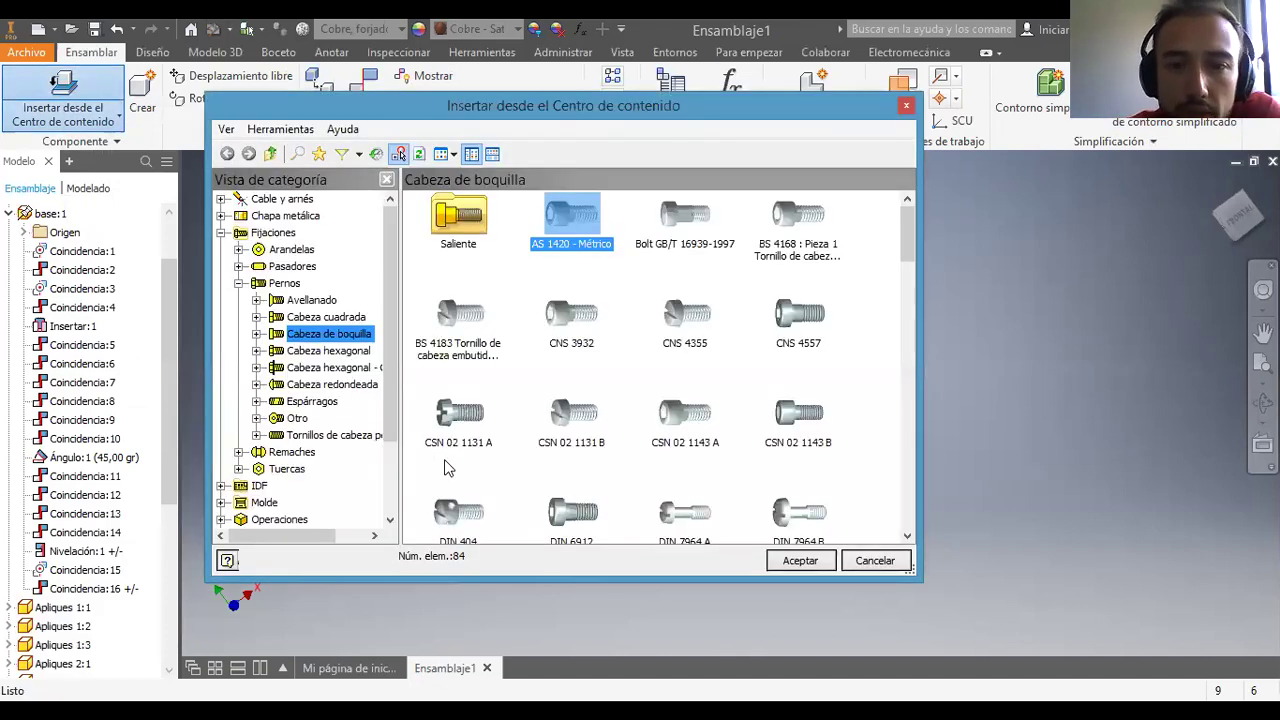
{"action": "left_click", "coordinate": [797, 562]}
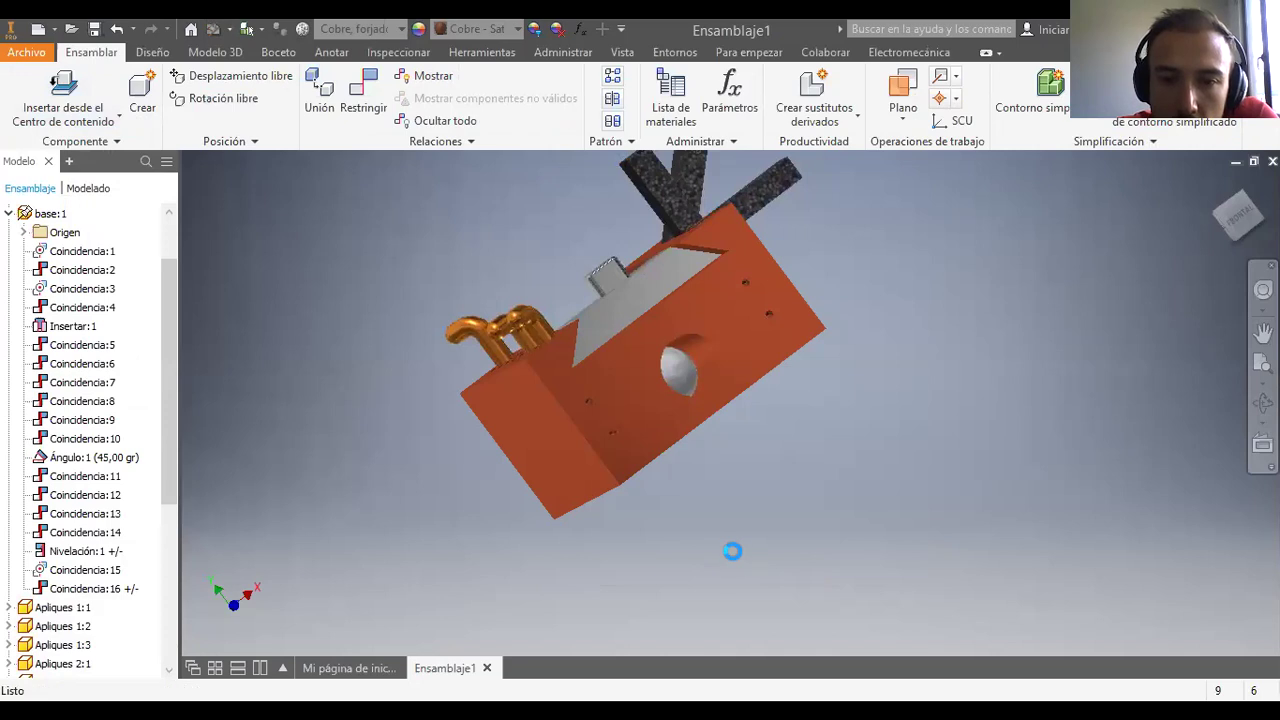
{"action": "left_click", "coordinate": [616, 330]}
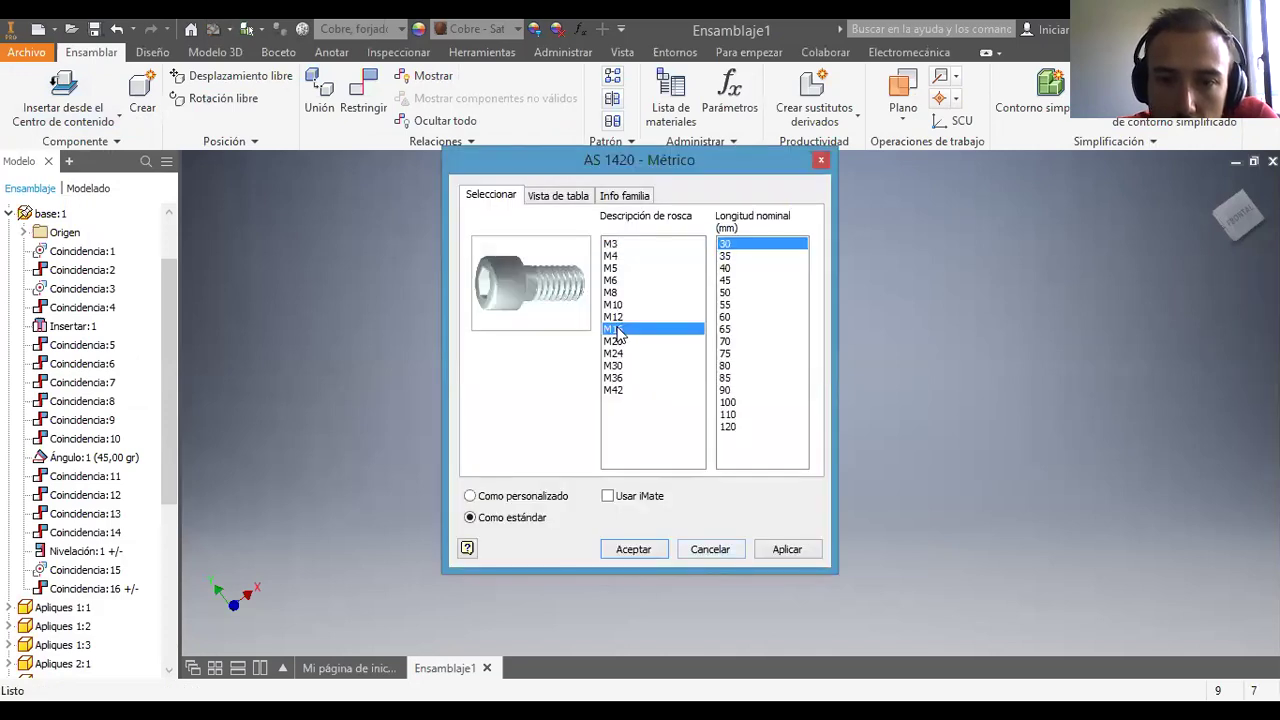
{"action": "left_click", "coordinate": [726, 318]}
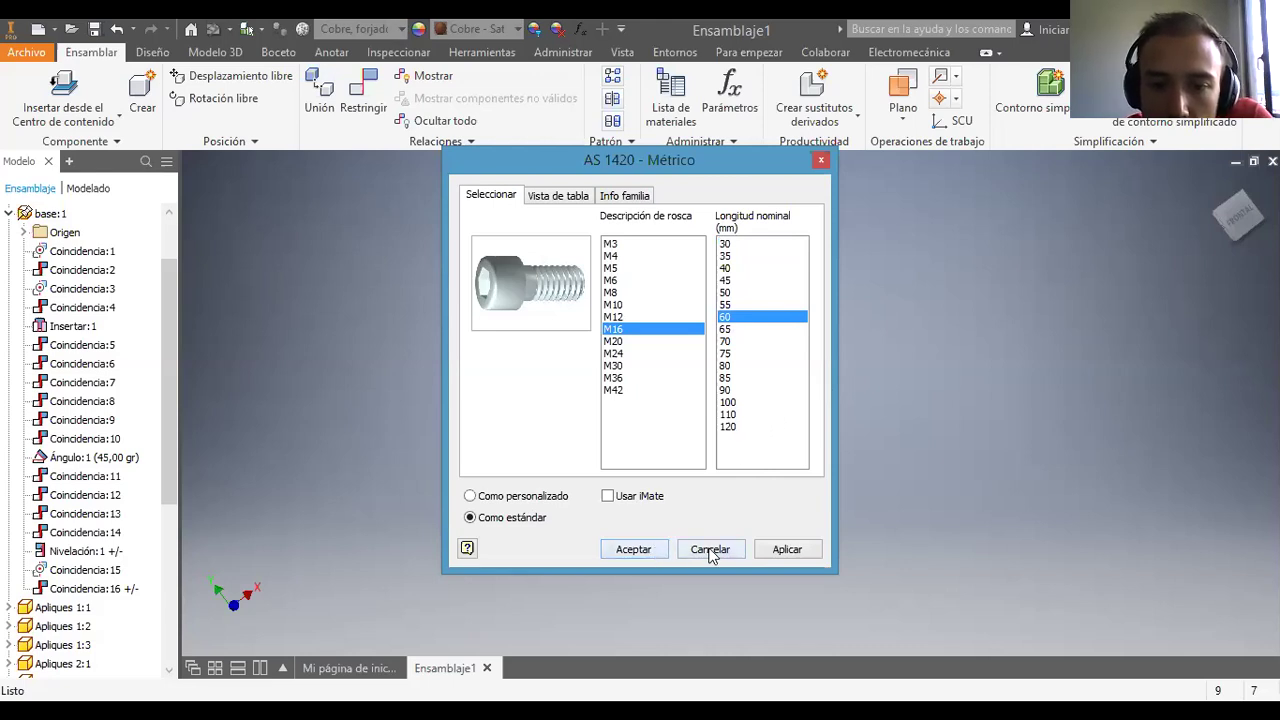
{"action": "left_click", "coordinate": [643, 555]}
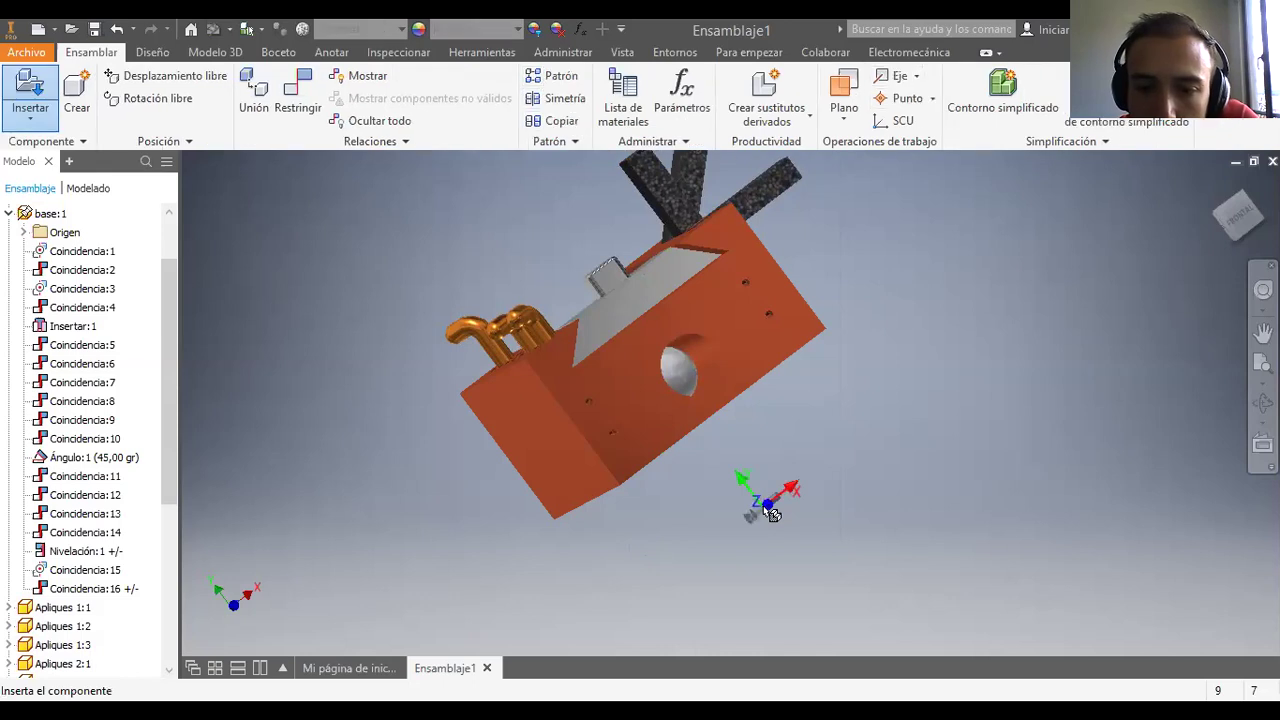
Step: Place four copies of the M16 screw in empty space beside the base and end the insertion
{"action": "left_click", "coordinate": [768, 511]}
{"action": "left_click", "coordinate": [792, 530]}
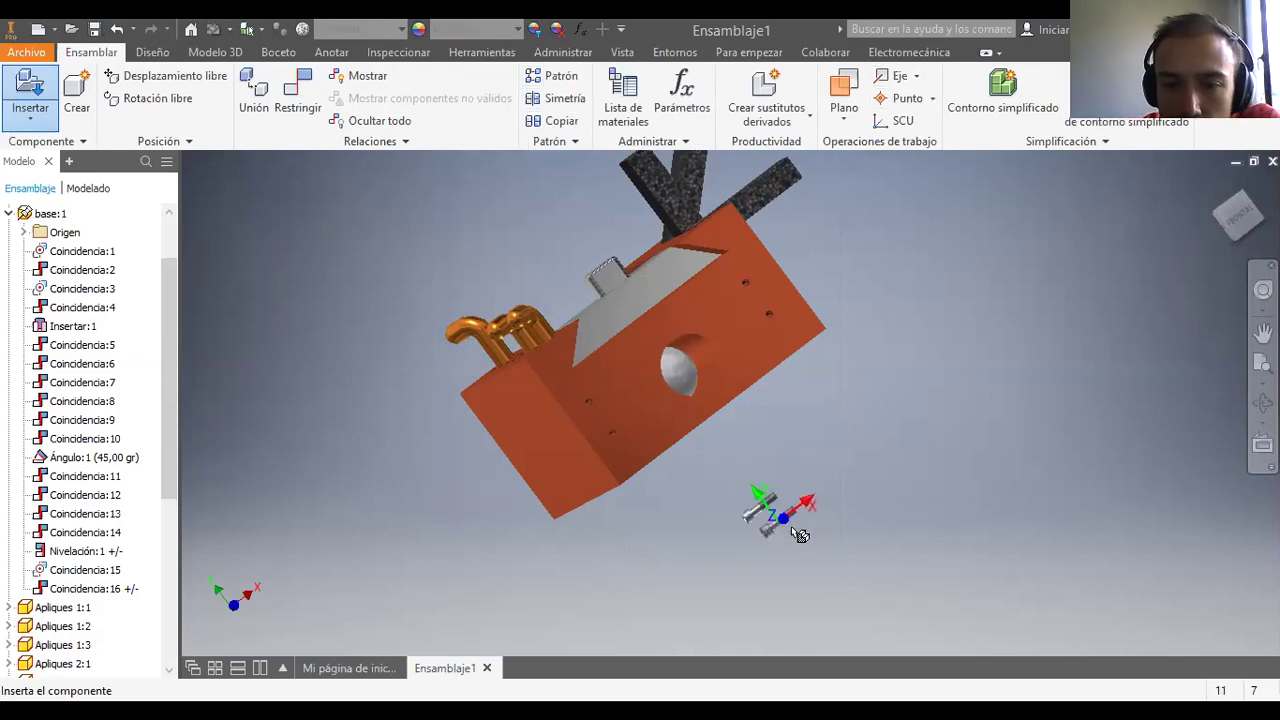
{"action": "left_click", "coordinate": [810, 548]}
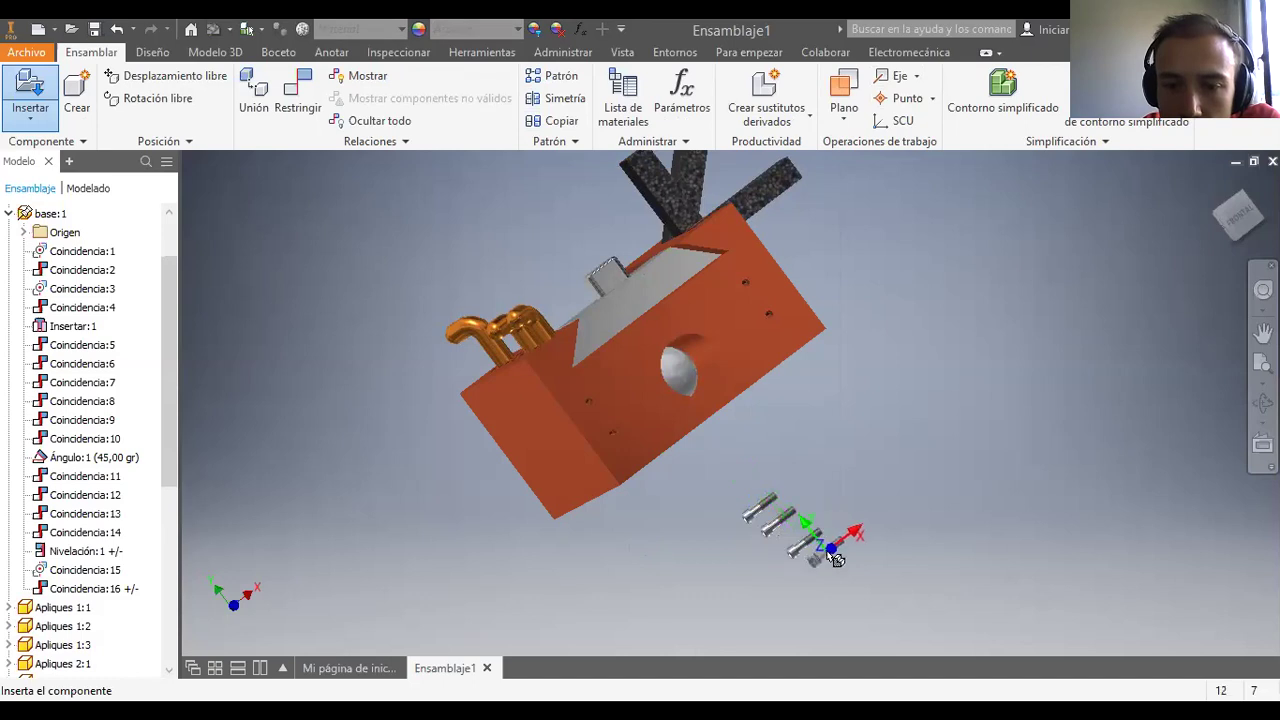
{"action": "left_click", "coordinate": [838, 564]}
{"action": "key", "text": "Escape"}
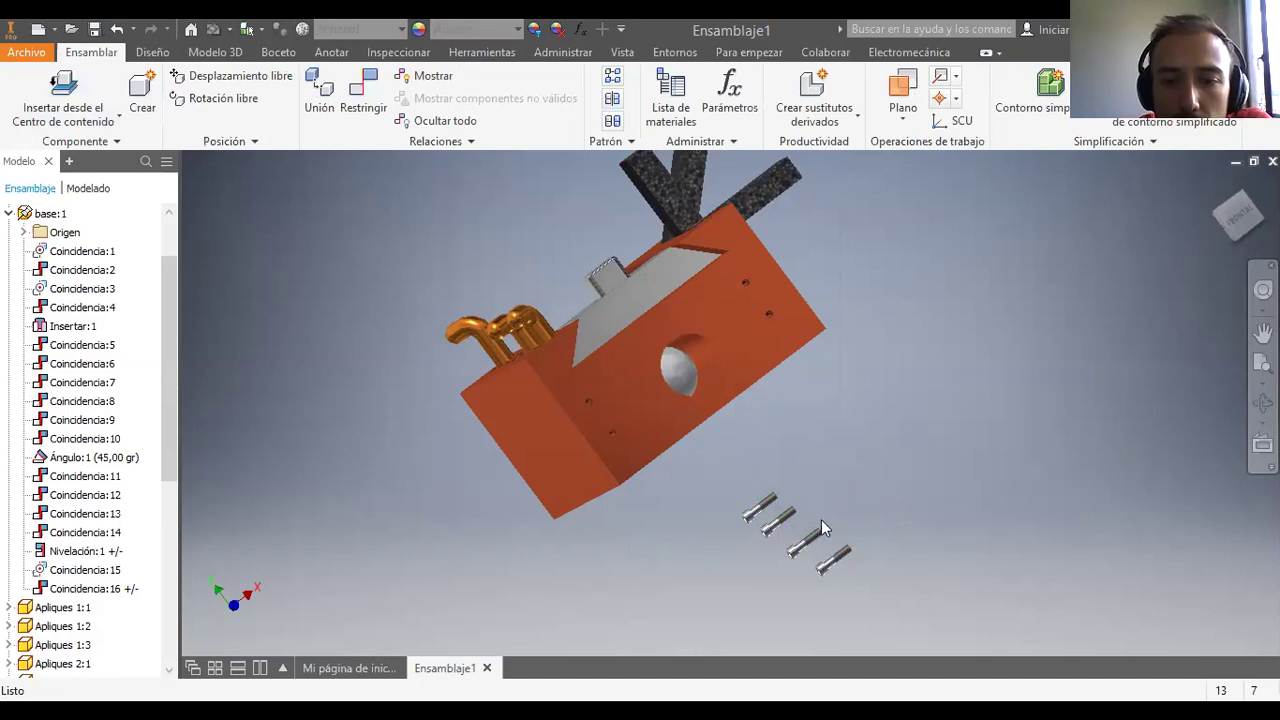
Step: Examine the four screws and the base's small counterbored holes up close to compare their shapes and orientation
{"action": "scroll", "coordinate": [834, 534], "scroll_direction": "up", "scroll_amount": 5}
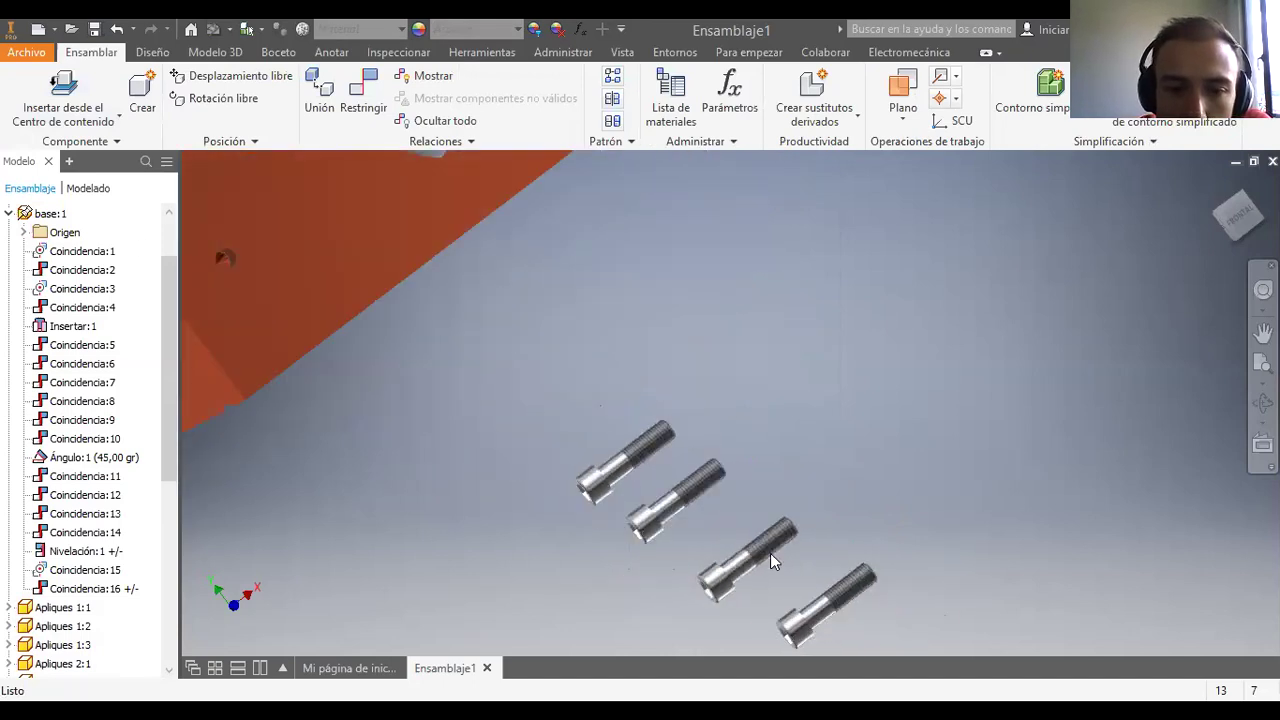
{"action": "scroll", "coordinate": [760, 545], "scroll_direction": "down", "scroll_amount": 2}
{"action": "scroll", "coordinate": [660, 425], "scroll_direction": "up", "scroll_amount": 3}
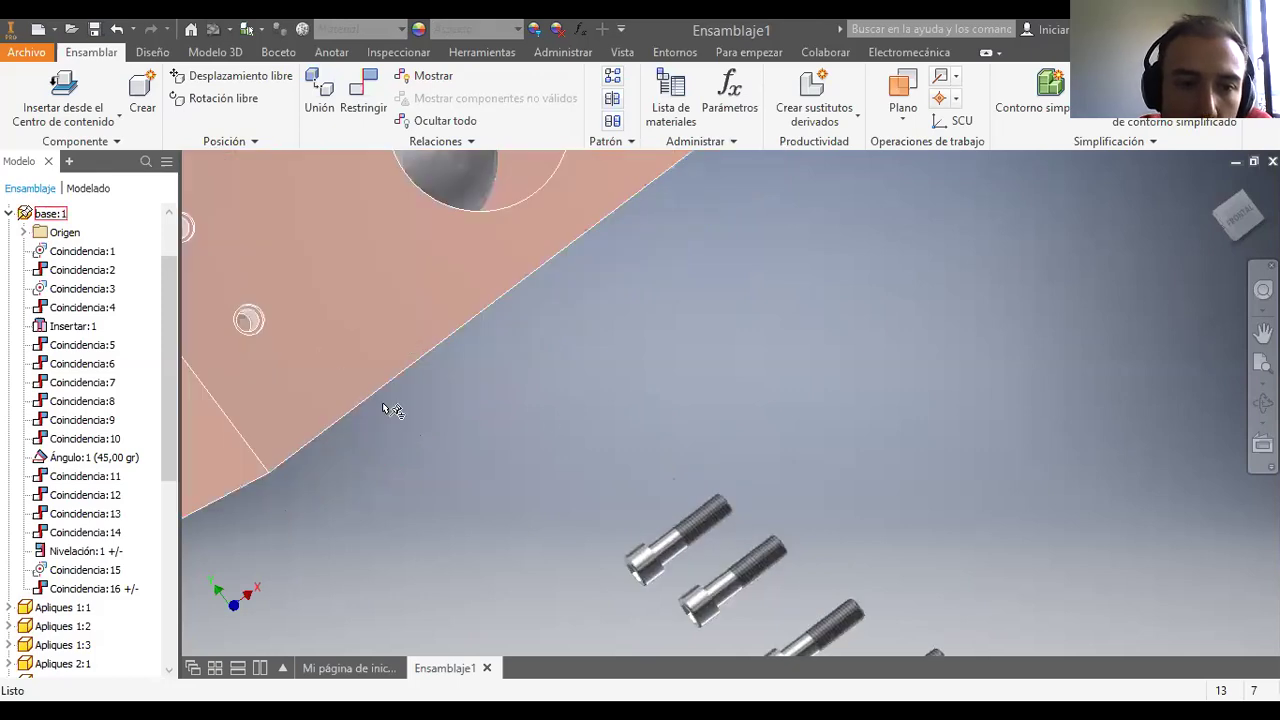
{"action": "scroll", "coordinate": [542, 479], "scroll_direction": "down", "scroll_amount": 1}
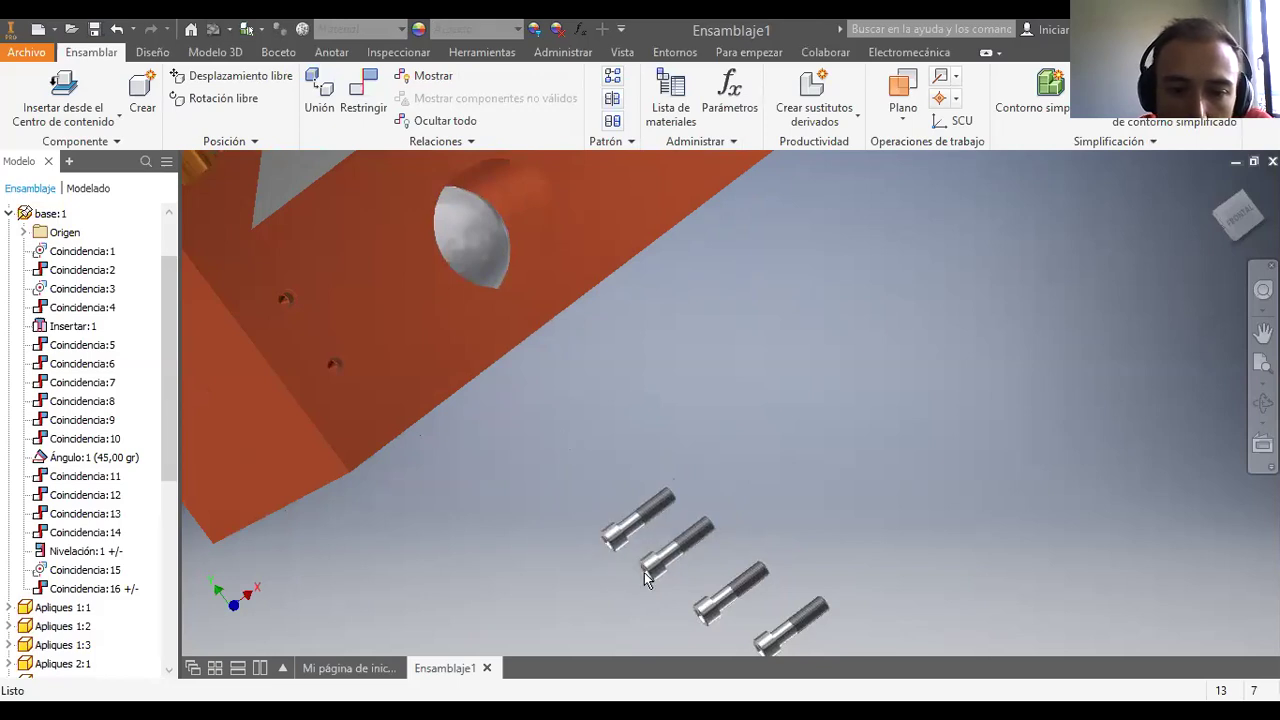
{"action": "scroll", "coordinate": [647, 575], "scroll_direction": "up", "scroll_amount": 3}
{"action": "scroll", "coordinate": [570, 526], "scroll_direction": "down", "scroll_amount": 3}
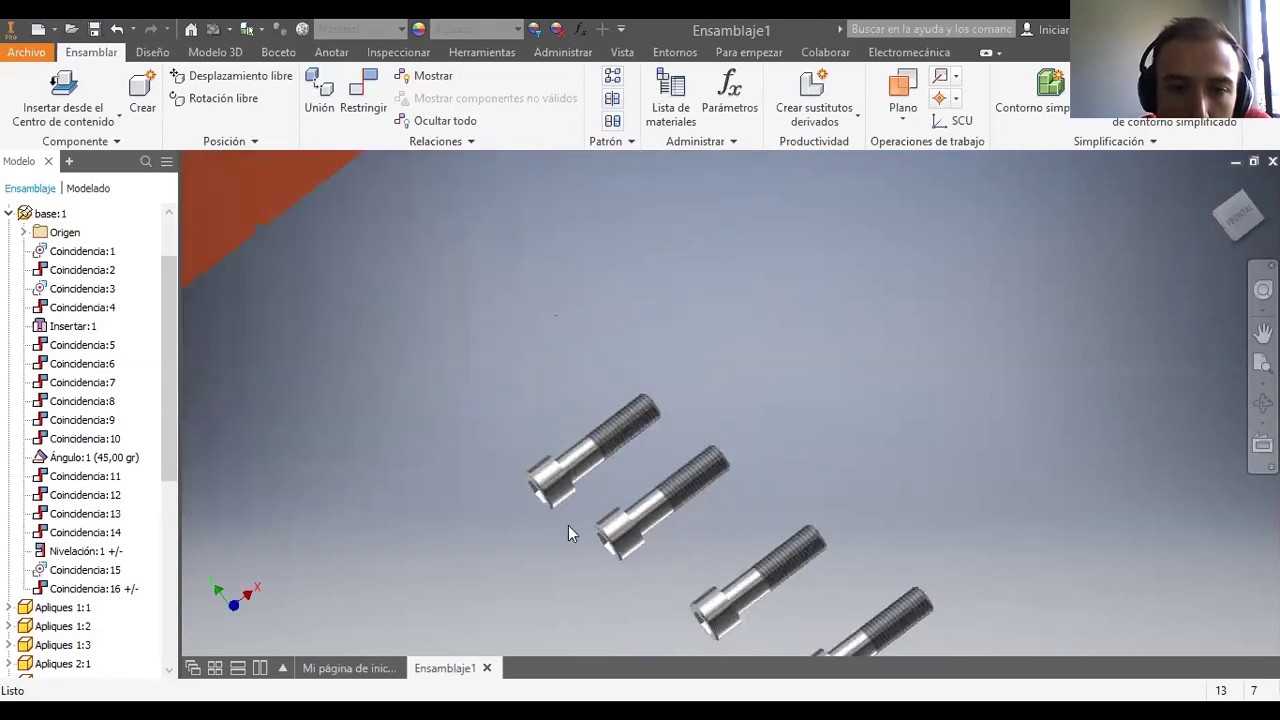
{"action": "middle_click_drag", "start_coordinate": [302, 367], "coordinate": [499, 424]}
{"action": "scroll", "coordinate": [433, 376], "scroll_direction": "down", "scroll_amount": 3}
{"action": "scroll", "coordinate": [433, 376], "scroll_direction": "up", "scroll_amount": 6}
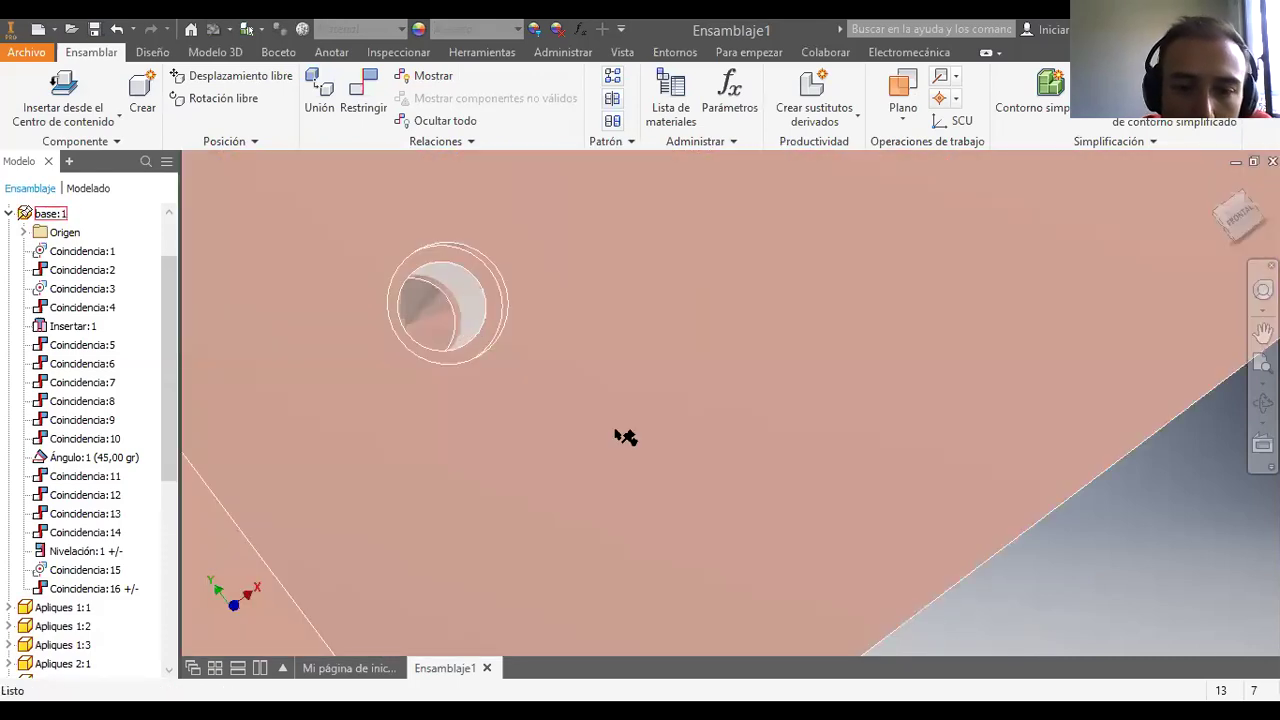
{"action": "scroll", "coordinate": [882, 572], "scroll_direction": "down", "scroll_amount": 3}
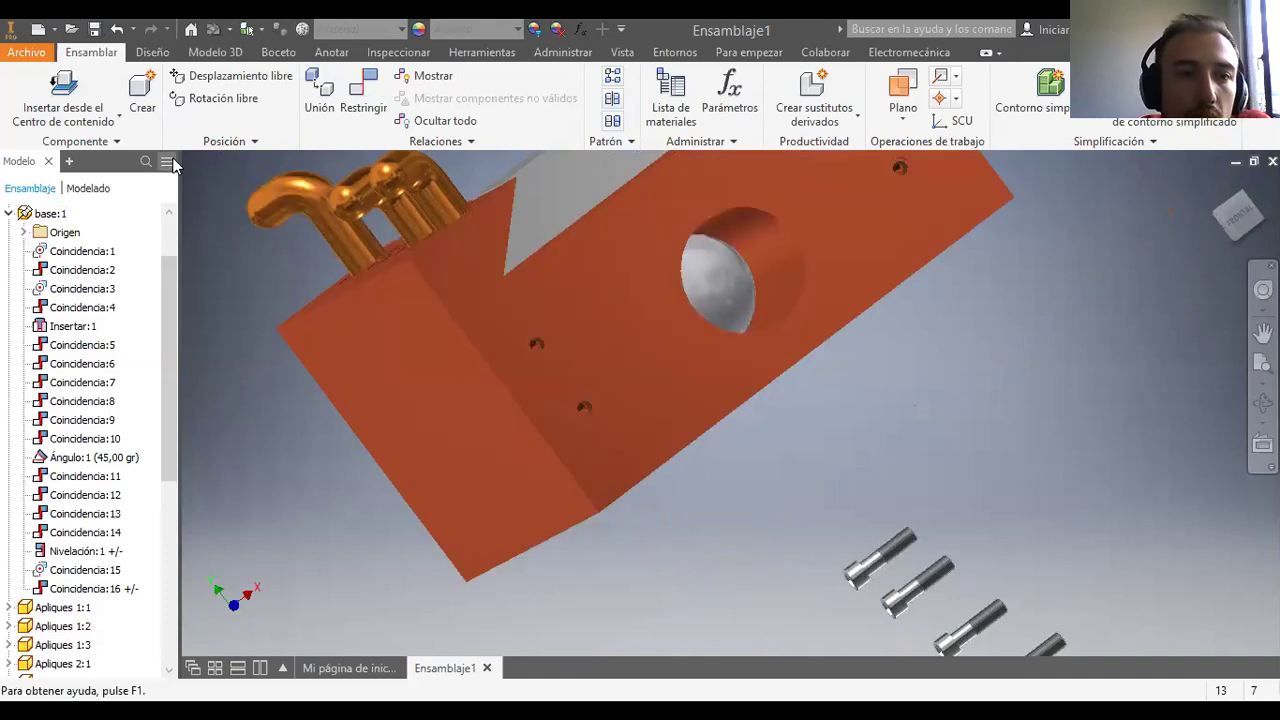
Step: Apply an Insert constraint seating the first M16 screw in the base's front-face hole nearest the lower corner on the orange Apliques' side
{"action": "left_click", "coordinate": [365, 89]}
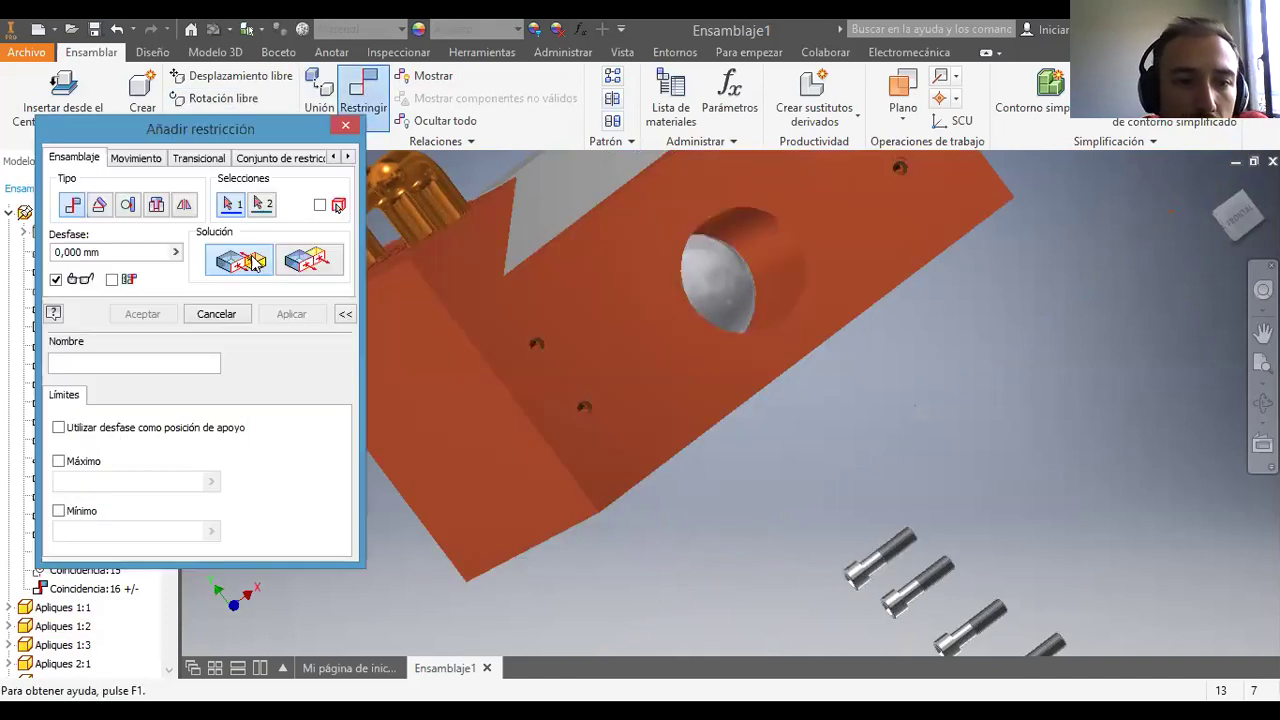
{"action": "left_click", "coordinate": [156, 205]}
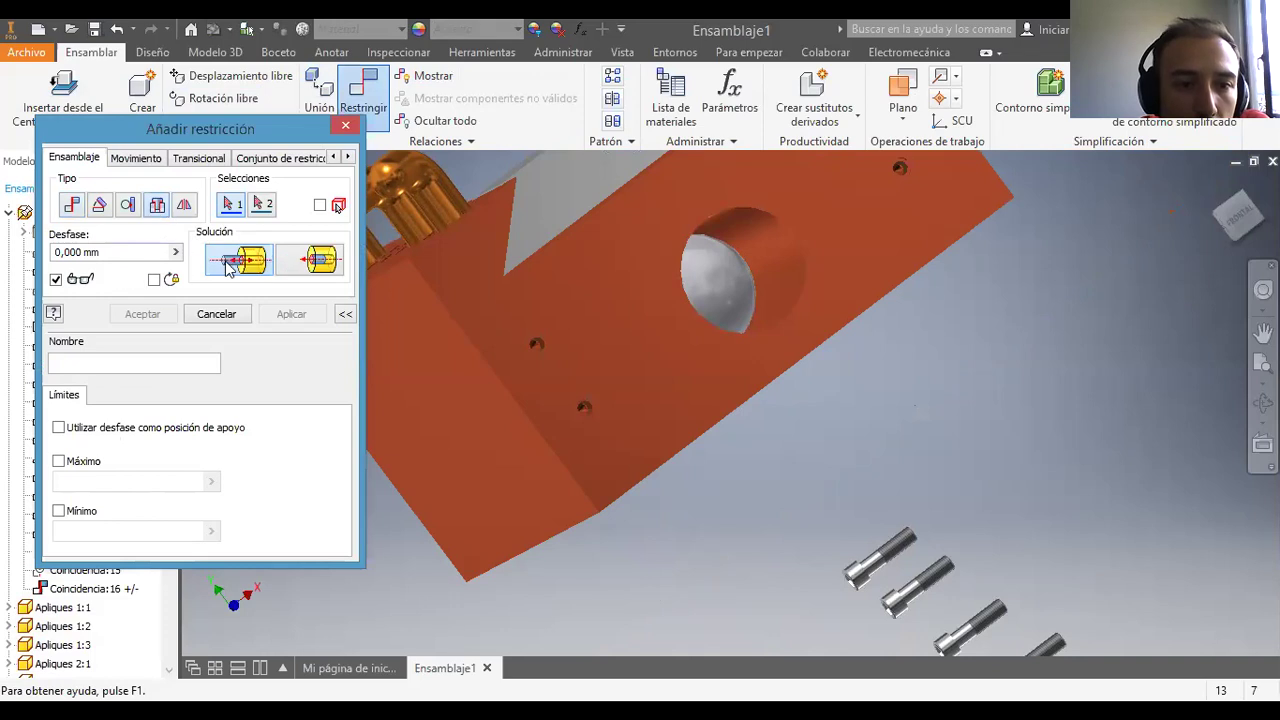
{"action": "scroll", "coordinate": [811, 543], "scroll_direction": "down", "scroll_amount": 3}
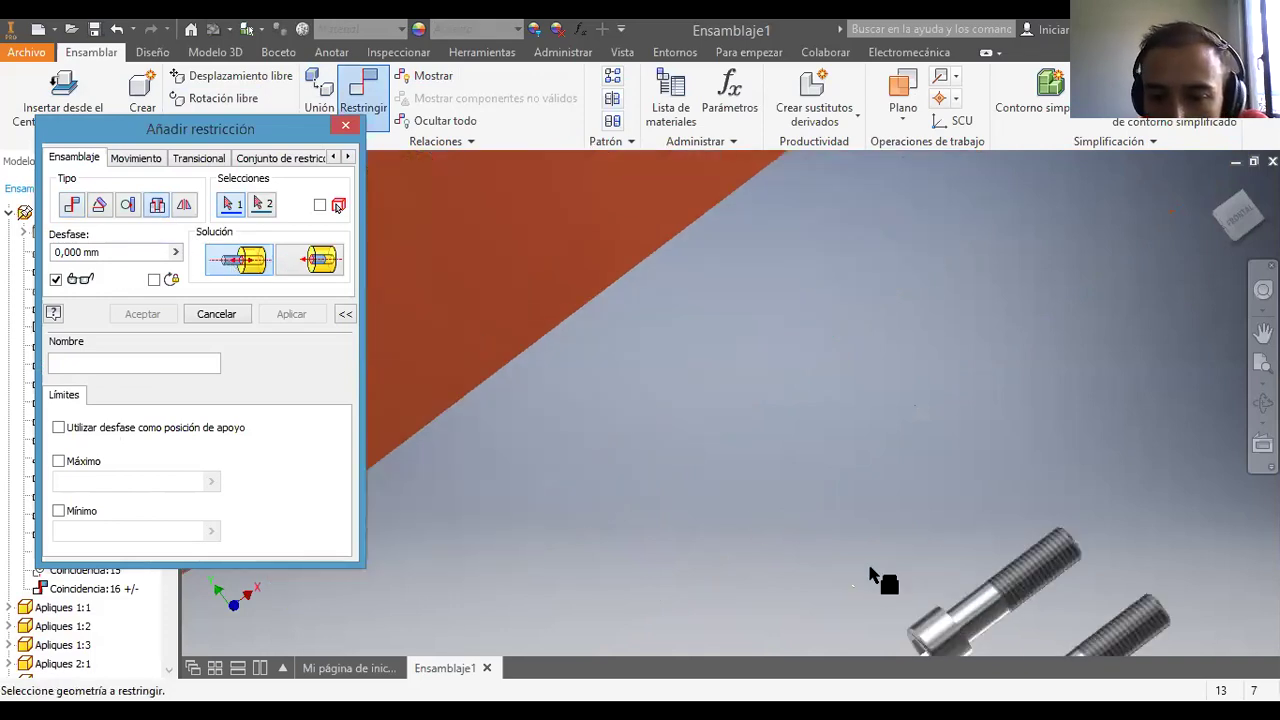
{"action": "middle_click_drag", "start_coordinate": [870, 572], "coordinate": [710, 447]}
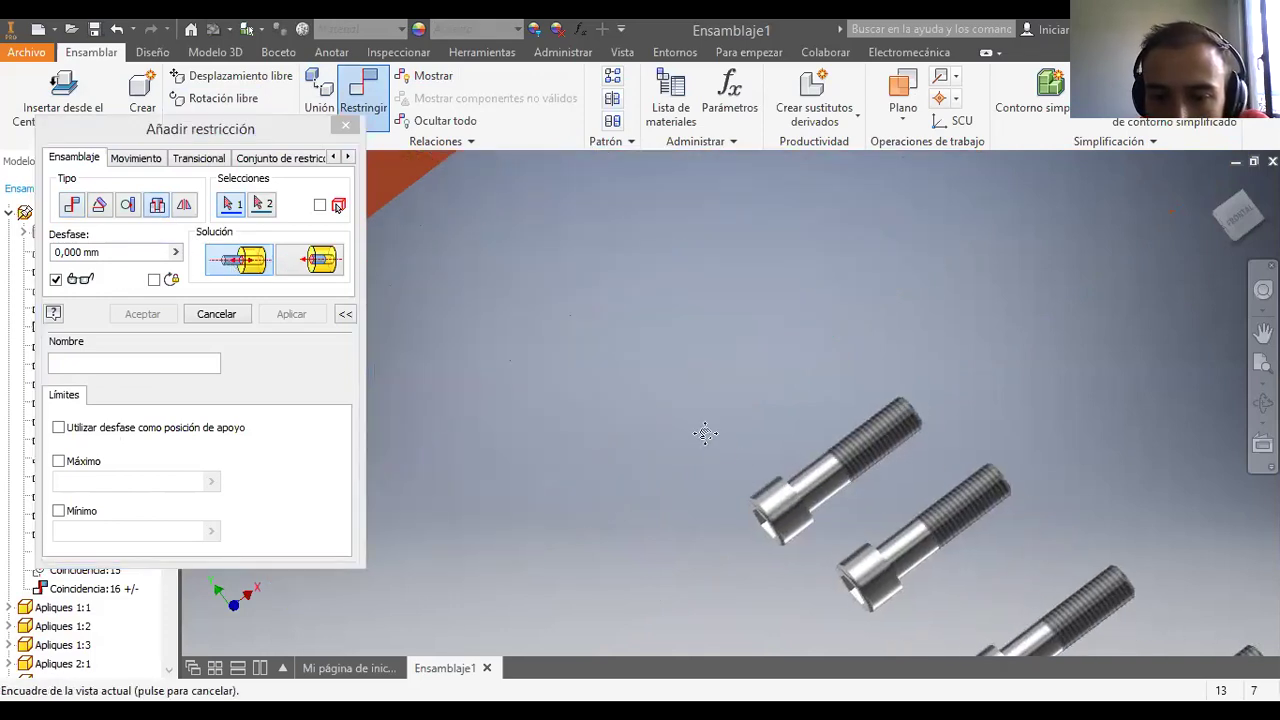
{"action": "left_click", "coordinate": [788, 490]}
{"action": "middle_click_drag", "start_coordinate": [551, 313], "coordinate": [954, 471]}
{"action": "scroll", "coordinate": [765, 411], "scroll_direction": "down", "scroll_amount": 3}
{"action": "scroll", "coordinate": [790, 395], "scroll_direction": "up", "scroll_amount": 5}
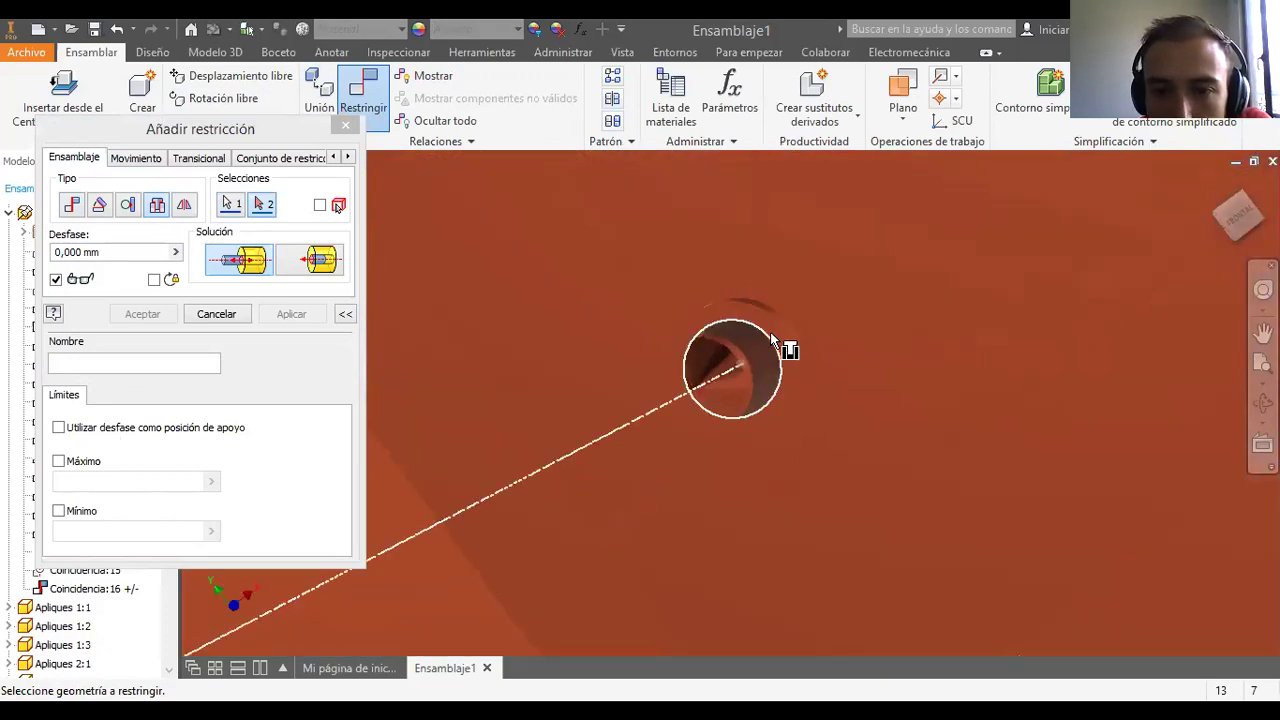
{"action": "left_click", "coordinate": [773, 342]}
{"action": "middle_click_drag", "start_coordinate": [986, 393], "coordinate": [903, 446]}
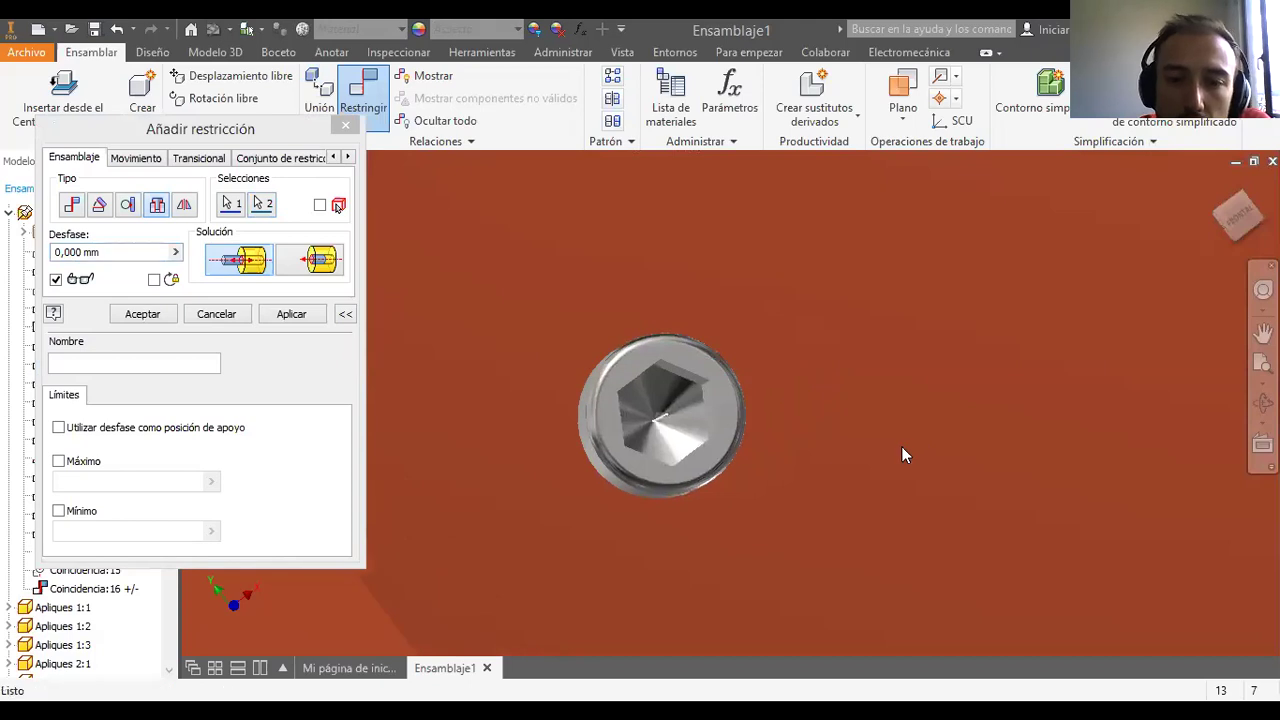
{"action": "scroll", "coordinate": [901, 446], "scroll_direction": "down", "scroll_amount": 5}
{"action": "middle_click_drag", "start_coordinate": [981, 517], "coordinate": [636, 385]}
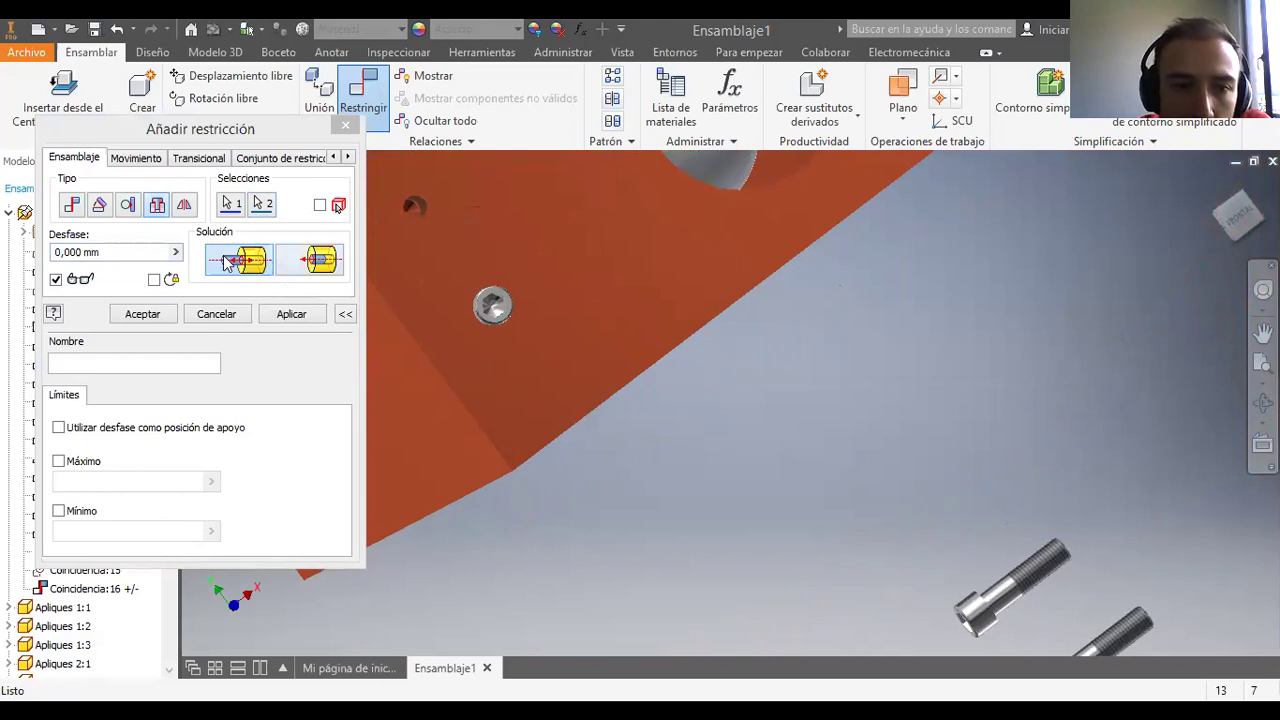
{"action": "left_click", "coordinate": [290, 315]}
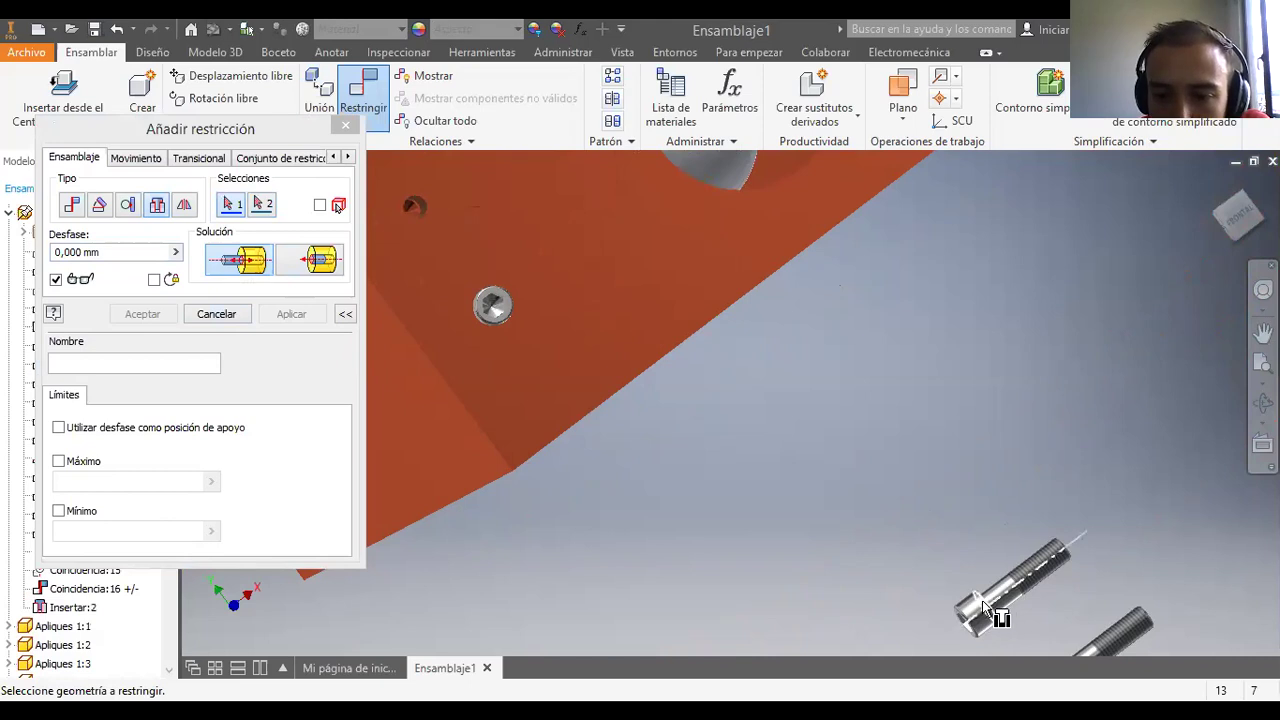
Step: Apply an Insert constraint seating the second M16 screw in the adjacent hole, closer to the dovetail slot on the Apliques' side
{"action": "left_click", "coordinate": [982, 605]}
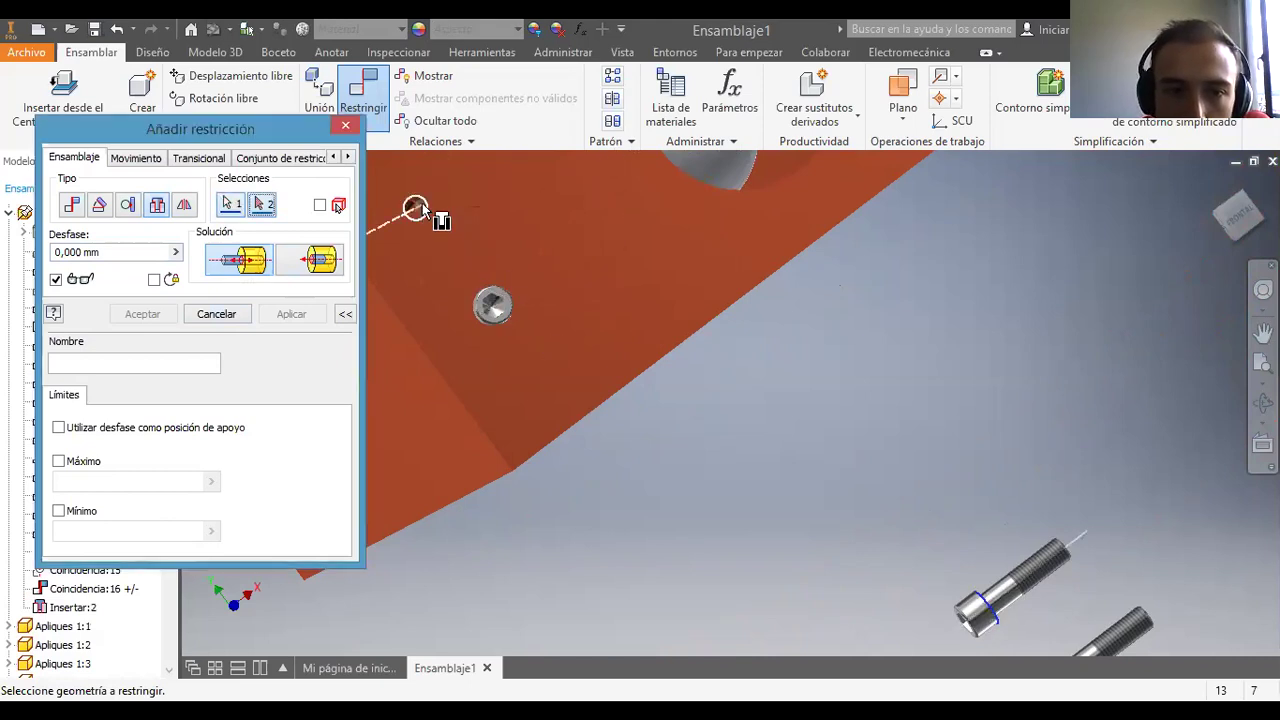
{"action": "left_click", "coordinate": [418, 208]}
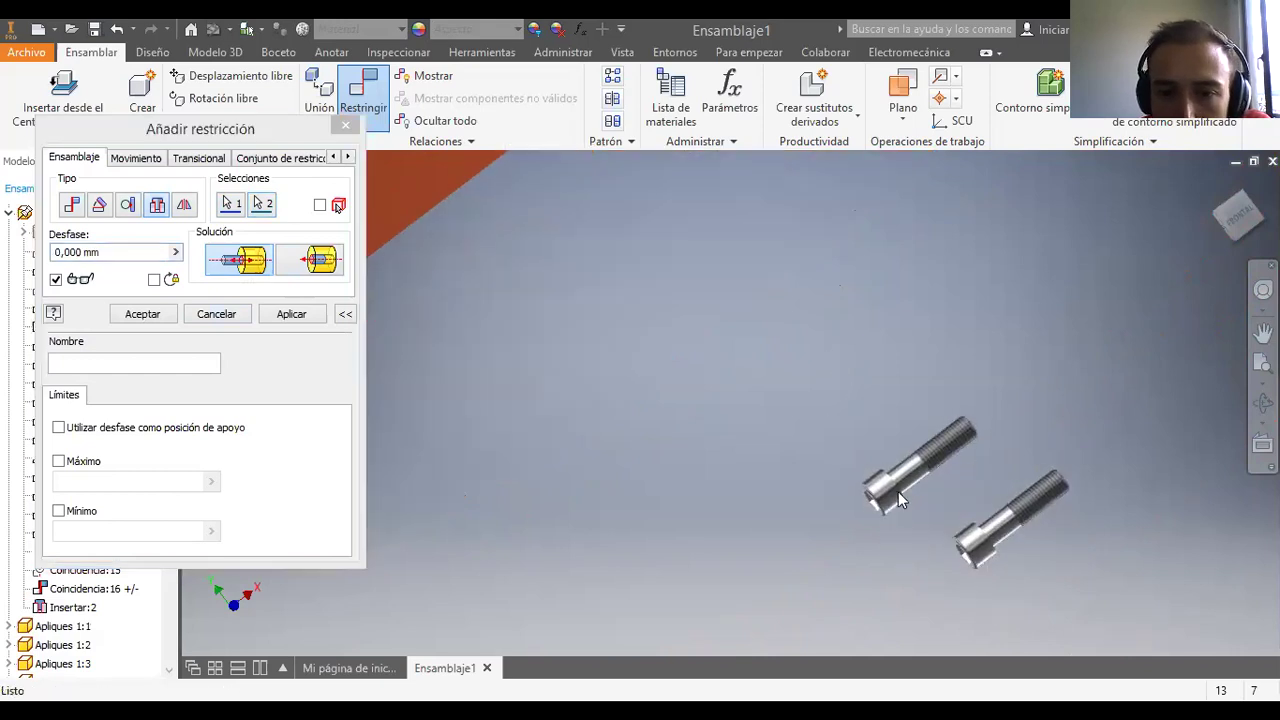
{"action": "left_click", "coordinate": [291, 314]}
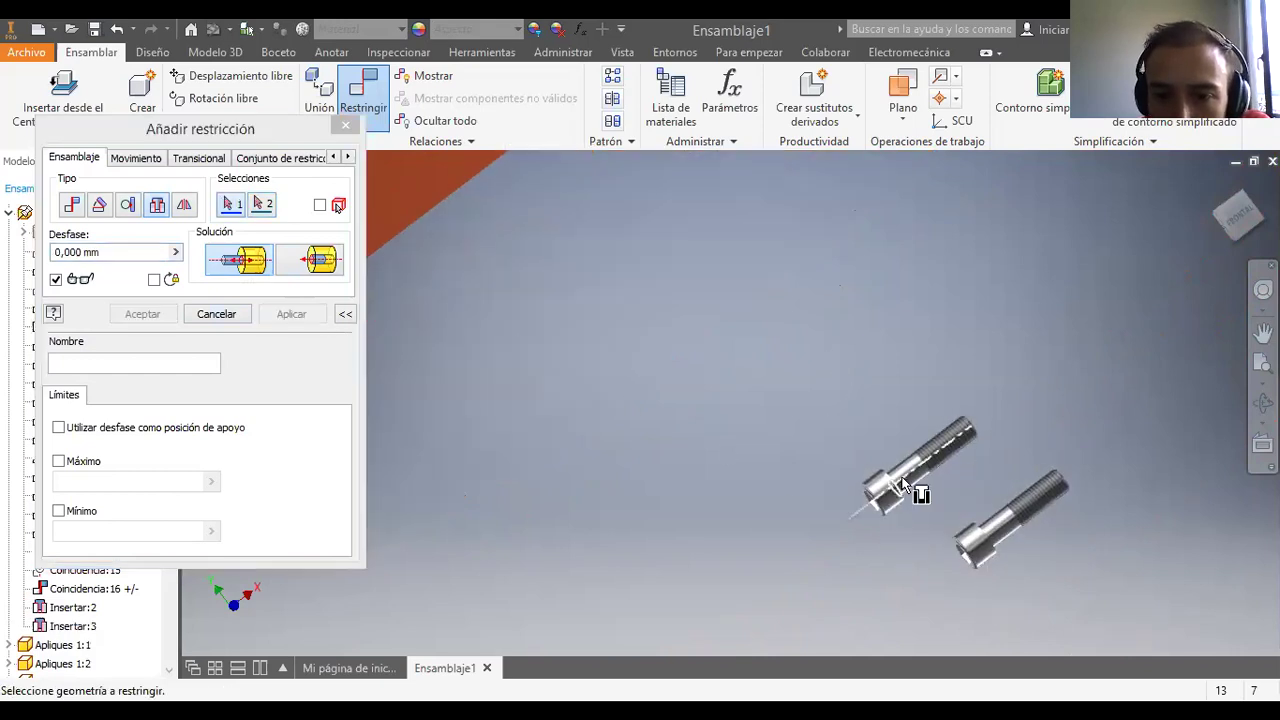
Step: Apply an Insert constraint seating the third M16 screw in the hole beside the dovetail slot, across the large bore from the first pair
{"action": "left_click", "coordinate": [889, 480]}
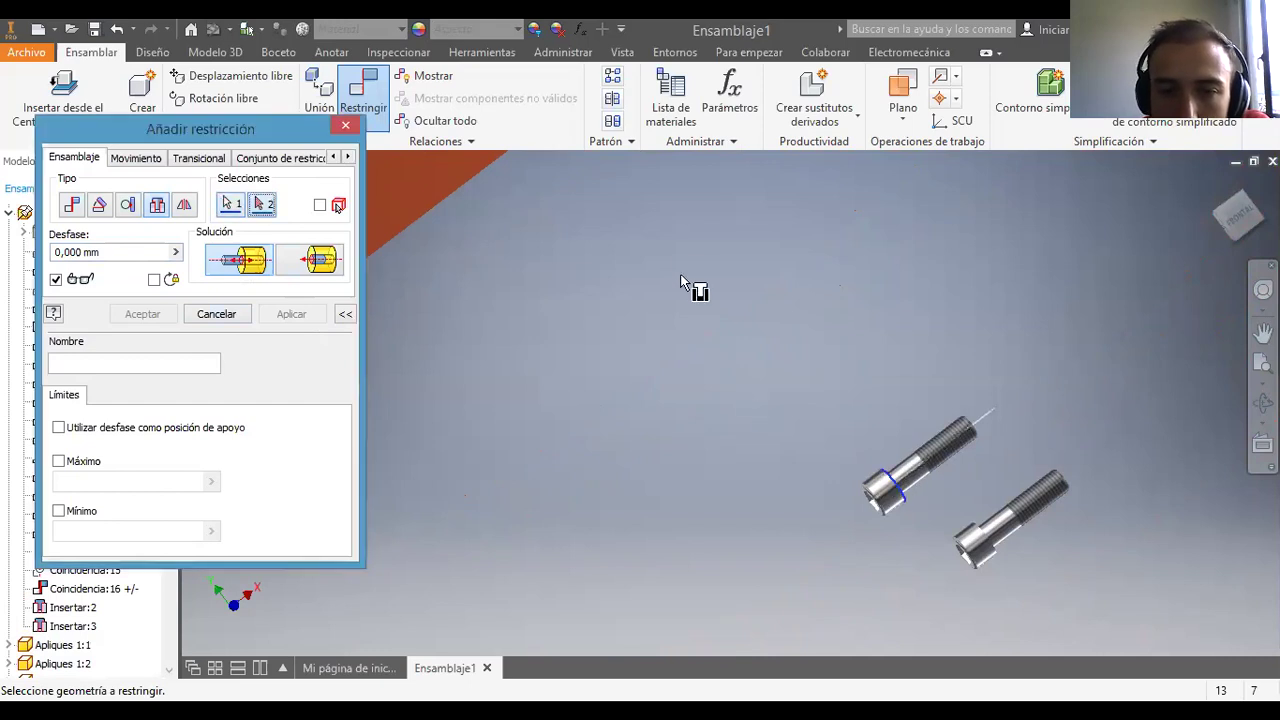
{"action": "scroll", "coordinate": [677, 257], "scroll_direction": "down", "scroll_amount": 2}
{"action": "scroll", "coordinate": [677, 256], "scroll_direction": "up", "scroll_amount": 3}
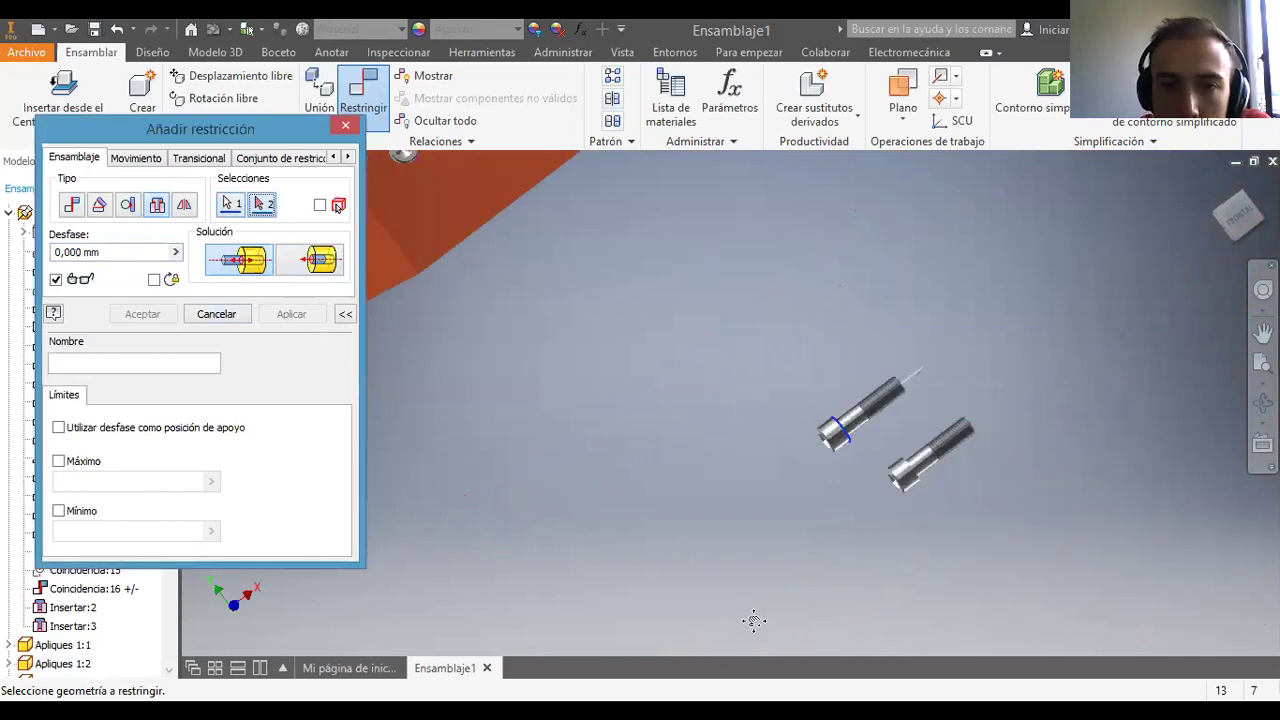
{"action": "scroll", "coordinate": [749, 620], "scroll_direction": "down", "scroll_amount": 4}
{"action": "scroll", "coordinate": [808, 235], "scroll_direction": "down", "scroll_amount": 5}
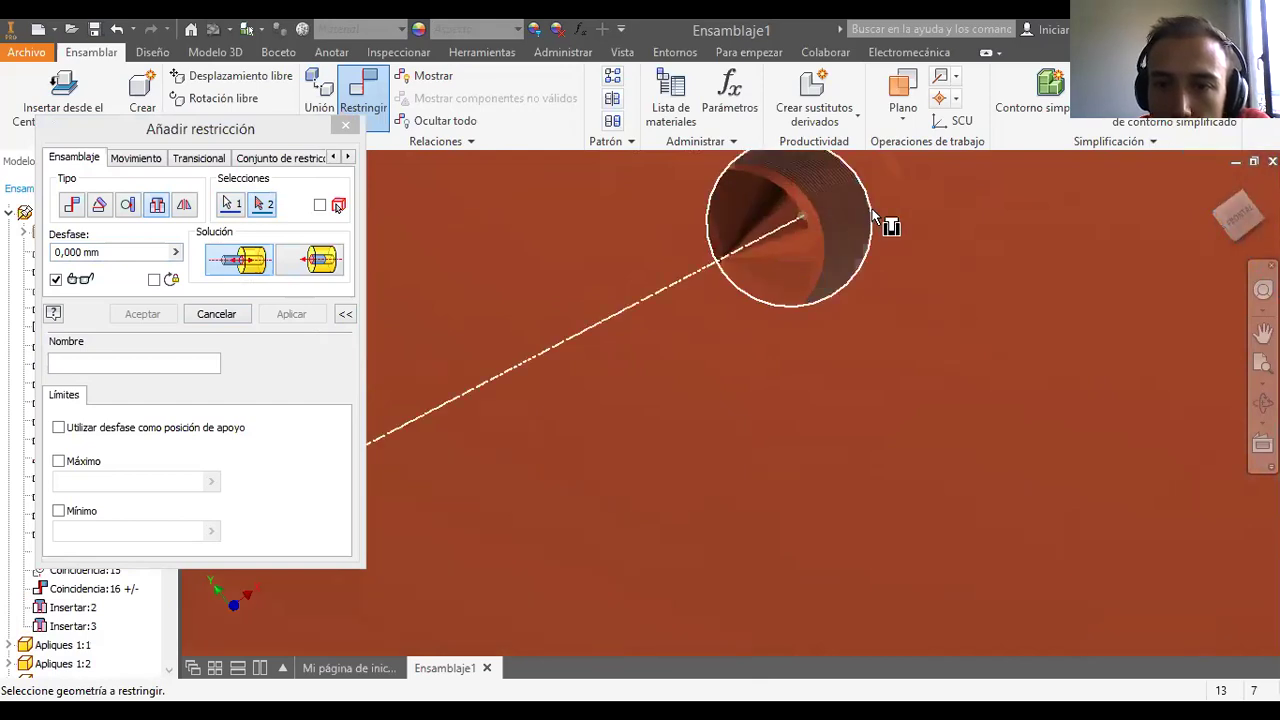
{"action": "left_click", "coordinate": [873, 207]}
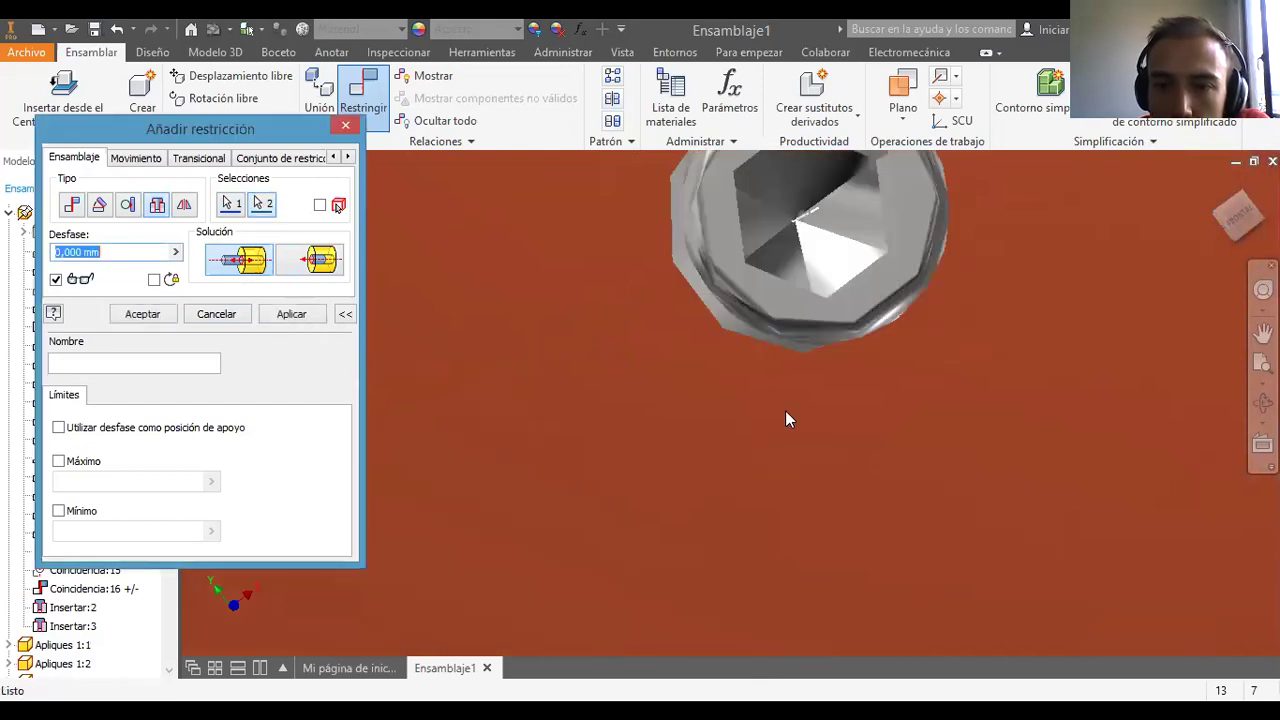
{"action": "scroll", "coordinate": [790, 430], "scroll_direction": "up", "scroll_amount": 5}
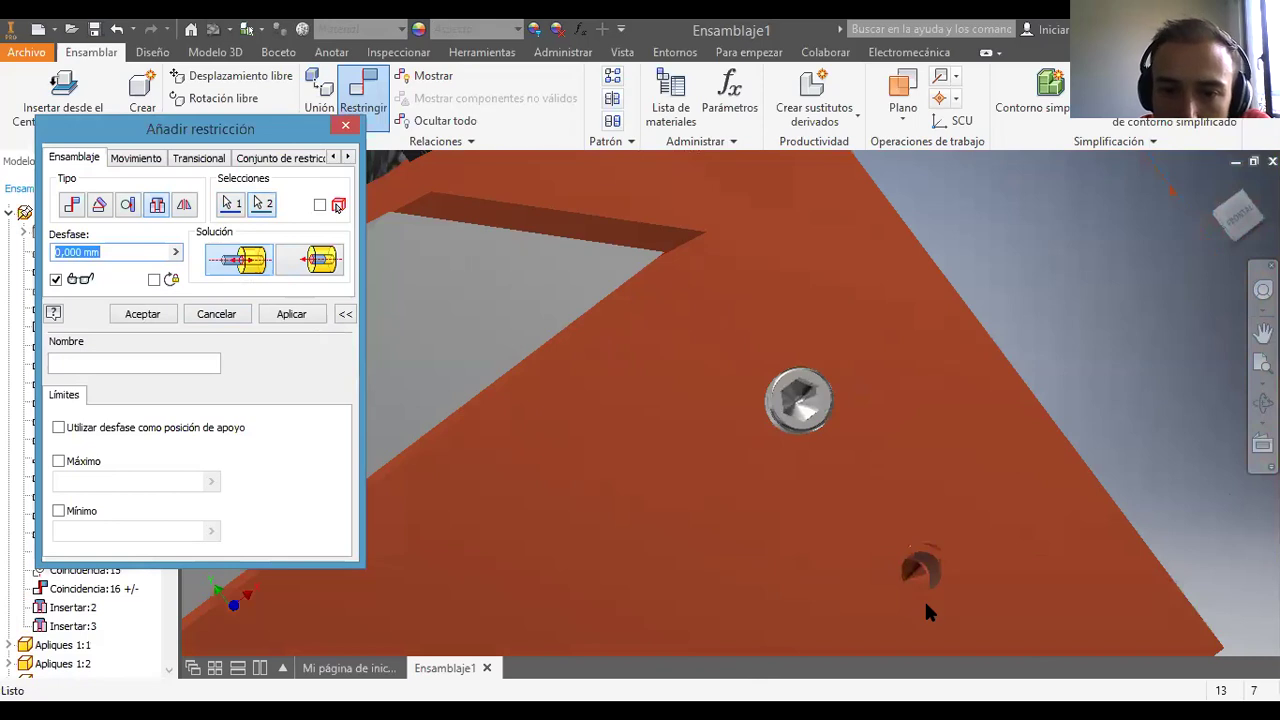
{"action": "middle_click_drag", "start_coordinate": [925, 603], "coordinate": [776, 446]}
{"action": "scroll", "coordinate": [777, 412], "scroll_direction": "down", "scroll_amount": 2}
{"action": "scroll", "coordinate": [780, 420], "scroll_direction": "up", "scroll_amount": 7}
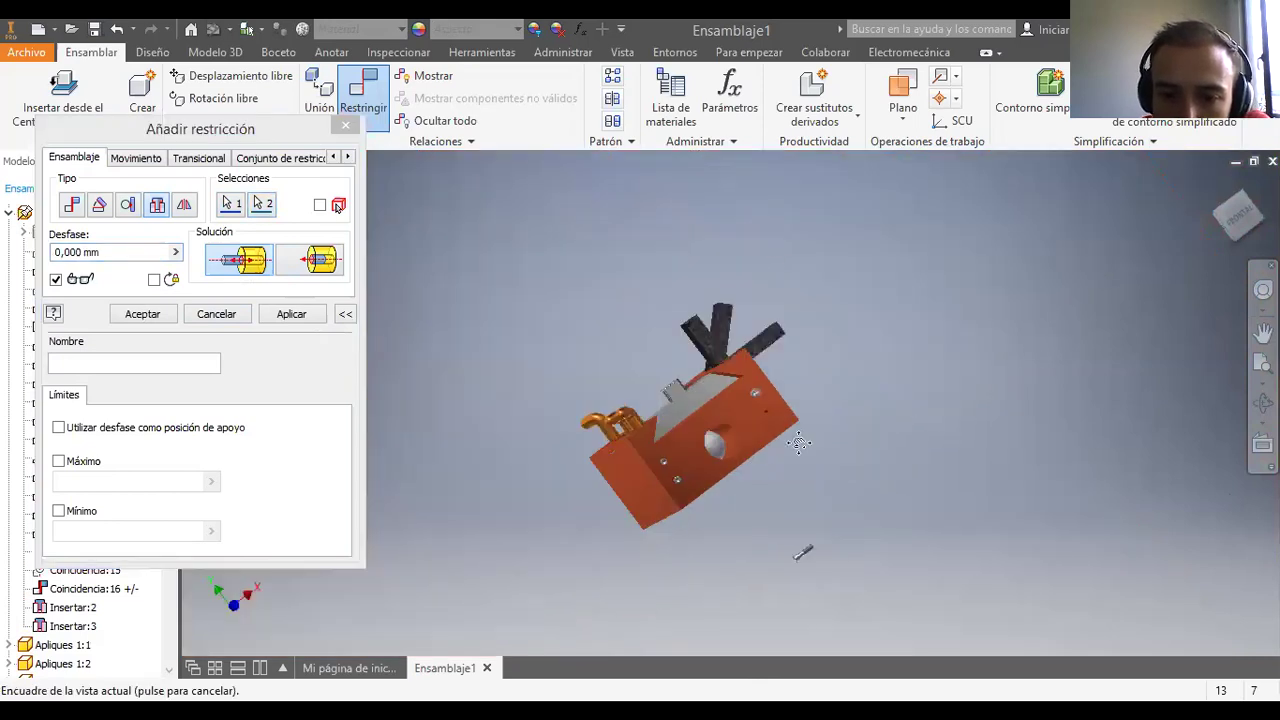
{"action": "scroll", "coordinate": [789, 442], "scroll_direction": "down", "scroll_amount": 5}
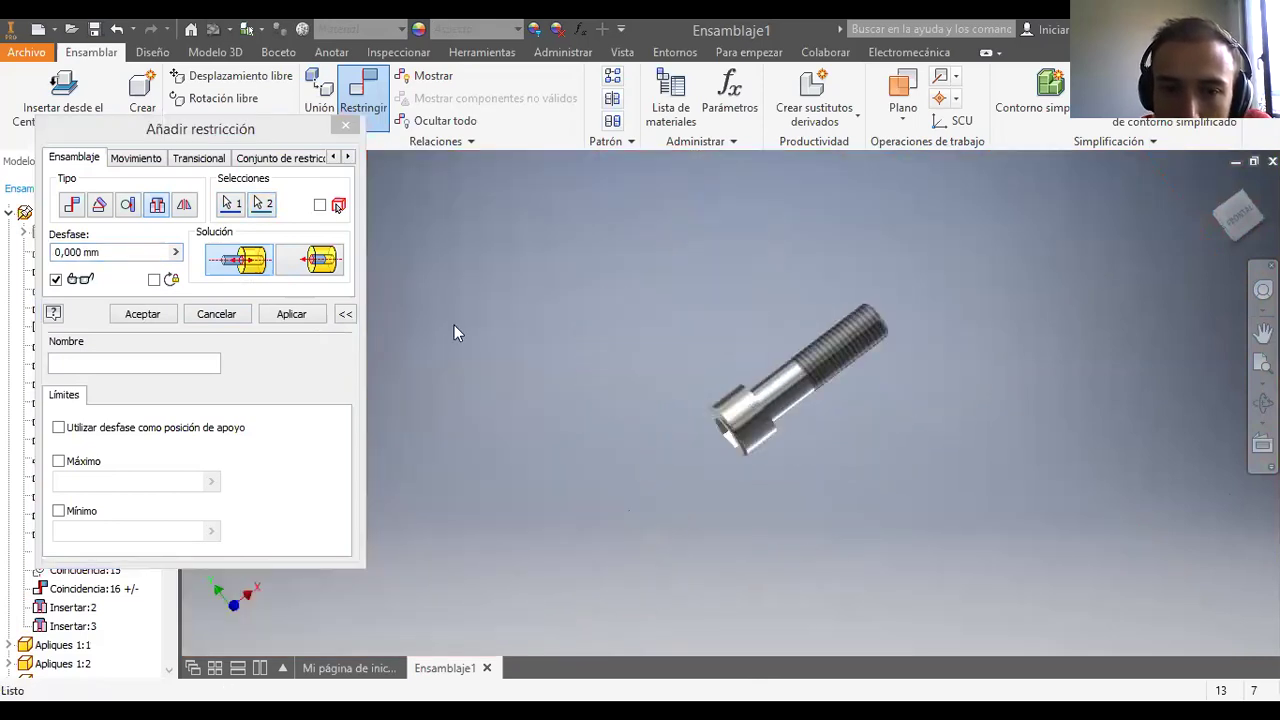
{"action": "left_click", "coordinate": [293, 318]}
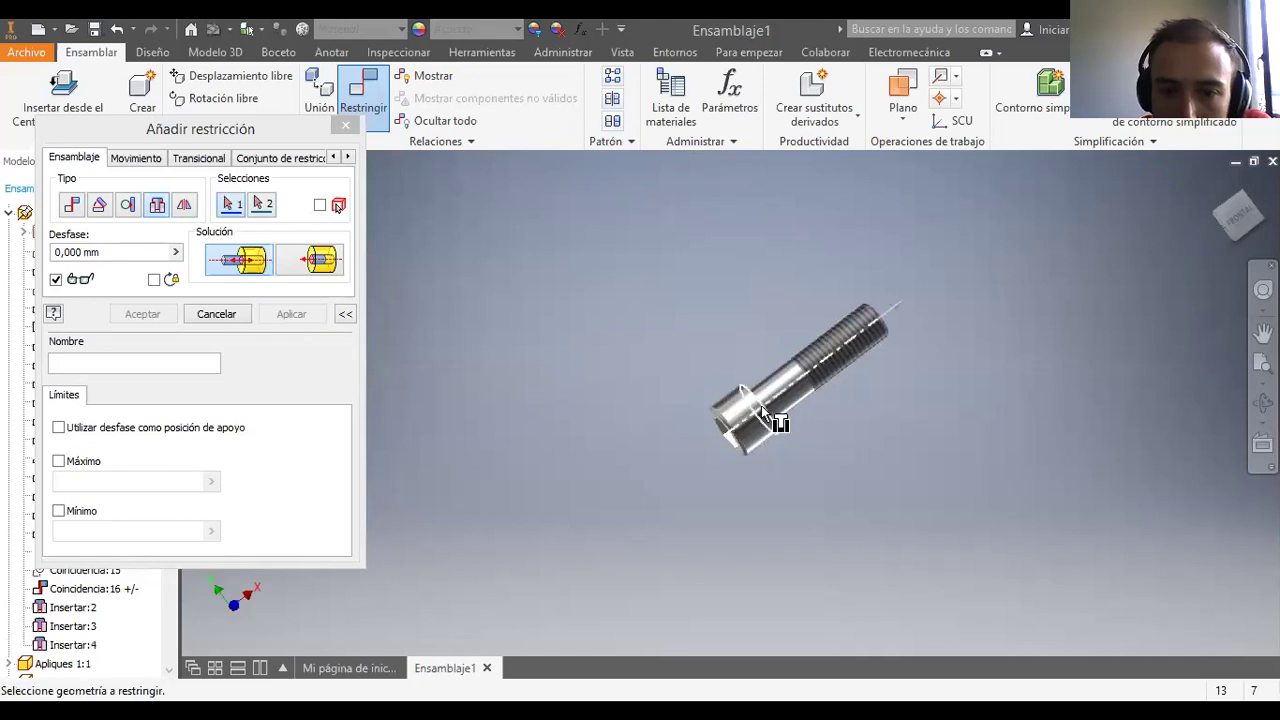
Step: Insert the fourth M16 screw into the last empty hole of the base's front face and end the constraint command
{"action": "left_click", "coordinate": [761, 405]}
{"action": "scroll", "coordinate": [666, 337], "scroll_direction": "up", "scroll_amount": 2}
{"action": "scroll", "coordinate": [651, 328], "scroll_direction": "down", "scroll_amount": 4}
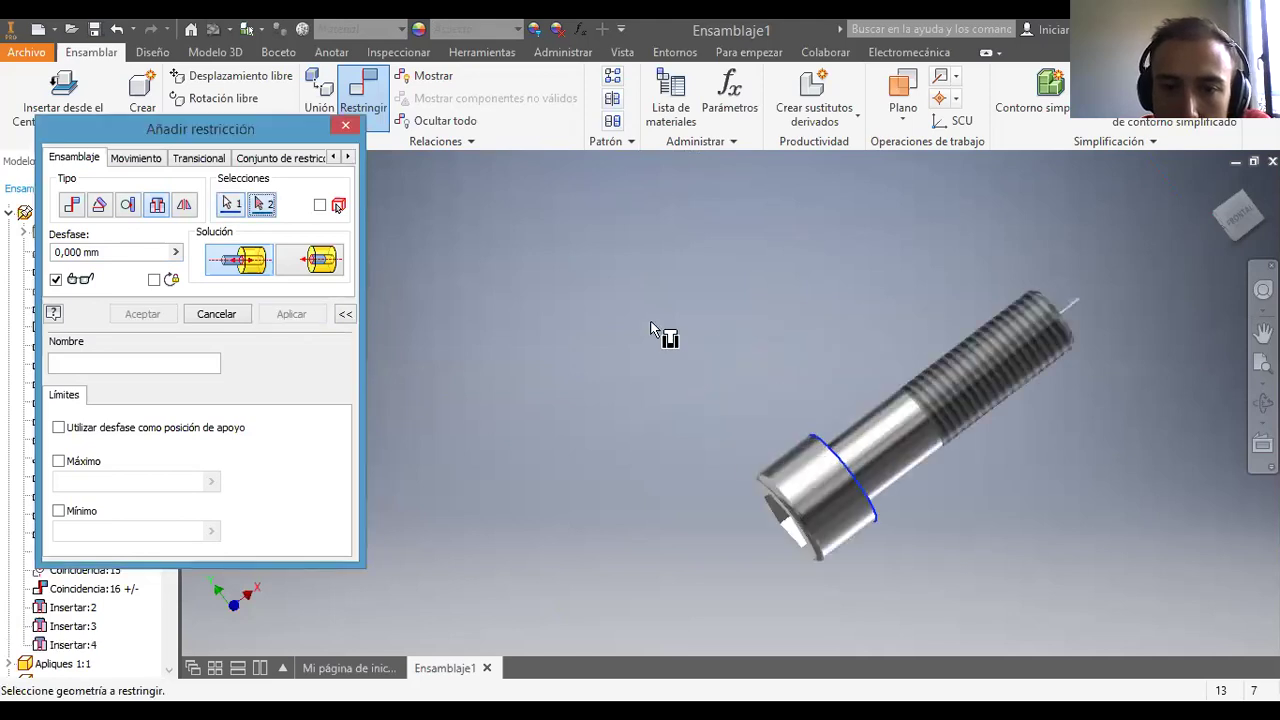
{"action": "scroll", "coordinate": [650, 328], "scroll_direction": "up", "scroll_amount": 5}
{"action": "middle_click_drag", "start_coordinate": [645, 252], "coordinate": [682, 450]}
{"action": "scroll", "coordinate": [680, 391], "scroll_direction": "down", "scroll_amount": 6}
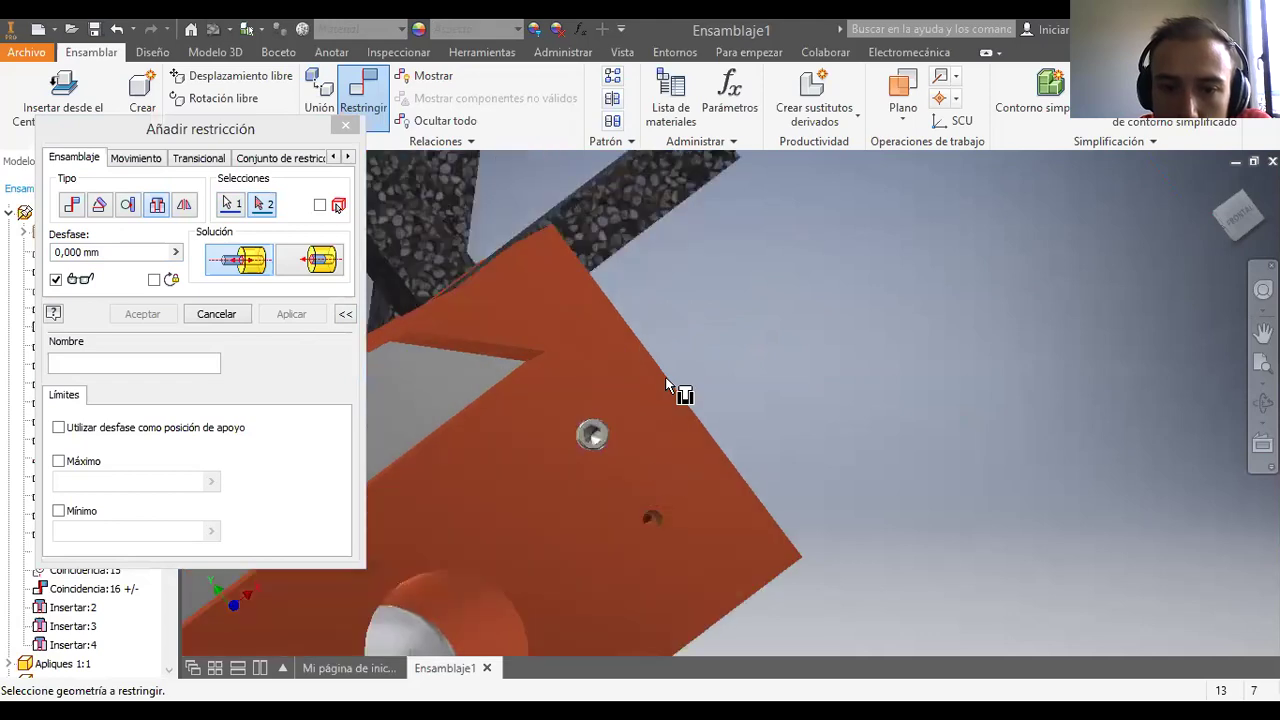
{"action": "scroll", "coordinate": [677, 591], "scroll_direction": "down", "scroll_amount": 3}
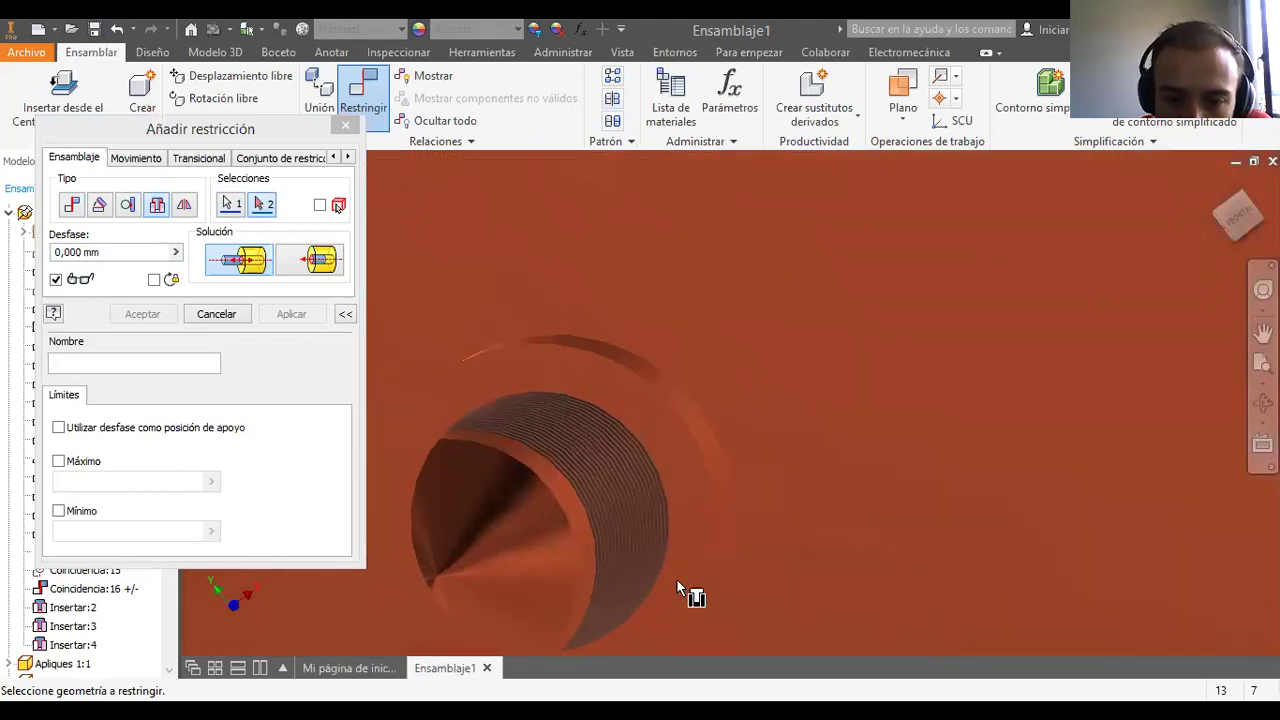
{"action": "left_click", "coordinate": [667, 489]}
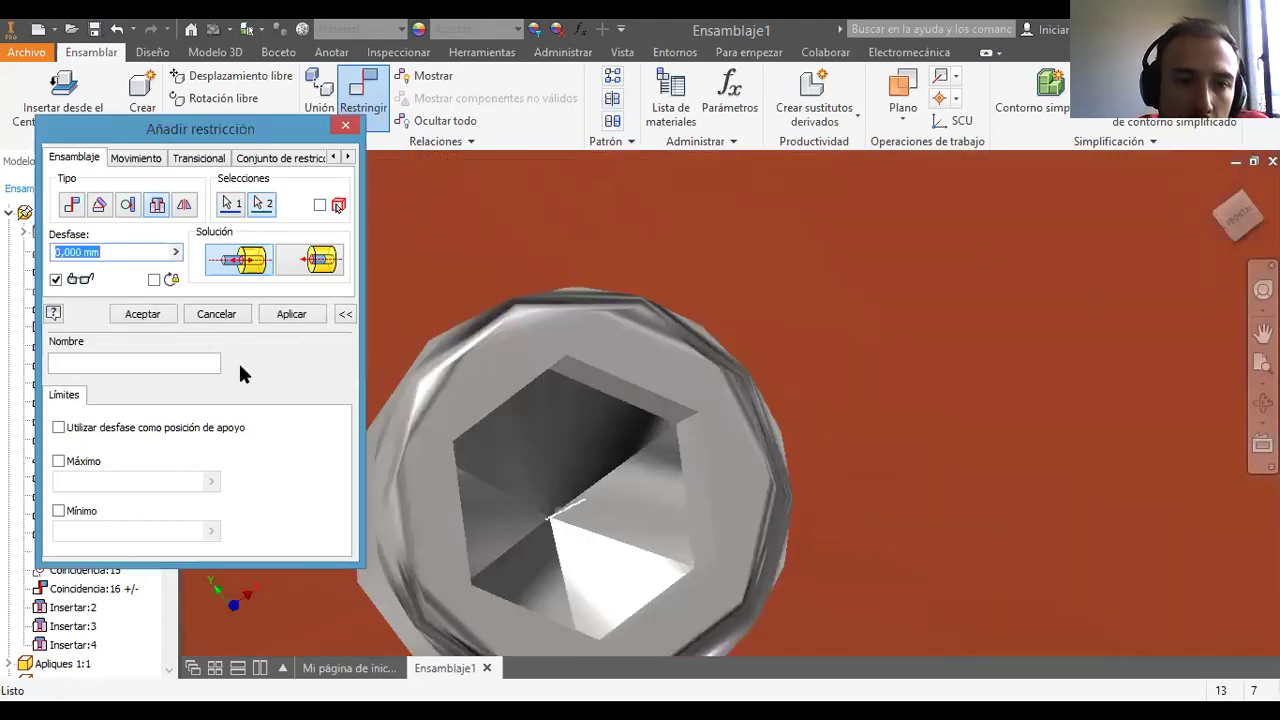
{"action": "left_click", "coordinate": [266, 317]}
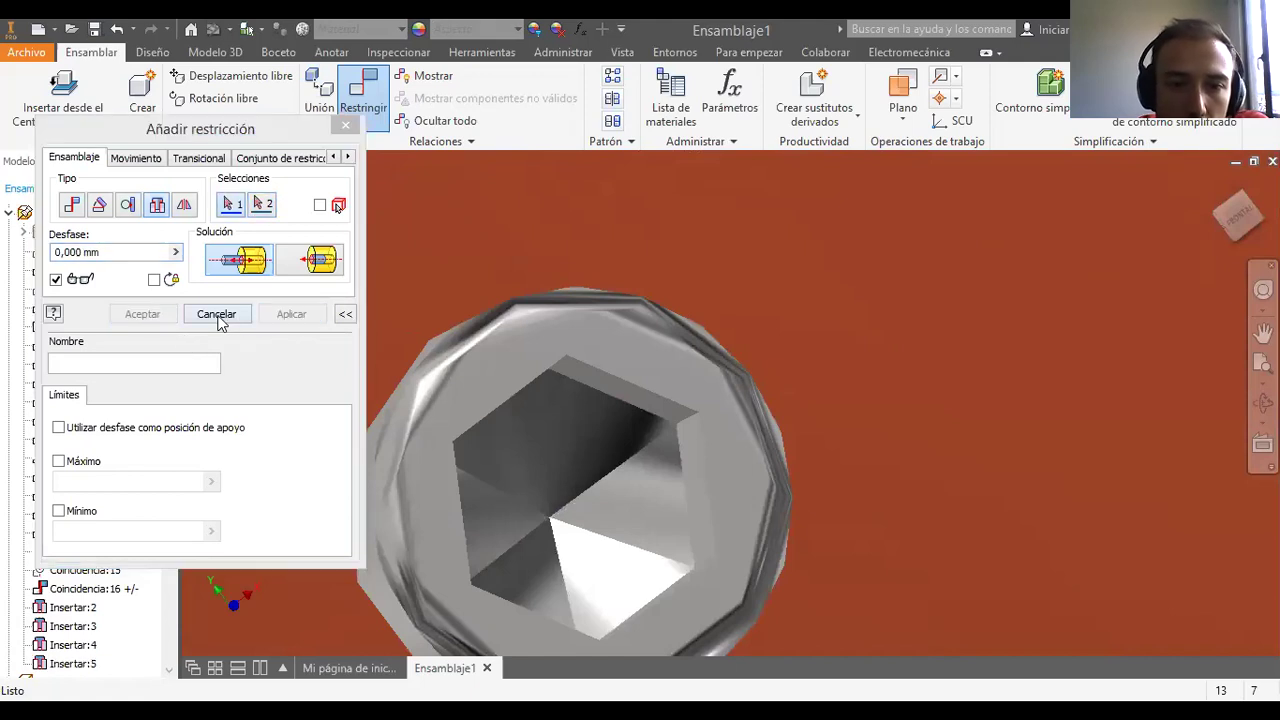
{"action": "left_click", "coordinate": [219, 318]}
Step: Check that the four screws are seated in the base by trying to move them and examining a head up close
{"action": "scroll", "coordinate": [691, 426], "scroll_direction": "down", "scroll_amount": 8}
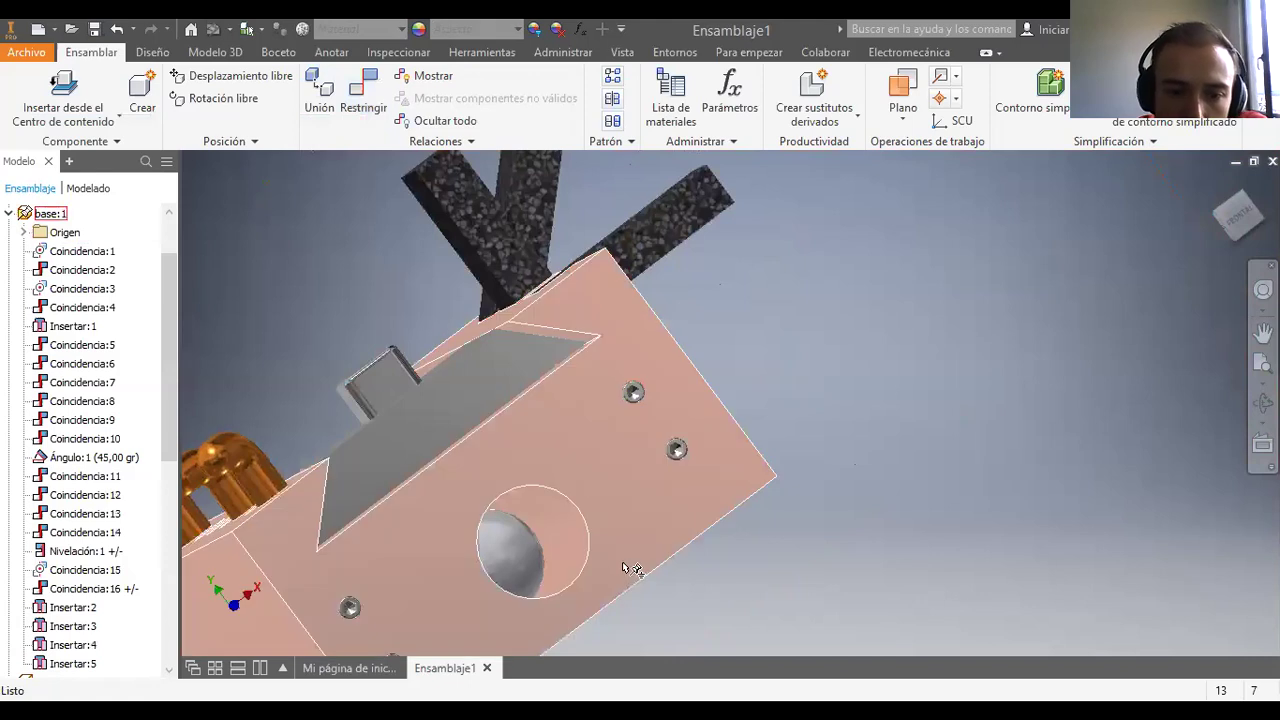
{"action": "middle_click_drag", "start_coordinate": [663, 449], "coordinate": [695, 375]}
{"action": "mouse_move", "coordinate": [498, 433]}
{"action": "left_mouse_down"}
{"action": "mouse_move", "coordinate": [524, 450]}
{"action": "mouse_move", "coordinate": [508, 423]}
{"action": "left_mouse_up"}
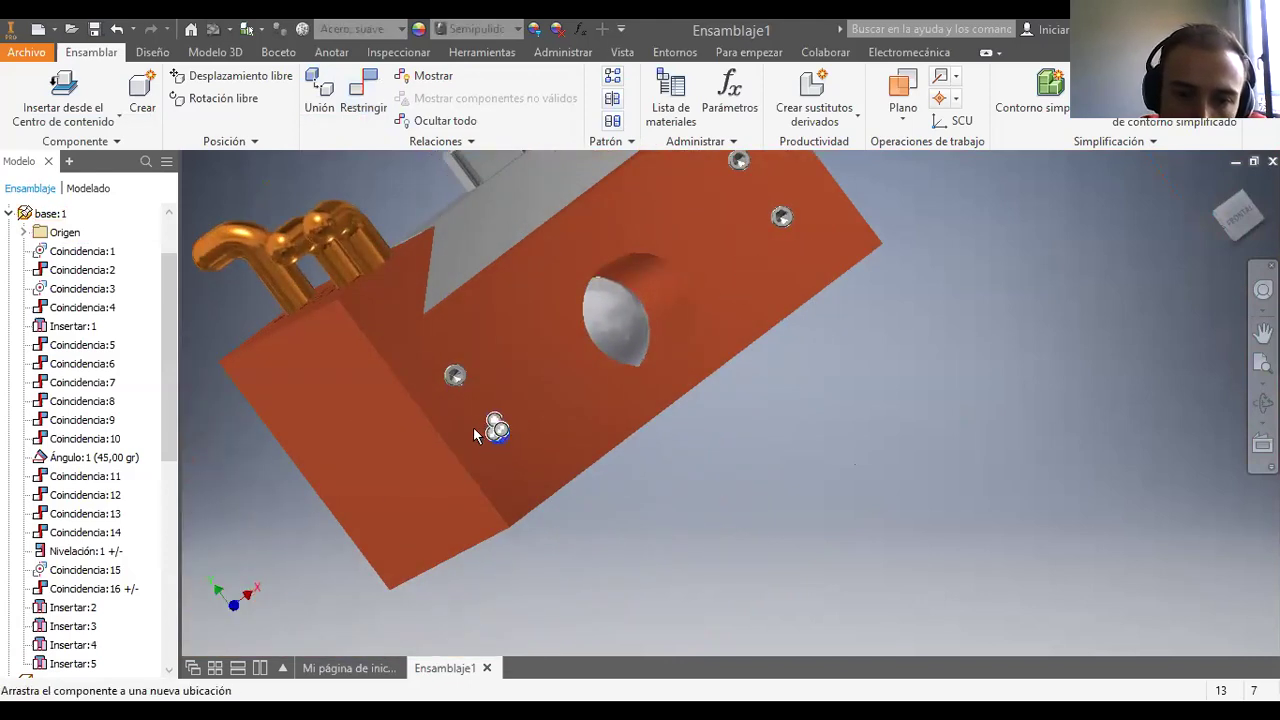
{"action": "mouse_move", "coordinate": [516, 477]}
{"action": "left_mouse_down"}
{"action": "mouse_move", "coordinate": [505, 374]}
{"action": "mouse_move", "coordinate": [540, 357]}
{"action": "mouse_move", "coordinate": [540, 374]}
{"action": "mouse_move", "coordinate": [500, 395]}
{"action": "mouse_move", "coordinate": [505, 470]}
{"action": "left_mouse_up"}
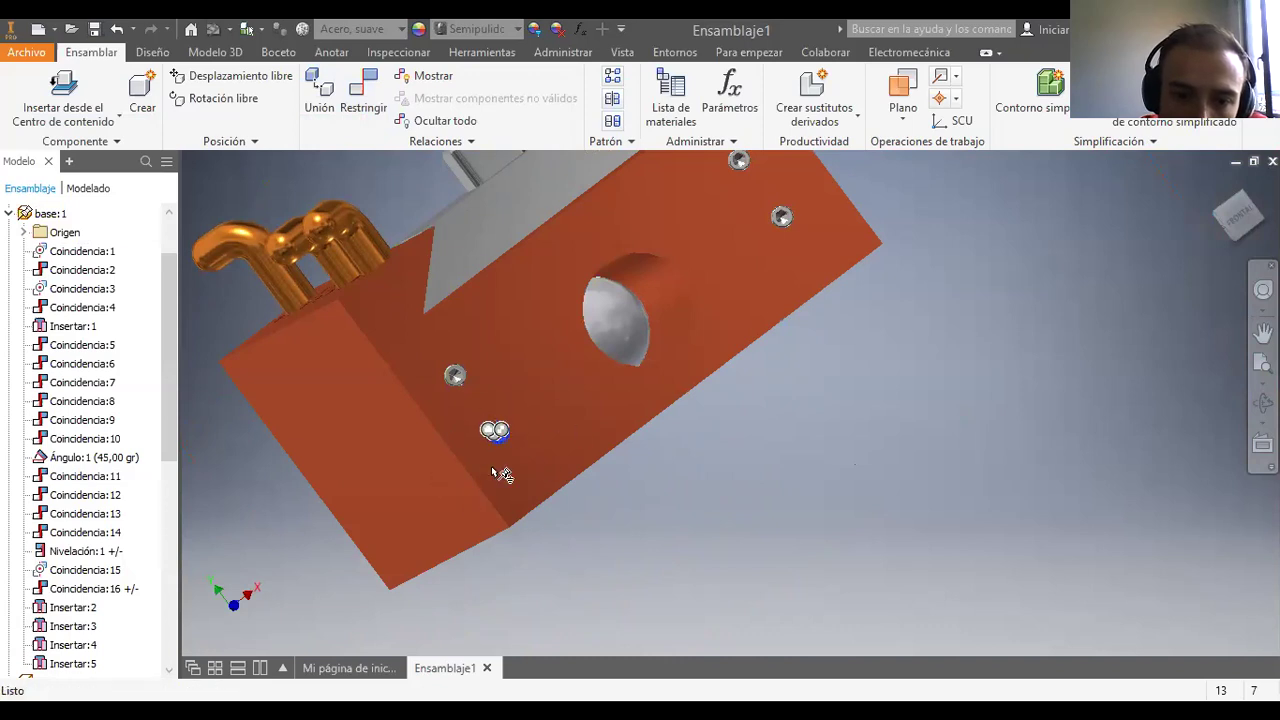
{"action": "left_click", "coordinate": [820, 238]}
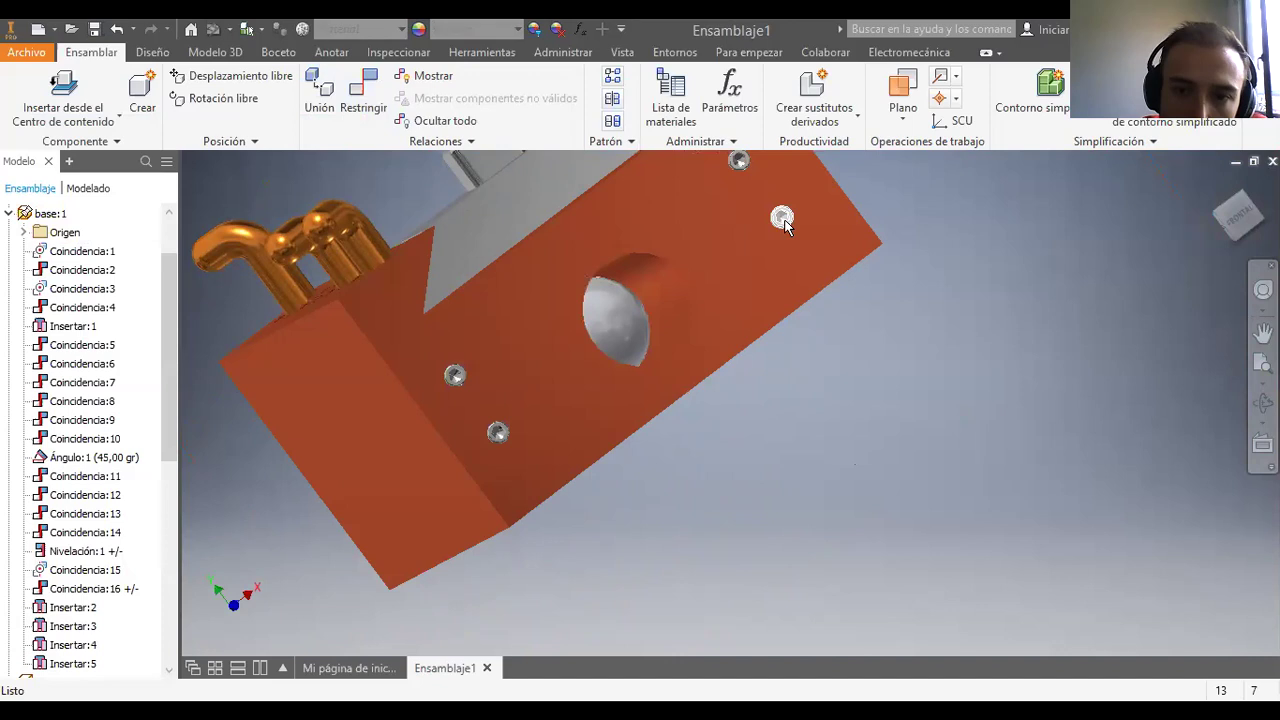
{"action": "scroll", "coordinate": [790, 225], "scroll_direction": "down", "scroll_amount": 4}
{"action": "scroll", "coordinate": [789, 224], "scroll_direction": "down", "scroll_amount": 5}
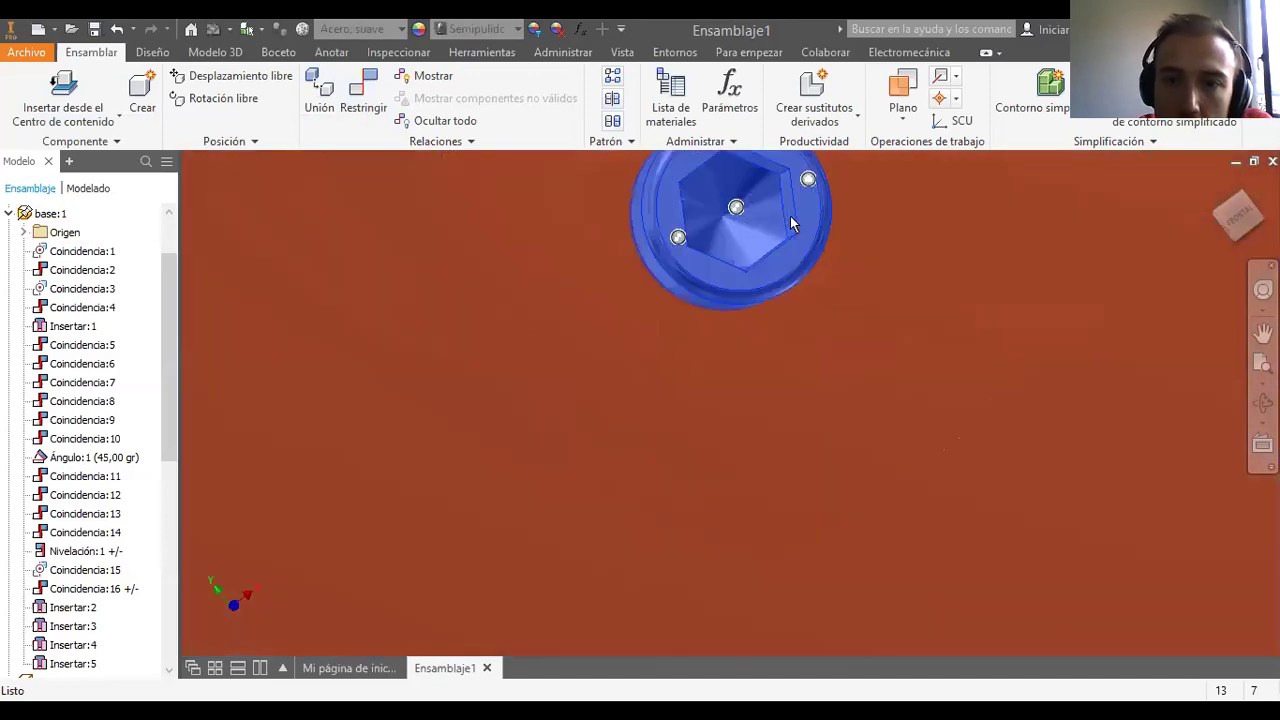
{"action": "key", "text": "Escape"}
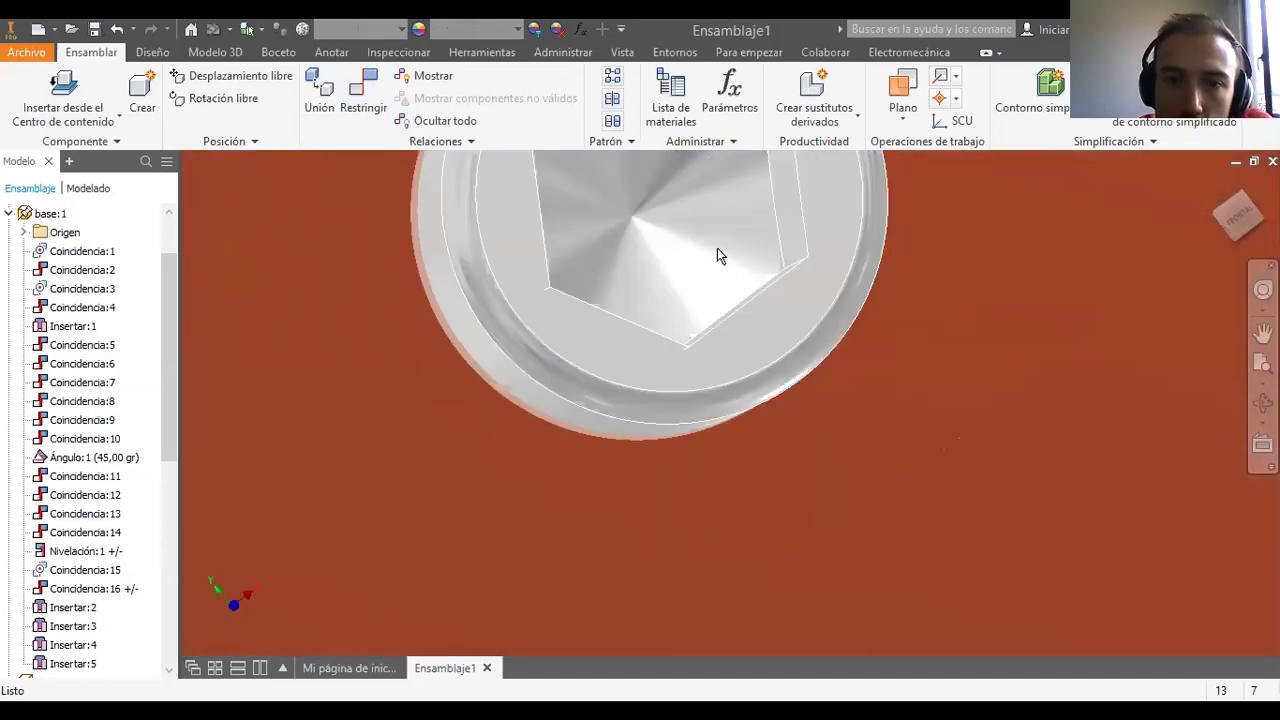
{"action": "scroll", "coordinate": [718, 250], "scroll_direction": "up", "scroll_amount": 6}
{"action": "scroll", "coordinate": [497, 287], "scroll_direction": "up", "scroll_amount": 2}
{"action": "scroll", "coordinate": [497, 288], "scroll_direction": "up", "scroll_amount": 3}
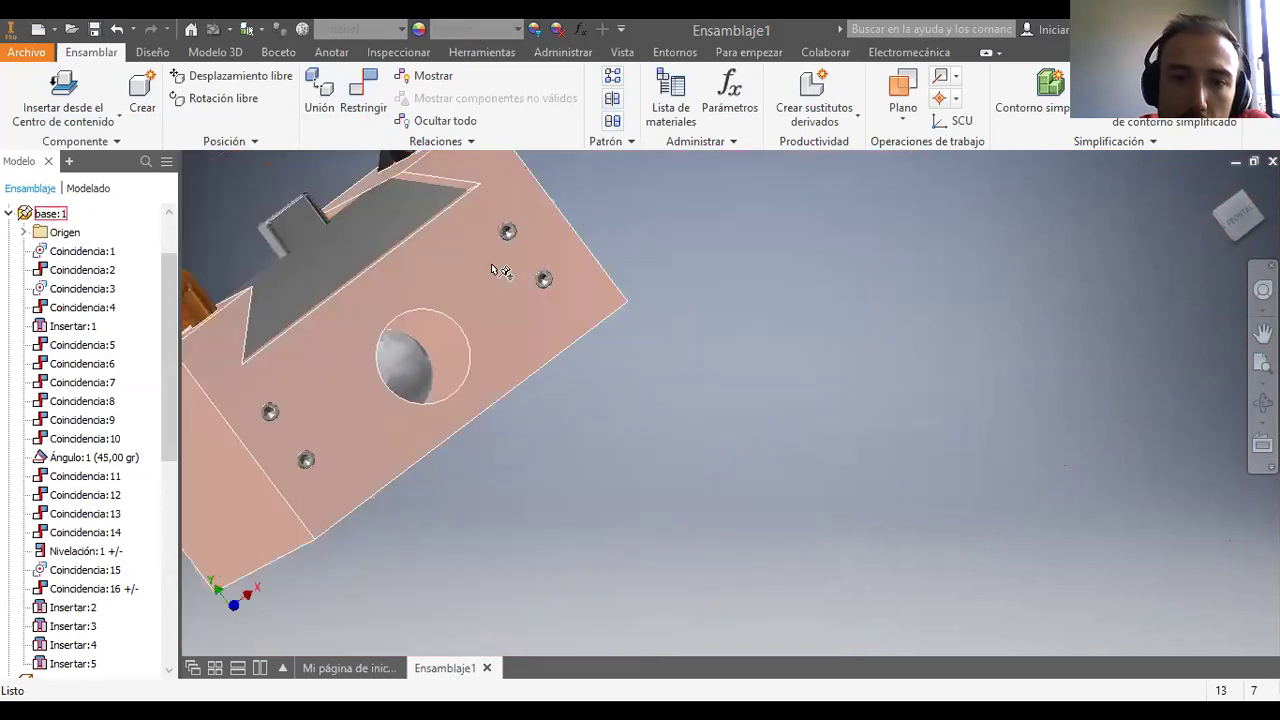
{"action": "left_click", "coordinate": [272, 405]}
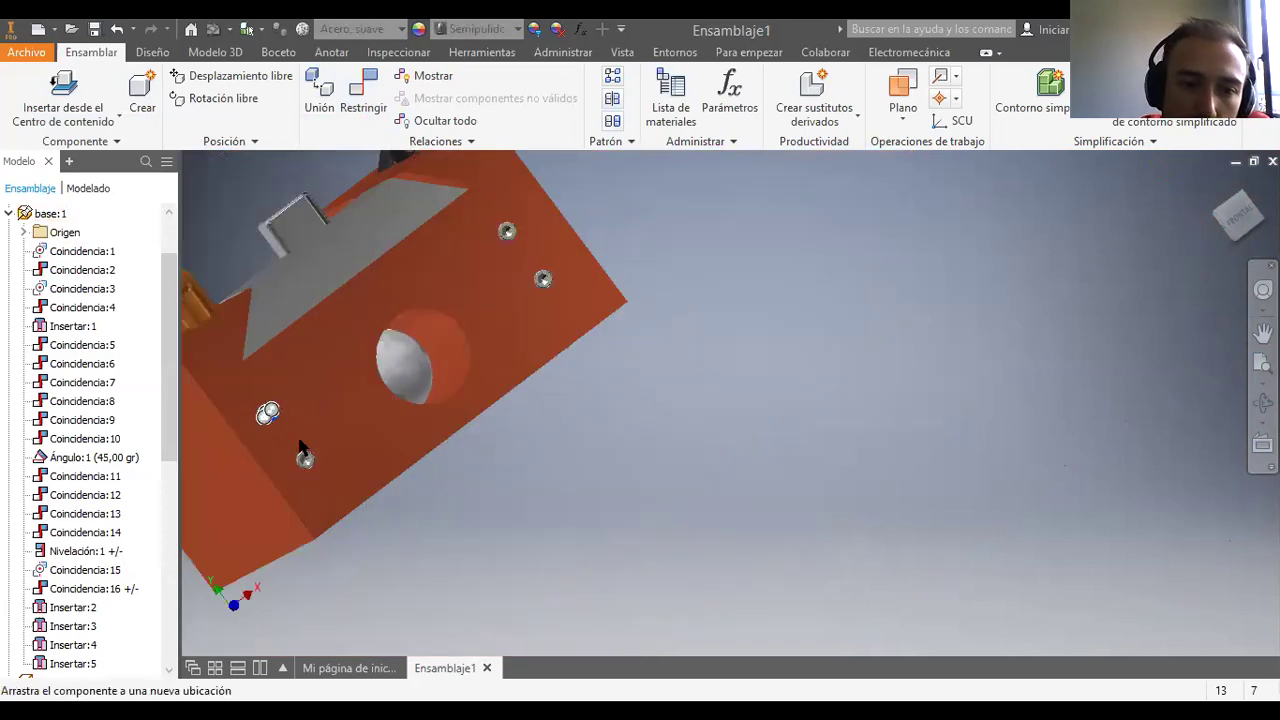
{"action": "key", "text": "Escape"}
Step: Slide the grey Corredera along the base's dovetail slot to the screwed end face, and try moving the barra
{"action": "left_click", "coordinate": [1262, 362]}
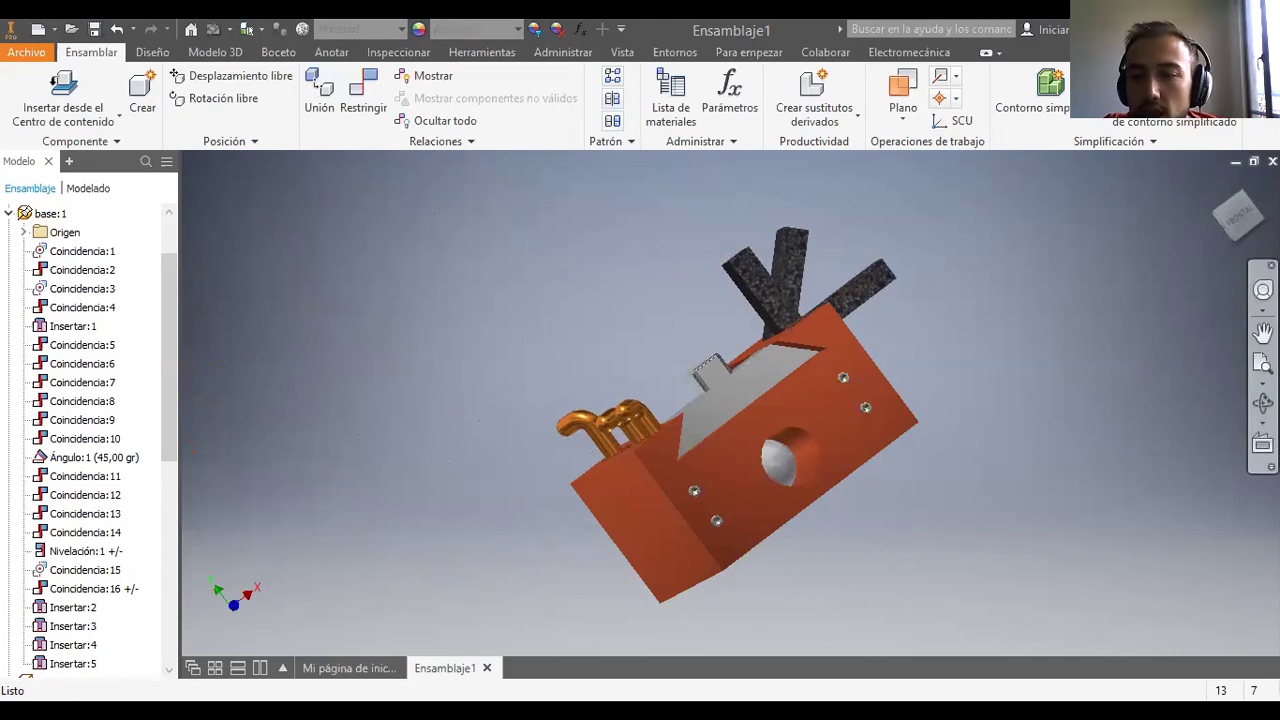
{"action": "left_click", "coordinate": [1263, 402]}
{"action": "left_click_drag", "start_coordinate": [766, 449], "coordinate": [835, 430]}
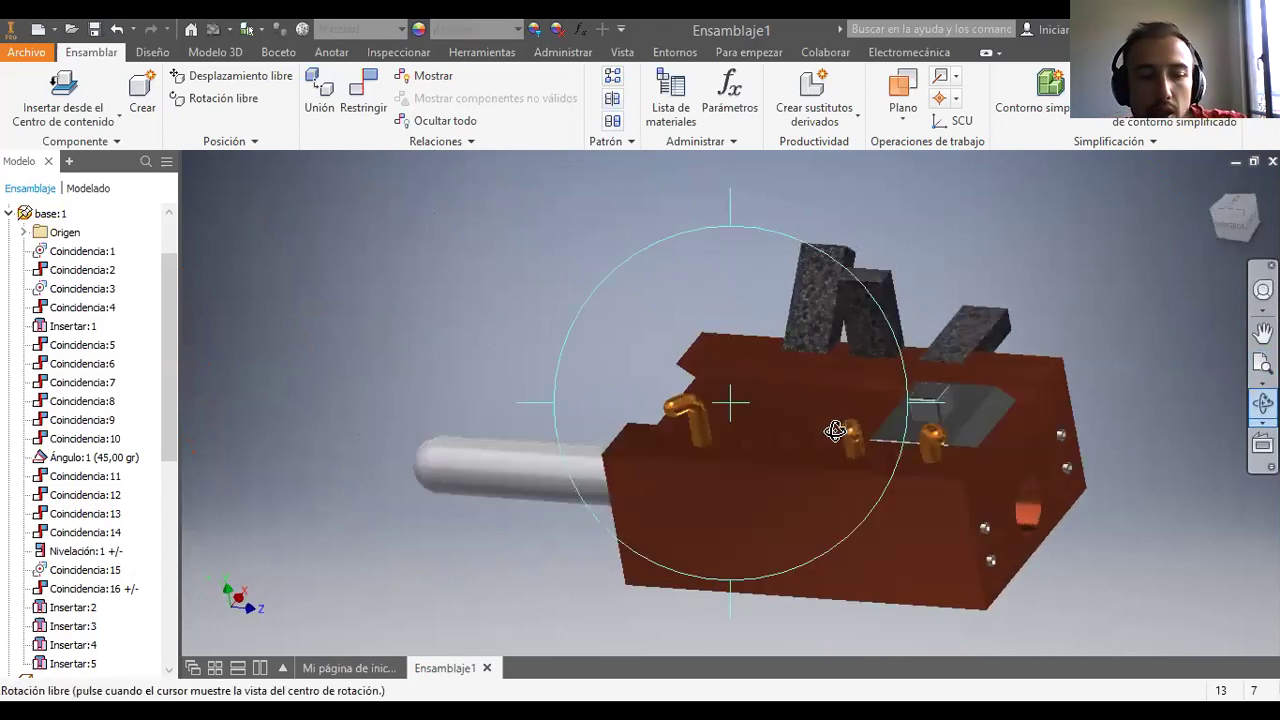
{"action": "key", "text": "Escape"}
{"action": "left_click_drag", "start_coordinate": [940, 410], "coordinate": [1053, 444]}
{"action": "left_click_drag", "start_coordinate": [446, 486], "coordinate": [552, 392]}
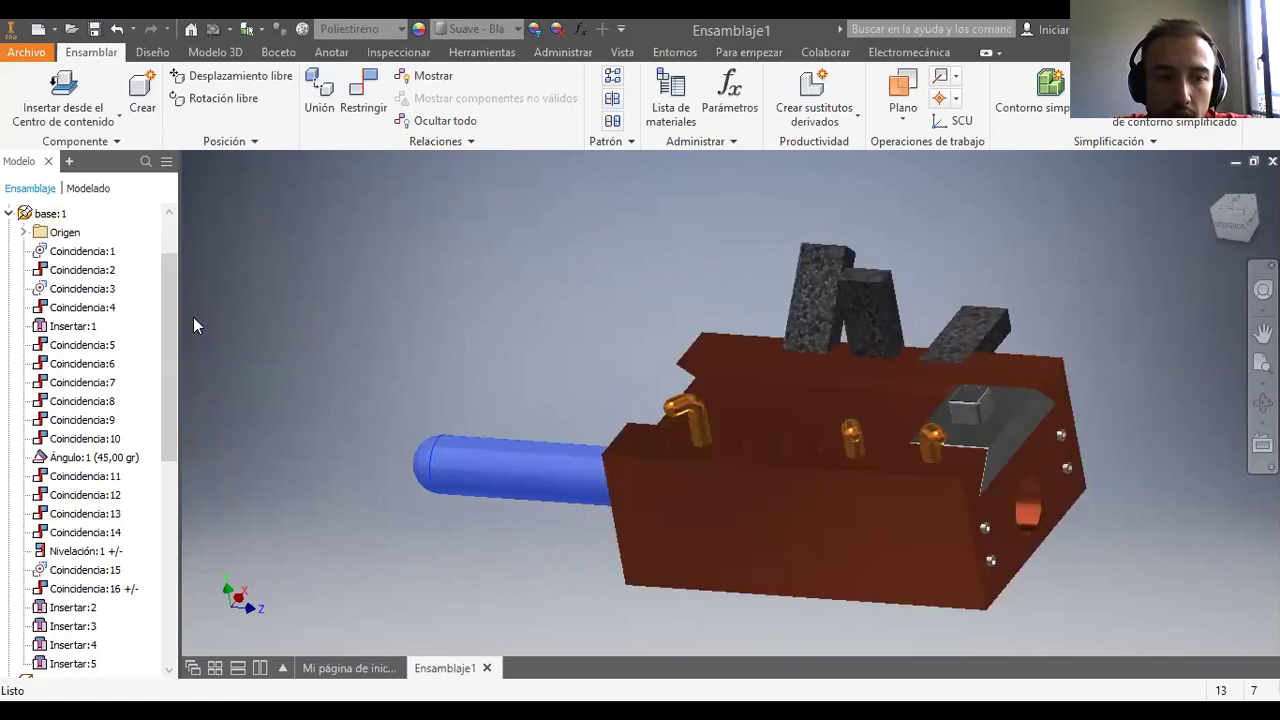
Step: Edit the 45° angle constraint of Apliques 2:3, enabling its limits with a maximum of 90 and a minimum of 0
{"action": "left_click_drag", "start_coordinate": [167, 319], "coordinate": [148, 433]}
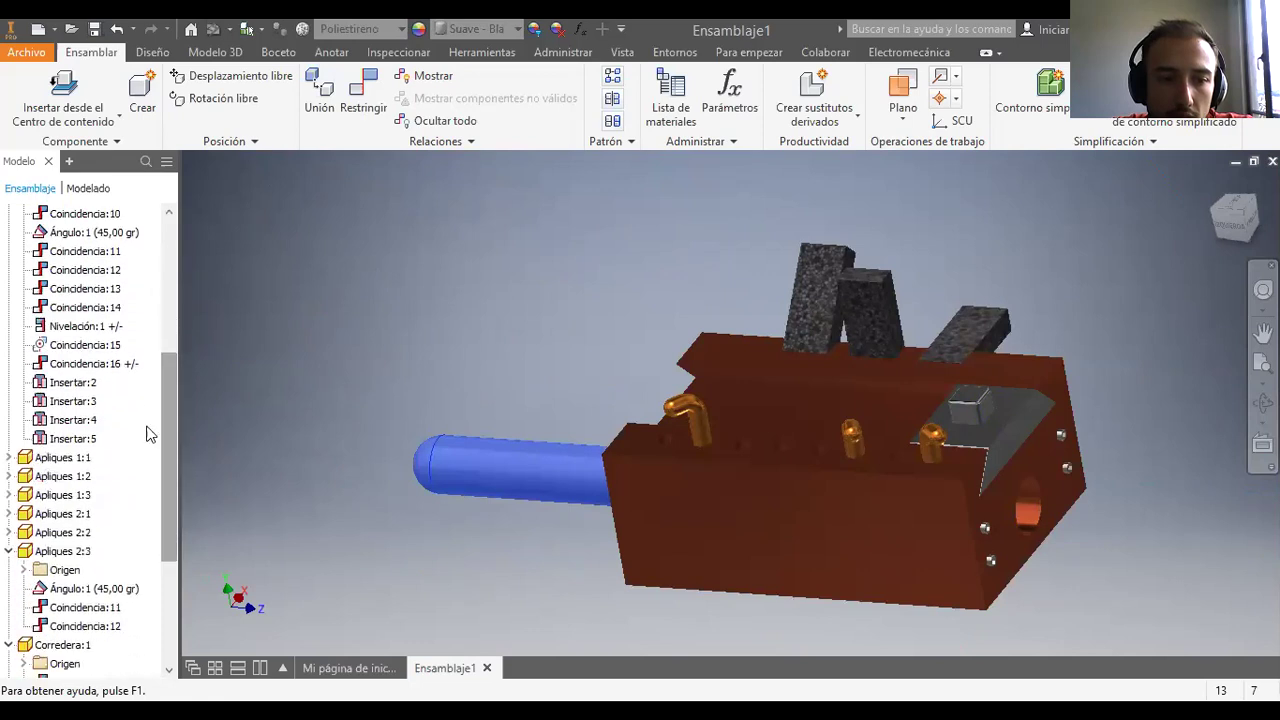
{"action": "left_click", "coordinate": [66, 552]}
{"action": "left_click", "coordinate": [98, 590]}
{"action": "right_click", "coordinate": [99, 591]}
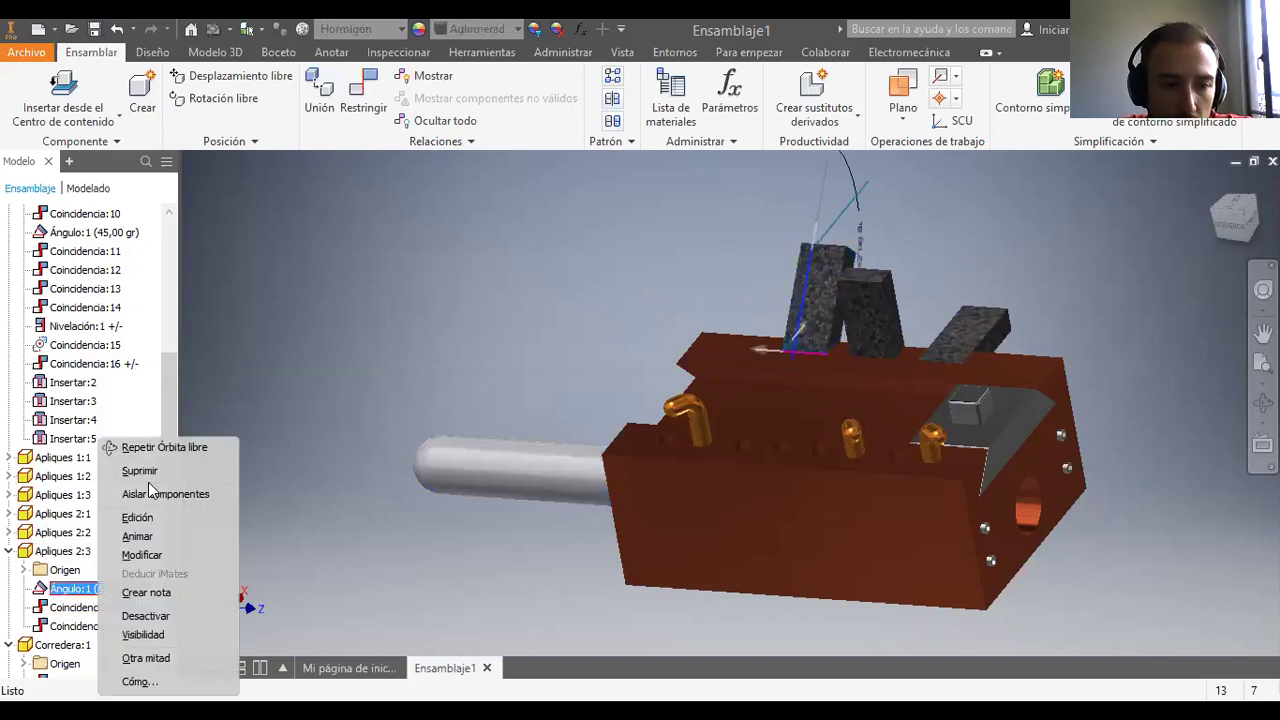
{"action": "left_click", "coordinate": [154, 517]}
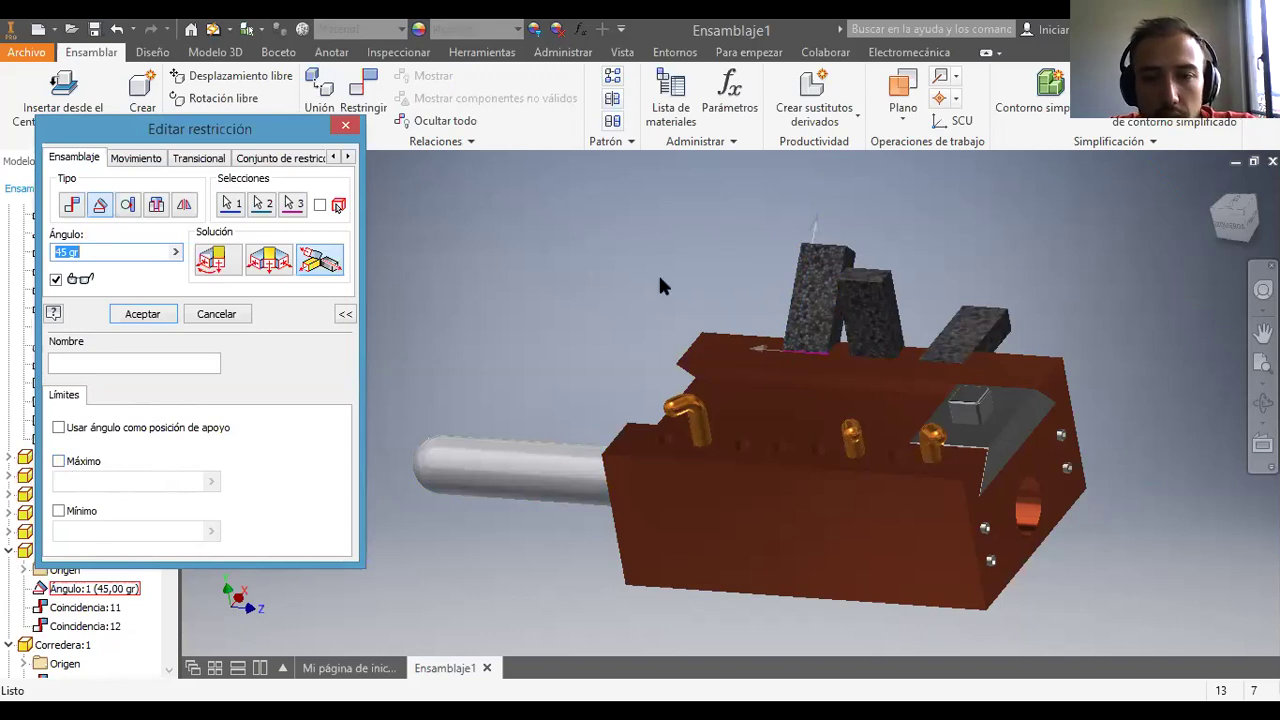
{"action": "left_click", "coordinate": [67, 463]}
{"action": "left_click", "coordinate": [66, 462]}
{"action": "left_click_drag", "start_coordinate": [100, 481], "coordinate": [6, 490]}
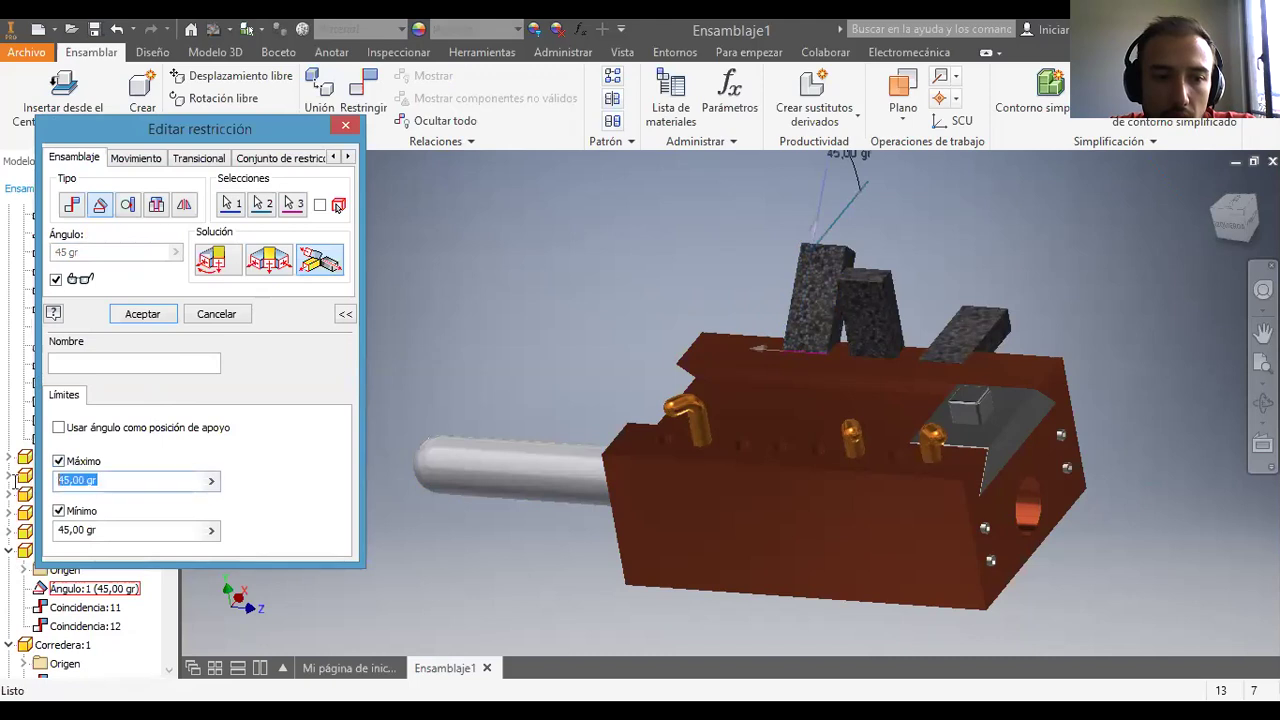
{"action": "type", "text": "90"}
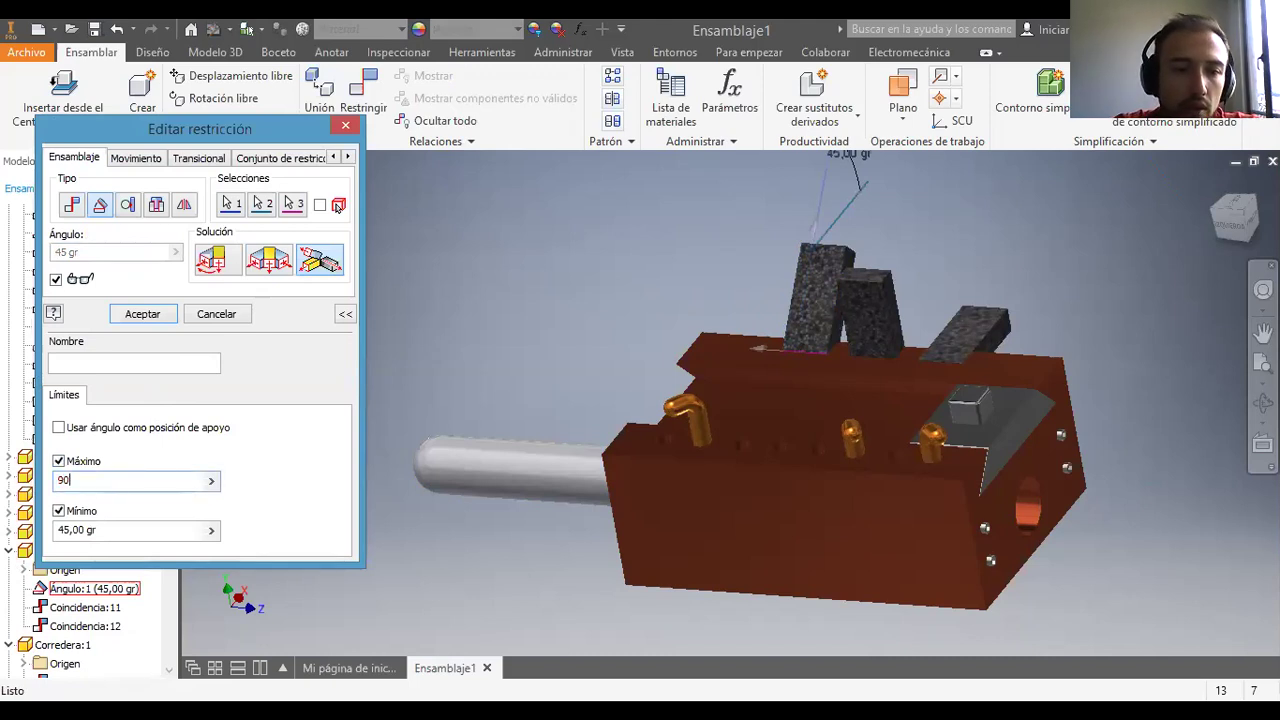
{"action": "left_click_drag", "start_coordinate": [124, 530], "coordinate": [34, 556]}
{"action": "type", "text": "0"}
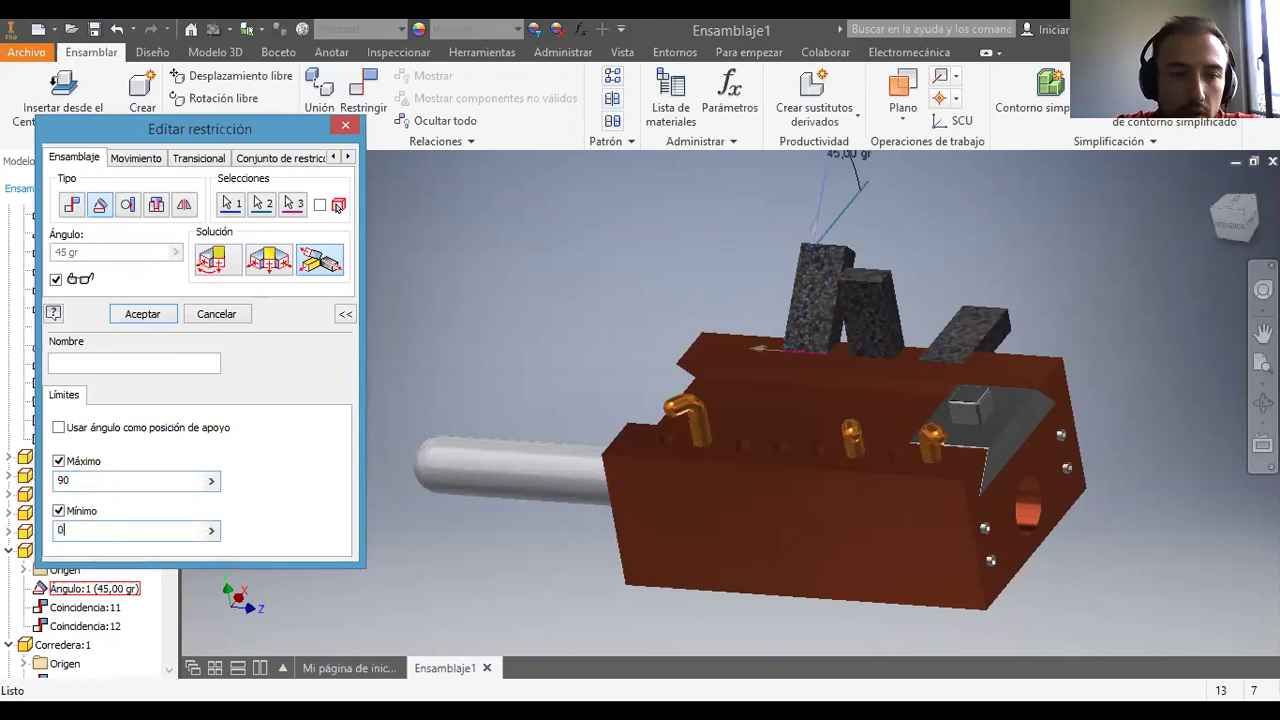
{"action": "left_click", "coordinate": [142, 314]}
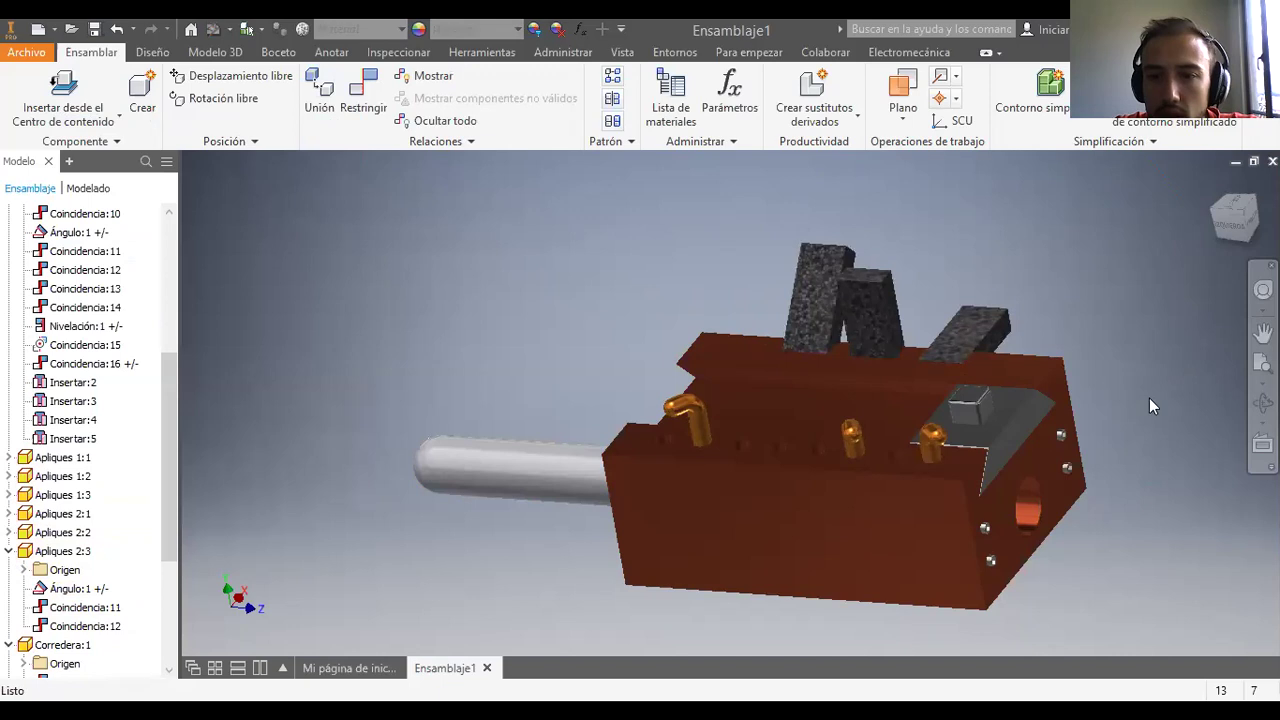
Step: Swing Apliques 2:3 up and down on the base to test its rotation, and view the assembly from the side with the black blocks
{"action": "left_click", "coordinate": [1263, 402]}
{"action": "left_click_drag", "start_coordinate": [822, 425], "coordinate": [646, 421]}
{"action": "left_click_drag", "start_coordinate": [687, 500], "coordinate": [620, 523]}
{"action": "key", "text": "Escape"}
{"action": "left_click_drag", "start_coordinate": [740, 405], "coordinate": [760, 545]}
{"action": "left_click_drag", "start_coordinate": [749, 465], "coordinate": [745, 395]}
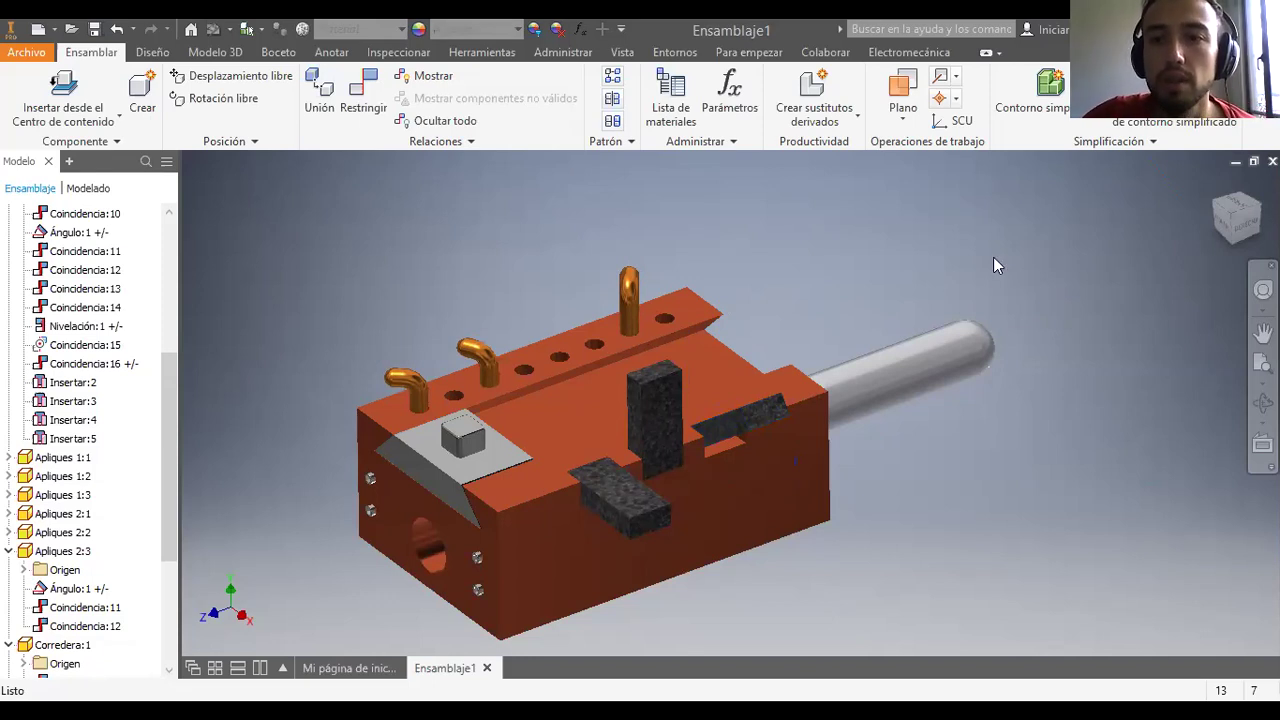
{"action": "left_click_drag", "start_coordinate": [764, 406], "coordinate": [734, 421]}
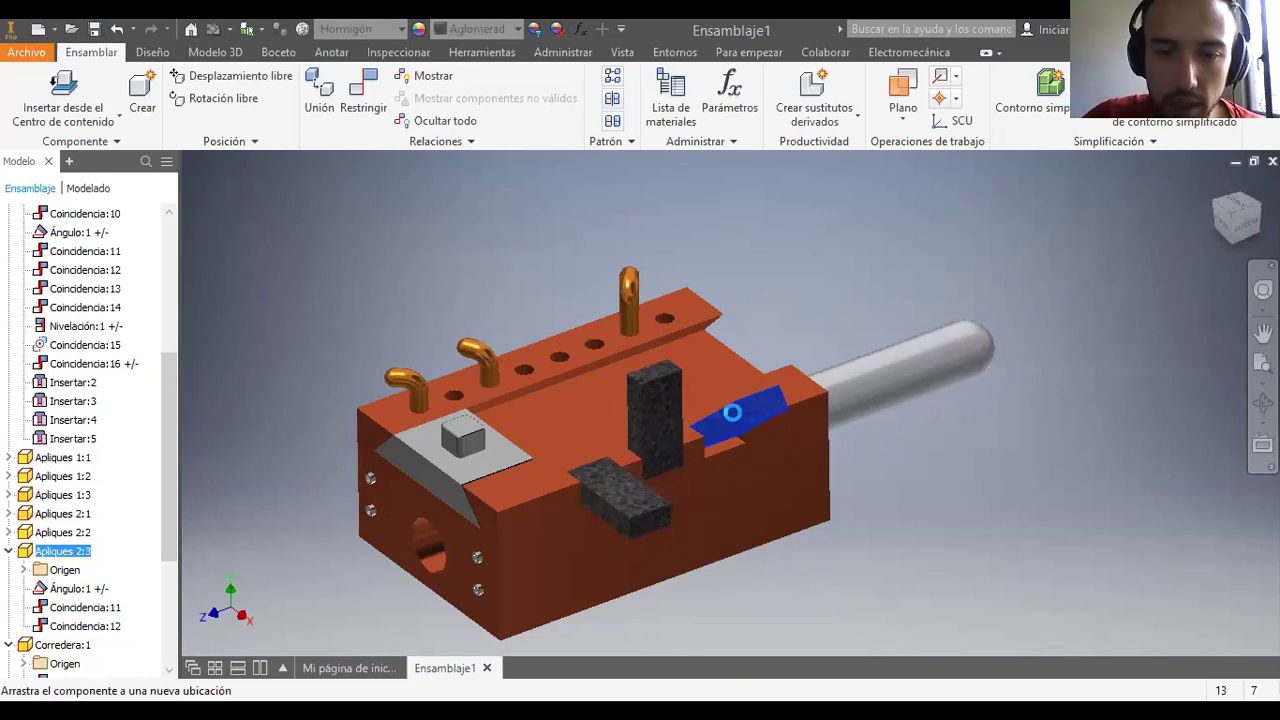
{"action": "left_click", "coordinate": [999, 446]}
{"action": "left_click", "coordinate": [1263, 402]}
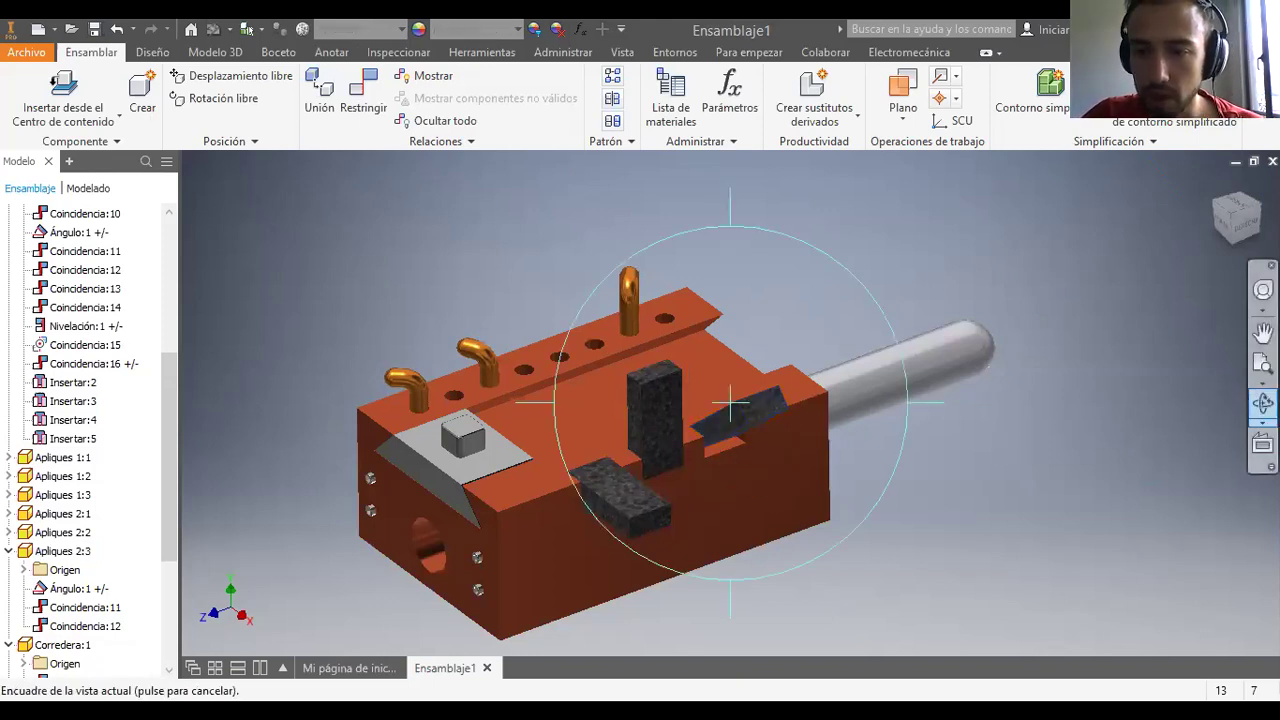
{"action": "left_click_drag", "start_coordinate": [620, 463], "coordinate": [989, 483]}
{"action": "left_click", "coordinate": [993, 476]}
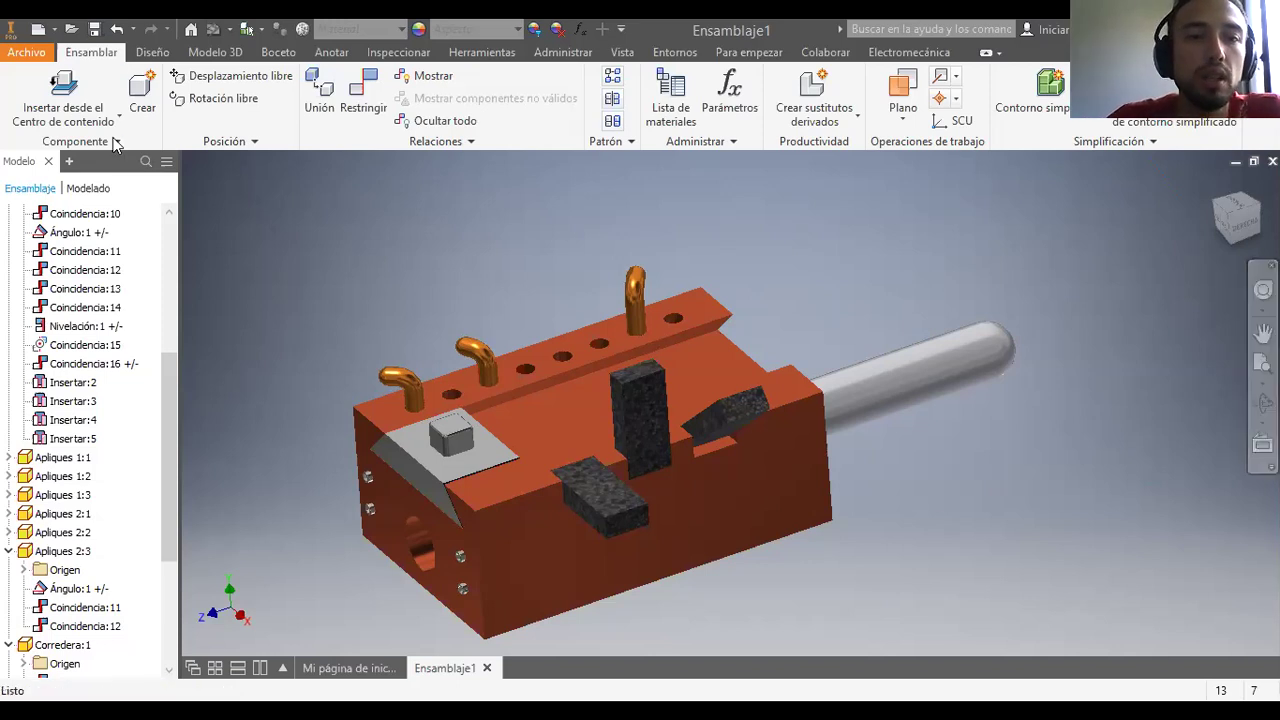
{"action": "left_click", "coordinate": [160, 54]}
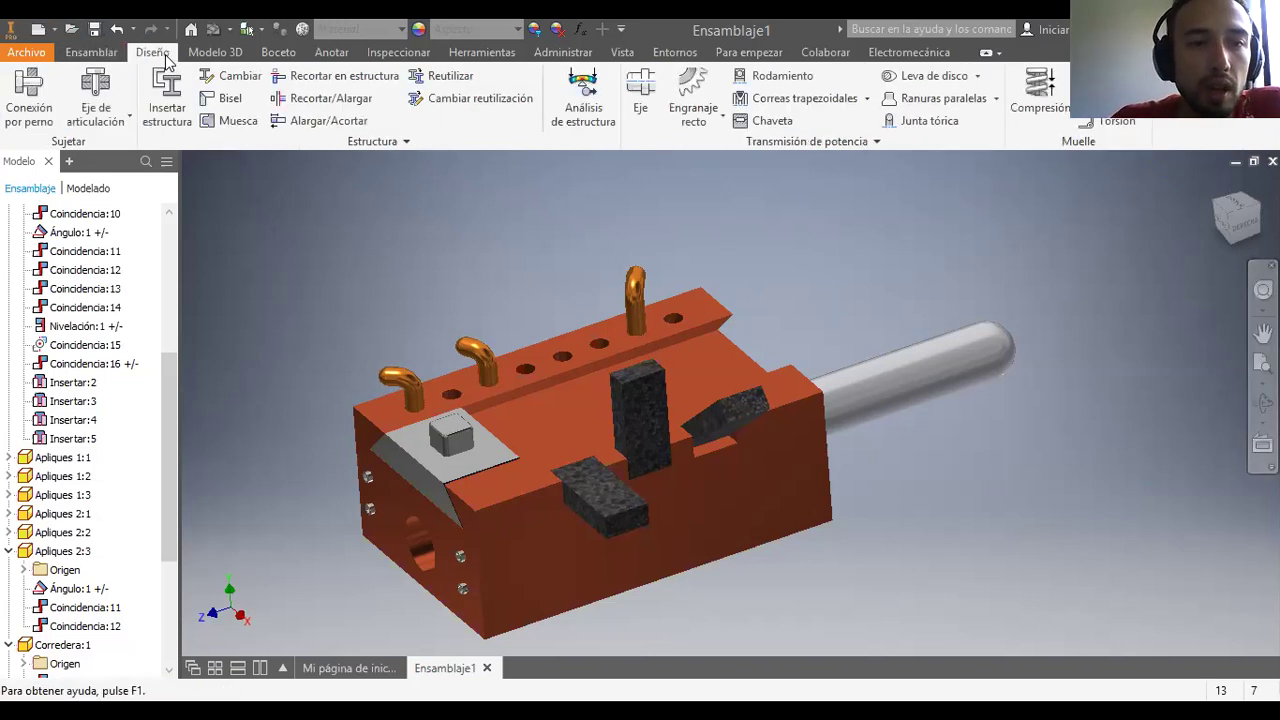
{"action": "left_click", "coordinate": [168, 115]}
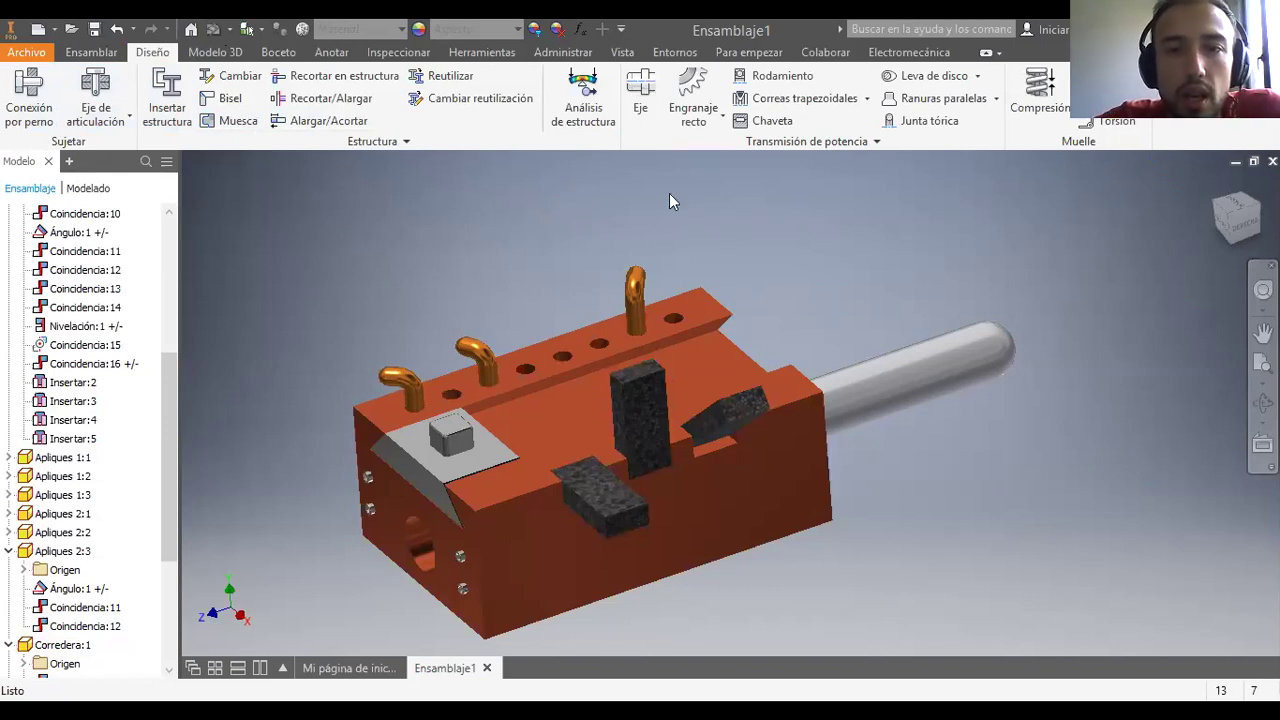
{"action": "left_click", "coordinate": [640, 95]}
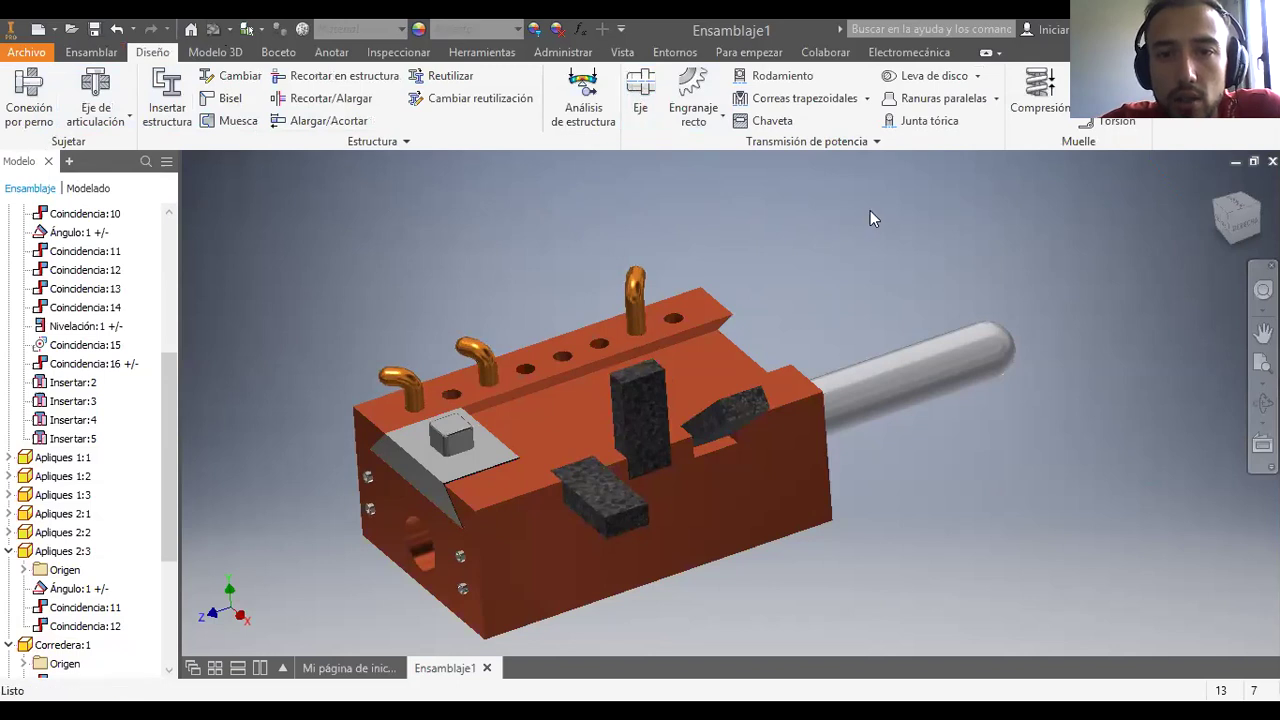
{"action": "middle_click_drag", "start_coordinate": [870, 210], "coordinate": [798, 240]}
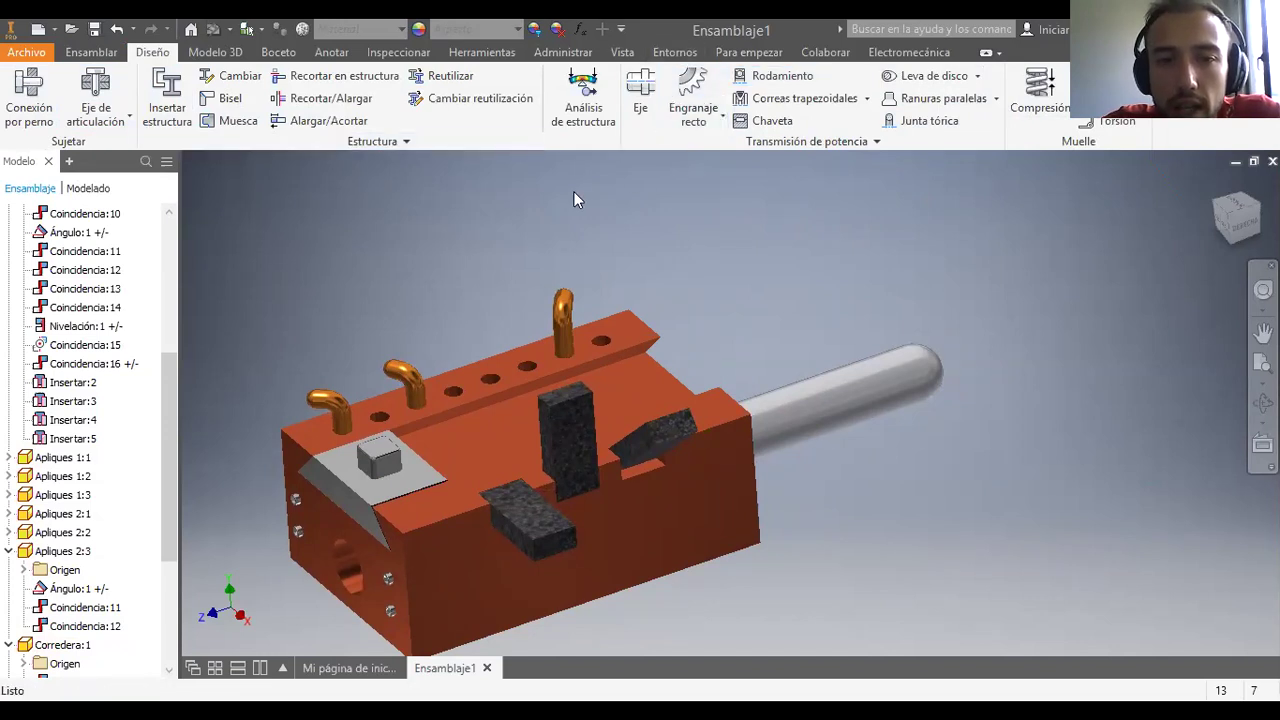
{"action": "scroll", "coordinate": [755, 286], "scroll_direction": "up", "scroll_amount": 2}
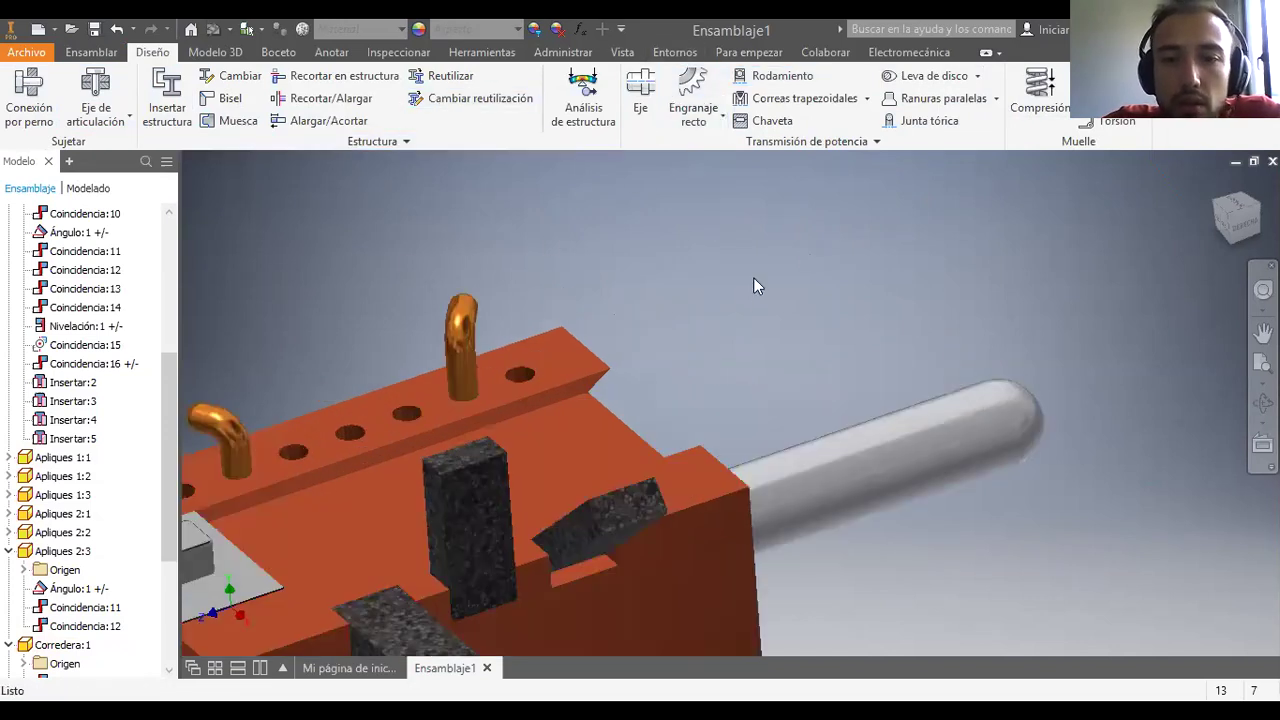
{"action": "scroll", "coordinate": [755, 286], "scroll_direction": "down", "scroll_amount": 4}
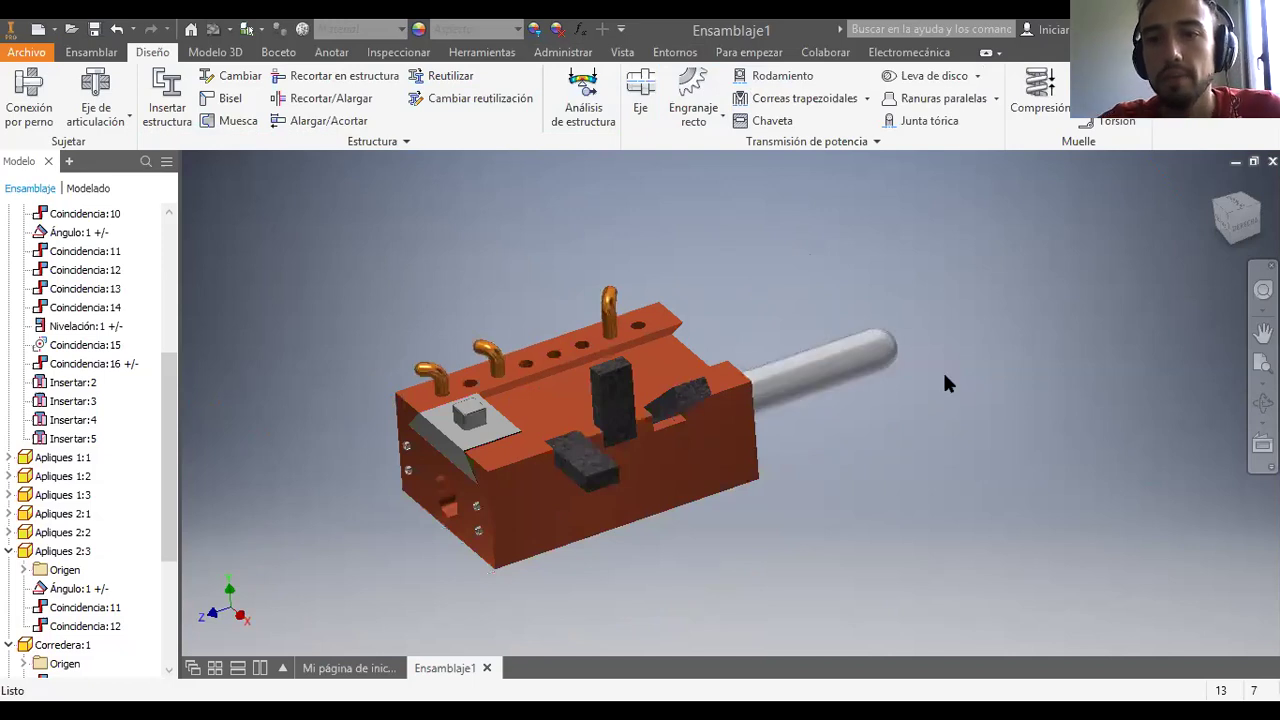